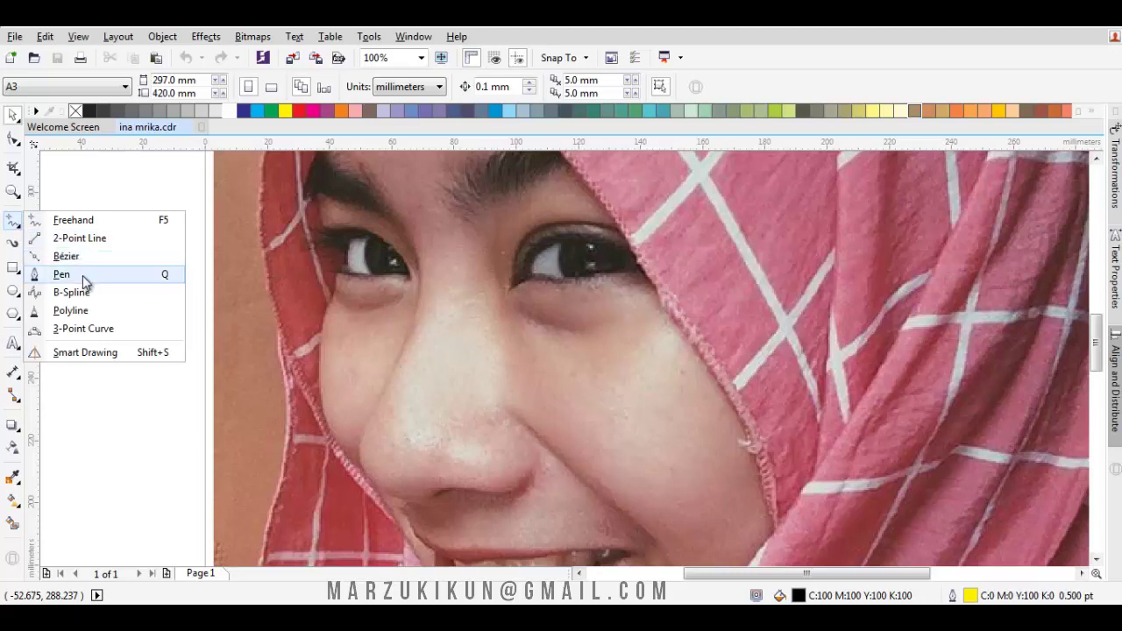
# Trace the lower edge of the right-hand eye's upper lash line with the Pen tool, from the outer corner around the inner corner
pyautogui.click(83, 277)
pyautogui.hscroll(1, 670, 381)
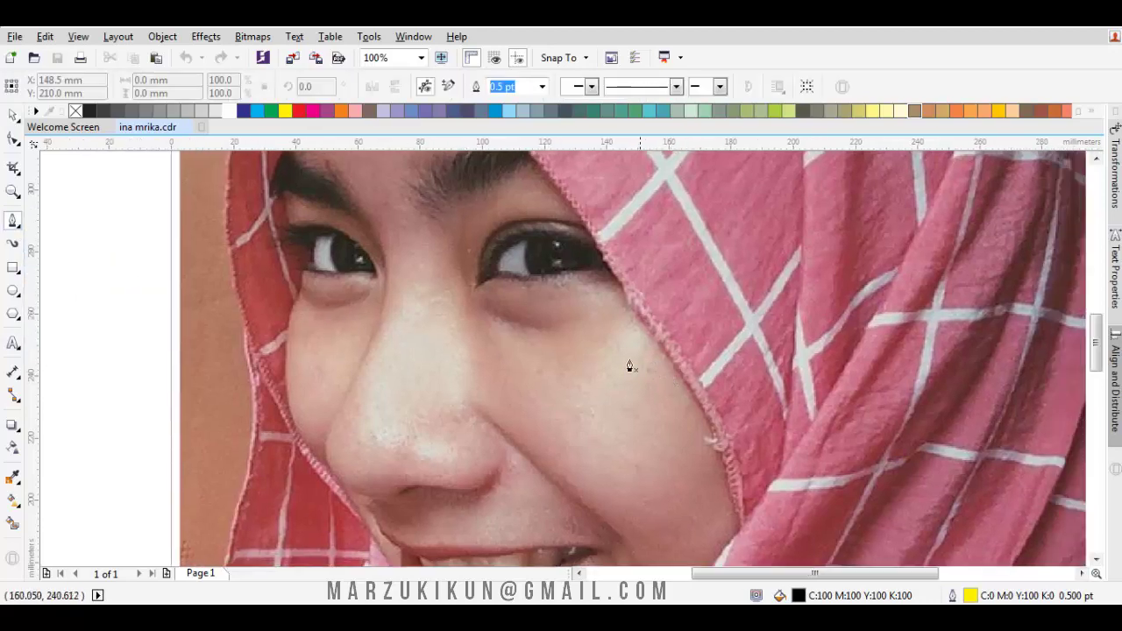
pyautogui.scroll(1, 499, 288)
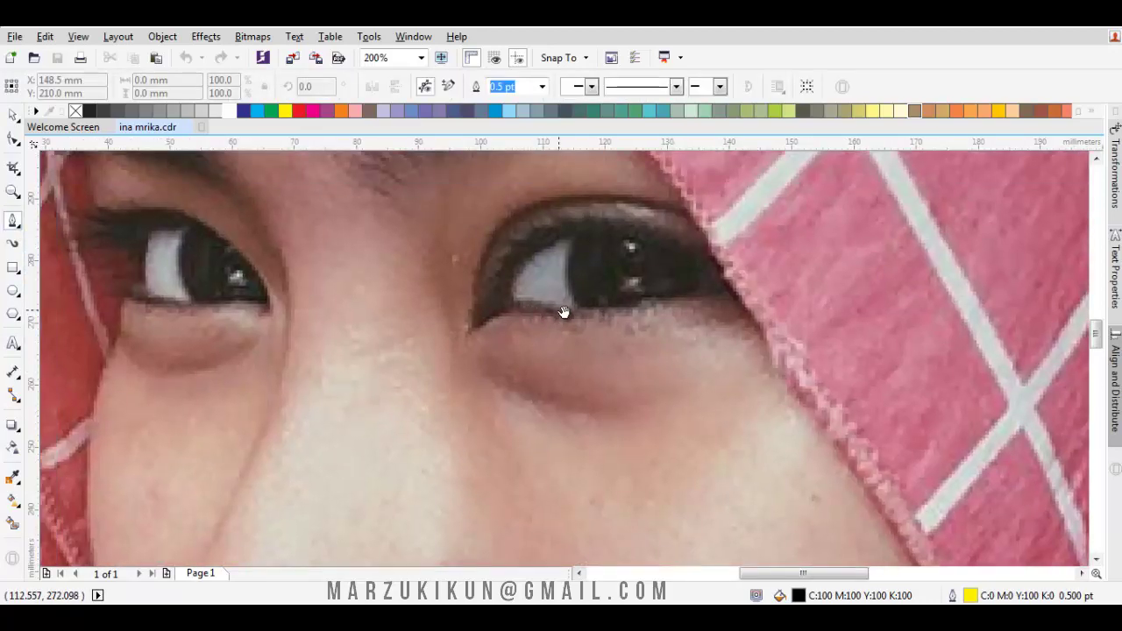
pyautogui.scroll(-2, 596, 342)
pyautogui.scroll(1, 614, 355)
pyautogui.scroll(1, 876, 403)
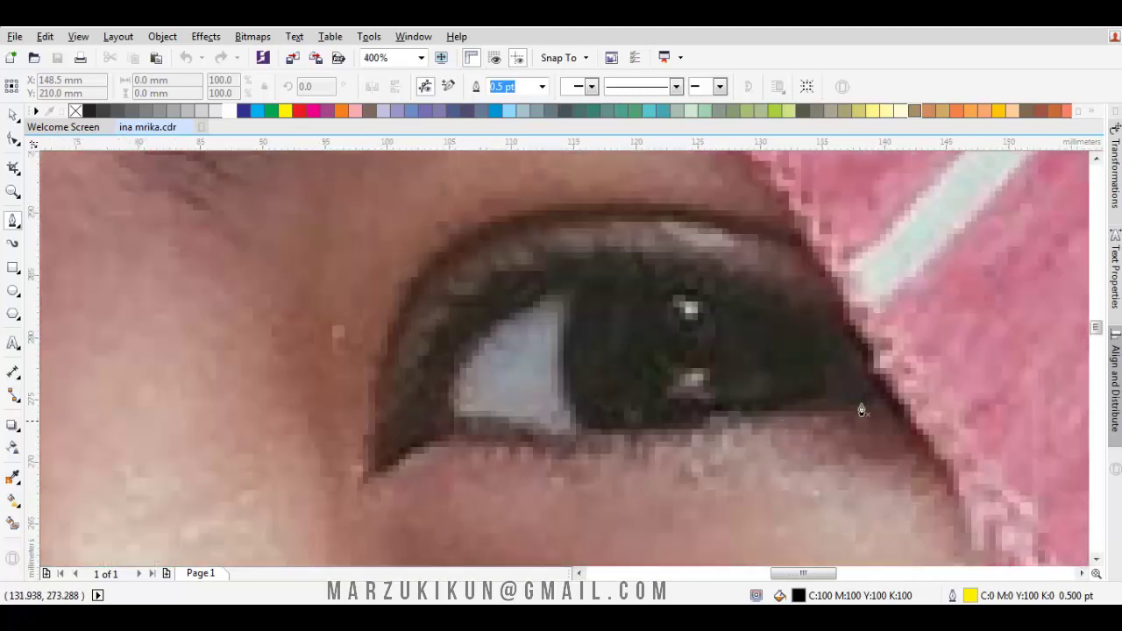
pyautogui.moveTo(889, 410); pyautogui.dragTo(867, 426)
pyautogui.moveTo(821, 389); pyautogui.dragTo(891, 402)
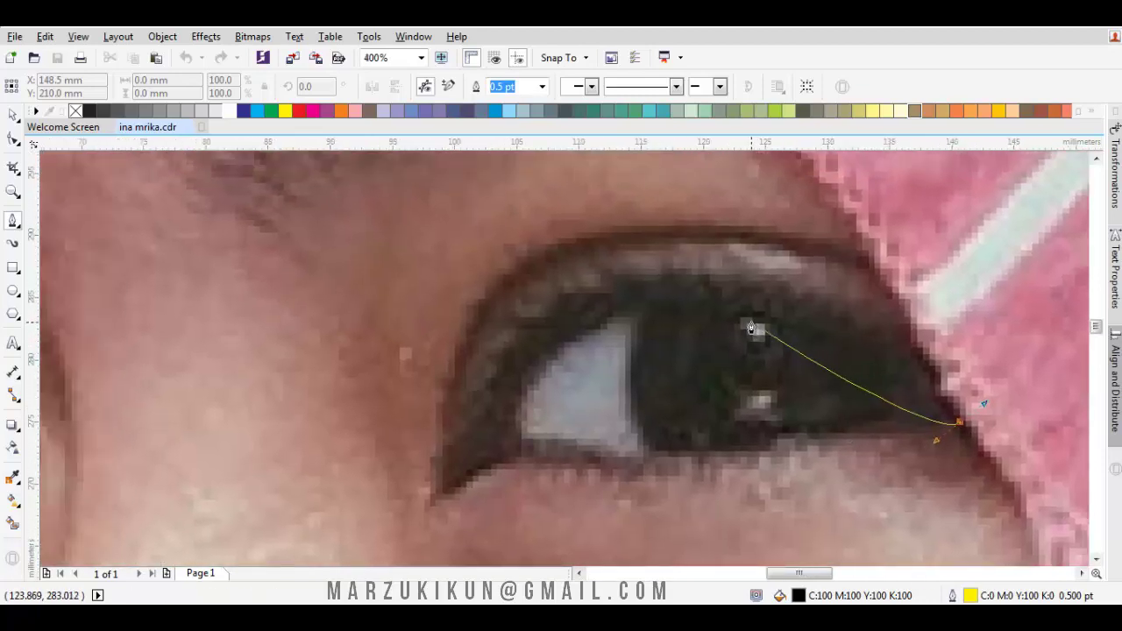
pyautogui.moveTo(742, 314); pyautogui.dragTo(587, 283)
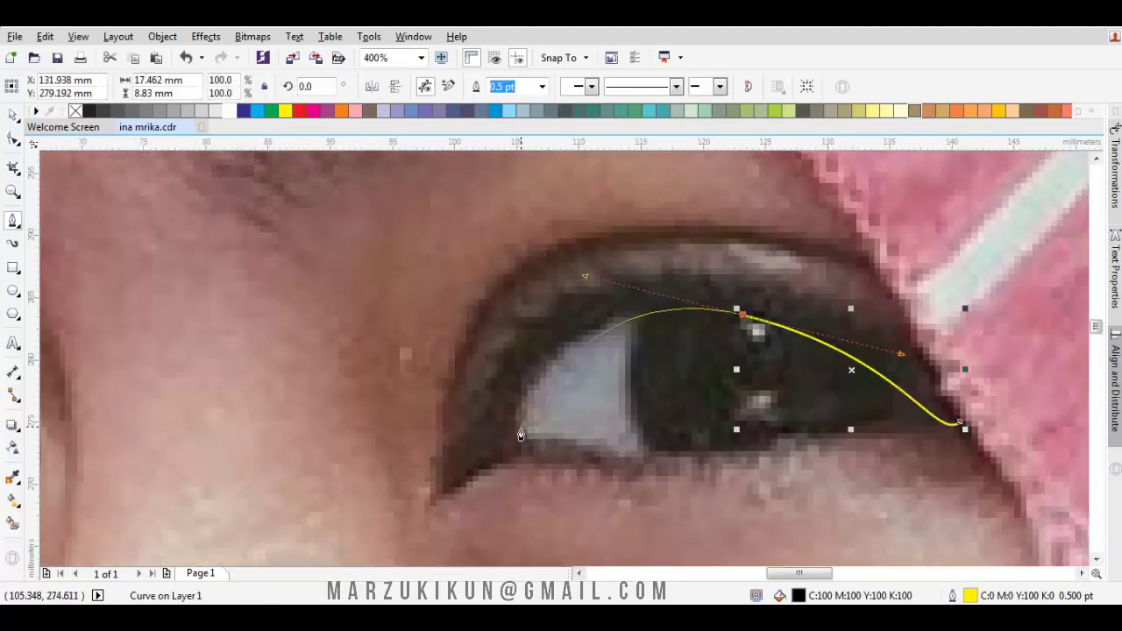
pyautogui.moveTo(520, 430); pyautogui.dragTo(530, 476)
pyautogui.click(444, 484)
pyautogui.moveTo(486, 427); pyautogui.dragTo(526, 452)
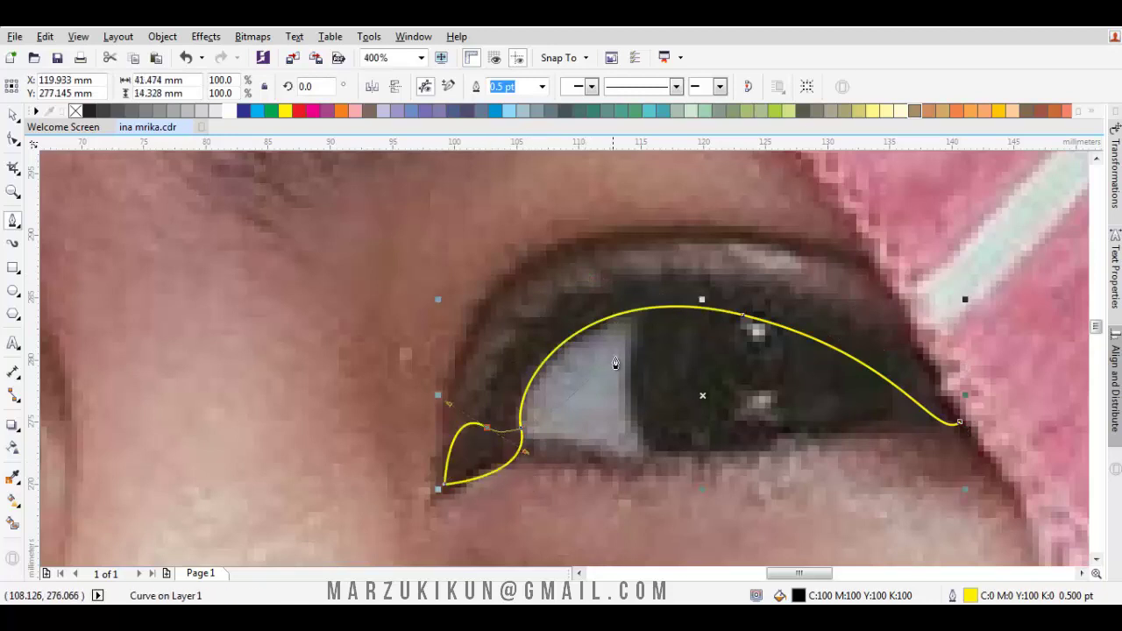
# Trace back along the top of the upper lash line to the outer corner and close it as a filled shape
pyautogui.moveTo(791, 379); pyautogui.dragTo(779, 386)
pyautogui.moveTo(948, 430); pyautogui.dragTo(596, 165)
pyautogui.hotkey('ctrl', 'z')
pyautogui.moveTo(817, 293); pyautogui.dragTo(834, 293)
pyautogui.moveTo(947, 445); pyautogui.dragTo(923, 383)
# Reshape the upper lash line's top edge by adjusting its top node and curve handles to slightly thicken the arc
pyautogui.press('space')
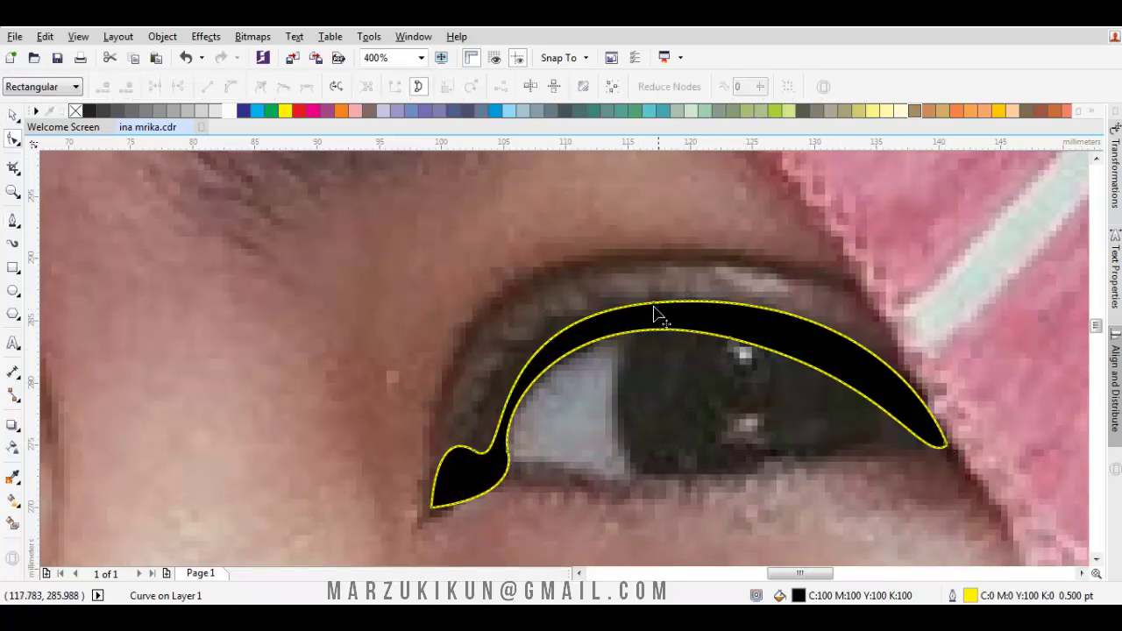
pyautogui.click(655, 307)
pyautogui.press('space')
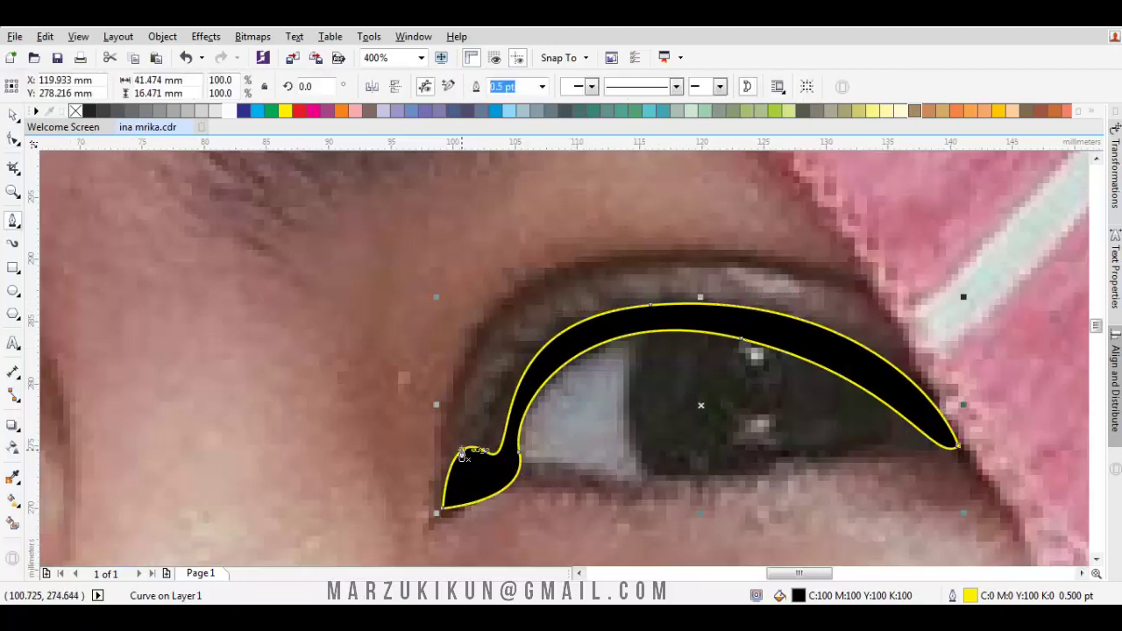
pyautogui.press('space')
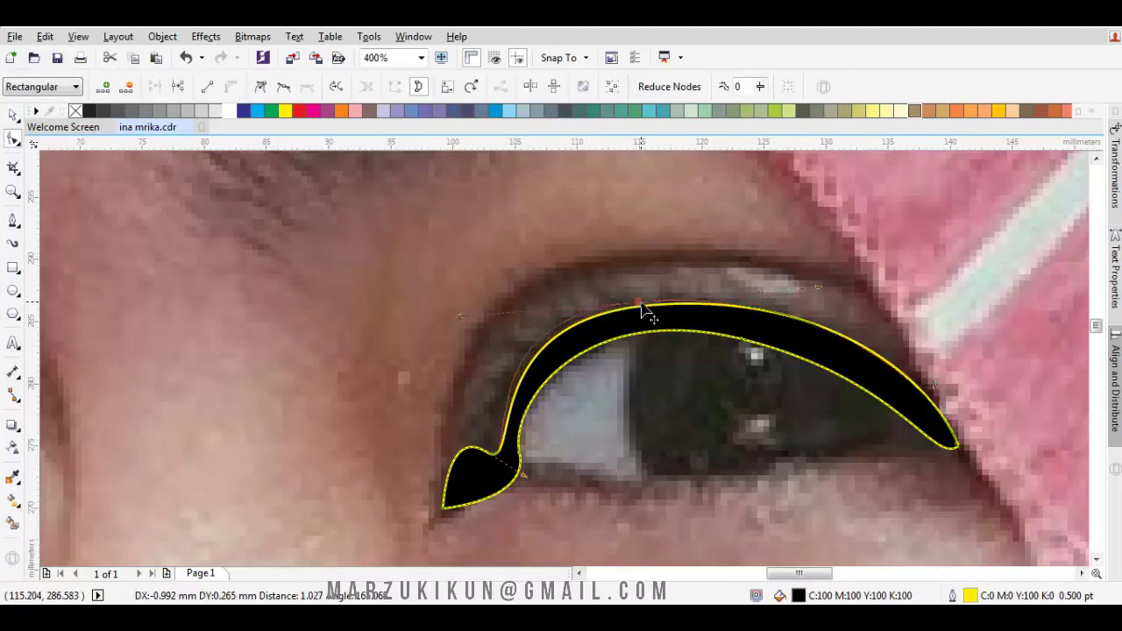
pyautogui.click(649, 306)
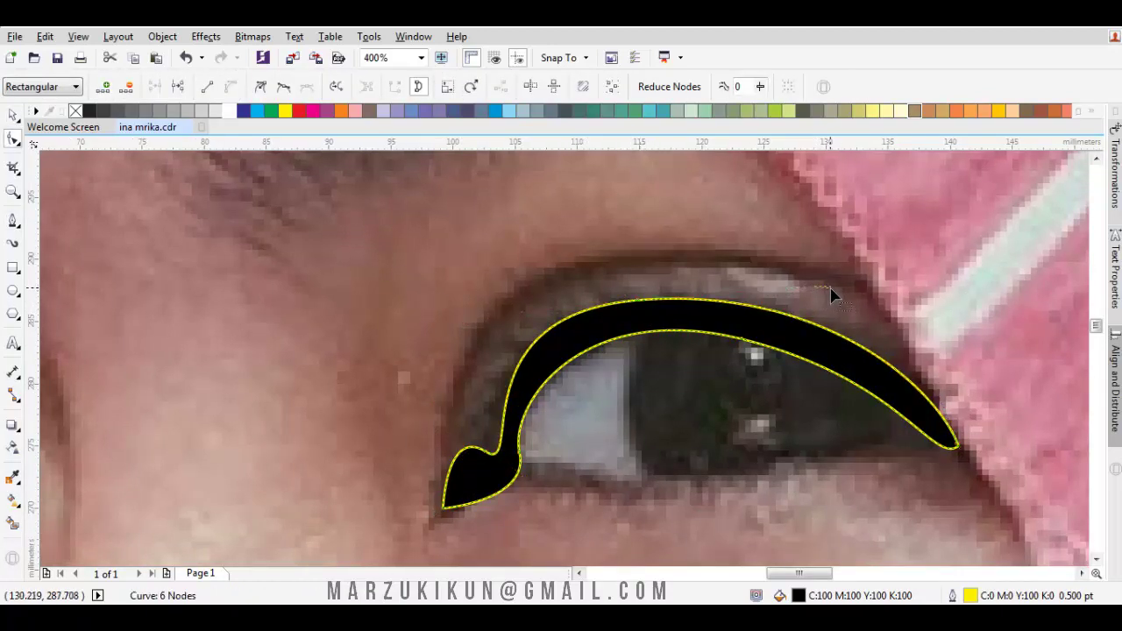
pyautogui.moveTo(815, 286); pyautogui.dragTo(829, 281)
pyautogui.click(639, 303)
pyautogui.click(640, 302)
pyautogui.moveTo(608, 306); pyautogui.dragTo(626, 307)
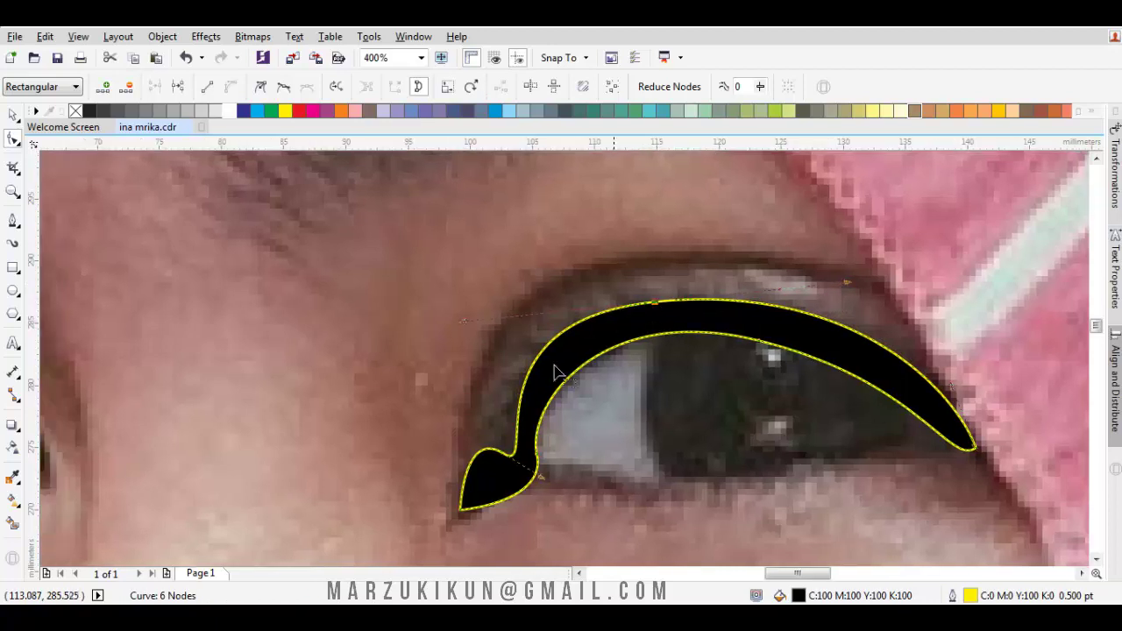
# Draw a closed, curved eyelid-crease shape about 36 mm wide and 15 mm high above the upper lash line with the Pen tool
pyautogui.press('p')
pyautogui.moveTo(452, 435); pyautogui.dragTo(473, 454)
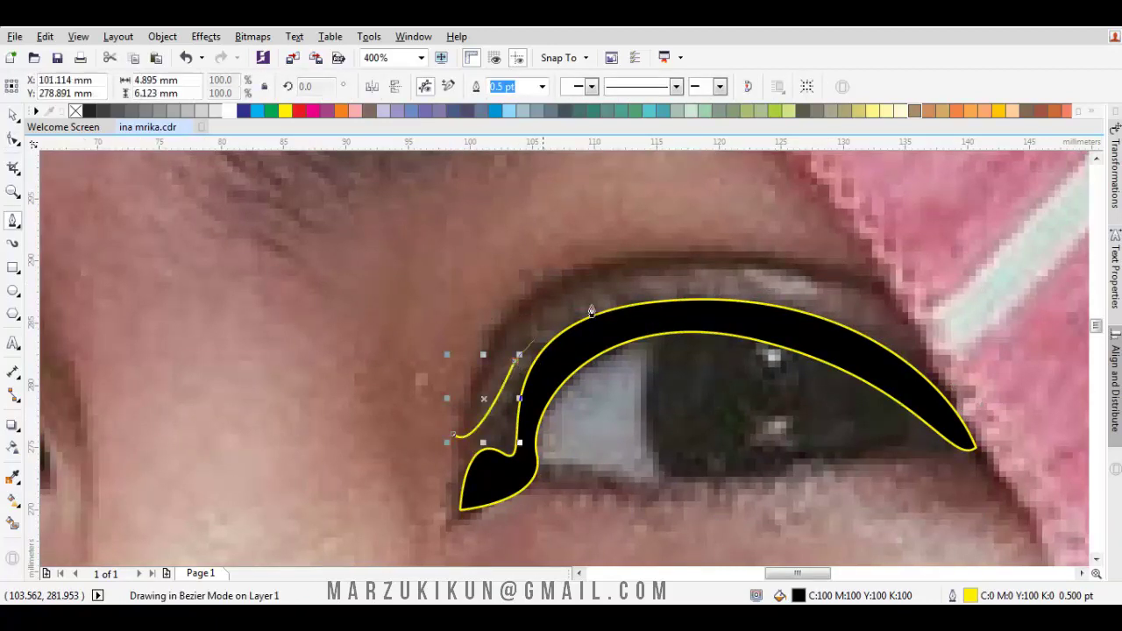
pyautogui.moveTo(685, 267); pyautogui.dragTo(807, 263)
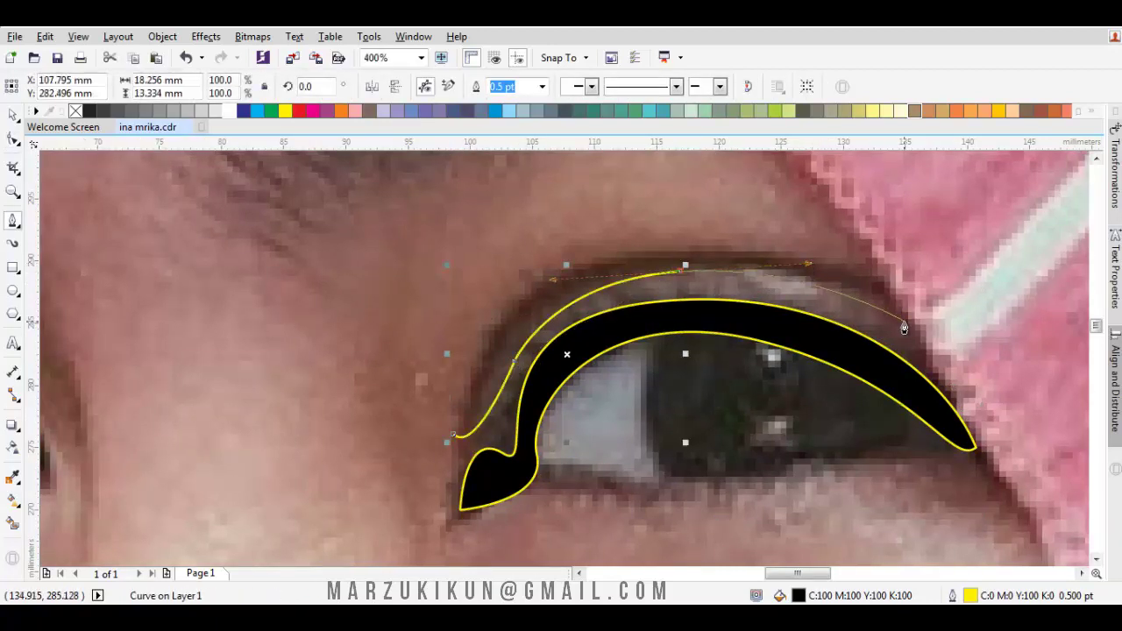
pyautogui.click(903, 321)
pyautogui.click(884, 275)
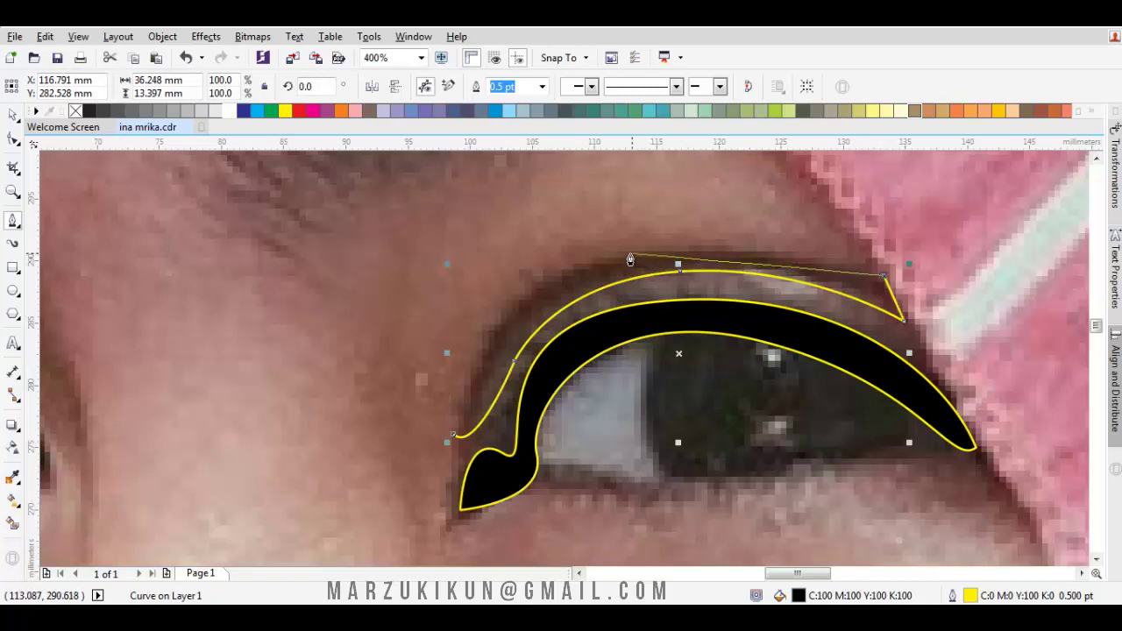
pyautogui.moveTo(630, 259); pyautogui.dragTo(469, 259)
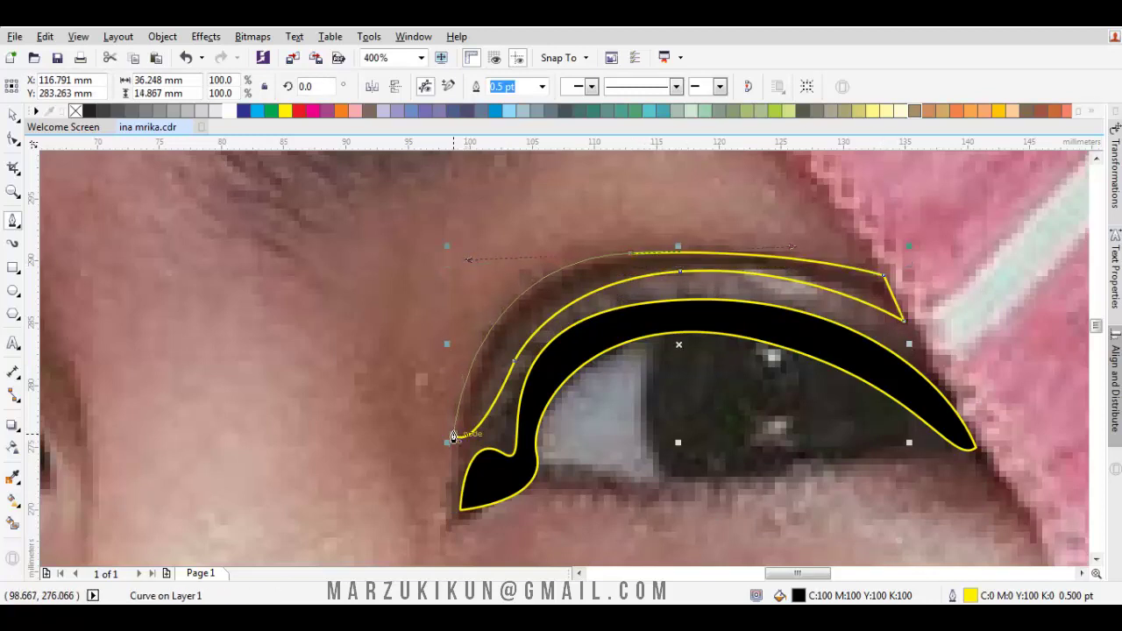
pyautogui.click(452, 436)
pyautogui.press('F10')
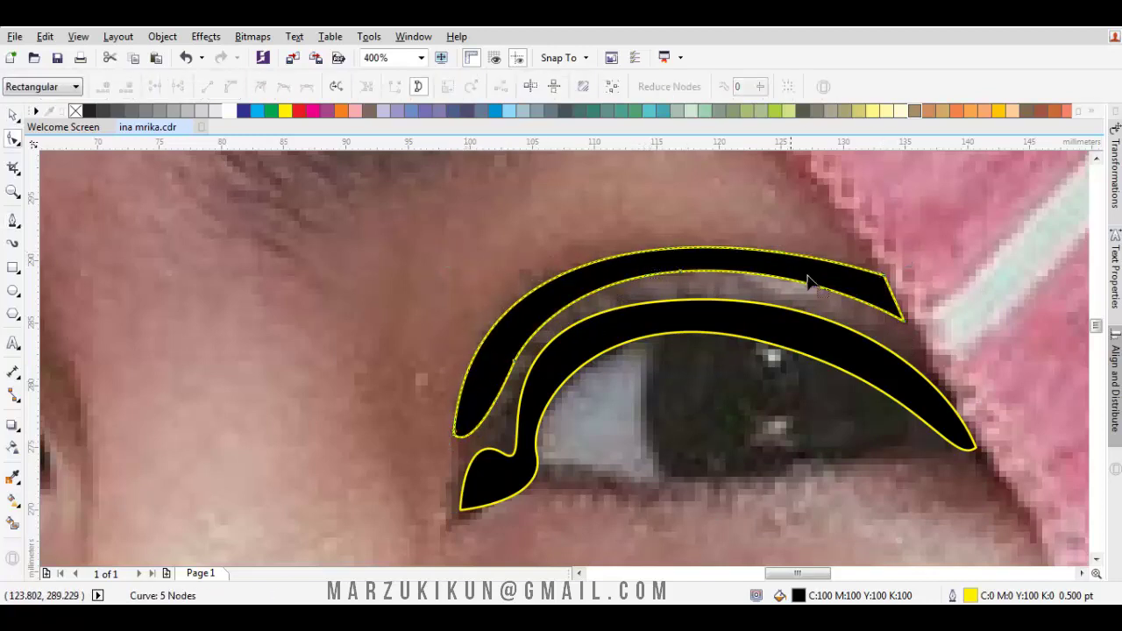
# Draw a thin closed shape along the lower lash line, from the inner corner to the outer corner and back
pyautogui.scroll(-2, 609, 290)
pyautogui.click(14, 222)
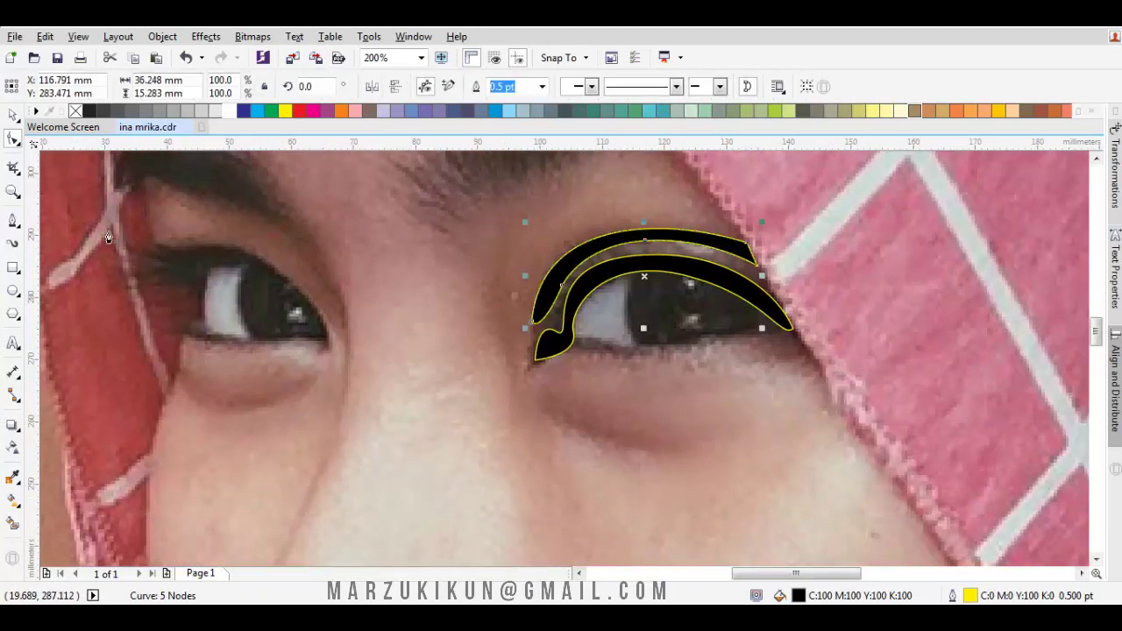
pyautogui.moveTo(531, 314); pyautogui.dragTo(504, 321)
pyautogui.scroll(1, 567, 342)
pyautogui.moveTo(568, 343); pyautogui.dragTo(719, 403)
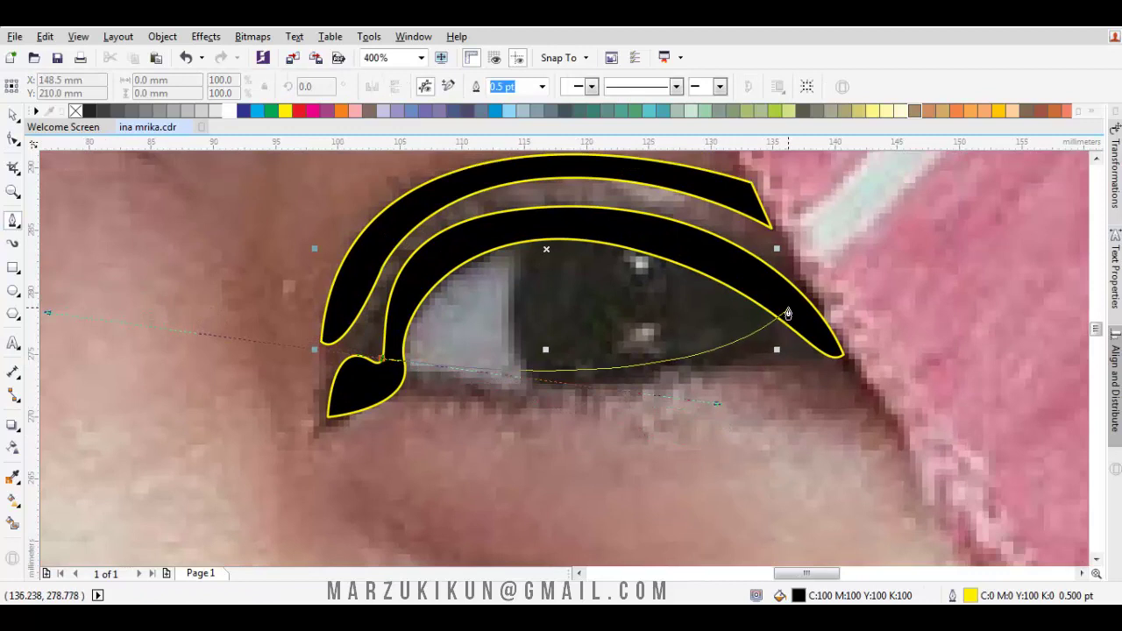
pyautogui.click(788, 313)
pyautogui.click(817, 334)
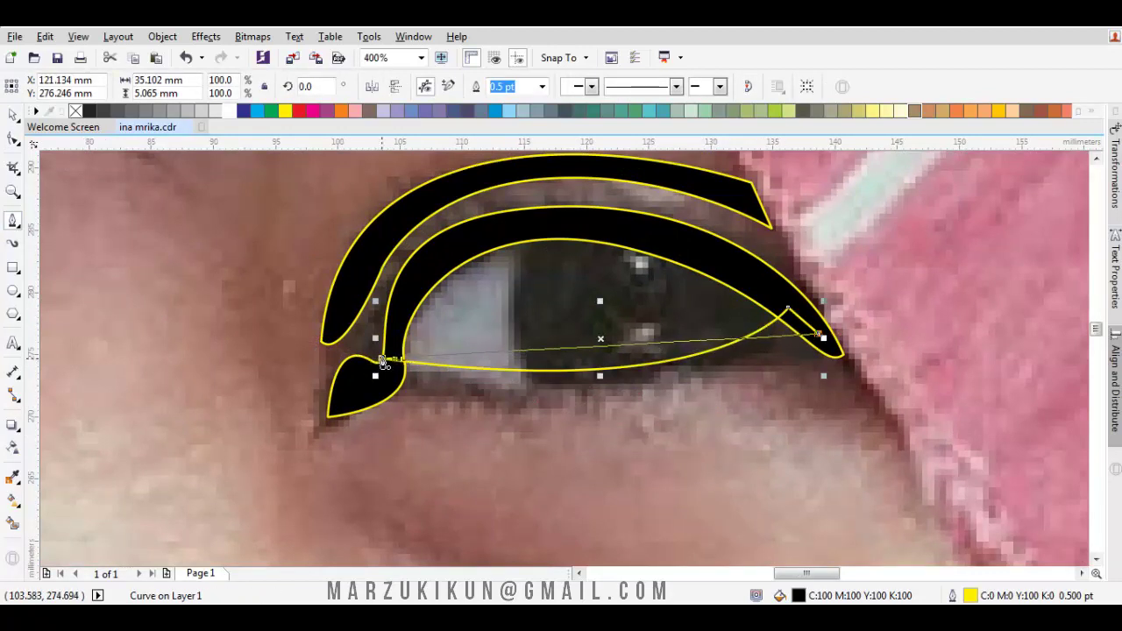
pyautogui.moveTo(382, 360); pyautogui.dragTo(525, 449)
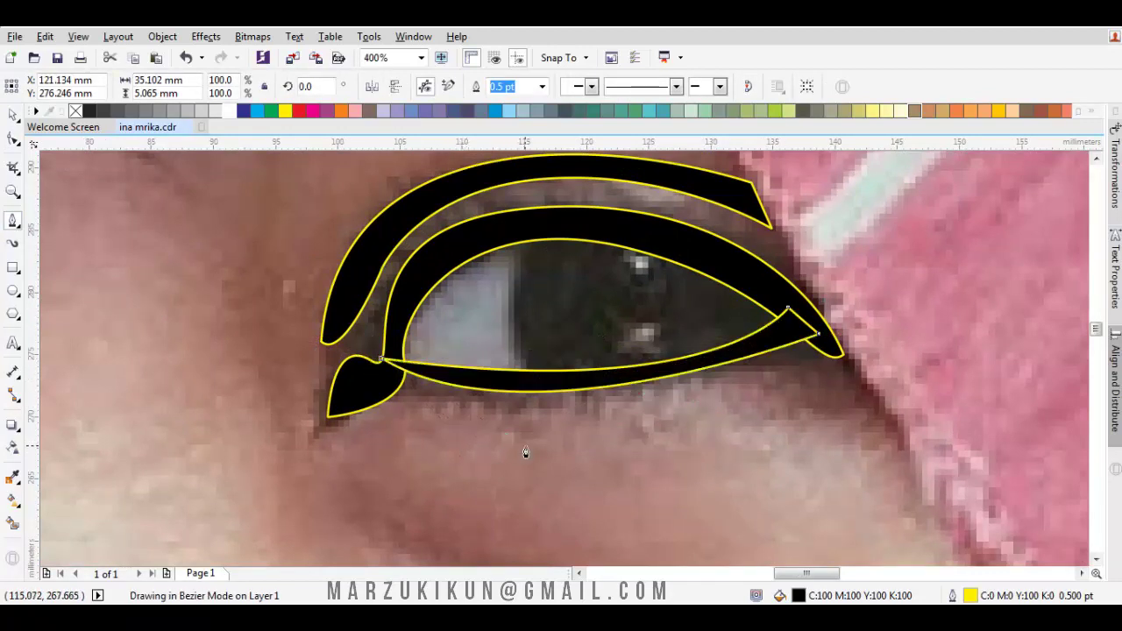
# Move the two outer nodes of the lower lash shape outward and adjust its curve handles to thin its inner part
pyautogui.press('F10')
pyautogui.moveTo(817, 334); pyautogui.dragTo(837, 350)
pyautogui.moveTo(788, 313)
pyautogui.mouseDown()
pyautogui.moveTo(801, 320)
pyautogui.moveTo(792, 313)
pyautogui.mouseUp()
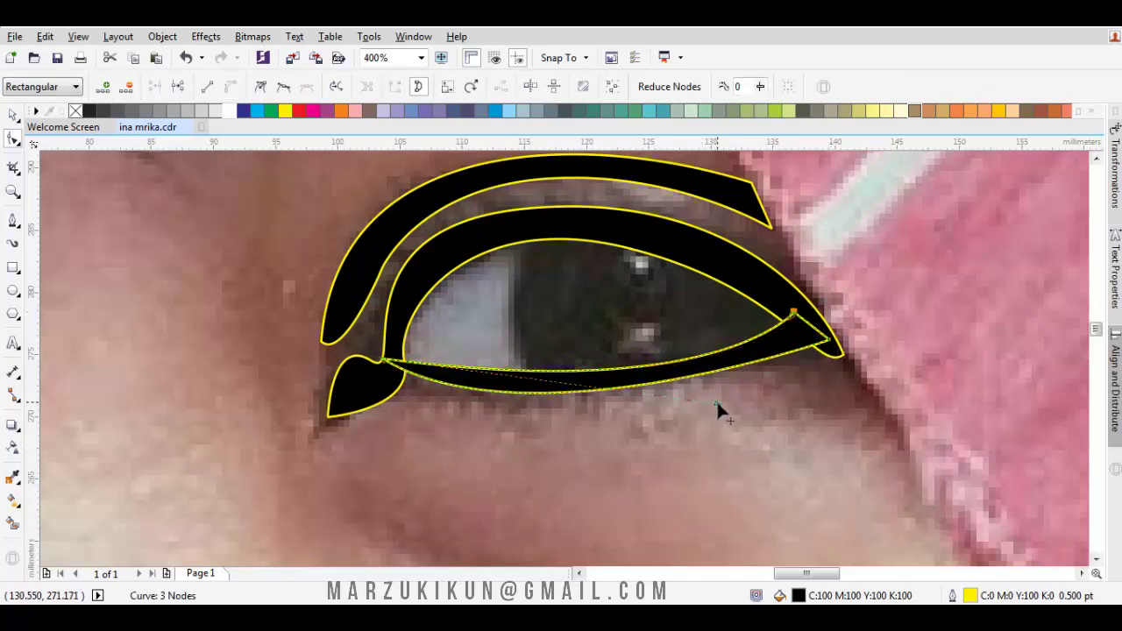
pyautogui.moveTo(716, 405); pyautogui.dragTo(637, 420)
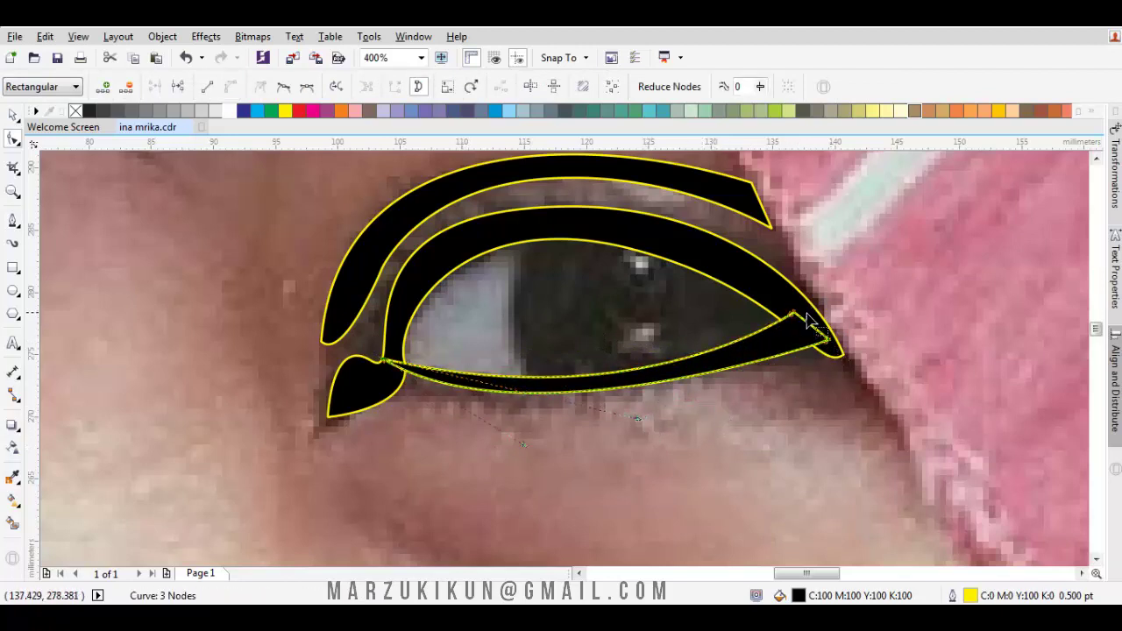
# Move the lower lash shape's outermost node closer to the outer tip of the upper lash line
pyautogui.scroll(-2, 806, 317)
pyautogui.press('space')
pyautogui.click(809, 353)
pyautogui.scroll(2, 811, 318)
pyautogui.click(782, 340)
pyautogui.press('space')
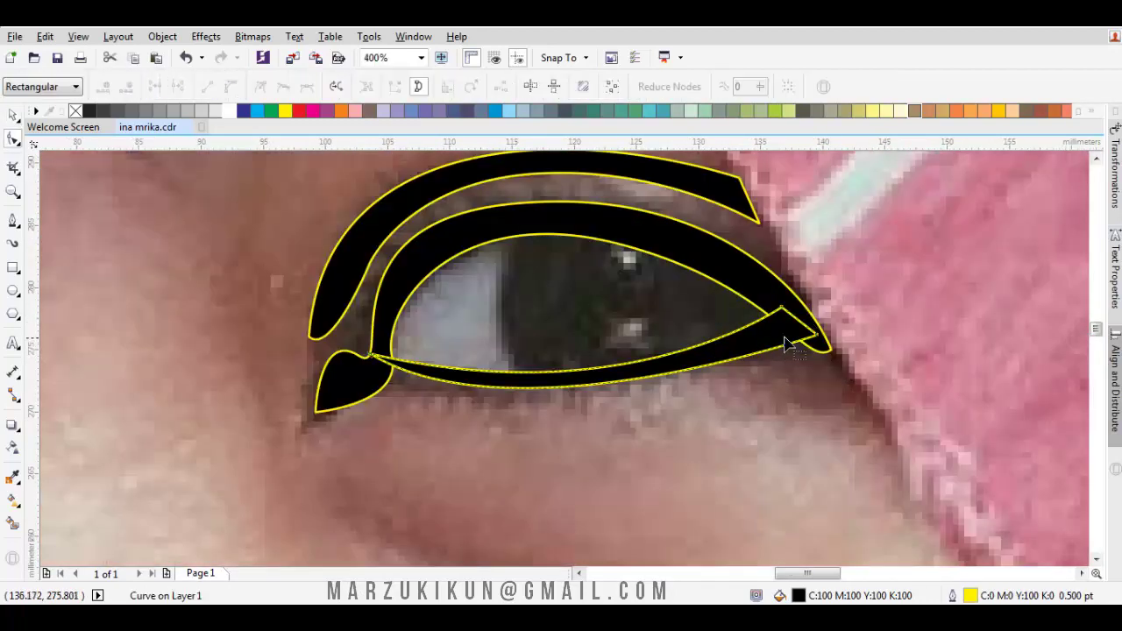
pyautogui.press('space')
pyautogui.click(822, 350)
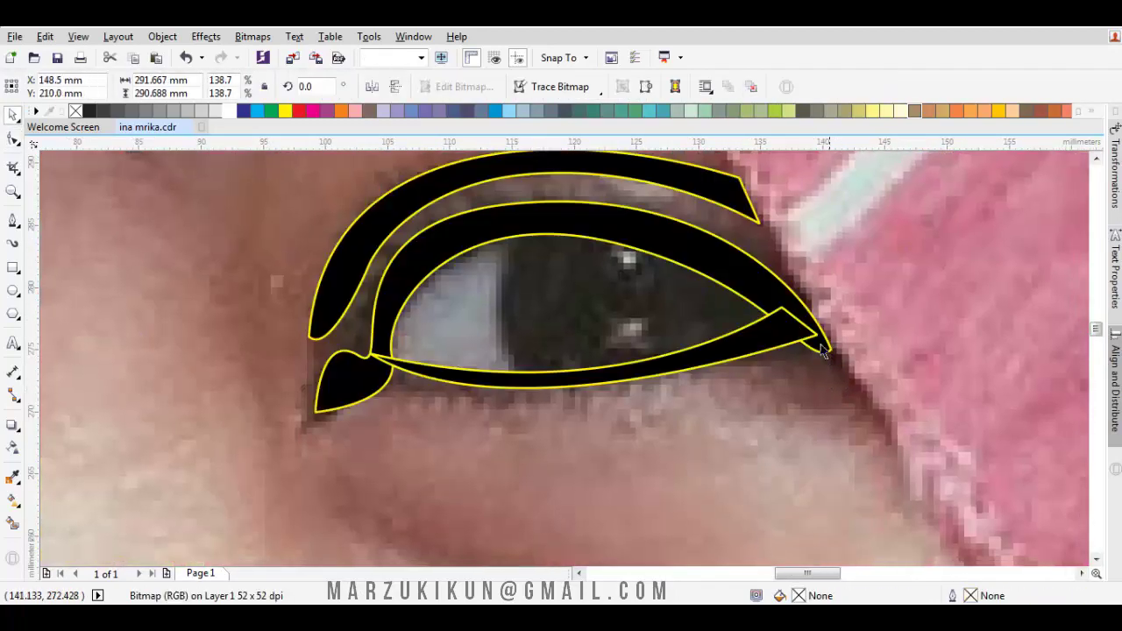
pyautogui.click(796, 325)
pyautogui.press('space')
pyautogui.scroll(1, 824, 341)
pyautogui.moveTo(812, 333); pyautogui.dragTo(816, 344)
pyautogui.scroll(-1, 813, 344)
pyautogui.press('space')
pyautogui.press('Escape')
# Draw a circle about 18 mm across over the right-hand eye's iris and remove its fill
pyautogui.scroll(-1, 656, 355)
pyautogui.moveTo(652, 357); pyautogui.dragTo(653, 386)
pyautogui.moveTo(572, 416); pyautogui.dragTo(574, 428)
pyautogui.click(13, 290)
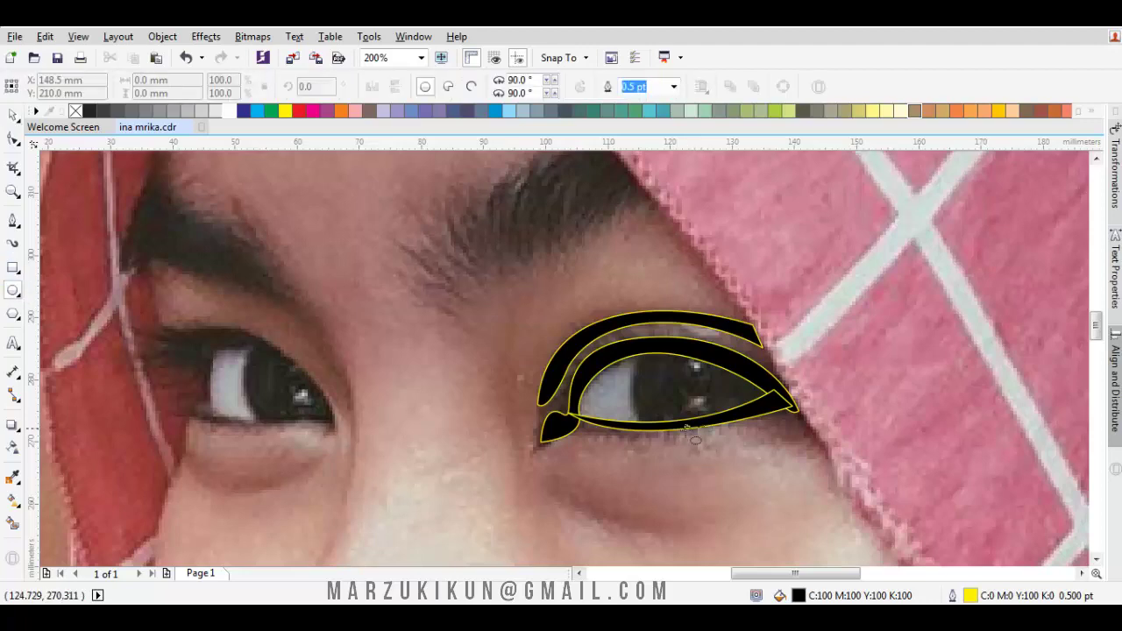
pyautogui.scroll(2, 688, 351)
pyautogui.moveTo(667, 345); pyautogui.dragTo(775, 279)
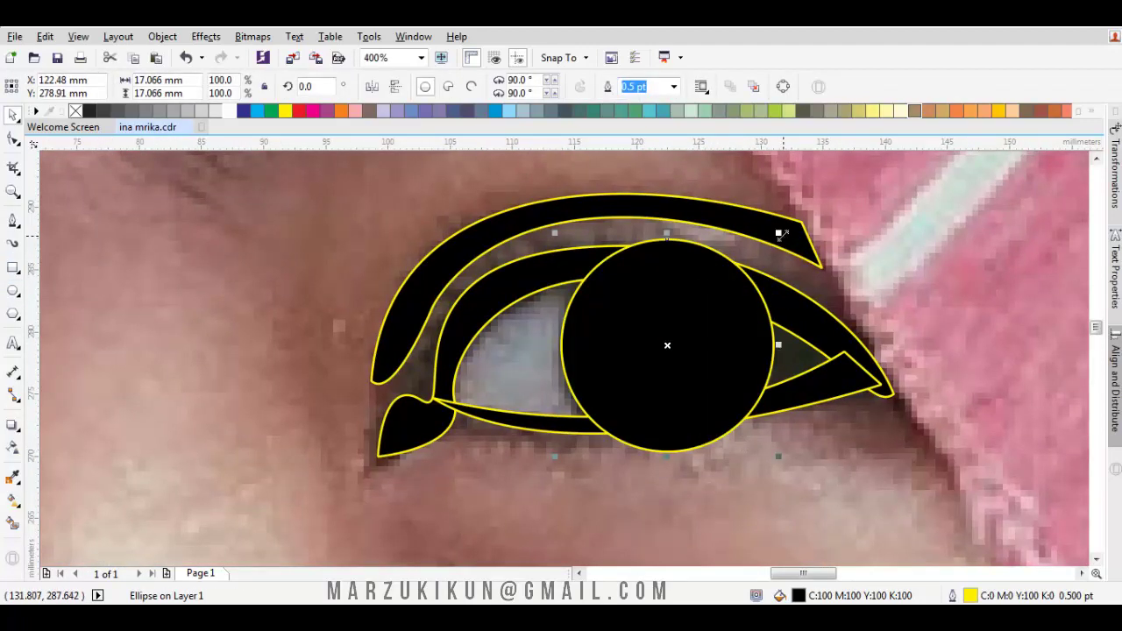
pyautogui.moveTo(778, 233); pyautogui.dragTo(794, 217)
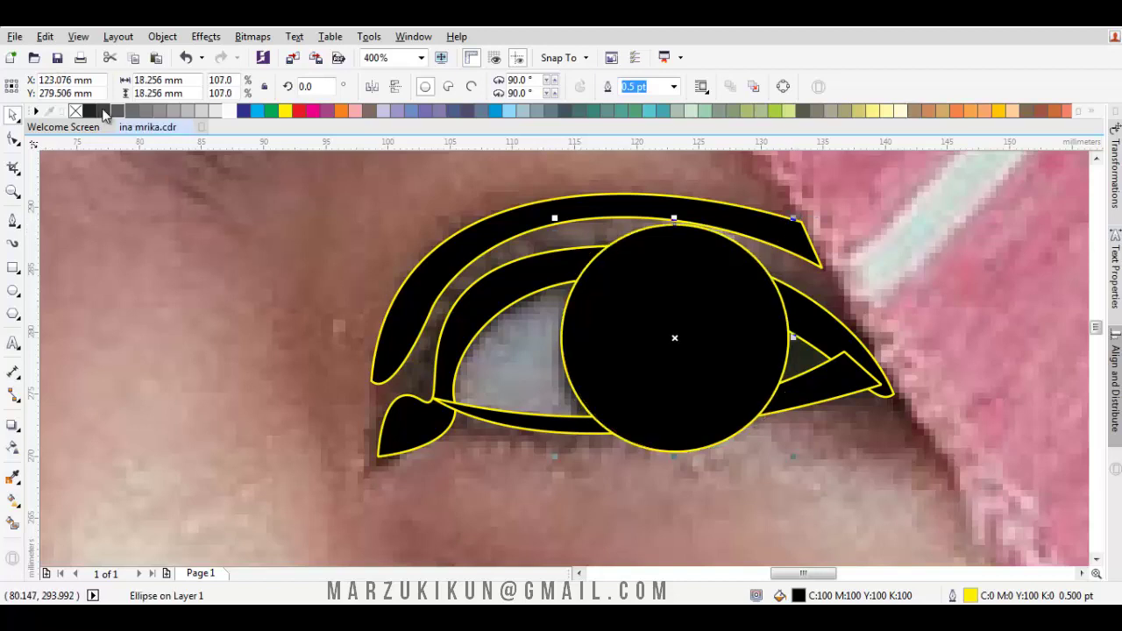
pyautogui.click(75, 111)
# Place a copy of the unfilled iris circle over the iris of the left-hand eye
pyautogui.scroll(-2, 706, 340)
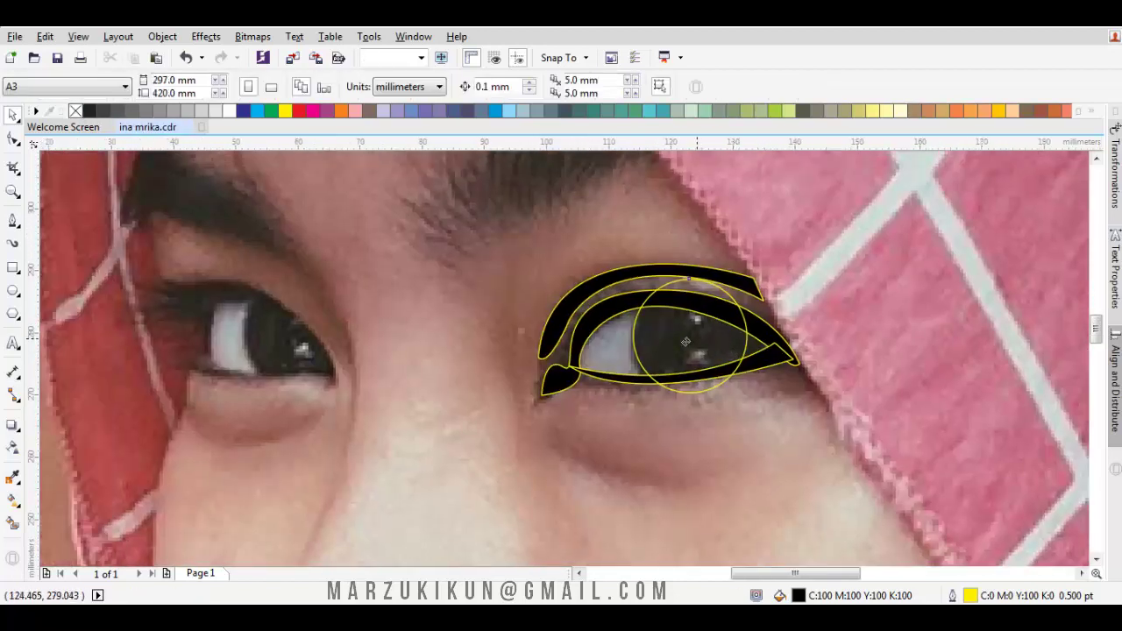
pyautogui.moveTo(693, 337); pyautogui.dragTo(306, 342)
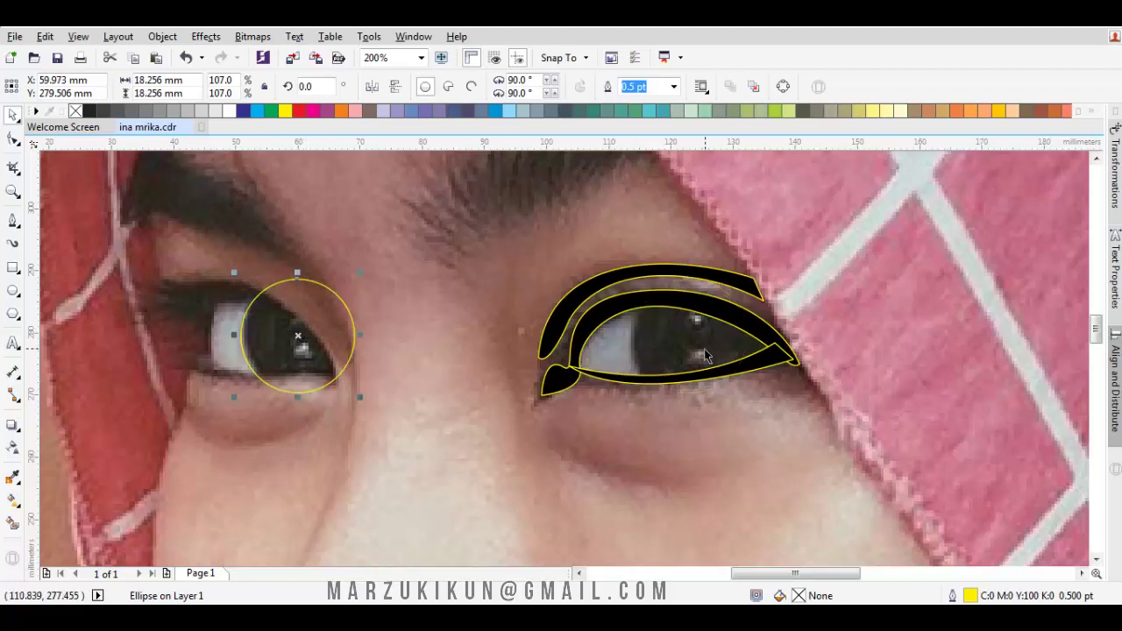
pyautogui.hotkey('ctrl', 'z')
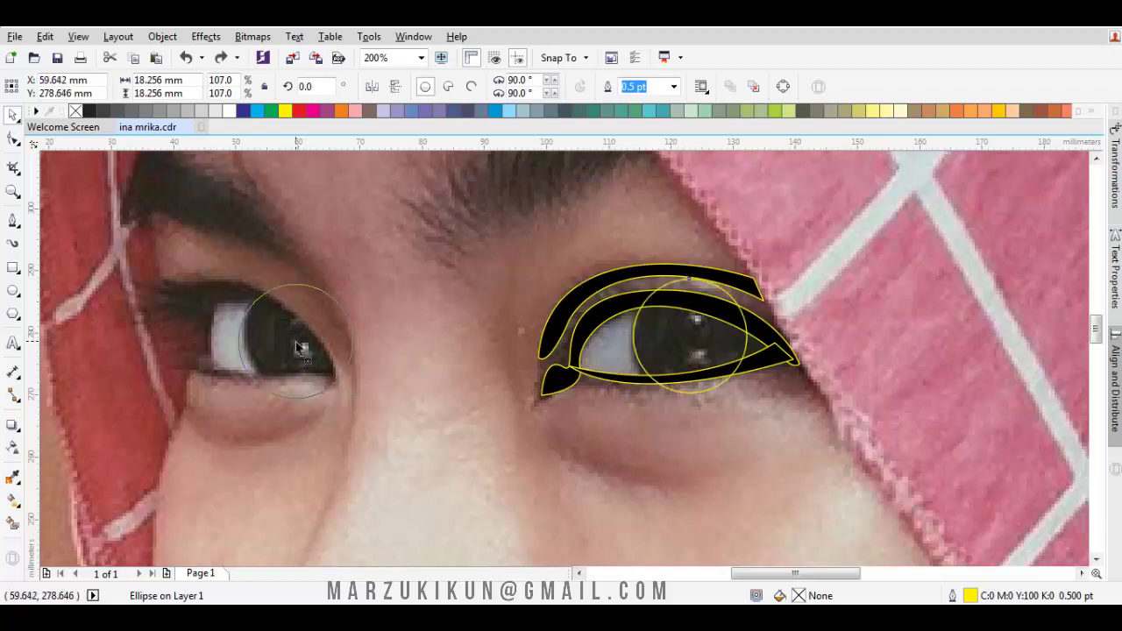
pyautogui.scroll(2, 296, 342)
pyautogui.scroll(-2, 299, 337)
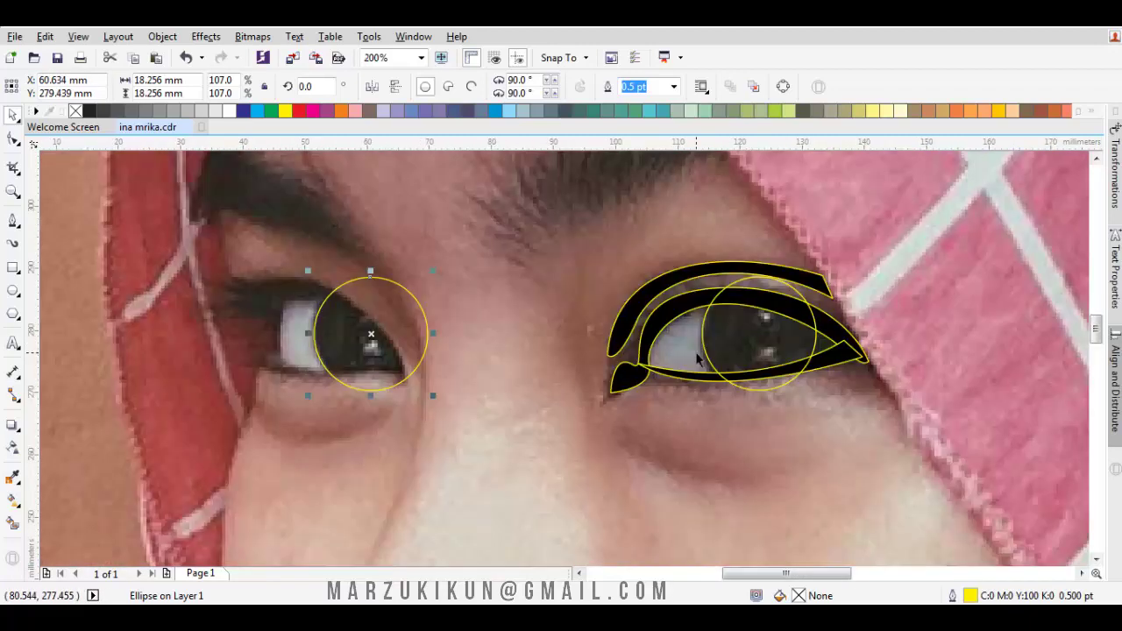
pyautogui.click(638, 359)
pyautogui.scroll(2, 646, 337)
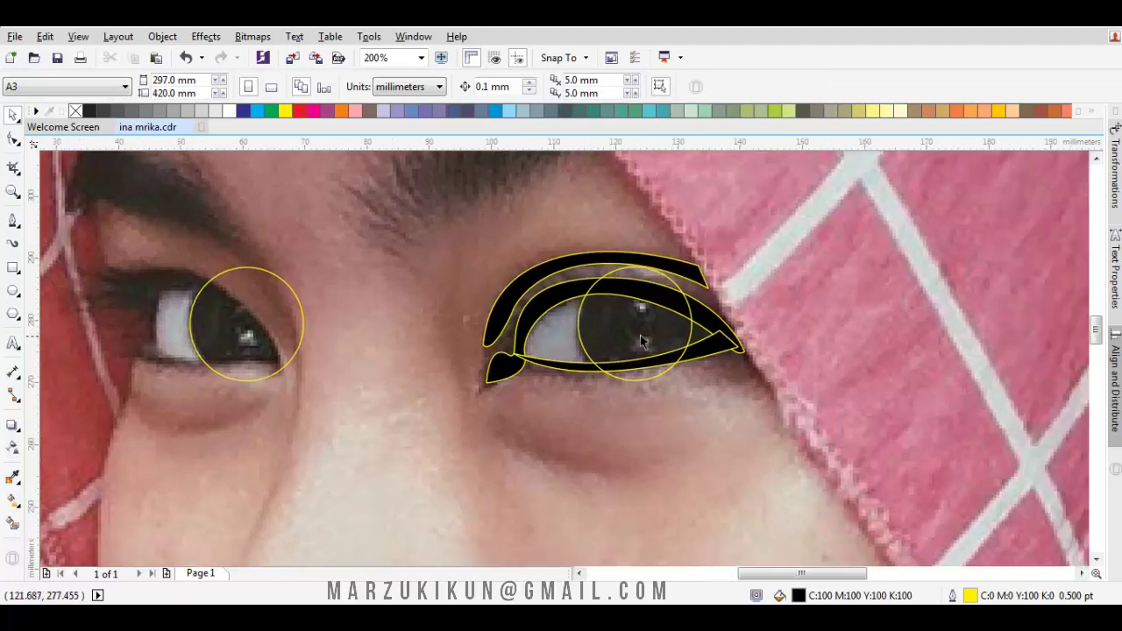
pyautogui.scroll(-2, 631, 337)
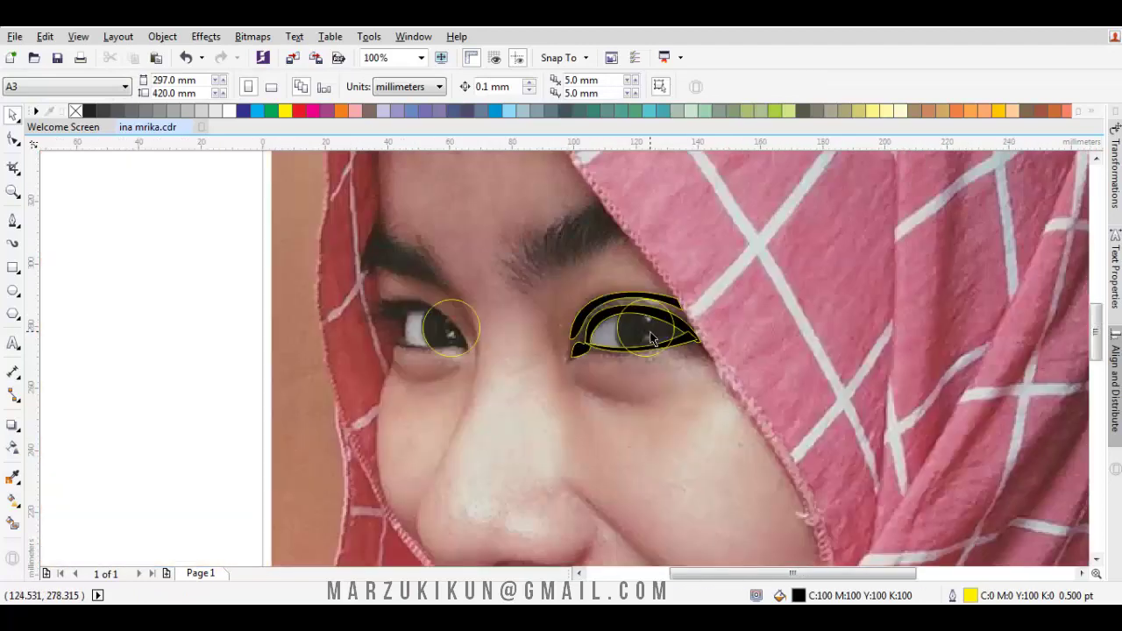
pyautogui.scroll(1, 524, 336)
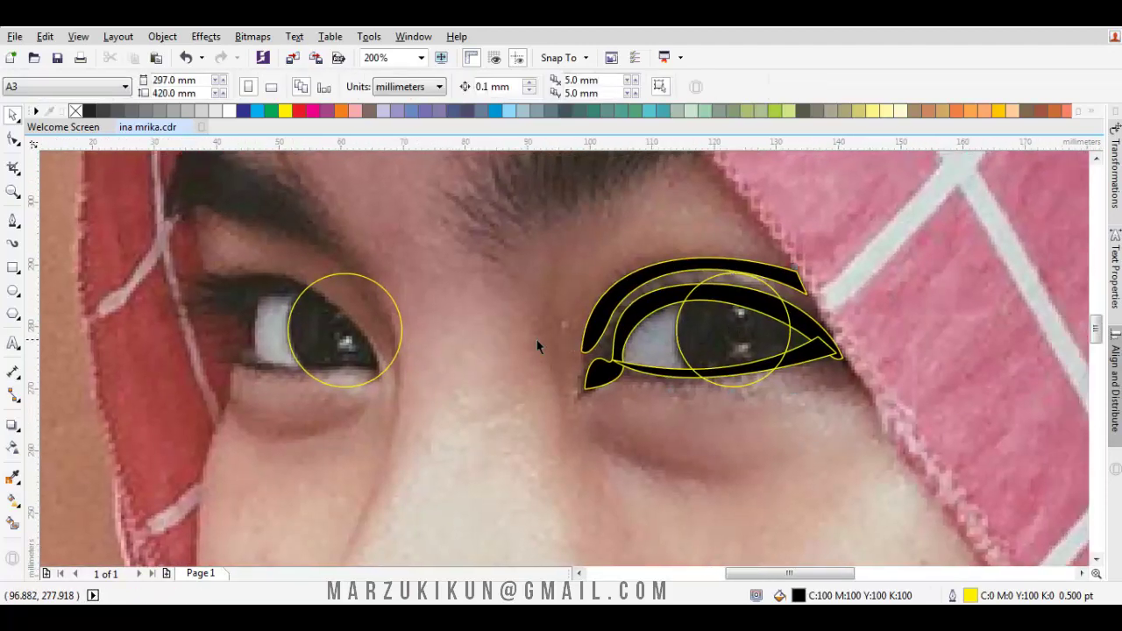
pyautogui.moveTo(363, 331); pyautogui.dragTo(379, 336)
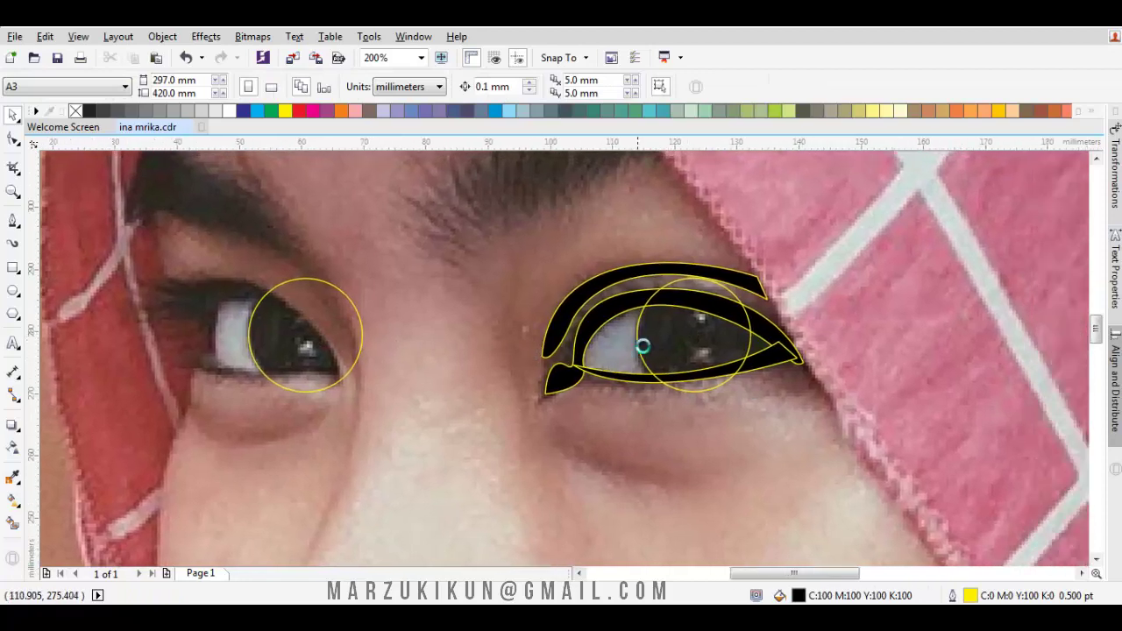
# Place the right-hand eye's iris circle behind the black lash and eyelid crease shapes
pyautogui.scroll(2, 639, 343)
pyautogui.click(604, 420)
pyautogui.rightClick(604, 420)
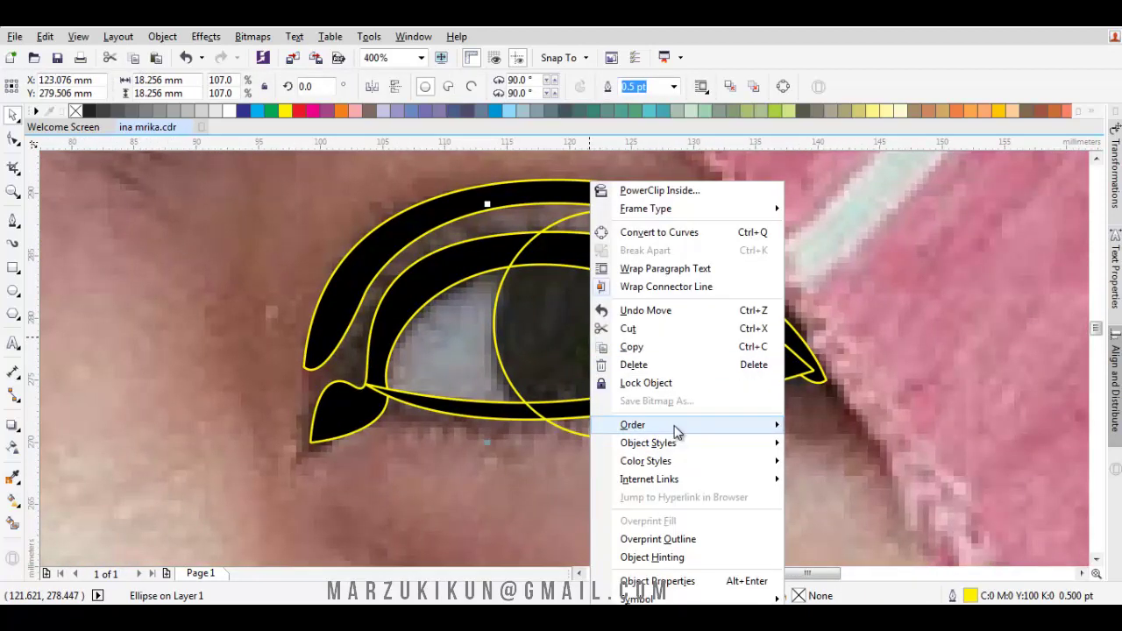
pyautogui.moveTo(675, 427)
pyautogui.click(842, 546)
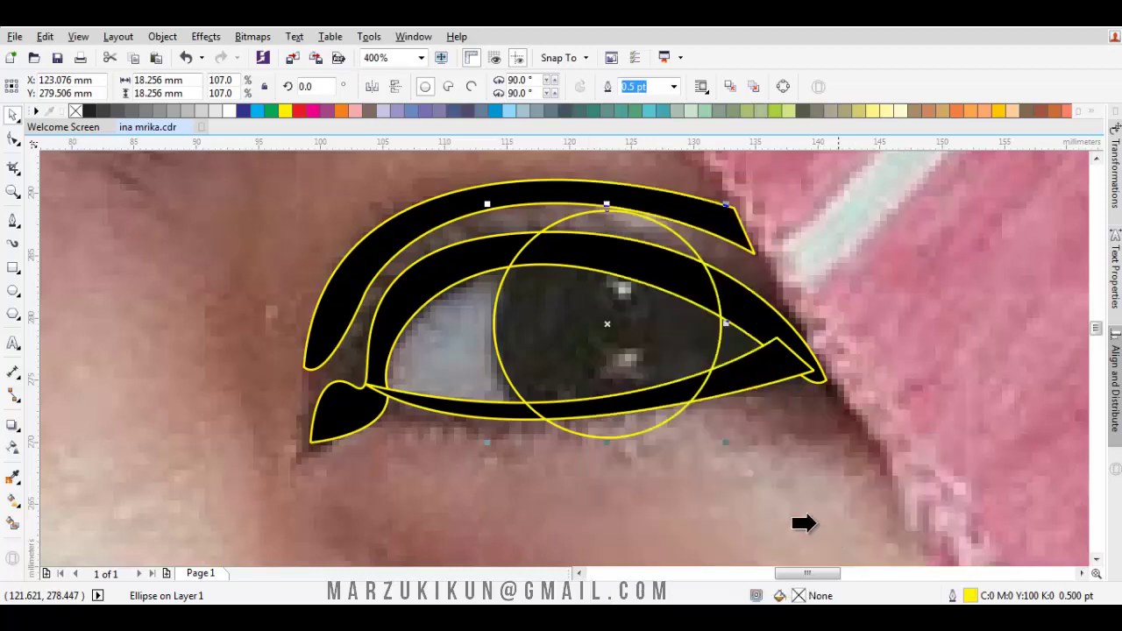
pyautogui.click(724, 448)
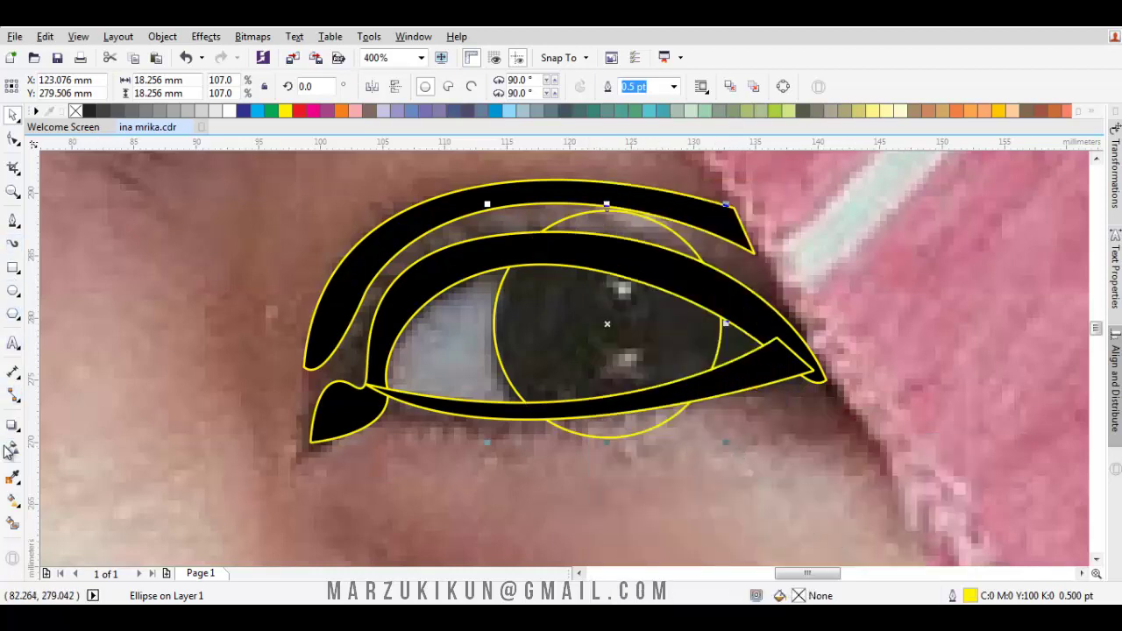
# Draw a closed shape that follows the lash lines and encloses the iris circle's parts lying outside the eye opening
pyautogui.click(19, 226)
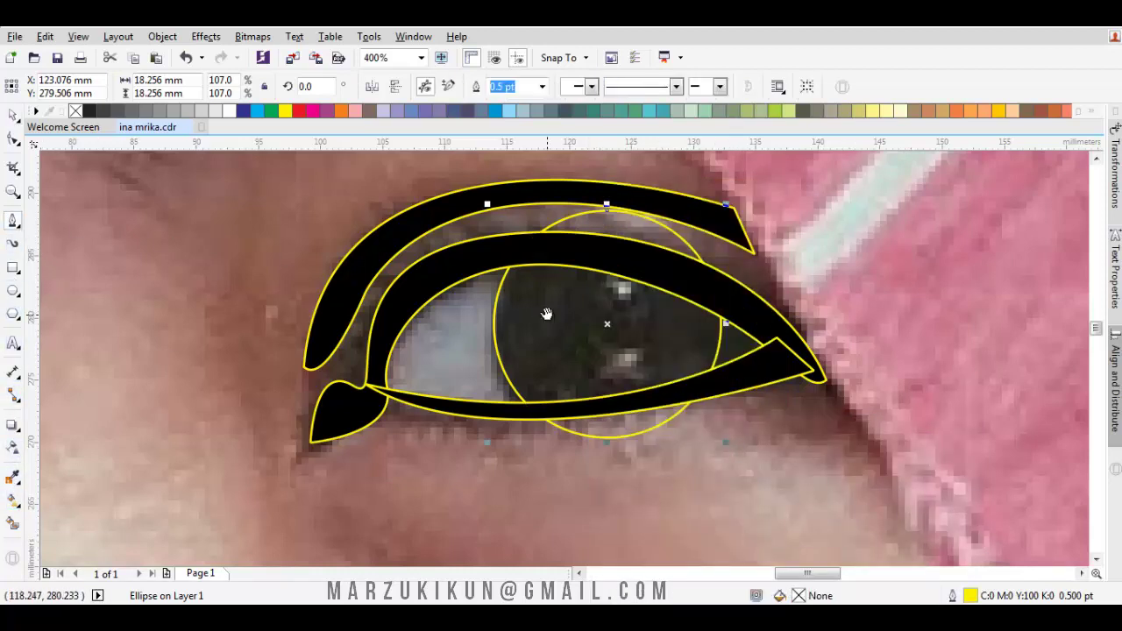
pyautogui.moveTo(546, 314); pyautogui.dragTo(440, 325)
pyautogui.click(375, 426)
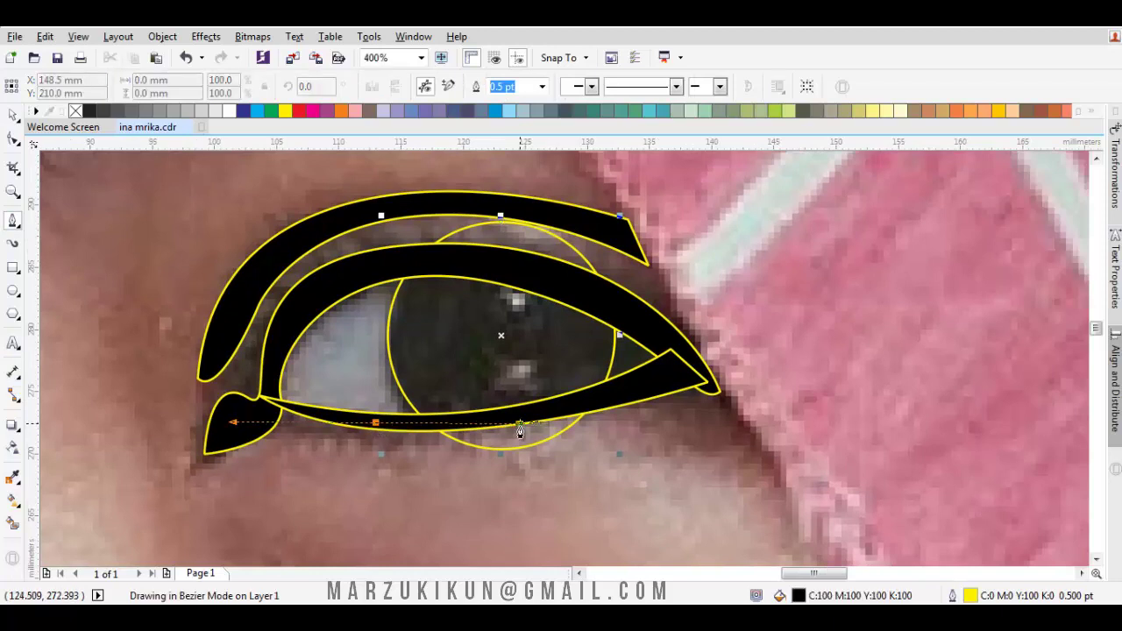
pyautogui.click(642, 378)
pyautogui.moveTo(611, 308); pyautogui.dragTo(533, 251)
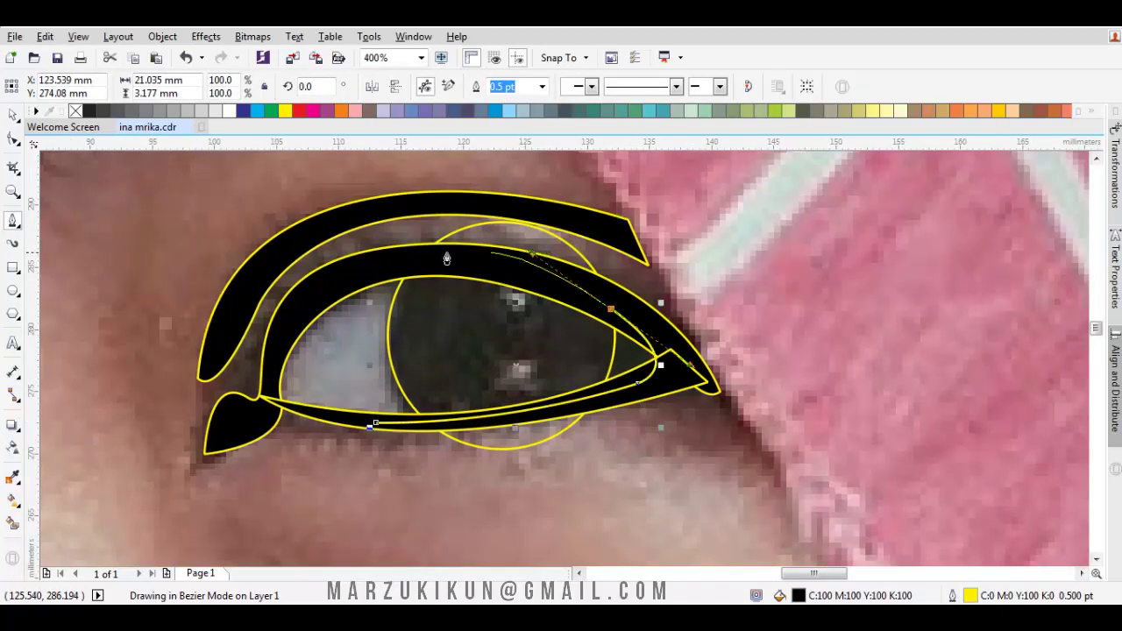
pyautogui.click(378, 248)
pyautogui.moveTo(653, 197); pyautogui.dragTo(823, 386)
pyautogui.moveTo(523, 499); pyautogui.dragTo(363, 484)
# Subtract the drawn shape from the iris circle so the iris is cut to the eye opening
pyautogui.press('space')
pyautogui.keyDown('shift'); pyautogui.click(451, 354); pyautogui.keyUp('shift')
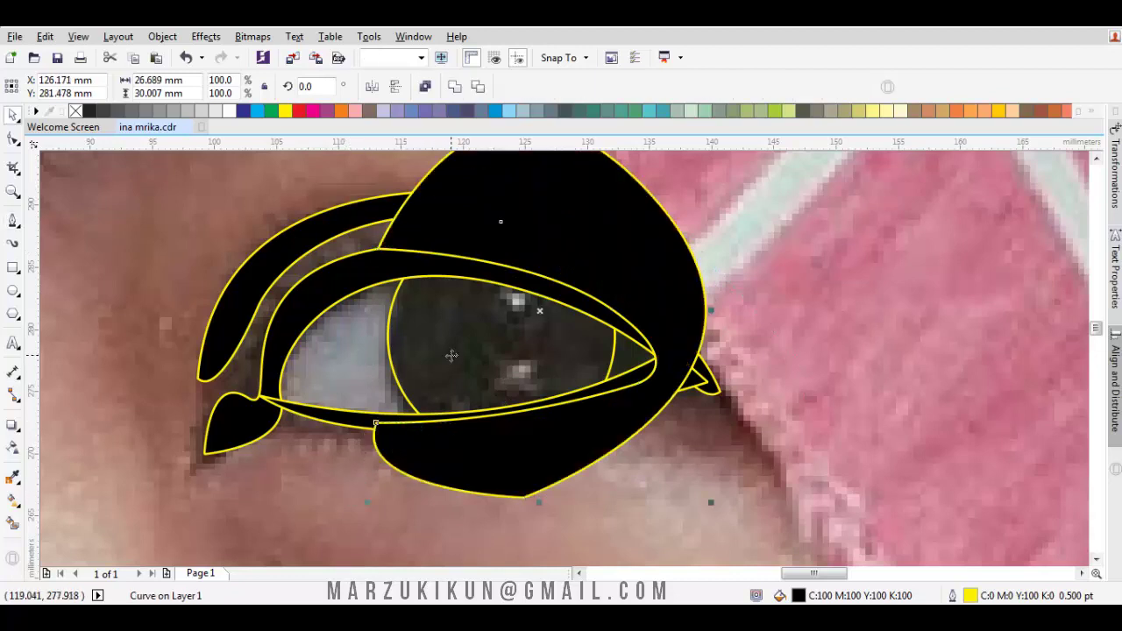
pyautogui.click(570, 85)
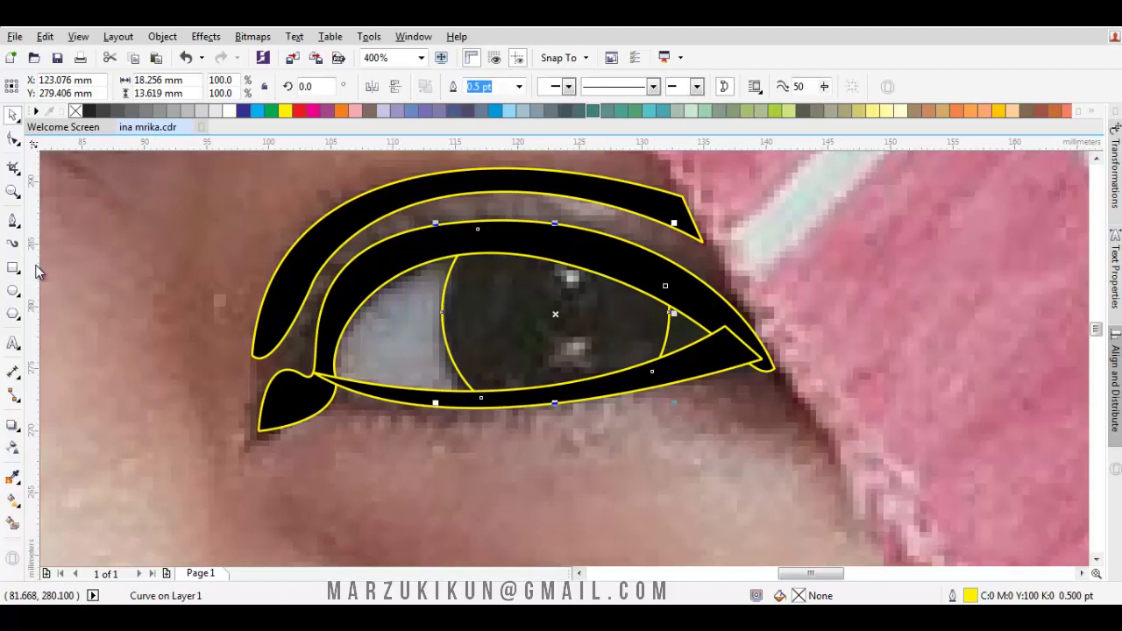
# Draw a closed bowl-shaped reflection about 16 mm wide with a straight top across the lower part of the iris
pyautogui.moveTo(171, 307); pyautogui.dragTo(114, 308)
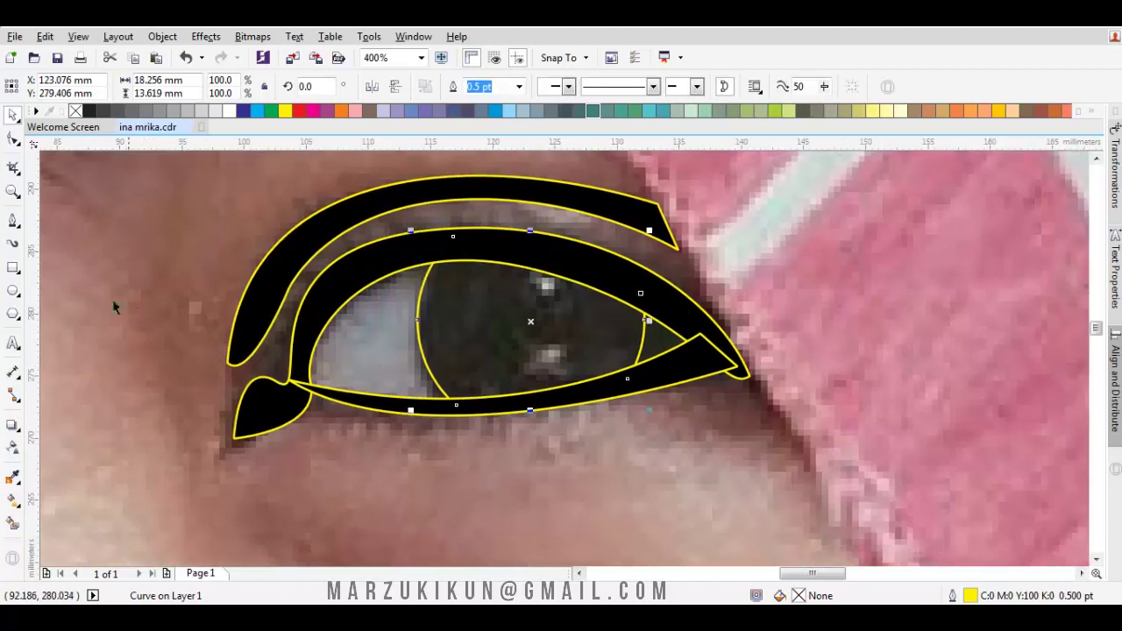
pyautogui.click(13, 222)
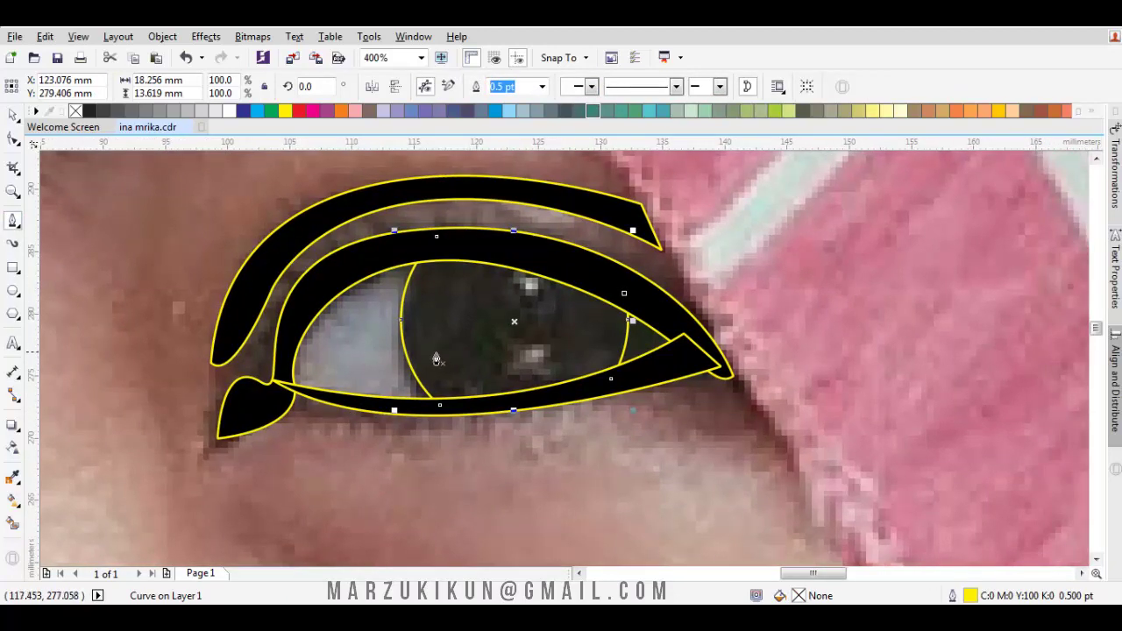
pyautogui.click(412, 349)
pyautogui.click(611, 326)
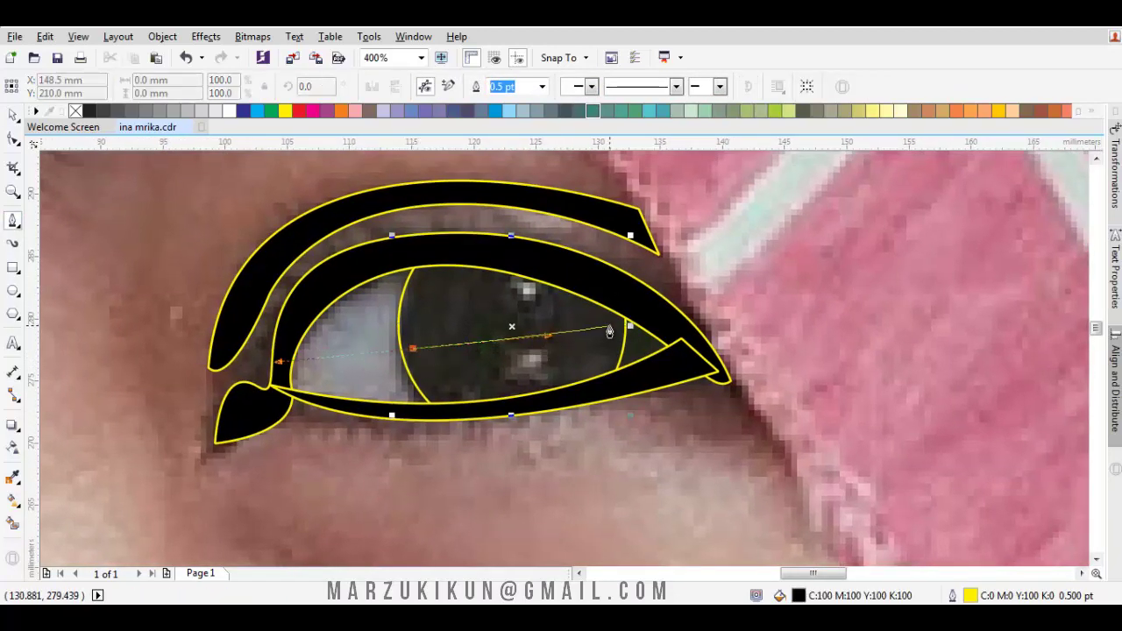
pyautogui.click(481, 403)
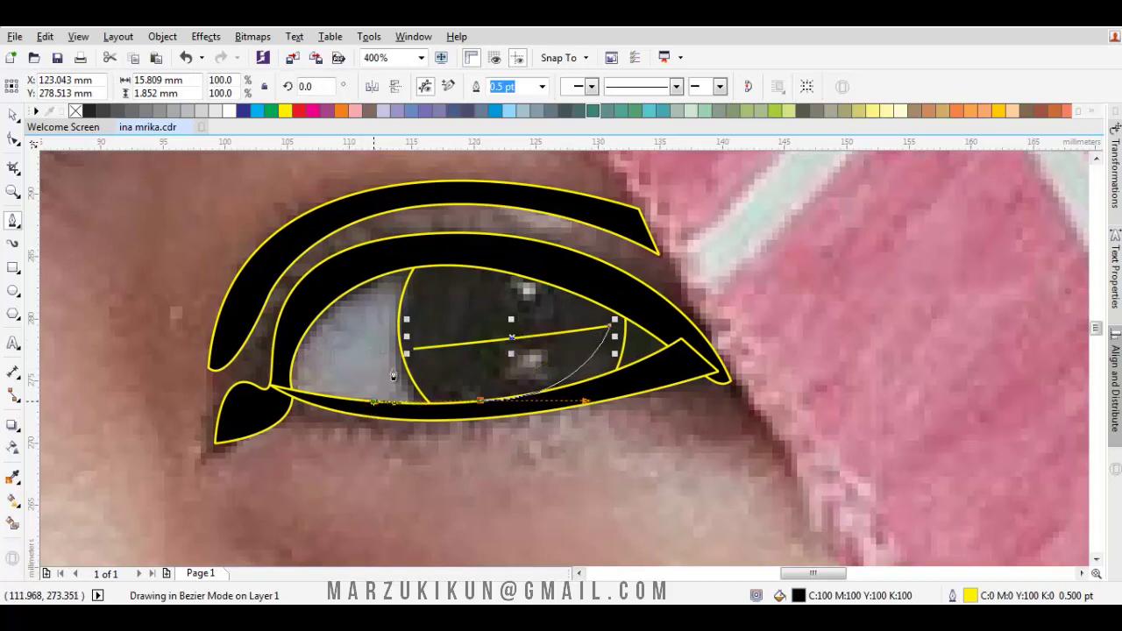
pyautogui.click(412, 349)
# Shift the bowl shape's bottom node outward and adjust its curve handle to round the lower edge
pyautogui.press('F10')
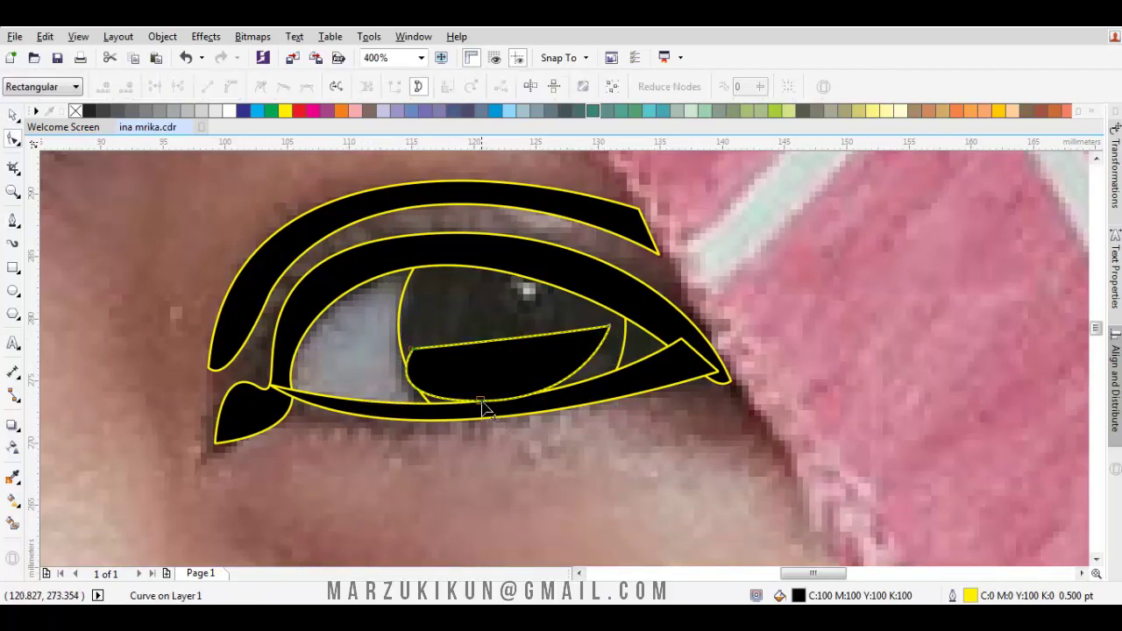
pyautogui.moveTo(481, 401); pyautogui.dragTo(508, 403)
pyautogui.moveTo(611, 403); pyautogui.dragTo(592, 366)
pyautogui.press('space')
# Draw a closed shape about 13 mm wide over the bowl shape's top, move it slightly inward and subtract it from the bowl
pyautogui.scroll(1, 580, 372)
pyautogui.press('space')
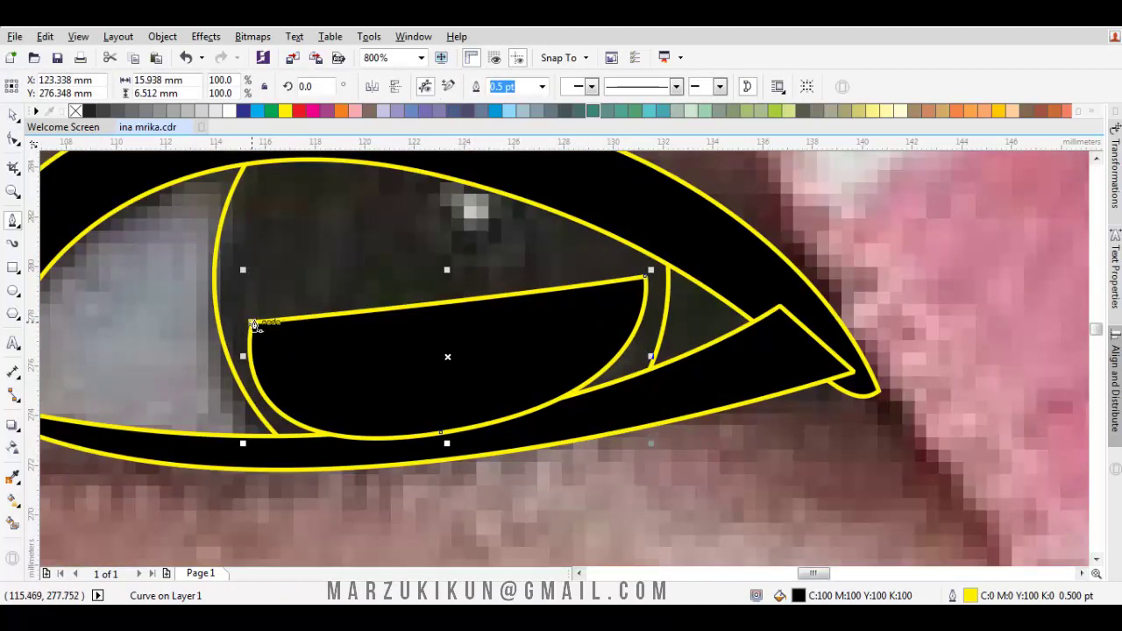
pyautogui.moveTo(272, 299); pyautogui.dragTo(390, 306)
pyautogui.click(475, 379)
pyautogui.click(552, 355)
pyautogui.moveTo(592, 250); pyautogui.dragTo(574, 230)
pyautogui.click(271, 301)
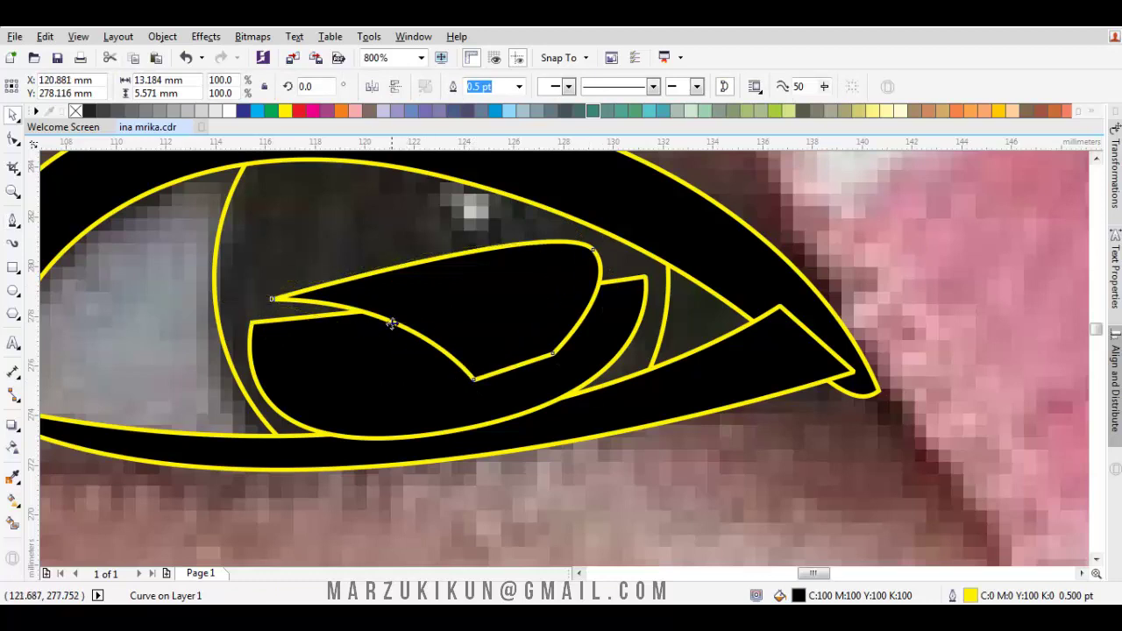
pyautogui.moveTo(392, 324); pyautogui.dragTo(342, 326)
pyautogui.click(589, 85)
# Delete the two nodes along the inner side of the notch cut into the bowl shape
pyautogui.press('F10')
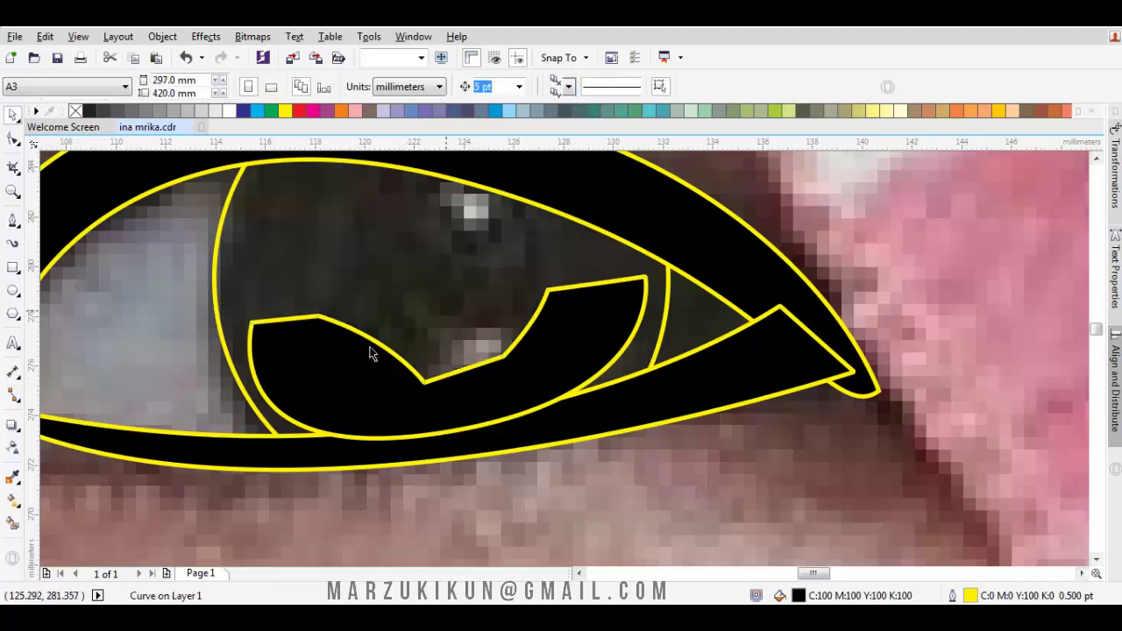
pyautogui.click(319, 316)
pyautogui.press('Delete')
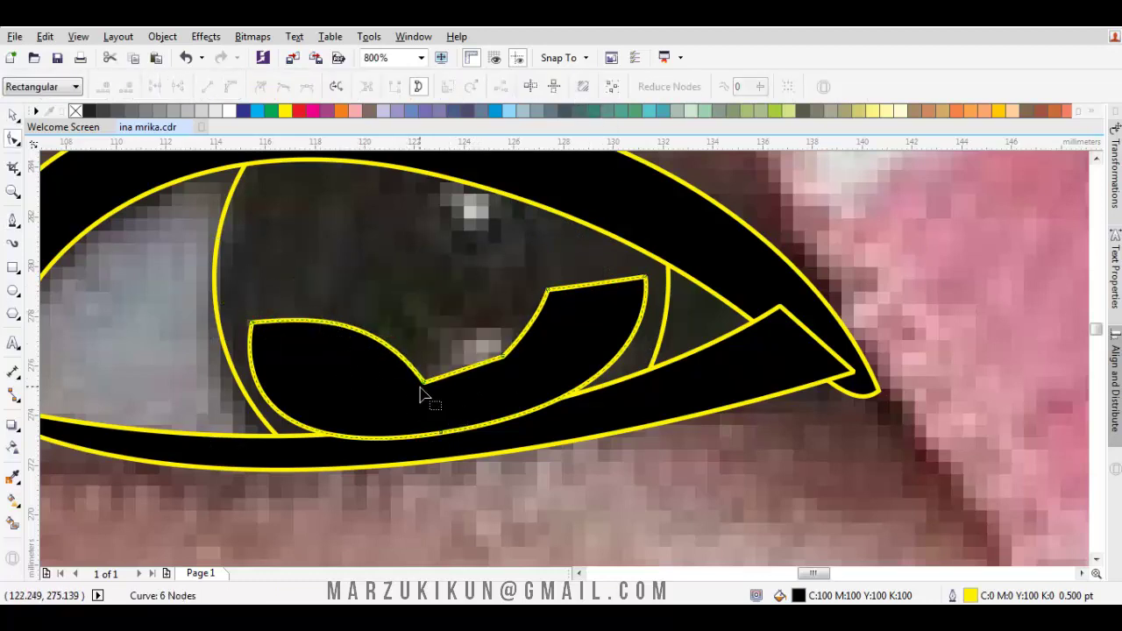
pyautogui.click(422, 385)
pyautogui.press('Delete')
# Convert the bowl shape's nodes to cusps and delete the remaining middle node of the notch
pyautogui.click(506, 359)
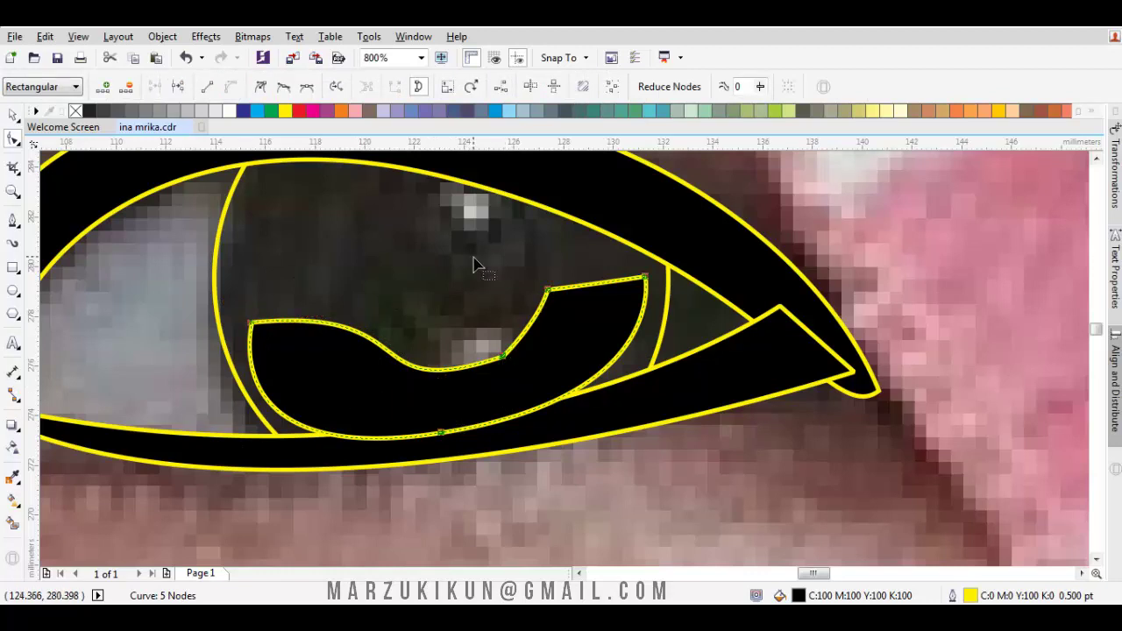
pyautogui.rightClick(637, 289)
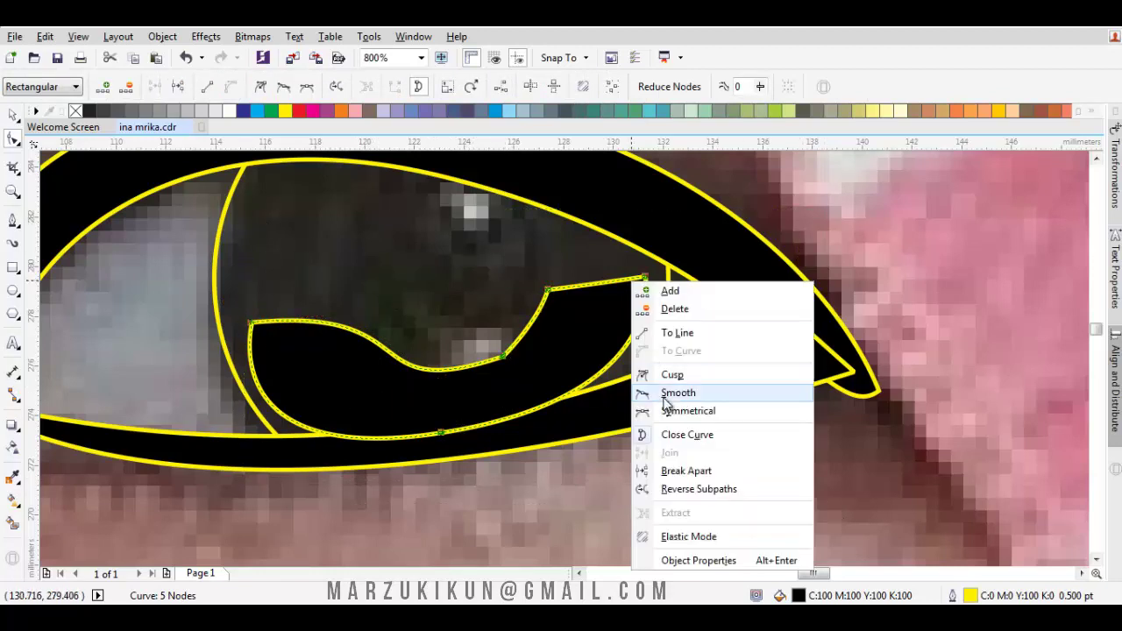
pyautogui.click(671, 371)
pyautogui.click(543, 369)
pyautogui.click(504, 359)
pyautogui.press('Delete')
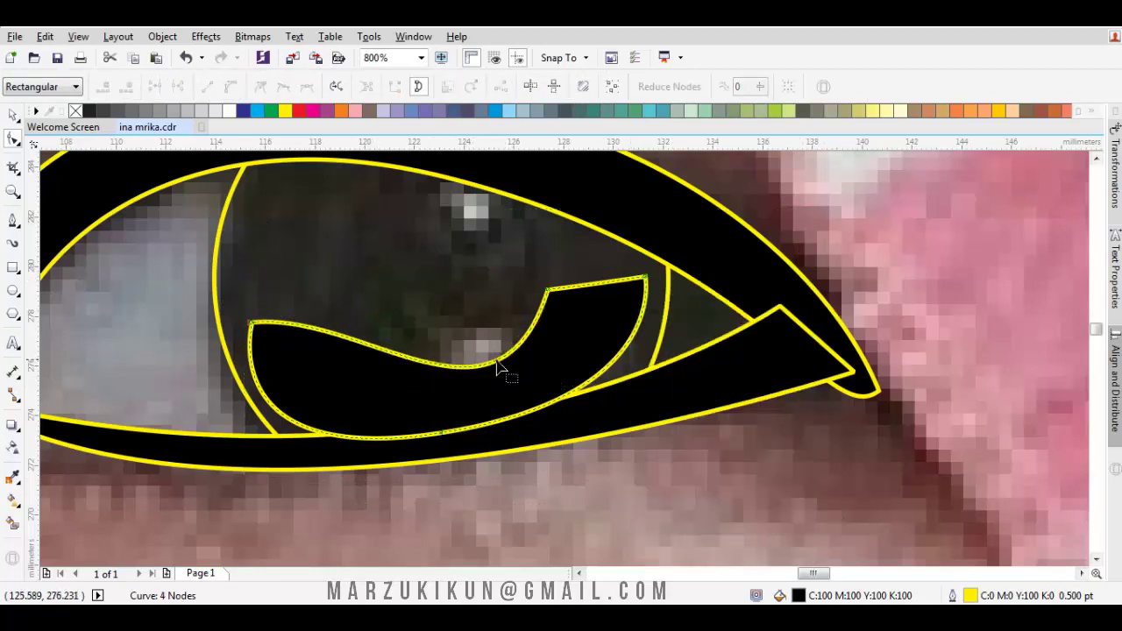
# Adjust the upper edge's curve handles to deepen the hollow and turn the shape into a crescent
pyautogui.click(253, 323)
pyautogui.moveTo(364, 314); pyautogui.dragTo(284, 396)
pyautogui.moveTo(495, 450); pyautogui.dragTo(508, 431)
# Place the crescent reflection behind the lower lash shape
pyautogui.press('space')
pyautogui.rightClick(589, 347)
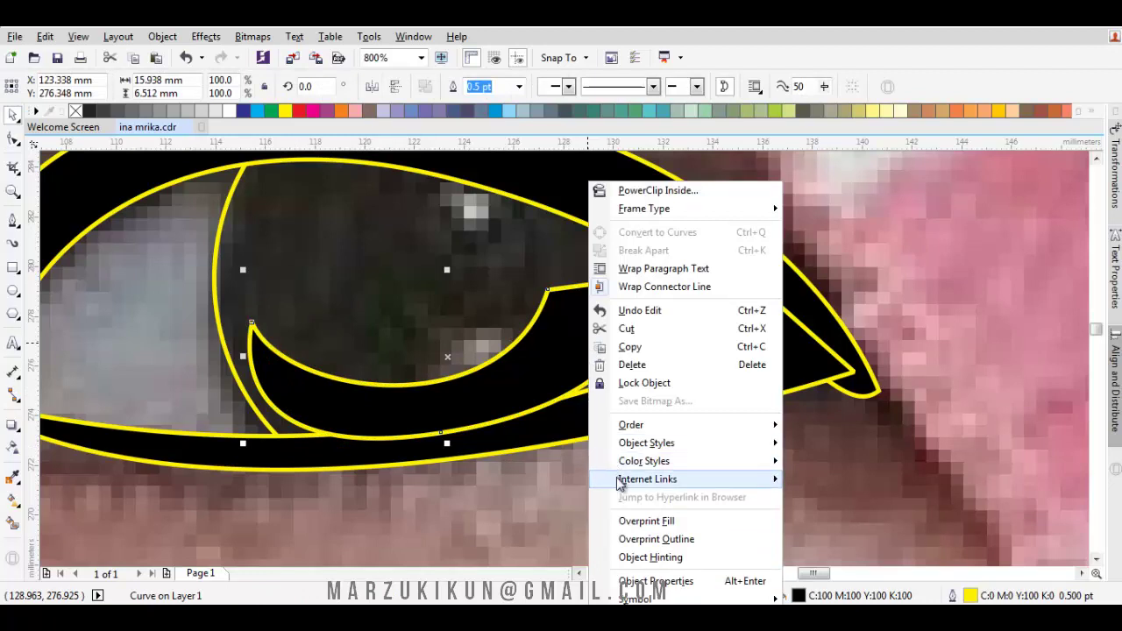
pyautogui.moveTo(657, 427)
pyautogui.click(838, 549)
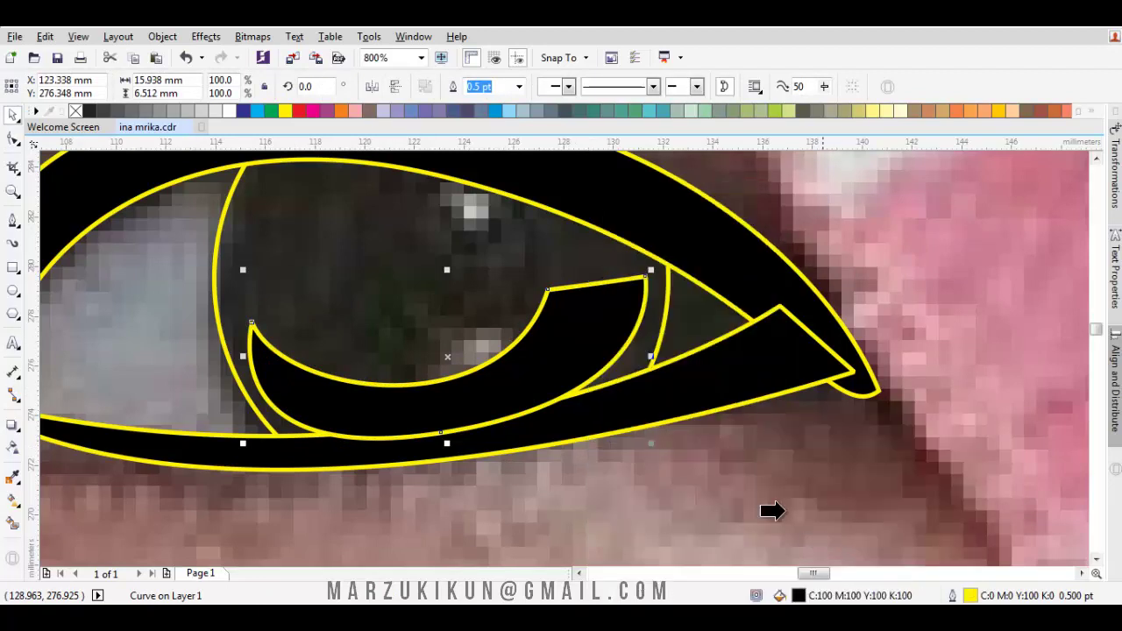
pyautogui.click(419, 263)
# Move the crescent's bottom node slightly lower and fill the crescent with red
pyautogui.press('F10')
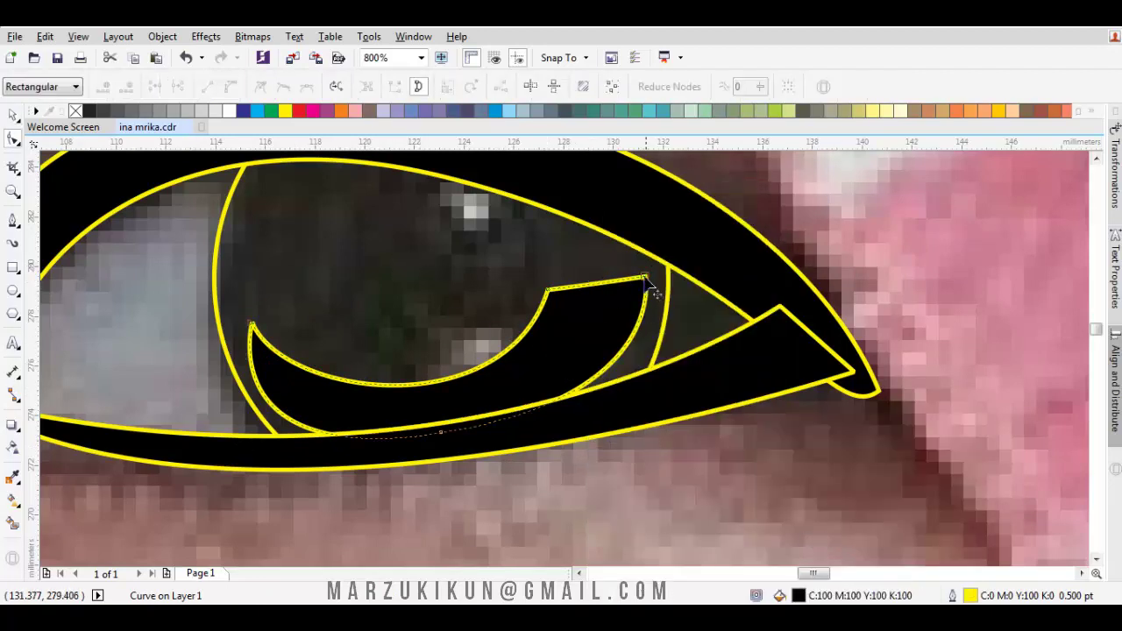
pyautogui.click(646, 280)
pyautogui.scroll(1, 425, 436)
pyautogui.moveTo(461, 430); pyautogui.dragTo(466, 450)
pyautogui.press('space')
pyautogui.scroll(-1, 475, 424)
pyautogui.moveTo(565, 358); pyautogui.dragTo(544, 403)
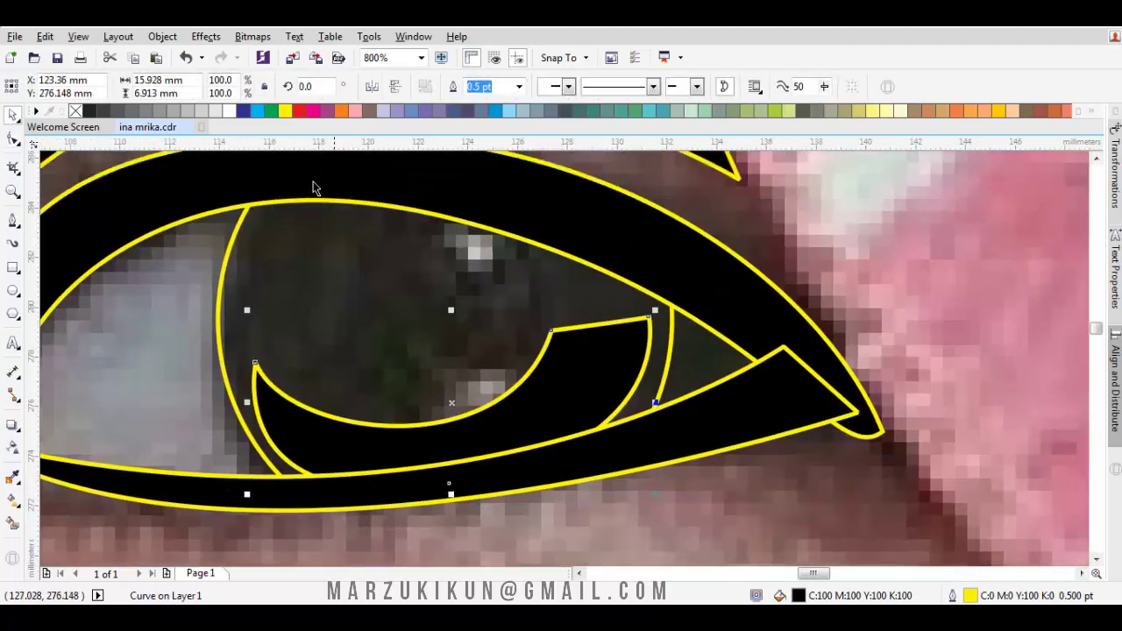
pyautogui.click(298, 111)
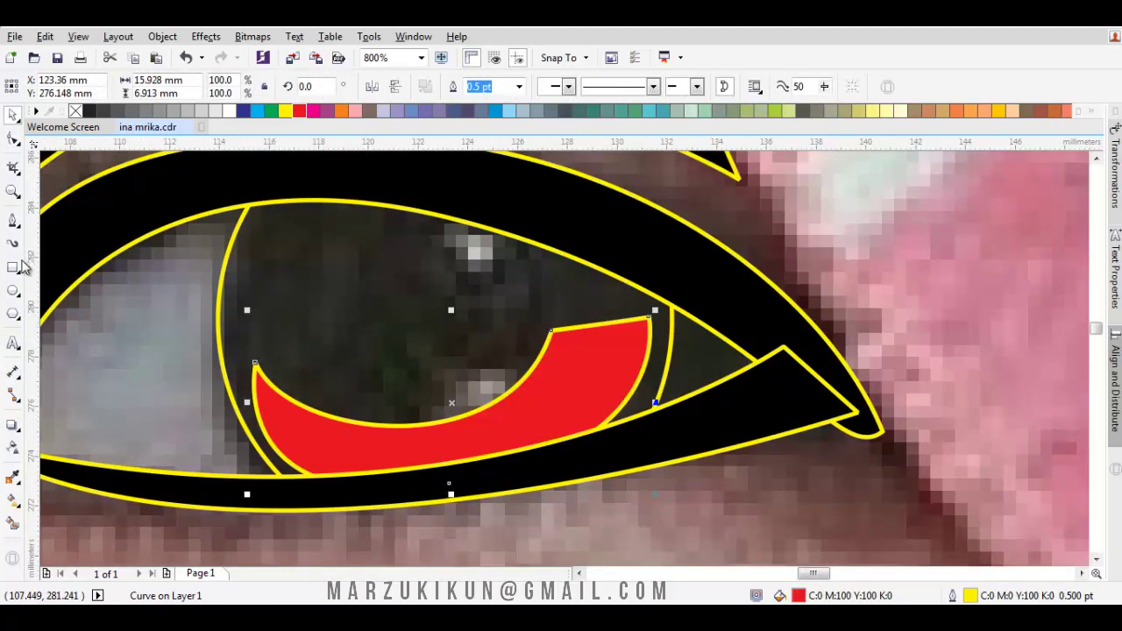
# Draw a small circle over the iris's upper light spot and a second one about 3.1 mm across beneath it
pyautogui.click(13, 292)
pyautogui.moveTo(440, 231); pyautogui.dragTo(508, 300)
pyautogui.moveTo(400, 322); pyautogui.dragTo(489, 411)
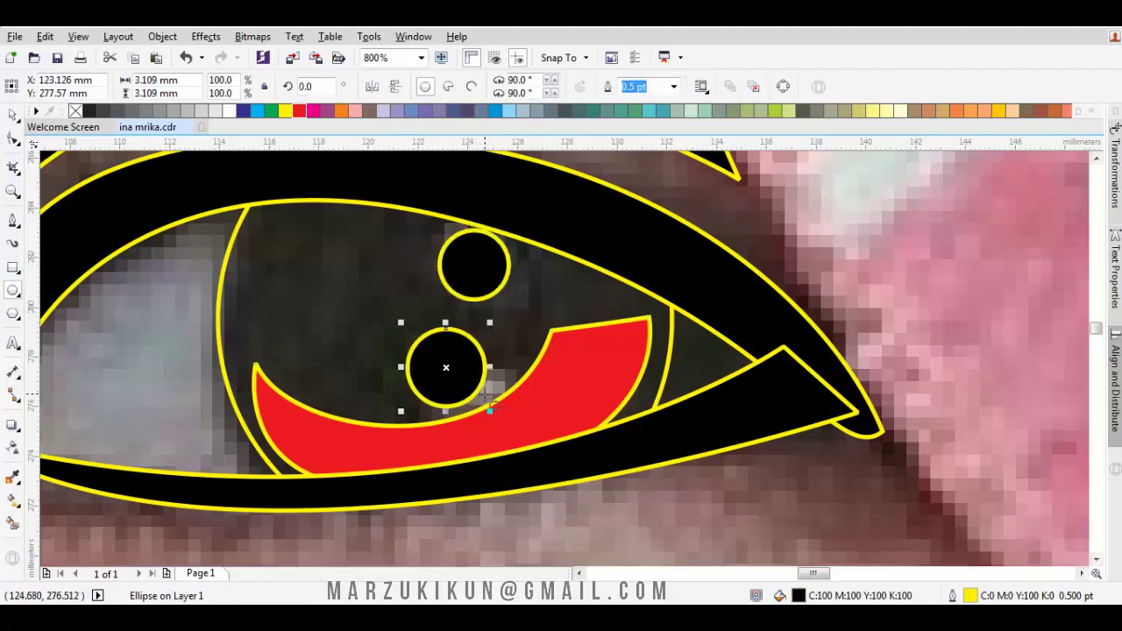
# Draw a thin curved highlight about 12 mm wide inside the red crescent and move it slightly up and outward
pyautogui.click(12, 228)
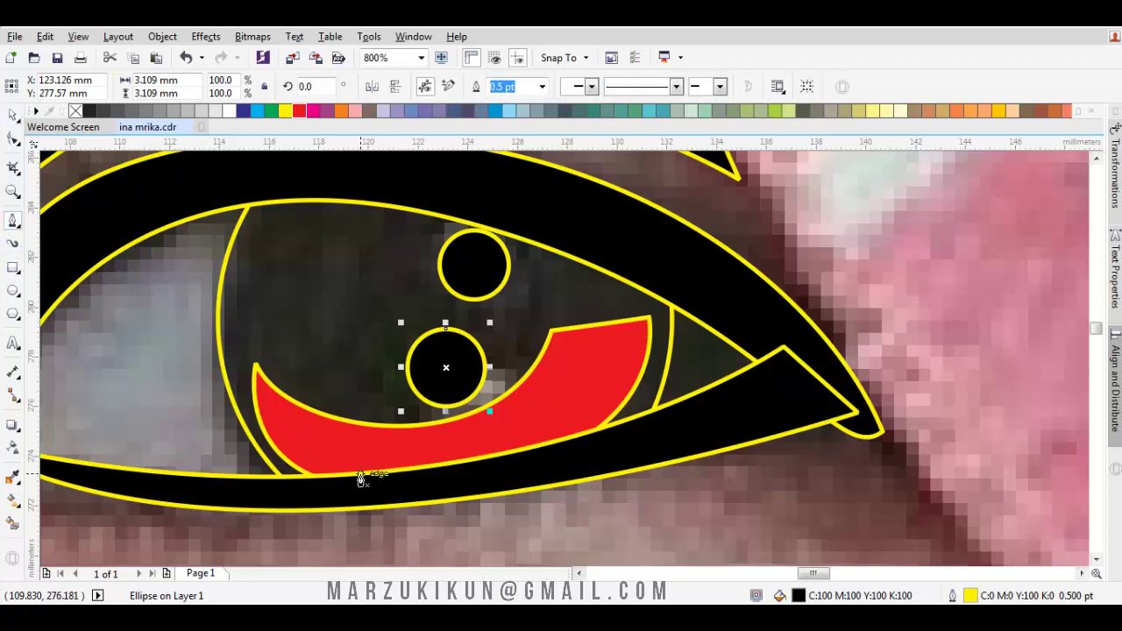
pyautogui.moveTo(366, 523); pyautogui.dragTo(410, 545)
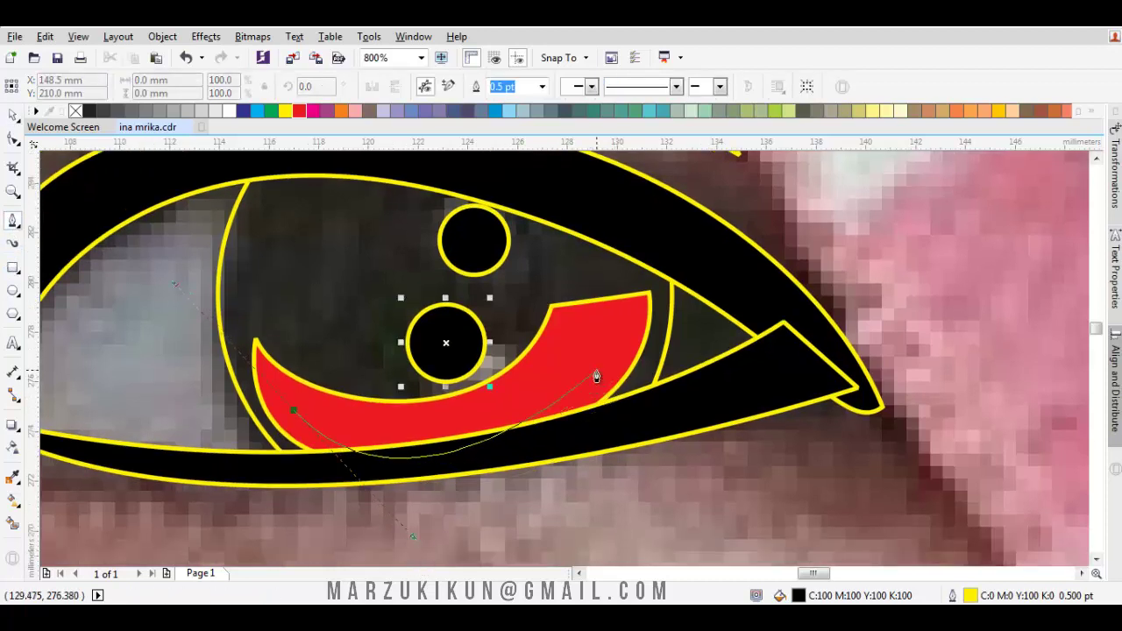
pyautogui.click(597, 371)
pyautogui.moveTo(568, 355); pyautogui.dragTo(268, 422)
pyautogui.click(294, 413)
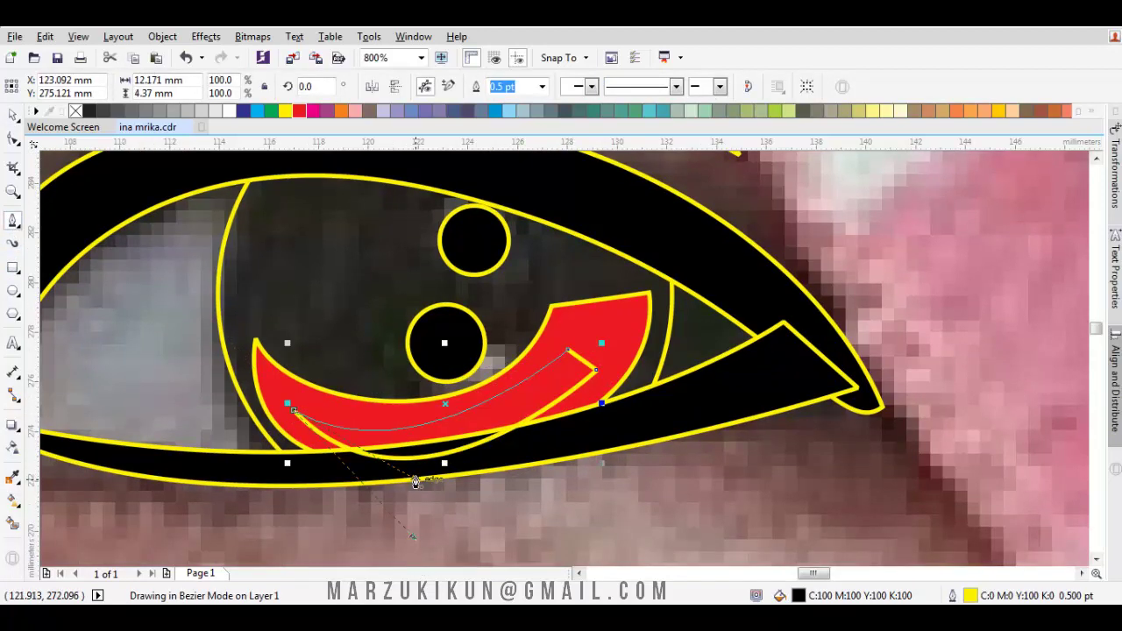
pyautogui.moveTo(429, 474); pyautogui.dragTo(430, 473)
pyautogui.press('space')
pyautogui.moveTo(494, 421); pyautogui.dragTo(503, 413)
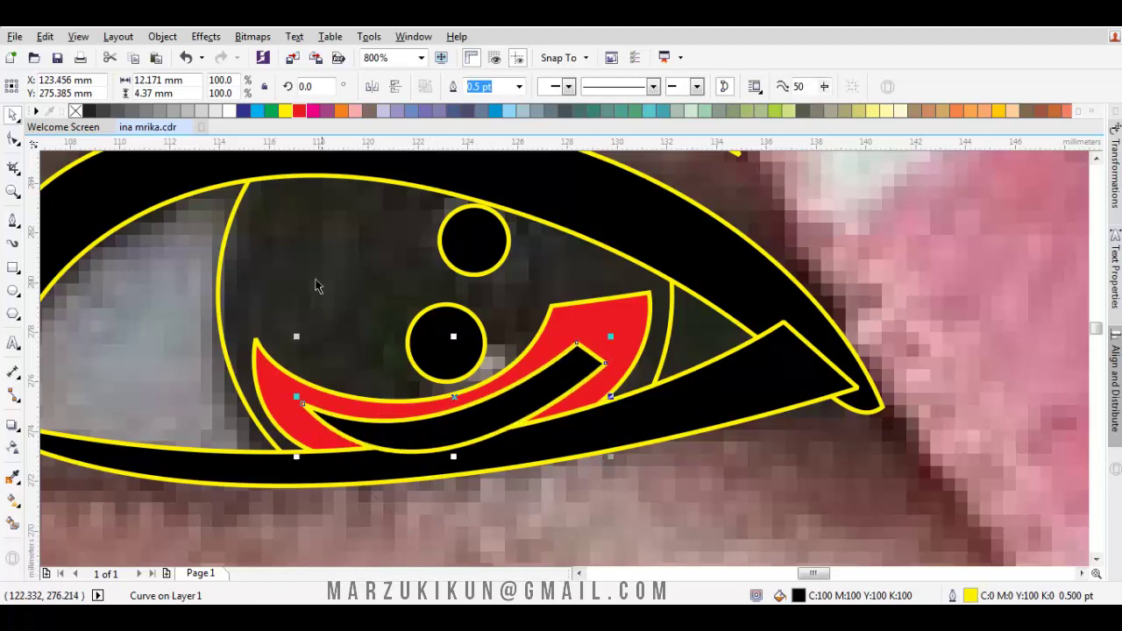
# Fill the thin curved highlight and the two small iris circles with white
pyautogui.click(230, 111)
pyautogui.keyDown('shift'); pyautogui.click(474, 233); pyautogui.keyUp('shift')
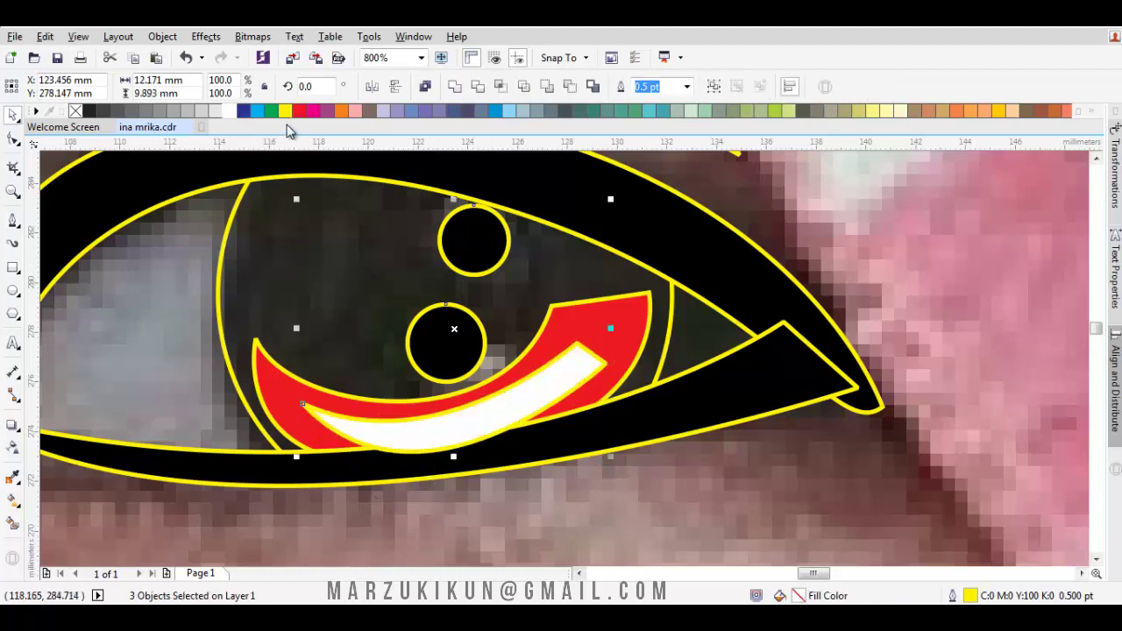
pyautogui.click(230, 111)
# Place the three white highlight shapes behind the black lash shapes
pyautogui.rightClick(540, 393)
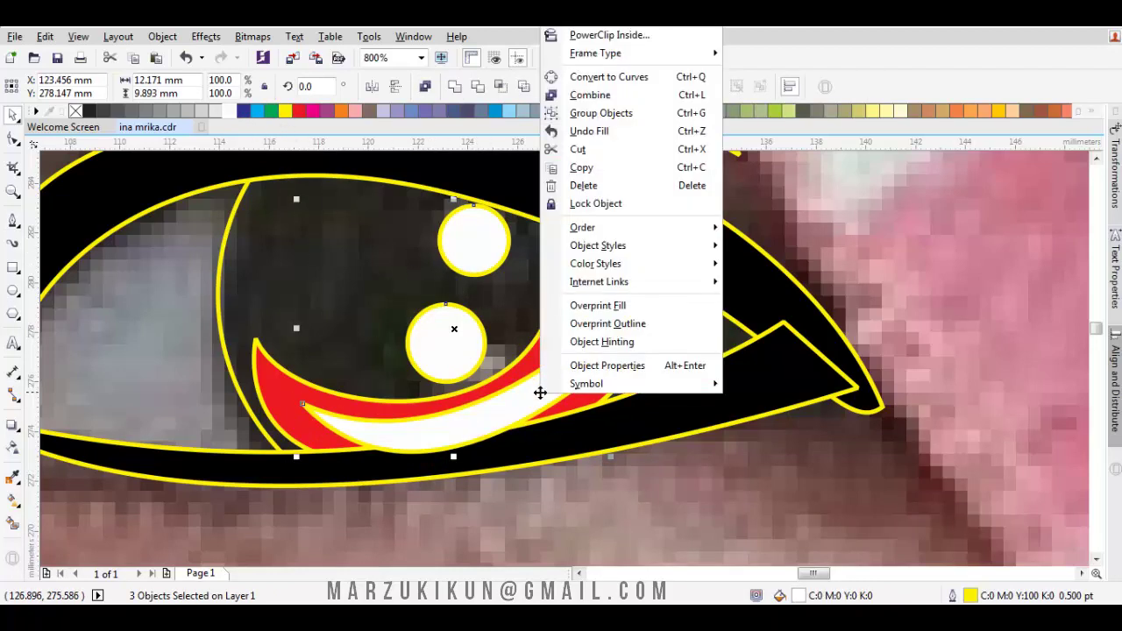
pyautogui.moveTo(596, 229)
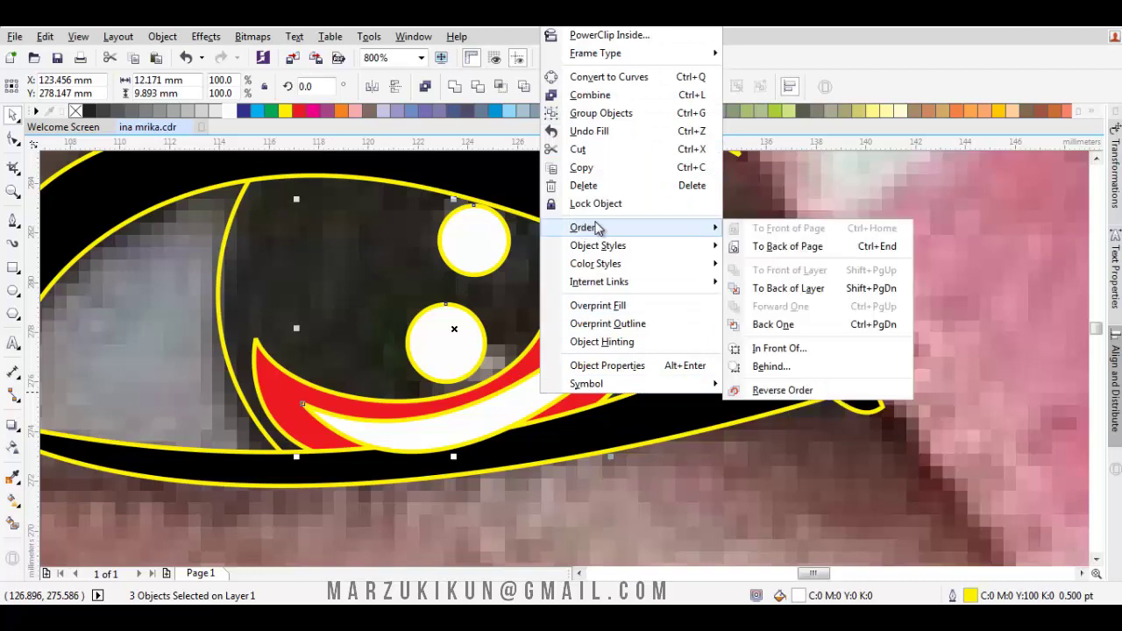
pyautogui.click(754, 348)
pyautogui.click(598, 308)
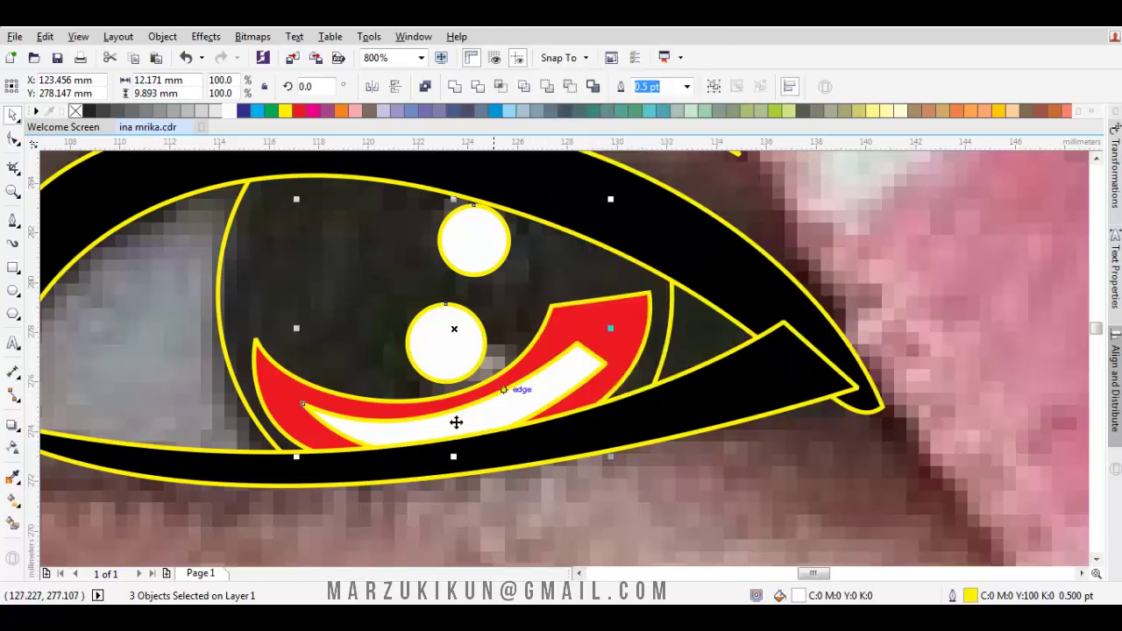
# Apply a linear transparency to the curved white highlight, fading it toward its upper edge
pyautogui.click(110, 516)
pyautogui.click(12, 447)
pyautogui.moveTo(522, 421); pyautogui.dragTo(510, 350)
pyautogui.moveTo(529, 485); pyautogui.dragTo(530, 486)
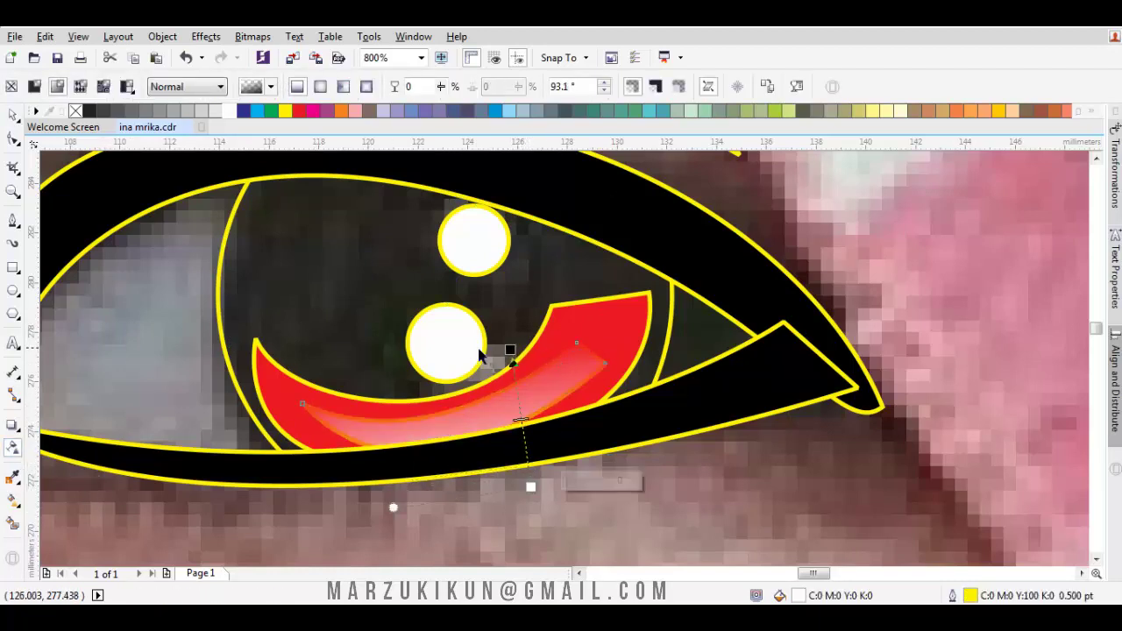
# Apply linear transparencies to the two white iris circles, each running diagonally from the lower right toward the upper left
pyautogui.click(448, 346)
pyautogui.moveTo(467, 369); pyautogui.dragTo(394, 293)
pyautogui.click(492, 253)
pyautogui.moveTo(513, 271); pyautogui.dragTo(378, 154)
# Apply a linear transparency to the red crescent, fading it toward its upper edge
pyautogui.click(614, 363)
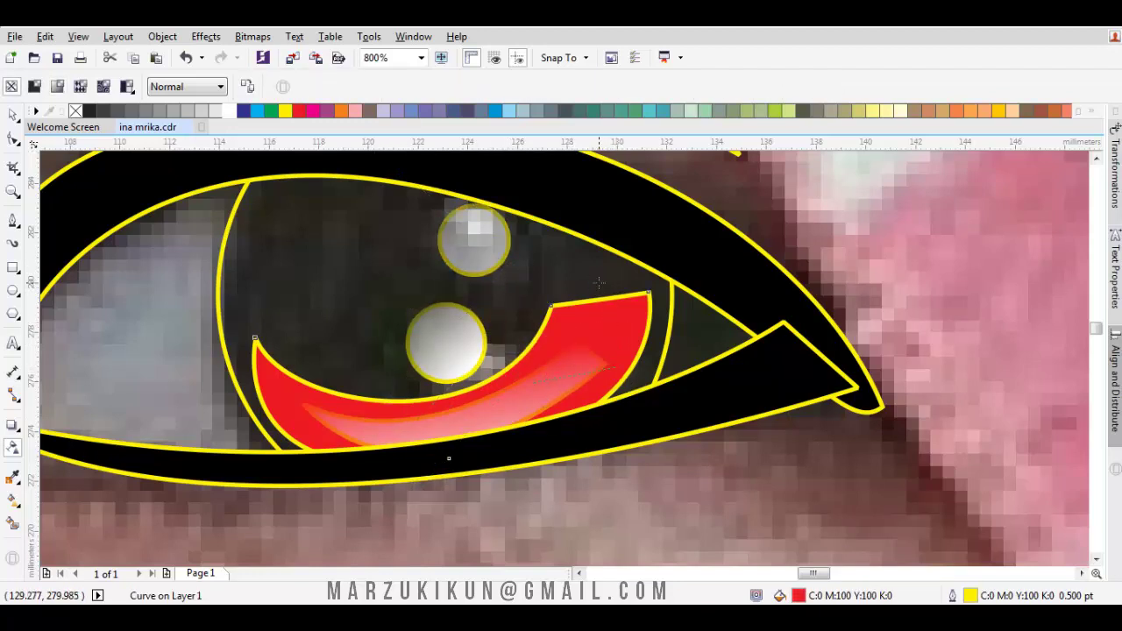
pyautogui.moveTo(614, 367); pyautogui.dragTo(599, 283)
pyautogui.press('space')
pyautogui.press('Escape')
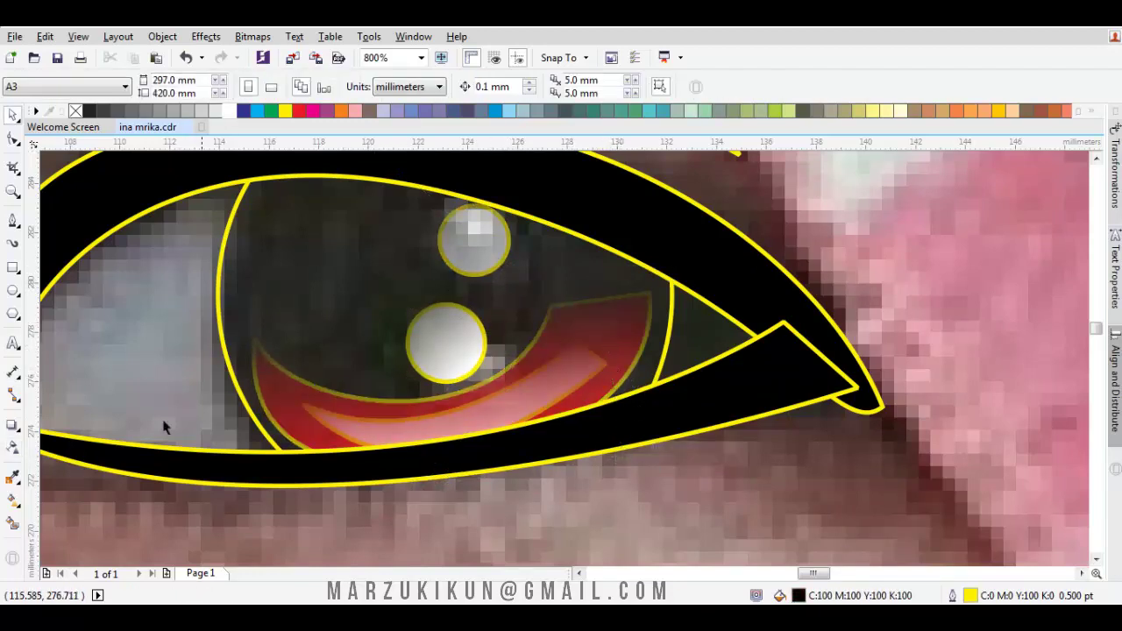
# Fill the iris with the sampled rich black, C100 M100 Y100 K100, using the Color Eyedropper
pyautogui.click(13, 479)
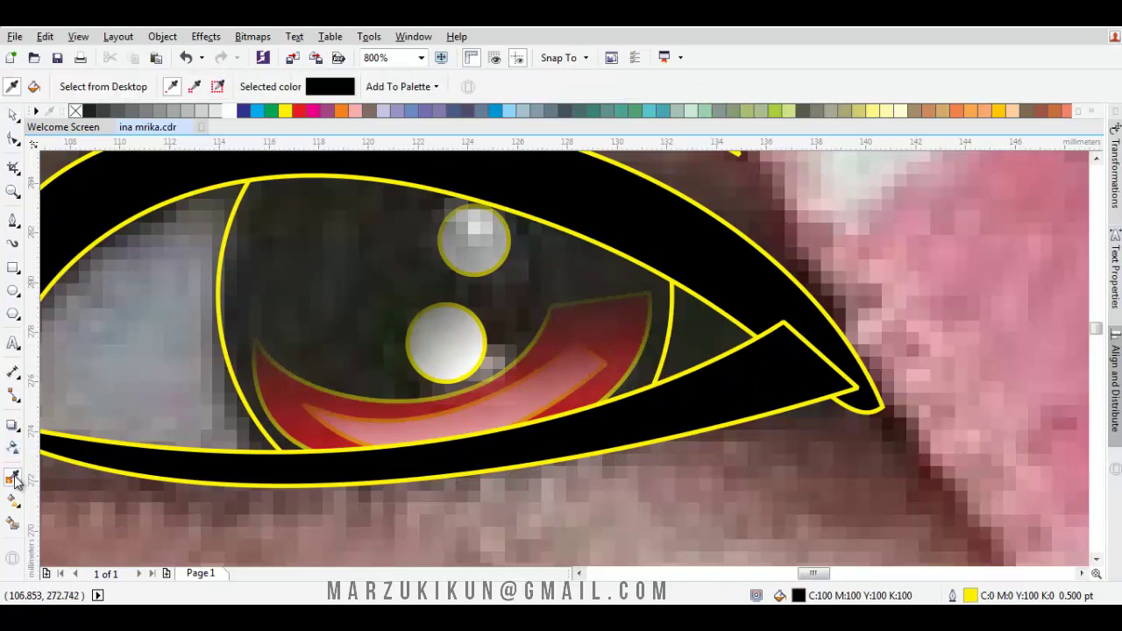
pyautogui.click(297, 282)
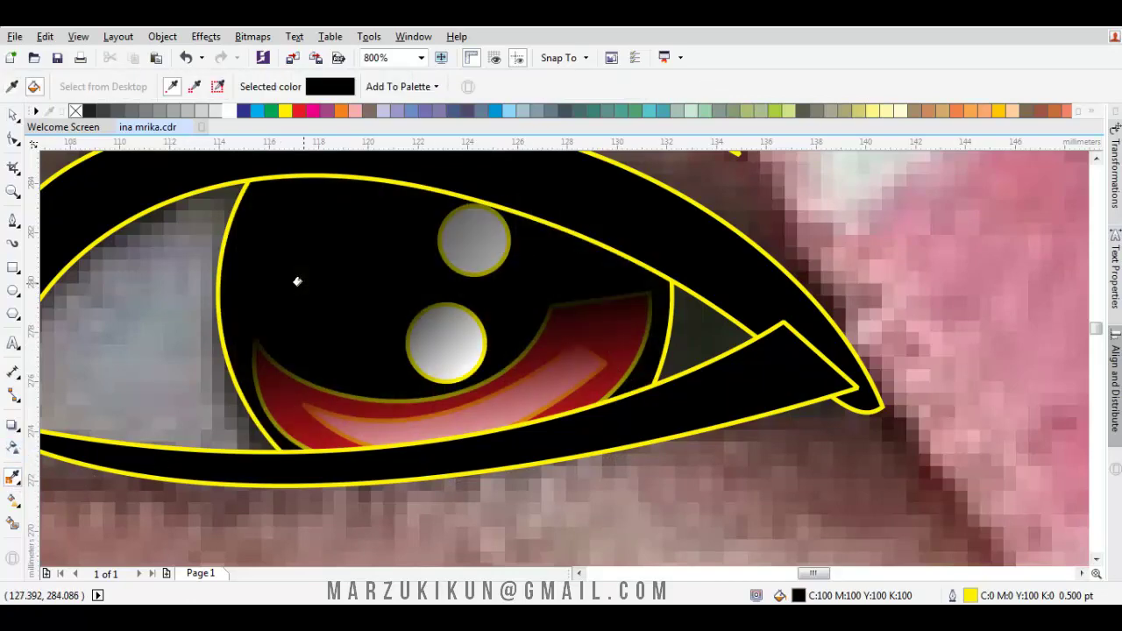
pyautogui.scroll(-3, 297, 281)
pyautogui.press('space')
# Redraw the linear transparencies of both iris circles from upper left to lower right and extend the red crescent's fade slightly upward
pyautogui.scroll(2, 350, 312)
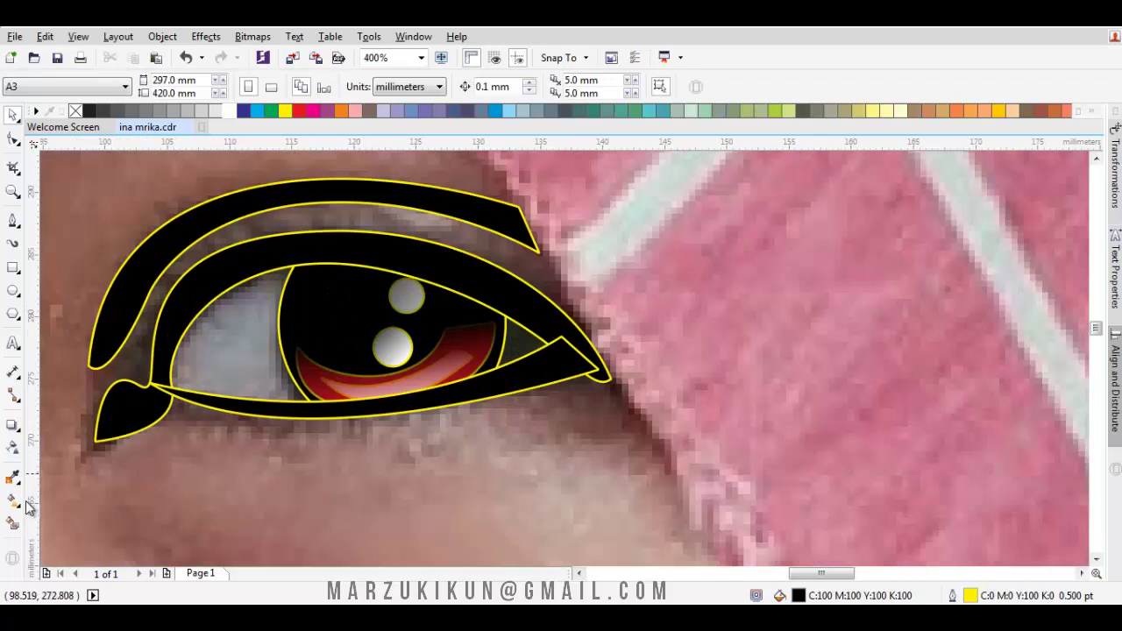
pyautogui.click(14, 447)
pyautogui.moveTo(358, 251); pyautogui.dragTo(457, 346)
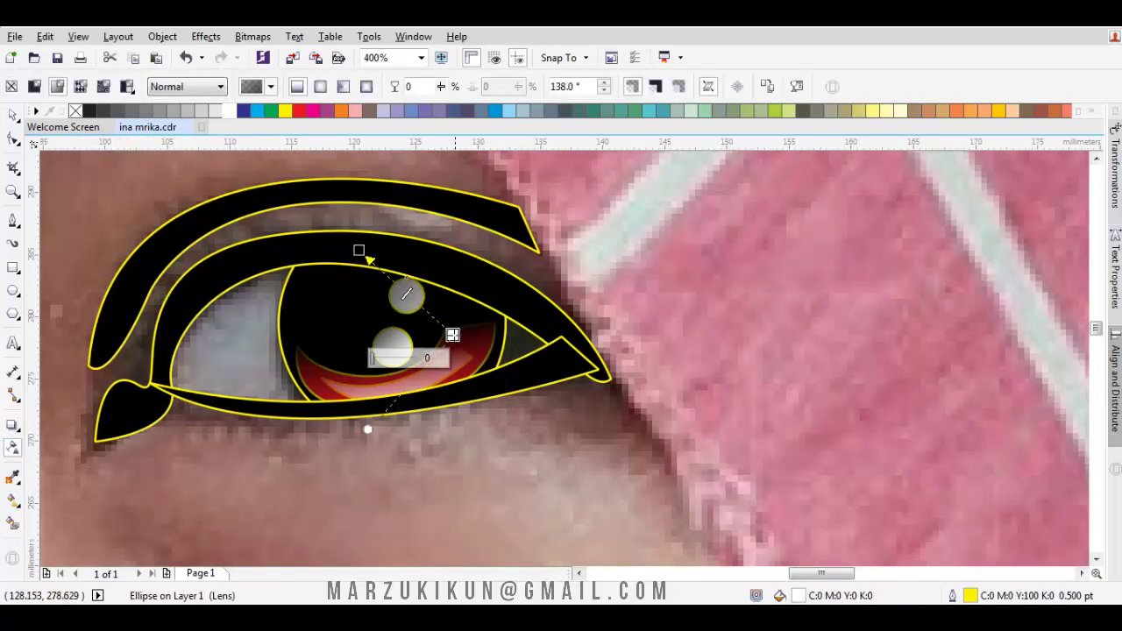
pyautogui.moveTo(366, 320); pyautogui.dragTo(401, 359)
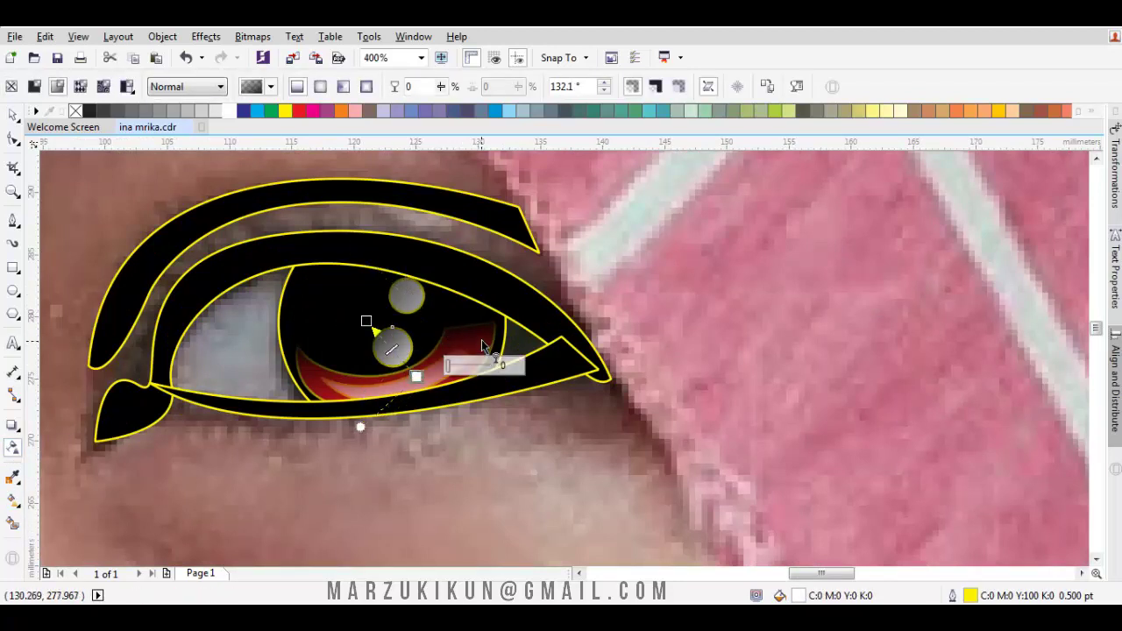
pyautogui.moveTo(469, 315)
pyautogui.mouseDown()
pyautogui.moveTo(482, 420)
pyautogui.moveTo(461, 305)
pyautogui.mouseUp()
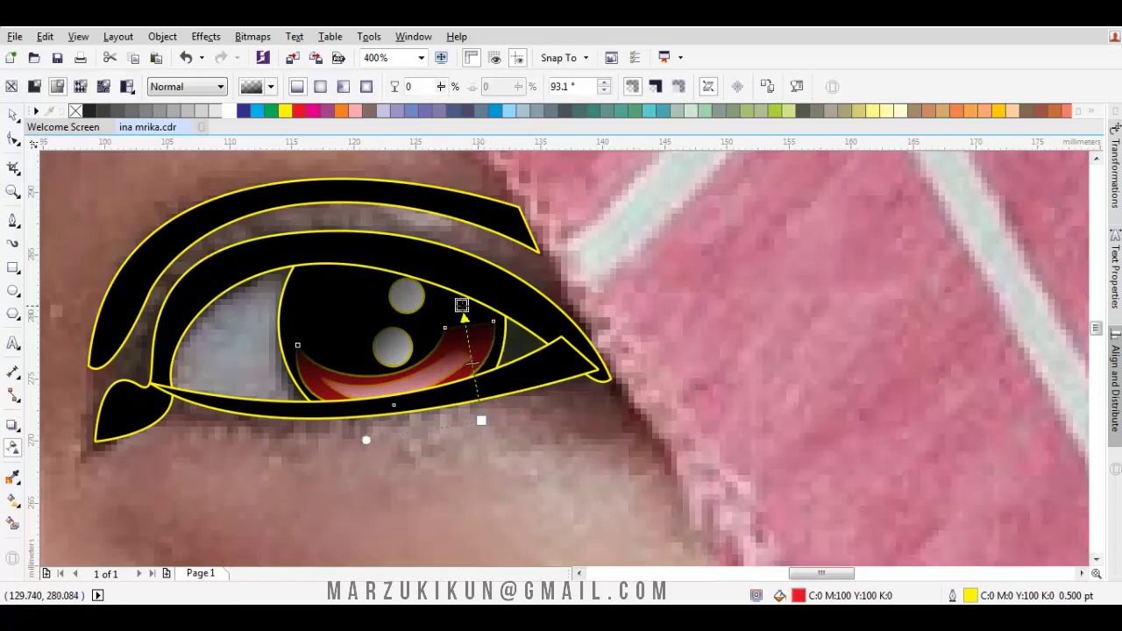
pyautogui.press('space')
pyautogui.press('Escape')
# Draw a rounded shape about 9 by 6.9 mm over the eye white beside the iris and fill it with white
pyautogui.scroll(-1, 454, 329)
pyautogui.scroll(-2, 452, 324)
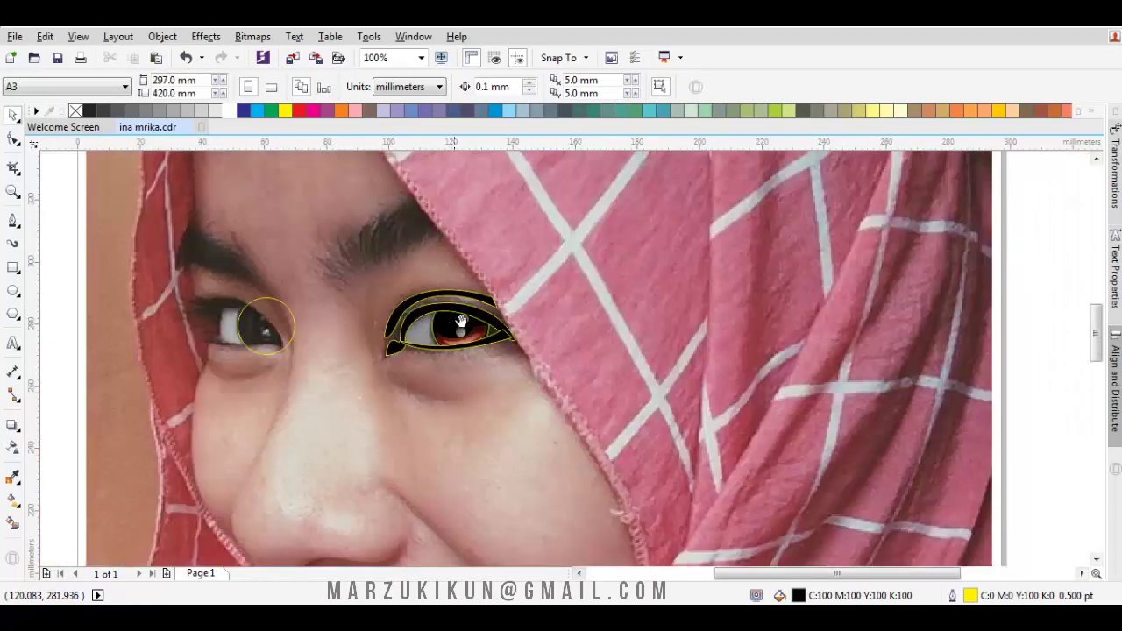
pyautogui.scroll(2, 470, 325)
pyautogui.scroll(2, 366, 353)
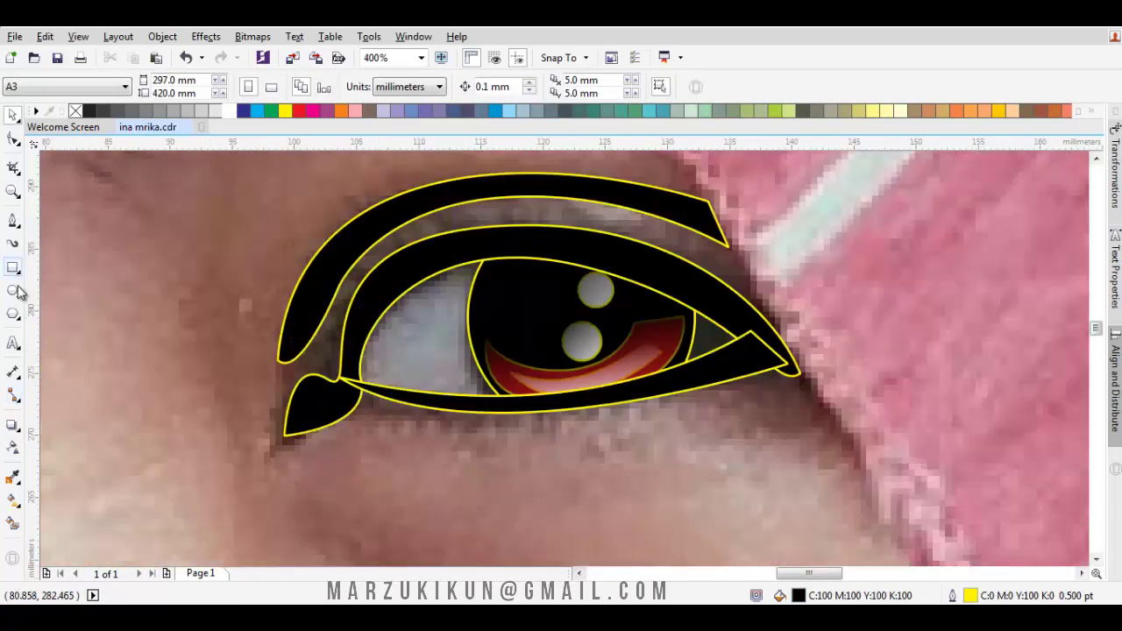
pyautogui.click(13, 223)
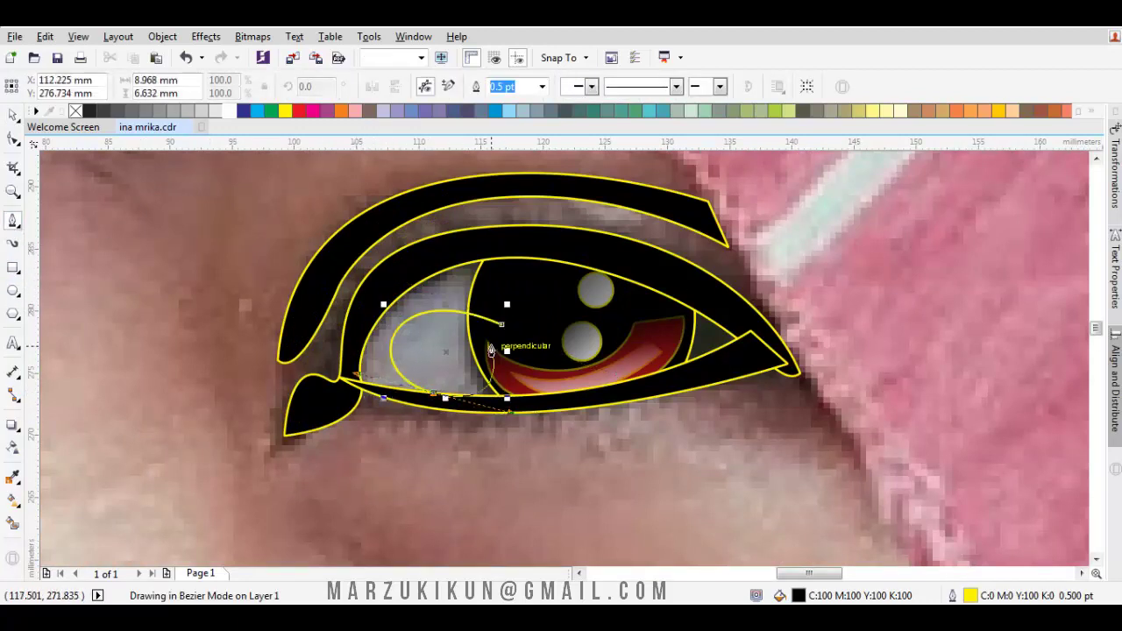
pyautogui.click(502, 324)
pyautogui.click(229, 114)
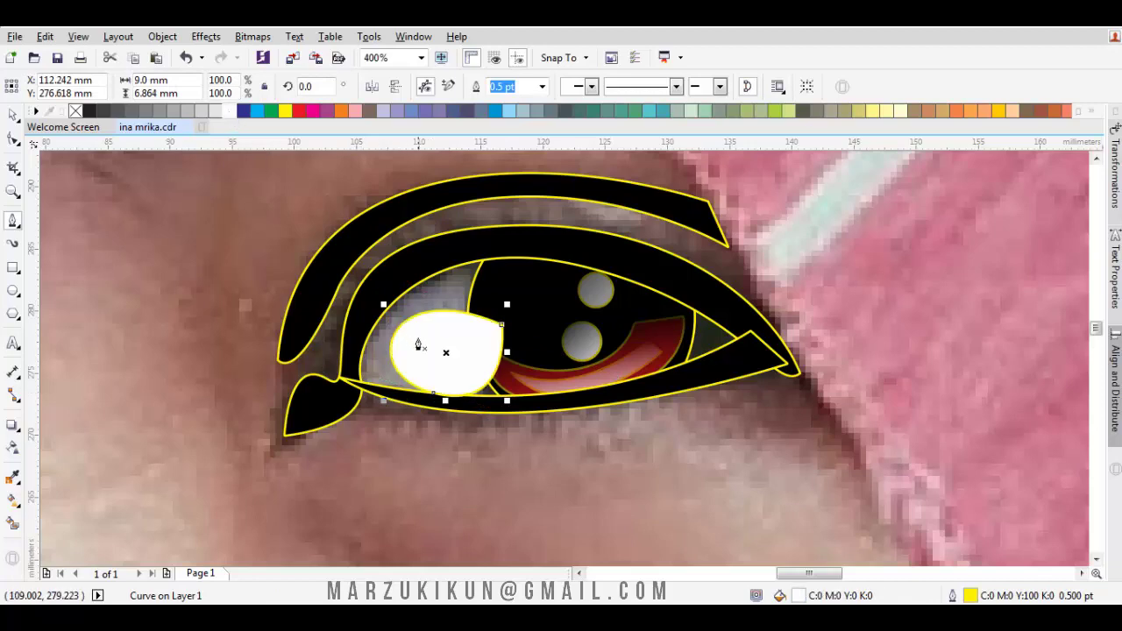
# Place the white eyeball shape behind the black iris
pyautogui.rightClick(418, 351)
pyautogui.moveTo(491, 428)
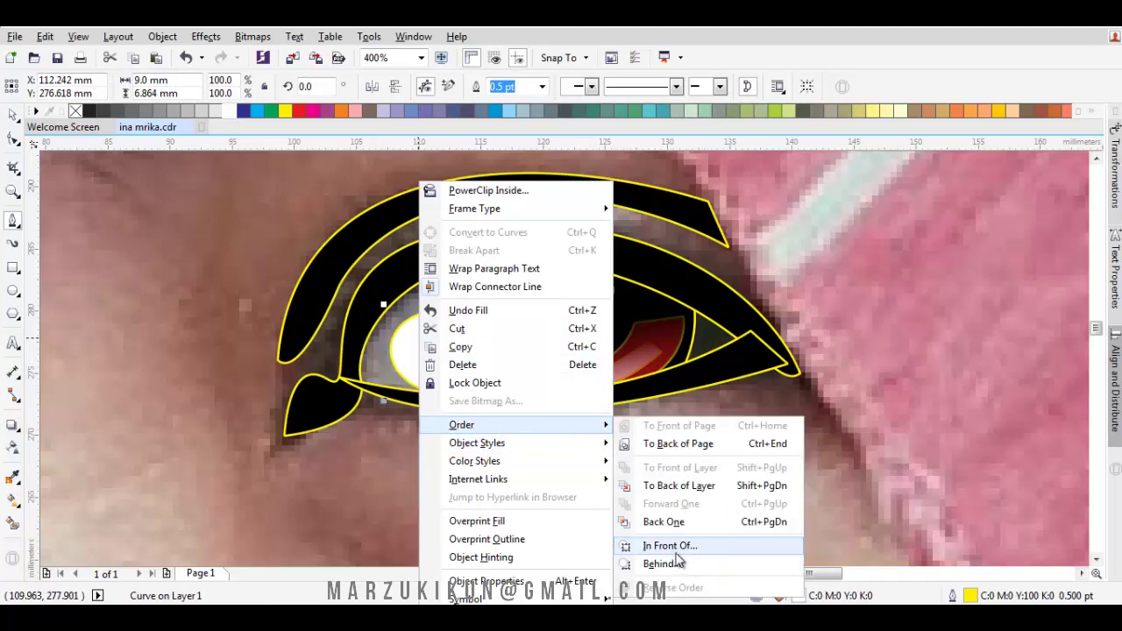
pyautogui.click(662, 564)
pyautogui.click(471, 317)
# Draw a larger rounded shape about 15.6 by 10.7 mm around the white eyeball shape and fill it with 20% black
pyautogui.scroll(2, 470, 314)
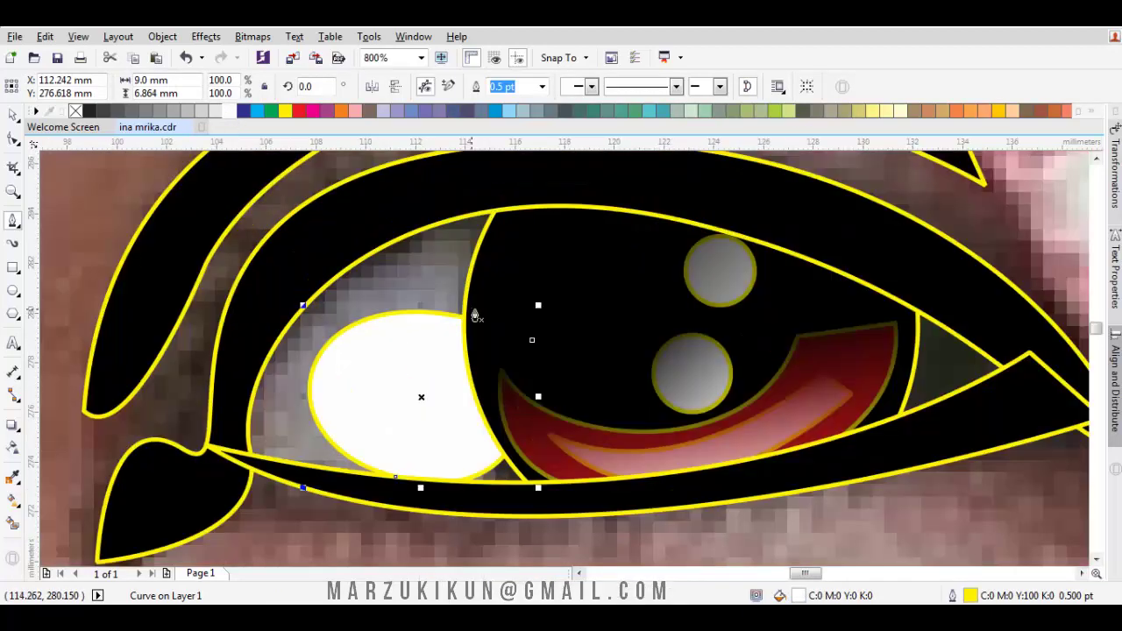
pyautogui.moveTo(333, 285); pyautogui.dragTo(182, 379)
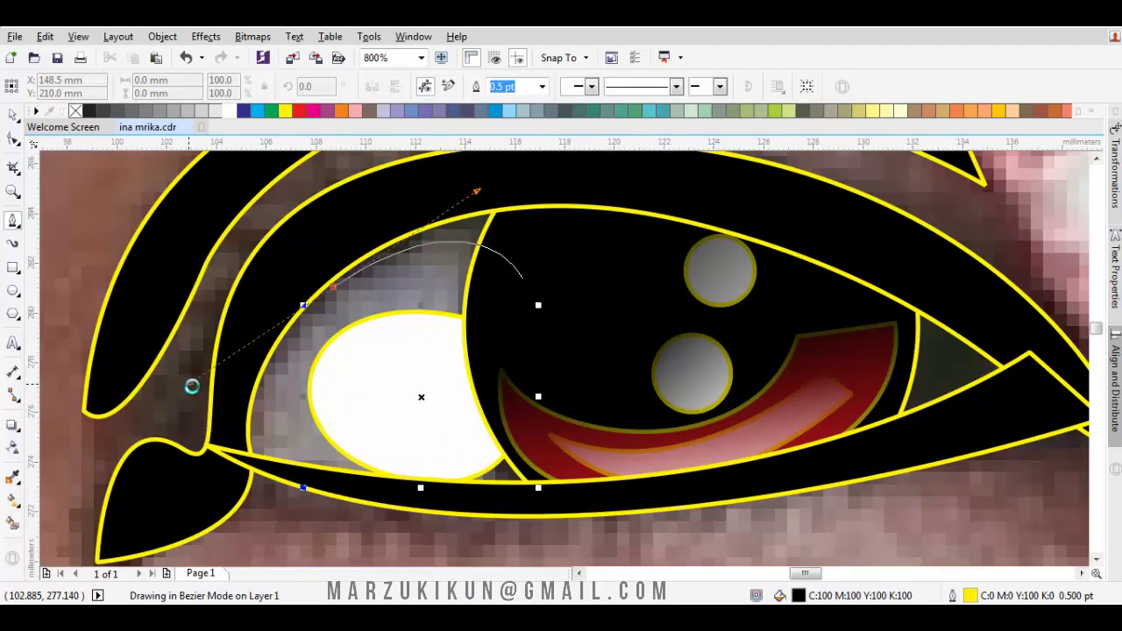
pyautogui.click(332, 491)
pyautogui.moveTo(637, 490); pyautogui.dragTo(716, 454)
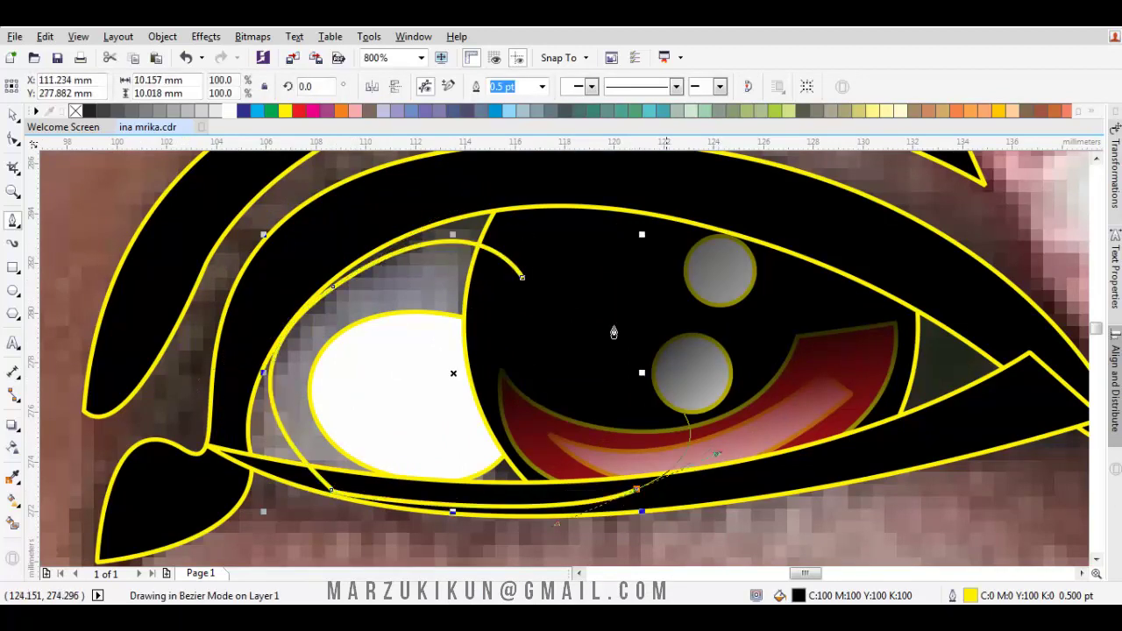
pyautogui.click(529, 279)
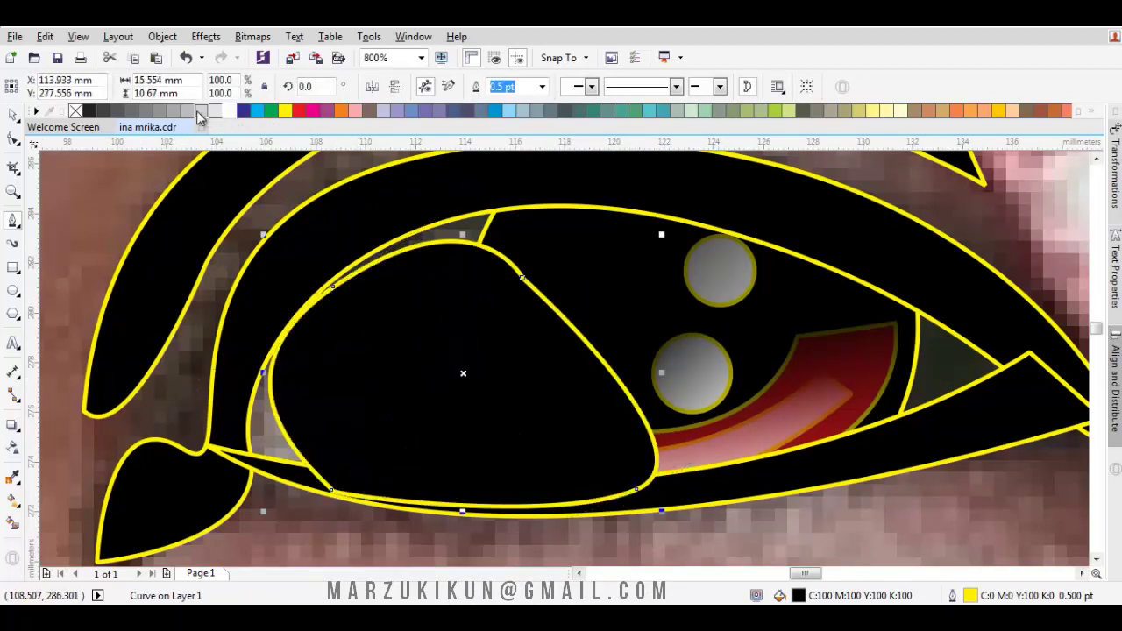
pyautogui.click(199, 111)
# Place the light grey shape directly in front of the photo, beneath the white eyeball shape, iris and lash shapes
pyautogui.rightClick(487, 392)
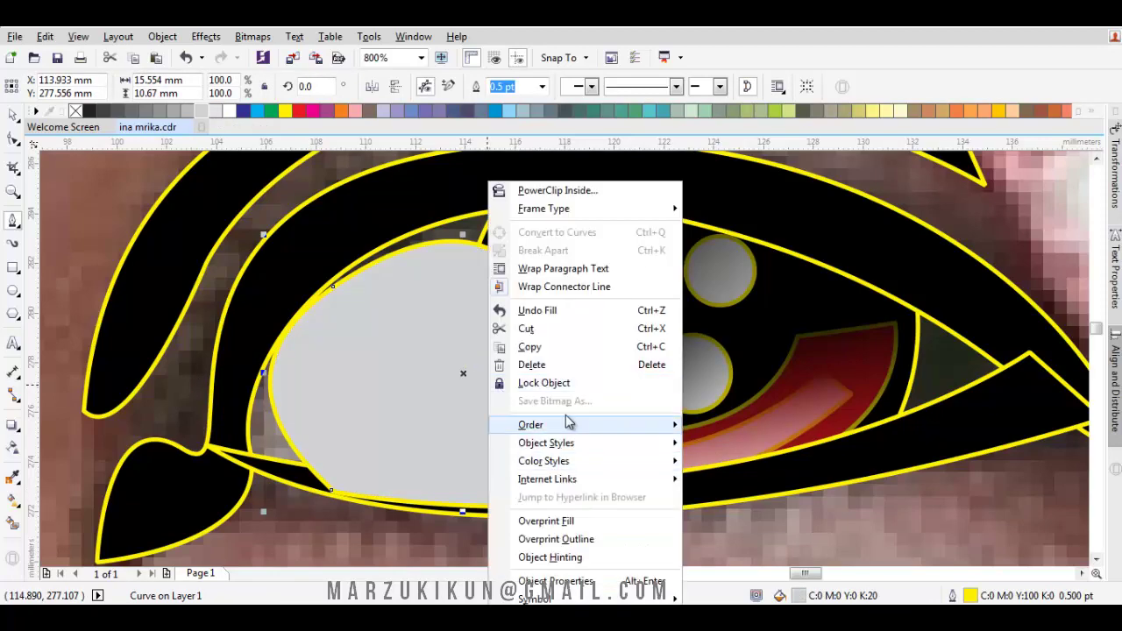
pyautogui.moveTo(566, 424)
pyautogui.click(742, 547)
pyautogui.click(578, 375)
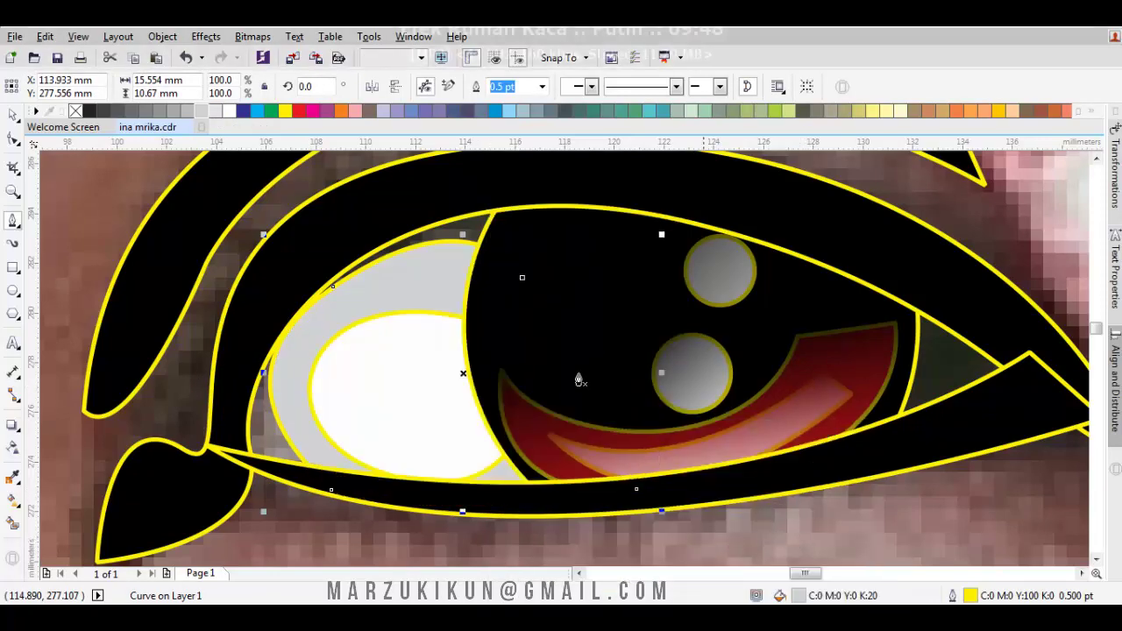
# Draw a third shape about 15.2 by 12.5 mm covering the whole inner eye white and fill it with 40% black
pyautogui.press('F3')
pyautogui.click(539, 310)
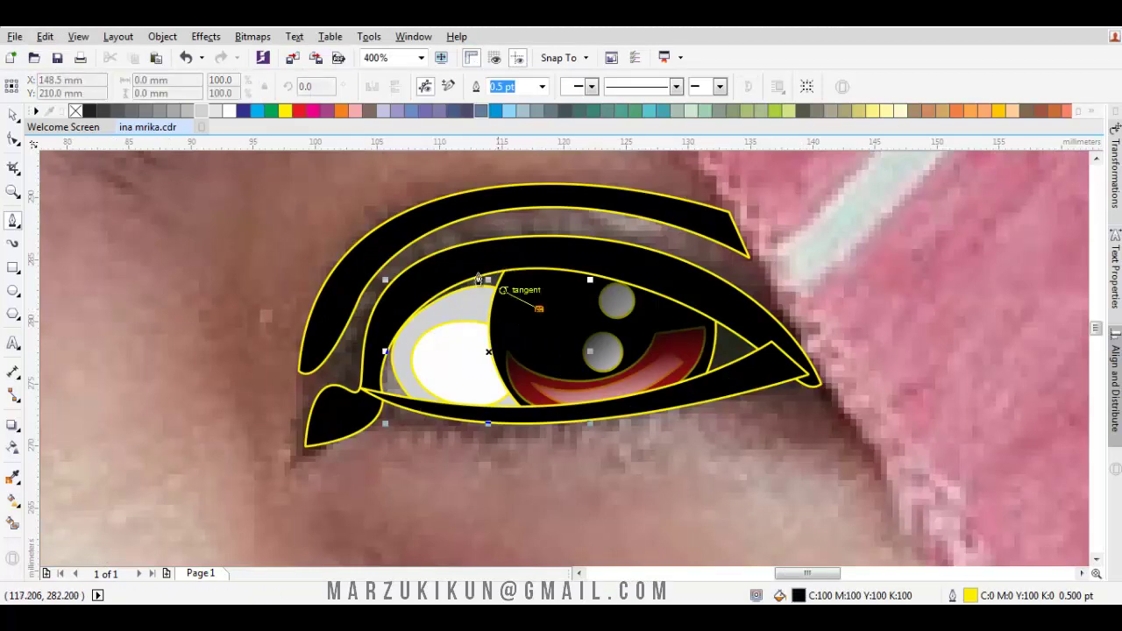
pyautogui.scroll(1, 459, 266)
pyautogui.moveTo(311, 270); pyautogui.dragTo(304, 267)
pyautogui.moveTo(285, 431); pyautogui.dragTo(330, 285)
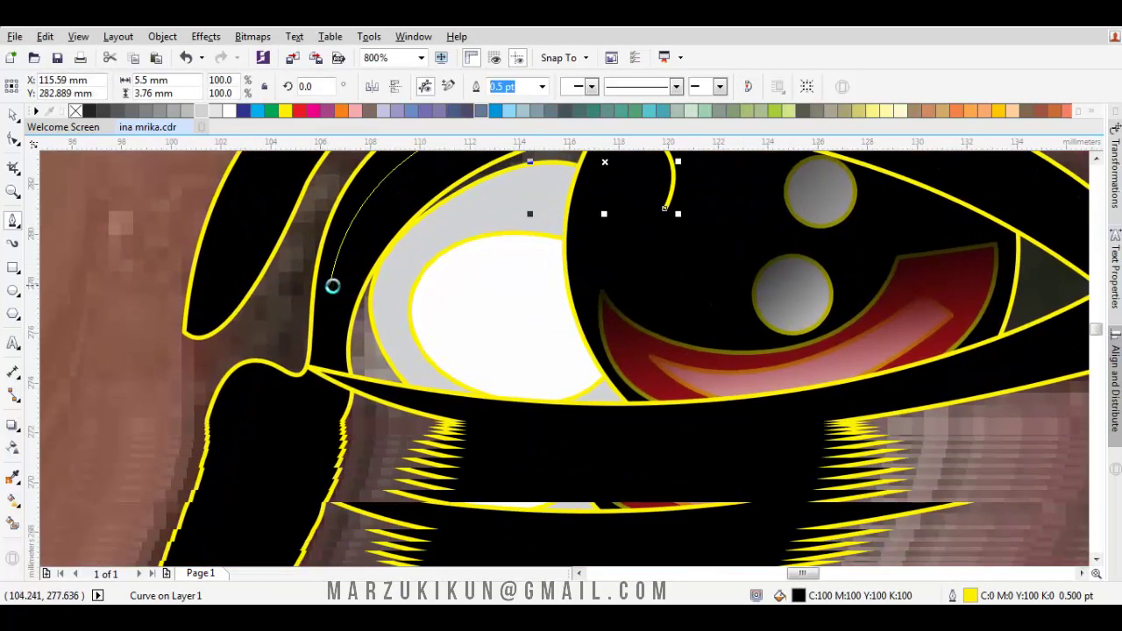
pyautogui.moveTo(341, 326); pyautogui.dragTo(344, 384)
pyautogui.click(477, 420)
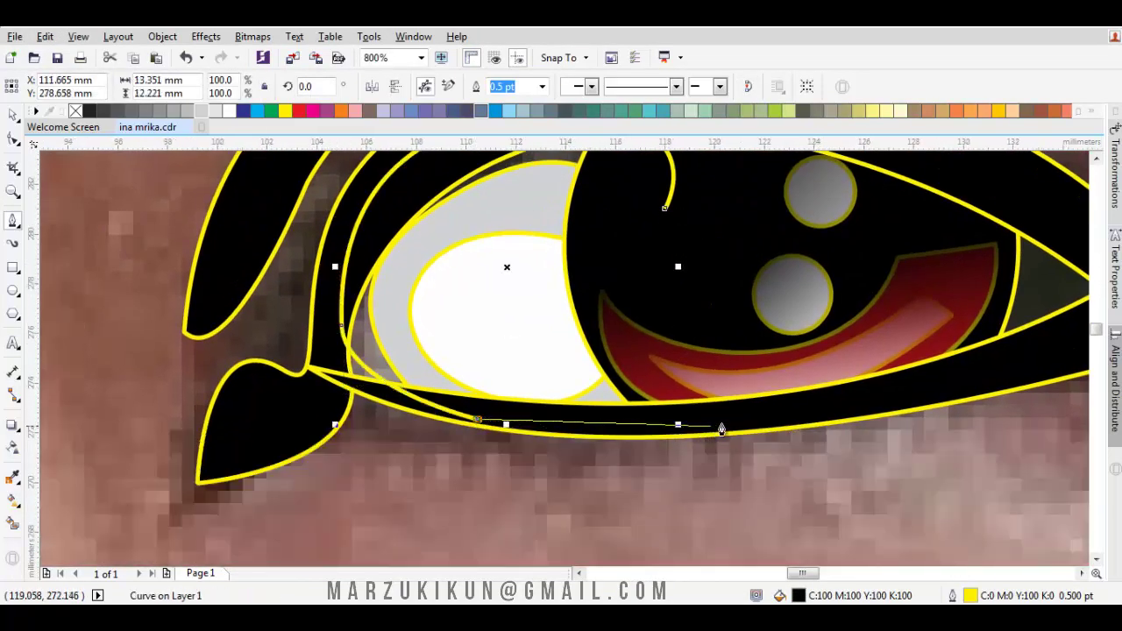
pyautogui.click(720, 427)
pyautogui.moveTo(737, 377); pyautogui.dragTo(583, 439)
pyautogui.click(510, 271)
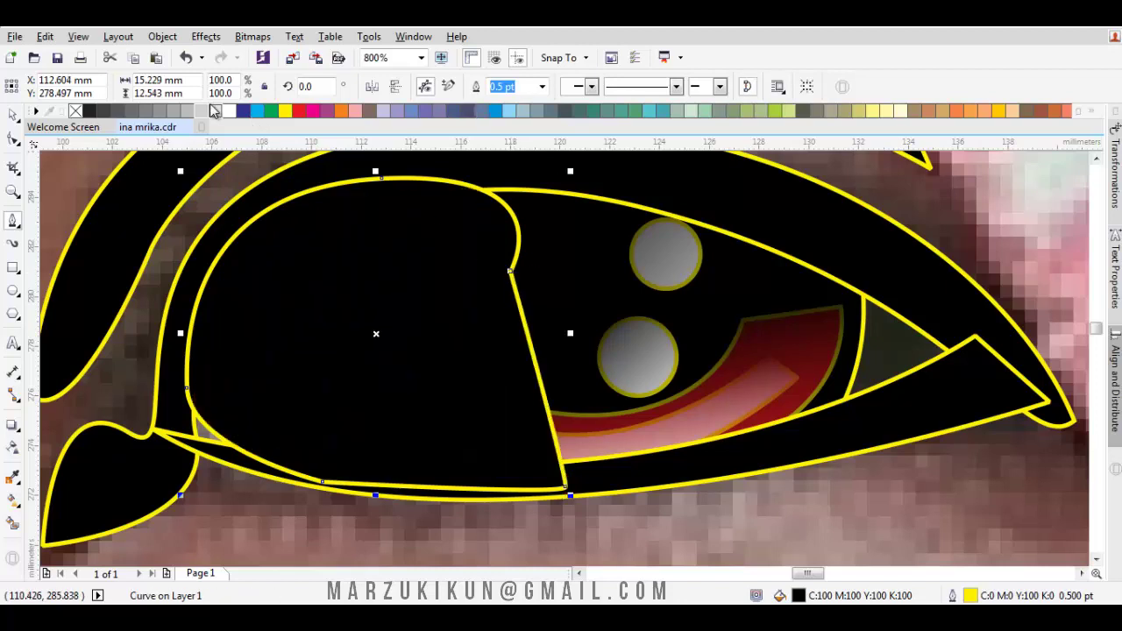
pyautogui.click(180, 112)
# Place the 40% black shape directly in front of the photo, beneath the other eye shapes
pyautogui.rightClick(277, 252)
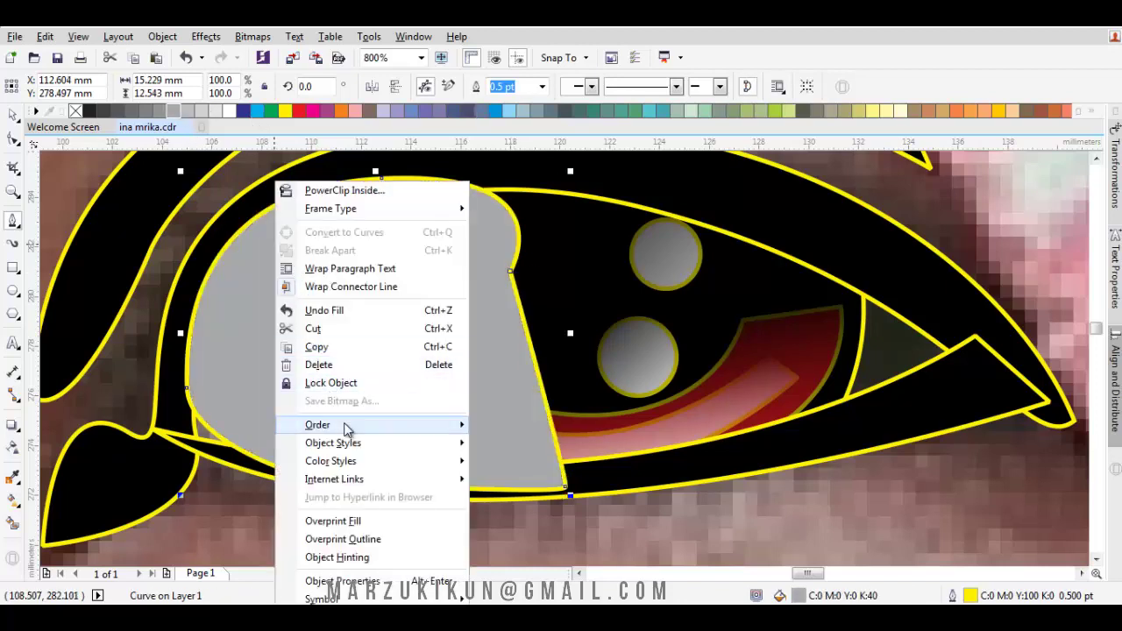
pyautogui.moveTo(350, 426)
pyautogui.click(526, 546)
pyautogui.click(234, 487)
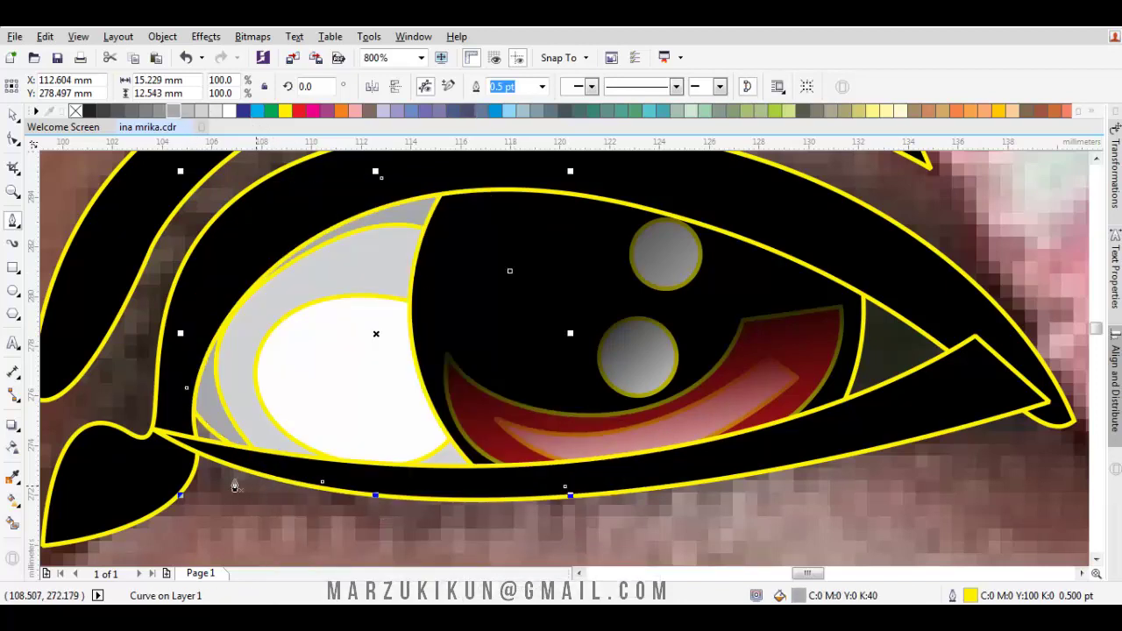
# Draw a closed shape about 7.7 by 7.4 mm over the inner corner of the eye and fill it with red
pyautogui.moveTo(158, 432); pyautogui.dragTo(280, 475)
pyautogui.click(342, 460)
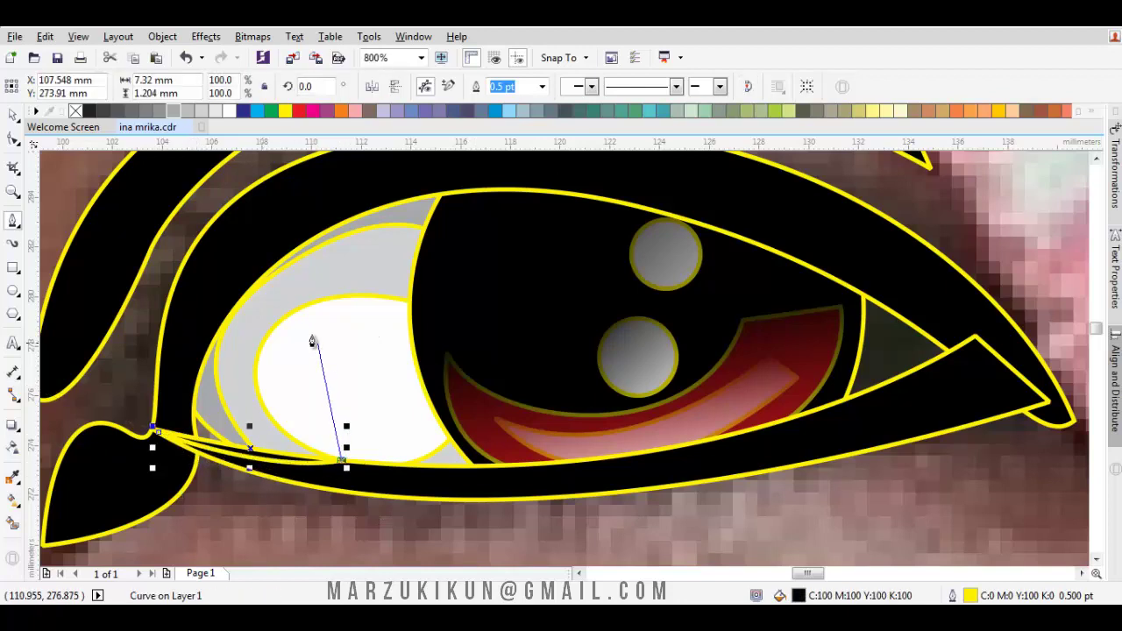
pyautogui.moveTo(308, 332); pyautogui.dragTo(241, 280)
pyautogui.click(222, 280)
pyautogui.click(159, 431)
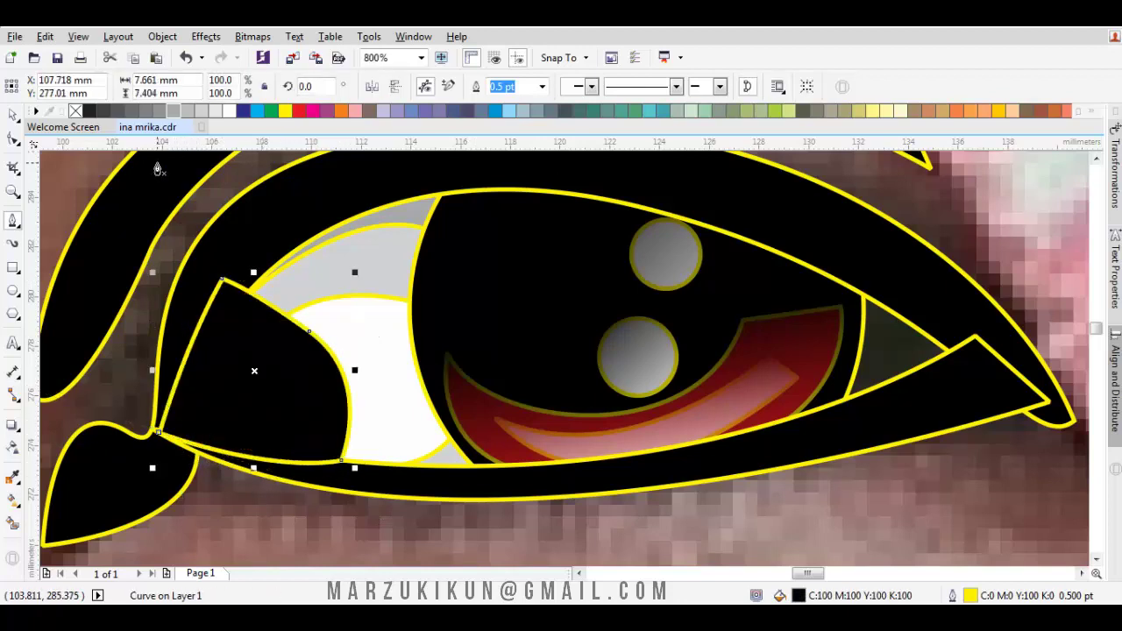
pyautogui.click(299, 111)
# Place the red inner-corner shape directly in front of the photo, beneath the other eye shapes, and deselect it
pyautogui.rightClick(236, 382)
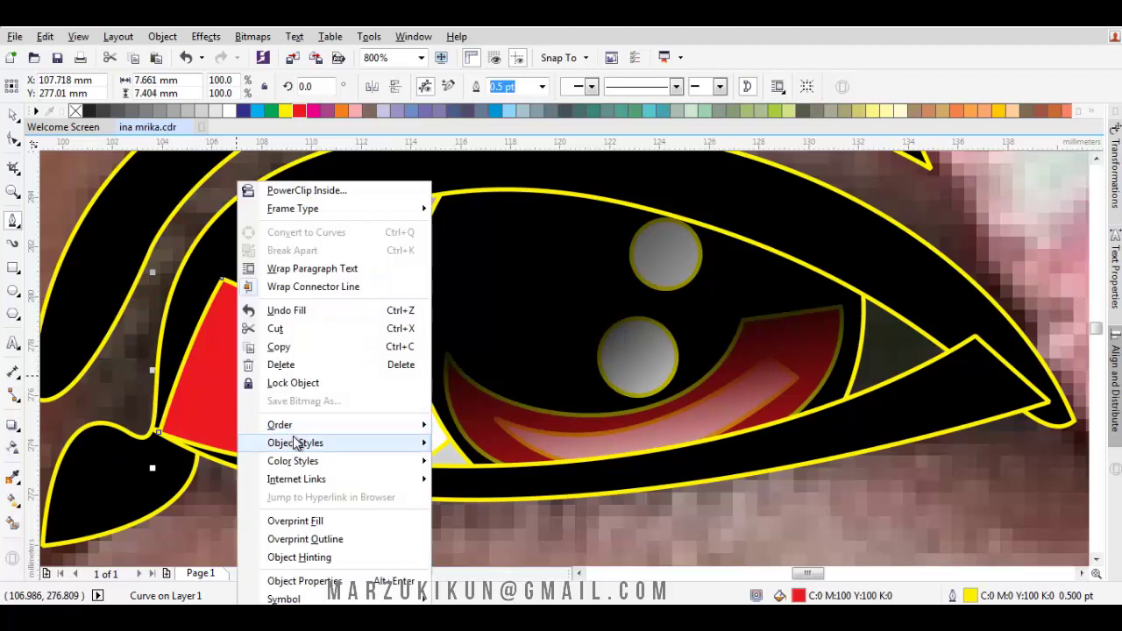
pyautogui.moveTo(333, 426)
pyautogui.click(507, 548)
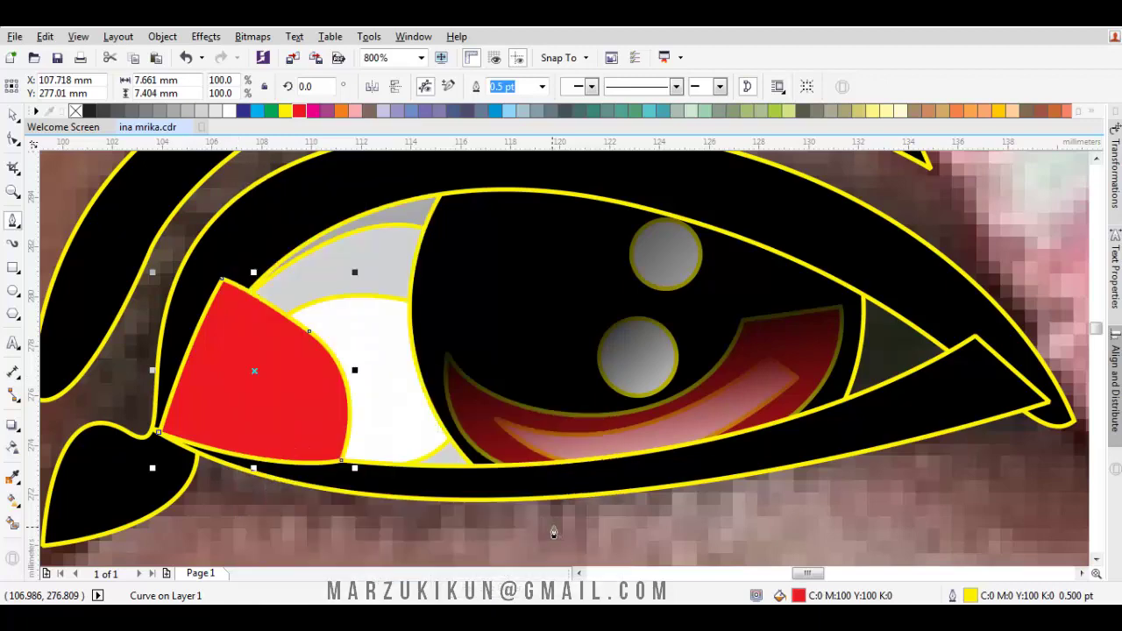
pyautogui.click(554, 530)
pyautogui.scroll(-1, 578, 519)
pyautogui.moveTo(800, 470); pyautogui.dragTo(661, 449)
pyautogui.press('space')
pyautogui.press('Escape')
# Draw a rounded shape about 7.8 by 7 mm over the outer corner of the eye and fill it with 70% black
pyautogui.scroll(1, 606, 441)
pyautogui.press('space')
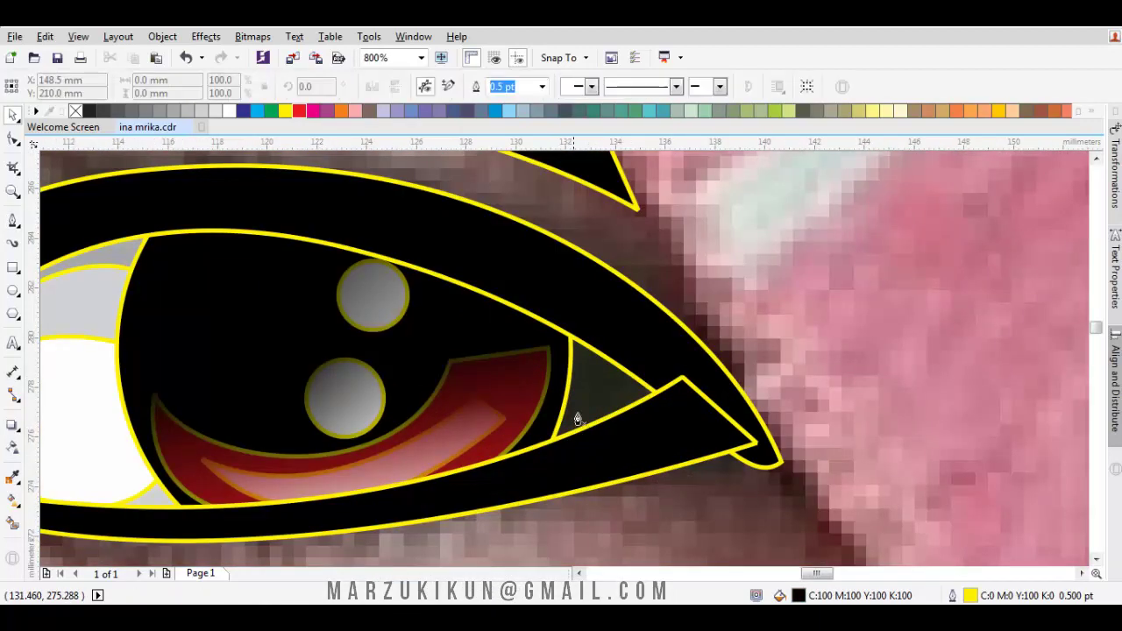
pyautogui.press('space')
pyautogui.click(586, 407)
pyautogui.press('space')
pyautogui.moveTo(496, 479); pyautogui.dragTo(626, 481)
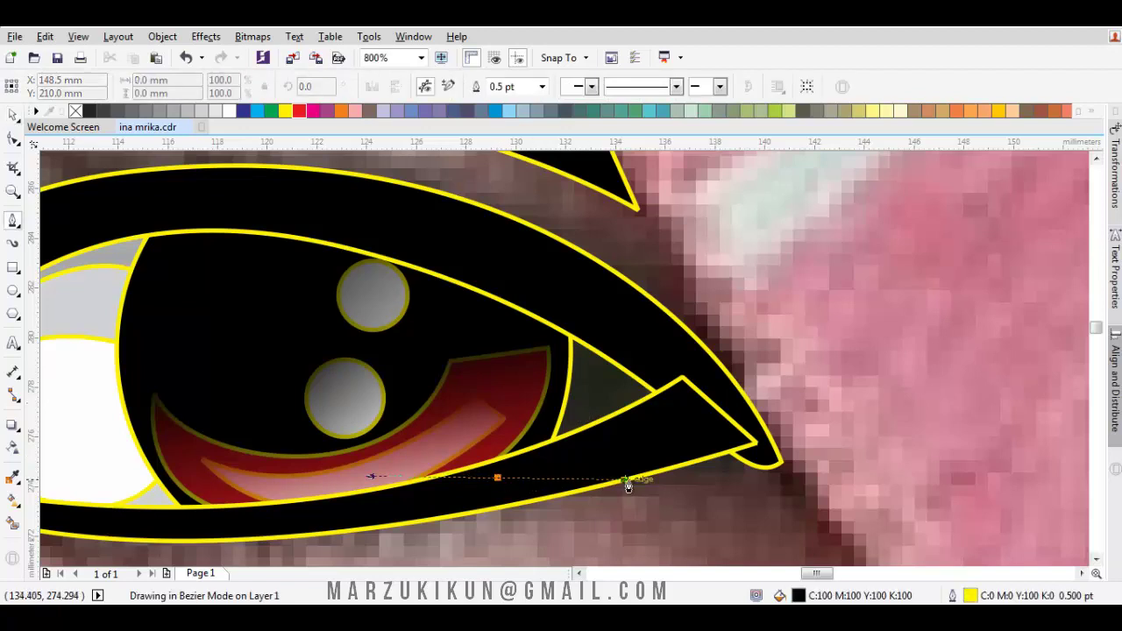
pyautogui.click(677, 383)
pyautogui.moveTo(576, 308); pyautogui.dragTo(435, 267)
pyautogui.click(496, 478)
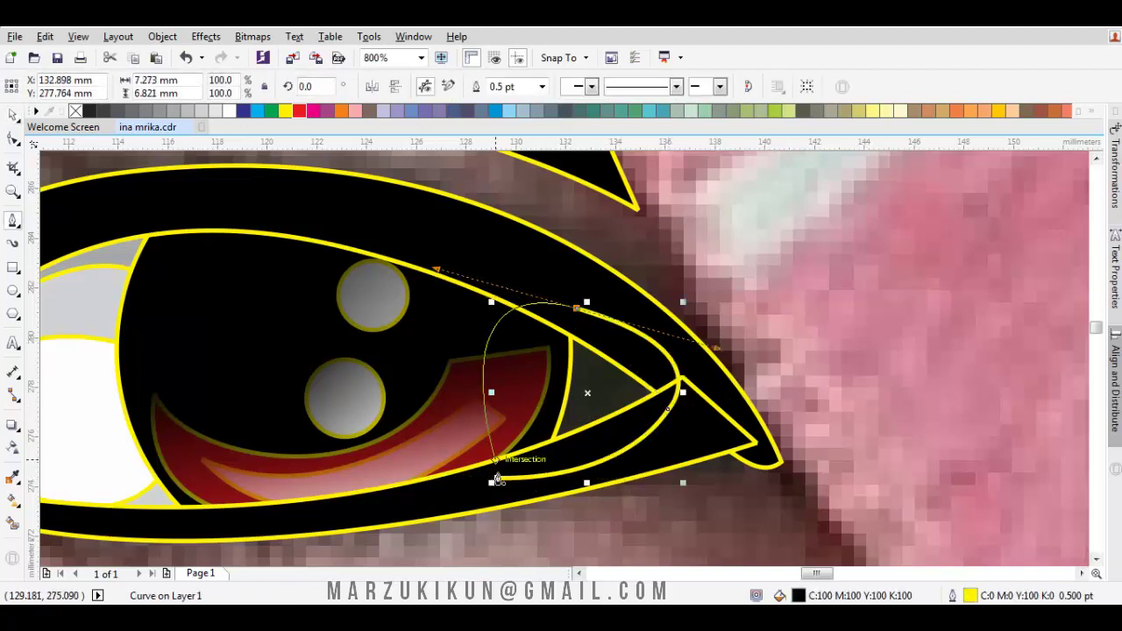
pyautogui.click(136, 111)
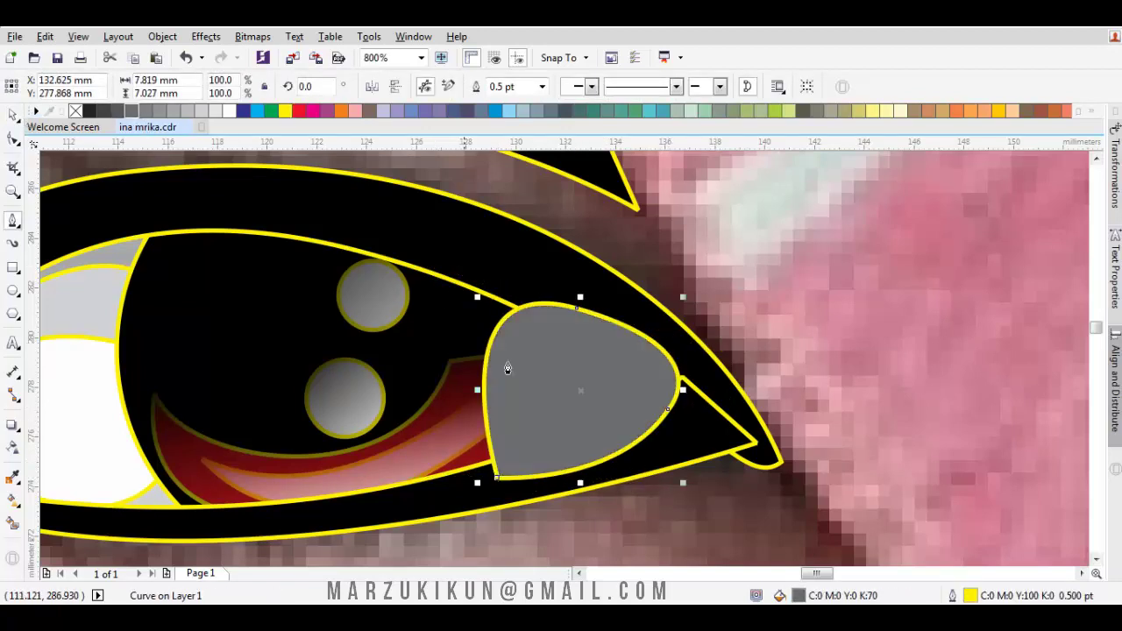
# Place the dark grey outer-corner shape directly in front of the photo, beneath the iris and lash shapes
pyautogui.rightClick(504, 365)
pyautogui.moveTo(612, 429)
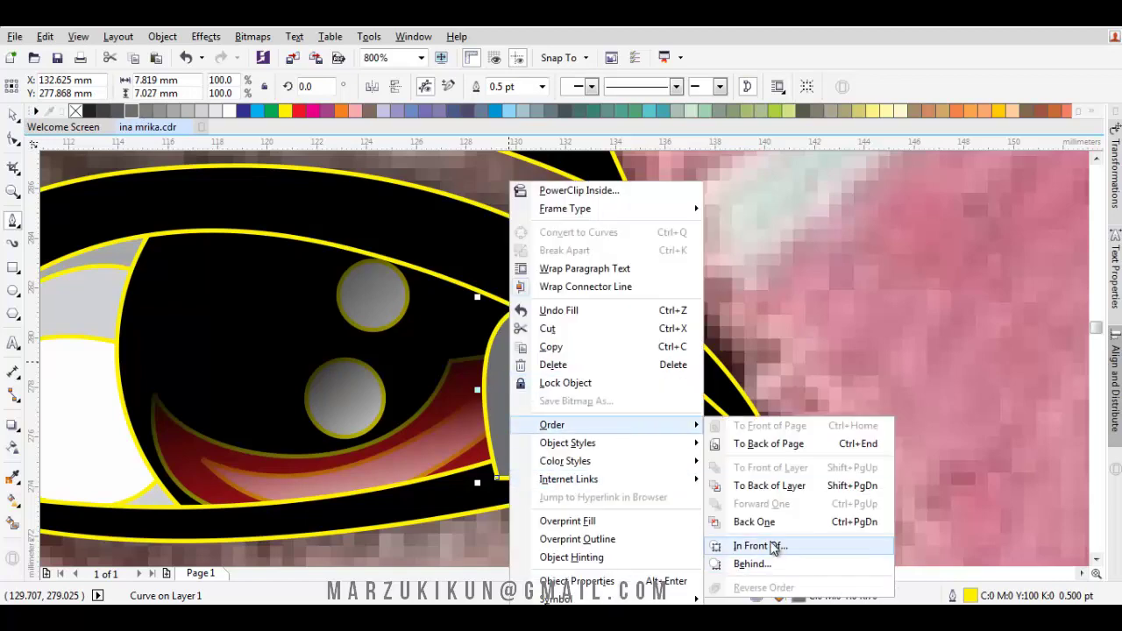
pyautogui.click(760, 545)
pyautogui.click(859, 497)
pyautogui.scroll(-2, 803, 487)
pyautogui.scroll(-1, 803, 488)
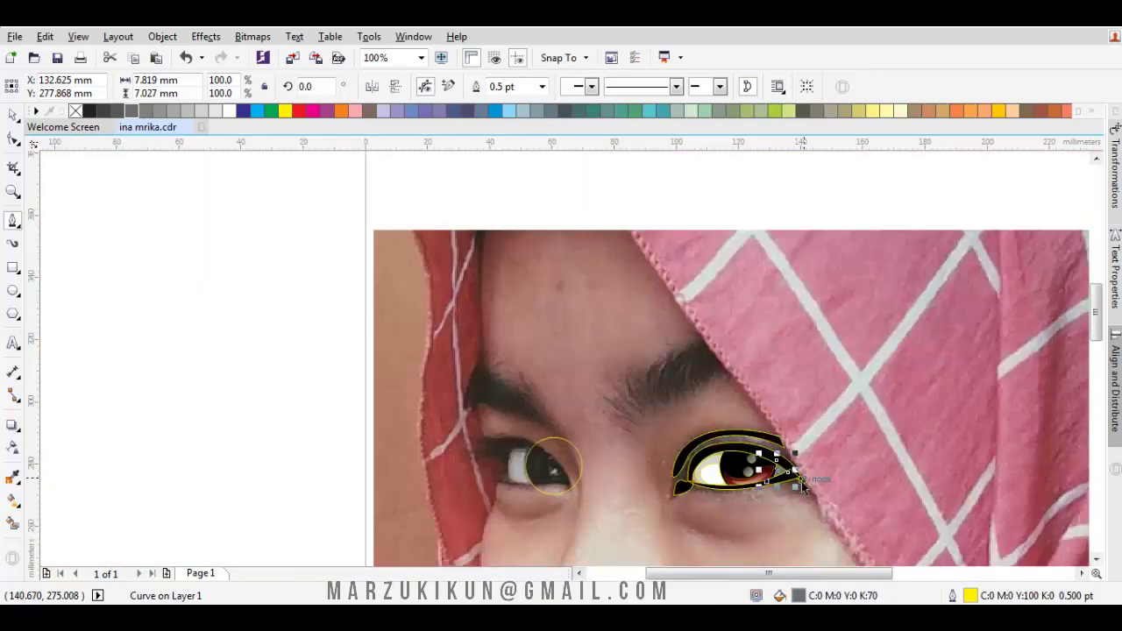
# Deselect the outer-corner shape and trace the upper edge of the other eye's upper lash line with the Pen tool, from outer to inner corner
pyautogui.press('space')
pyautogui.click(808, 468)
pyautogui.moveTo(807, 467); pyautogui.dragTo(614, 421)
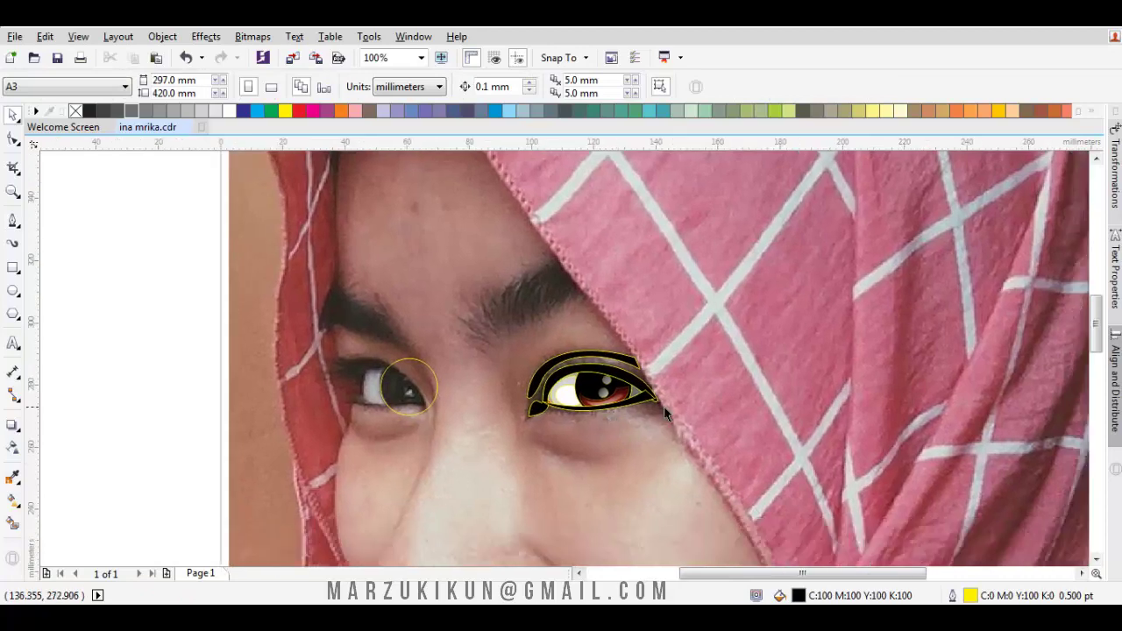
pyautogui.moveTo(691, 412); pyautogui.dragTo(591, 432)
pyautogui.scroll(1, 596, 395)
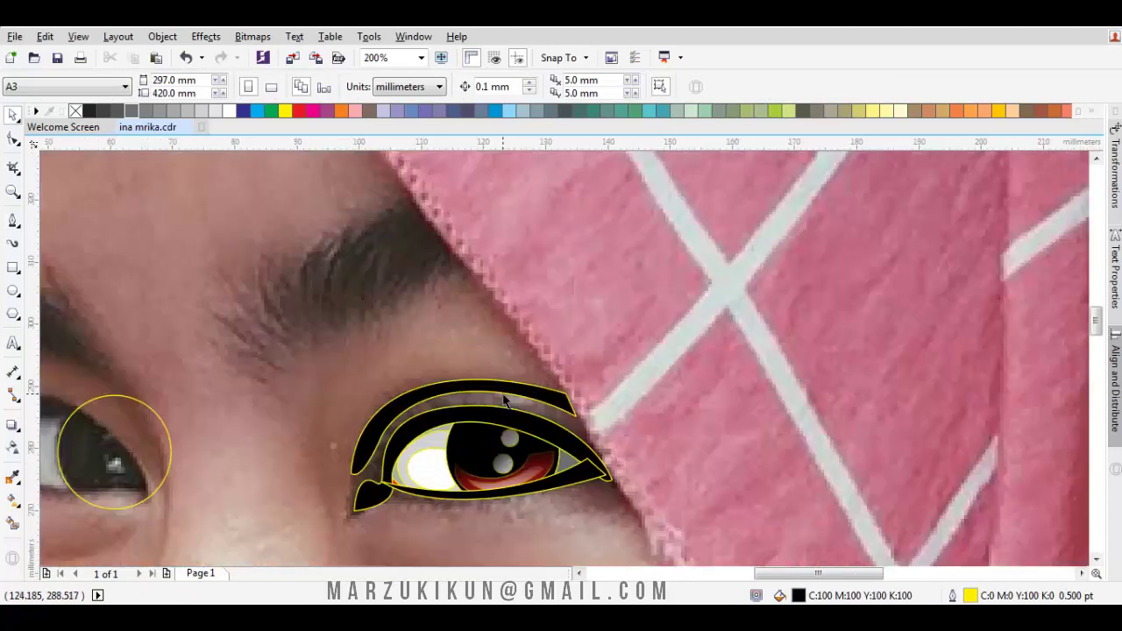
pyautogui.scroll(-1, 456, 354)
pyautogui.scroll(1, 282, 382)
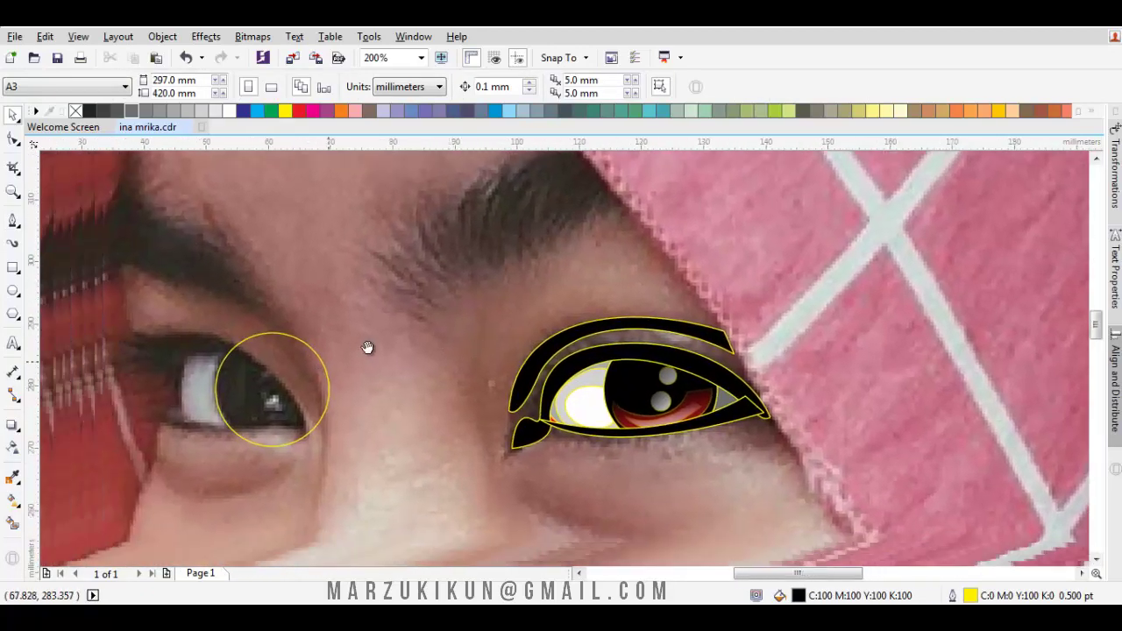
pyautogui.click(13, 220)
pyautogui.scroll(1, 263, 387)
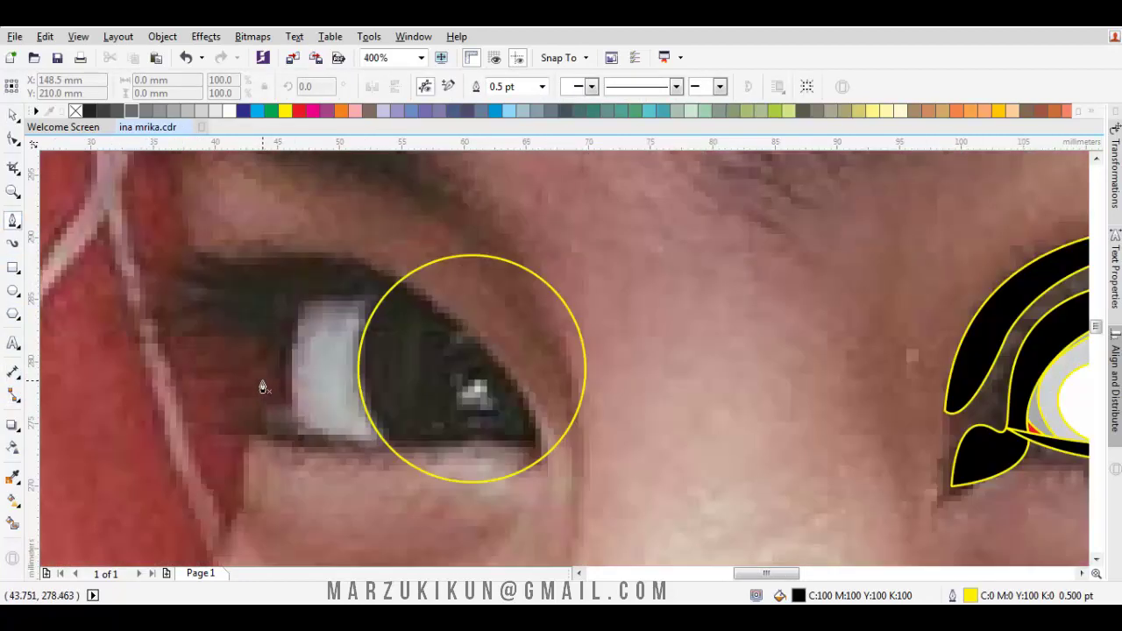
pyautogui.hscroll(-1, 260, 393)
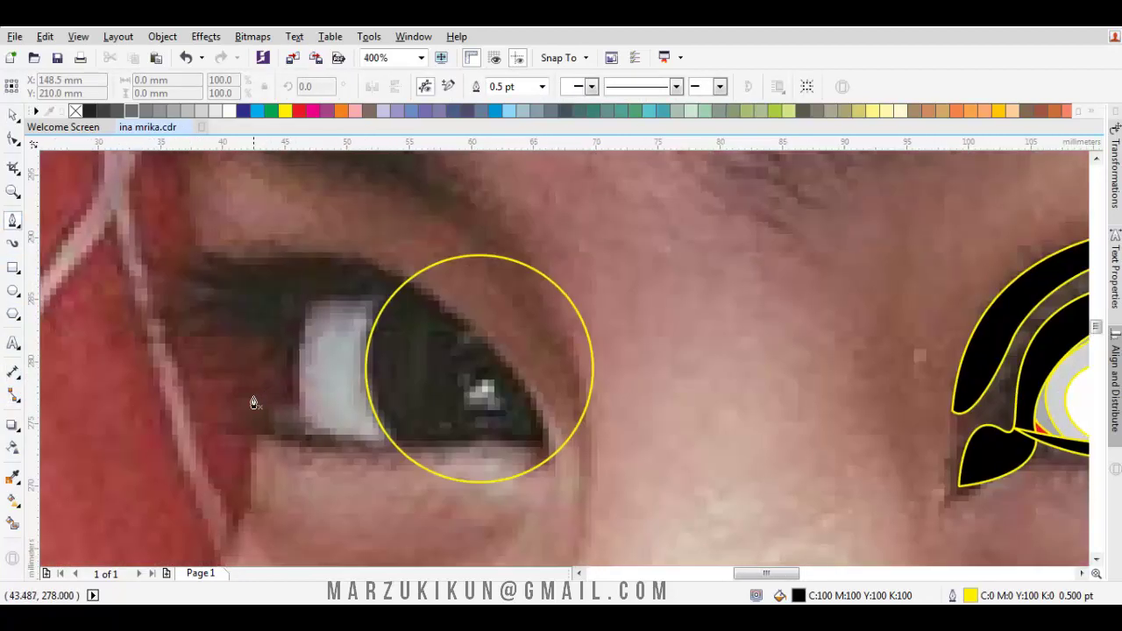
pyautogui.click(179, 335)
pyautogui.moveTo(366, 269); pyautogui.dragTo(542, 328)
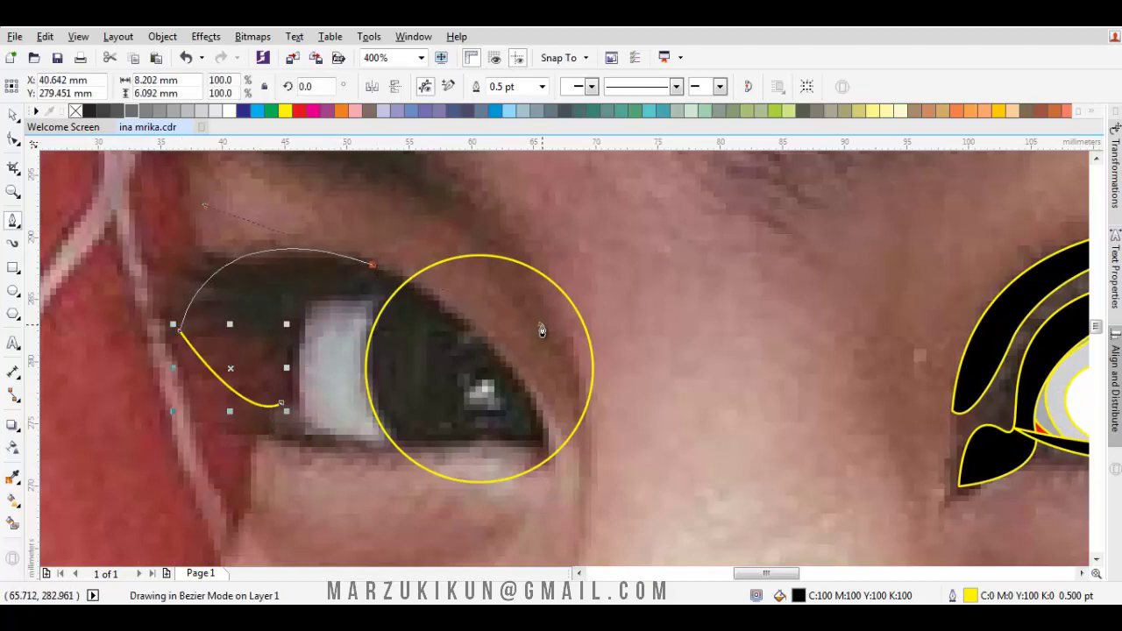
pyautogui.scroll(1, 524, 456)
pyautogui.click(559, 425)
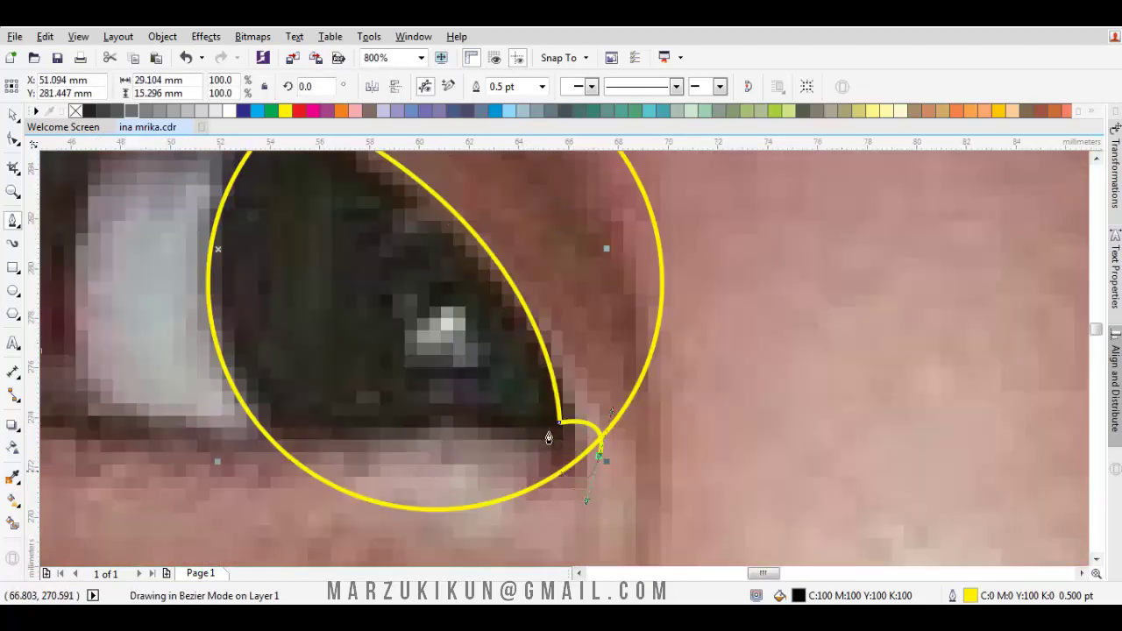
# Redo the inner-corner tip and follow the lid's inner edge back to close the upper lash shape, about 30.1 by 17.1 mm in black
pyautogui.scroll(-1, 579, 447)
pyautogui.scroll(2, 545, 316)
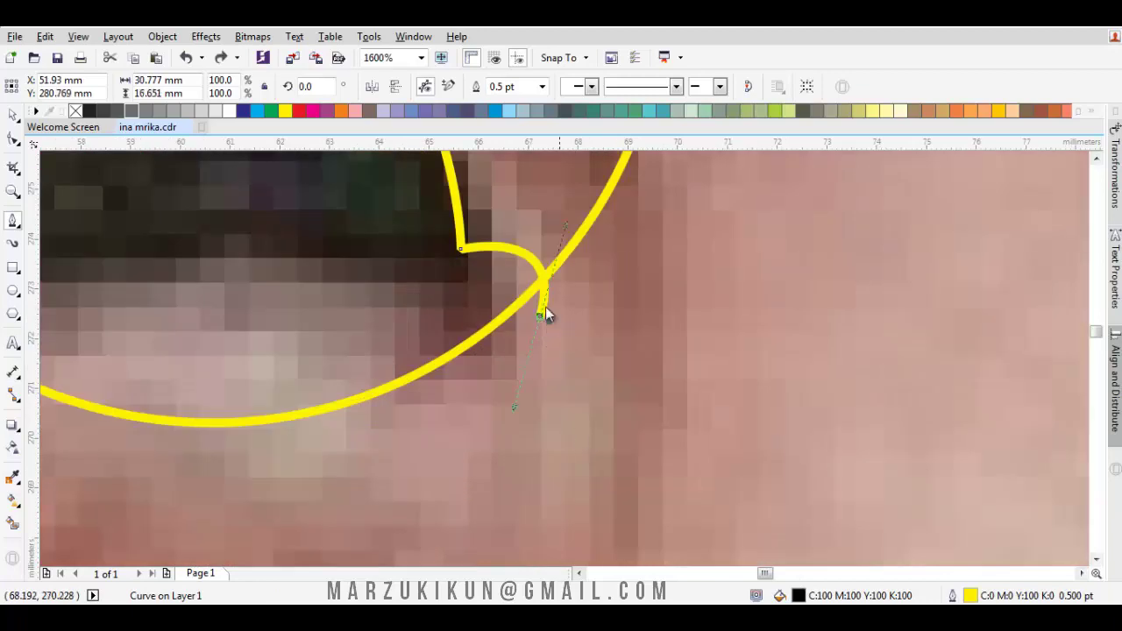
pyautogui.scroll(1, 542, 324)
pyautogui.hotkey('ctrl', 'z')
pyautogui.moveTo(460, 501); pyautogui.dragTo(460, 501)
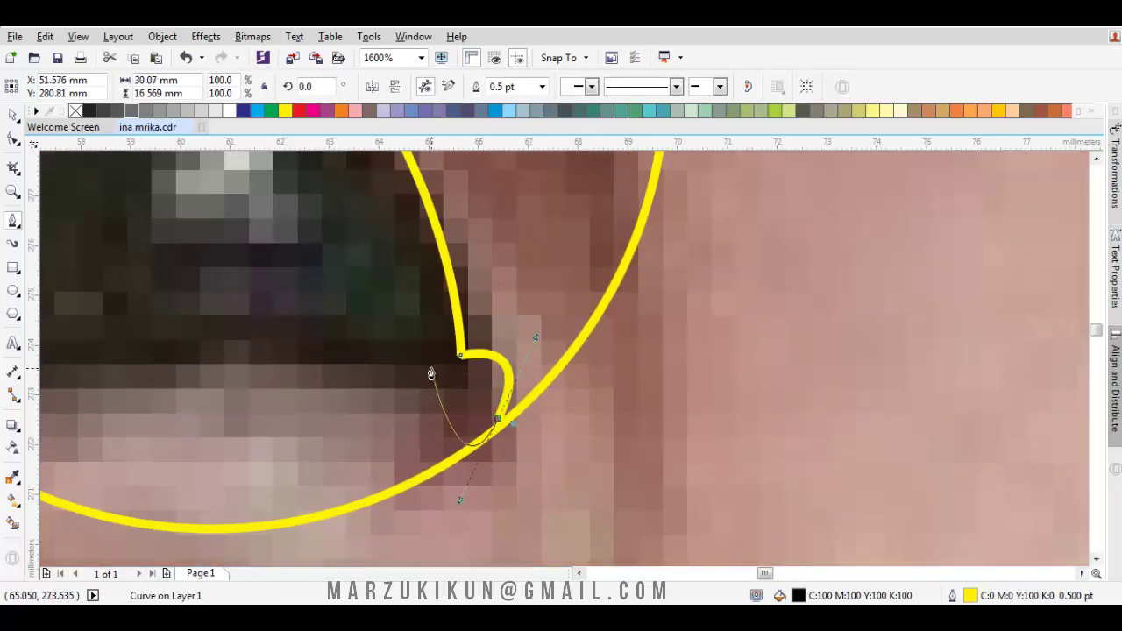
pyautogui.click(430, 368)
pyautogui.scroll(-3, 423, 350)
pyautogui.scroll(1, 398, 333)
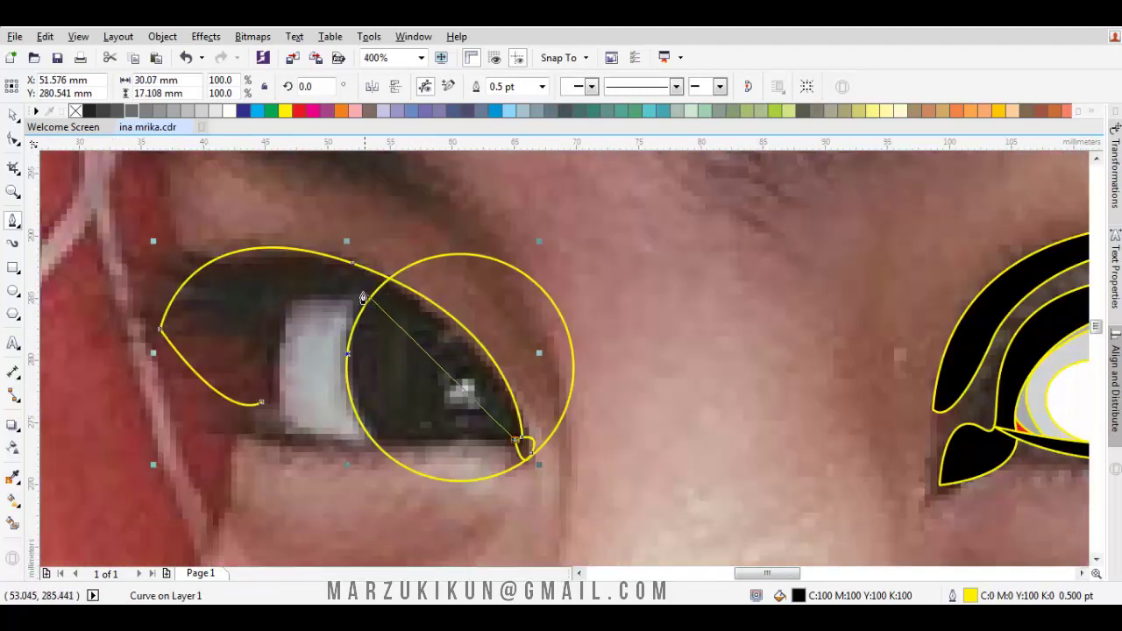
pyautogui.moveTo(363, 292); pyautogui.dragTo(263, 285)
pyautogui.click(260, 403)
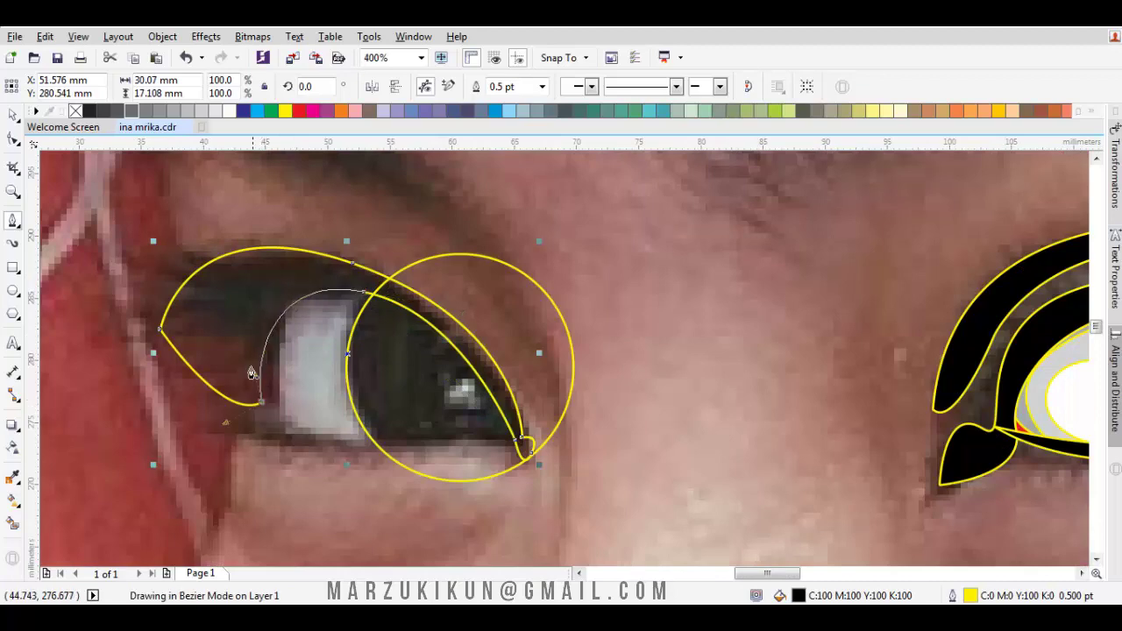
pyautogui.moveTo(251, 371); pyautogui.dragTo(251, 372)
pyautogui.scroll(-1, 386, 368)
pyautogui.scroll(1, 369, 388)
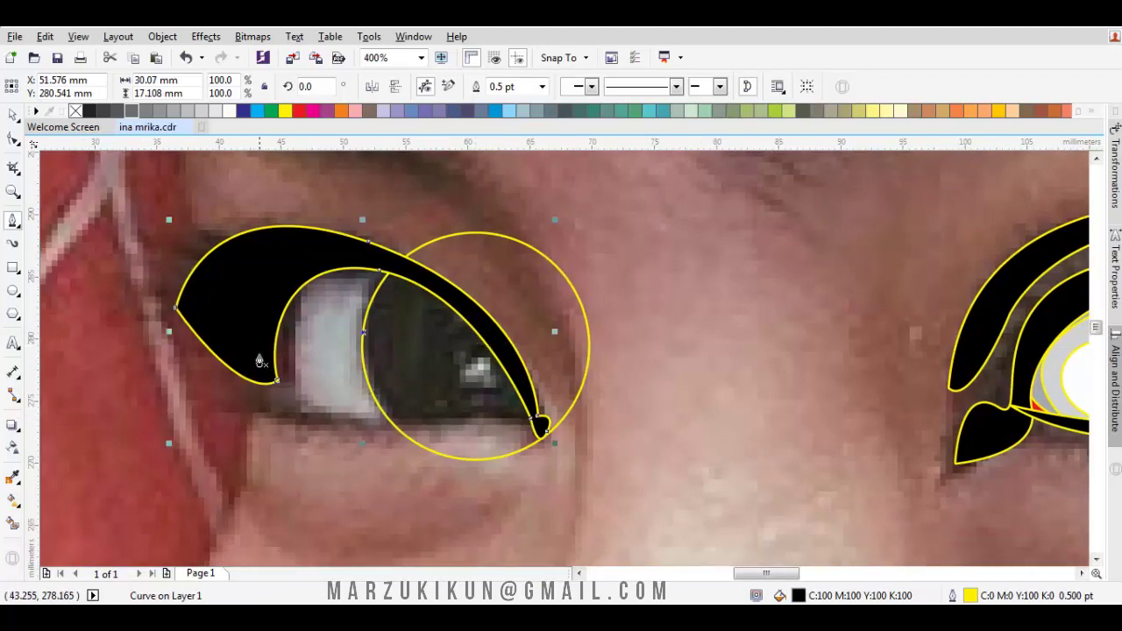
# Draw a thin closed black shape about 22.2 by 5.8 mm along the lower lash line, overlapping both ends of the upper lash
pyautogui.click(259, 355)
pyautogui.scroll(2, 530, 404)
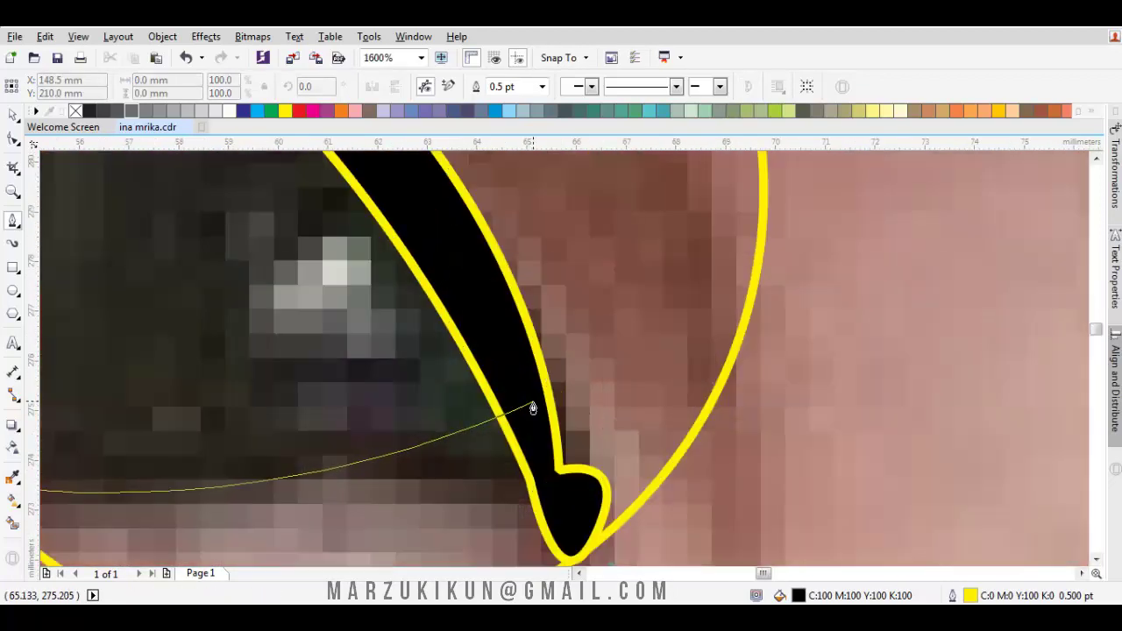
pyautogui.click(540, 414)
pyautogui.click(541, 464)
pyautogui.scroll(-2, 505, 462)
pyautogui.scroll(1, 504, 450)
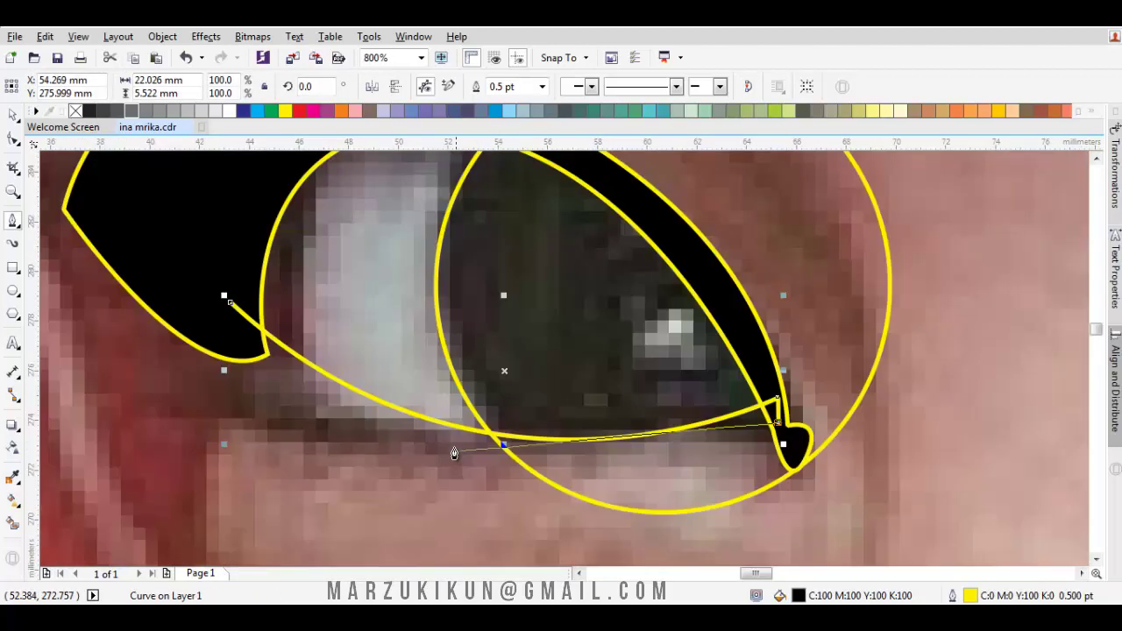
pyautogui.moveTo(322, 431); pyautogui.dragTo(252, 426)
pyautogui.click(228, 340)
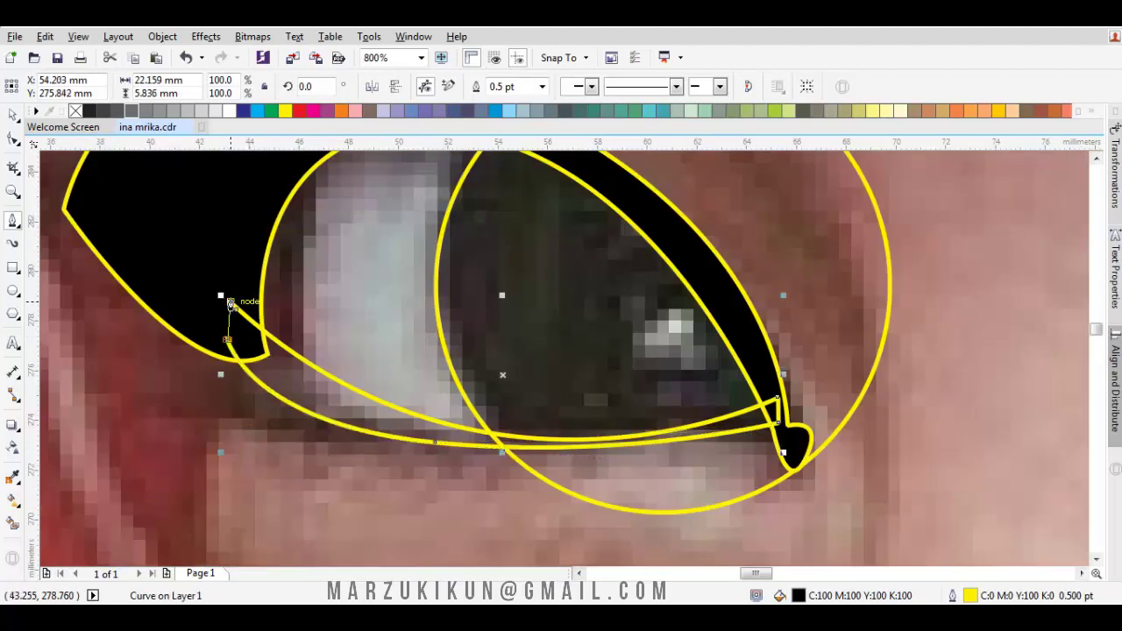
pyautogui.click(231, 303)
# Move the lower lash shape's outer-end node inward, then convert its selected nodes to curve segments and cusp nodes
pyautogui.press('F10')
pyautogui.moveTo(231, 302); pyautogui.dragTo(244, 315)
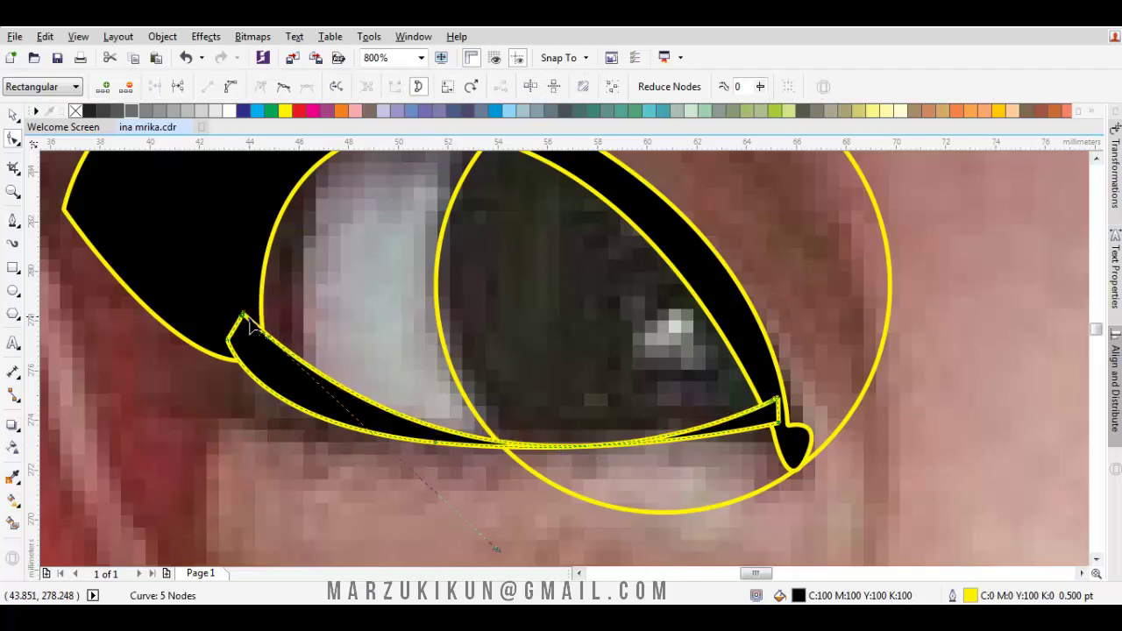
pyautogui.moveTo(412, 402); pyautogui.dragTo(406, 334)
pyautogui.scroll(-1, 408, 342)
pyautogui.rightClick(474, 320)
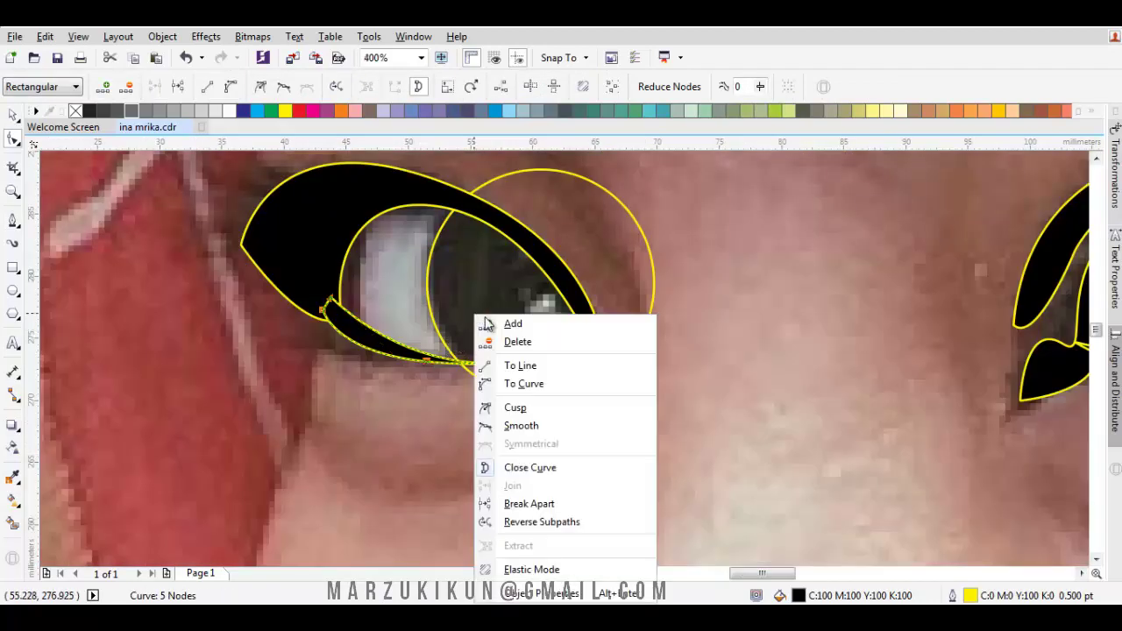
pyautogui.click(531, 383)
pyautogui.rightClick(469, 267)
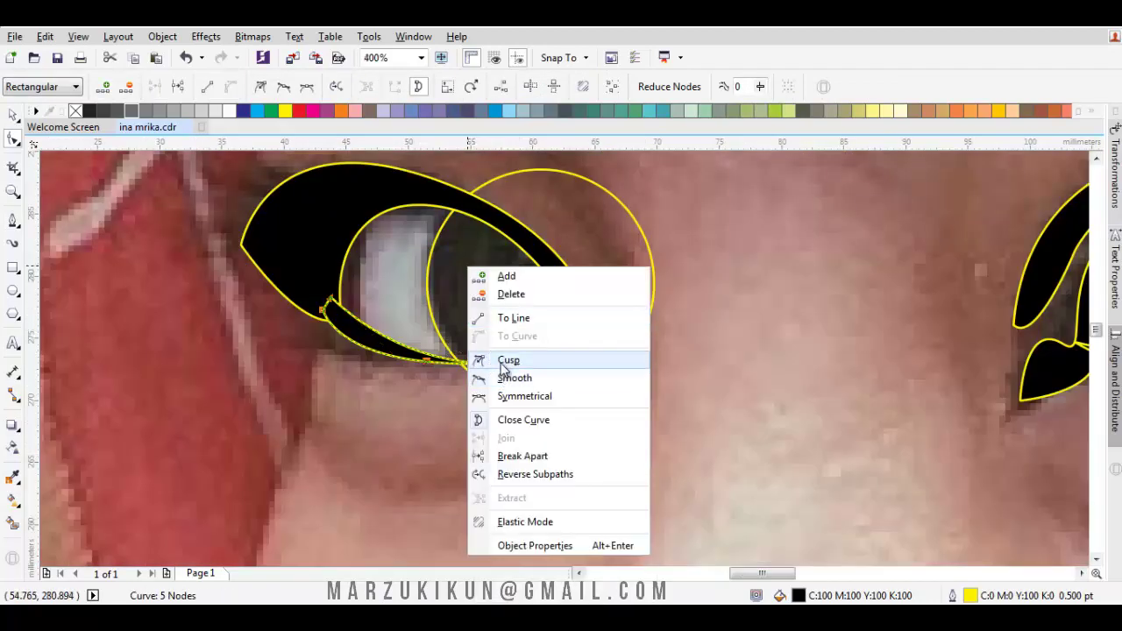
pyautogui.click(501, 361)
# Raise and reshape the lower lash shape's upper edge and delete the extra node on its lower edge
pyautogui.scroll(1, 451, 394)
pyautogui.click(381, 301)
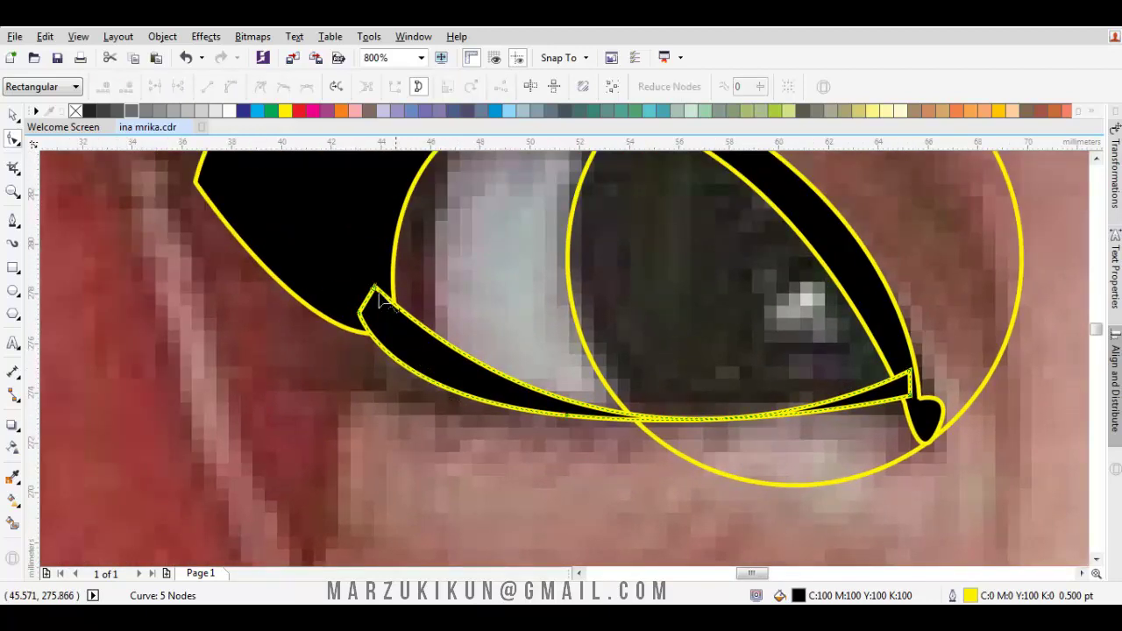
pyautogui.moveTo(384, 302); pyautogui.dragTo(651, 493)
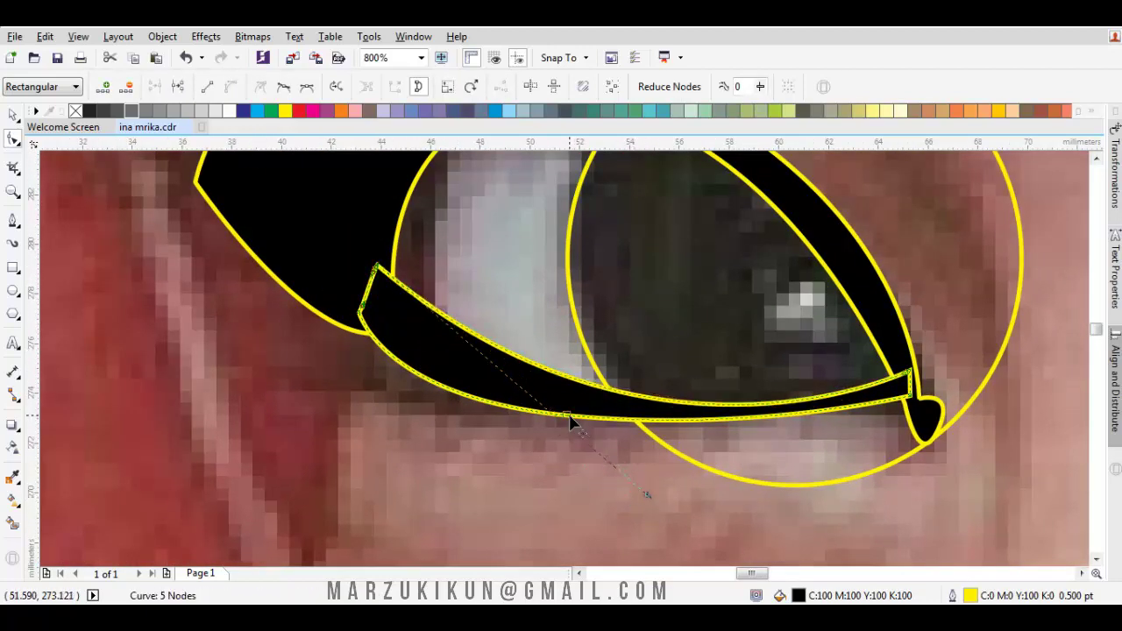
pyautogui.moveTo(567, 415); pyautogui.dragTo(588, 420)
pyautogui.doubleClick(588, 420)
pyautogui.scroll(-1, 588, 420)
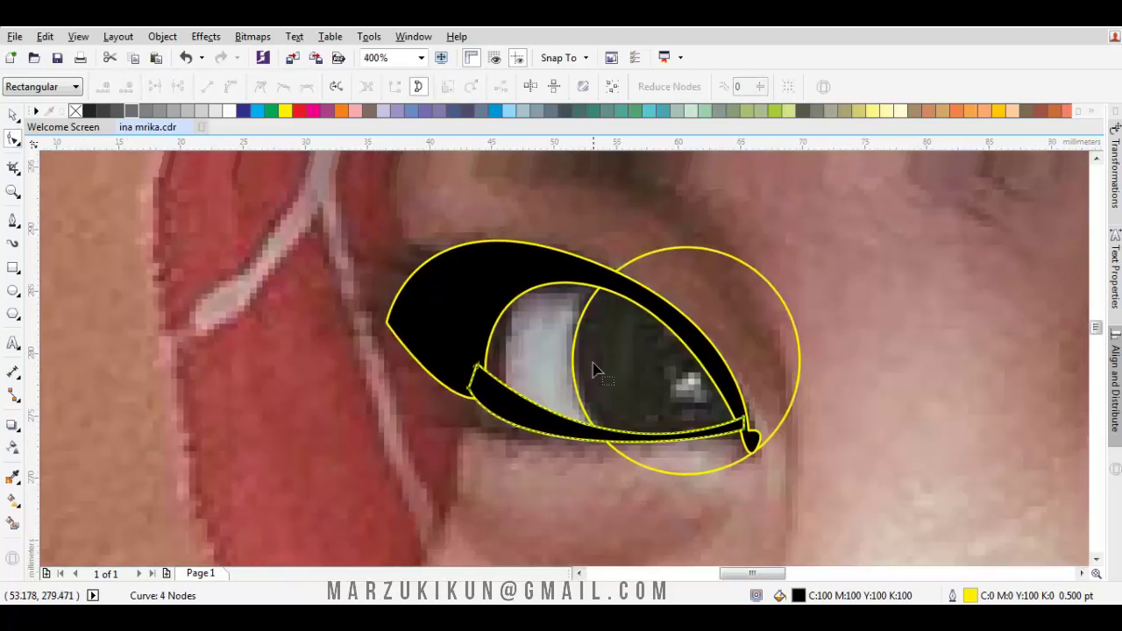
pyautogui.scroll(1, 486, 384)
pyautogui.moveTo(489, 403)
pyautogui.mouseDown()
pyautogui.moveTo(519, 426)
pyautogui.moveTo(509, 400)
pyautogui.mouseUp()
pyautogui.scroll(-1, 509, 400)
# Draw a closed cutting shape about 26.5 by 26.3 mm covering the parts of the iris circle outside the eye opening
pyautogui.press('space')
pyautogui.click(370, 404)
pyautogui.press('p')
pyautogui.scroll(1, 574, 425)
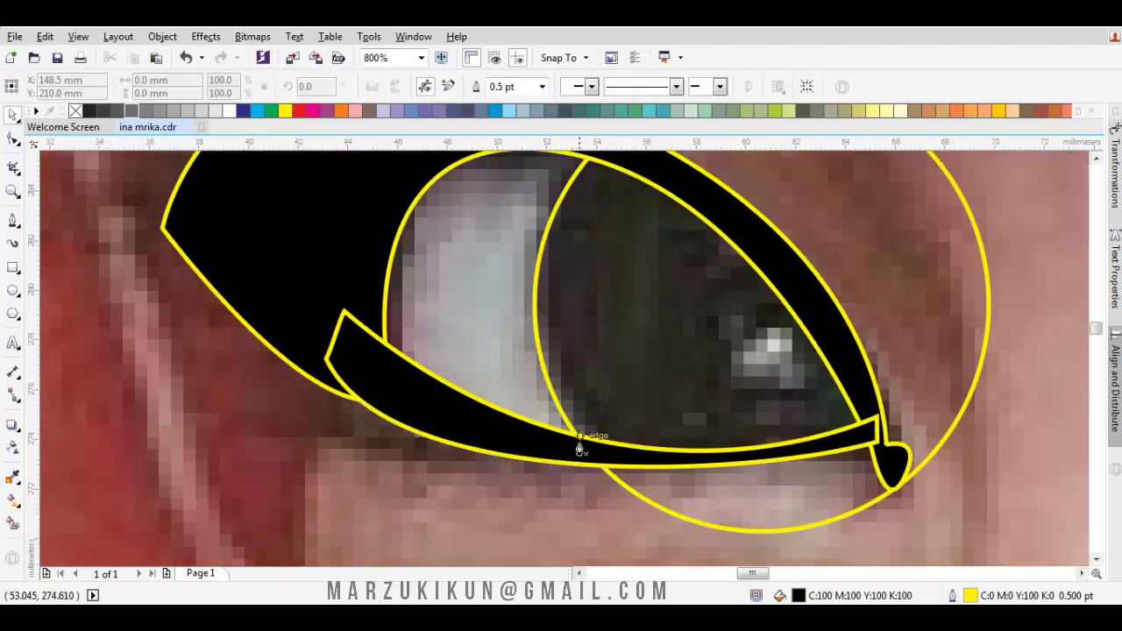
pyautogui.scroll(2, 864, 438)
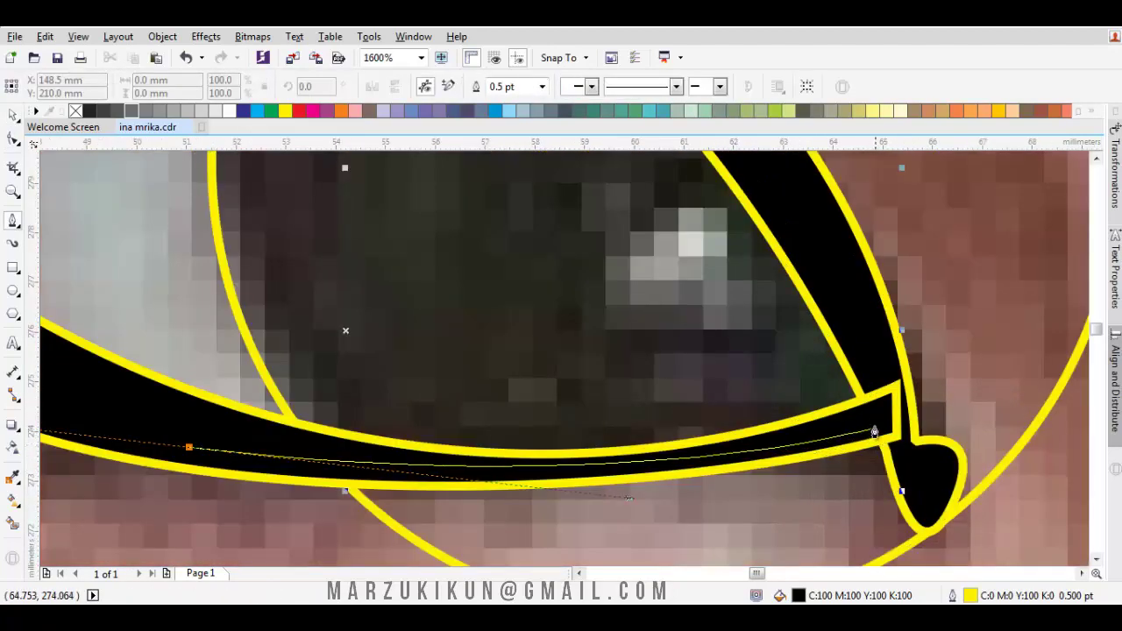
pyautogui.click(885, 430)
pyautogui.scroll(-4, 885, 429)
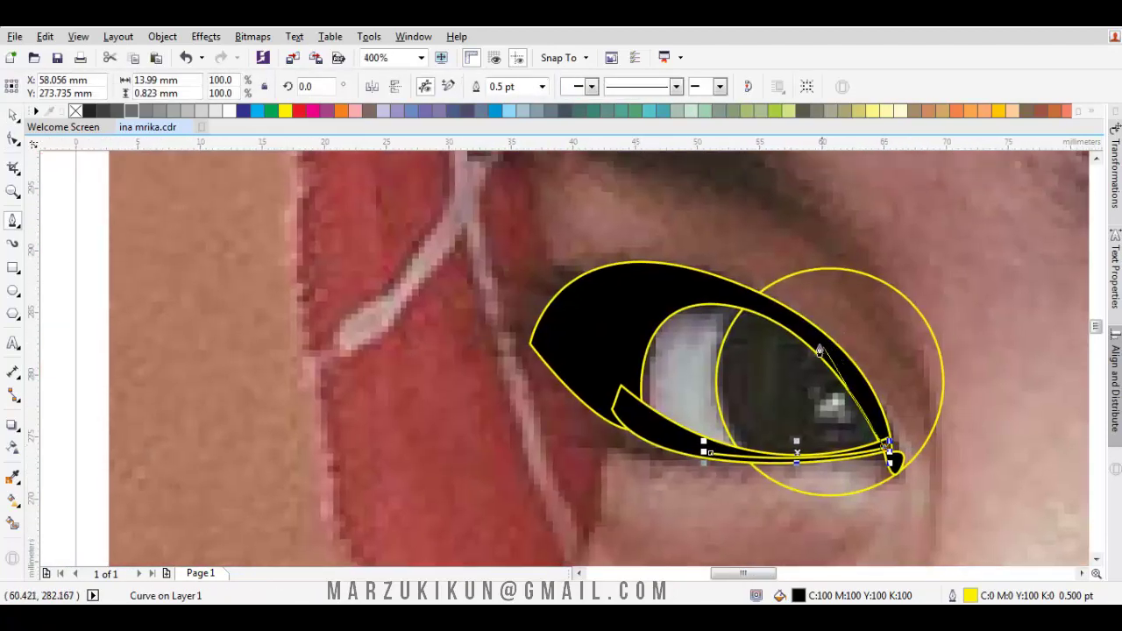
pyautogui.moveTo(819, 350); pyautogui.dragTo(754, 298)
pyautogui.click(697, 283)
pyautogui.moveTo(925, 247); pyautogui.dragTo(993, 321)
pyautogui.moveTo(994, 454); pyautogui.dragTo(969, 519)
pyautogui.moveTo(883, 544); pyautogui.dragTo(829, 548)
pyautogui.moveTo(701, 538); pyautogui.dragTo(647, 525)
pyautogui.click(708, 453)
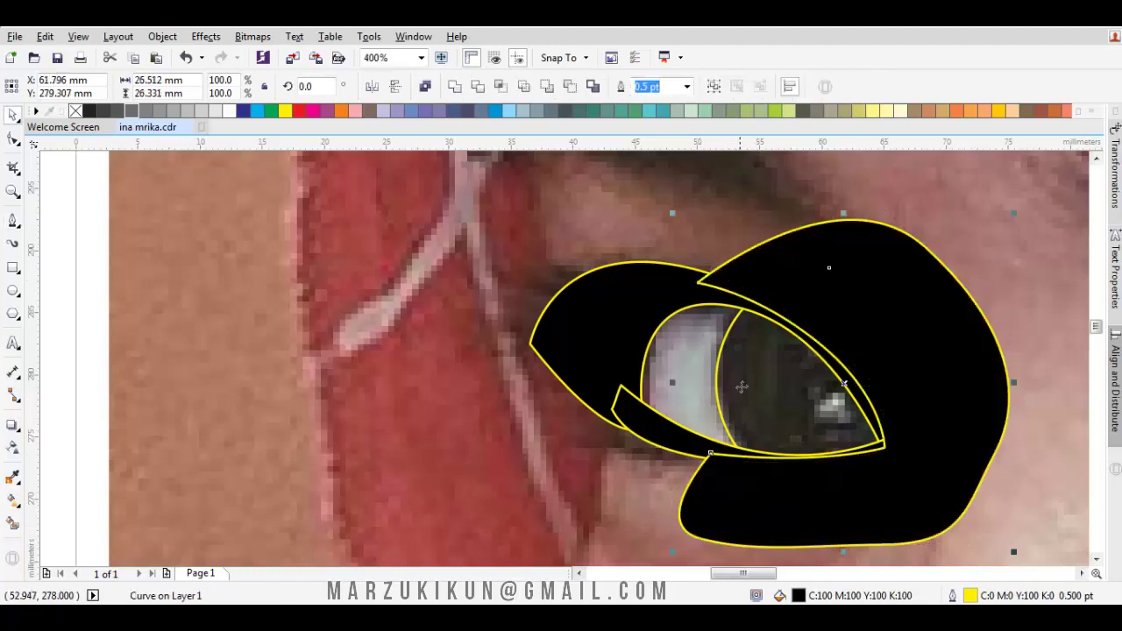
# Trim the iris circle to the eye opening by subtracting the cutting shape with Back Minus Front
pyautogui.press('space')
pyautogui.click(571, 86)
pyautogui.hscroll(5, 543, 400)
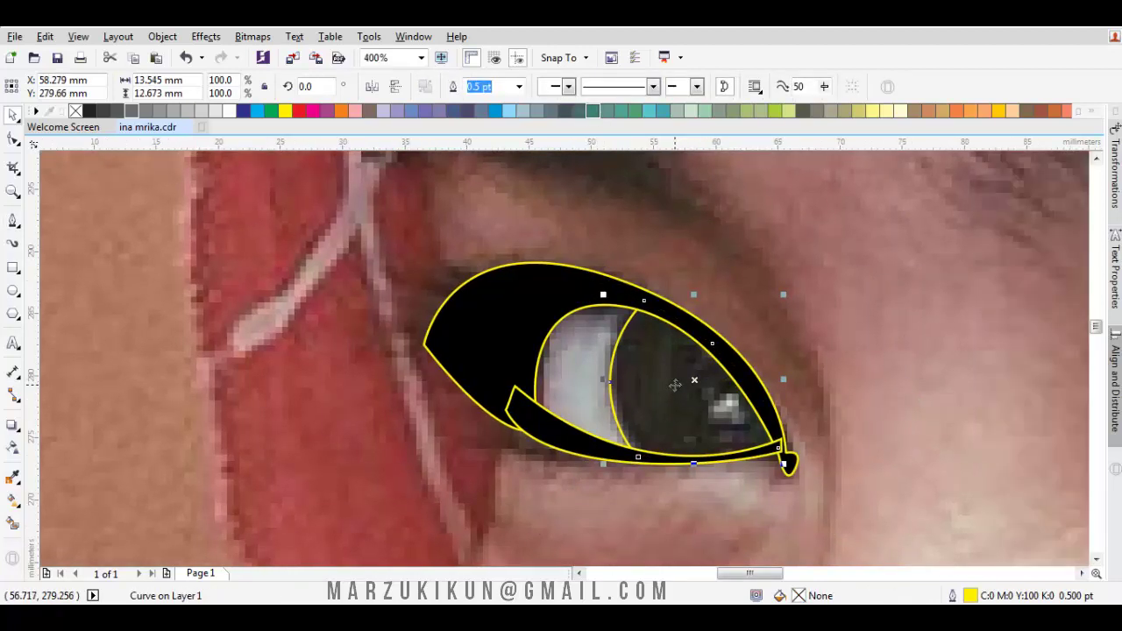
# Duplicate the trimmed iris shape with an offset of about 1 mm toward the inner corner of the eye
pyautogui.scroll(2, 365, 369)
pyautogui.scroll(-1, 368, 373)
pyautogui.press('space')
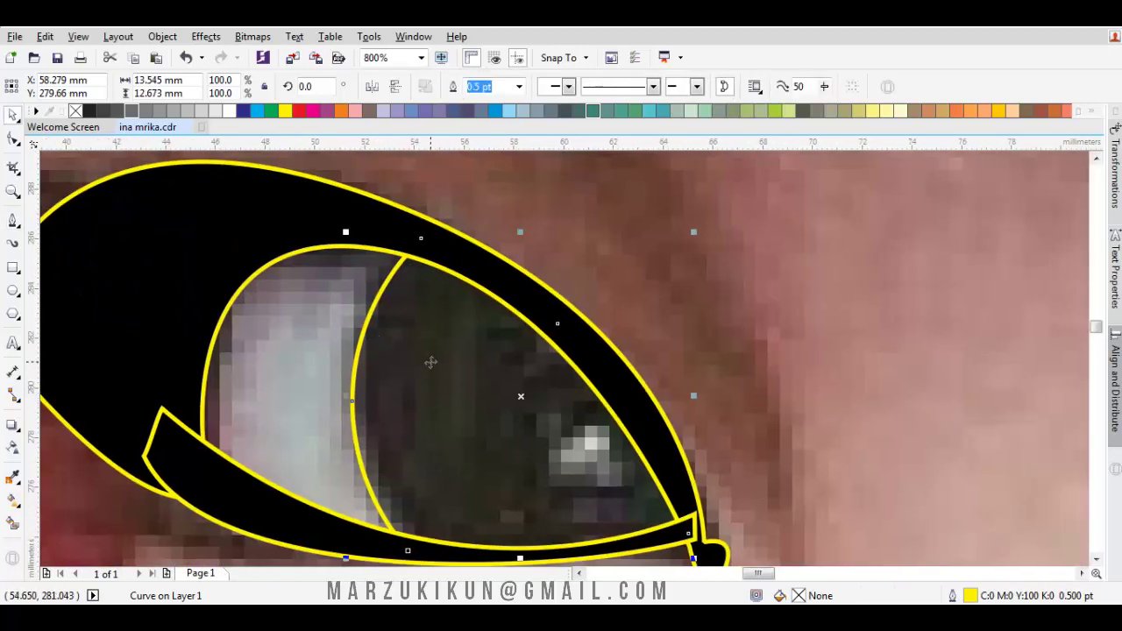
pyautogui.press('space')
pyautogui.moveTo(444, 356); pyautogui.dragTo(432, 334)
pyautogui.press('space')
# Start a pen curve from the eye white across the upper iris to just above the light reflection
pyautogui.moveTo(306, 287); pyautogui.dragTo(471, 227)
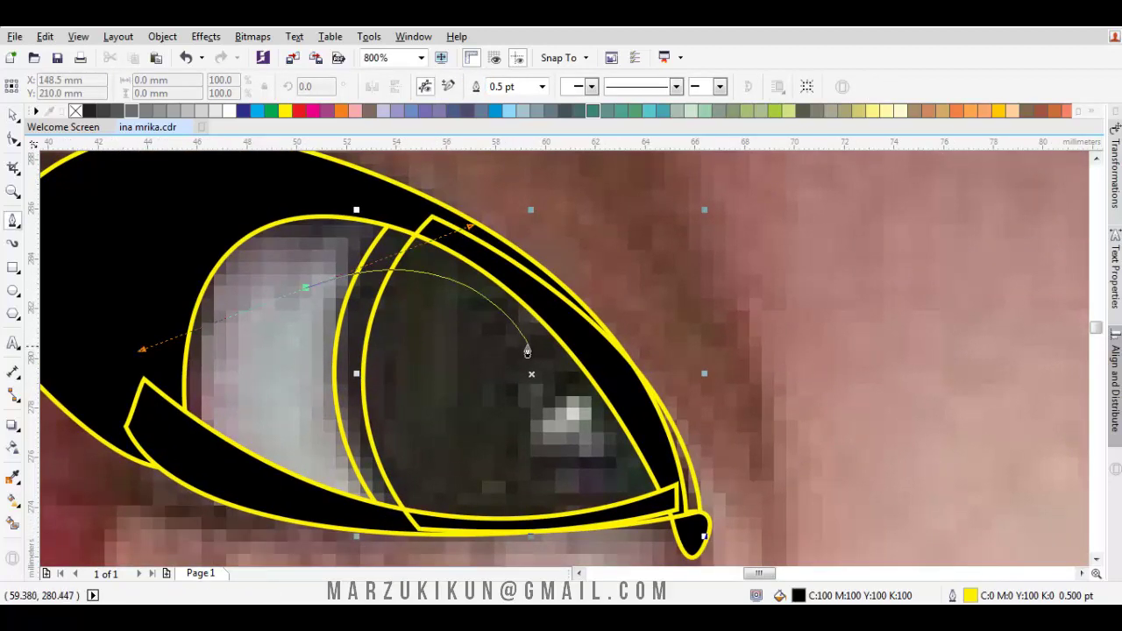
pyautogui.click(526, 342)
pyautogui.moveTo(555, 476); pyautogui.dragTo(543, 465)
pyautogui.moveTo(649, 452); pyautogui.dragTo(875, 361)
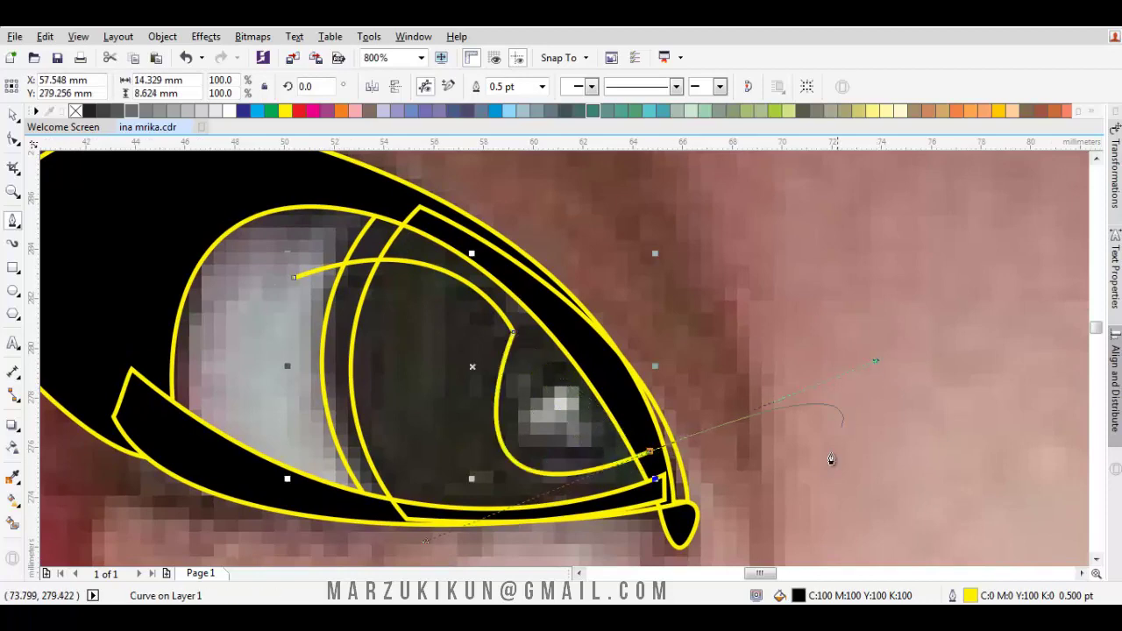
pyautogui.moveTo(744, 368); pyautogui.dragTo(756, 391)
pyautogui.moveTo(741, 341); pyautogui.dragTo(588, 202)
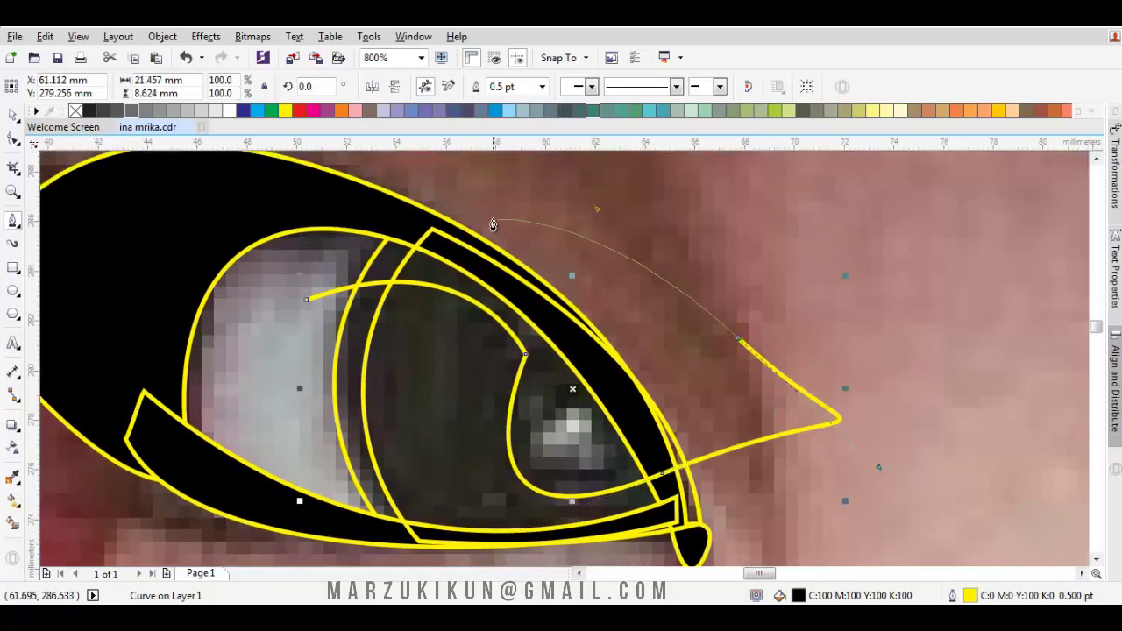
pyautogui.moveTo(792, 470); pyautogui.dragTo(786, 401)
pyautogui.hotkey('ctrl', 'z')
pyautogui.hotkey('ctrl', 'z')
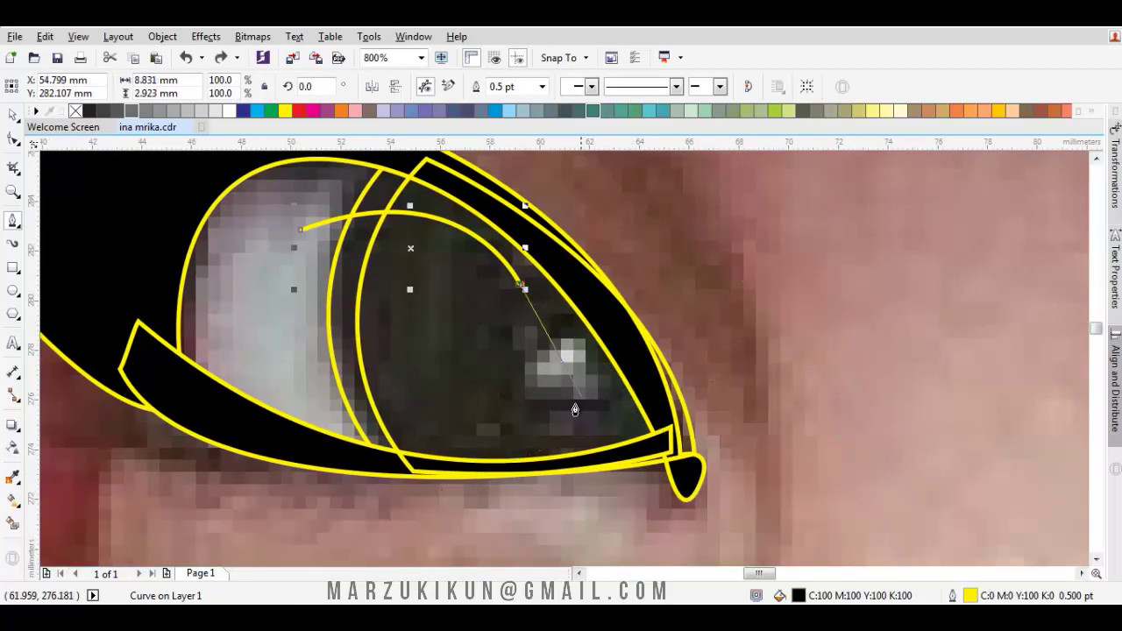
# Continue the curve beneath the light reflection and around the inner corner, closing a cutting shape about 19.4 by 16.7 mm
pyautogui.moveTo(570, 404); pyautogui.dragTo(701, 371)
pyautogui.click(655, 514)
pyautogui.moveTo(772, 453); pyautogui.dragTo(822, 322)
pyautogui.moveTo(742, 254); pyautogui.dragTo(759, 397)
pyautogui.moveTo(569, 261); pyautogui.dragTo(469, 219)
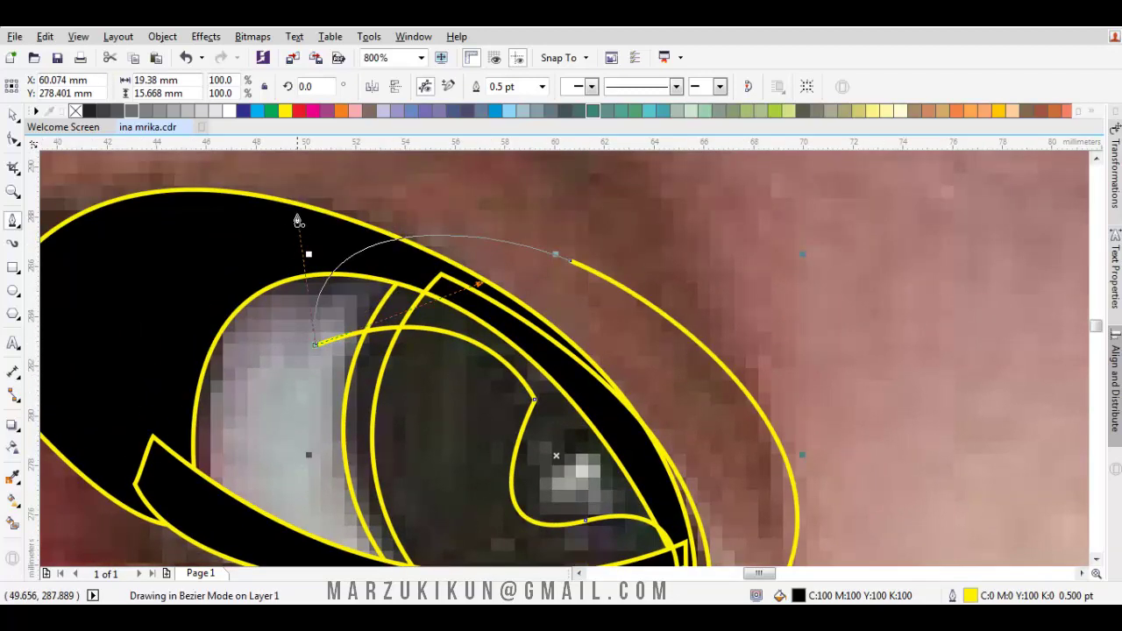
pyautogui.moveTo(298, 221); pyautogui.dragTo(298, 221)
# Nudge the iris copy slightly and subtract the new cutting shape from it with Back Minus Front
pyautogui.scroll(3, 491, 255)
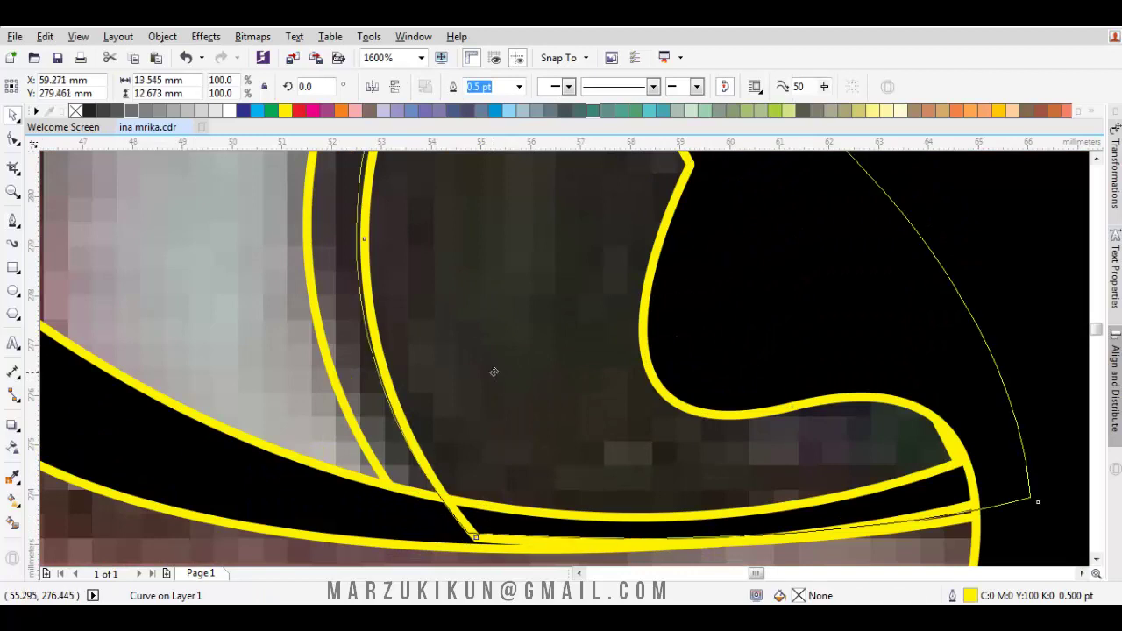
pyautogui.moveTo(494, 372); pyautogui.dragTo(494, 368)
pyautogui.scroll(-1, 495, 371)
pyautogui.click(787, 331)
pyautogui.keyDown('shift'); pyautogui.click(505, 283); pyautogui.keyUp('shift')
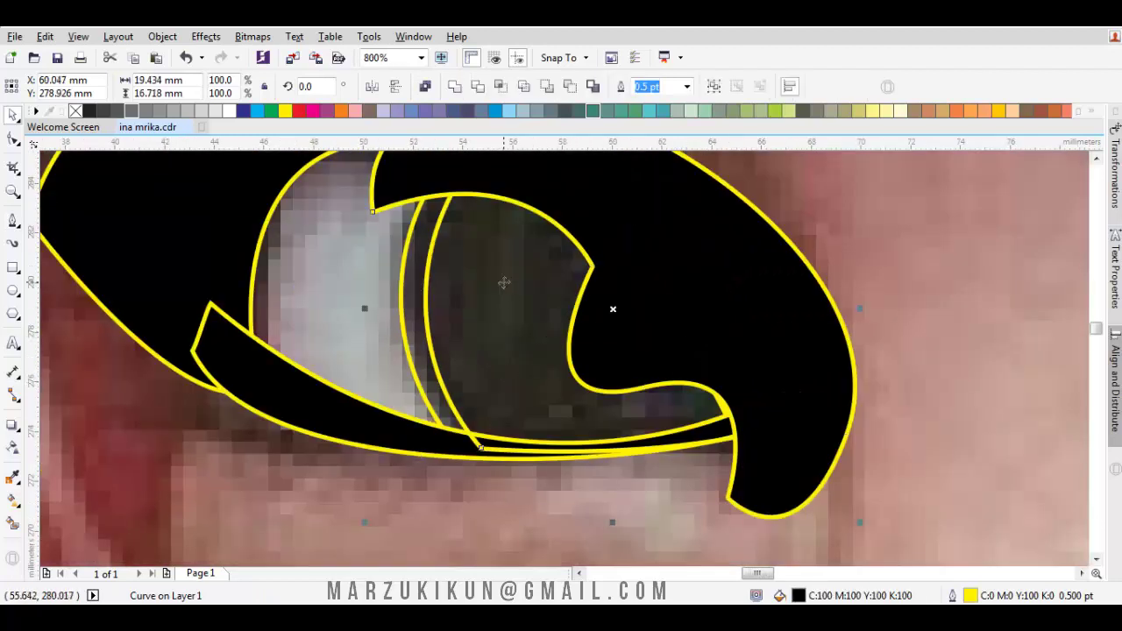
pyautogui.click(571, 87)
pyautogui.rightClick(504, 292)
pyautogui.click(480, 276)
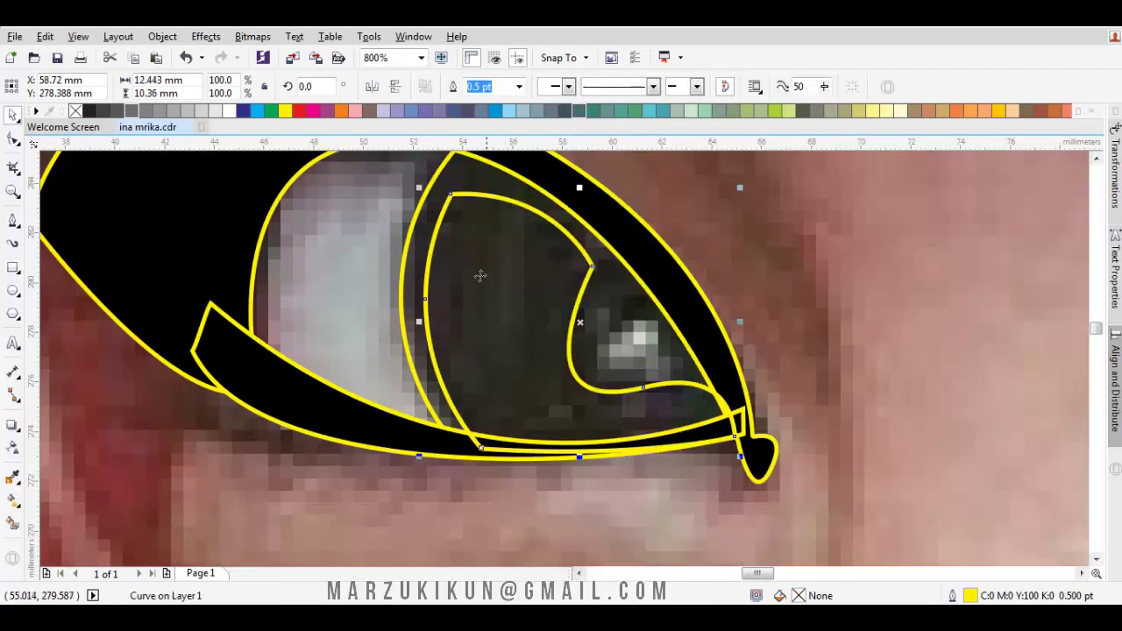
# Fill the trimmed iris copy with red and stack it beneath the black lash shapes
pyautogui.click(299, 111)
pyautogui.rightClick(458, 183)
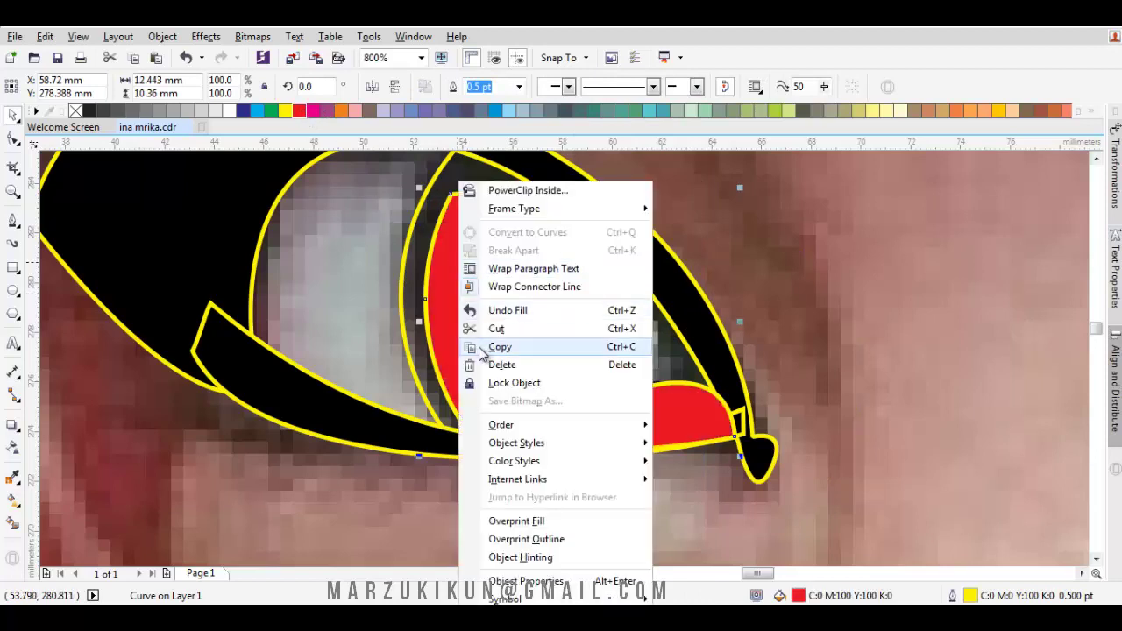
pyautogui.moveTo(526, 430)
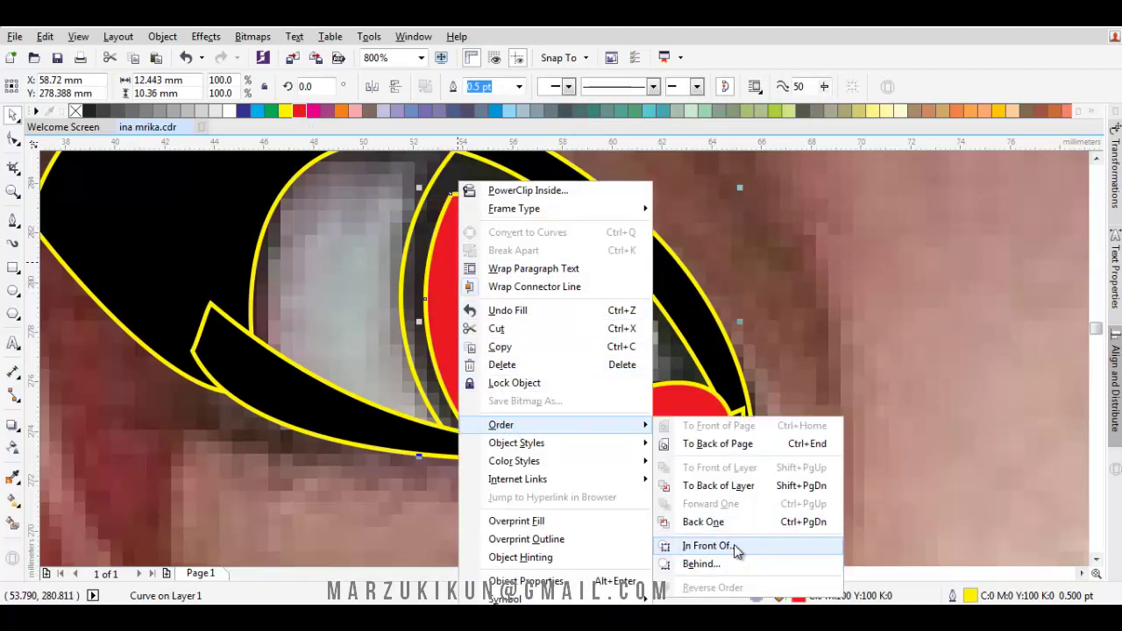
pyautogui.click(733, 544)
pyautogui.click(659, 385)
pyautogui.moveTo(547, 345); pyautogui.dragTo(566, 381)
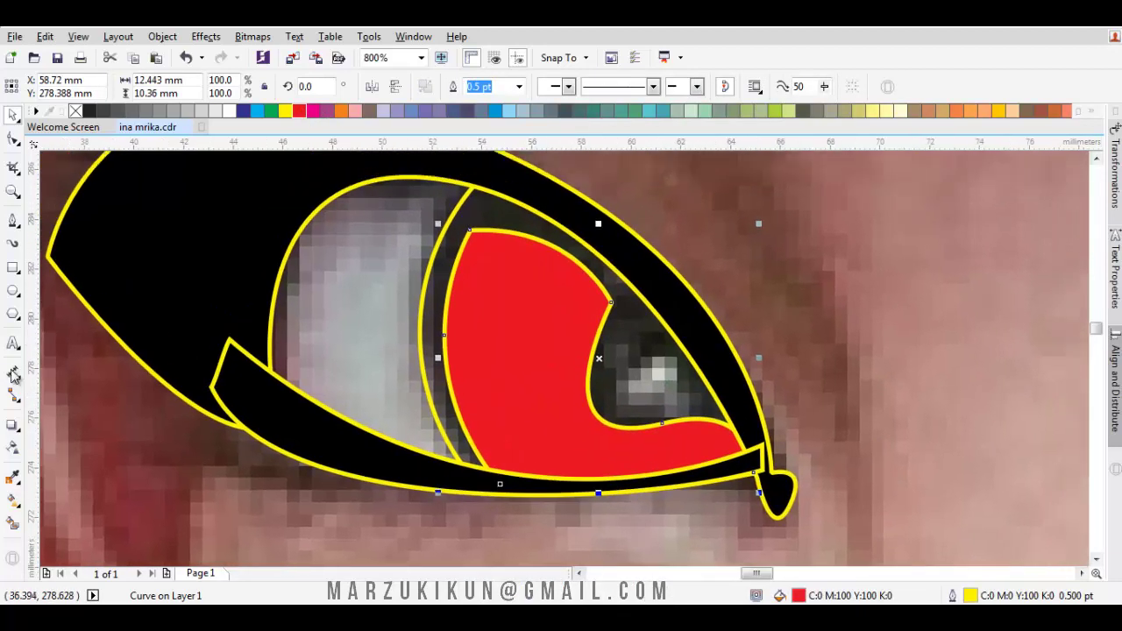
# Draw a circle about 2.5 mm wide over the light reflection and a crescent about 7 by 8.2 mm along the lower iris
pyautogui.click(14, 290)
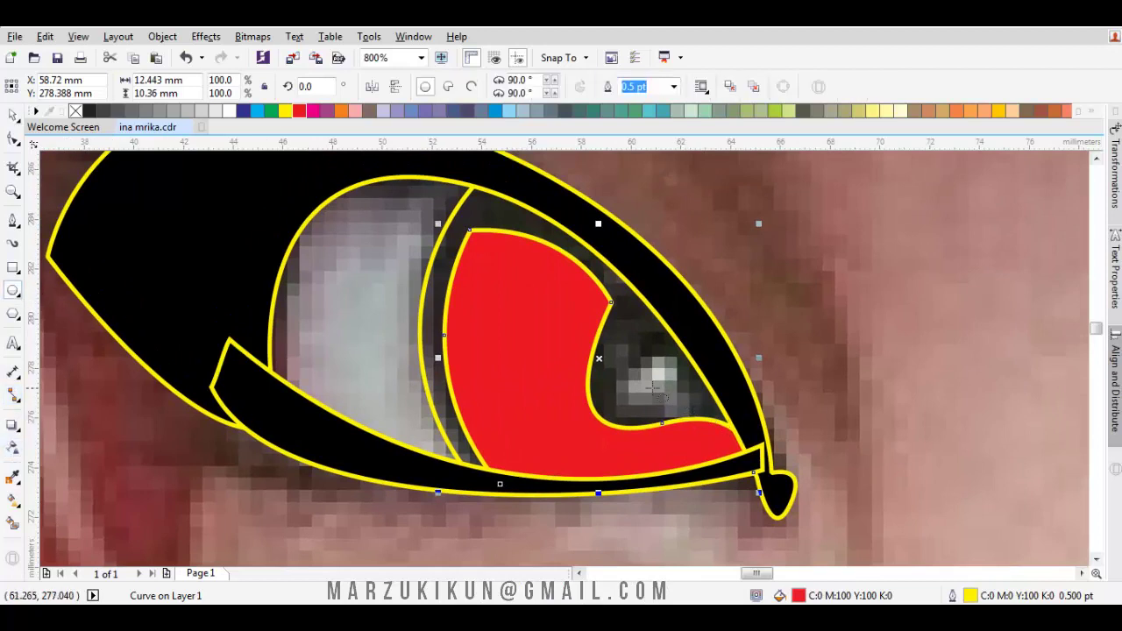
pyautogui.moveTo(654, 391); pyautogui.dragTo(615, 351)
pyautogui.press('p')
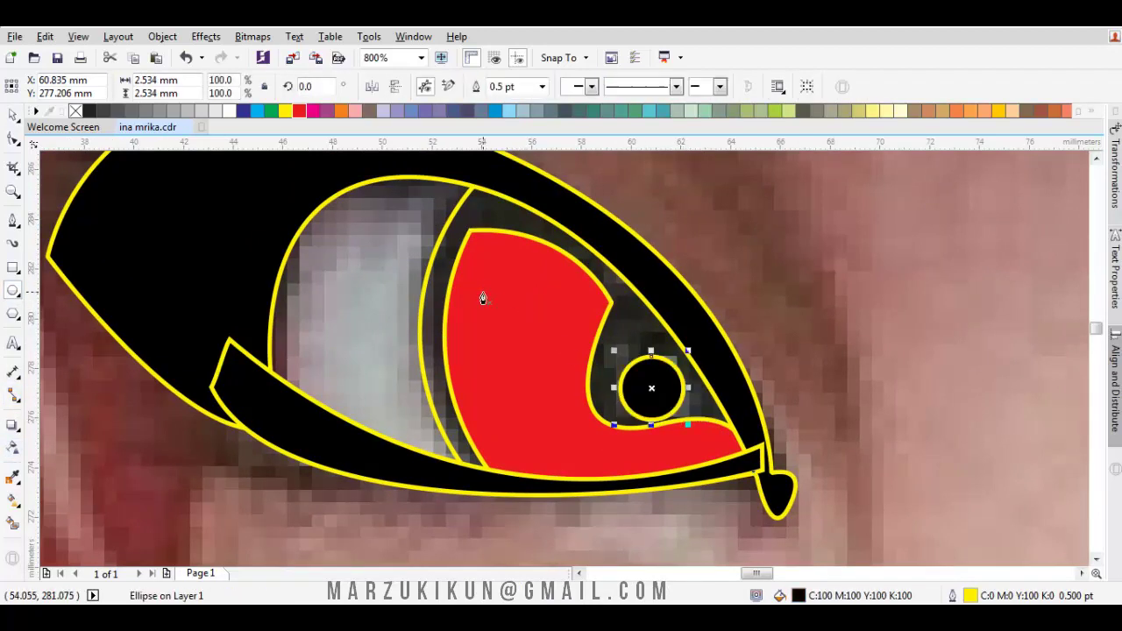
pyautogui.moveTo(472, 256); pyautogui.dragTo(409, 420)
pyautogui.moveTo(618, 460); pyautogui.dragTo(643, 454)
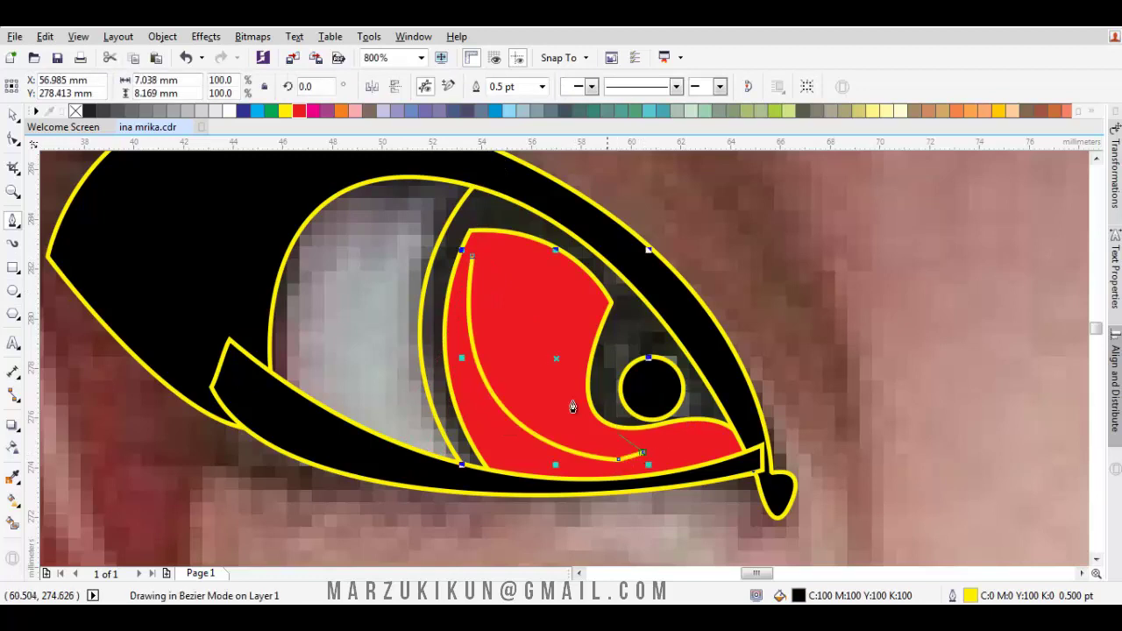
pyautogui.moveTo(473, 257); pyautogui.dragTo(520, 424)
pyautogui.press('space')
# Stack the crescent just in front of the red iris shape and fill both the crescent and the reflection circle with white
pyautogui.rightClick(525, 435)
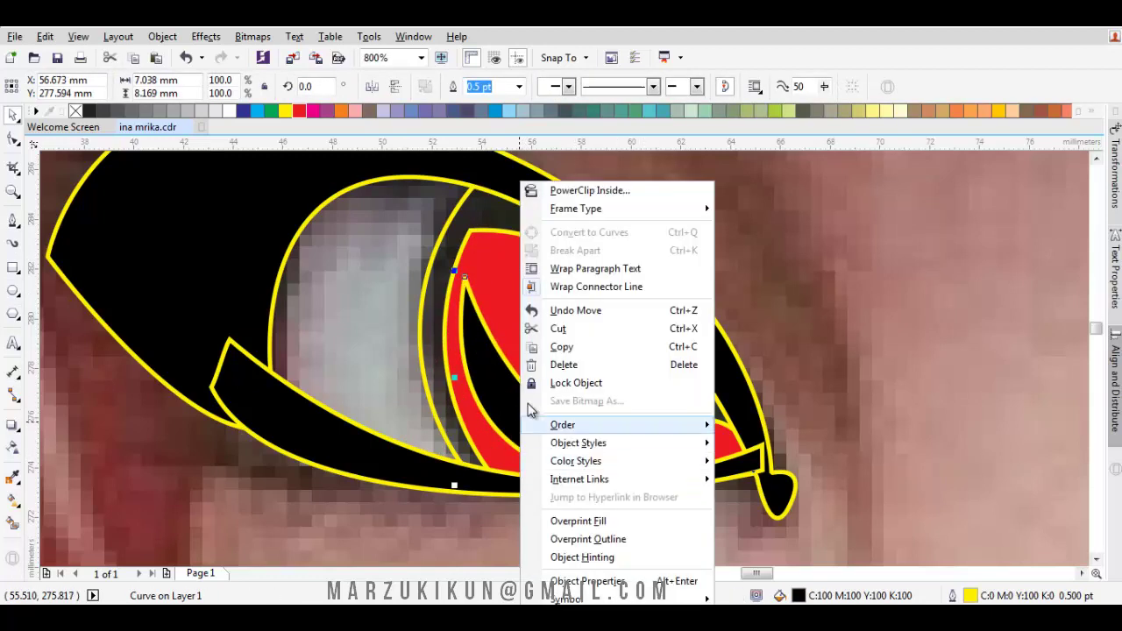
pyautogui.moveTo(585, 429)
pyautogui.click(763, 522)
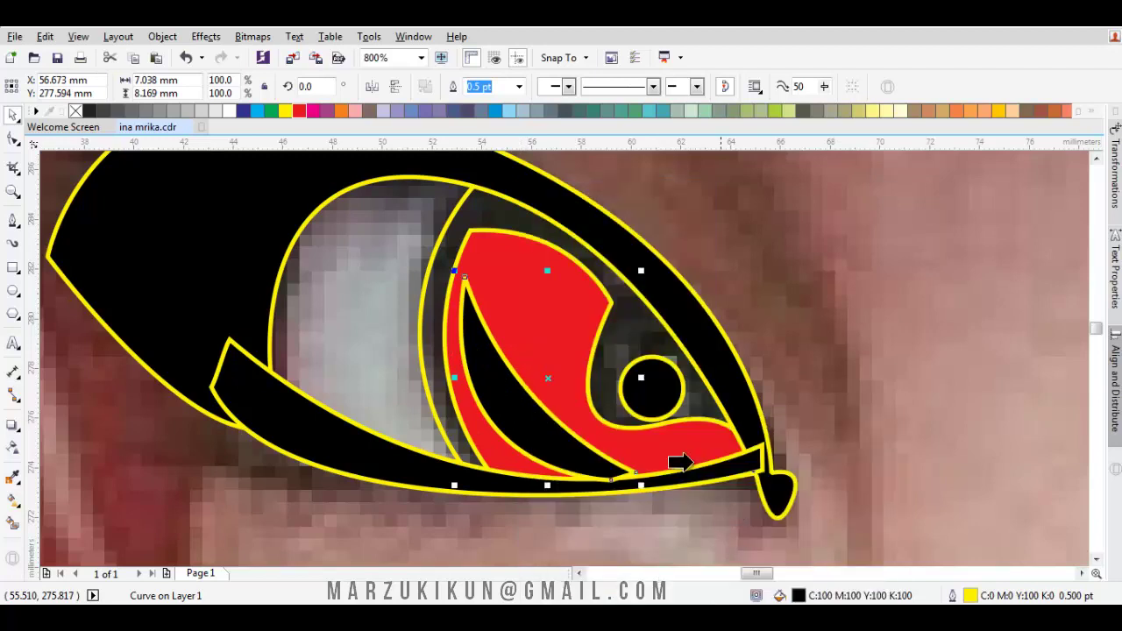
pyautogui.keyDown('shift'); pyautogui.click(665, 401); pyautogui.keyUp('shift')
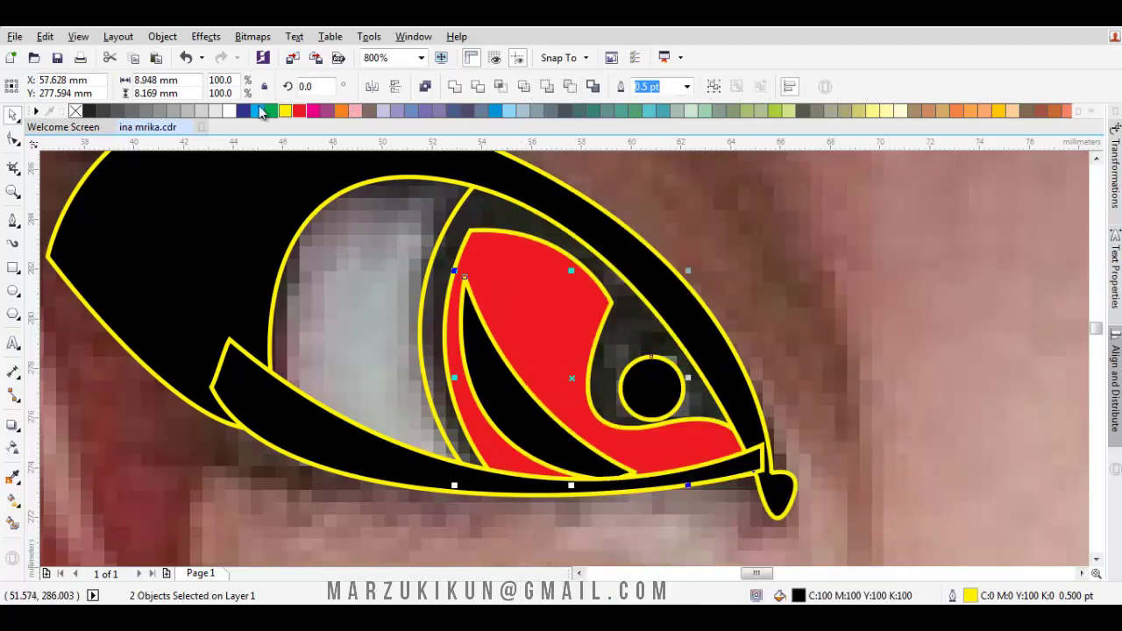
pyautogui.click(228, 112)
pyautogui.hscroll(-1, 545, 258)
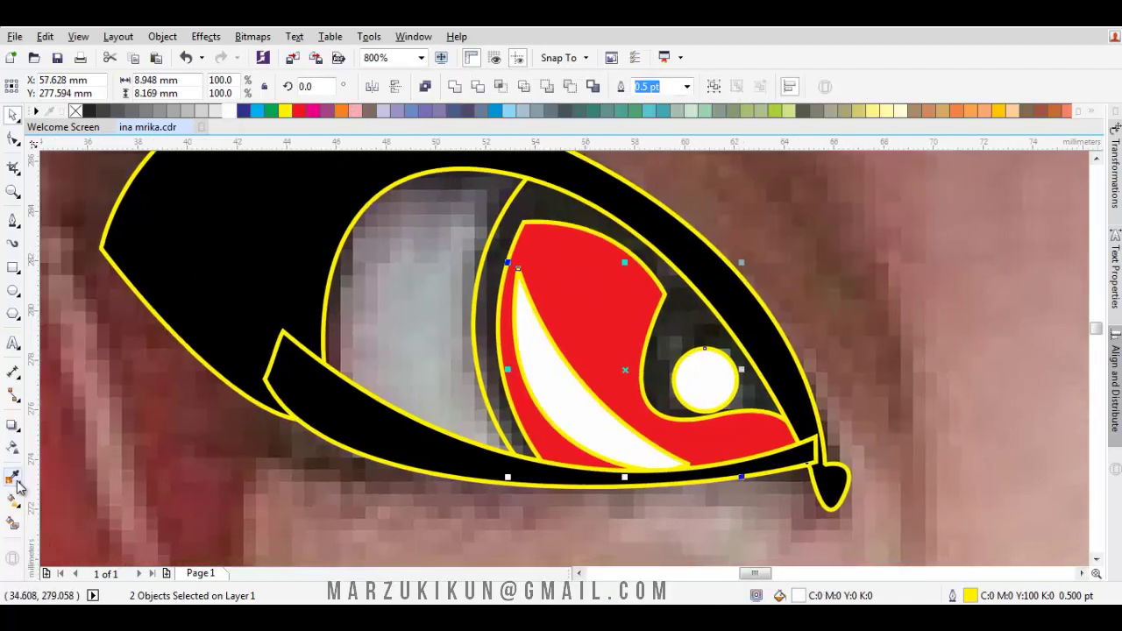
# Fill the main iris shape with the black sampled from the upper lash shape
pyautogui.click(14, 476)
pyautogui.click(251, 218)
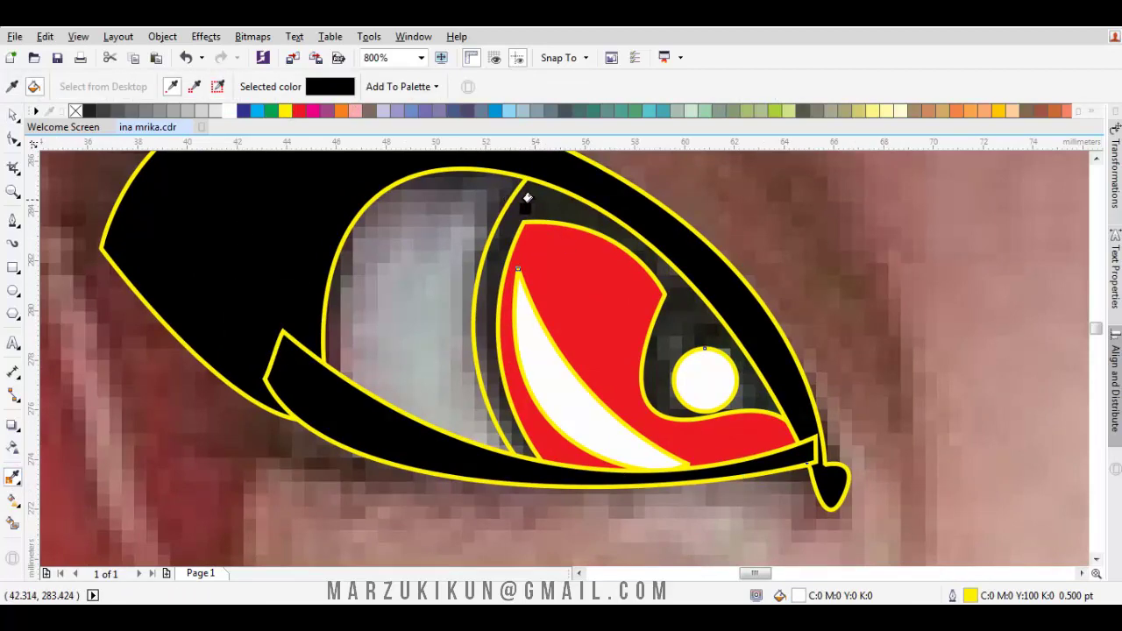
pyautogui.click(541, 205)
pyautogui.press('space')
# Apply linear transparency to the white crescent and the red iris shape, fading them toward the upper inner part of the iris
pyautogui.moveTo(519, 244); pyautogui.dragTo(455, 263)
pyautogui.click(13, 448)
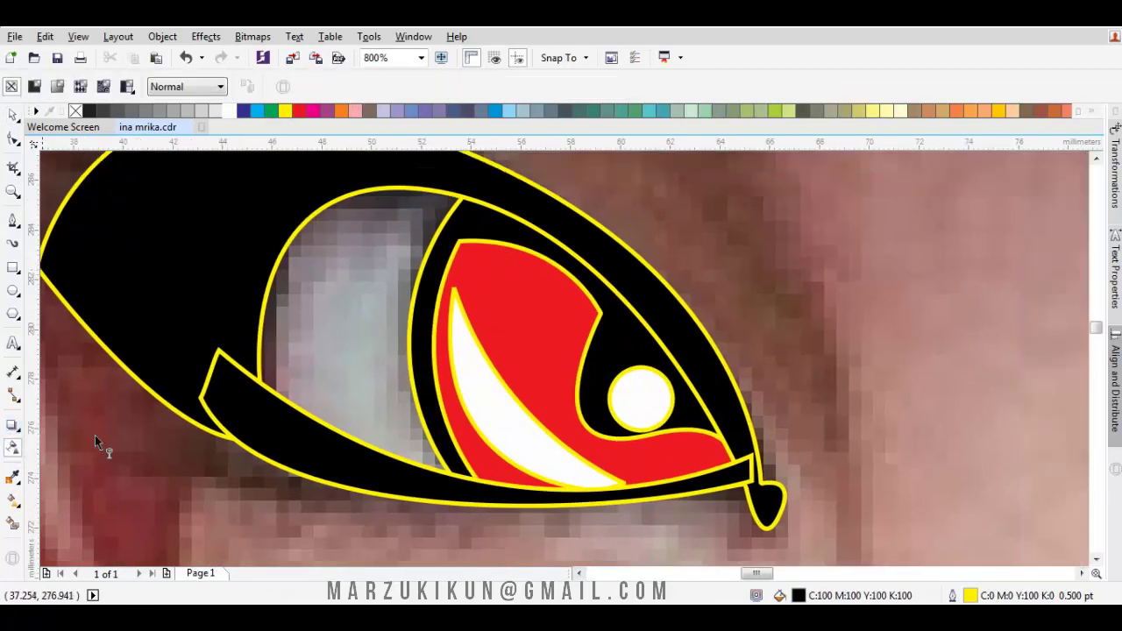
pyautogui.moveTo(507, 448); pyautogui.dragTo(558, 361)
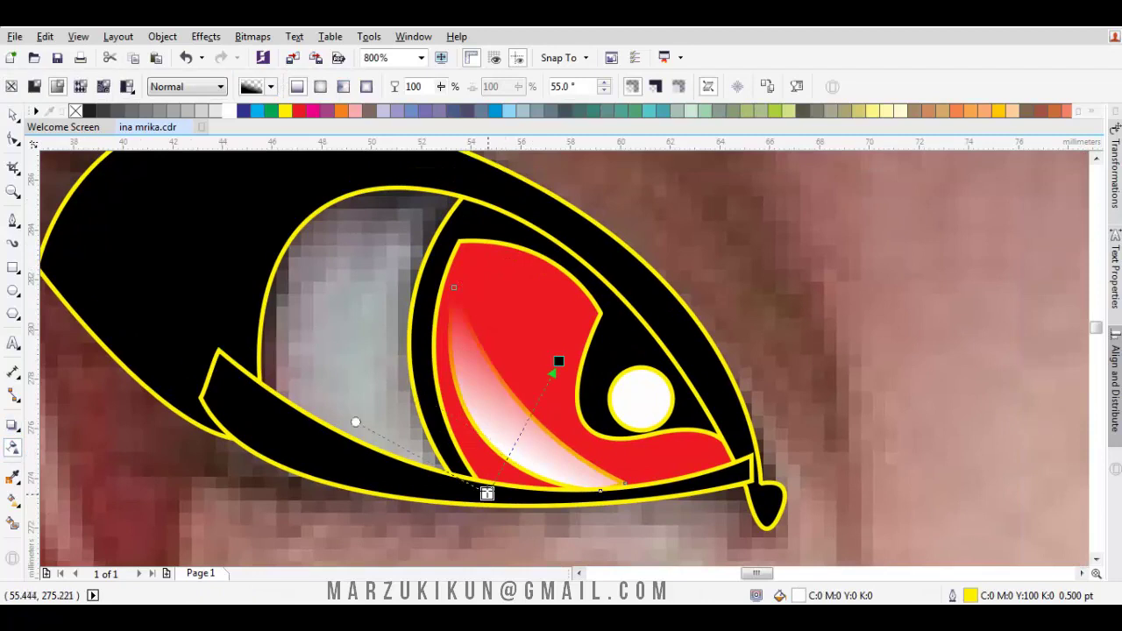
pyautogui.moveTo(543, 421); pyautogui.dragTo(594, 315)
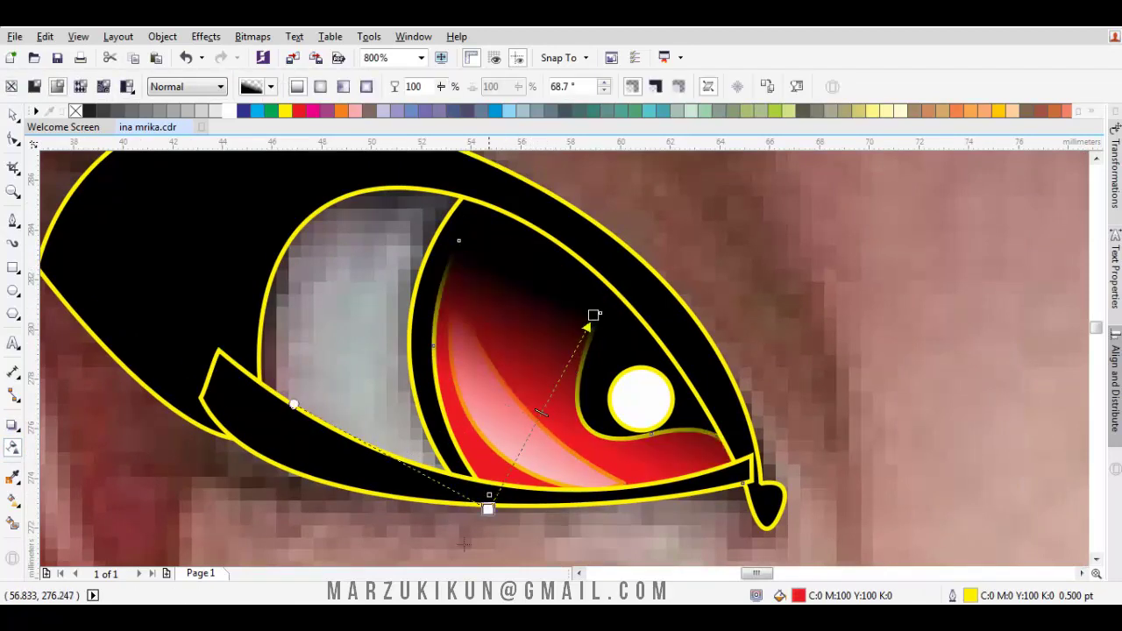
pyautogui.moveTo(488, 509); pyautogui.dragTo(440, 566)
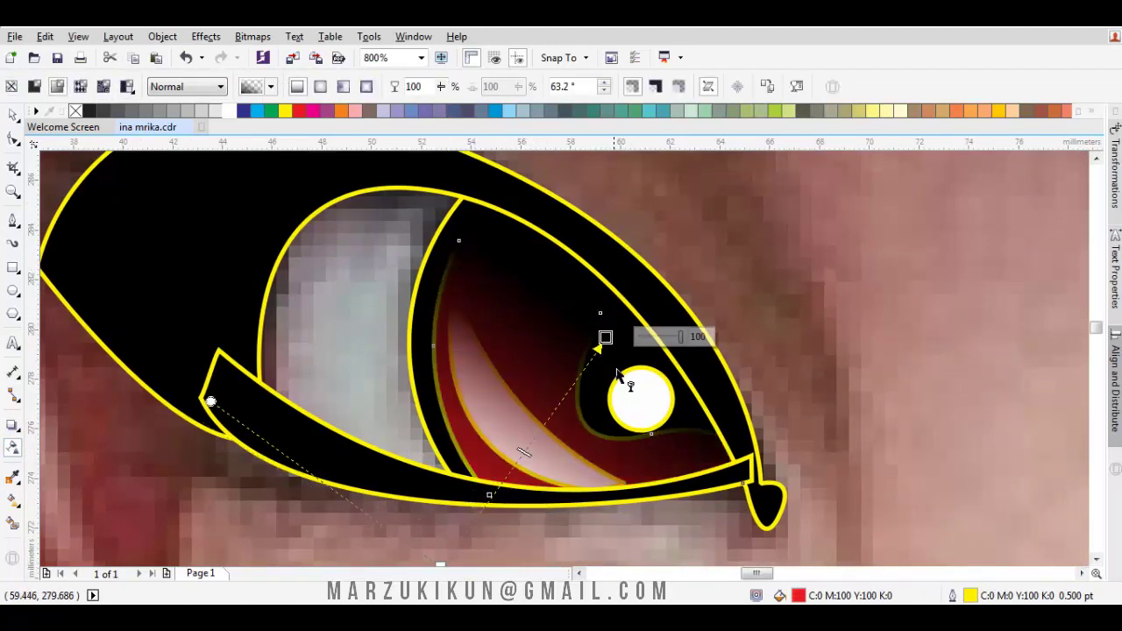
# Fade the reflection circle with linear transparency and soften the crescent by lengthening its transparency gradient well below the eye
pyautogui.click(641, 428)
pyautogui.moveTo(640, 429); pyautogui.dragTo(645, 373)
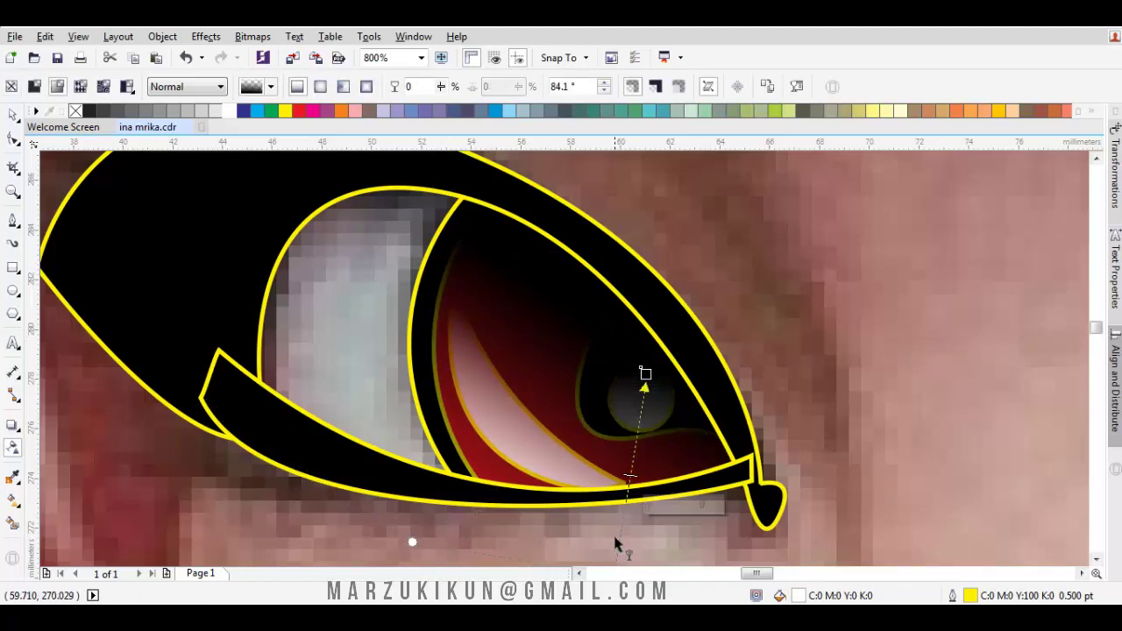
pyautogui.moveTo(488, 494)
pyautogui.mouseDown()
pyautogui.moveTo(558, 363)
pyautogui.moveTo(584, 384)
pyautogui.mouseUp()
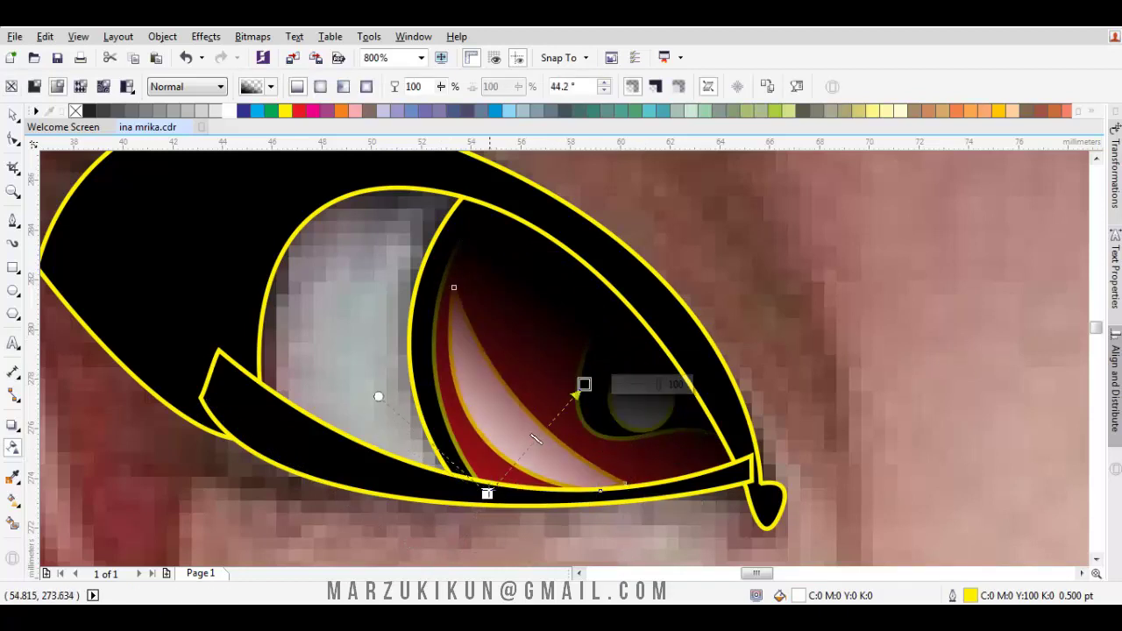
pyautogui.moveTo(488, 493); pyautogui.dragTo(368, 603)
pyautogui.press('space')
pyautogui.press('Escape')
# Remove the yellow outlines from all the traced shapes of both eyes
pyautogui.scroll(-2, 463, 406)
pyautogui.moveTo(605, 402); pyautogui.dragTo(554, 405)
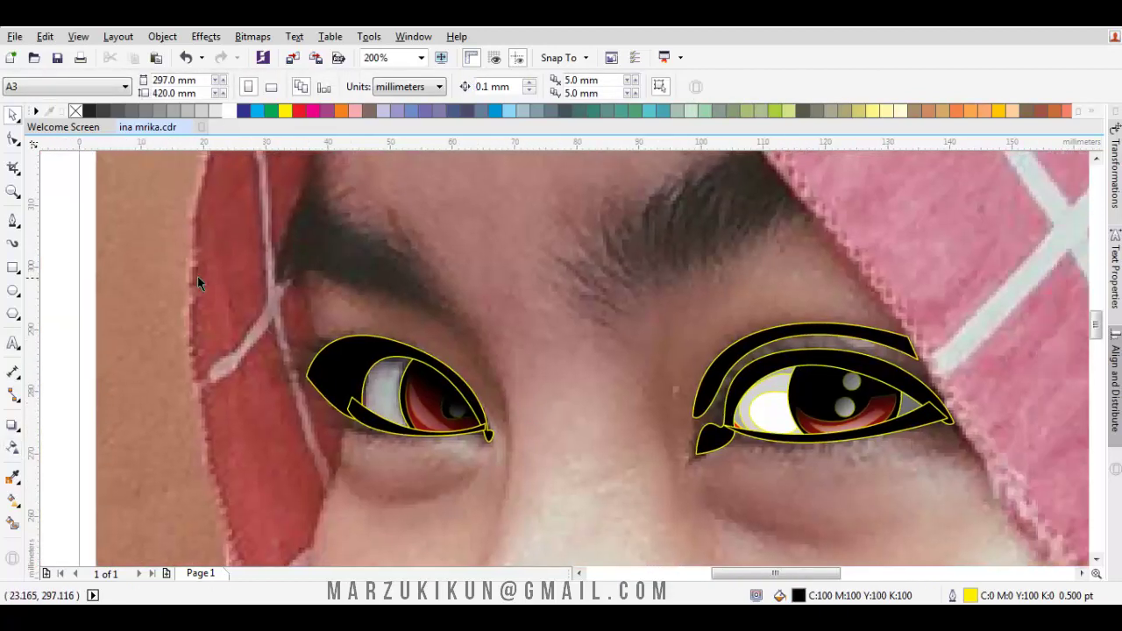
pyautogui.hotkey('ctrl', 'a')
pyautogui.rightClick(76, 111)
# Delete the portrait photo to check both eyes on the blank page, and undo the deletion
pyautogui.click(511, 283)
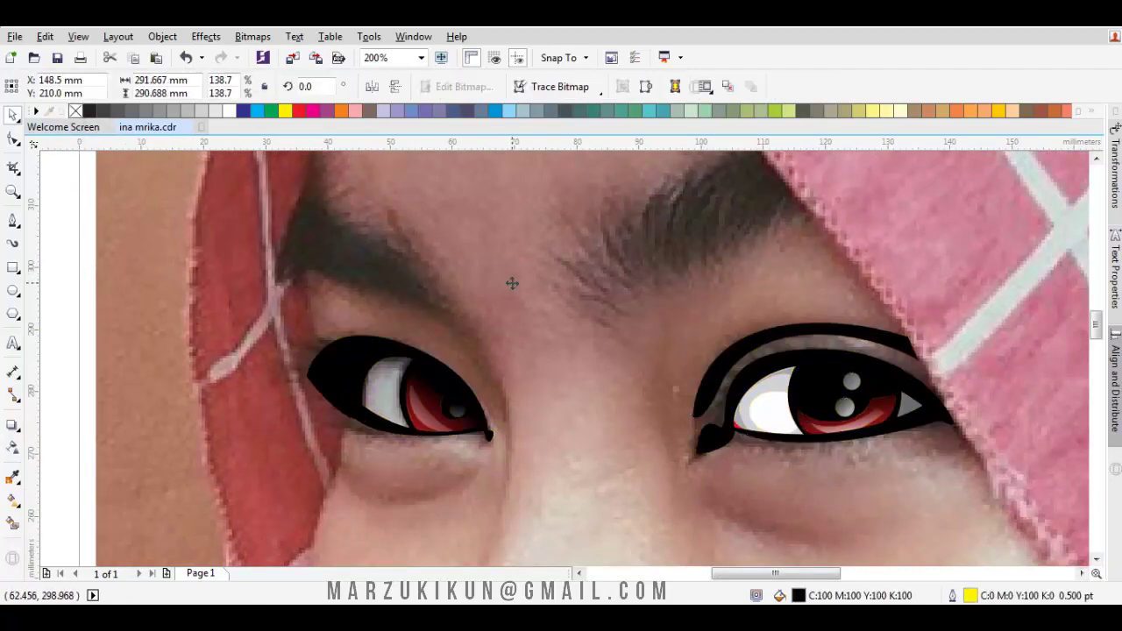
pyautogui.scroll(-2, 511, 283)
pyautogui.press('Delete')
pyautogui.scroll(1, 543, 302)
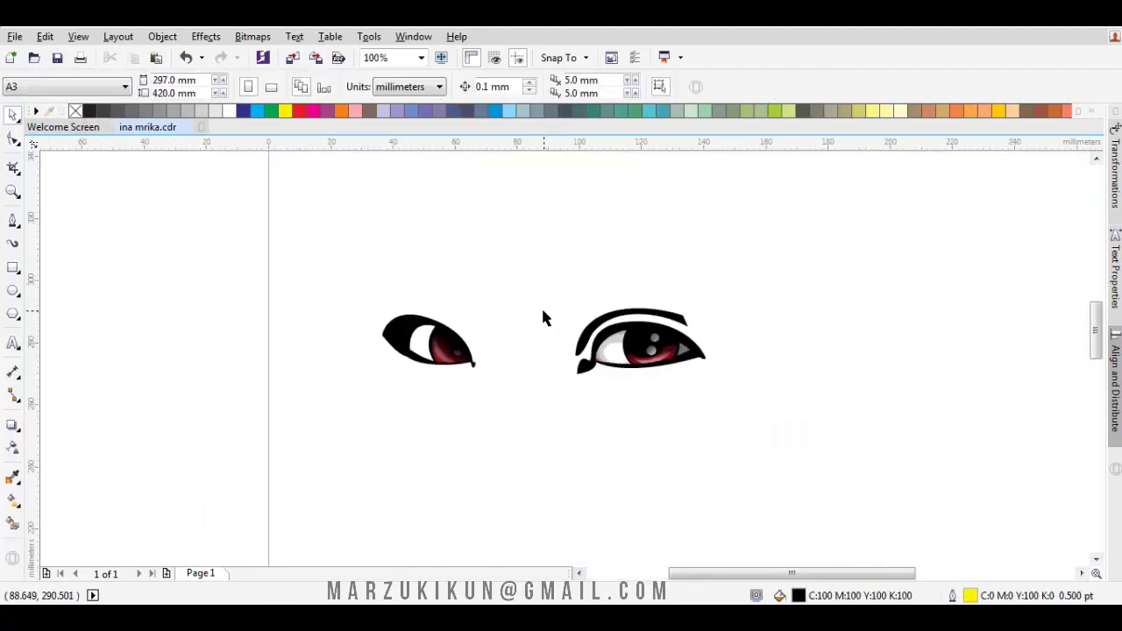
pyautogui.hotkey('ctrl', 'z')
# Draw a closed curve over the eye white and part of the iris, reshaping it to about 11.1 by 9.2 mm
pyautogui.scroll(3, 490, 347)
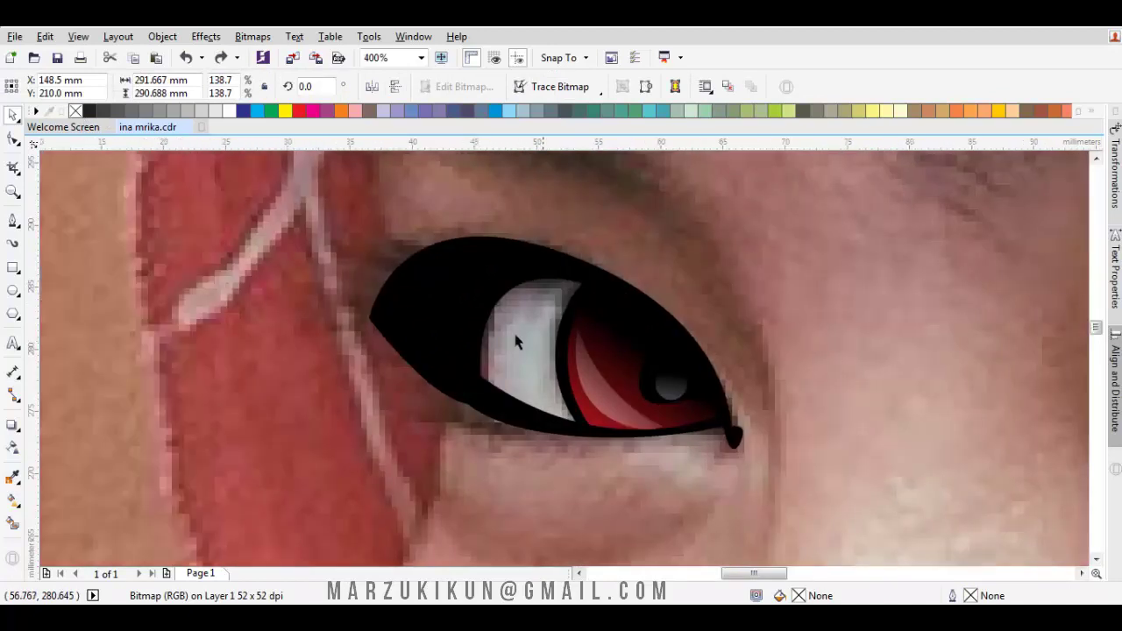
pyautogui.press('Escape')
pyautogui.scroll(2, 500, 350)
pyautogui.click(14, 224)
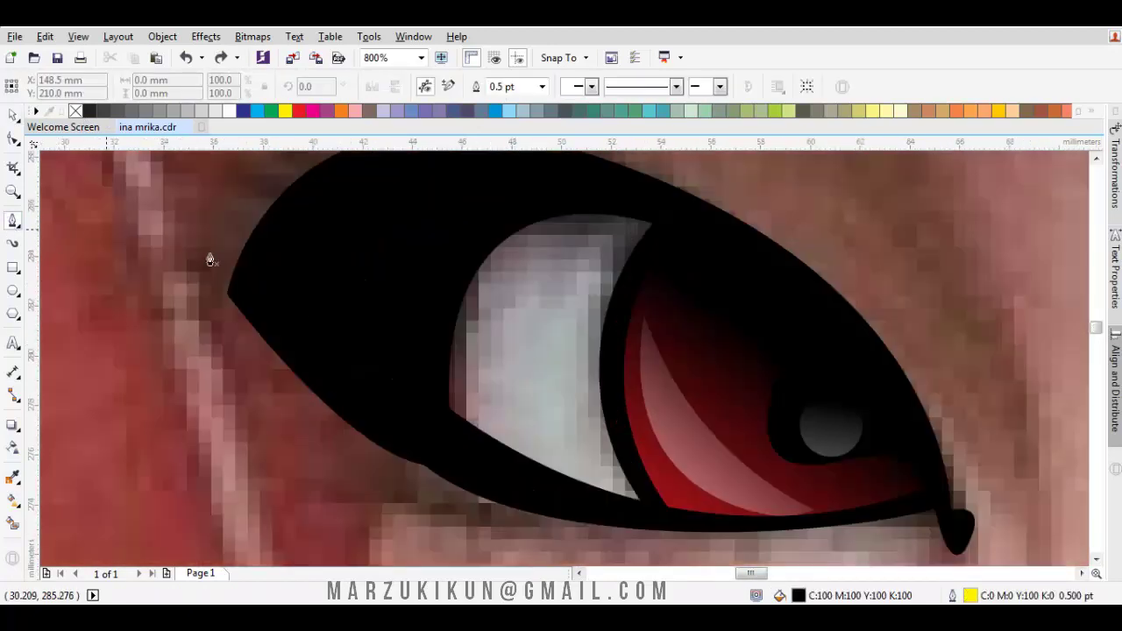
pyautogui.moveTo(658, 217); pyautogui.dragTo(642, 205)
pyautogui.moveTo(501, 319); pyautogui.dragTo(517, 458)
pyautogui.click(793, 407)
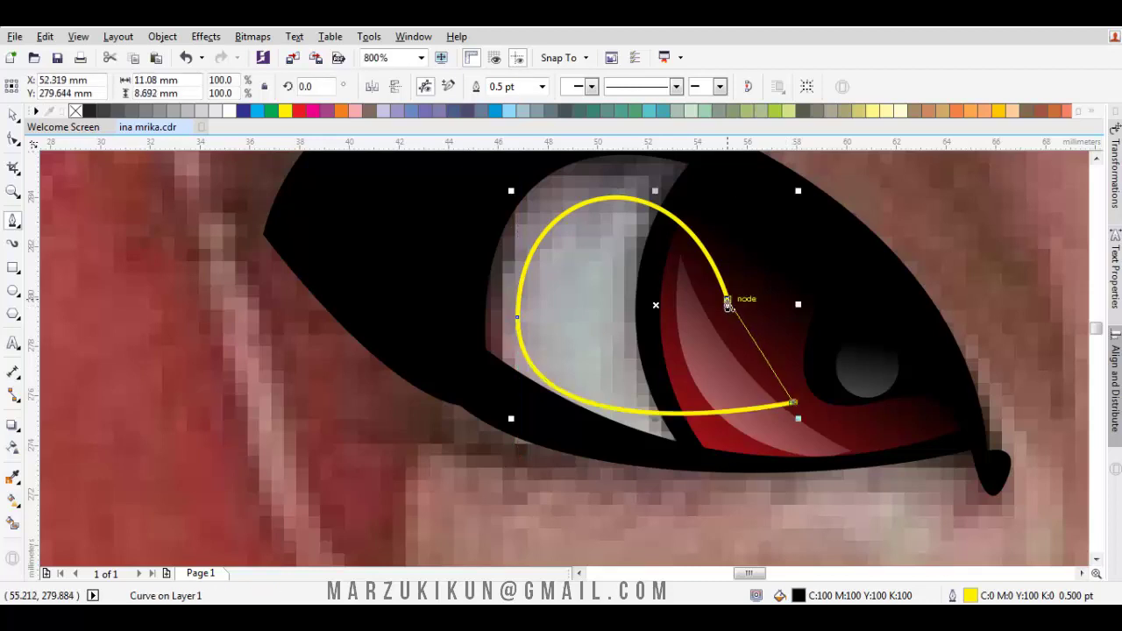
pyautogui.click(727, 303)
pyautogui.press('F10')
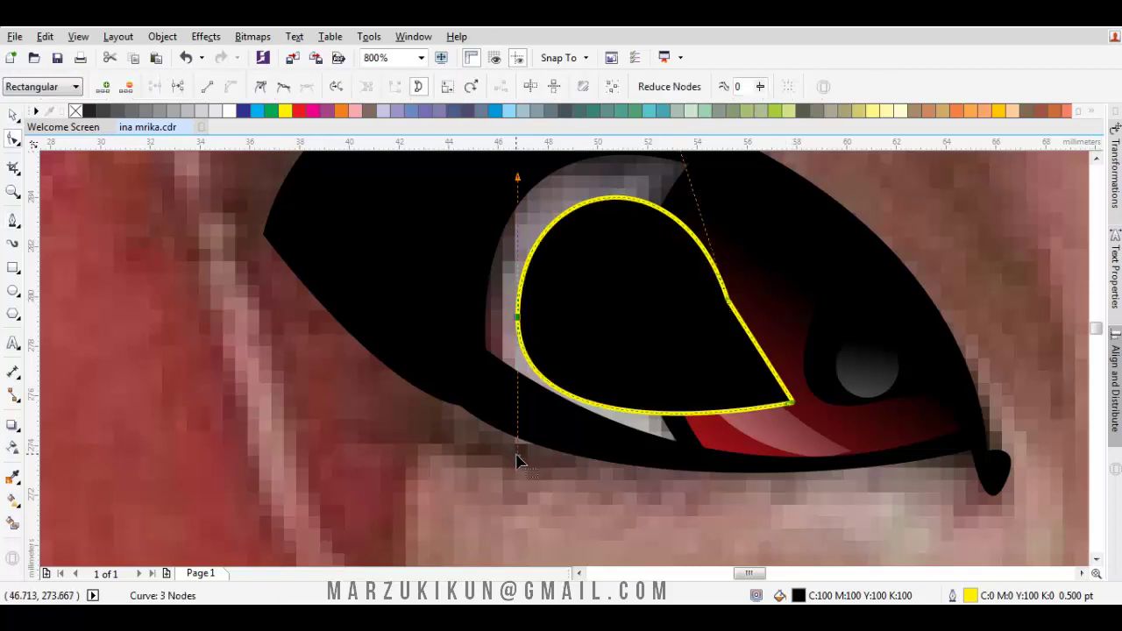
pyautogui.press('space')
# Stack the eye-white shape just in front of the photo, beneath the iris and lashes, and fill it with white
pyautogui.scroll(-2, 606, 316)
pyautogui.rightClick(606, 315)
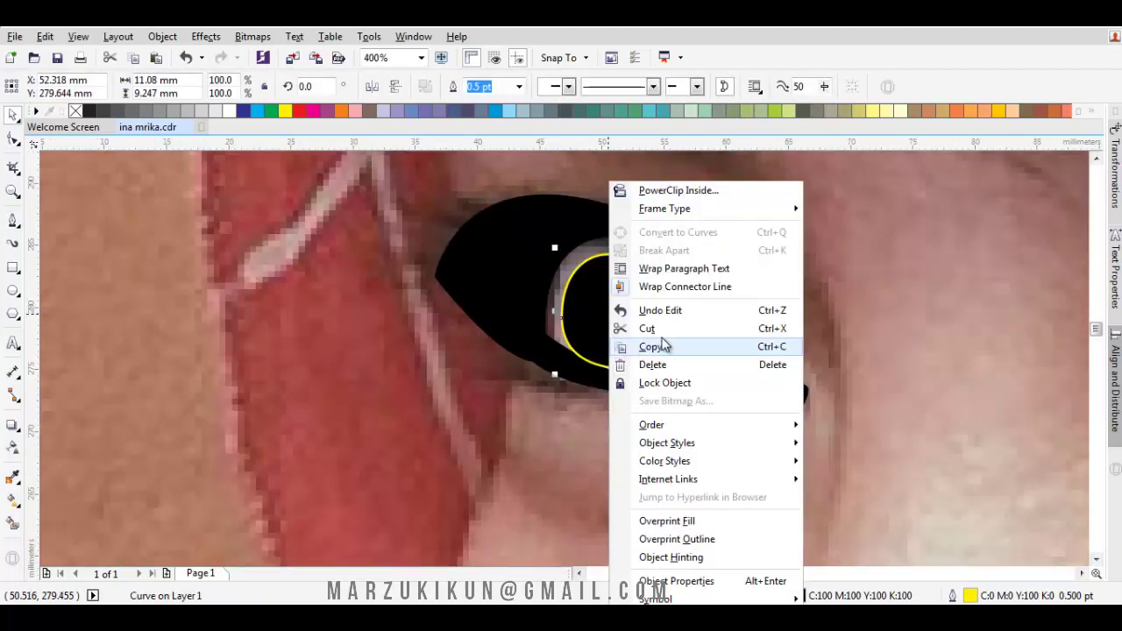
pyautogui.moveTo(666, 426)
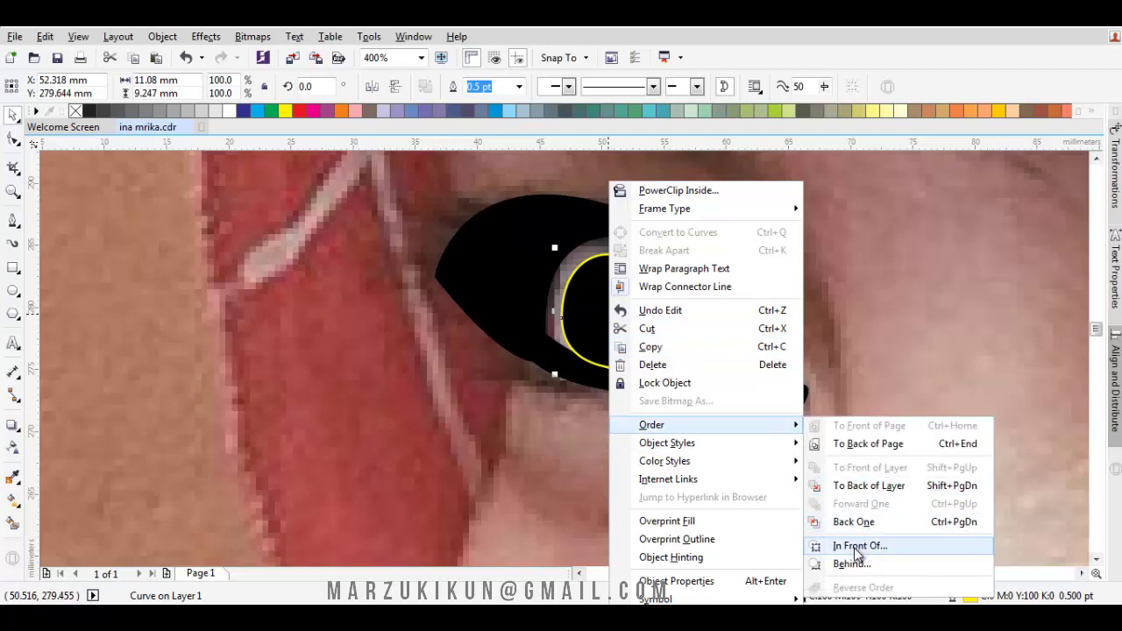
pyautogui.click(856, 547)
pyautogui.click(226, 111)
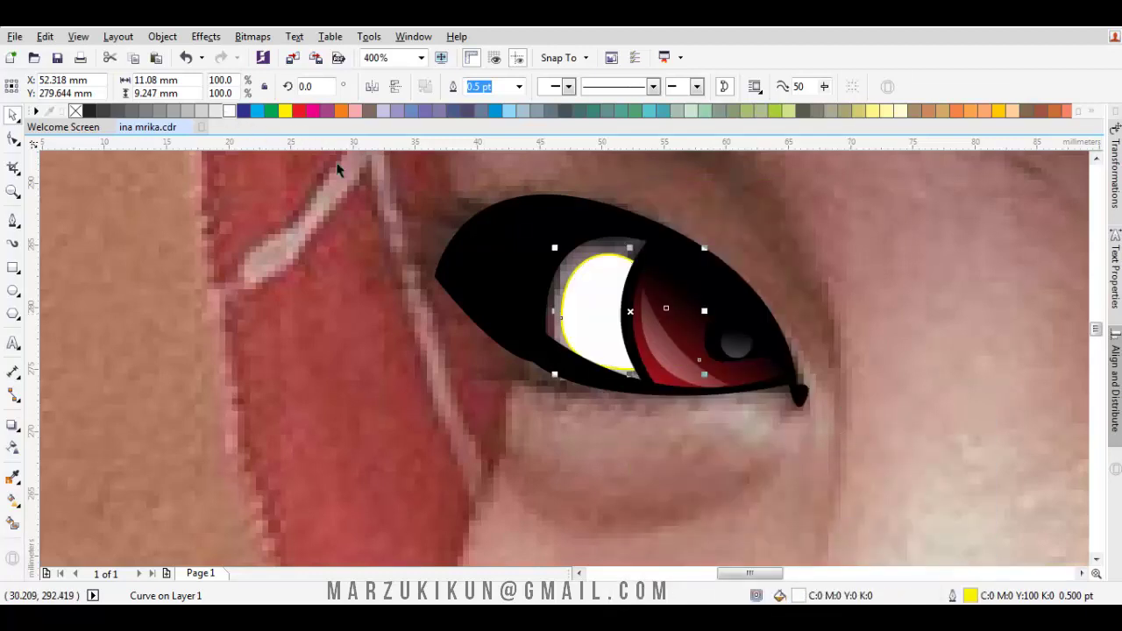
# Draw a larger closed curve about 10.2 by 11.2 mm around the white shape for the eye-white shading
pyautogui.scroll(2, 604, 266)
pyautogui.press('space')
pyautogui.press('space')
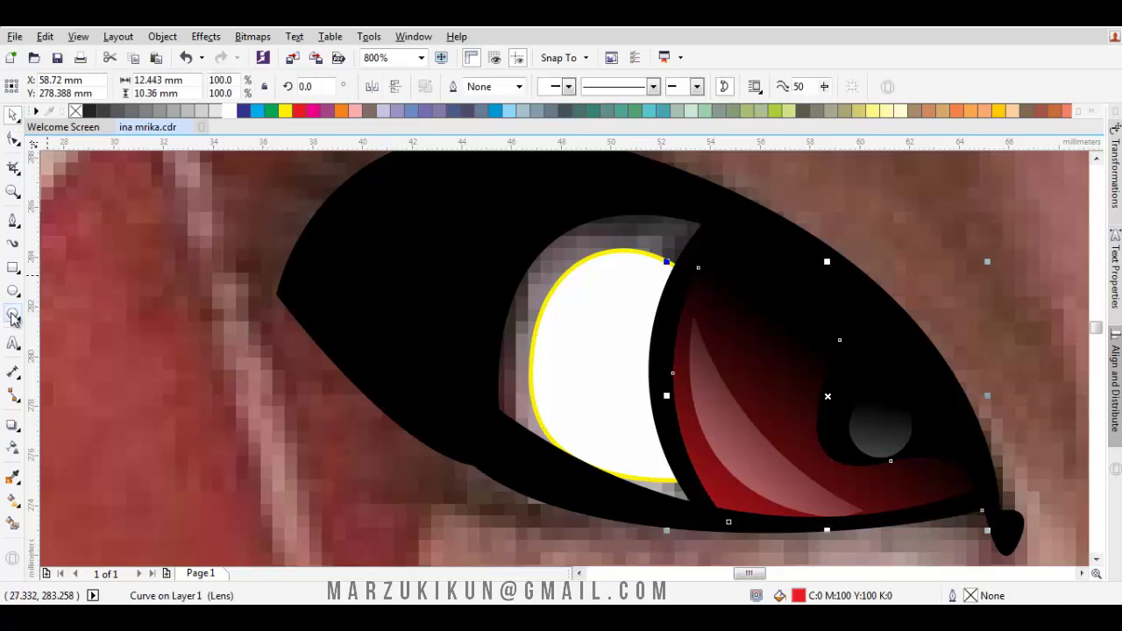
pyautogui.click(12, 223)
pyautogui.click(722, 332)
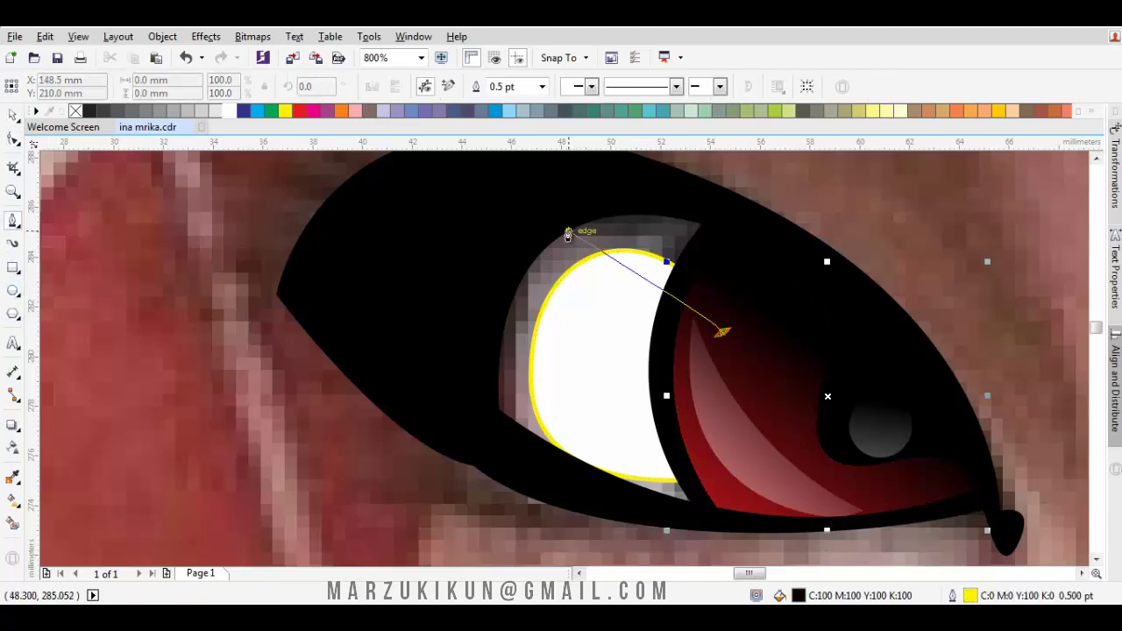
pyautogui.moveTo(570, 243); pyautogui.dragTo(422, 281)
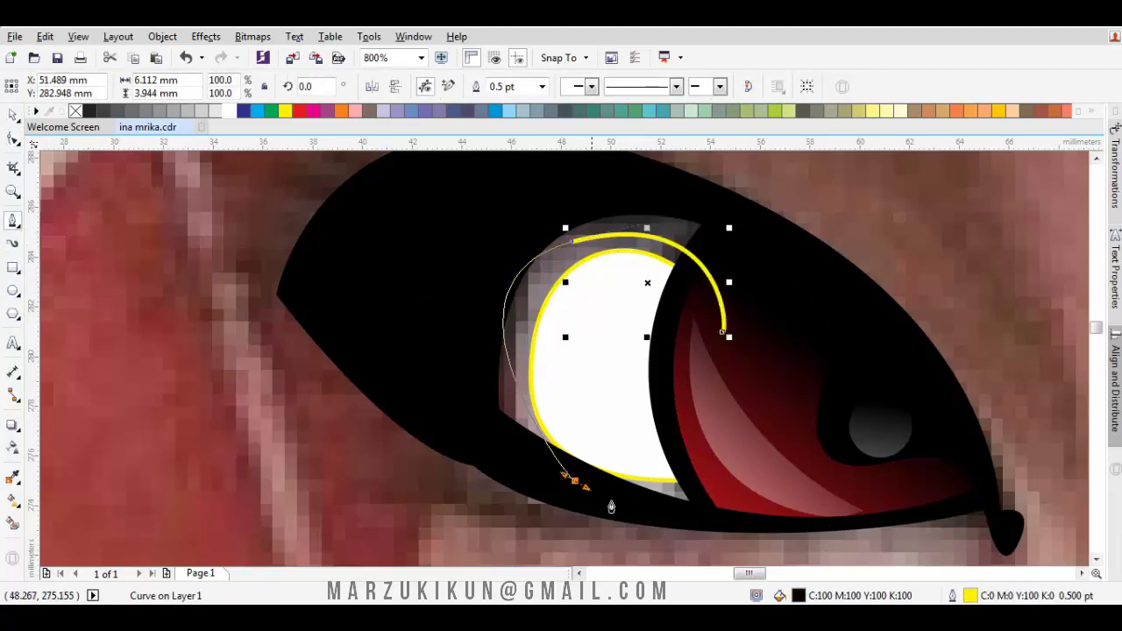
pyautogui.moveTo(611, 507); pyautogui.dragTo(614, 508)
pyautogui.click(743, 511)
pyautogui.click(721, 331)
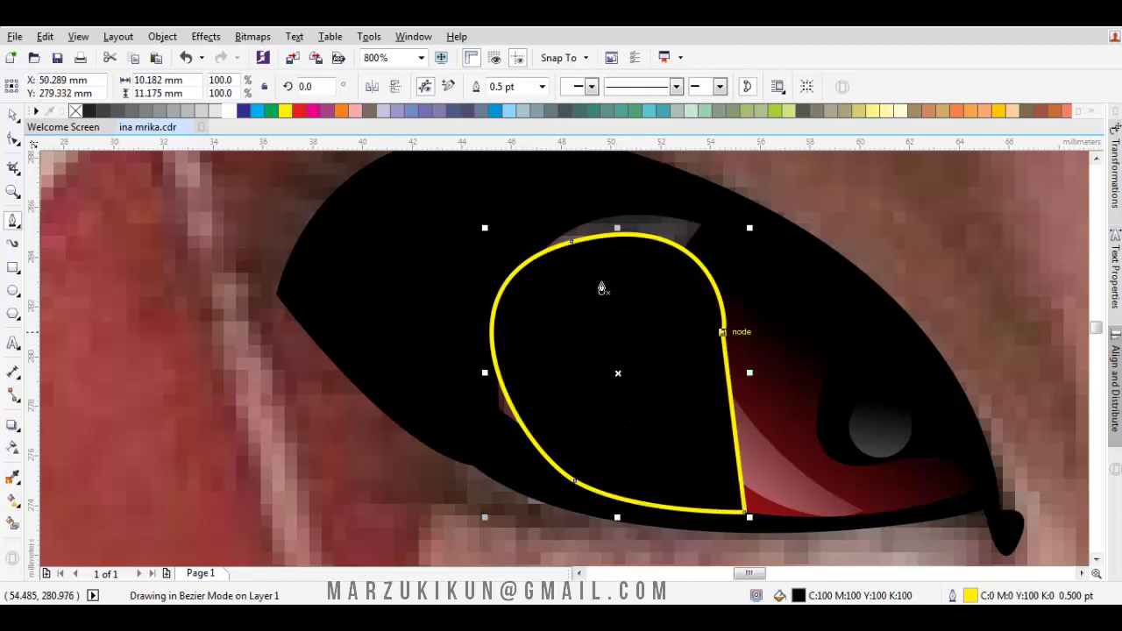
# Stack the larger curve behind the white shape, just in front of the photo, and fill it with 20% black
pyautogui.click(229, 111)
pyautogui.rightClick(664, 369)
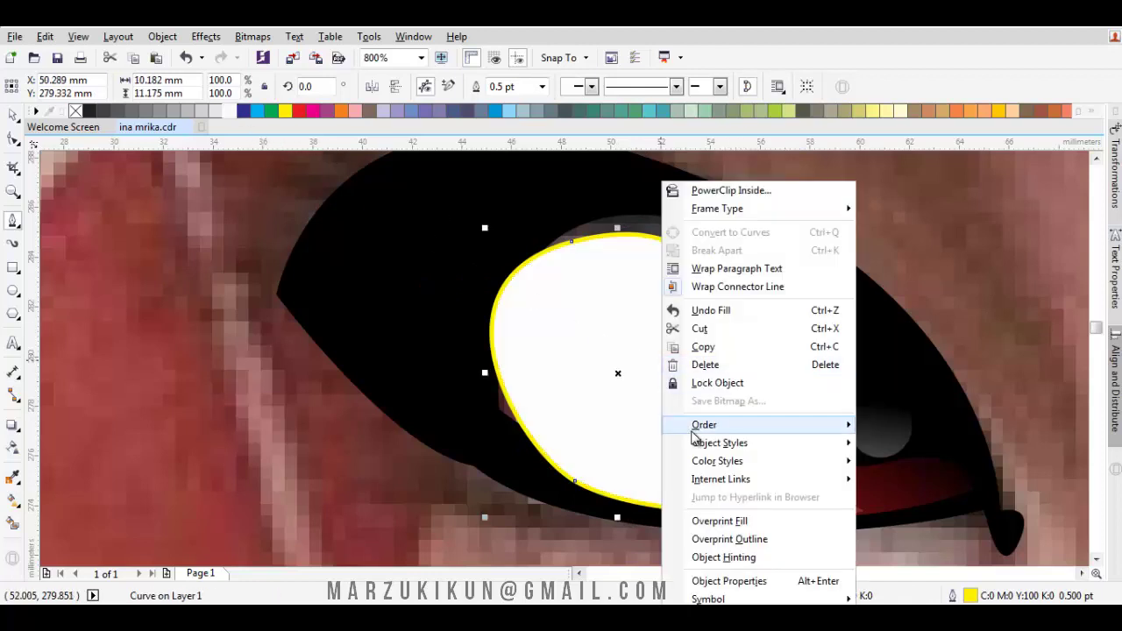
pyautogui.moveTo(699, 429)
pyautogui.click(917, 546)
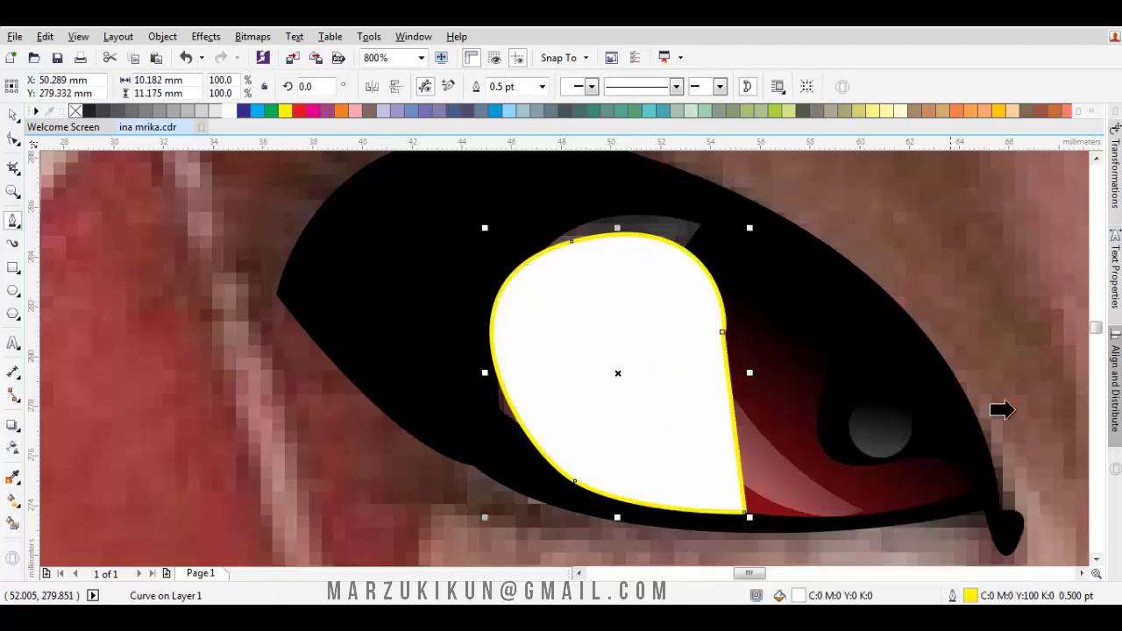
pyautogui.click(1043, 321)
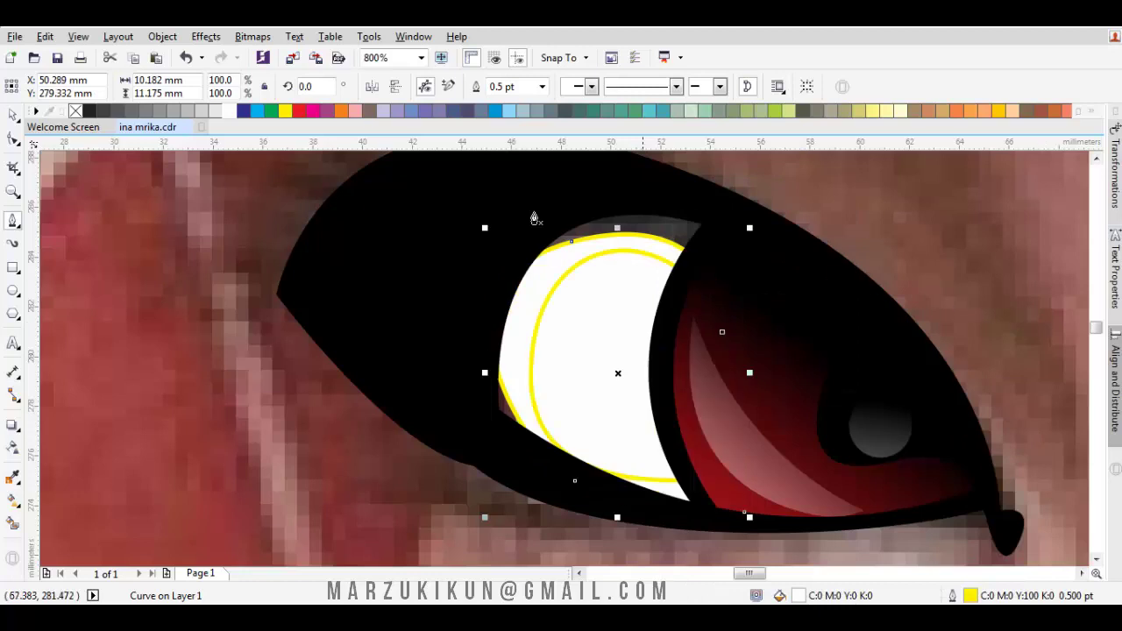
pyautogui.click(202, 114)
# Reshape the 20% black shading curve of the left eye by moving its upper node inward along the eye white
pyautogui.hscroll(1, 606, 306)
pyautogui.press('F10')
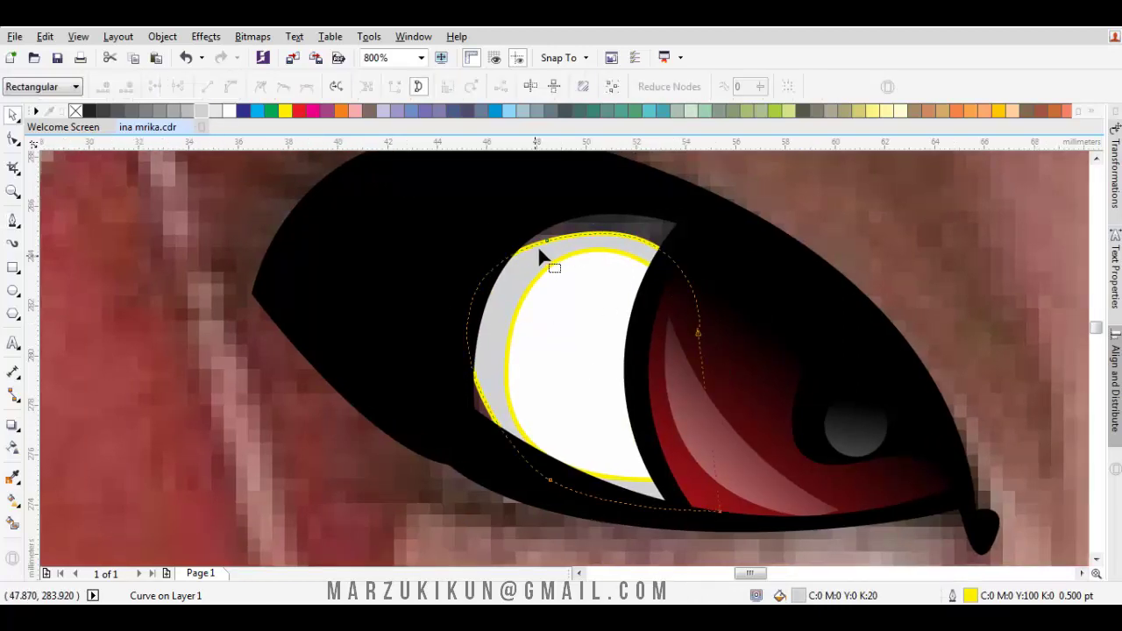
pyautogui.moveTo(547, 250); pyautogui.dragTo(578, 243)
pyautogui.hotkey('ctrl', 'z')
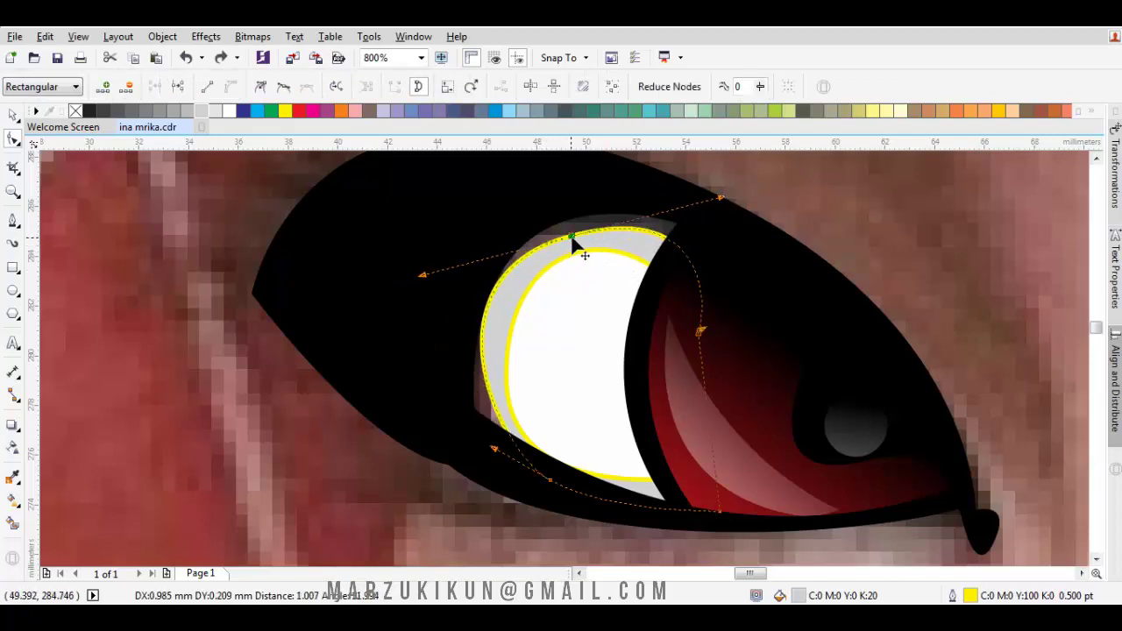
# Draw a closed curve about 12.4 by 12.5 mm around the eye white and its light grey shading
pyautogui.press('space')
pyautogui.click(701, 293)
pyautogui.moveTo(611, 204); pyautogui.dragTo(463, 208)
pyautogui.moveTo(450, 408); pyautogui.dragTo(474, 517)
pyautogui.click(751, 515)
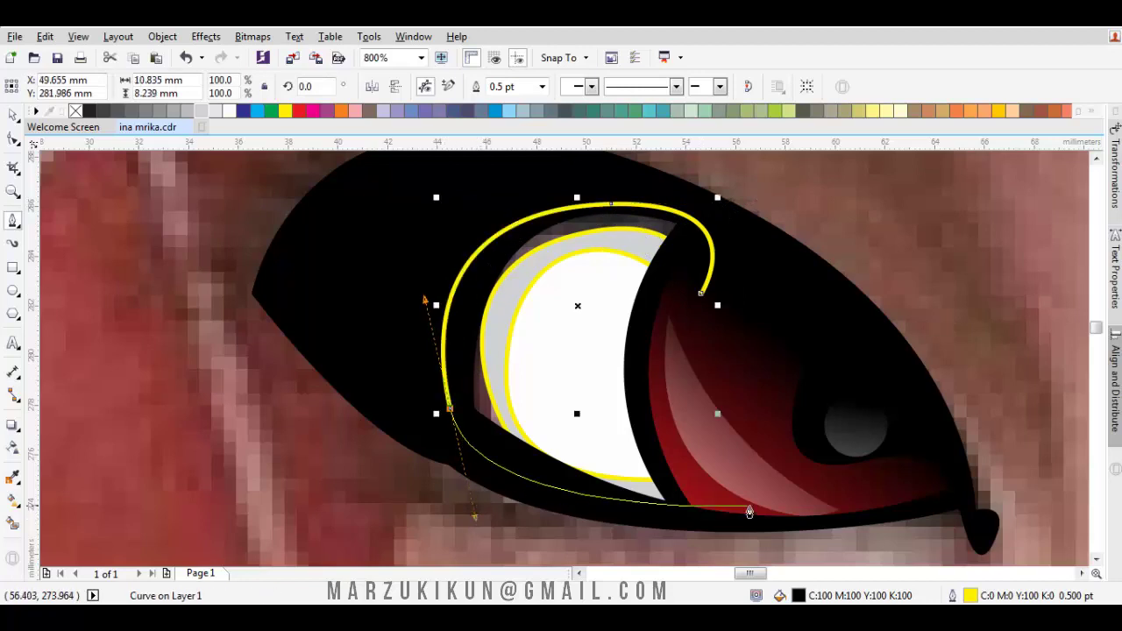
pyautogui.click(701, 293)
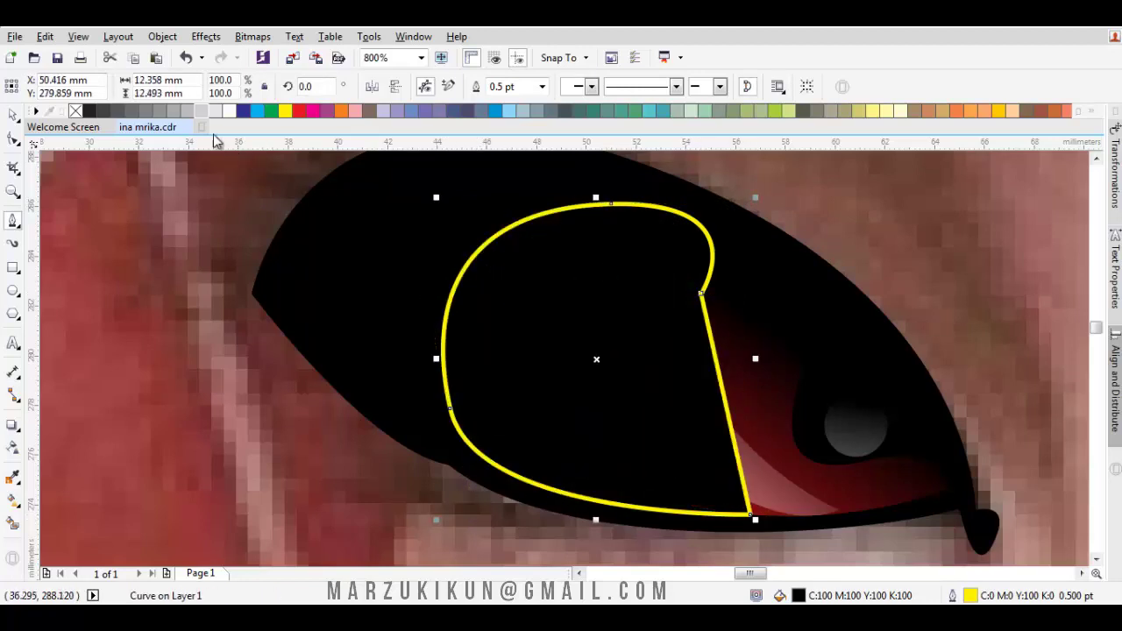
# Fill the new curve with 40% black and stack it just in front of the photo, behind the other eye shapes
pyautogui.click(182, 110)
pyautogui.rightClick(561, 306)
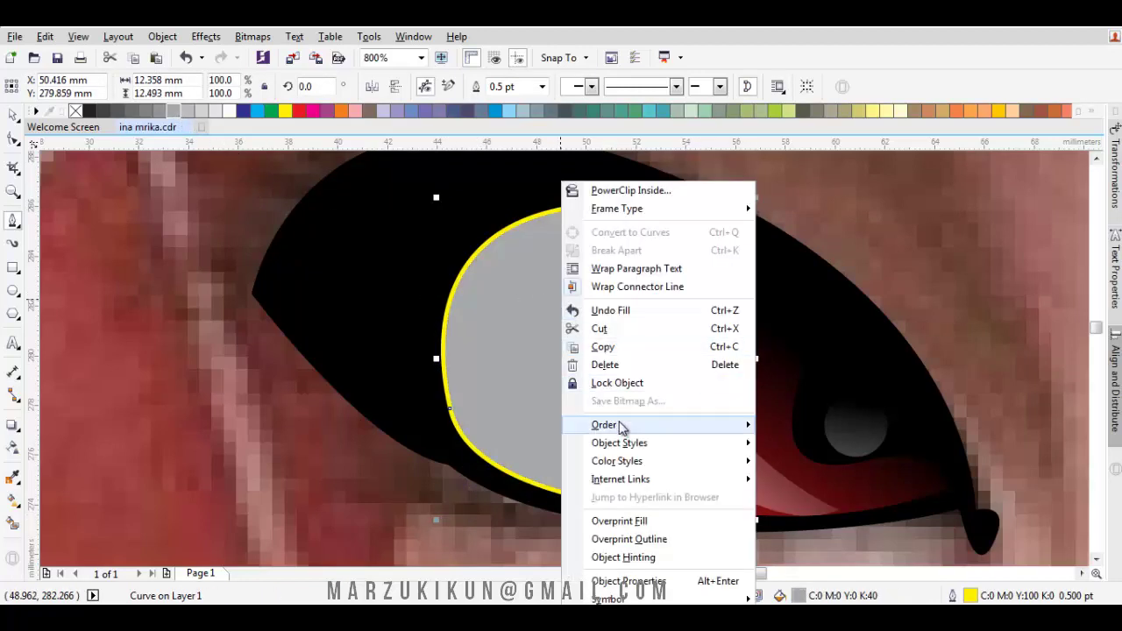
pyautogui.moveTo(620, 427)
pyautogui.click(804, 544)
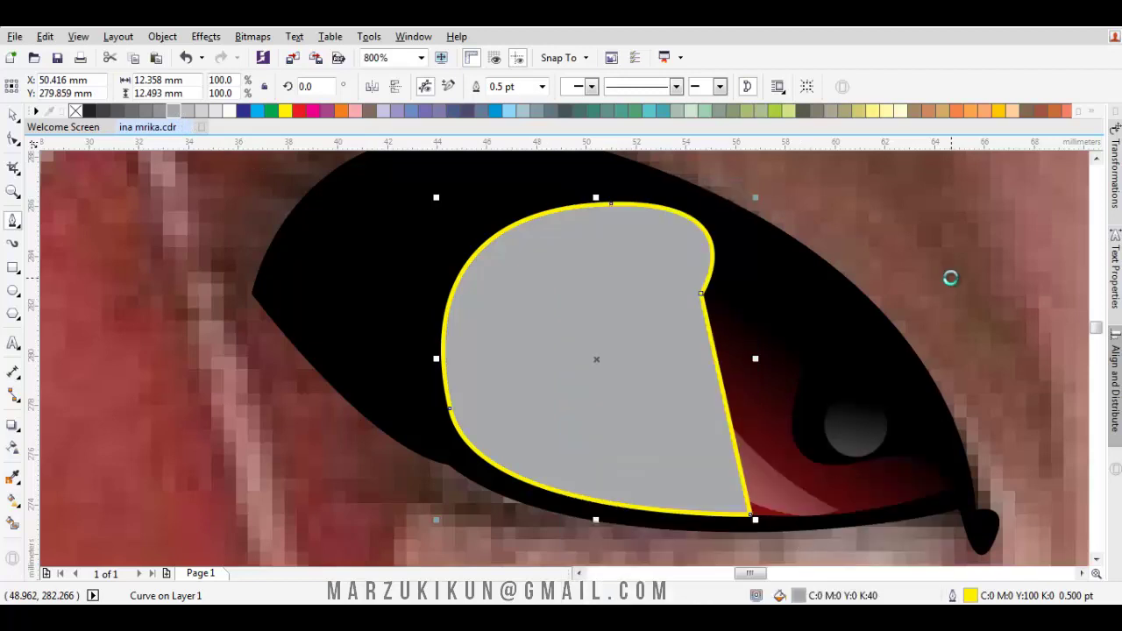
pyautogui.press('space')
pyautogui.press('Escape')
pyautogui.scroll(-2, 943, 280)
pyautogui.moveTo(943, 280); pyautogui.dragTo(799, 342)
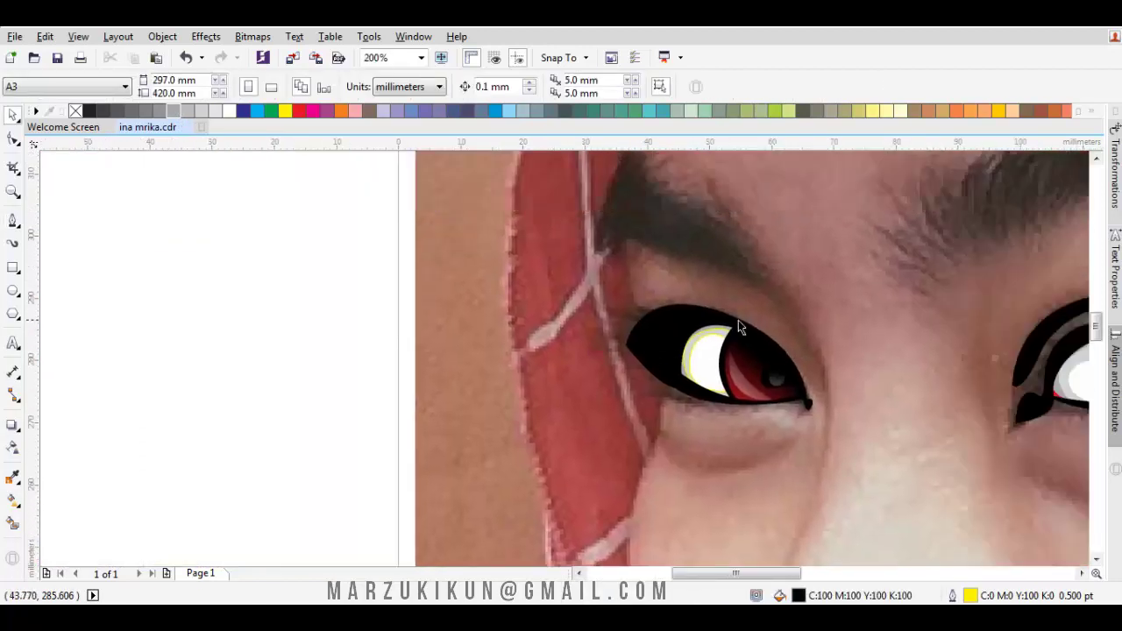
# Trace the left eyebrow with a closed curve about 30.3 by 23.9 mm, ending in a point toward the nose
pyautogui.moveTo(738, 321); pyautogui.dragTo(609, 399)
pyautogui.scroll(1, 603, 328)
pyautogui.press('space')
pyautogui.moveTo(676, 419); pyautogui.dragTo(645, 387)
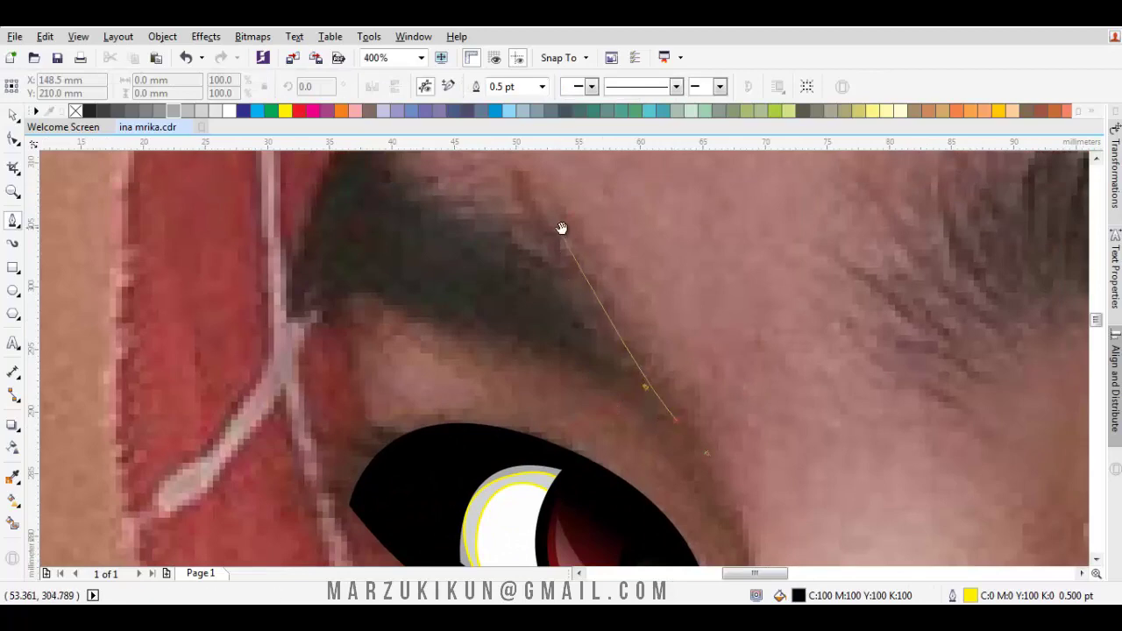
pyautogui.click(612, 286)
pyautogui.moveTo(513, 259); pyautogui.dragTo(410, 188)
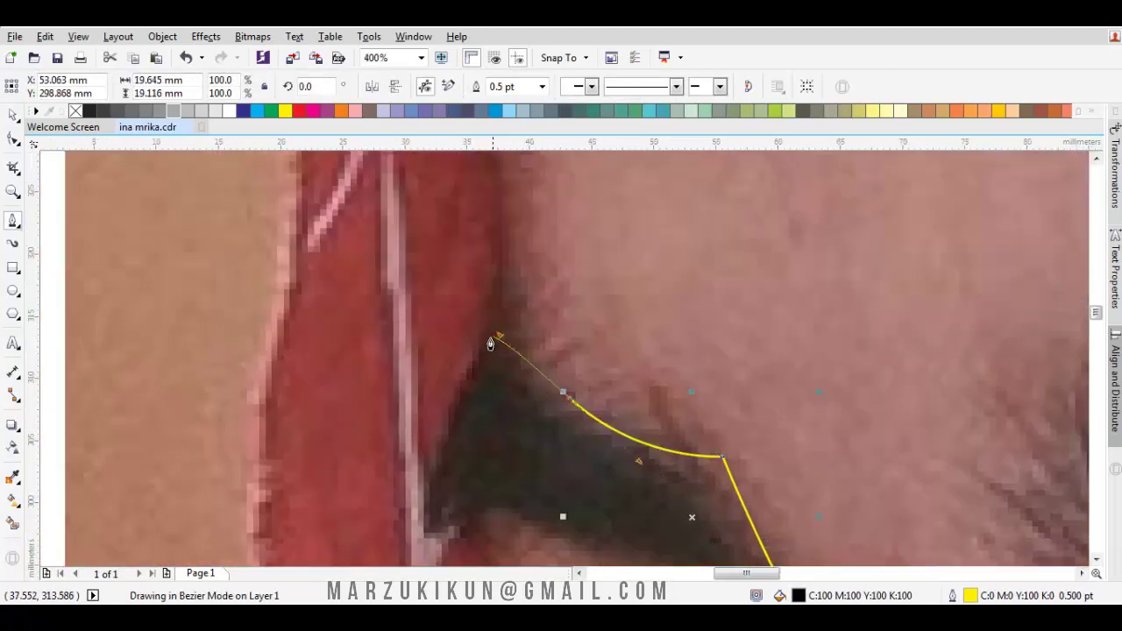
pyautogui.click(492, 340)
pyautogui.moveTo(483, 325); pyautogui.dragTo(493, 384)
pyautogui.hotkey('ctrl', 'z')
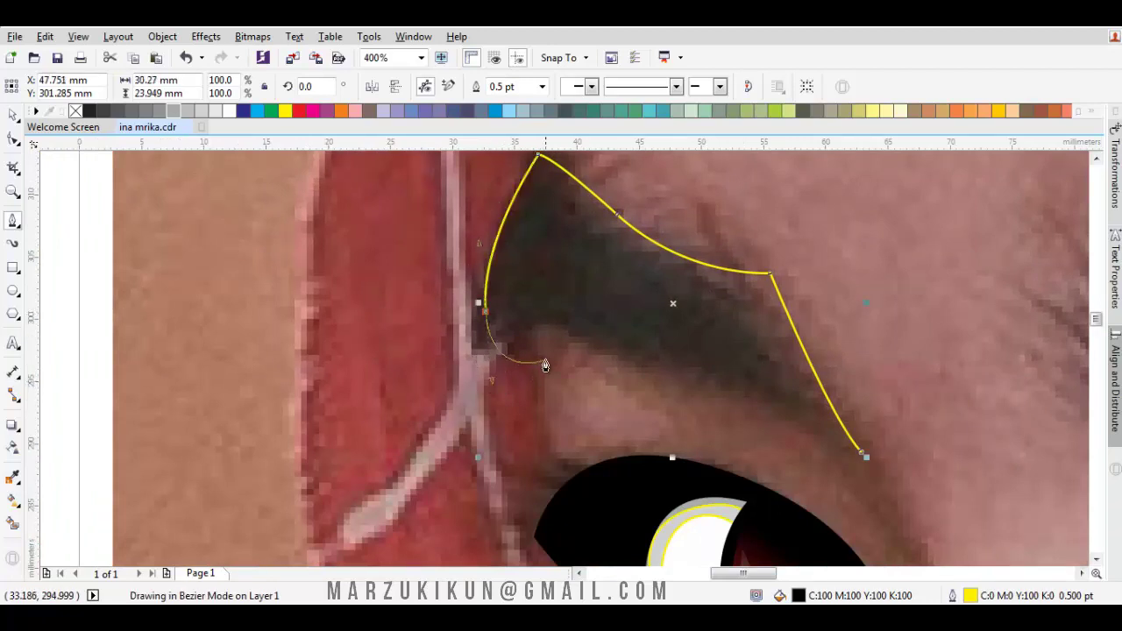
pyautogui.click(545, 361)
pyautogui.moveTo(665, 369); pyautogui.dragTo(794, 455)
pyautogui.click(806, 419)
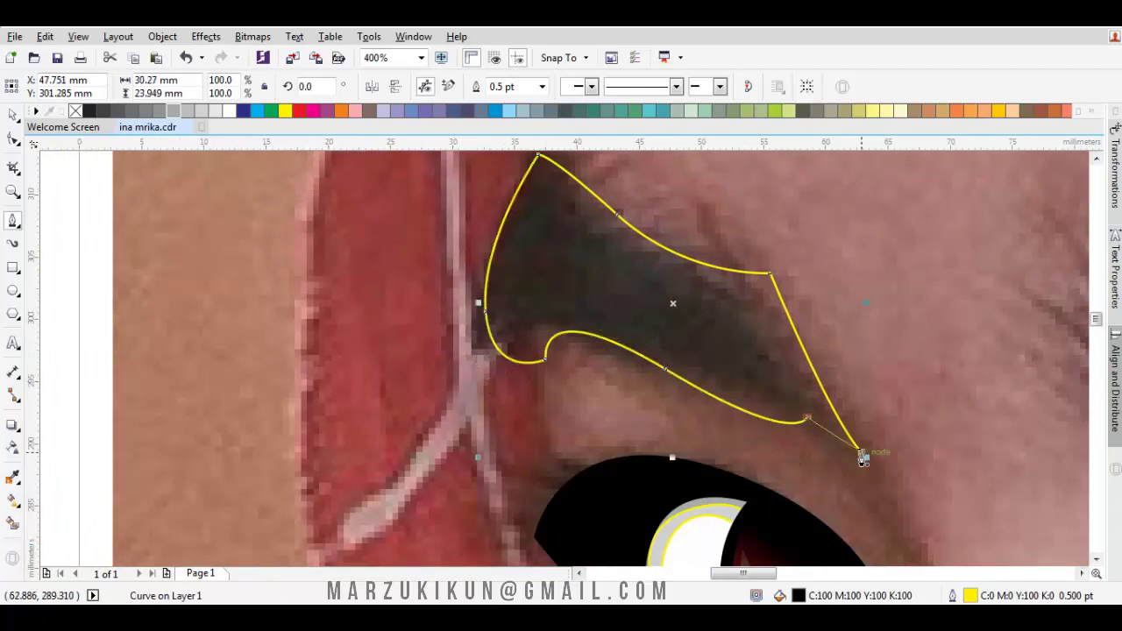
pyautogui.click(864, 455)
# Trace the upper edge, the scarf-side edge and the start of the lower edge of the right eyebrow, about 36.4 by 25.8 mm
pyautogui.moveTo(956, 370); pyautogui.dragTo(433, 406)
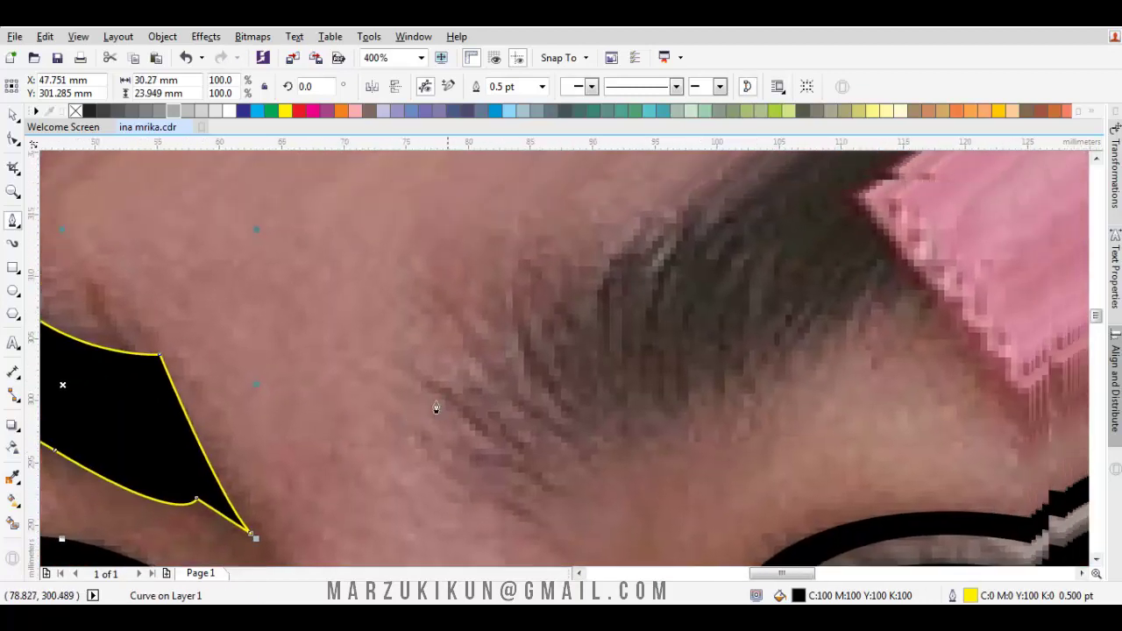
pyautogui.moveTo(473, 457); pyautogui.dragTo(404, 265)
pyautogui.moveTo(797, 175); pyautogui.dragTo(684, 314)
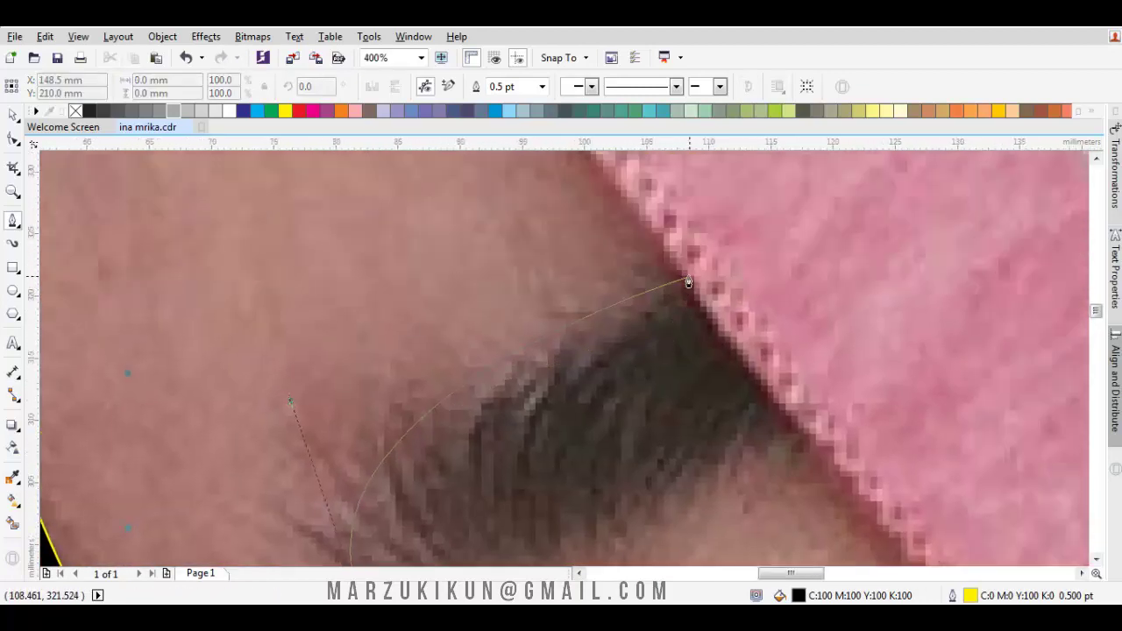
pyautogui.click(687, 275)
pyautogui.moveTo(793, 428); pyautogui.dragTo(717, 313)
pyautogui.click(730, 320)
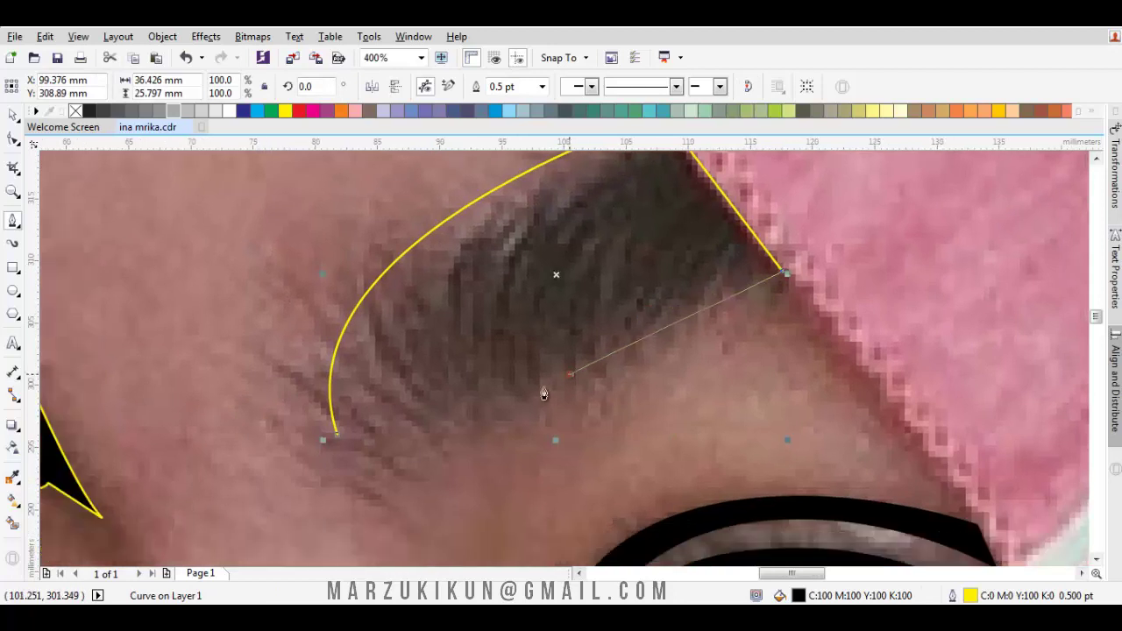
pyautogui.click(517, 414)
pyautogui.click(383, 485)
pyautogui.click(361, 367)
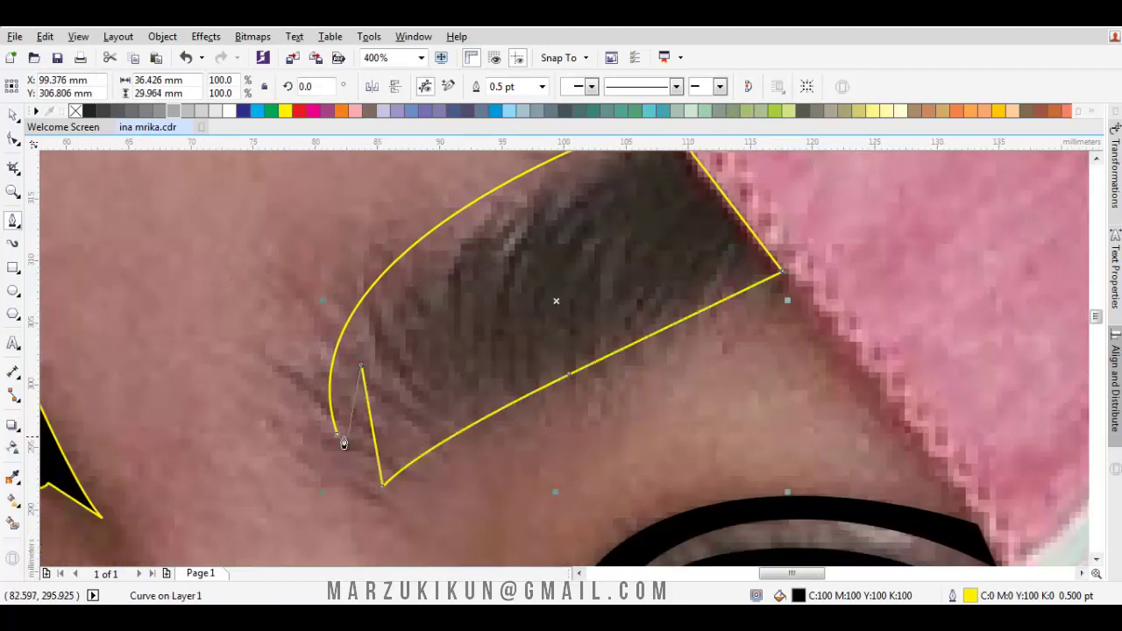
pyautogui.click(338, 429)
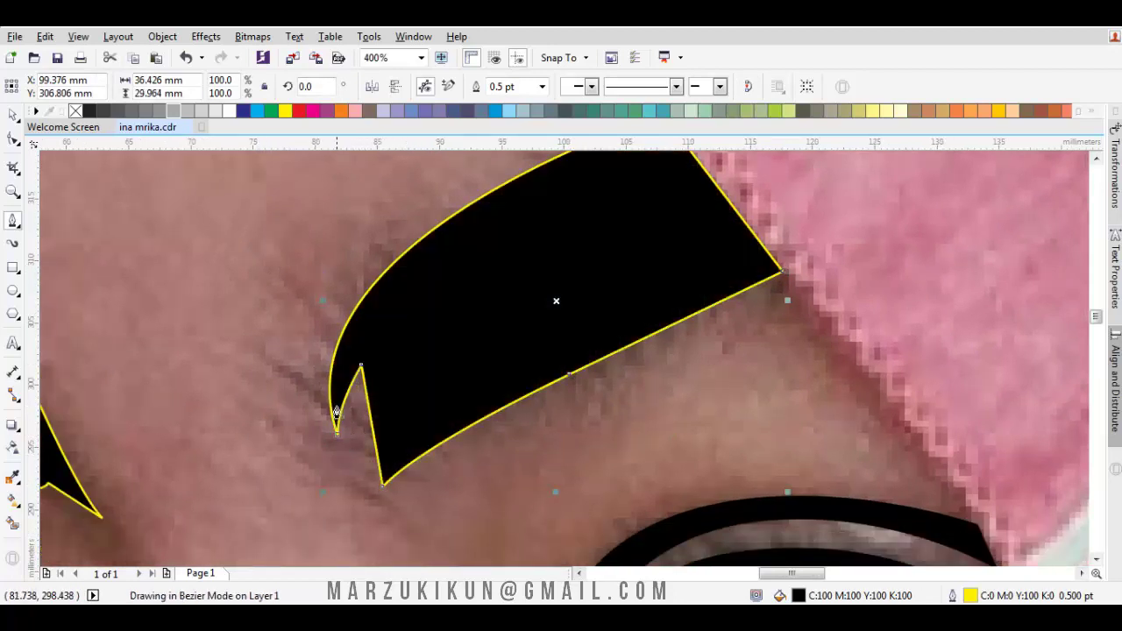
pyautogui.press('F10')
pyautogui.moveTo(340, 443)
pyautogui.mouseDown()
pyautogui.moveTo(350, 453)
pyautogui.moveTo(347, 440)
pyautogui.mouseUp()
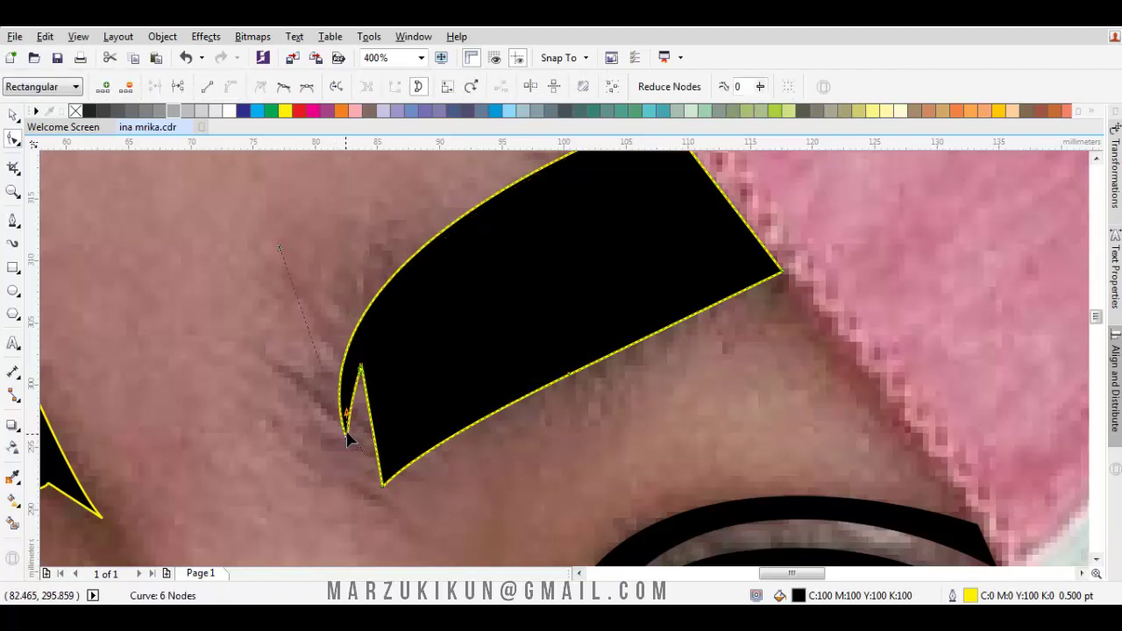
pyautogui.press('space')
pyautogui.press('Escape')
pyautogui.scroll(-1, 391, 383)
pyautogui.moveTo(391, 383); pyautogui.dragTo(438, 366)
pyautogui.scroll(1, 438, 367)
pyautogui.press('F5')
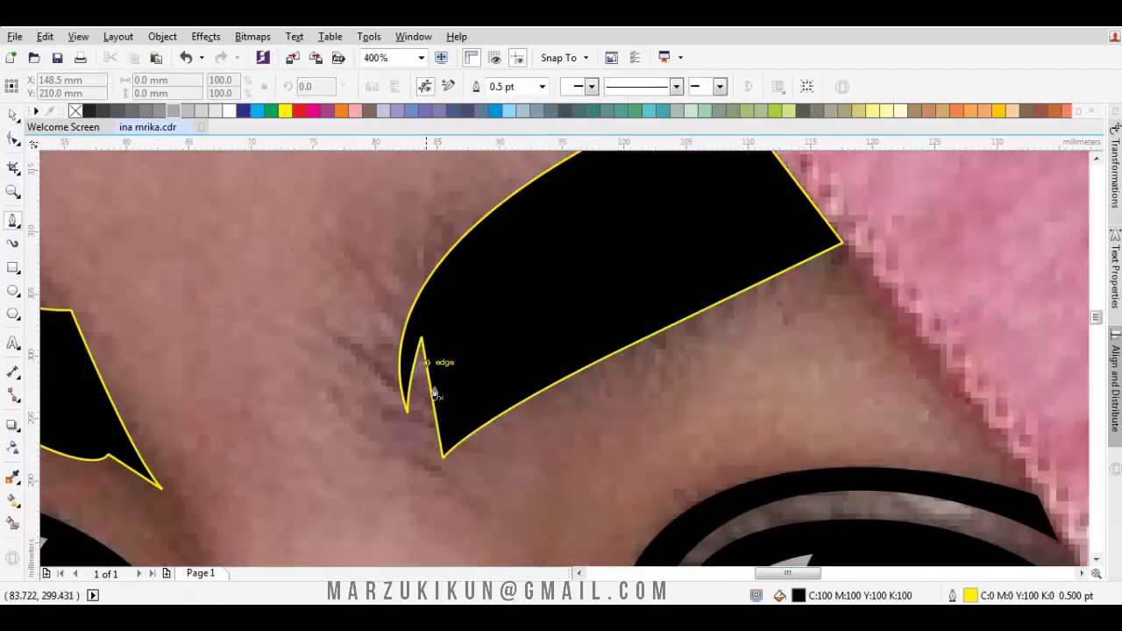
pyautogui.hotkey('ctrl', 'z')
pyautogui.hotkey('ctrl', 'z')
pyautogui.hotkey('ctrl', 'z')
pyautogui.hotkey('ctrl', 'z')
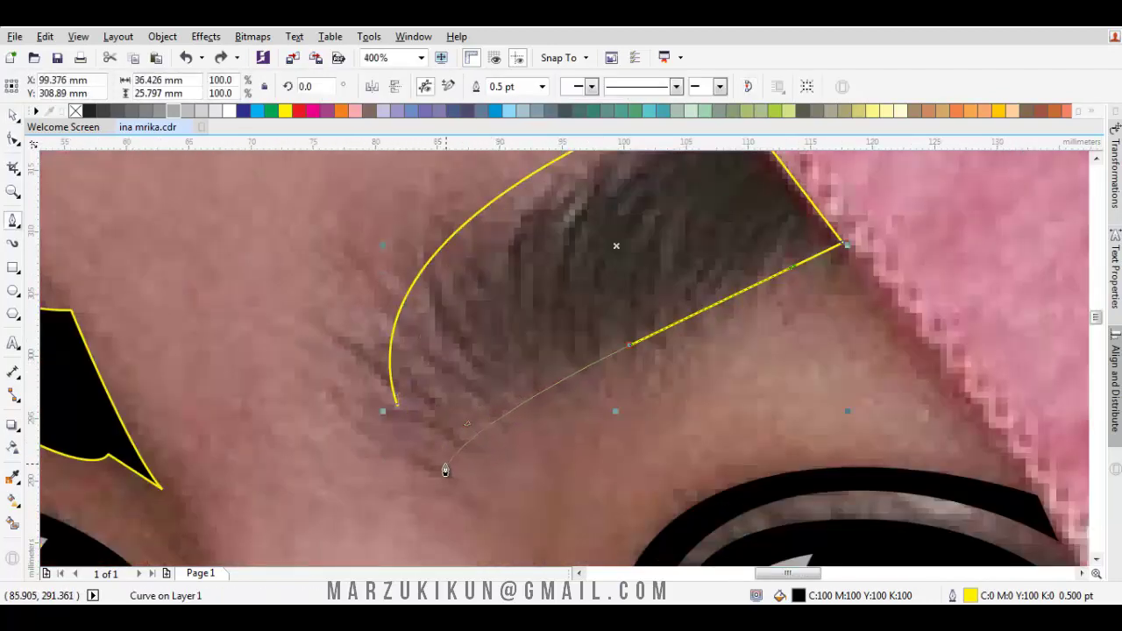
# Close the right eyebrow curve with a pointed, notched inner end, making it about 38.7 by 30.4 mm overall
pyautogui.click(435, 462)
pyautogui.click(363, 388)
pyautogui.click(396, 405)
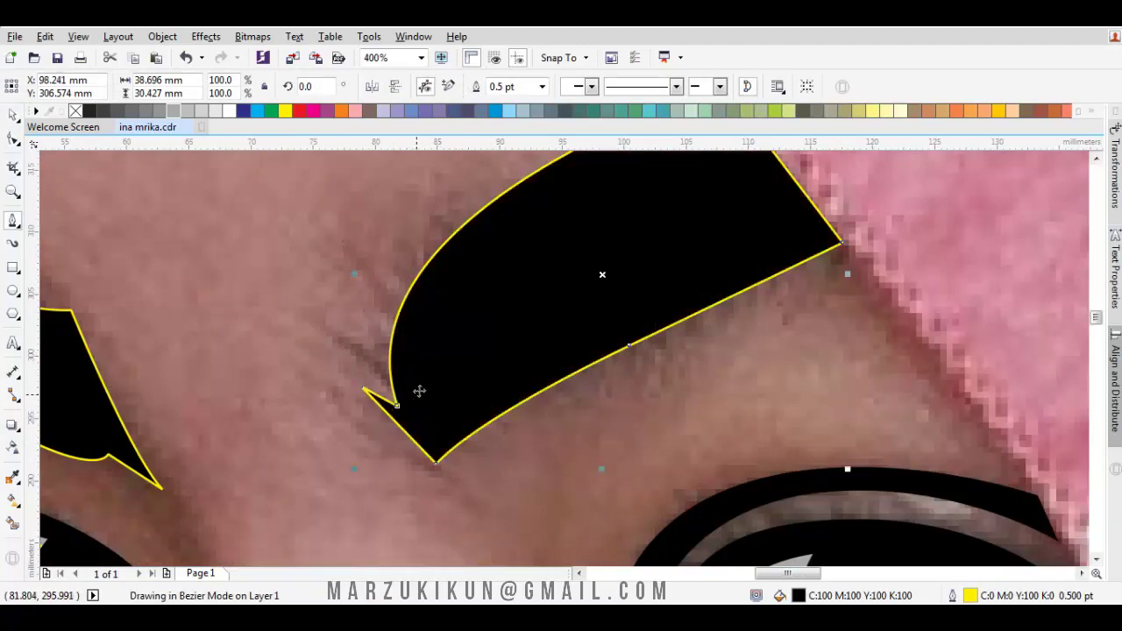
# Deepen the notch at the right eyebrow's inner end and adjust the bend of its upper edge
pyautogui.press('F10')
pyautogui.moveTo(397, 406); pyautogui.dragTo(411, 415)
pyautogui.scroll(-1, 390, 390)
pyautogui.scroll(1, 387, 343)
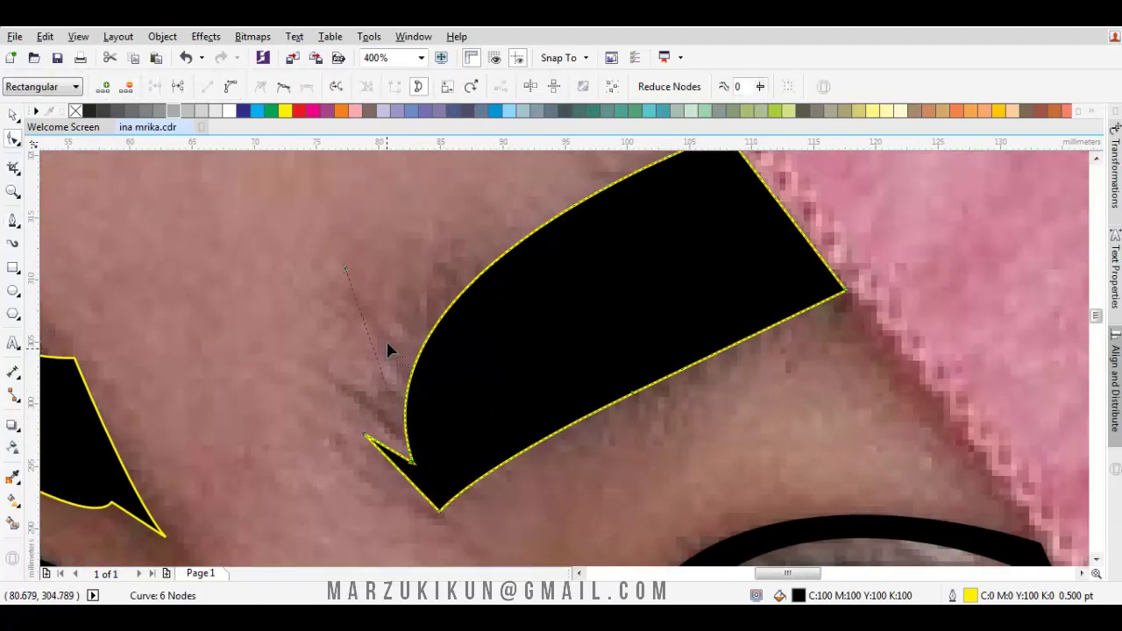
pyautogui.moveTo(342, 262); pyautogui.dragTo(373, 250)
pyautogui.press('space')
pyautogui.click(353, 251)
pyautogui.scroll(-1, 356, 250)
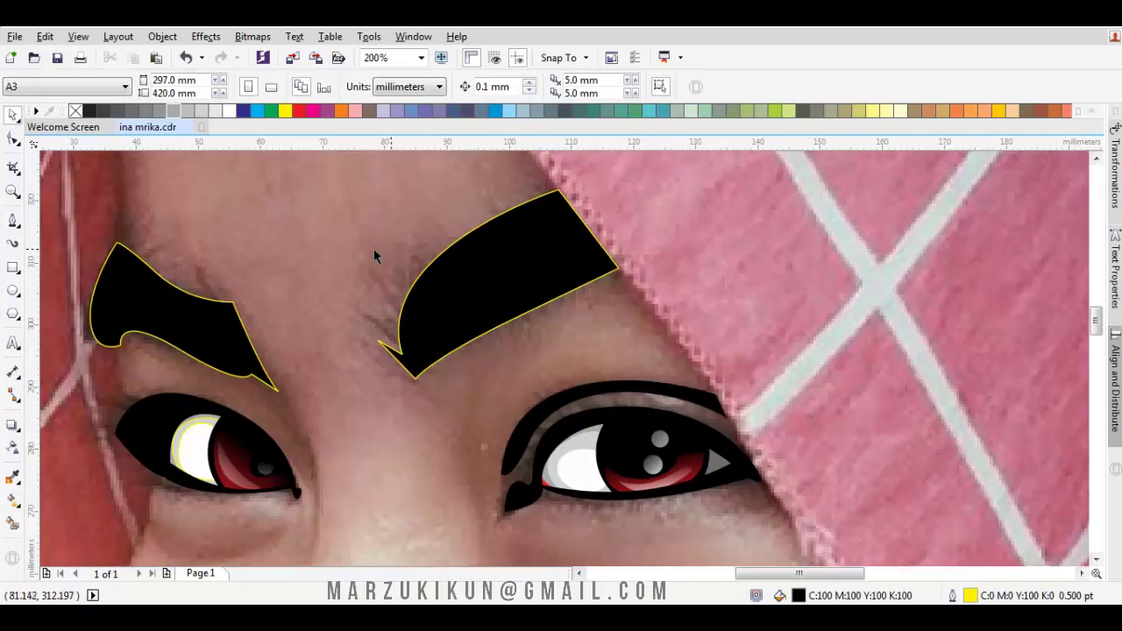
# Refine the left eyebrow's upper edge by moving and adjusting its middle node
pyautogui.press('F10')
pyautogui.click(182, 298)
pyautogui.moveTo(230, 309)
pyautogui.mouseDown()
pyautogui.moveTo(248, 311)
pyautogui.moveTo(234, 302)
pyautogui.mouseUp()
pyautogui.scroll(1, 196, 297)
pyautogui.moveTo(119, 251); pyautogui.dragTo(140, 275)
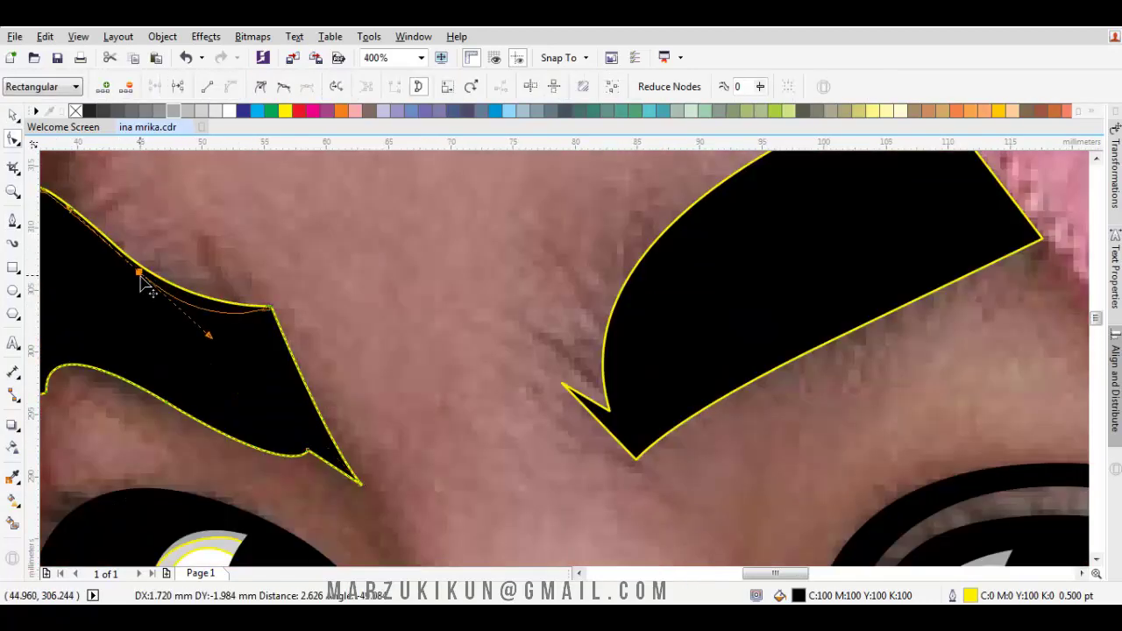
pyautogui.doubleClick(141, 276)
pyautogui.press('space')
pyautogui.click(321, 280)
pyautogui.scroll(-1, 320, 281)
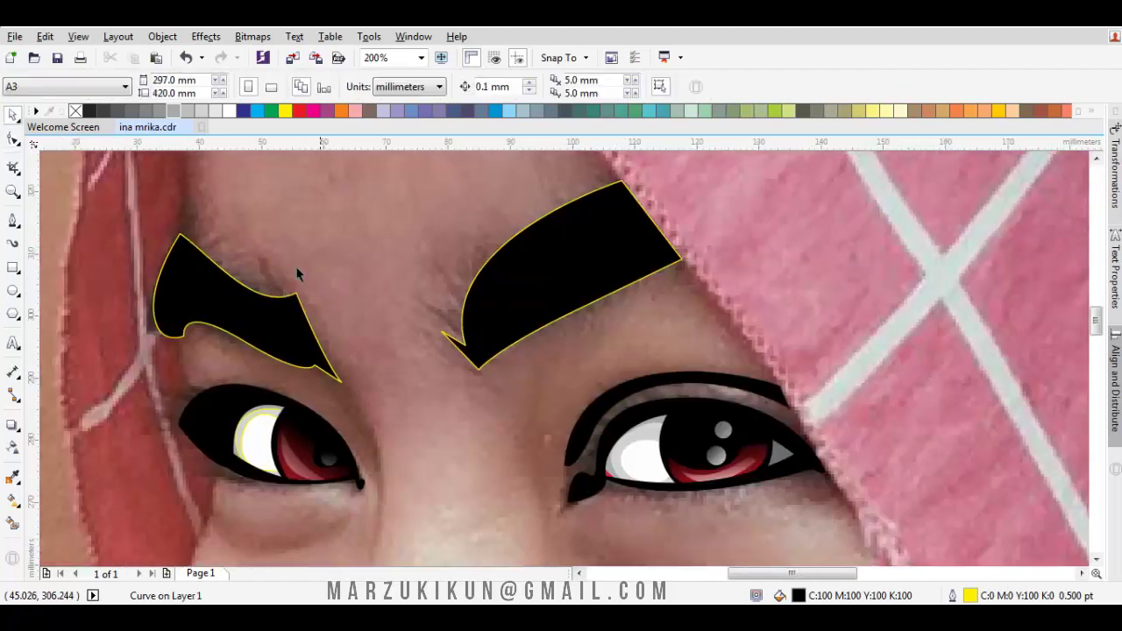
# Remove the outlines from all eye and eyebrow shapes at once
pyautogui.hotkey('ctrl', 'a')
pyautogui.rightClick(76, 112)
pyautogui.click(334, 242)
pyautogui.scroll(-3, 355, 247)
pyautogui.moveTo(391, 266); pyautogui.dragTo(429, 331)
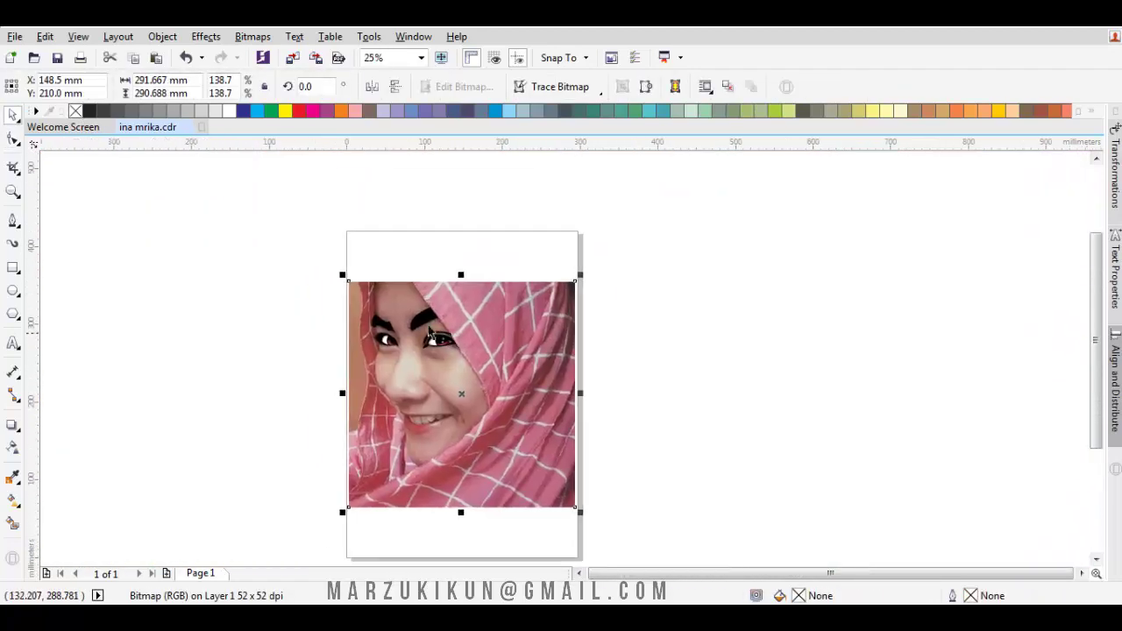
pyautogui.scroll(2, 427, 321)
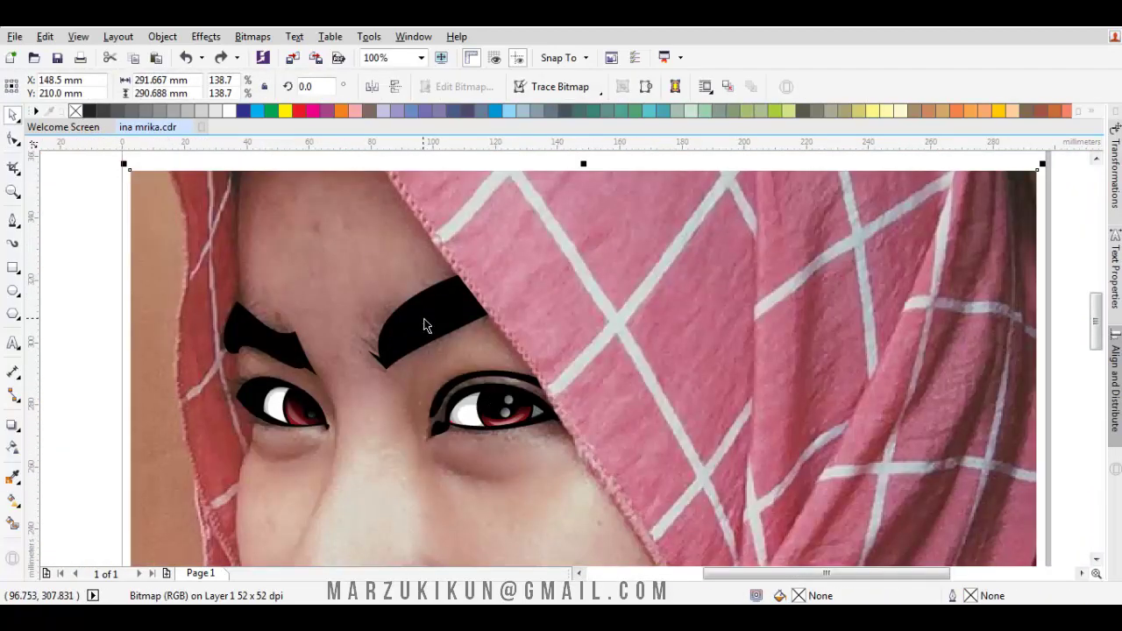
pyautogui.press('Escape')
# Draw a closed tapered curve about 33 mm wide along the right nostril wing and underside of the nose
pyautogui.scroll(1, 429, 318)
pyautogui.scroll(-1, 433, 321)
pyautogui.moveTo(433, 321); pyautogui.dragTo(500, 231)
pyautogui.moveTo(490, 275); pyautogui.dragTo(499, 200)
pyautogui.moveTo(417, 370); pyautogui.dragTo(415, 338)
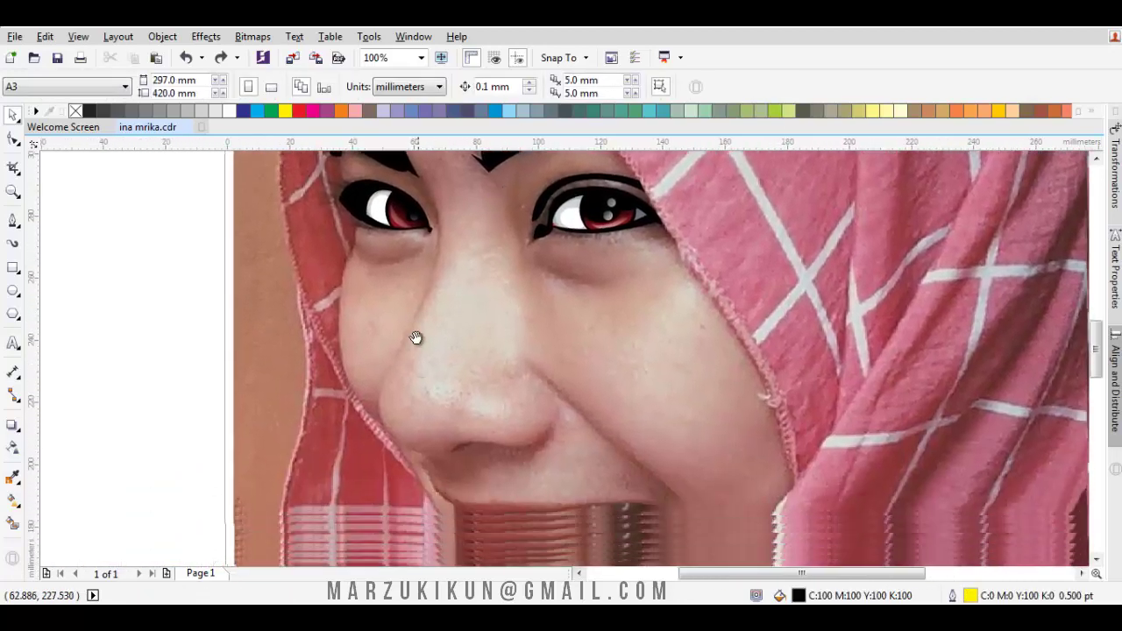
pyautogui.scroll(1, 519, 350)
pyautogui.press('p')
pyautogui.moveTo(572, 356); pyautogui.dragTo(559, 370)
pyautogui.moveTo(625, 431); pyautogui.dragTo(629, 363)
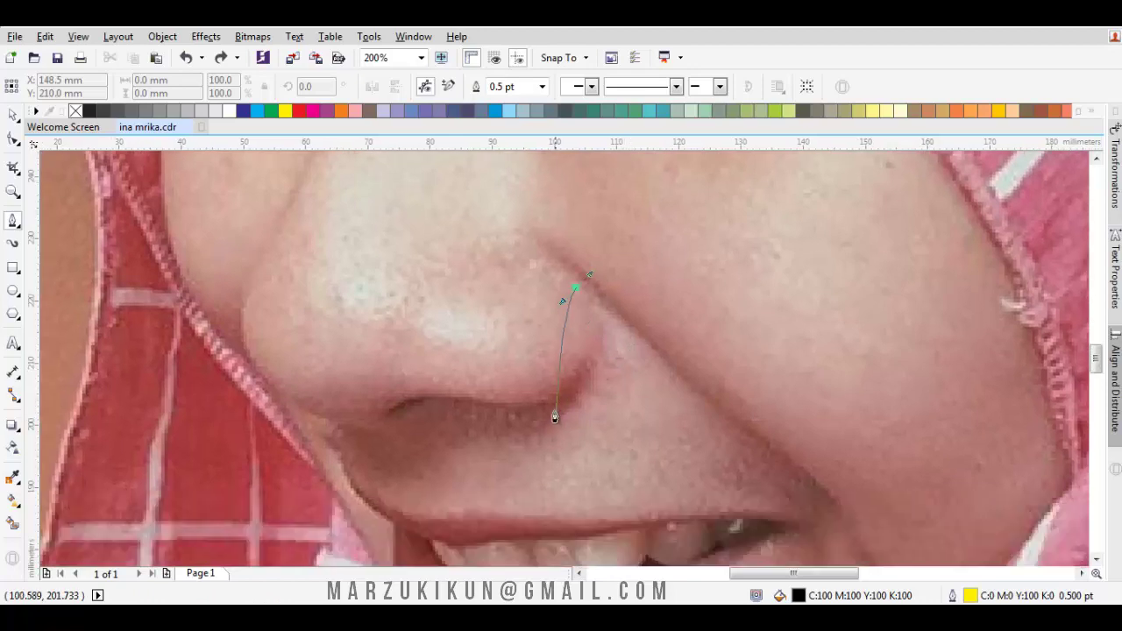
pyautogui.moveTo(516, 422)
pyautogui.mouseDown()
pyautogui.moveTo(462, 437)
pyautogui.moveTo(505, 408)
pyautogui.mouseUp()
pyautogui.moveTo(401, 400)
pyautogui.mouseDown()
pyautogui.moveTo(441, 381)
pyautogui.moveTo(411, 406)
pyautogui.mouseUp()
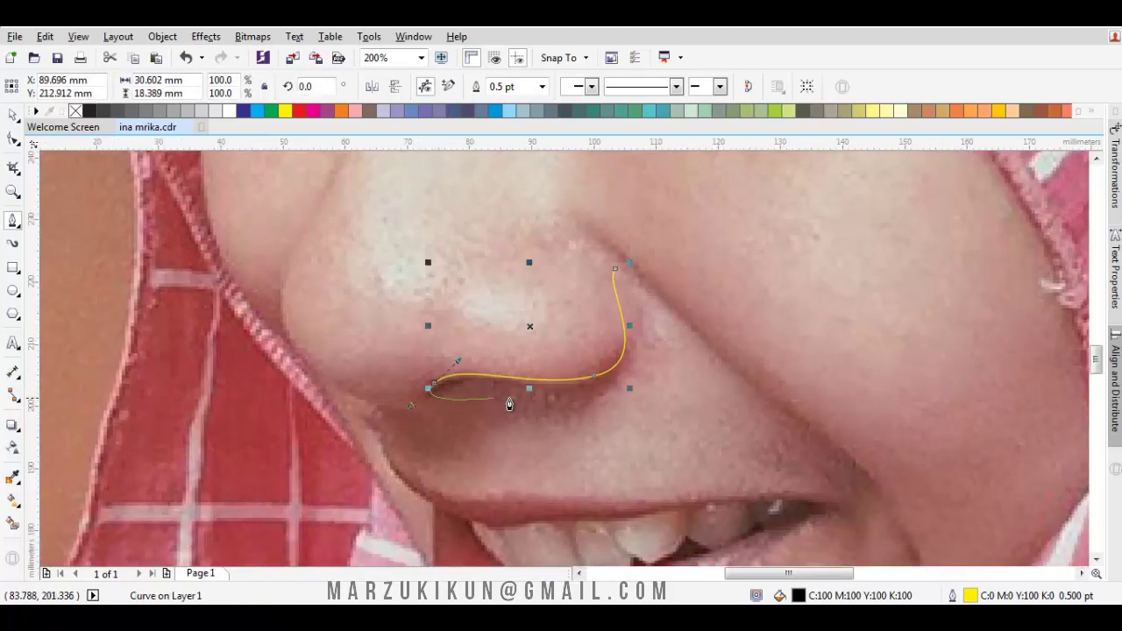
pyautogui.scroll(1, 516, 392)
pyautogui.click(576, 387)
pyautogui.scroll(-1, 576, 388)
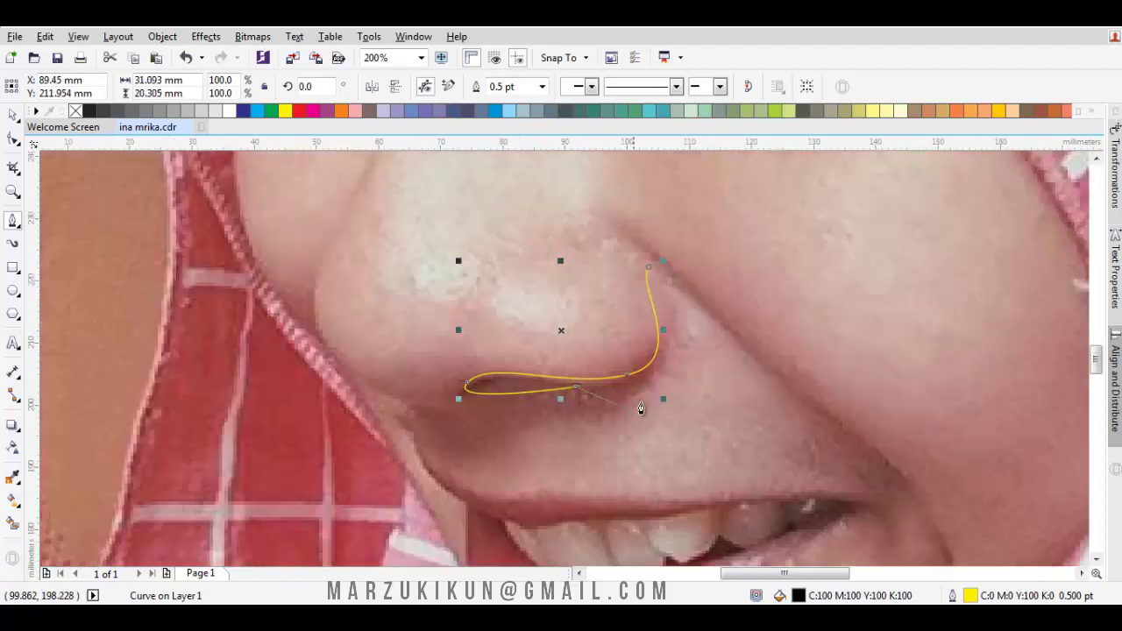
pyautogui.moveTo(660, 278); pyautogui.dragTo(723, 409)
pyautogui.scroll(1, 394, 432)
pyautogui.moveTo(412, 426); pyautogui.dragTo(453, 475)
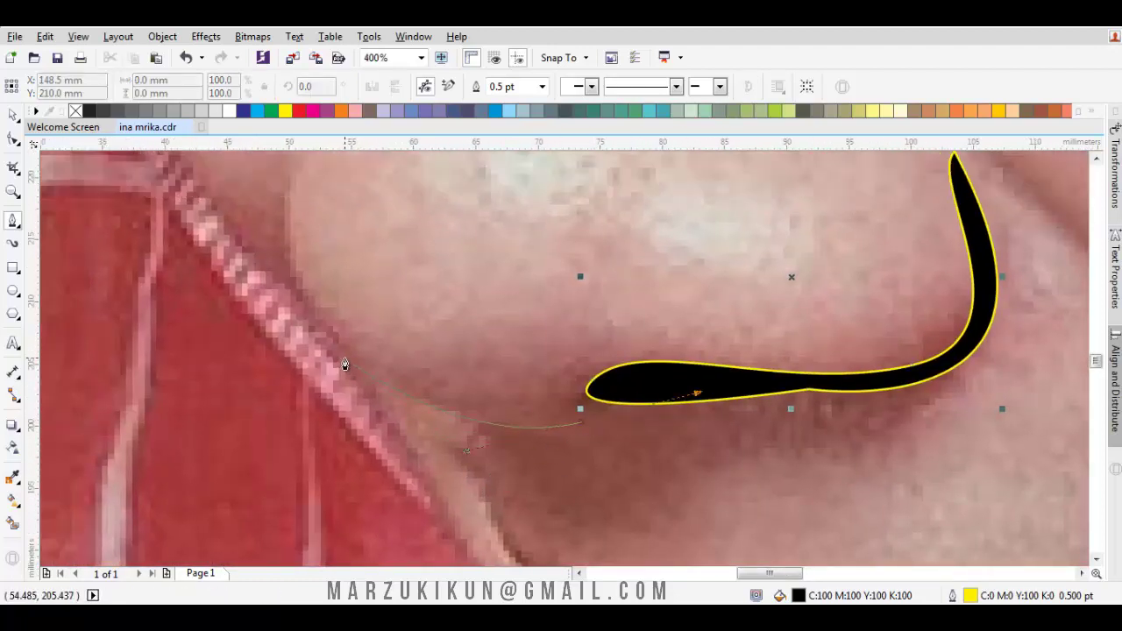
pyautogui.scroll(-1, 351, 512)
pyautogui.press('Escape')
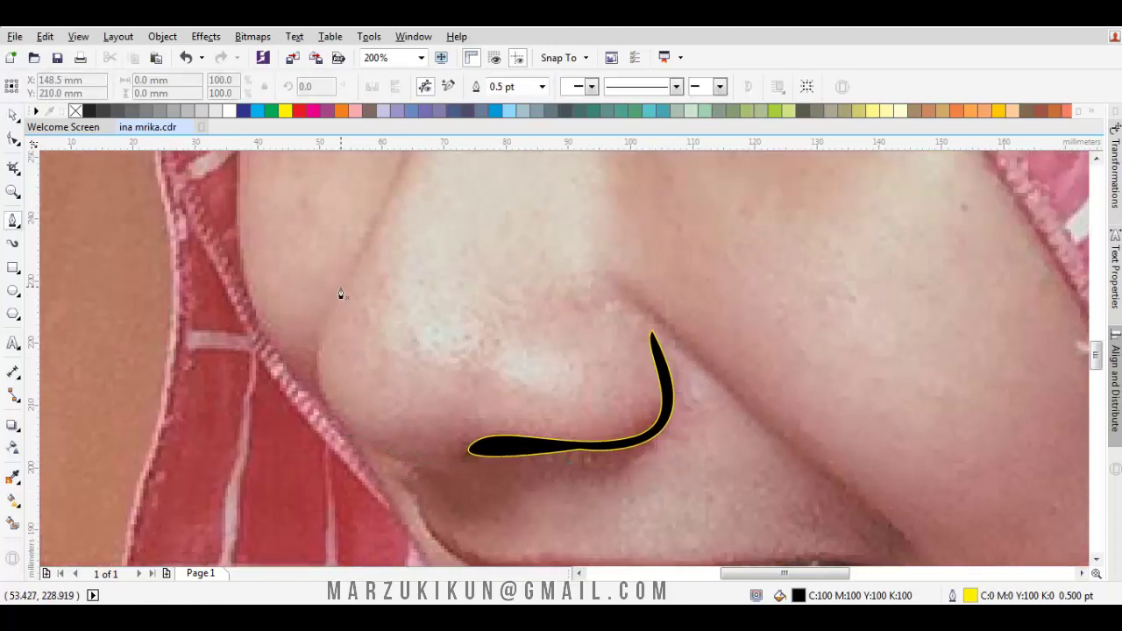
# Draw a closed tapered curve about 24 by 31 mm along the left side and tip of the nose
pyautogui.moveTo(298, 475); pyautogui.dragTo(336, 489)
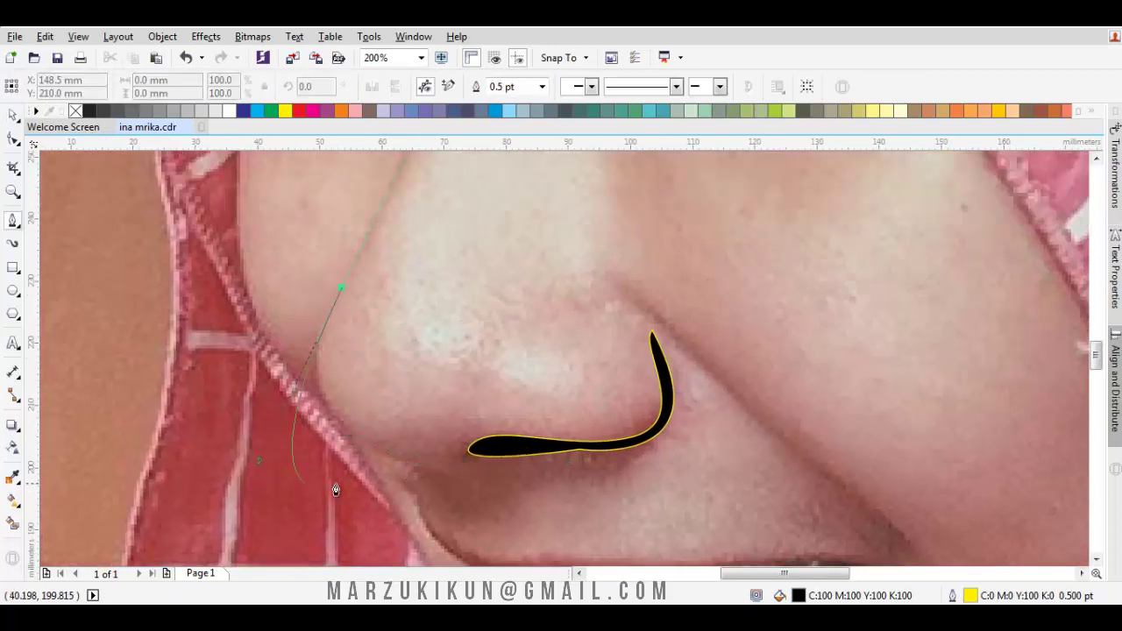
pyautogui.moveTo(473, 469); pyautogui.dragTo(472, 469)
pyautogui.click(466, 480)
pyautogui.click(342, 294)
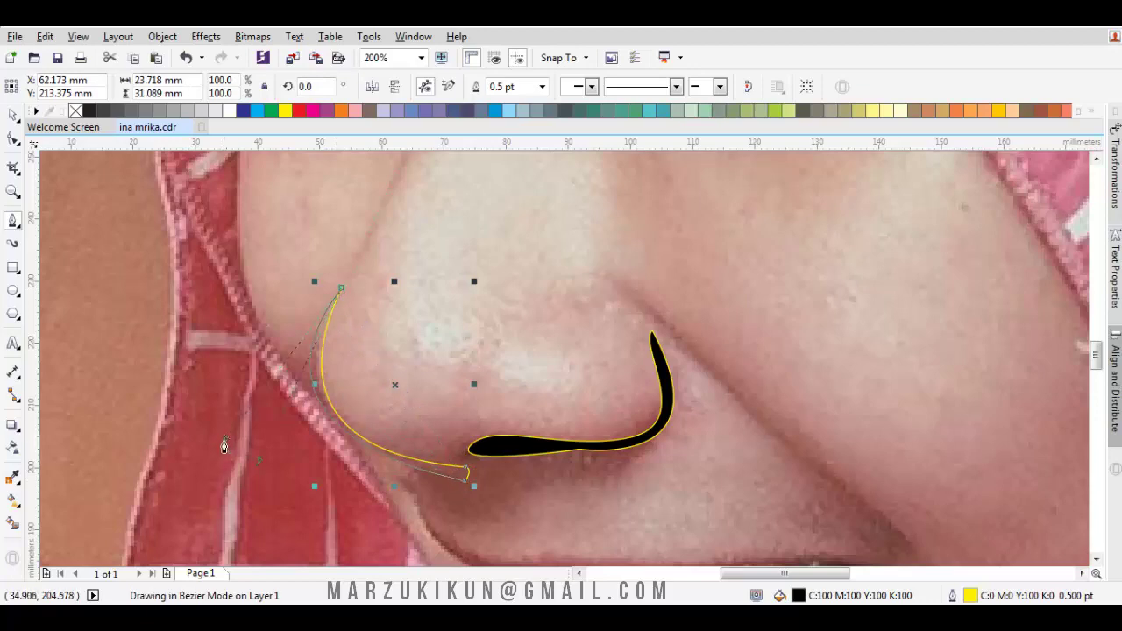
pyautogui.moveTo(224, 445); pyautogui.dragTo(224, 445)
pyautogui.moveTo(375, 448); pyautogui.dragTo(379, 423)
pyautogui.press('space')
pyautogui.click(424, 397)
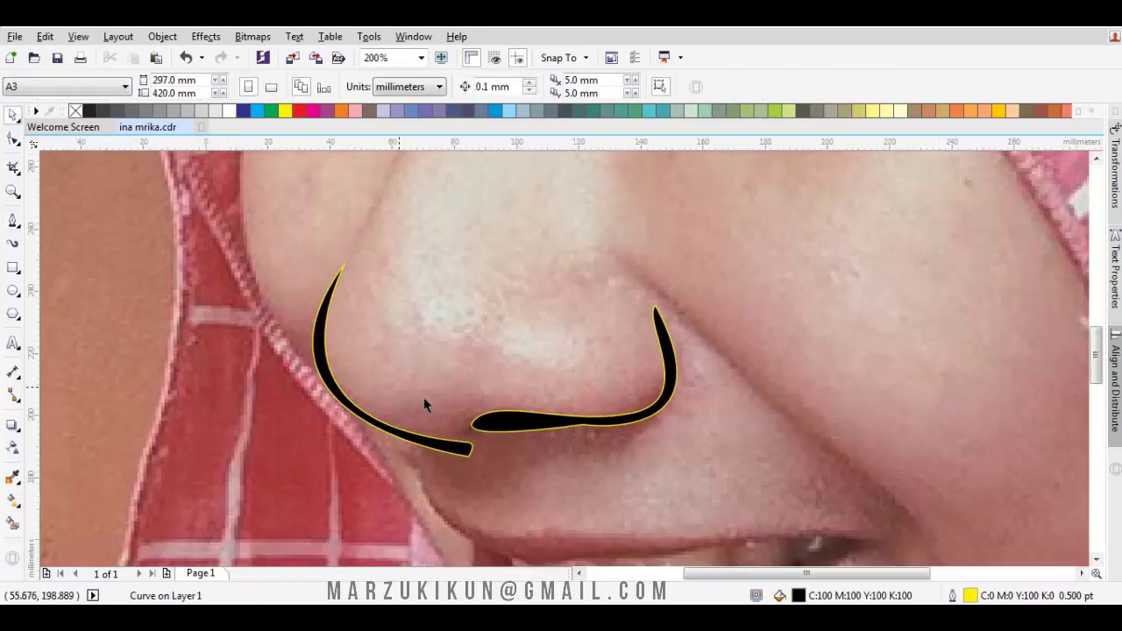
# Select all objects on the page and remove their outlines
pyautogui.scroll(-1, 423, 397)
pyautogui.moveTo(525, 429); pyautogui.dragTo(375, 388)
pyautogui.scroll(-3, 313, 447)
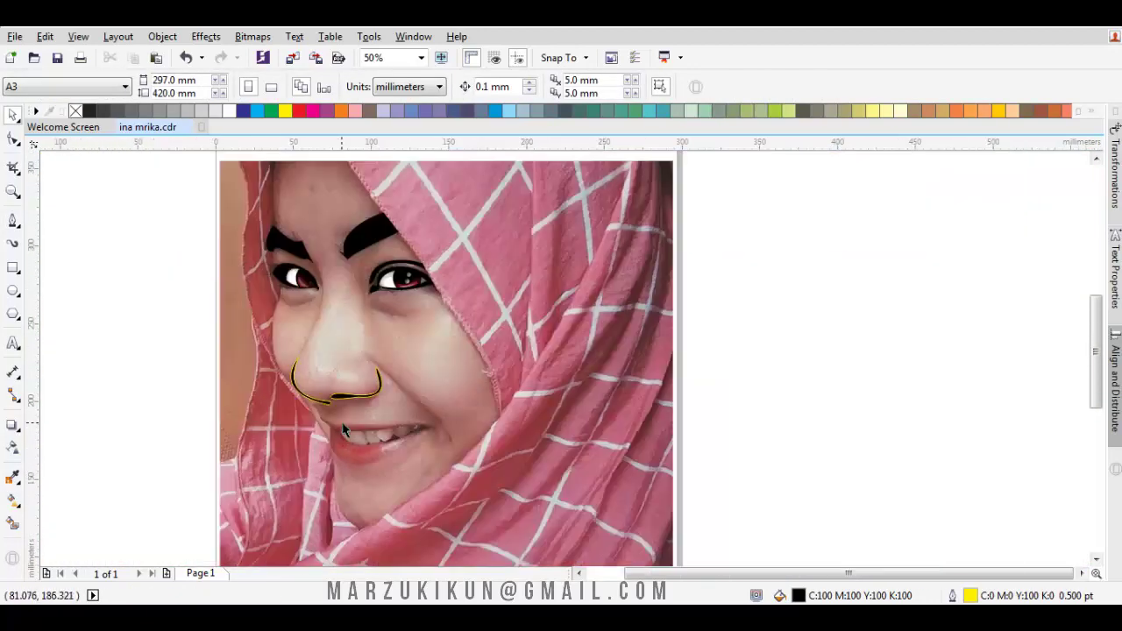
pyautogui.hotkey('ctrl', 'a')
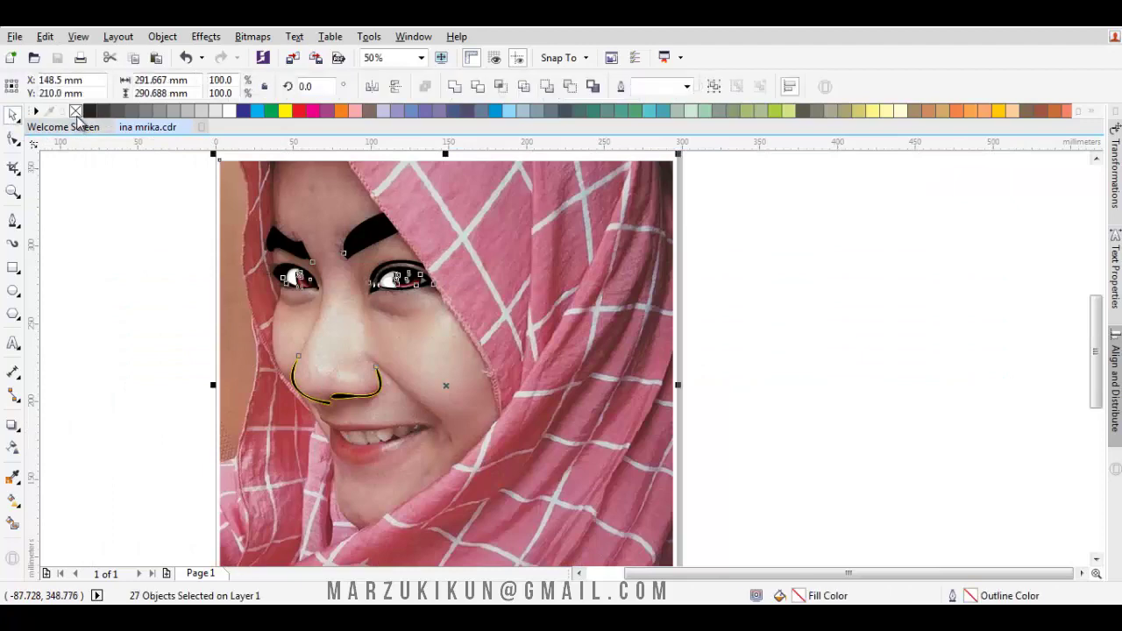
pyautogui.click(90, 185)
# Move the photo aside to examine the traced eyes, eyebrows and nose on their own, and undo the move
pyautogui.moveTo(344, 324); pyautogui.dragTo(798, 326)
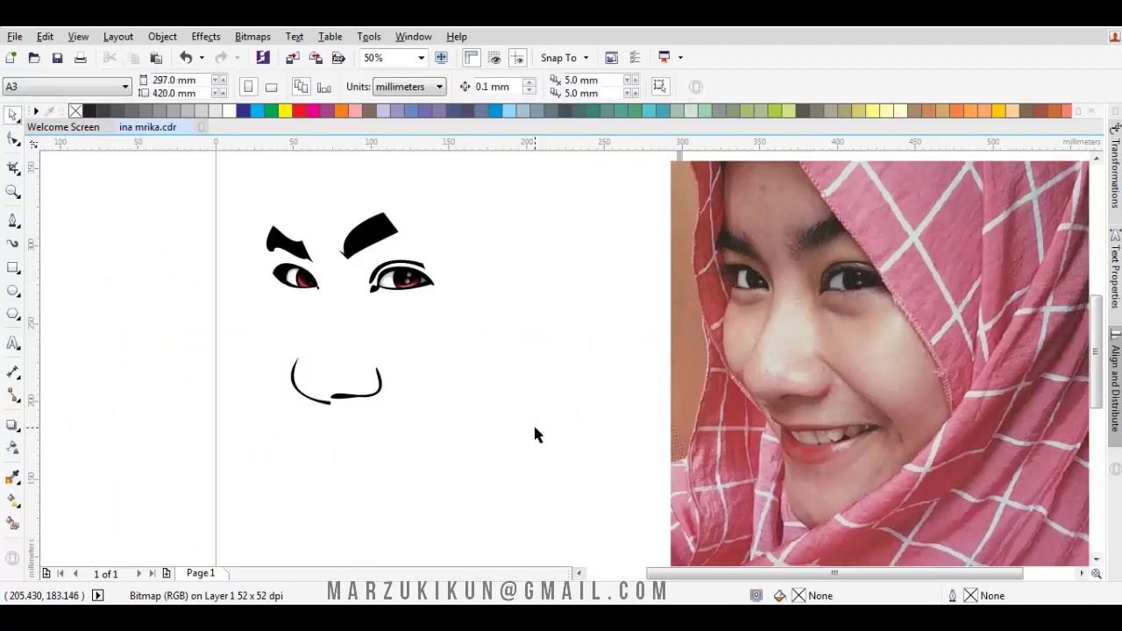
pyautogui.hotkey('ctrl', 'z')
# Start a Bezier curve at the left mouth corner and trace the lower edges of the first teeth to the second notch
pyautogui.scroll(9, 369, 419)
pyautogui.press('F5')
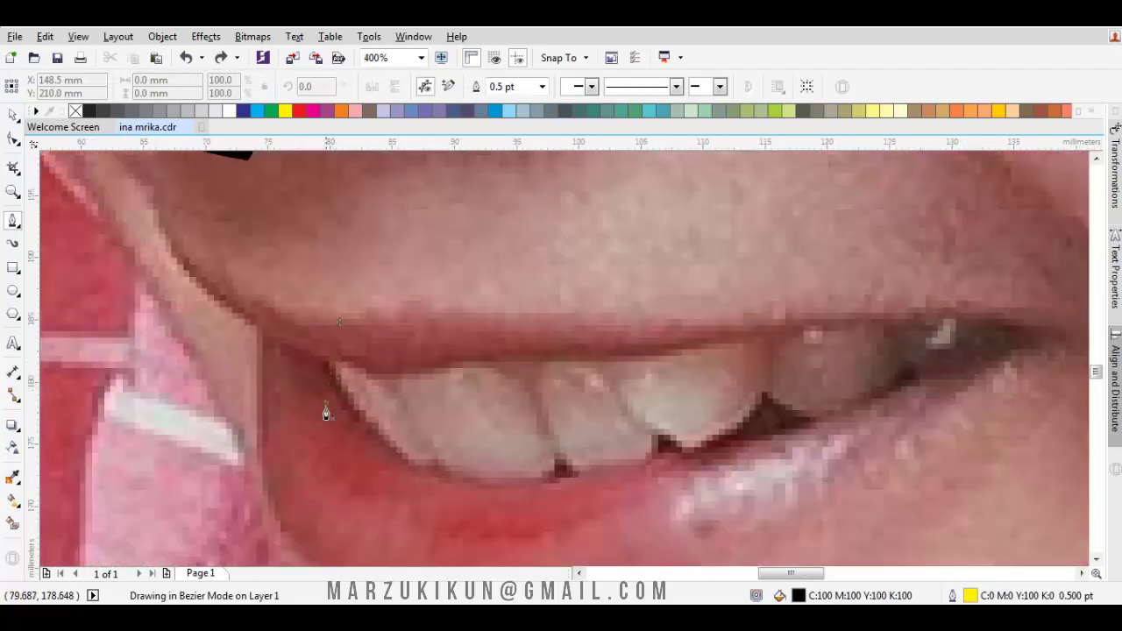
pyautogui.moveTo(325, 412); pyautogui.dragTo(336, 412)
pyautogui.click(404, 485)
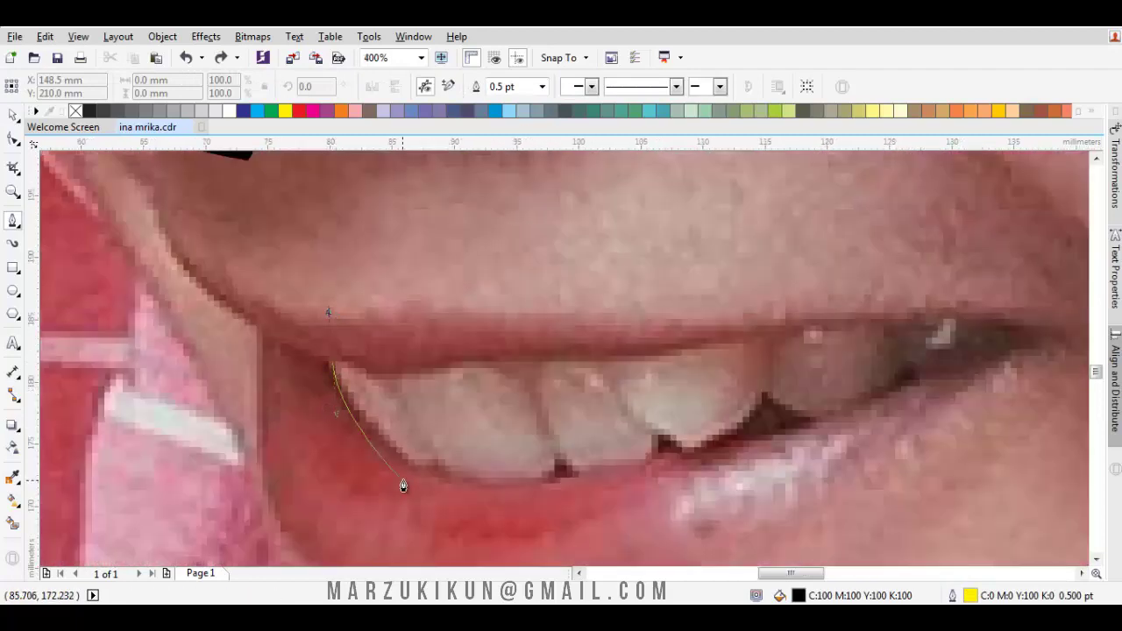
pyautogui.press('Escape')
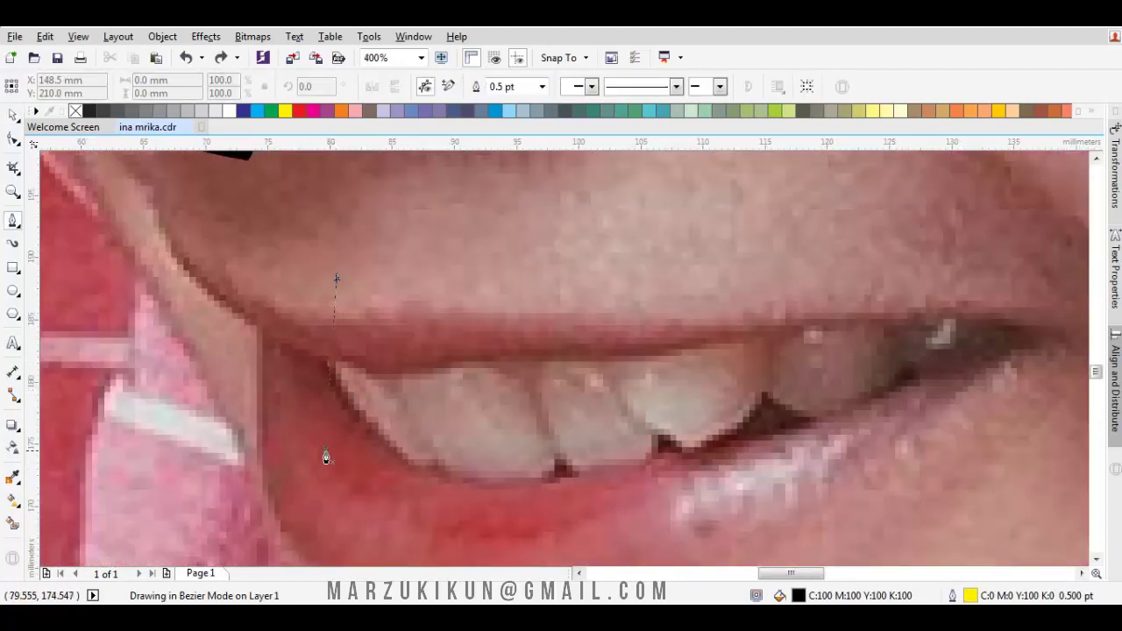
pyautogui.moveTo(393, 480); pyautogui.dragTo(418, 493)
pyautogui.click(434, 474)
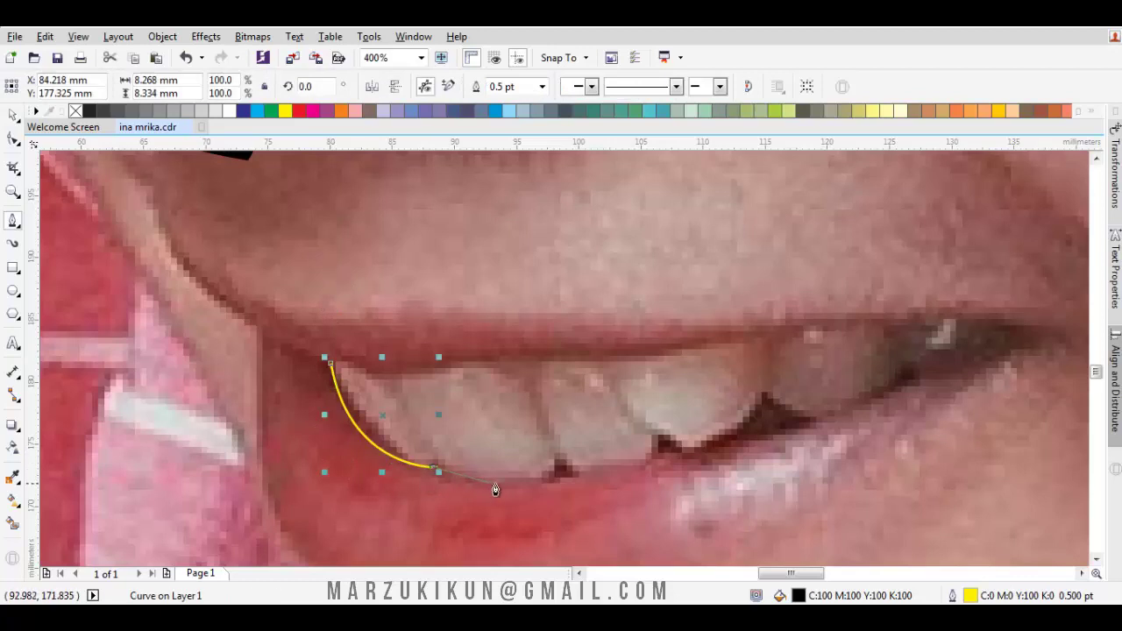
pyautogui.moveTo(561, 467); pyautogui.dragTo(589, 479)
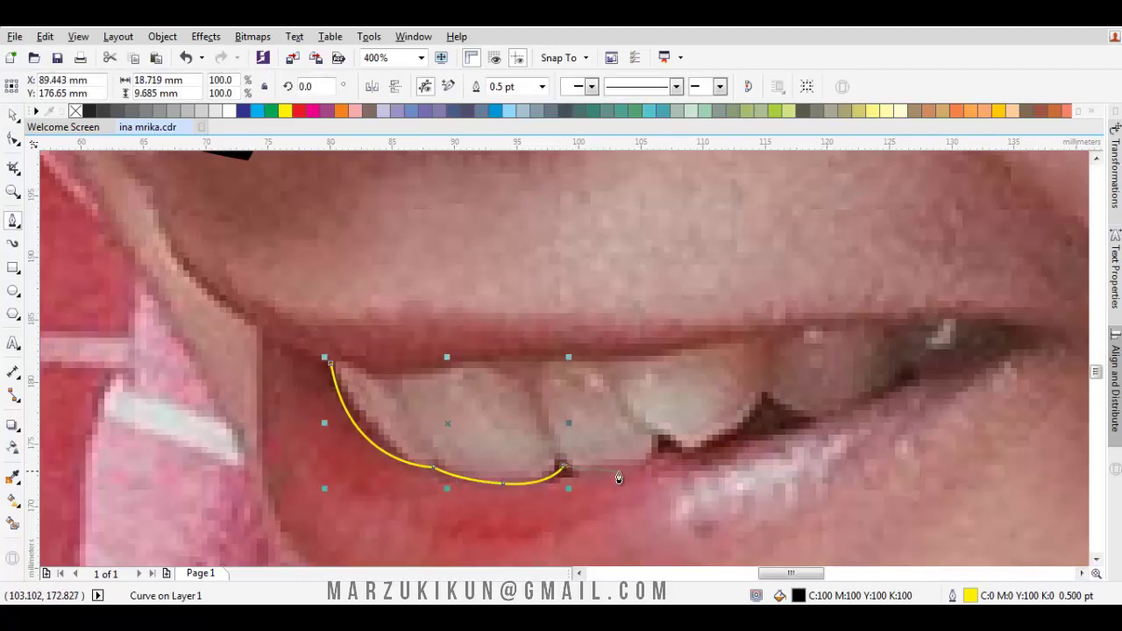
pyautogui.scroll(1, 666, 474)
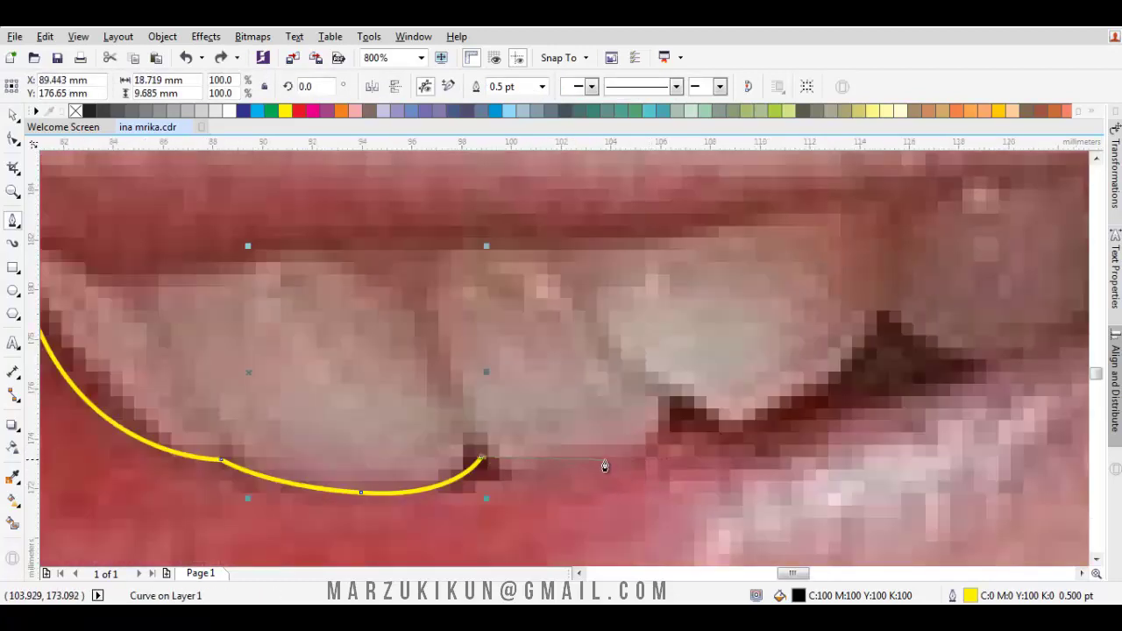
pyautogui.moveTo(673, 408); pyautogui.dragTo(761, 429)
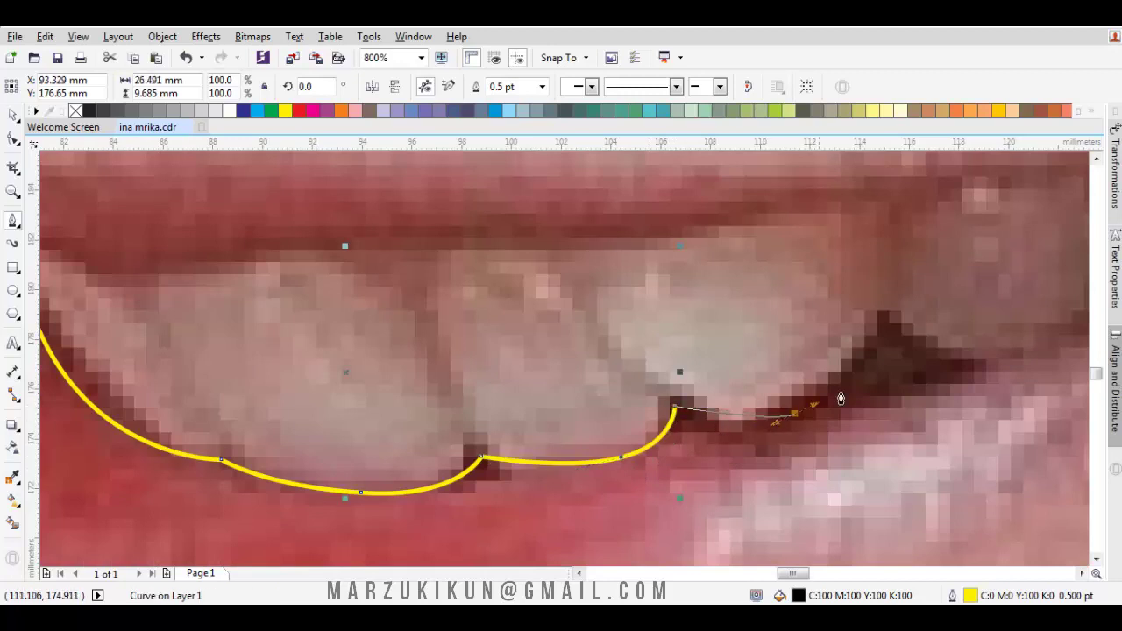
# Continue the scalloped curve along the lower edges of the remaining teeth toward the right mouth corner
pyautogui.moveTo(840, 399); pyautogui.dragTo(850, 378)
pyautogui.moveTo(888, 328); pyautogui.dragTo(736, 378)
pyautogui.click(746, 377)
pyautogui.moveTo(862, 409); pyautogui.dragTo(593, 452)
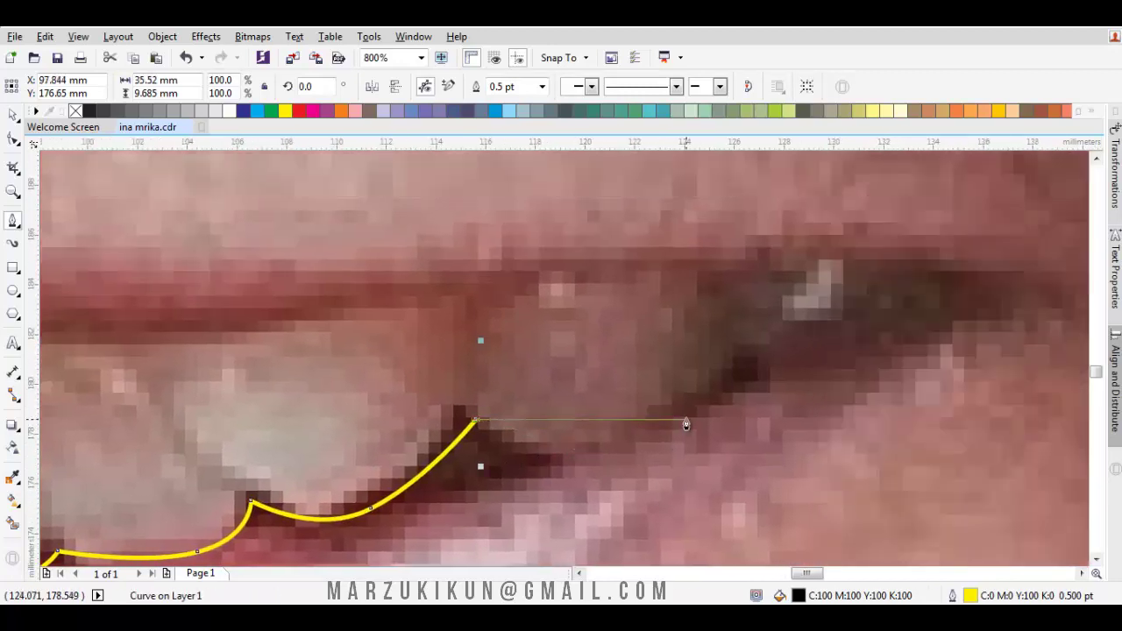
pyautogui.moveTo(688, 414); pyautogui.dragTo(802, 364)
pyautogui.hotkey('ctrl', 'z')
pyautogui.moveTo(643, 428); pyautogui.dragTo(734, 383)
pyautogui.click(737, 339)
pyautogui.moveTo(843, 320); pyautogui.dragTo(811, 375)
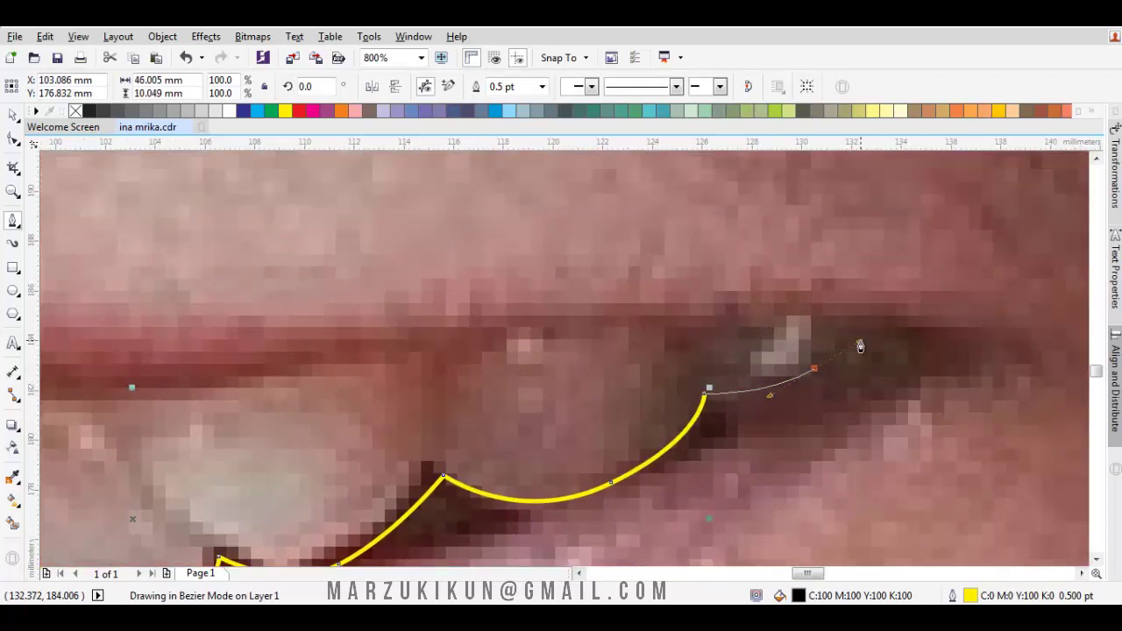
# Trace the teeth's upper edge back to the left mouth corner, closing a shape about 52 by 13 mm
pyautogui.moveTo(839, 326); pyautogui.dragTo(317, 361)
pyautogui.moveTo(203, 385); pyautogui.dragTo(474, 342)
pyautogui.hotkey('ctrl', 'z')
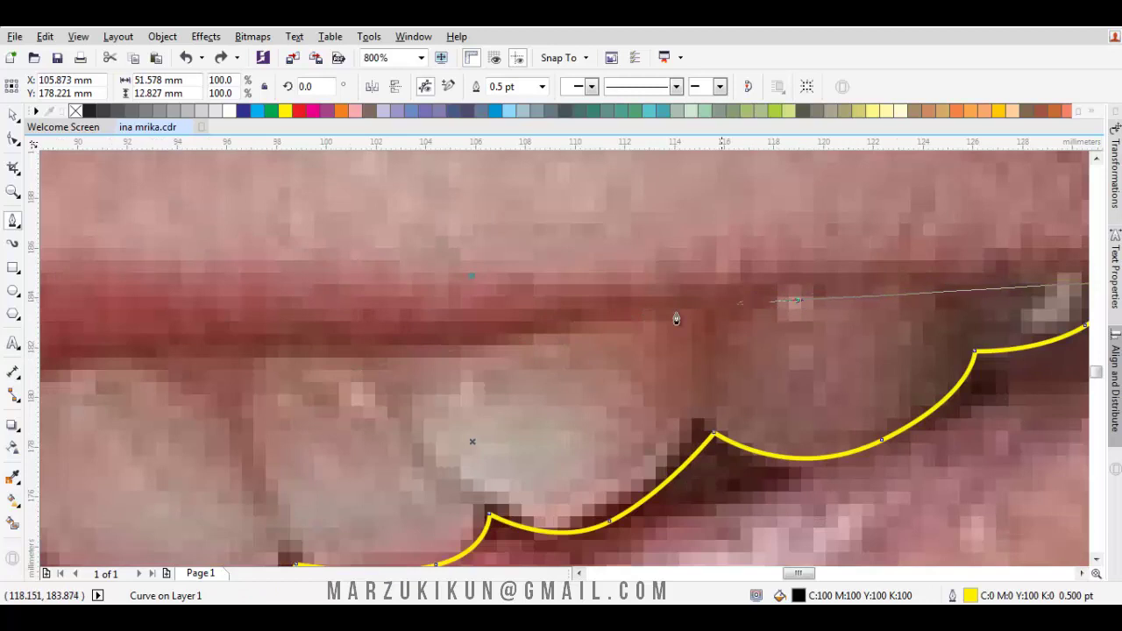
pyautogui.moveTo(675, 318); pyautogui.dragTo(616, 324)
pyautogui.moveTo(246, 370); pyautogui.dragTo(588, 345)
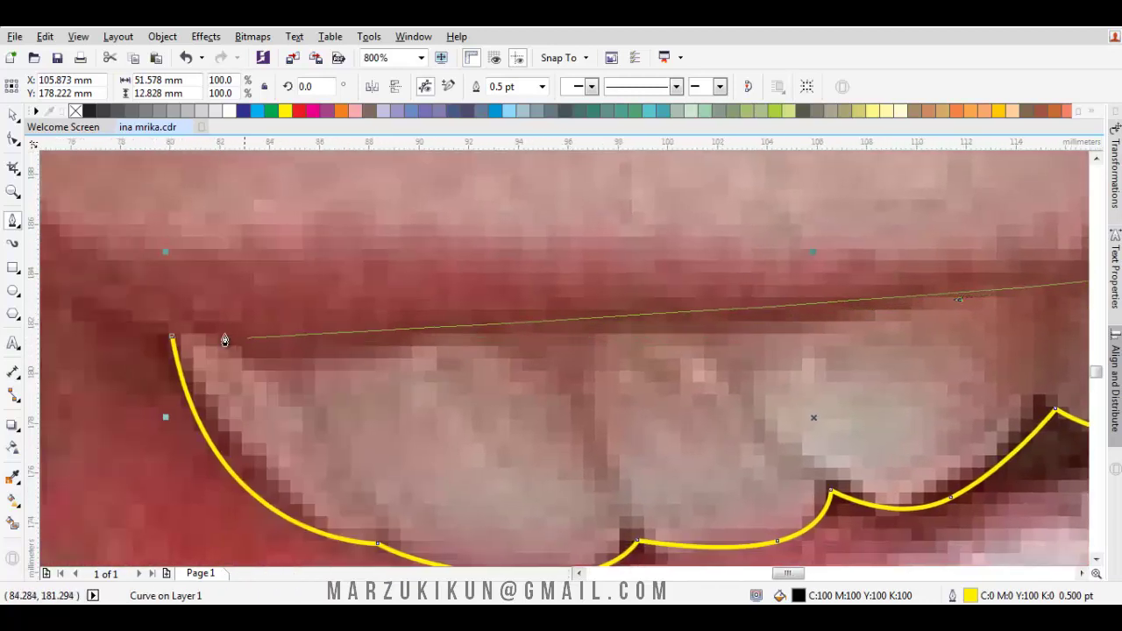
pyautogui.moveTo(172, 335); pyautogui.dragTo(290, 368)
pyautogui.scroll(-2, 291, 368)
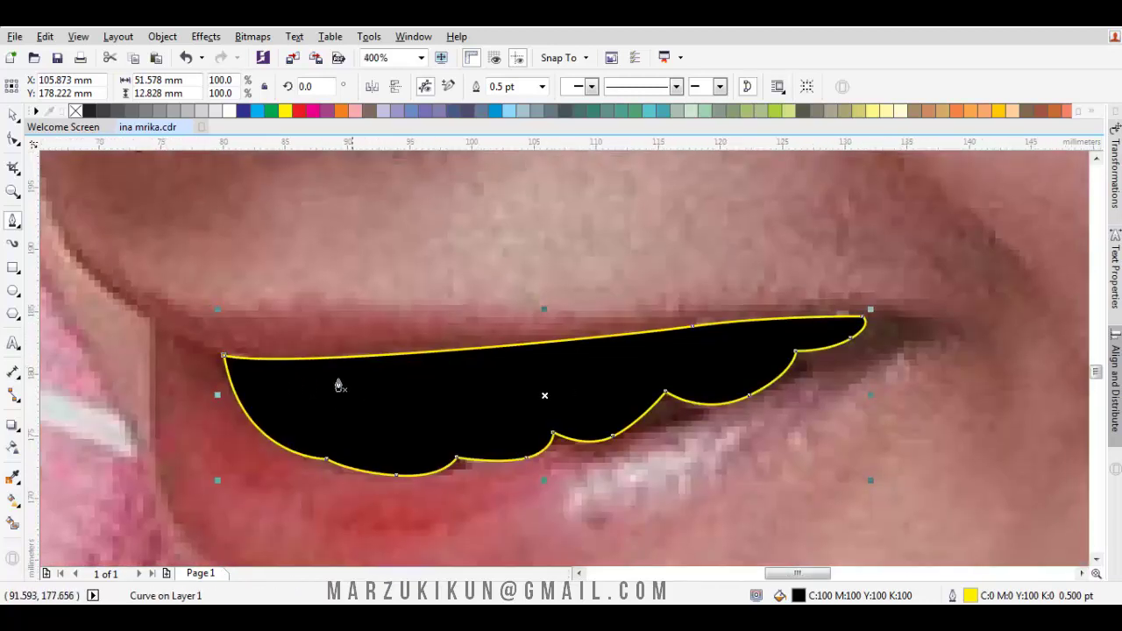
# Fill the teeth shape with white and deselect it
pyautogui.click(229, 112)
pyautogui.press('space')
pyautogui.press('Escape')
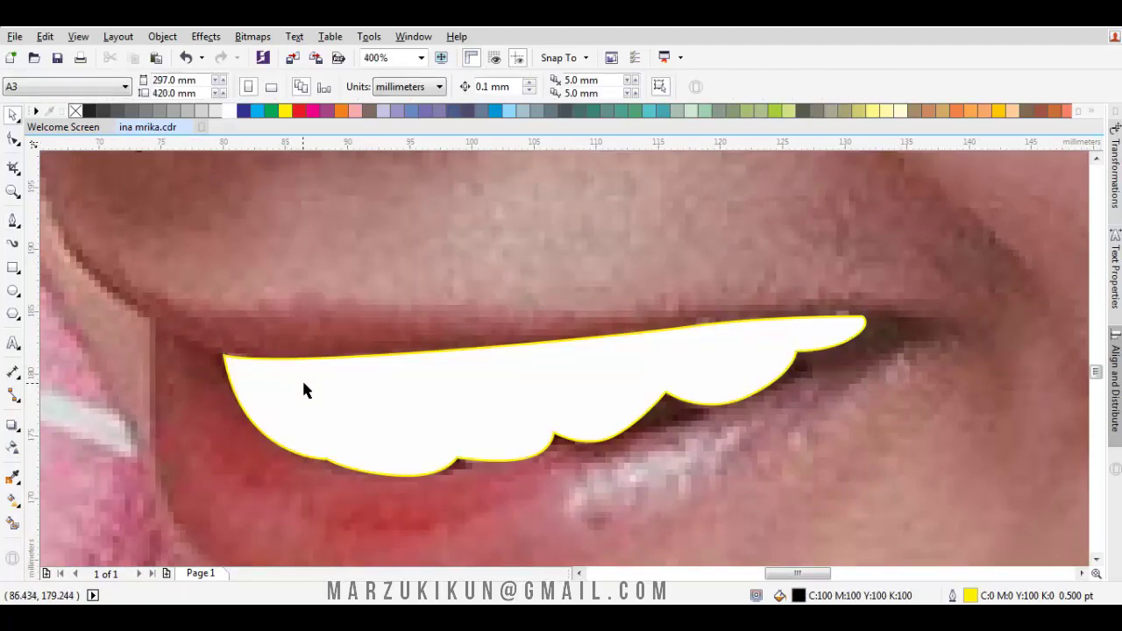
pyautogui.scroll(-1, 373, 417)
pyautogui.scroll(-2, 443, 435)
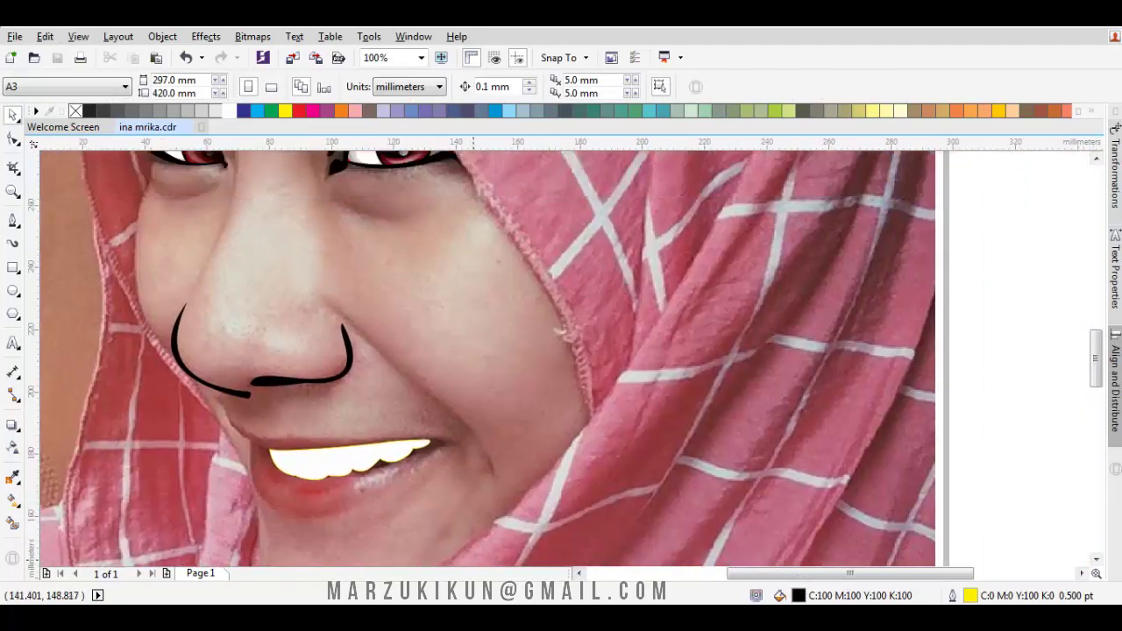
# Remove the fill from the teeth shape
pyautogui.scroll(2, 412, 452)
pyautogui.click(387, 415)
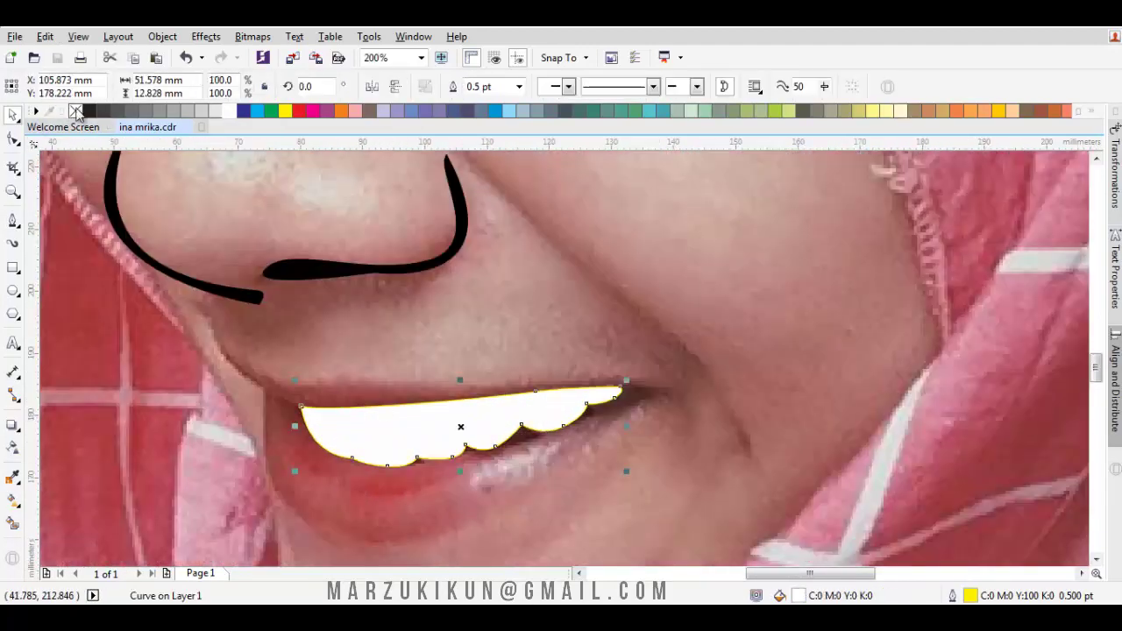
pyautogui.click(76, 111)
# Delete the surplus nodes under the first two scallops of the teeth outline and fit the notch between them to the photo
pyautogui.scroll(1, 350, 511)
pyautogui.press('F10')
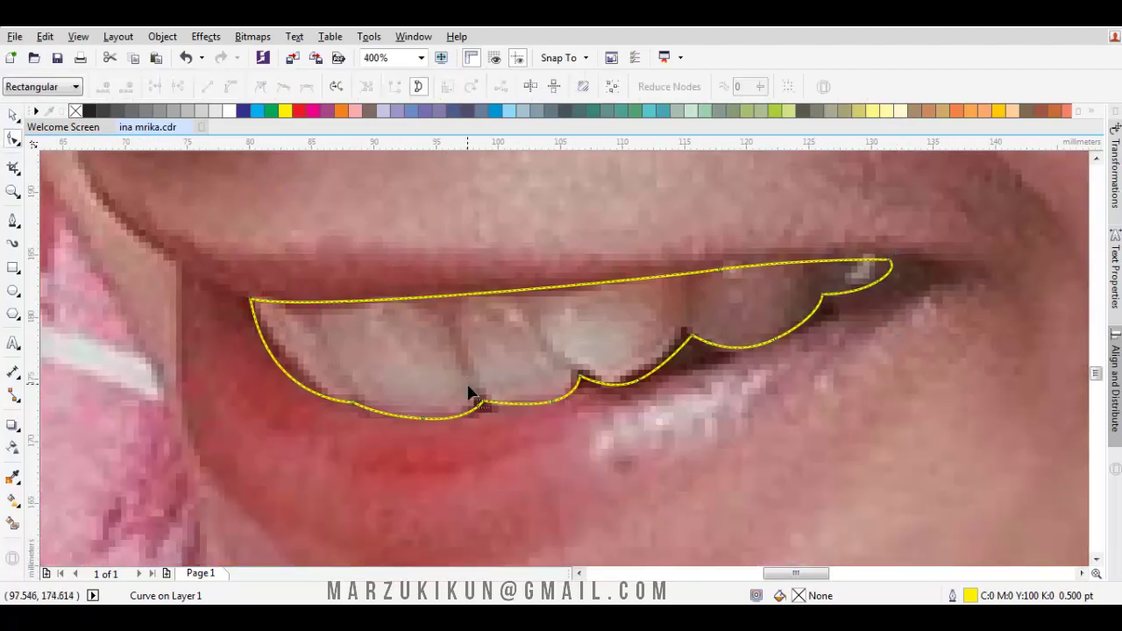
pyautogui.scroll(1, 470, 394)
pyautogui.doubleClick(367, 434)
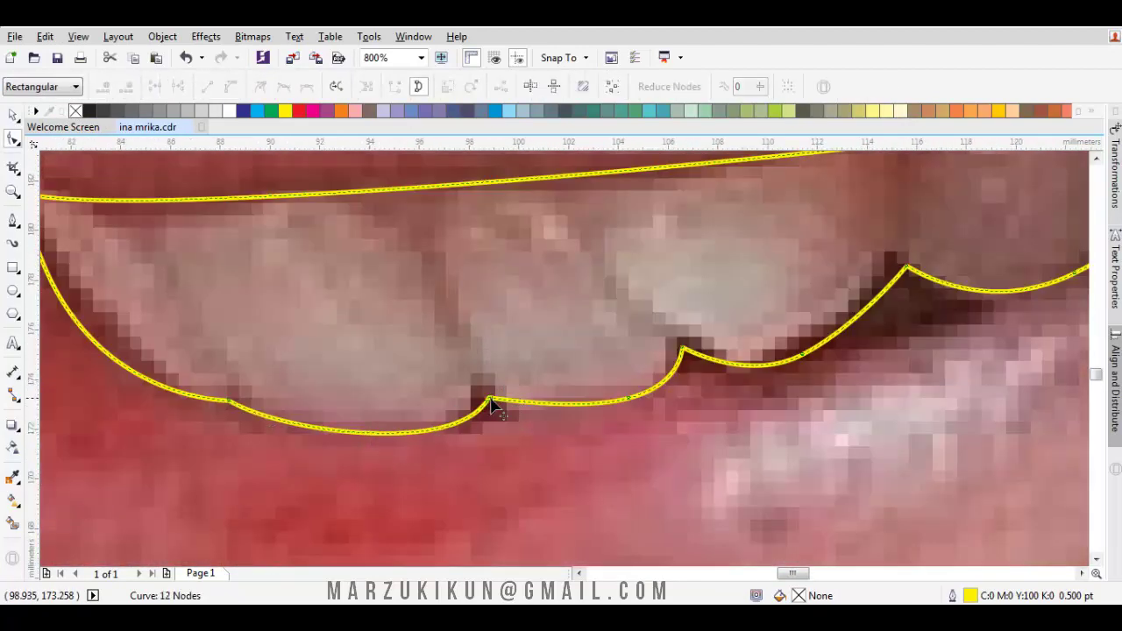
pyautogui.moveTo(489, 399); pyautogui.dragTo(480, 389)
pyautogui.moveTo(449, 446); pyautogui.dragTo(453, 446)
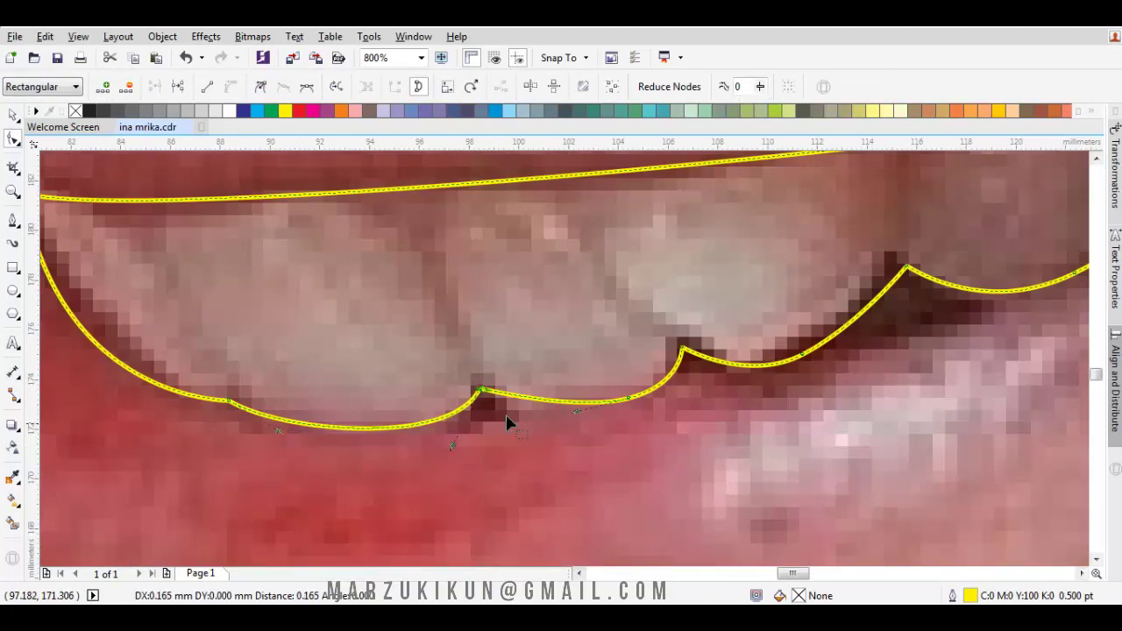
pyautogui.doubleClick(628, 400)
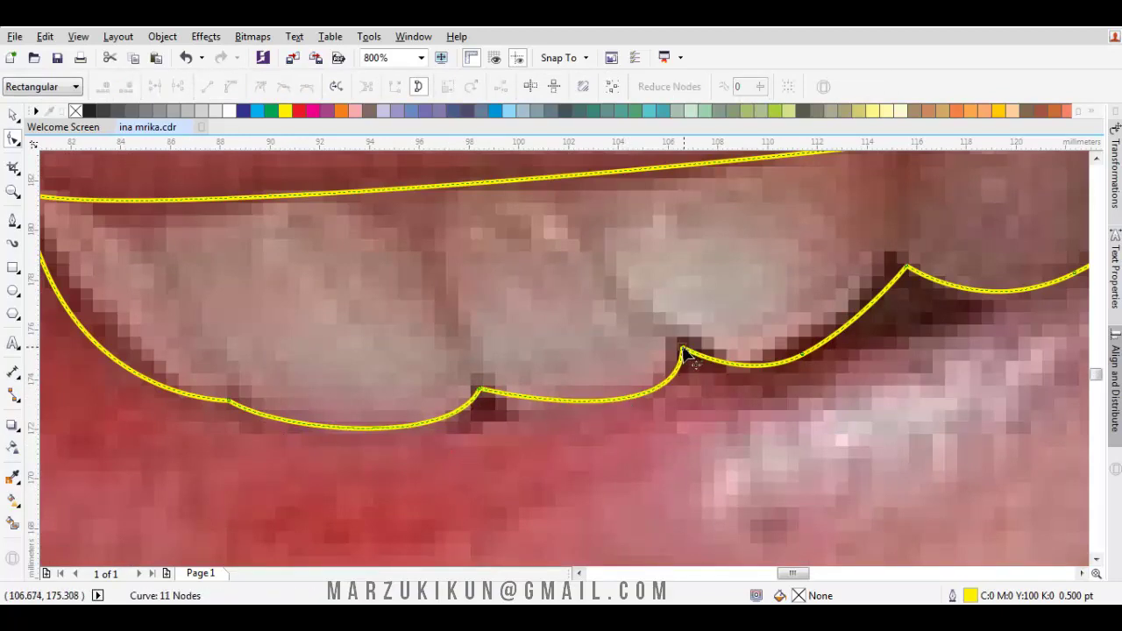
pyautogui.moveTo(683, 353); pyautogui.dragTo(664, 424)
pyautogui.hotkey('ctrl', 'z')
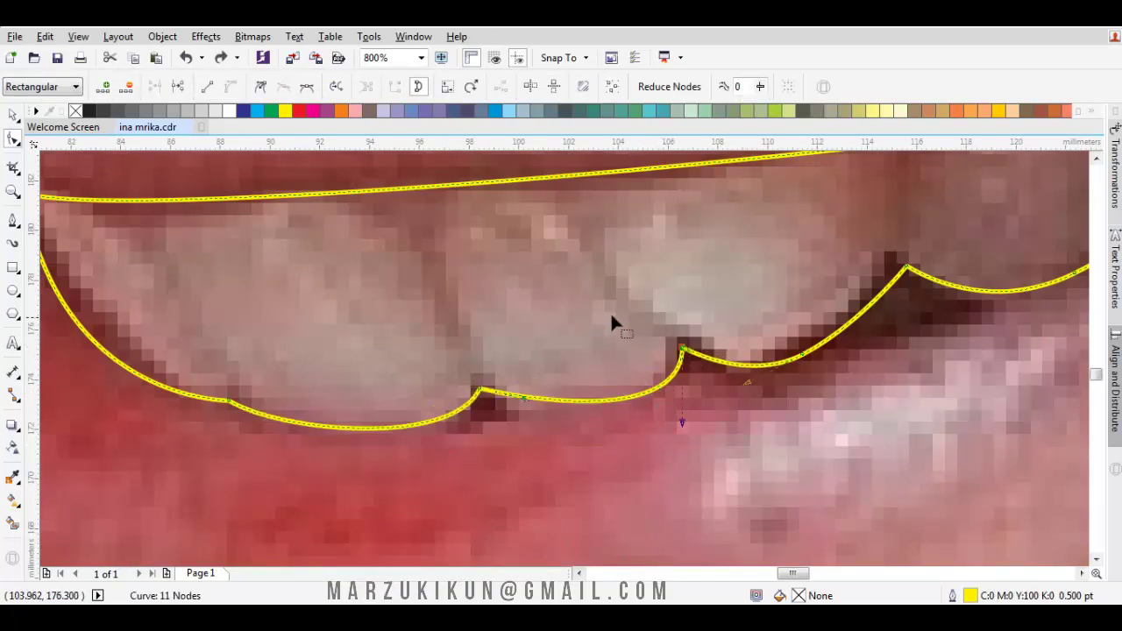
pyautogui.rightClick(611, 313)
pyautogui.press('Escape')
# Convert all nodes of the teeth outline to cusp nodes
pyautogui.scroll(-1, 310, 280)
pyautogui.scroll(-1, 358, 302)
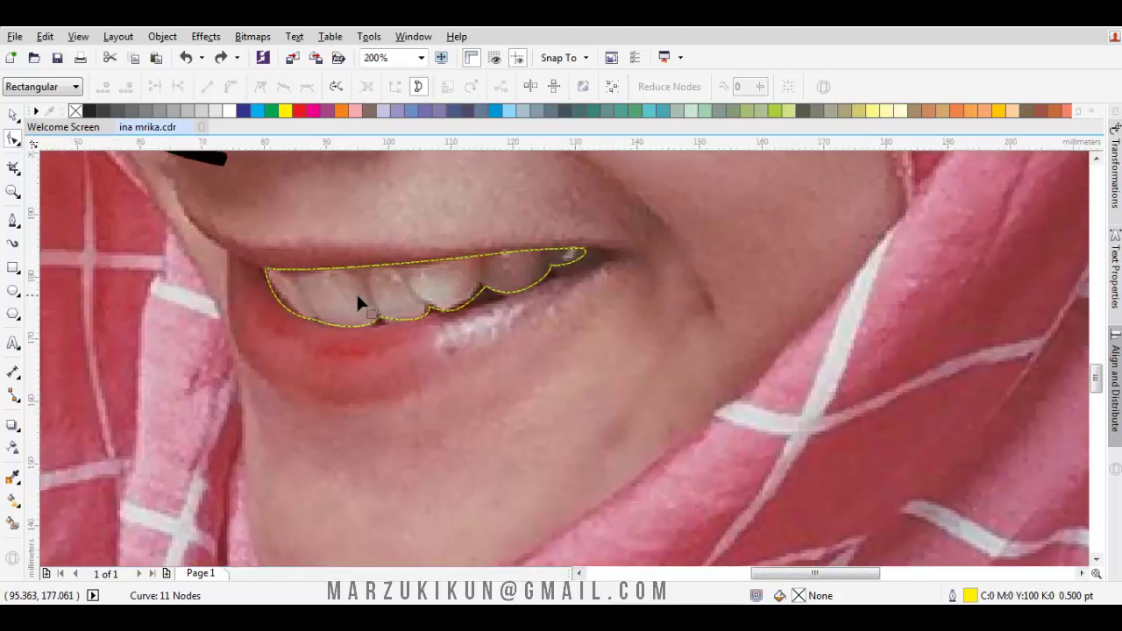
pyautogui.rightClick(497, 224)
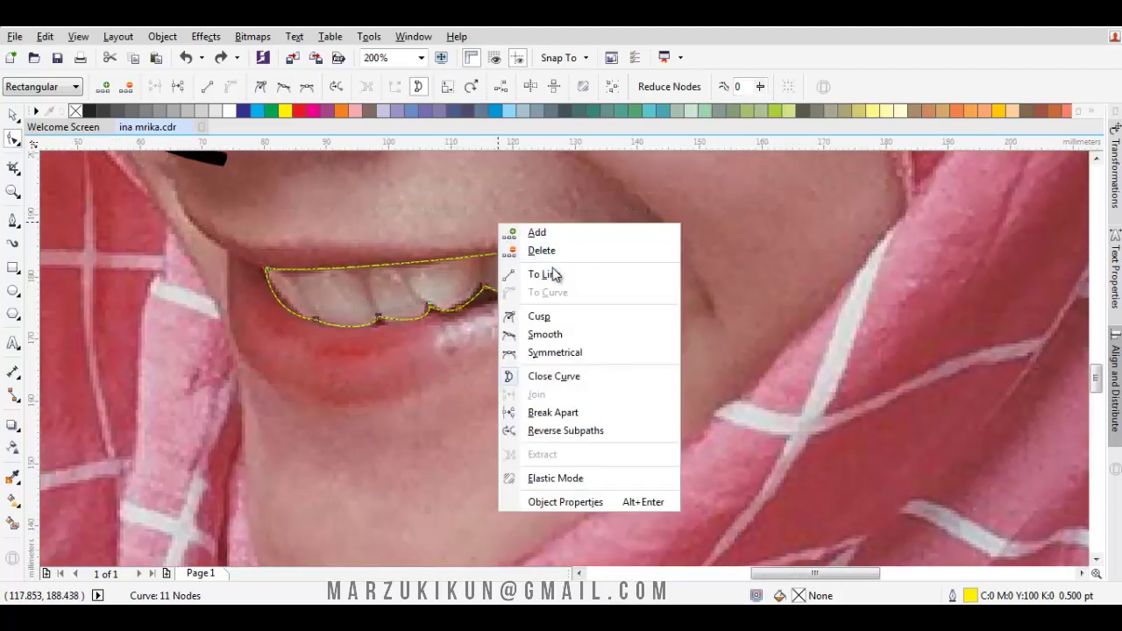
pyautogui.click(550, 315)
# Delete the middle node under the third scallop and move the notch on its right up into the gap between the teeth
pyautogui.scroll(1, 438, 304)
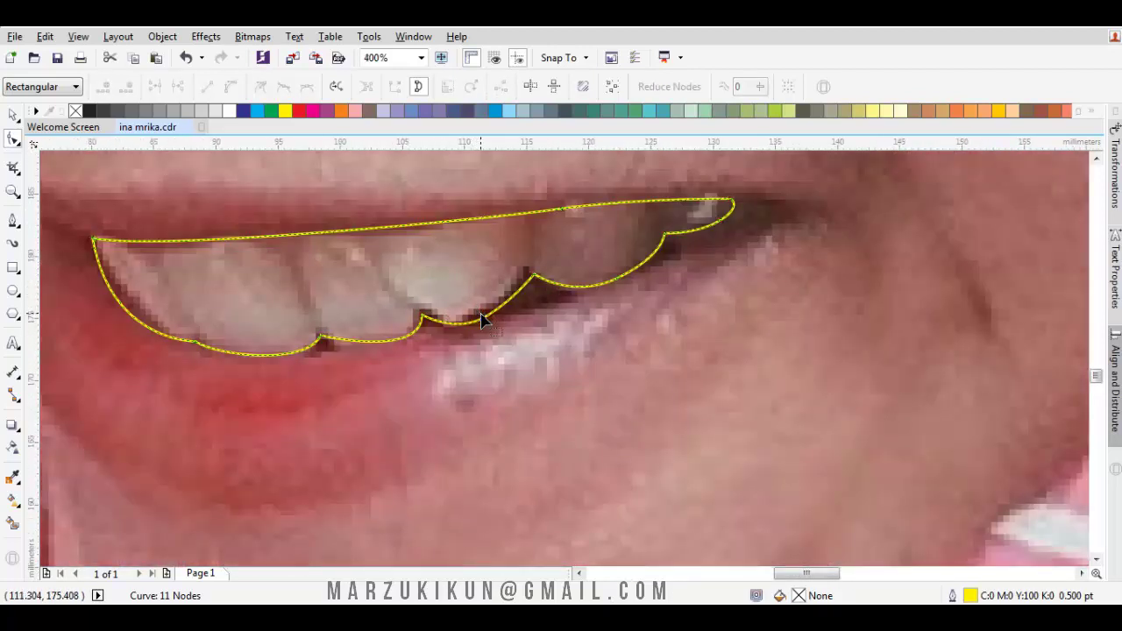
pyautogui.click(480, 321)
pyautogui.press('Delete')
pyautogui.scroll(2, 494, 307)
pyautogui.moveTo(687, 194); pyautogui.dragTo(617, 258)
pyautogui.scroll(-1, 601, 288)
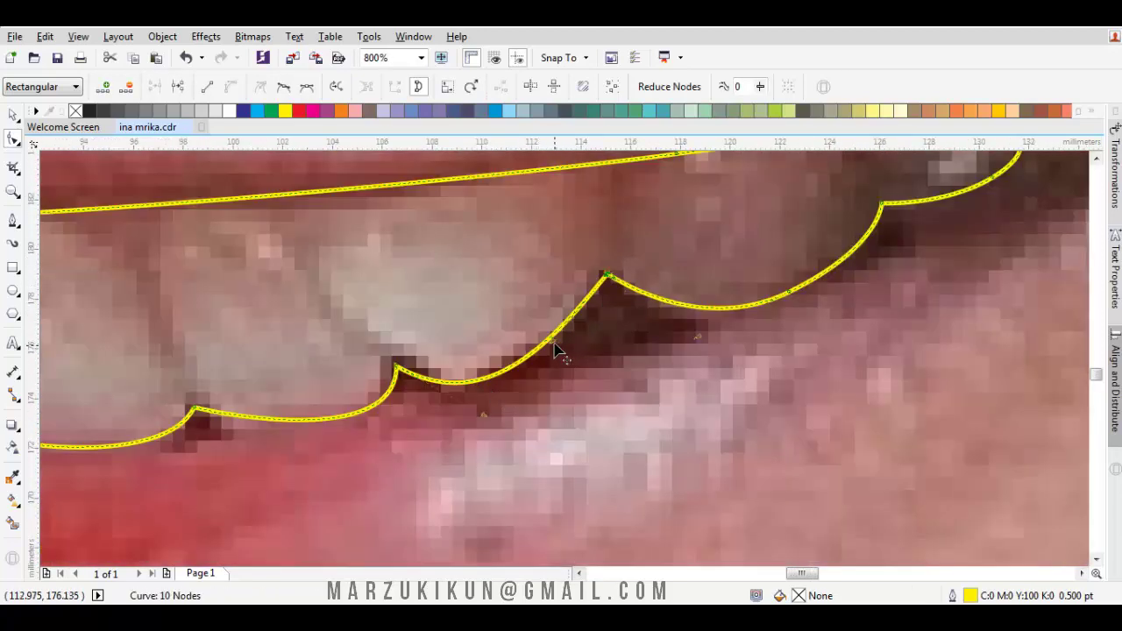
pyautogui.moveTo(554, 342); pyautogui.dragTo(571, 334)
# Adjust the curve handles of the second and third scallops so they follow the teeth's lower edges
pyautogui.moveTo(373, 413); pyautogui.dragTo(473, 362)
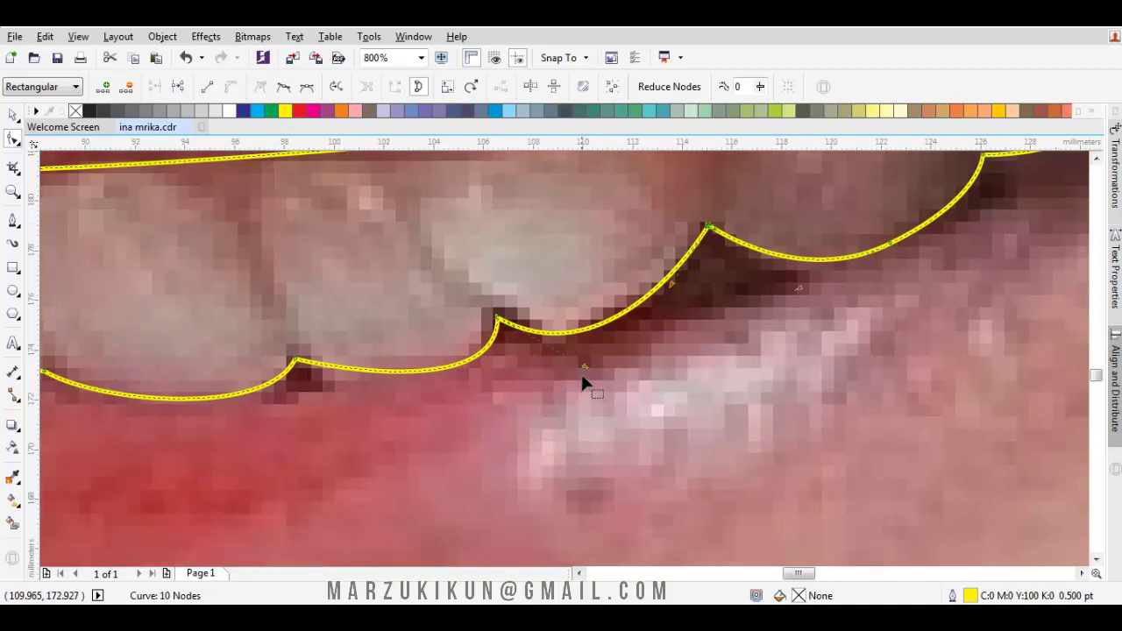
pyautogui.moveTo(585, 366); pyautogui.dragTo(587, 359)
pyautogui.moveTo(496, 394); pyautogui.dragTo(482, 388)
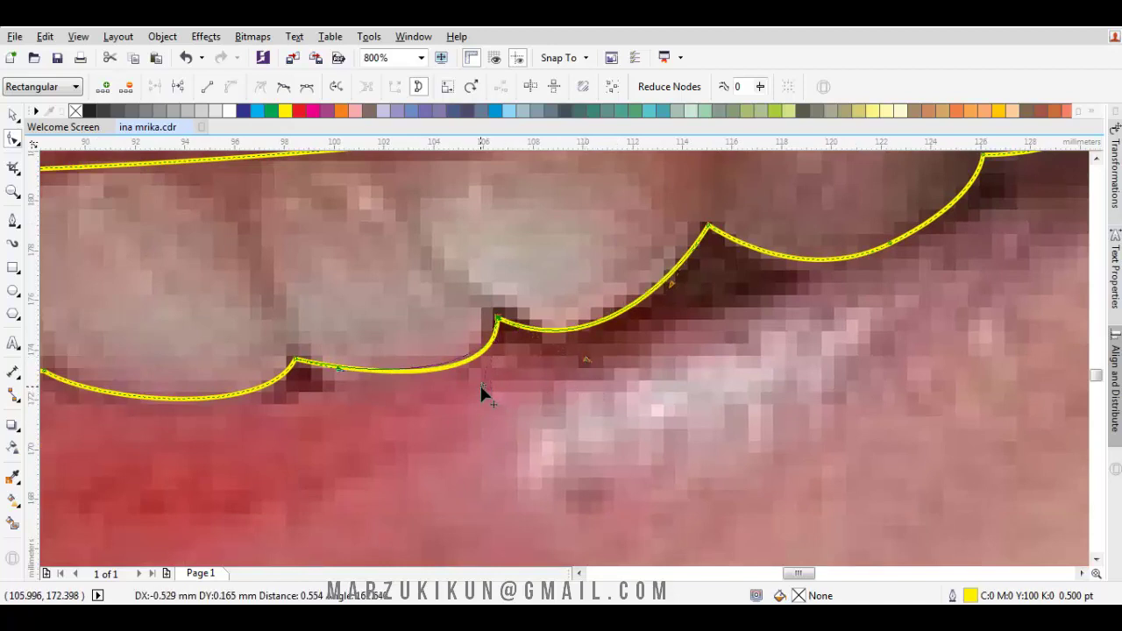
pyautogui.moveTo(337, 372); pyautogui.dragTo(332, 383)
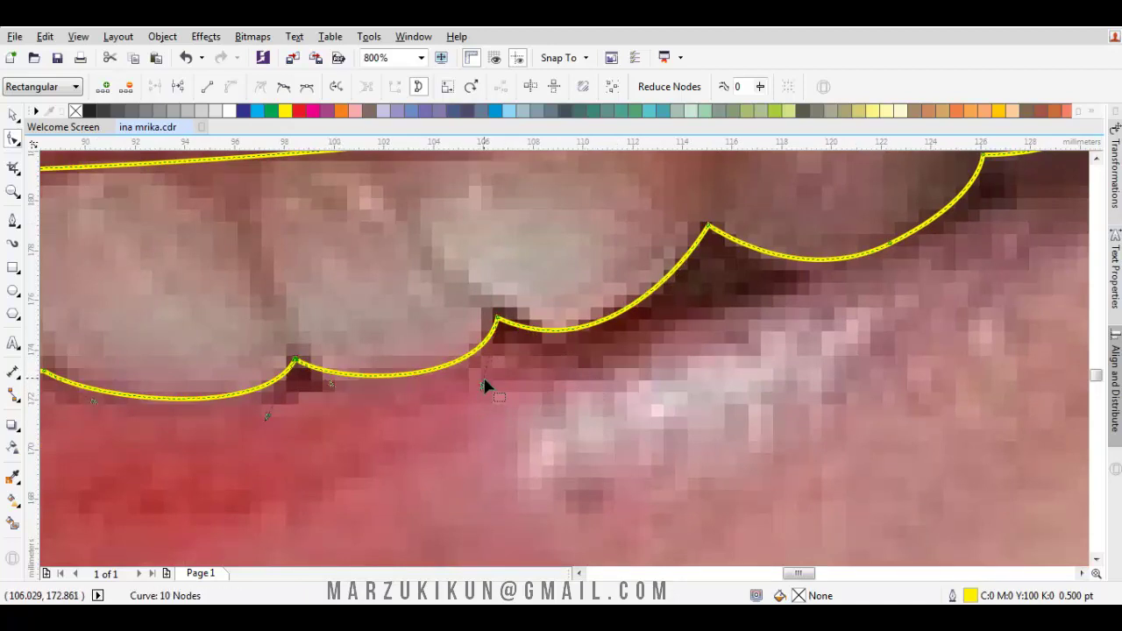
pyautogui.moveTo(482, 383); pyautogui.dragTo(487, 373)
# Delete the surplus nodes under the fourth and last scallops of the teeth outline and reshape the fourth scallop's curve
pyautogui.moveTo(869, 265); pyautogui.dragTo(640, 377)
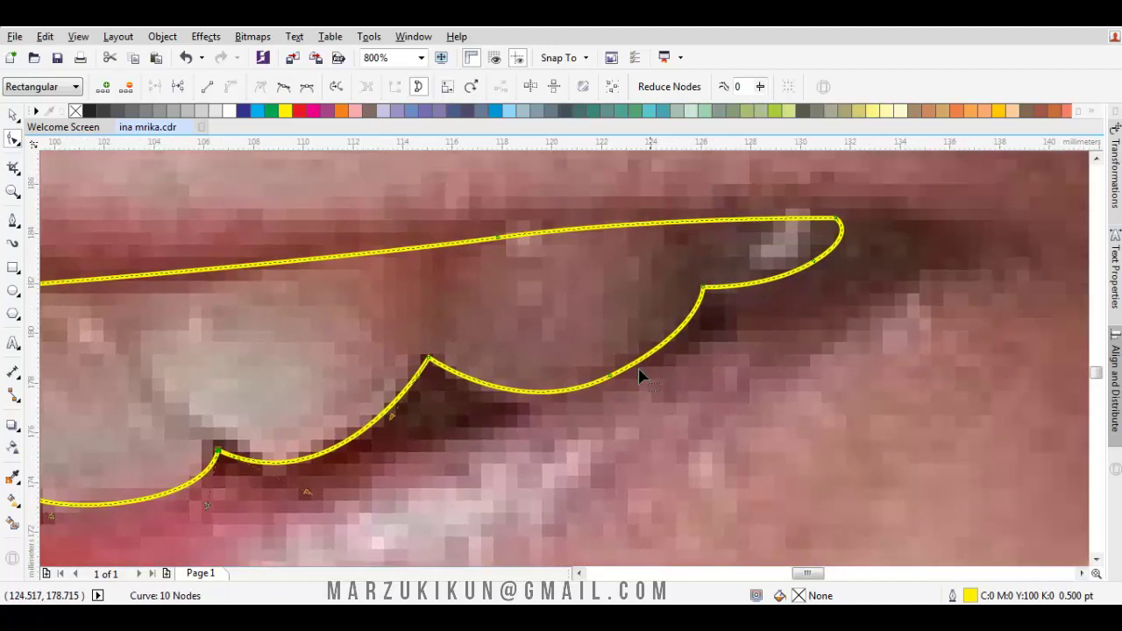
pyautogui.doubleClick(615, 376)
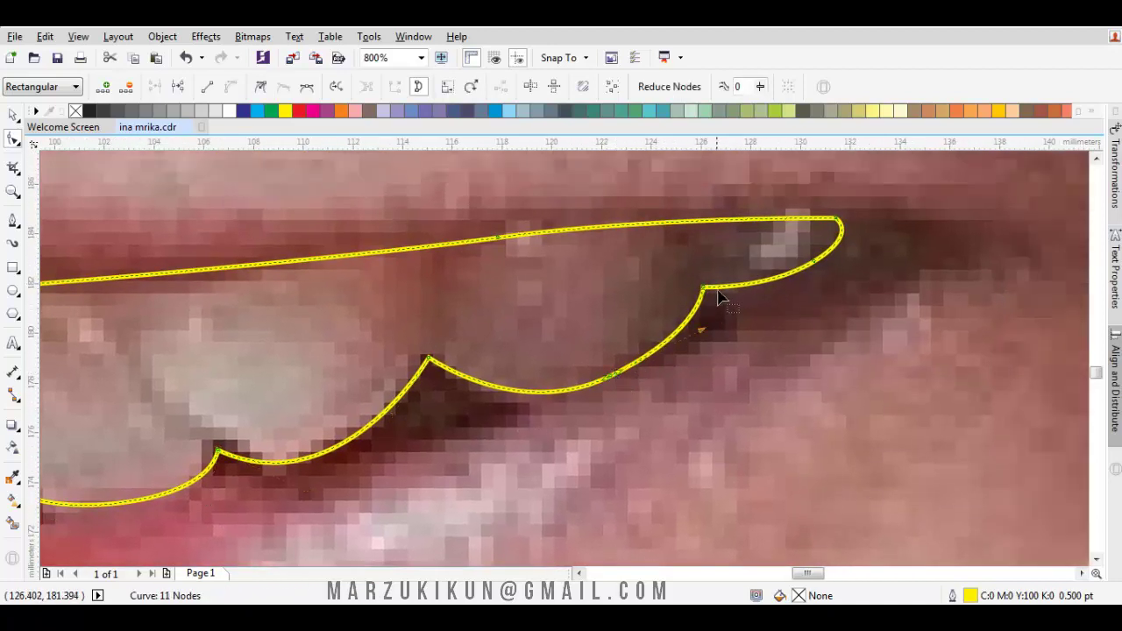
pyautogui.doubleClick(613, 379)
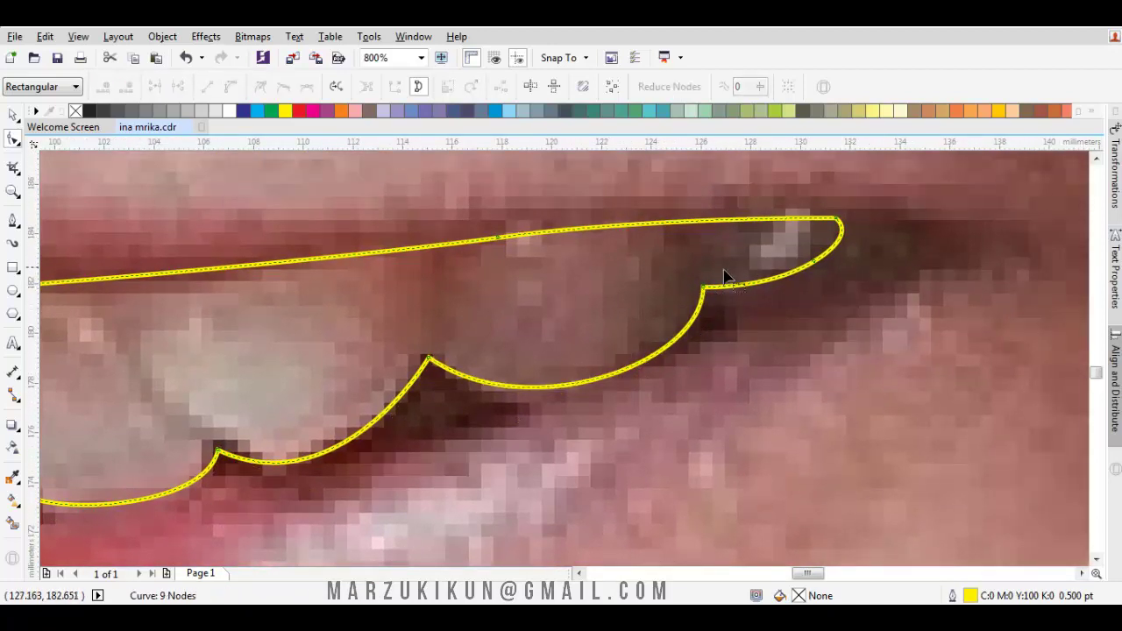
pyautogui.click(704, 287)
pyautogui.moveTo(702, 362); pyautogui.dragTo(682, 360)
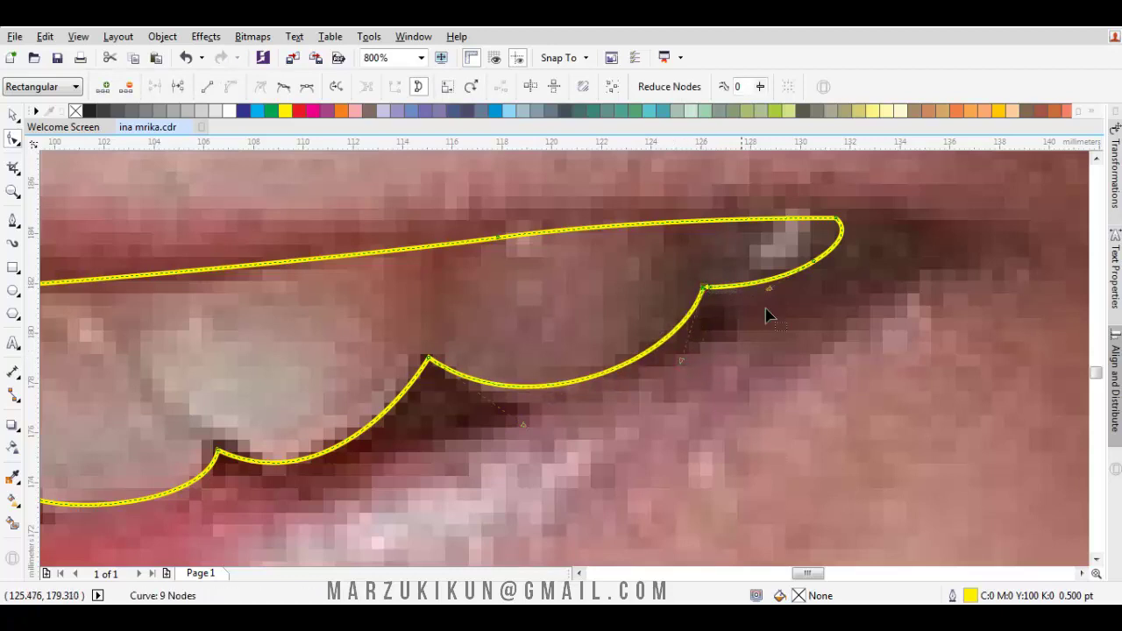
pyautogui.doubleClick(813, 265)
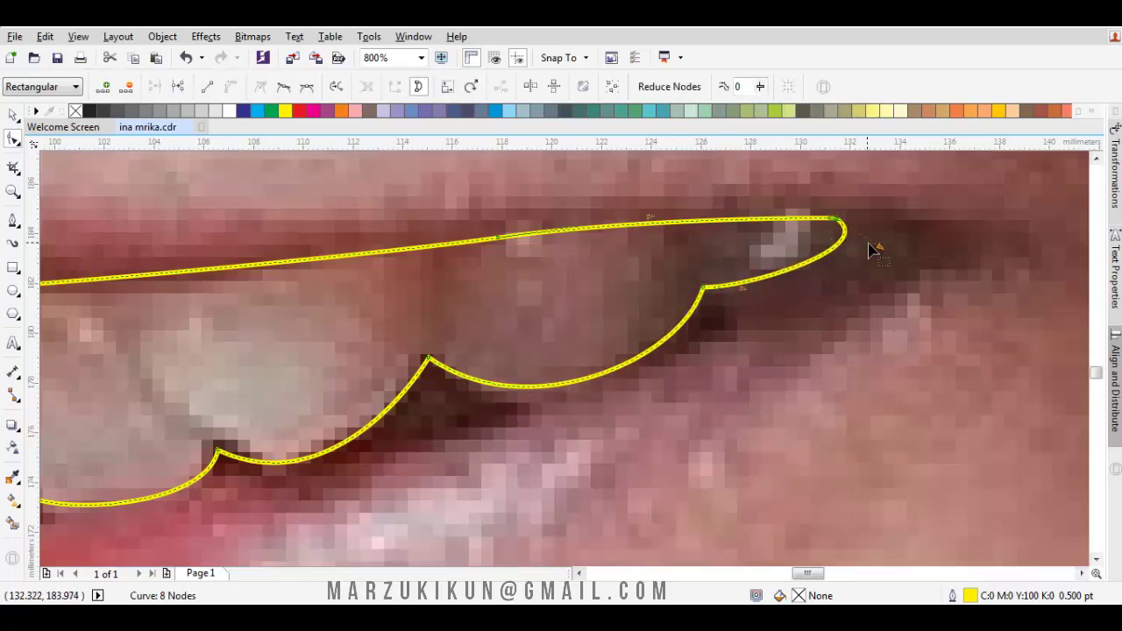
# Pull in the curve handle at the far end of the teeth outline so the last scallop ends in a sharp corner
pyautogui.moveTo(878, 247); pyautogui.dragTo(821, 267)
pyautogui.moveTo(731, 232); pyautogui.dragTo(726, 267)
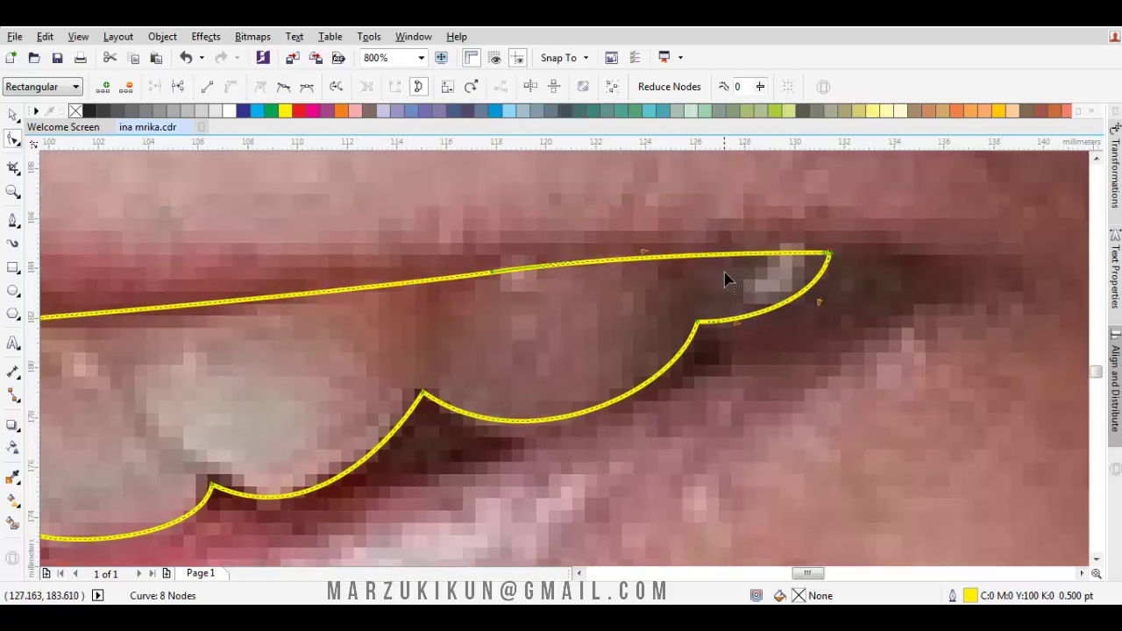
# Draw a new Bezier gum line above the two teeth nearest the outline's pointed end, with arches dipping into the gaps between teeth
pyautogui.press('F5')
pyautogui.moveTo(776, 241); pyautogui.dragTo(715, 246)
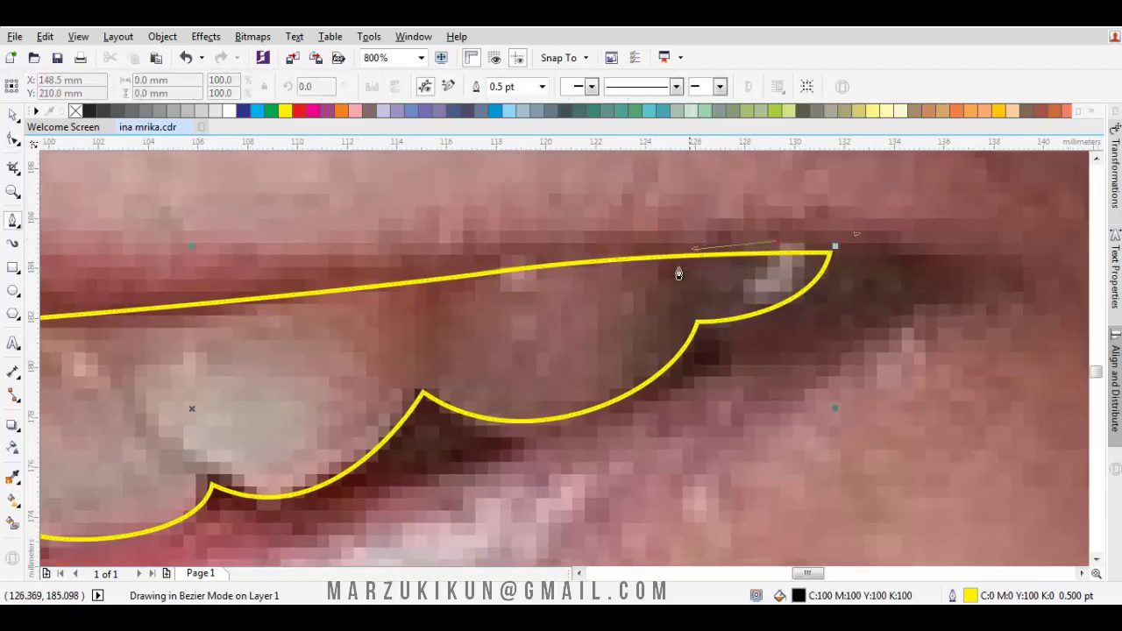
pyautogui.click(680, 280)
pyautogui.moveTo(605, 268); pyautogui.dragTo(533, 269)
pyautogui.moveTo(525, 250); pyautogui.dragTo(463, 261)
pyautogui.click(435, 298)
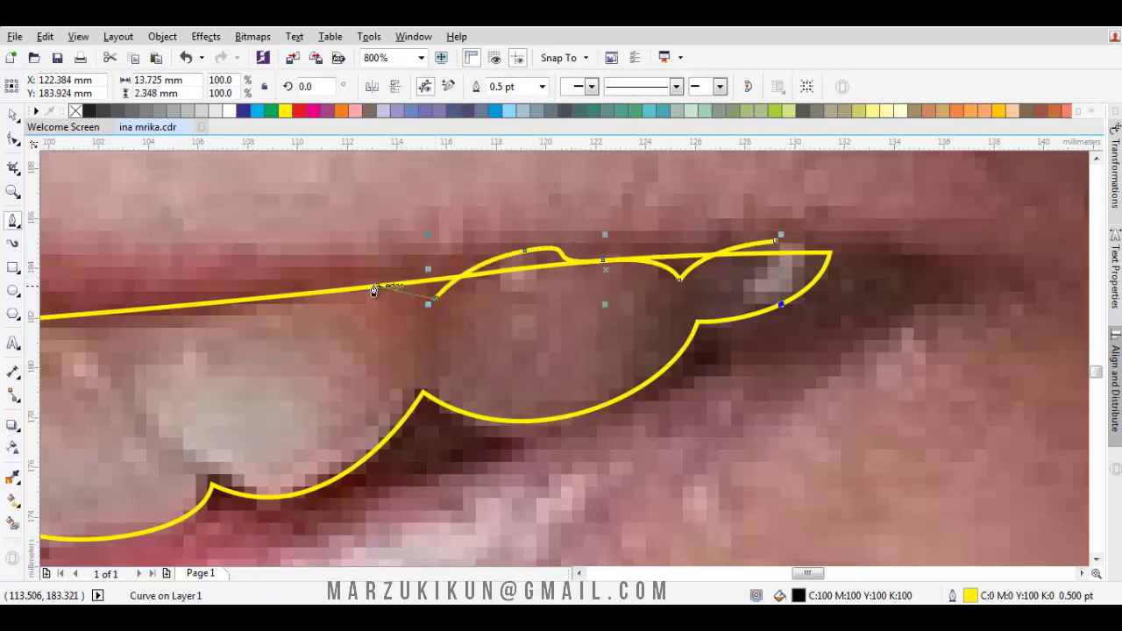
# Continue the gum line in arches over the next two teeth, ending in the notch beside the large front tooth
pyautogui.moveTo(373, 286); pyautogui.dragTo(322, 292)
pyautogui.moveTo(192, 293); pyautogui.dragTo(544, 249)
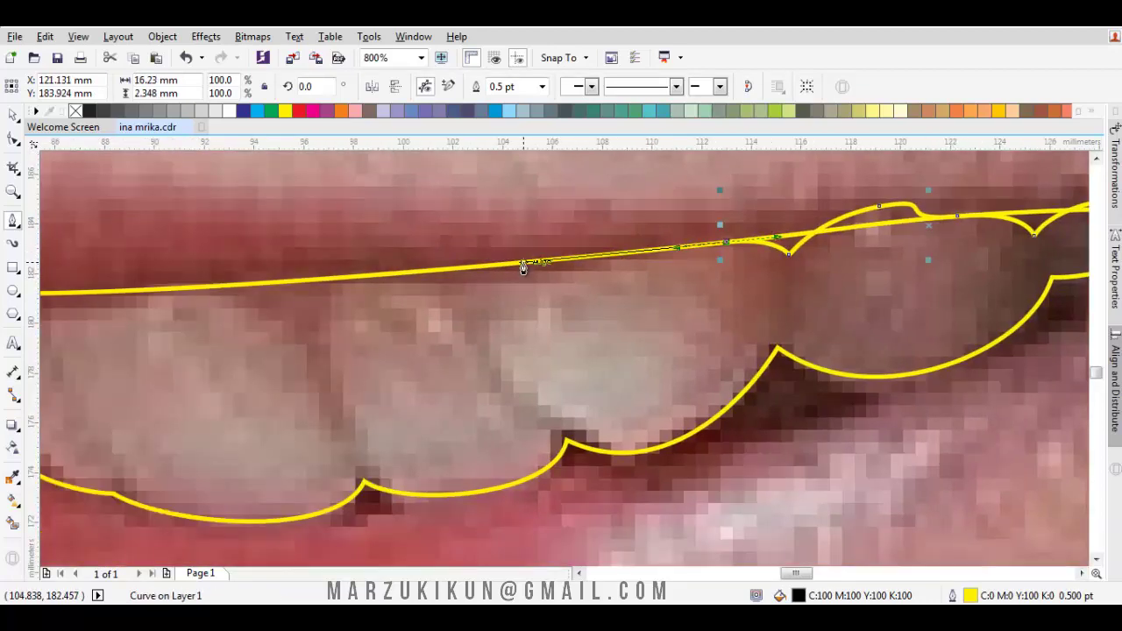
pyautogui.scroll(-2, 523, 267)
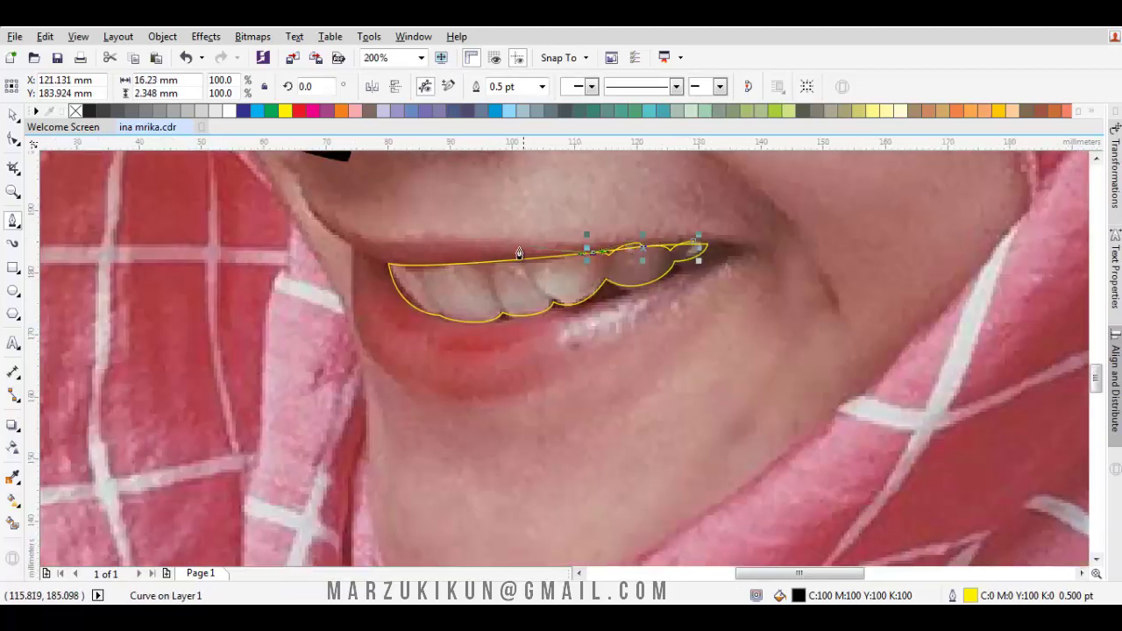
pyautogui.scroll(2, 518, 253)
pyautogui.moveTo(541, 265); pyautogui.dragTo(495, 270)
pyautogui.hotkey('ctrl', 'z')
pyautogui.moveTo(585, 253); pyautogui.dragTo(419, 272)
pyautogui.moveTo(418, 240); pyautogui.dragTo(365, 255)
pyautogui.click(345, 304)
# Extend the gum line in an arch over the large front tooth, down to the gap before the outermost tooth
pyautogui.scroll(-2, 344, 304)
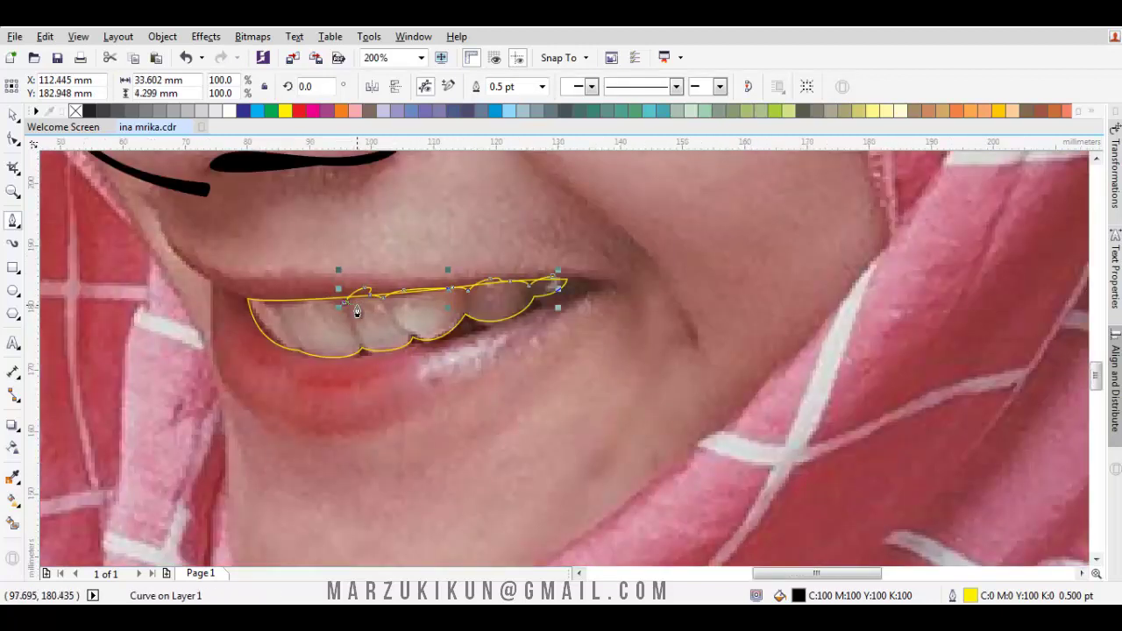
pyautogui.scroll(2, 320, 296)
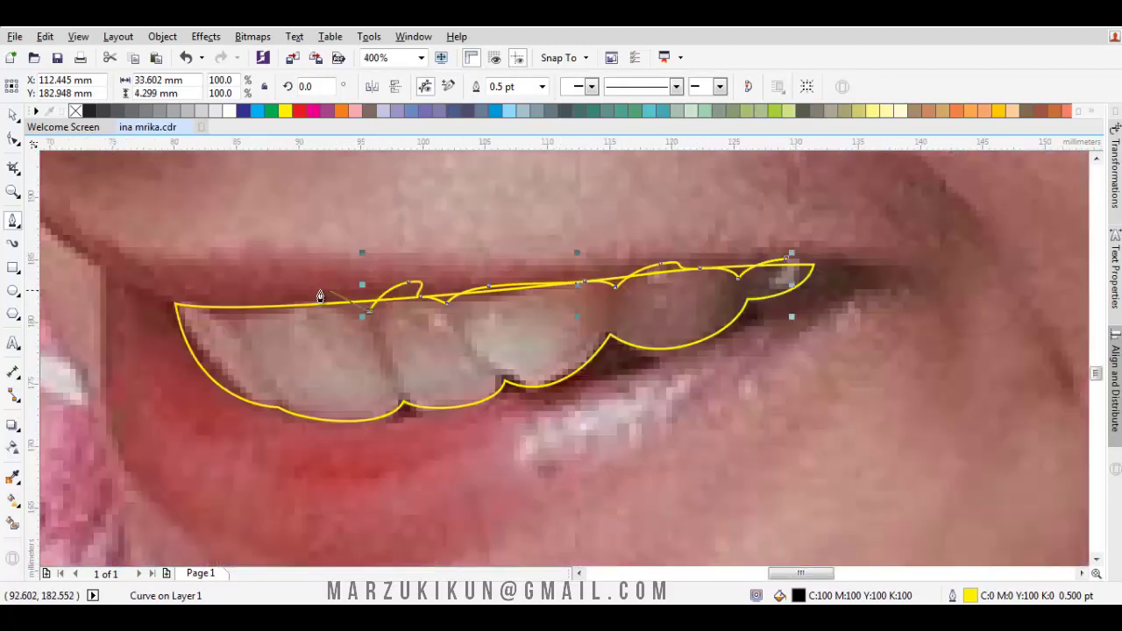
pyautogui.moveTo(305, 291); pyautogui.dragTo(253, 298)
pyautogui.click(233, 315)
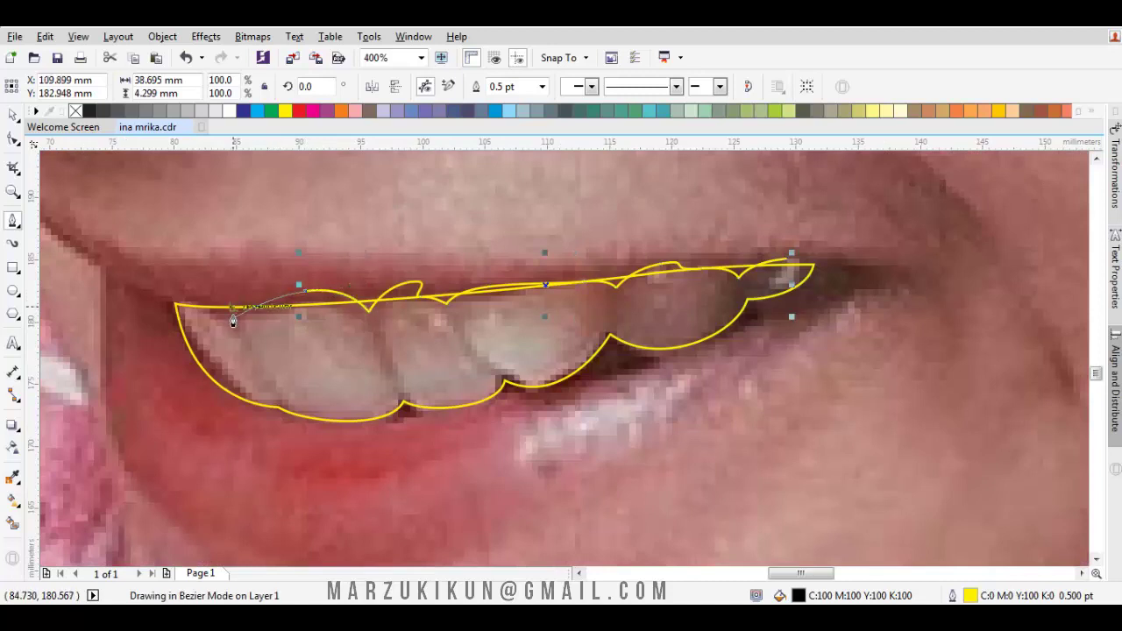
pyautogui.hotkey('ctrl', 'z')
pyautogui.hotkey('ctrl', 'z')
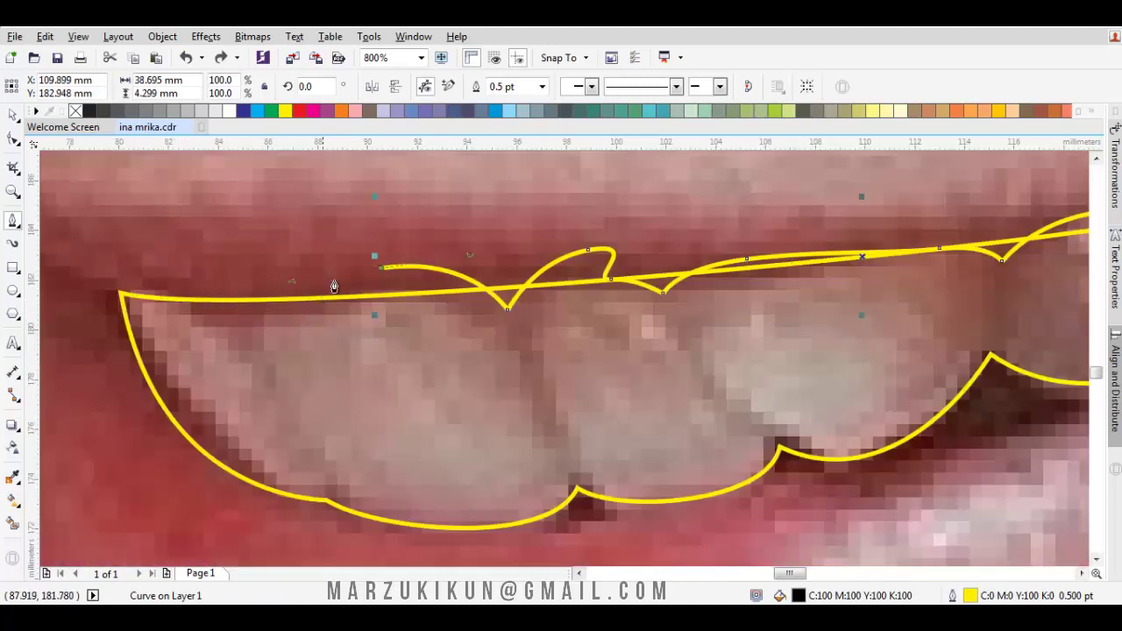
pyautogui.moveTo(334, 279); pyautogui.dragTo(243, 289)
pyautogui.click(238, 321)
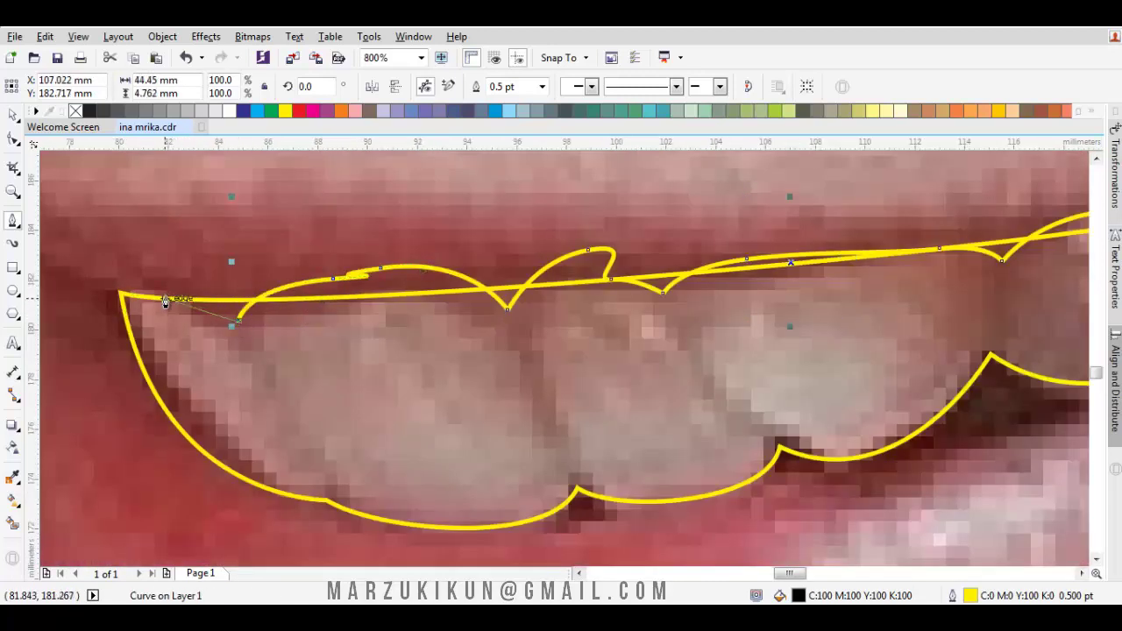
# Finish the scalloped curve along the upper gum line and close it with an arc above the teeth
pyautogui.moveTo(165, 298); pyautogui.dragTo(146, 297)
pyautogui.click(129, 301)
pyautogui.scroll(-2, 129, 301)
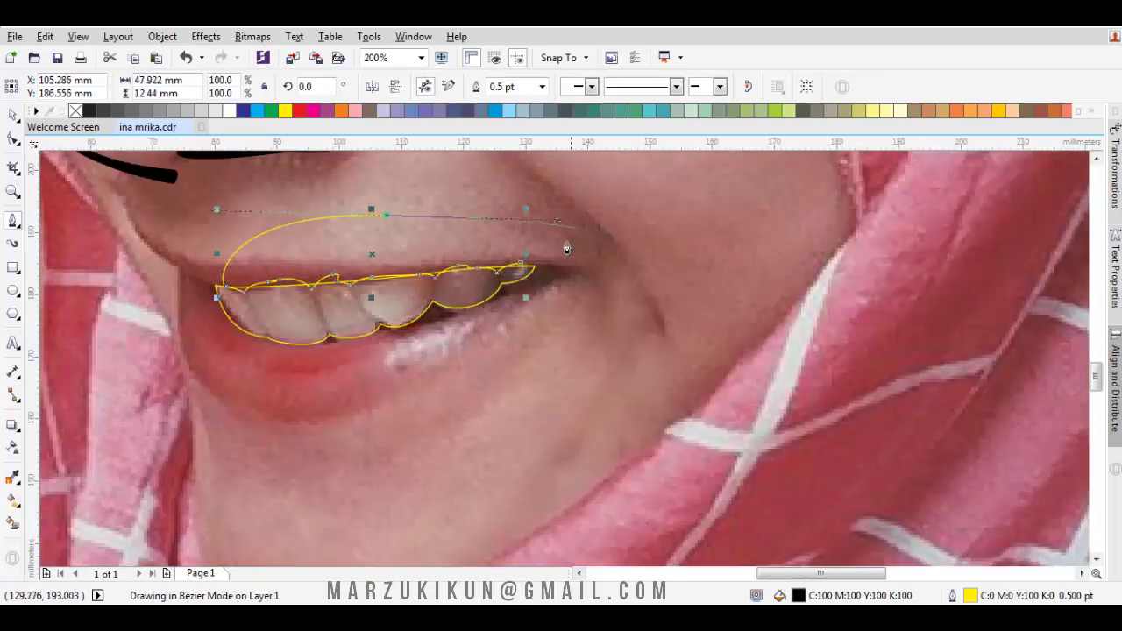
pyautogui.click(520, 264)
# Cut the gum-line shape out of the teeth outline with Back Minus Front
pyautogui.press('space')
pyautogui.keyDown('shift'); pyautogui.click(461, 281); pyautogui.keyUp('shift')
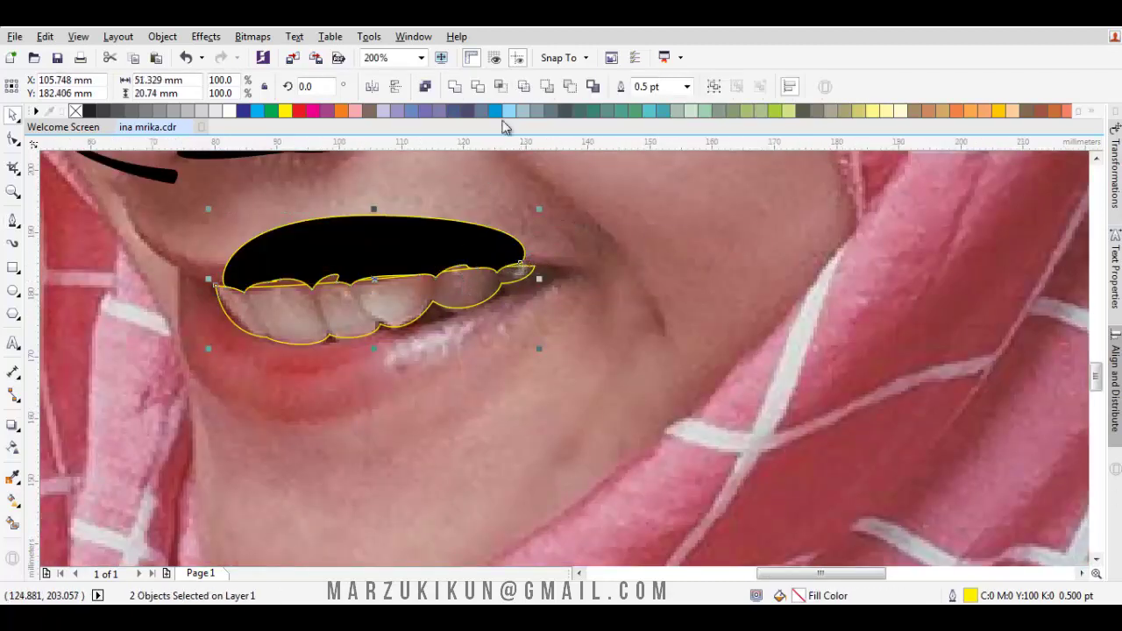
pyautogui.click(572, 89)
# Convert all segments of the trimmed teeth outline to curves
pyautogui.press('F10')
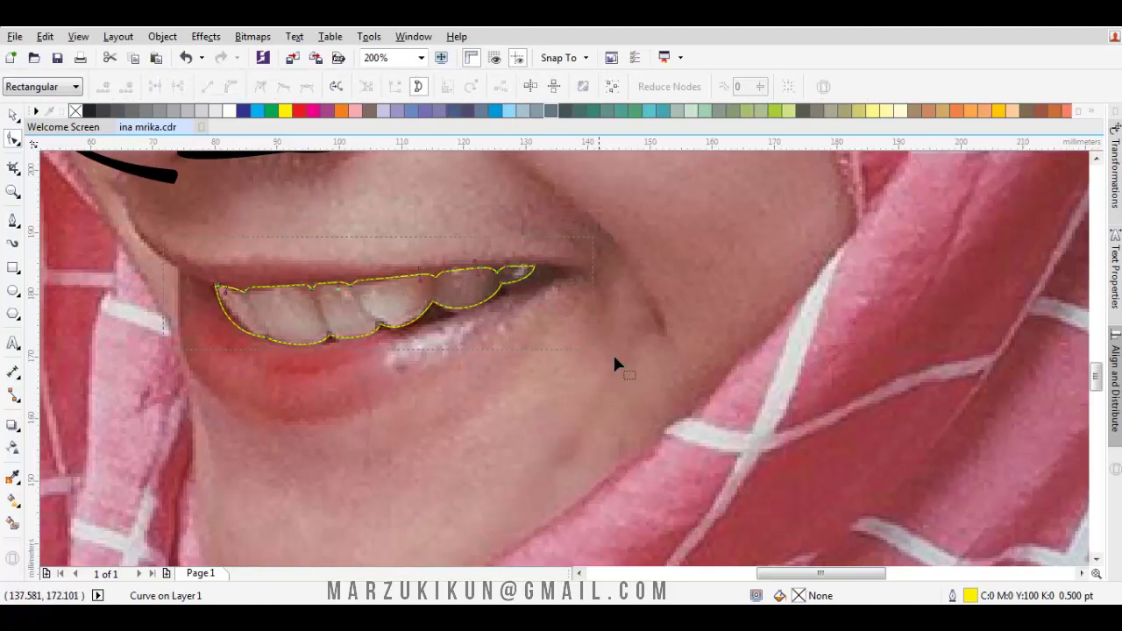
pyautogui.hotkey('ctrl', 'a')
pyautogui.rightClick(541, 195)
pyautogui.click(593, 291)
pyautogui.rightClick(591, 274)
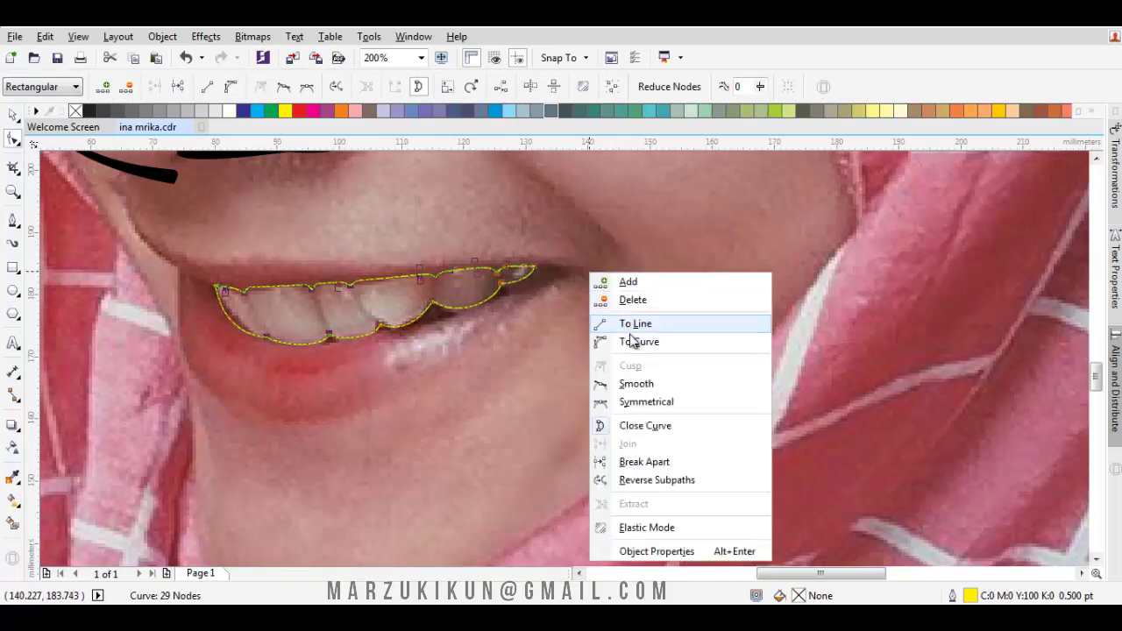
pyautogui.click(633, 341)
# Delete the surplus nodes along the upper edge of the rightmost teeth, leaving smooth arcs between the notches
pyautogui.scroll(4, 500, 283)
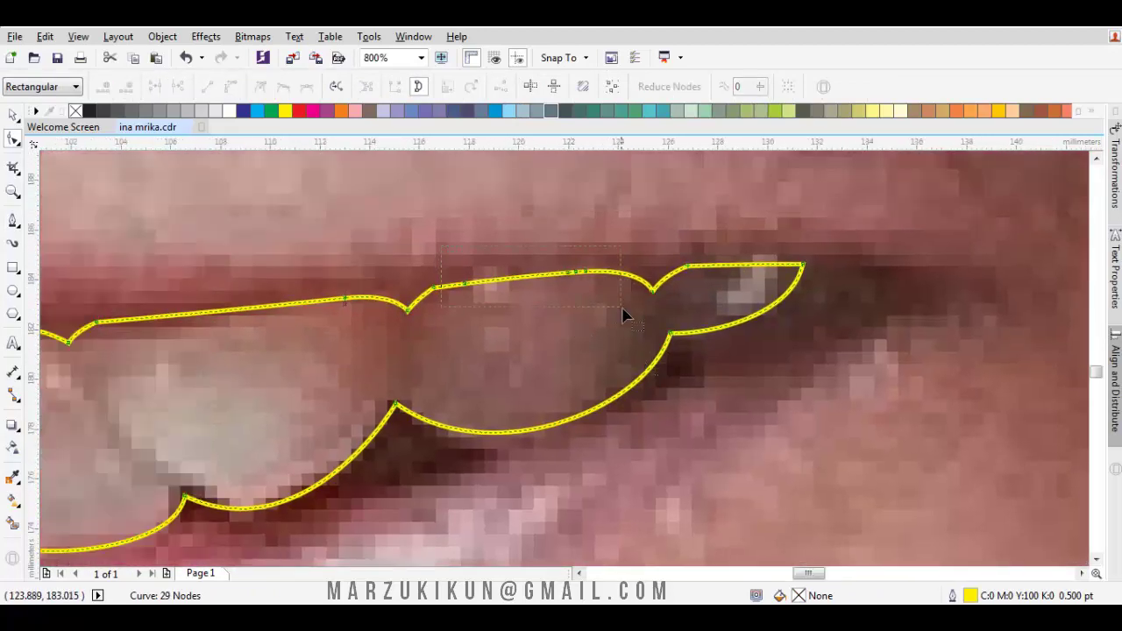
pyautogui.press('Delete')
pyautogui.scroll(1, 433, 285)
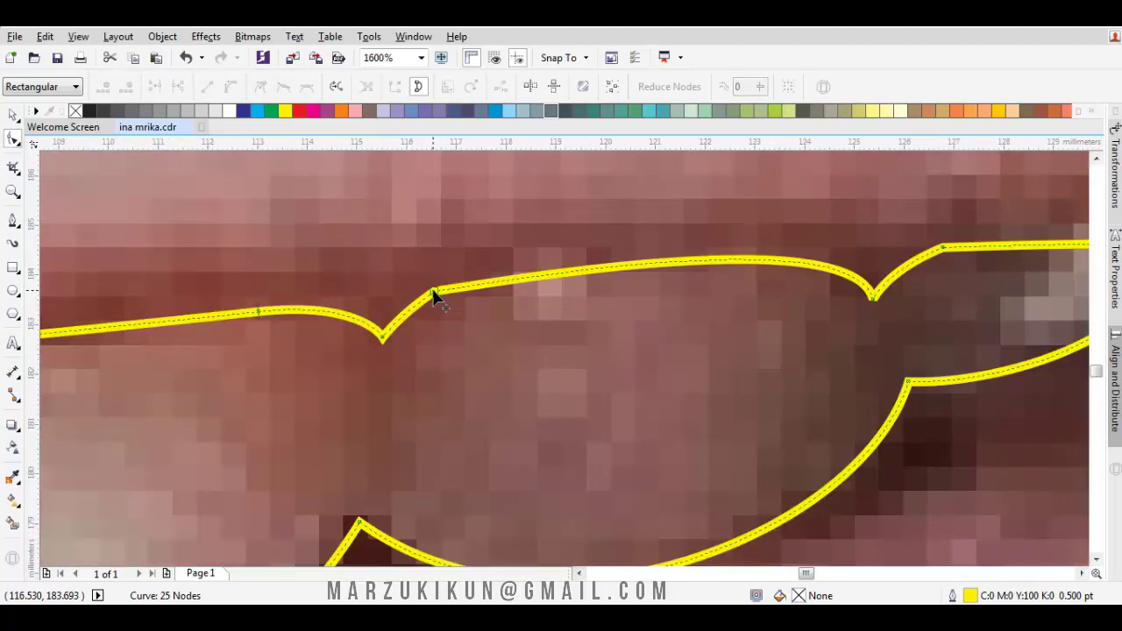
pyautogui.doubleClick(433, 291)
pyautogui.moveTo(410, 308); pyautogui.dragTo(745, 337)
pyautogui.scroll(-1, 667, 341)
pyautogui.press('Delete')
# Delete the surplus nodes along the upper edge of the middle teeth to smooth their arcs
pyautogui.moveTo(517, 375); pyautogui.dragTo(603, 364)
pyautogui.moveTo(501, 327); pyautogui.dragTo(547, 350)
pyautogui.press('Delete')
pyautogui.moveTo(427, 325); pyautogui.dragTo(459, 354)
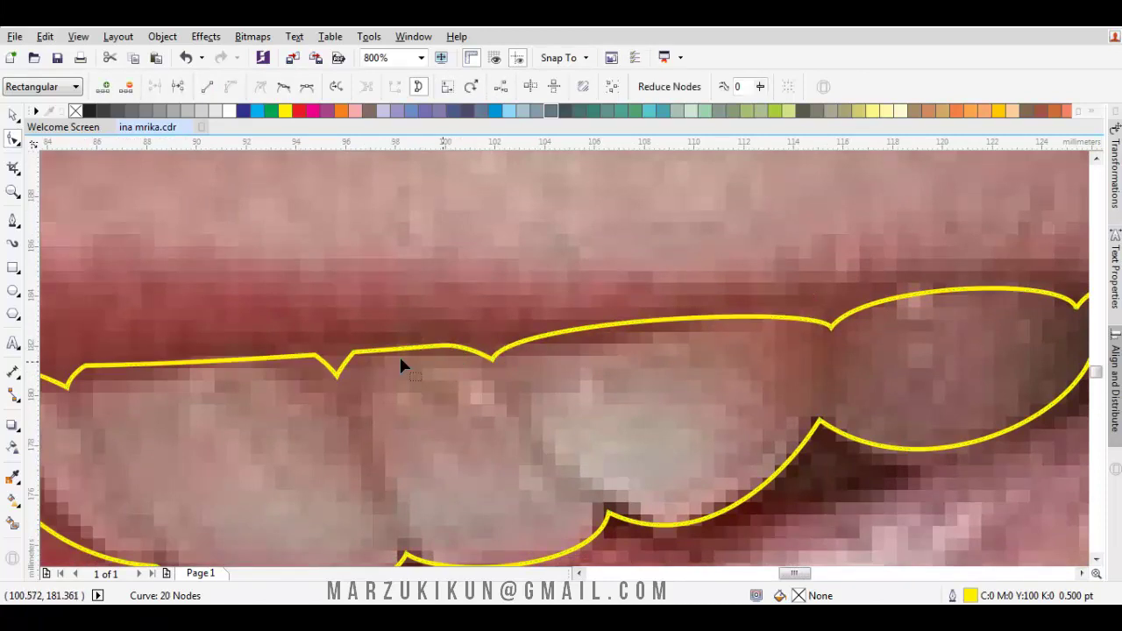
pyautogui.press('Delete')
pyautogui.moveTo(343, 333); pyautogui.dragTo(555, 330)
pyautogui.press('Delete')
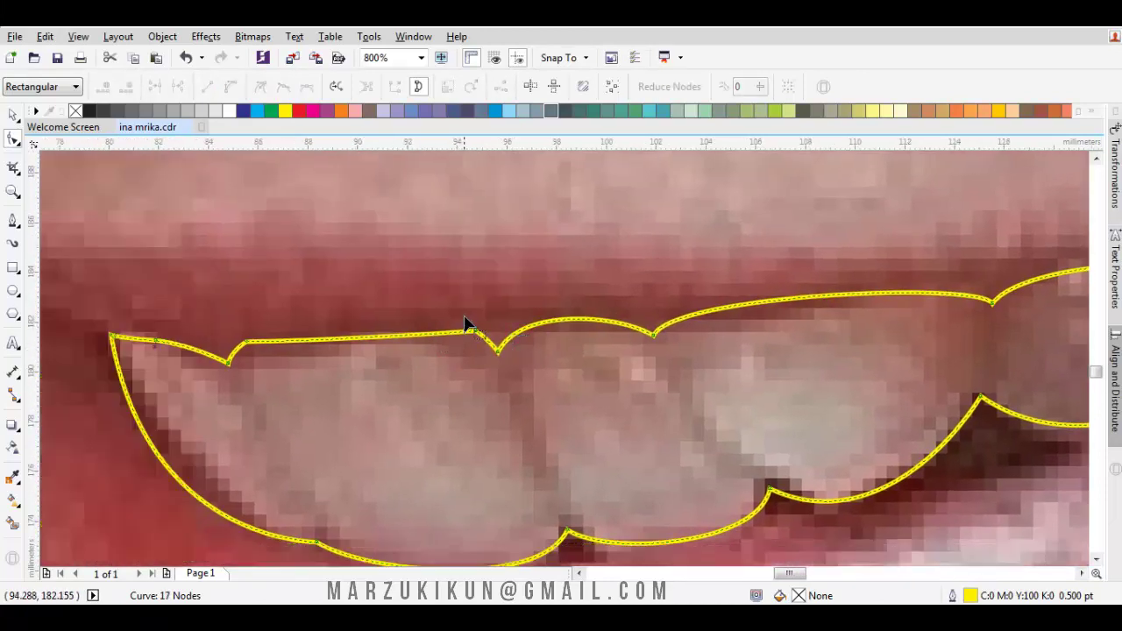
# Smooth the upper edge of the large left front tooth by deleting its extra nodes, and adjust the neighbouring tooth's curve handle
pyautogui.click(471, 330)
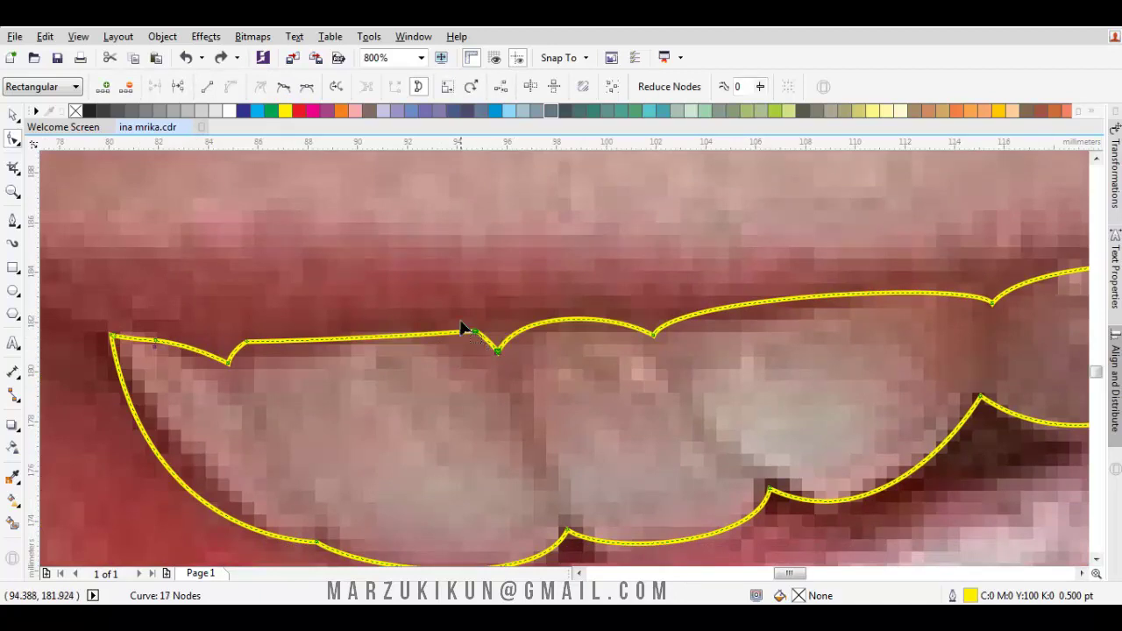
pyautogui.press('Delete')
pyautogui.click(498, 351)
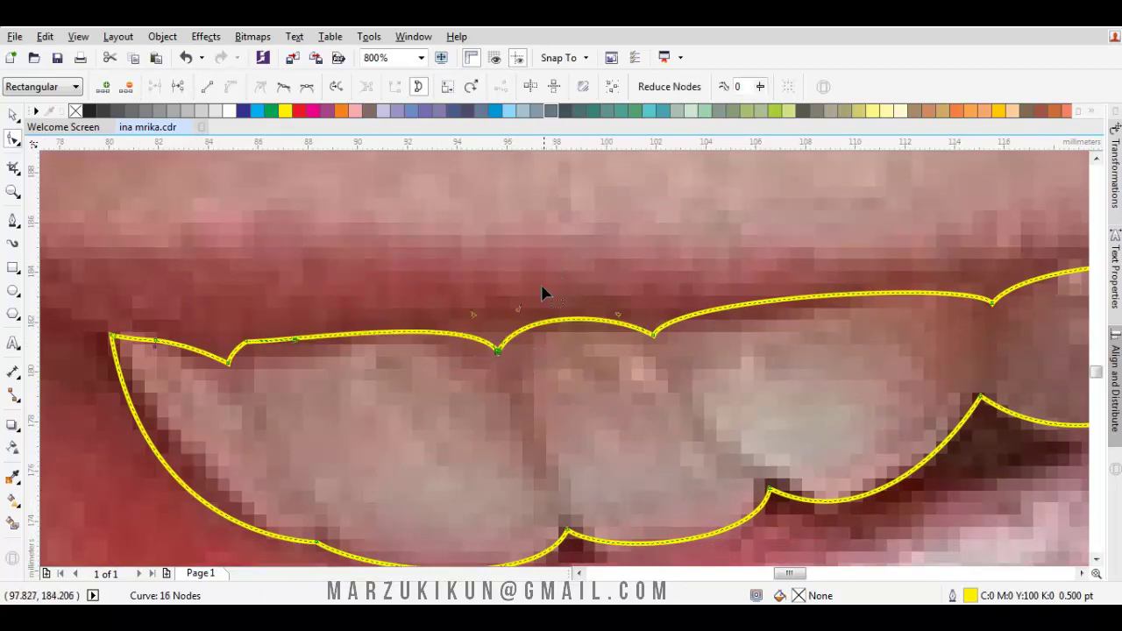
pyautogui.moveTo(521, 313); pyautogui.dragTo(523, 312)
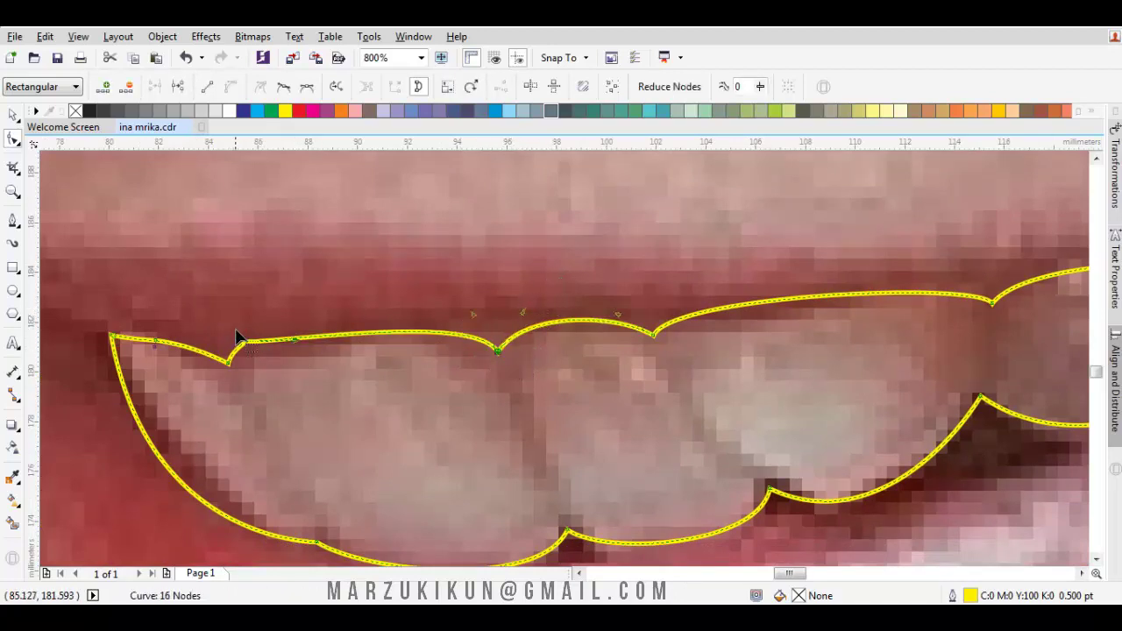
pyautogui.moveTo(320, 352); pyautogui.dragTo(319, 347)
pyautogui.press('Delete')
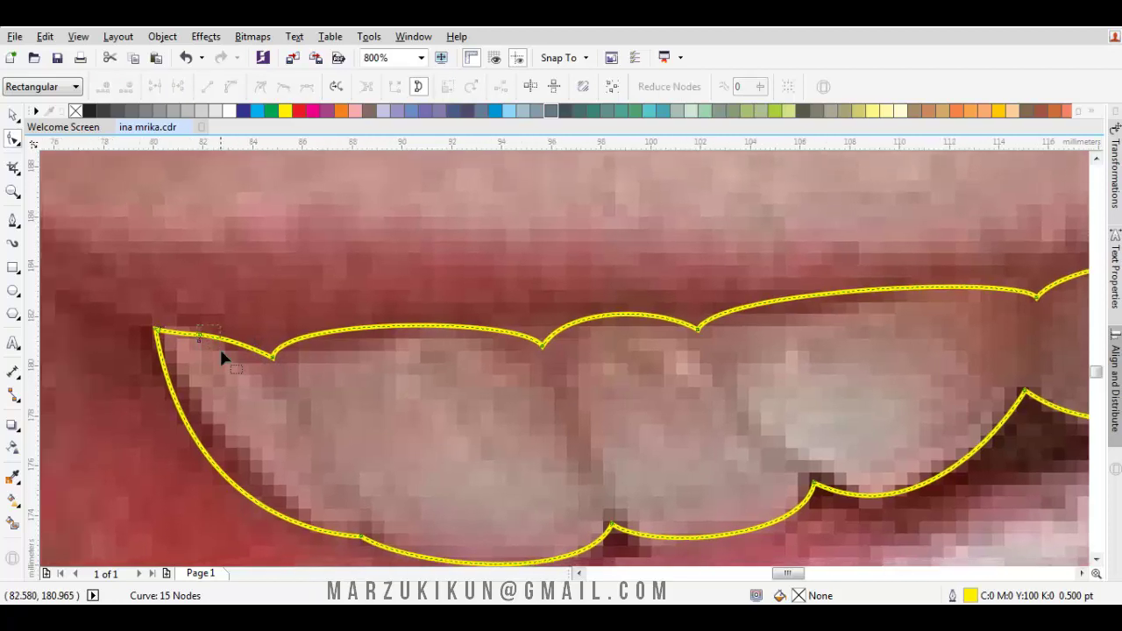
# Remove the extra node near the left end of the teeth outline and reshape the outer curve along the leftmost tooth
pyautogui.moveTo(187, 295); pyautogui.dragTo(214, 354)
pyautogui.press('Delete')
pyautogui.click(157, 331)
pyautogui.moveTo(160, 388); pyautogui.dragTo(253, 325)
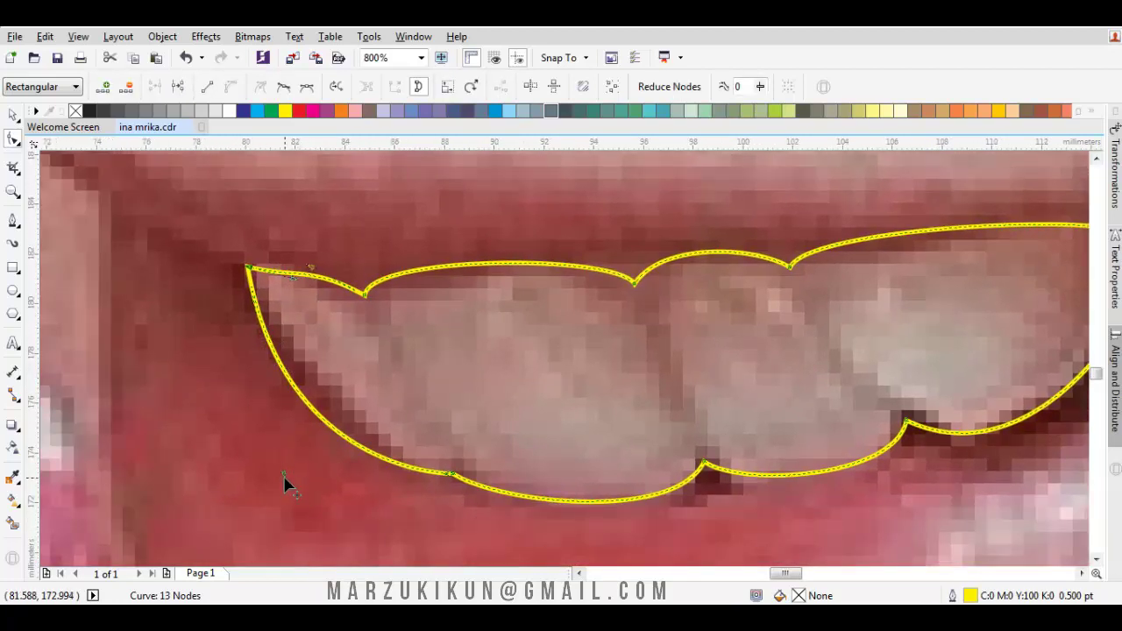
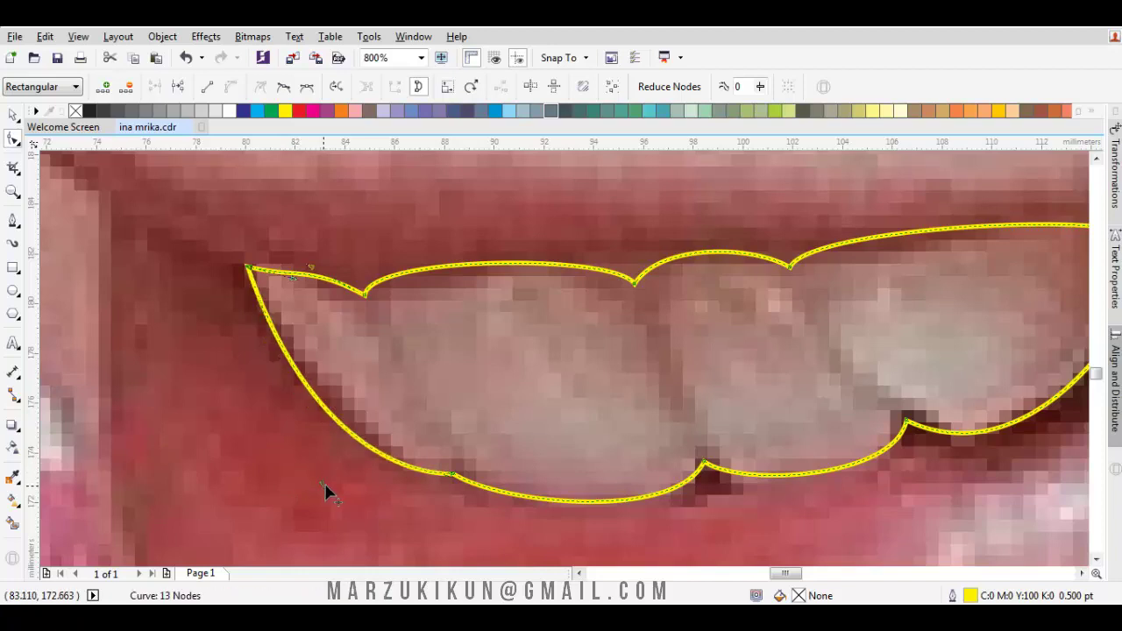
# Fill the teeth shape with white
pyautogui.scroll(-1, 392, 470)
pyautogui.press('space')
pyautogui.moveTo(523, 460); pyautogui.dragTo(497, 458)
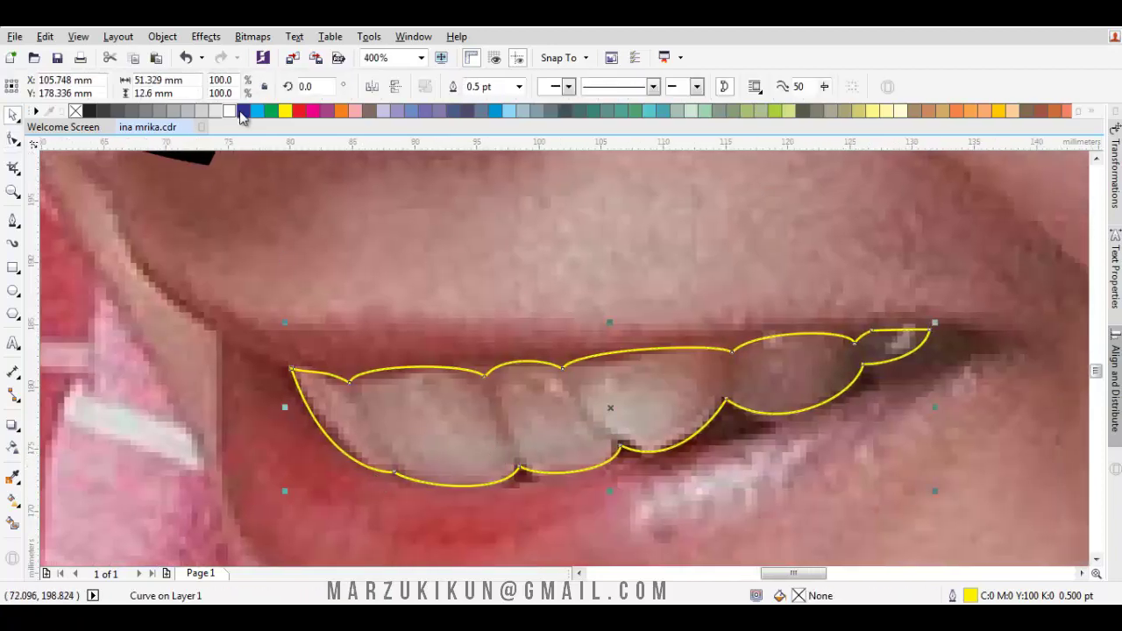
pyautogui.click(232, 112)
pyautogui.moveTo(285, 384); pyautogui.dragTo(313, 347)
# Draw the lower edge of the mouth opening as a Bezier curve from the left corner beneath the teeth toward the right corner
pyautogui.press('space')
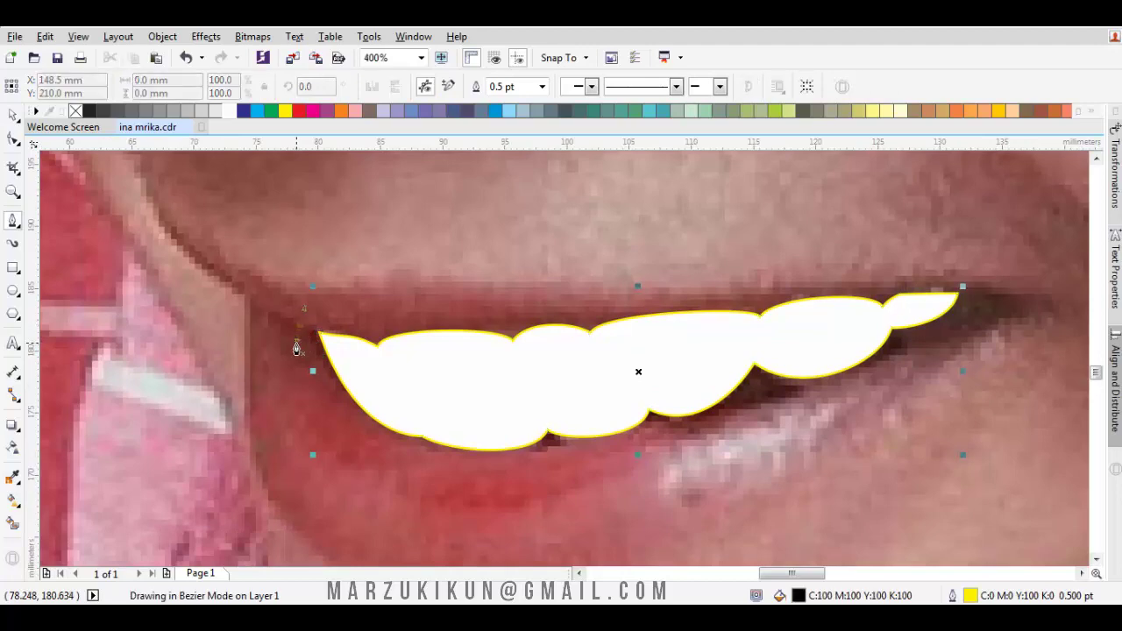
pyautogui.scroll(1, 408, 426)
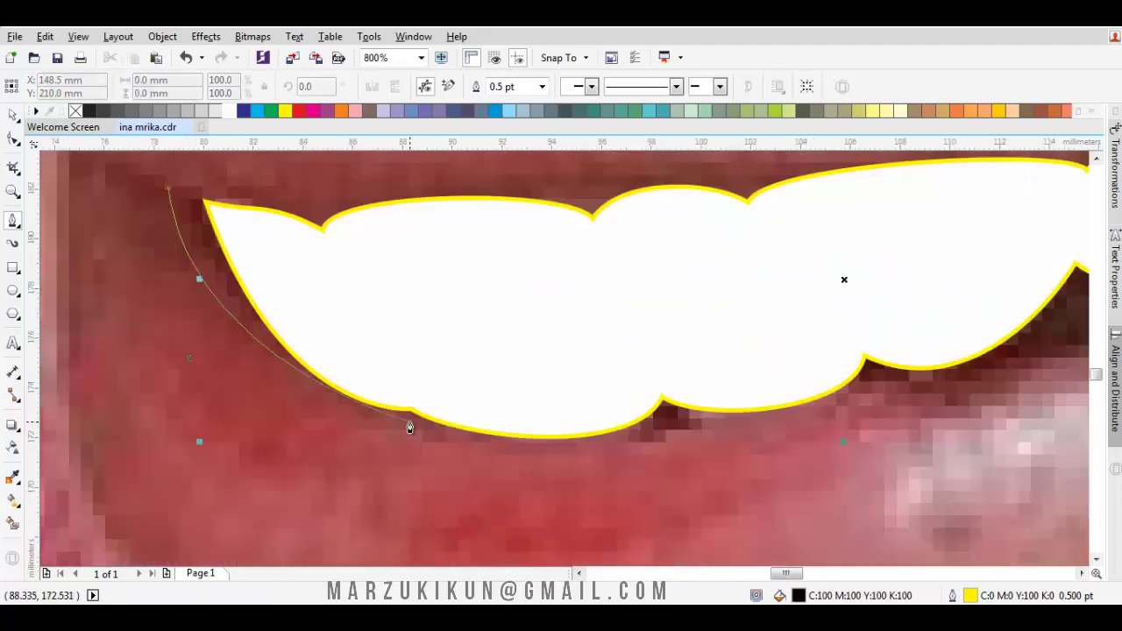
pyautogui.scroll(-1, 532, 438)
pyautogui.scroll(1, 533, 438)
pyautogui.moveTo(556, 435); pyautogui.dragTo(763, 406)
pyautogui.moveTo(918, 371); pyautogui.dragTo(463, 462)
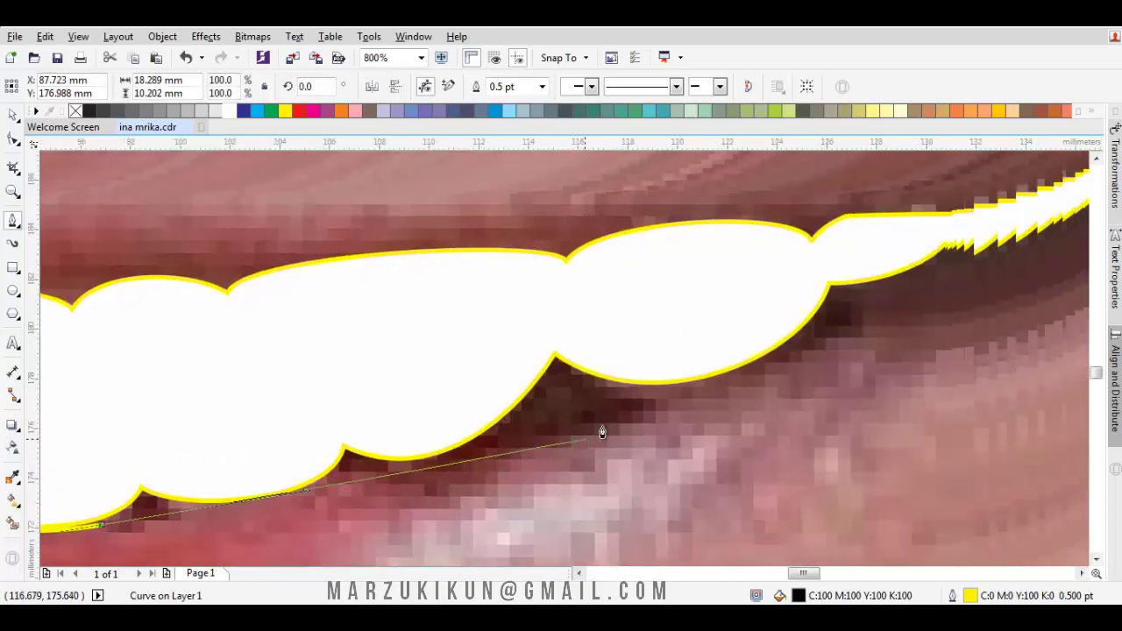
pyautogui.moveTo(734, 382); pyautogui.dragTo(924, 274)
pyautogui.moveTo(993, 247); pyautogui.dragTo(776, 352)
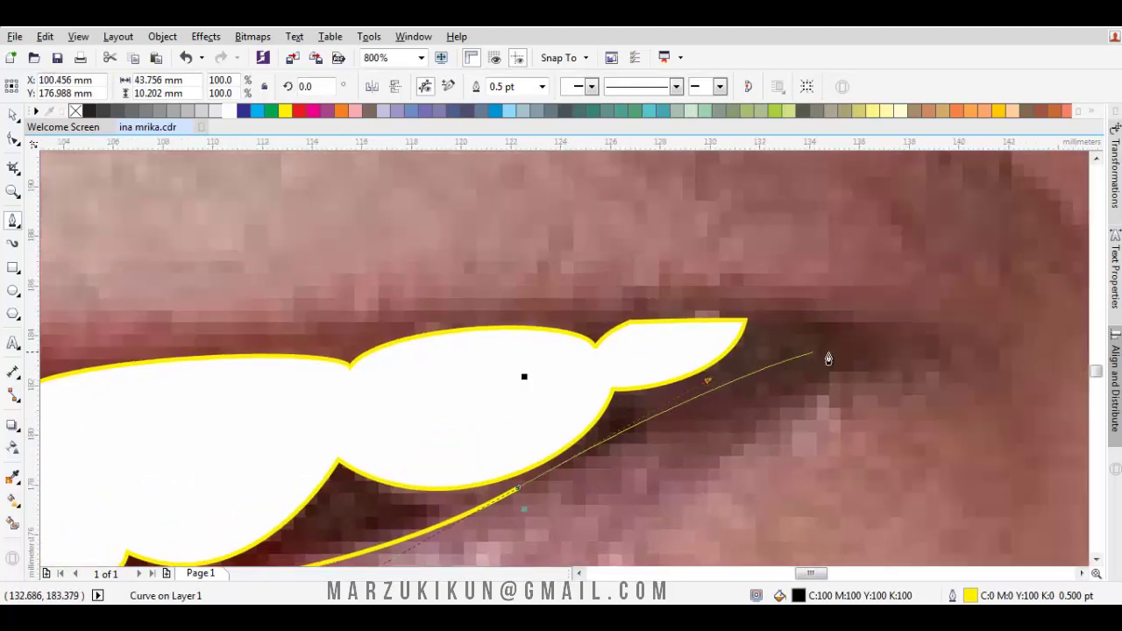
# Continue the mouth curve around the dark right corner and back to the tip of the last tooth
pyautogui.moveTo(857, 370); pyautogui.dragTo(1044, 419)
pyautogui.hotkey('ctrl', 'z')
pyautogui.moveTo(831, 368); pyautogui.dragTo(906, 380)
pyautogui.moveTo(815, 318); pyautogui.dragTo(787, 333)
pyautogui.click(742, 318)
pyautogui.scroll(-3, 745, 321)
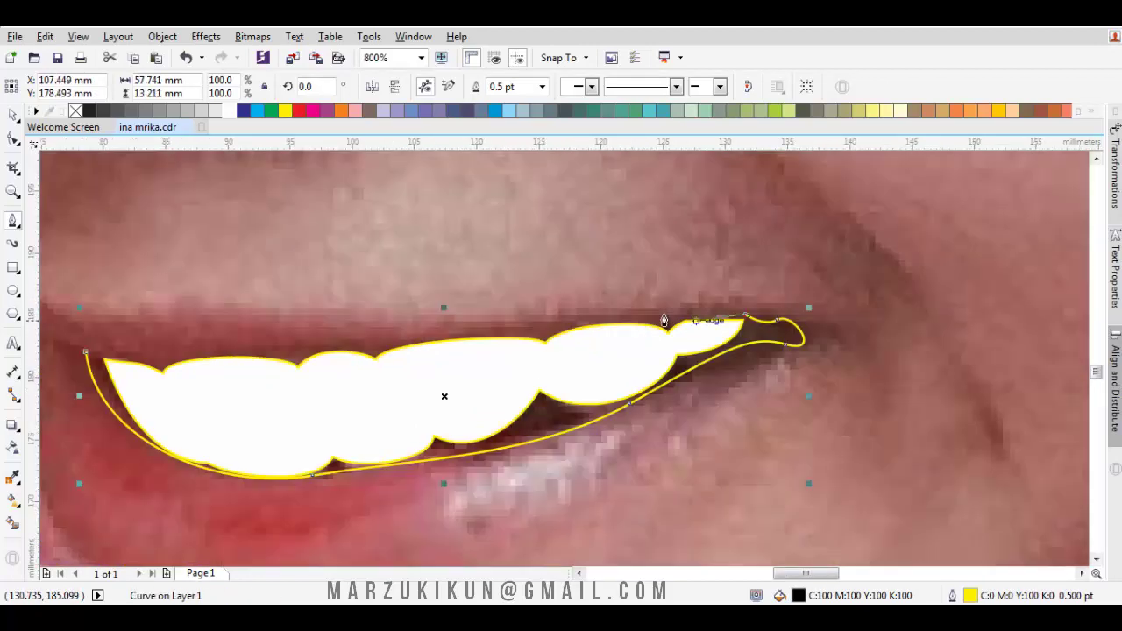
# Draw the mouth's upper edge above the teeth back to the left corner and close the shape
pyautogui.scroll(3, 732, 337)
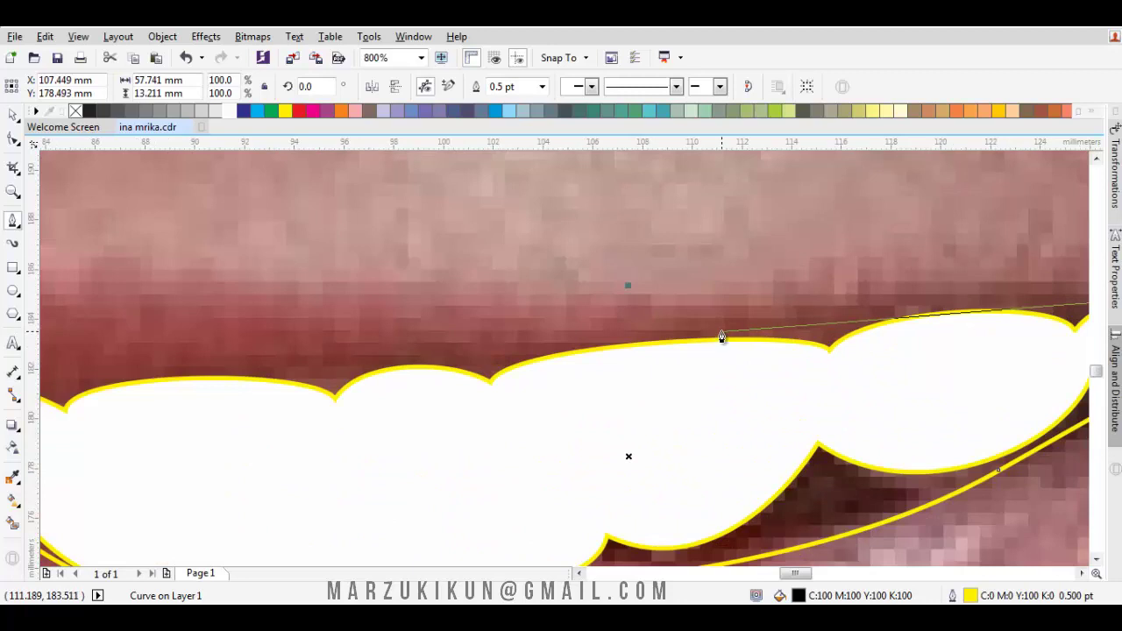
pyautogui.moveTo(714, 326); pyautogui.dragTo(443, 361)
pyautogui.hscroll(-5, 205, 357)
pyautogui.moveTo(345, 366); pyautogui.dragTo(513, 394)
pyautogui.scroll(-6, 438, 393)
# Order the black mouth shape directly in front of the photo so that it sits behind the white teeth
pyautogui.rightClick(445, 455)
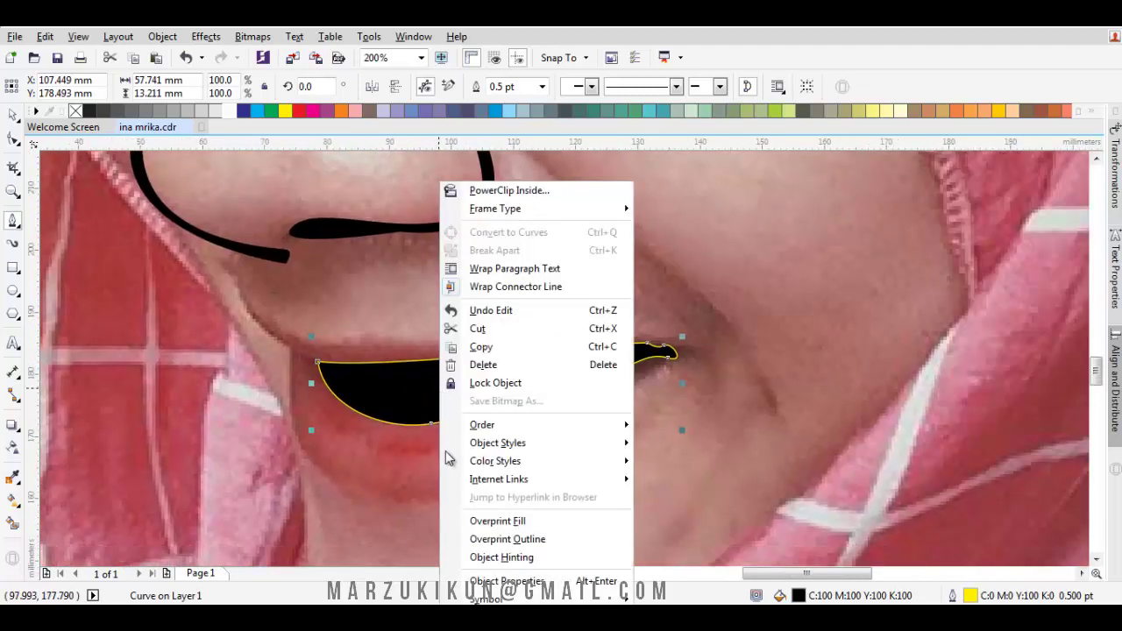
pyautogui.moveTo(507, 428)
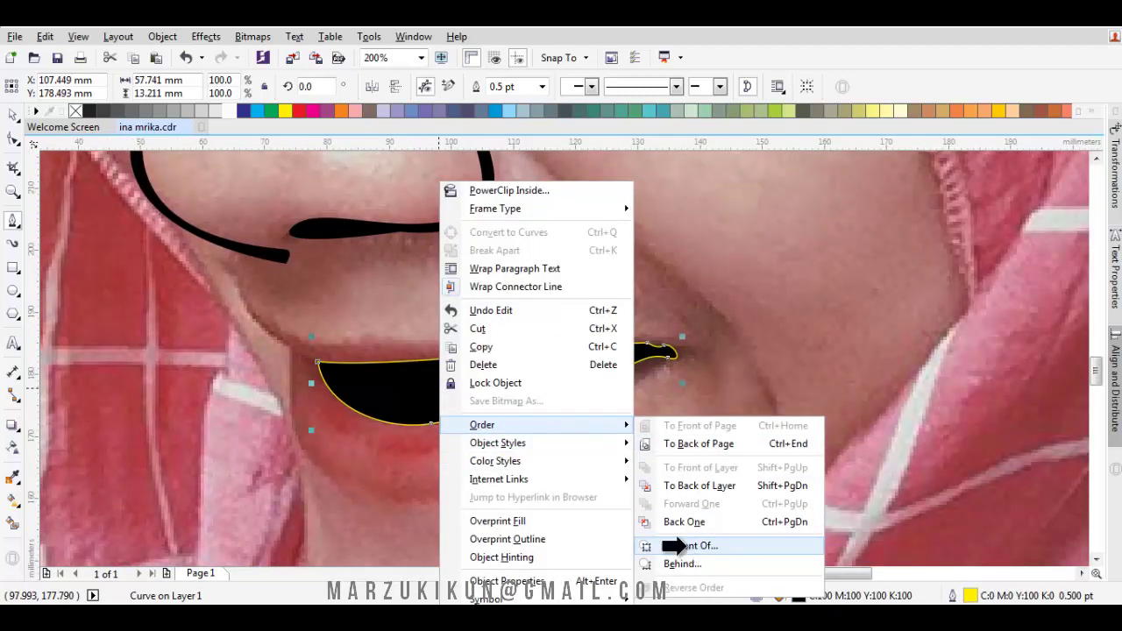
pyautogui.click(675, 545)
pyautogui.click(666, 408)
pyautogui.press('Escape')
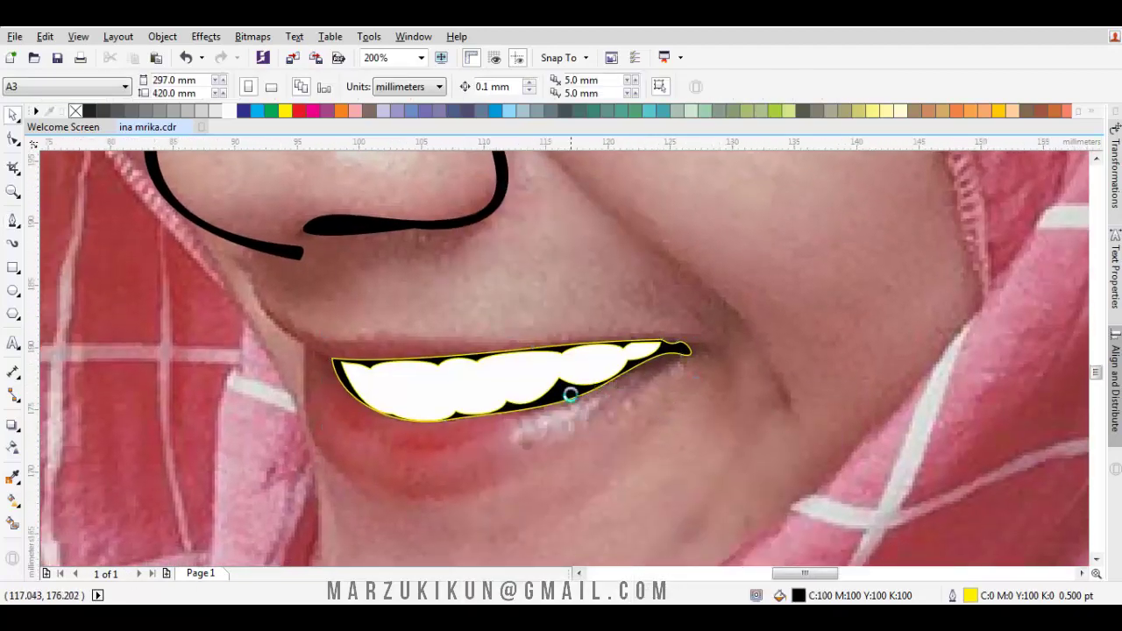
# Reshape the lower edge of the black mouth shape by adjusting its node and curve handles below the right teeth
pyautogui.scroll(1, 571, 395)
pyautogui.press('space')
pyautogui.click(665, 410)
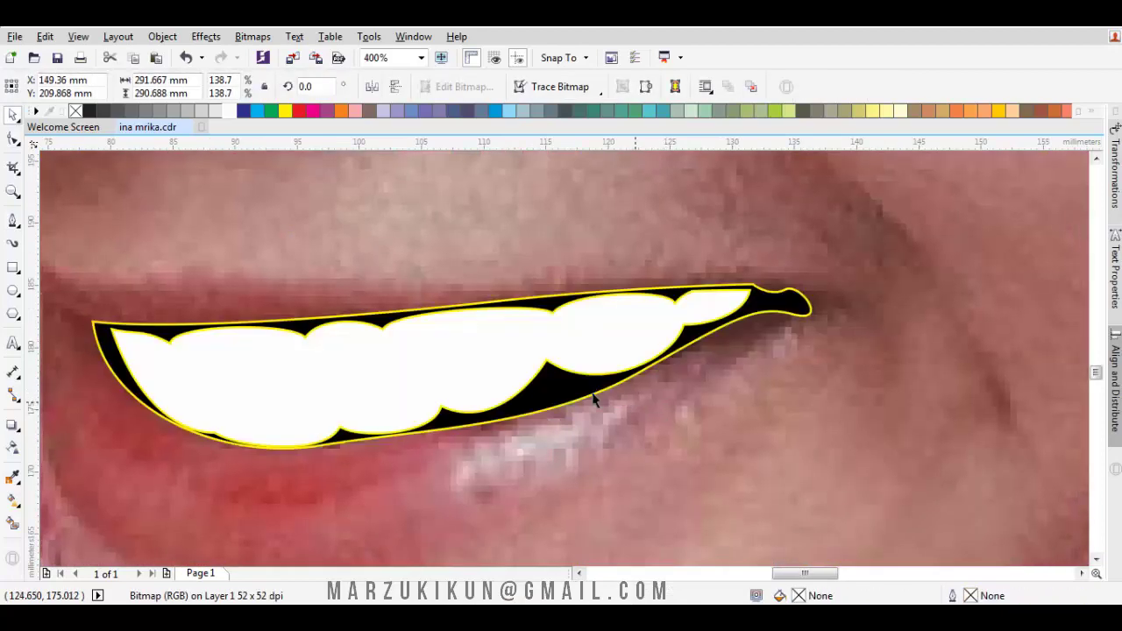
pyautogui.press('F10')
pyautogui.click(604, 389)
pyautogui.scroll(2, 644, 377)
pyautogui.moveTo(635, 371); pyautogui.dragTo(647, 368)
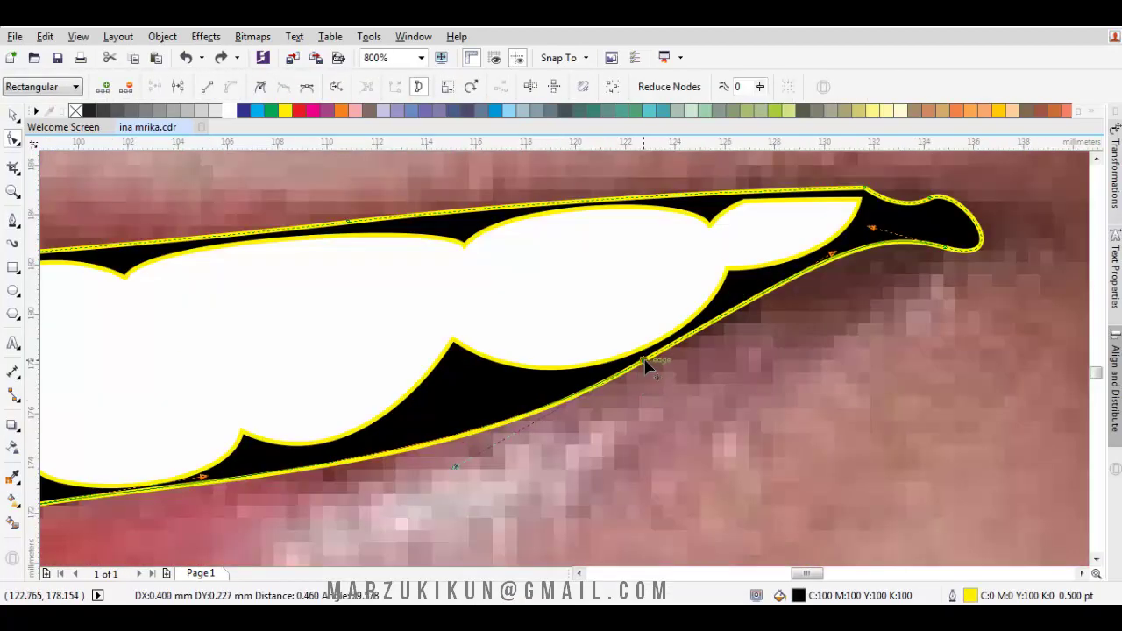
pyautogui.moveTo(447, 430); pyautogui.dragTo(731, 329)
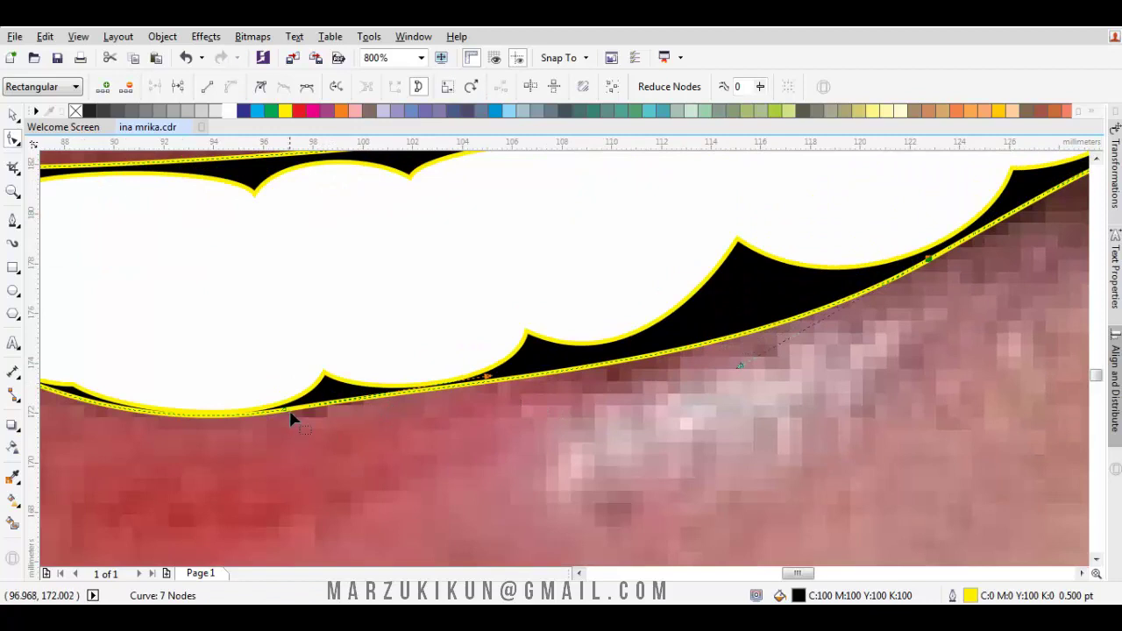
pyautogui.moveTo(491, 379); pyautogui.dragTo(564, 388)
pyautogui.press('space')
pyautogui.scroll(-1, 514, 377)
pyautogui.press('Escape')
# Move the upper-left corner node of the black mouth shape slightly toward the teeth
pyautogui.doubleClick(322, 299)
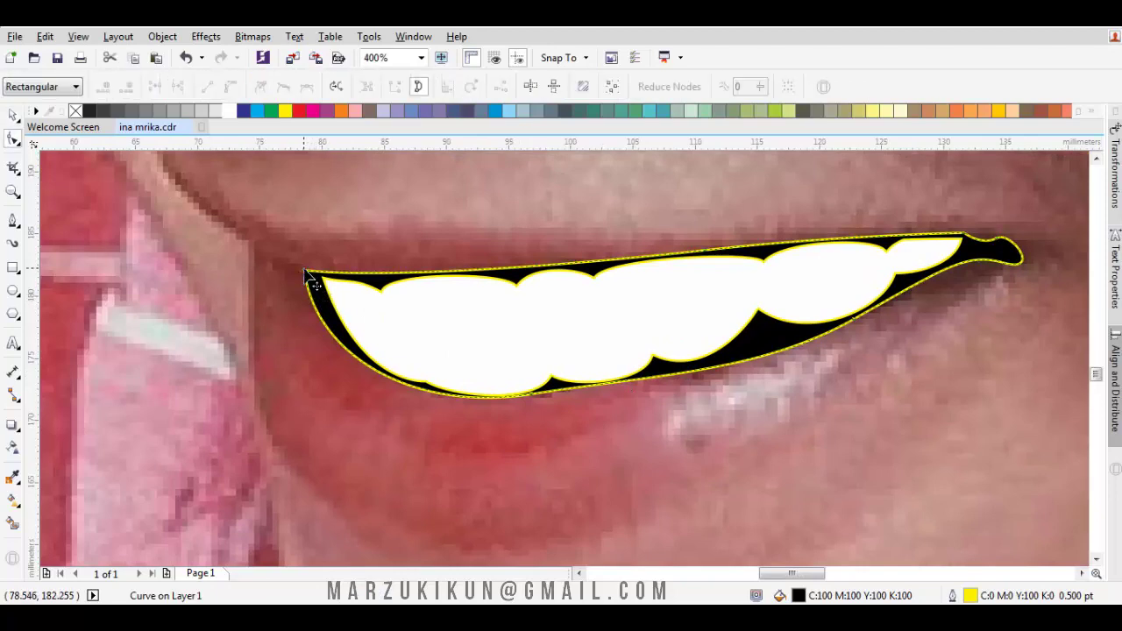
pyautogui.moveTo(305, 271); pyautogui.dragTo(309, 272)
pyautogui.press('space')
pyautogui.press('Escape')
pyautogui.scroll(1, 310, 271)
pyautogui.scroll(-3, 519, 347)
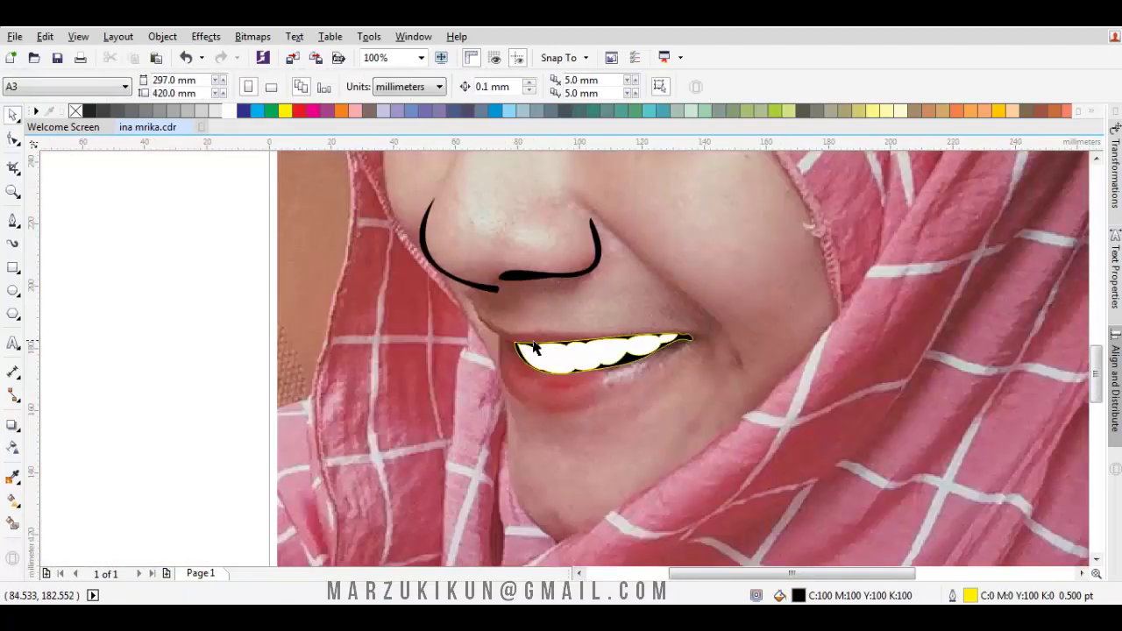
# Draw a closed, pointed curve extending the left mouth corner outward and overlapping the black mouth shape
pyautogui.press('space')
pyautogui.scroll(3, 536, 353)
pyautogui.moveTo(559, 357); pyautogui.dragTo(445, 347)
pyautogui.click(412, 309)
pyautogui.moveTo(487, 377)
pyautogui.mouseDown()
pyautogui.moveTo(518, 356)
pyautogui.moveTo(536, 368)
pyautogui.moveTo(606, 347)
pyautogui.moveTo(599, 359)
pyautogui.mouseUp()
pyautogui.hotkey('ctrl', 'z')
pyautogui.click(611, 449)
pyautogui.click(560, 358)
# Weld the pointed corner piece to the black mouth shape and delete the extra node at their upper junction
pyautogui.press('space')
pyautogui.keyDown('shift'); pyautogui.click(527, 390); pyautogui.keyUp('shift')
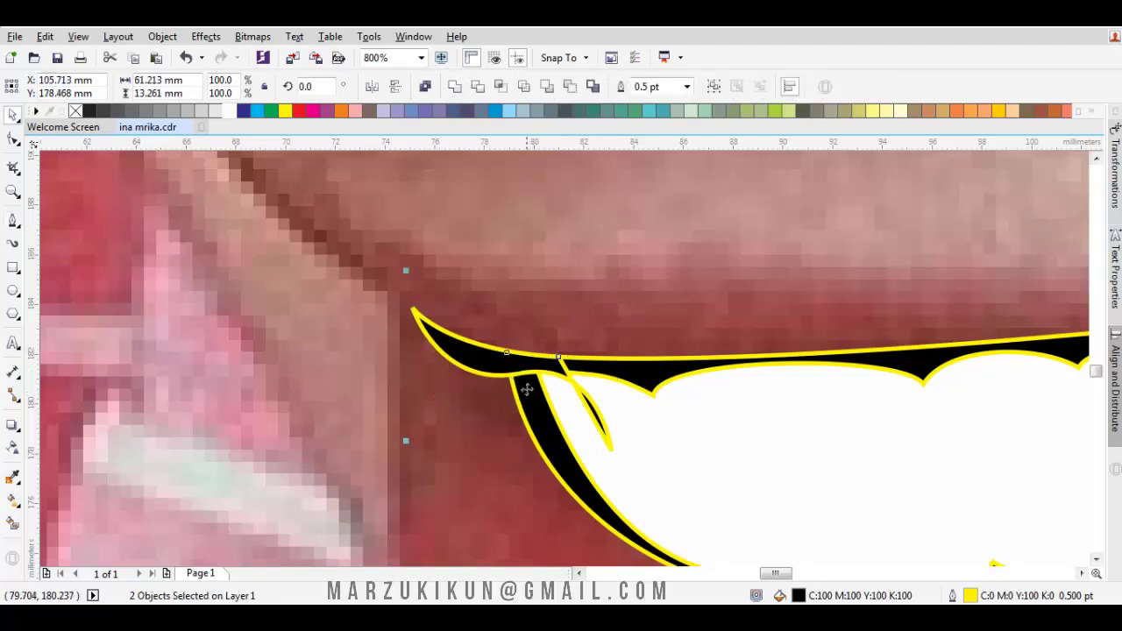
pyautogui.click(461, 85)
pyautogui.press('F10')
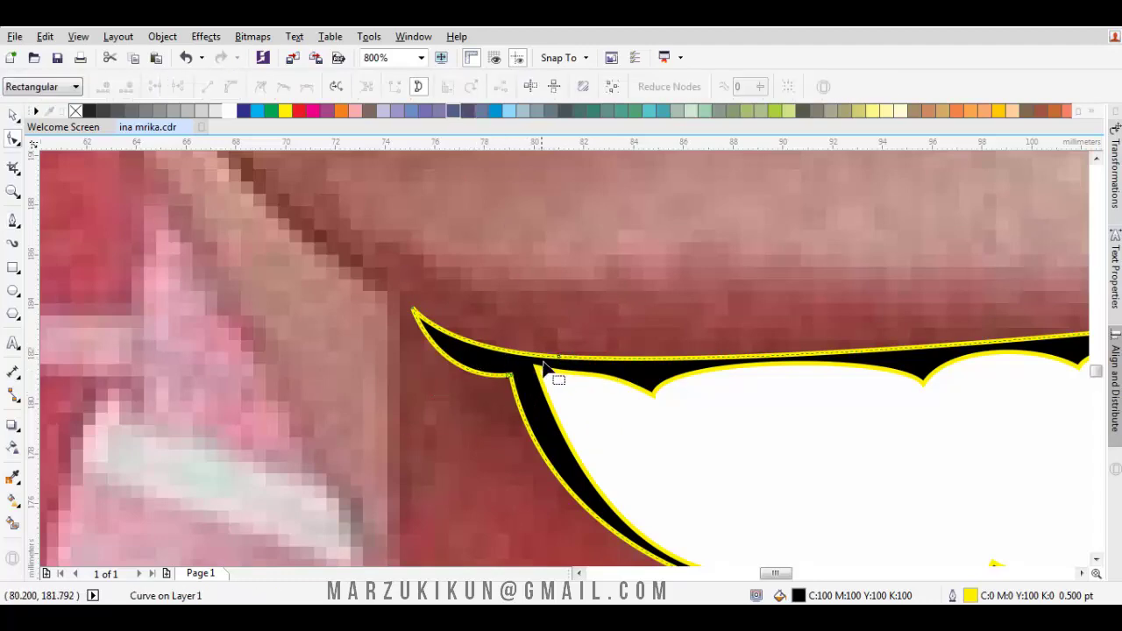
pyautogui.doubleClick(558, 358)
pyautogui.scroll(-2, 558, 360)
pyautogui.press('space')
pyautogui.press('Escape')
pyautogui.scroll(-1, 564, 363)
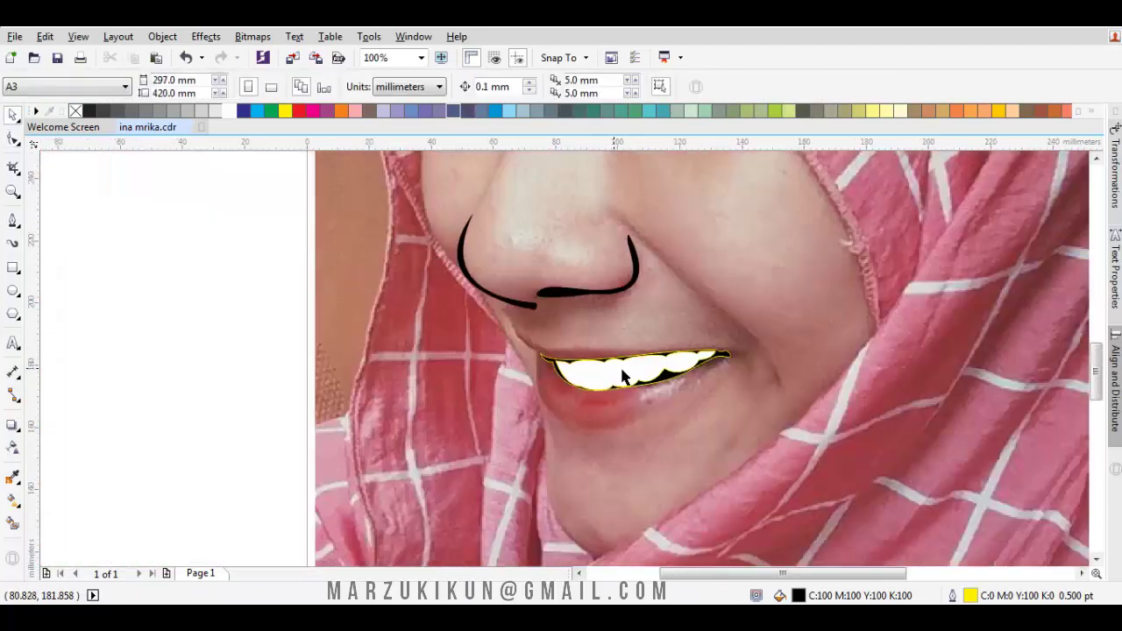
# Select the nose and mouth shapes together and remove their outline color
pyautogui.scroll(-1, 578, 399)
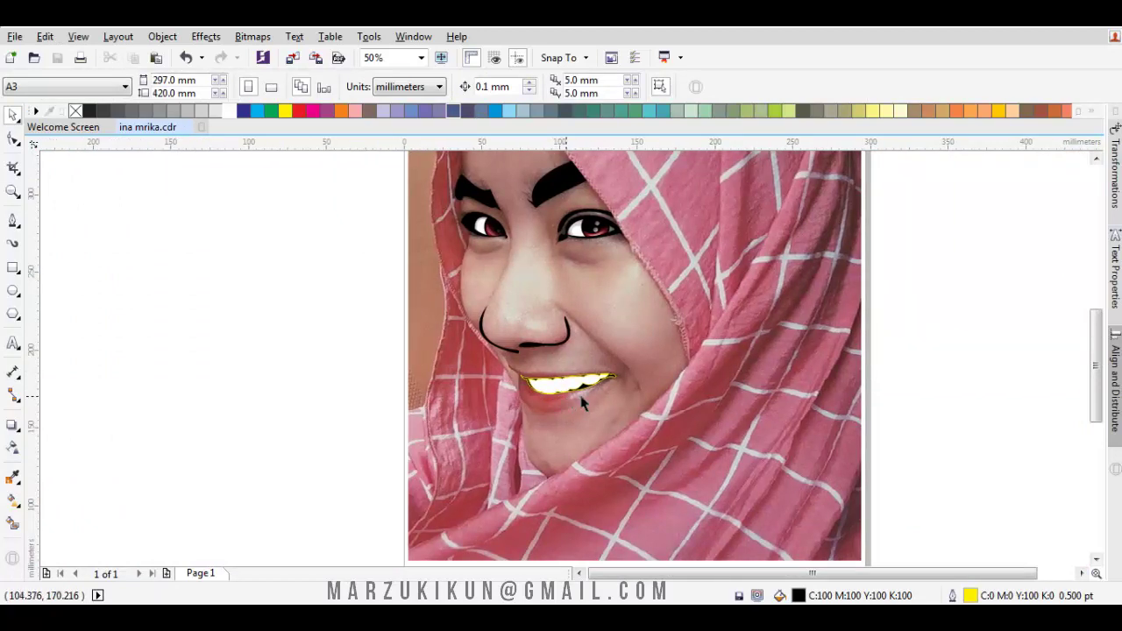
pyautogui.scroll(-1, 580, 397)
pyautogui.scroll(1, 624, 384)
pyautogui.moveTo(436, 364); pyautogui.dragTo(373, 309)
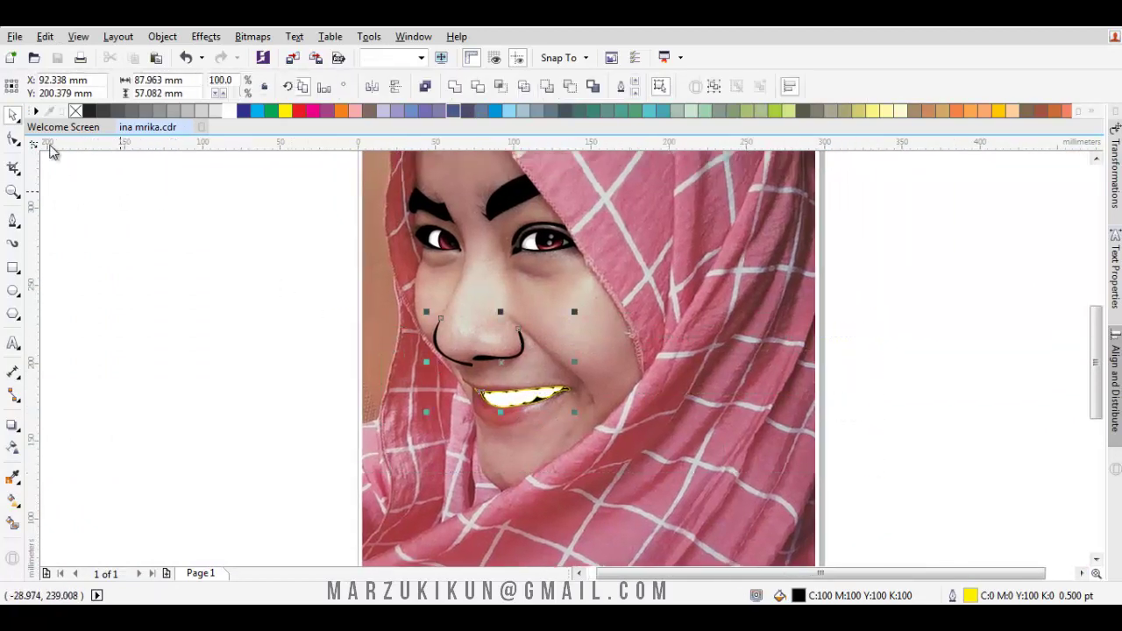
pyautogui.rightClick(77, 110)
pyautogui.click(105, 224)
# Move the reference photo off the traced face to the right side of the page
pyautogui.scroll(-2, 564, 357)
pyautogui.moveTo(623, 347); pyautogui.dragTo(815, 349)
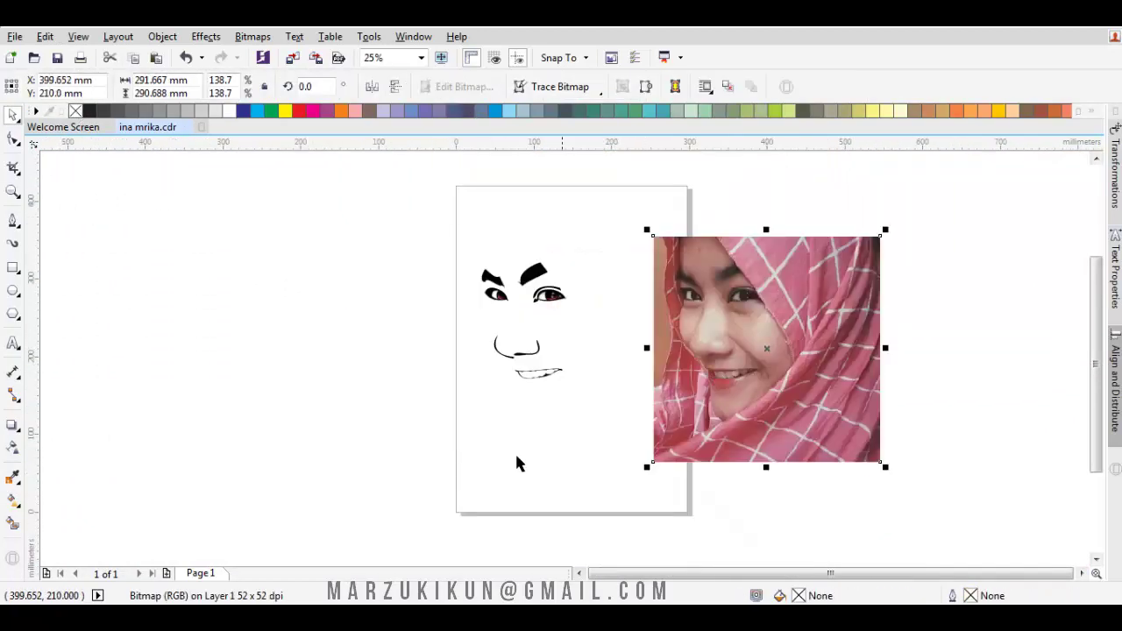
# Undo the last move of the reference photo
pyautogui.click(576, 330)
pyautogui.scroll(2, 579, 342)
pyautogui.hotkey('ctrl', 'z')
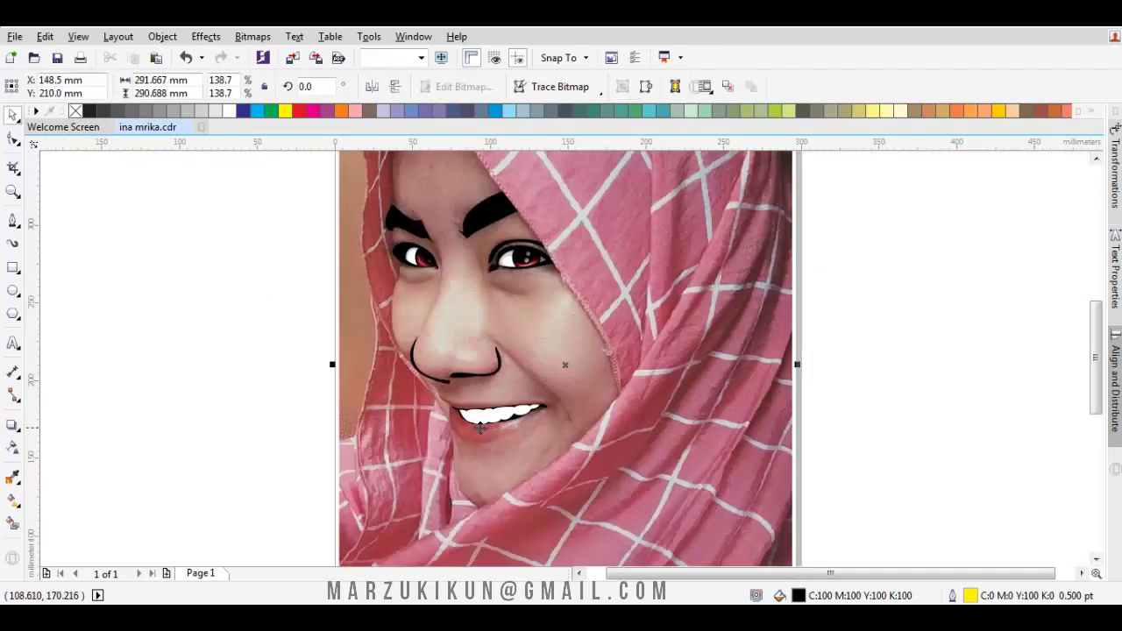
# Reshape the lower edge of the white teeth shape at the left so it follows the curve of the black mouth shape
pyautogui.scroll(3, 507, 424)
pyautogui.click(567, 372)
pyautogui.press('F10')
pyautogui.scroll(1, 454, 396)
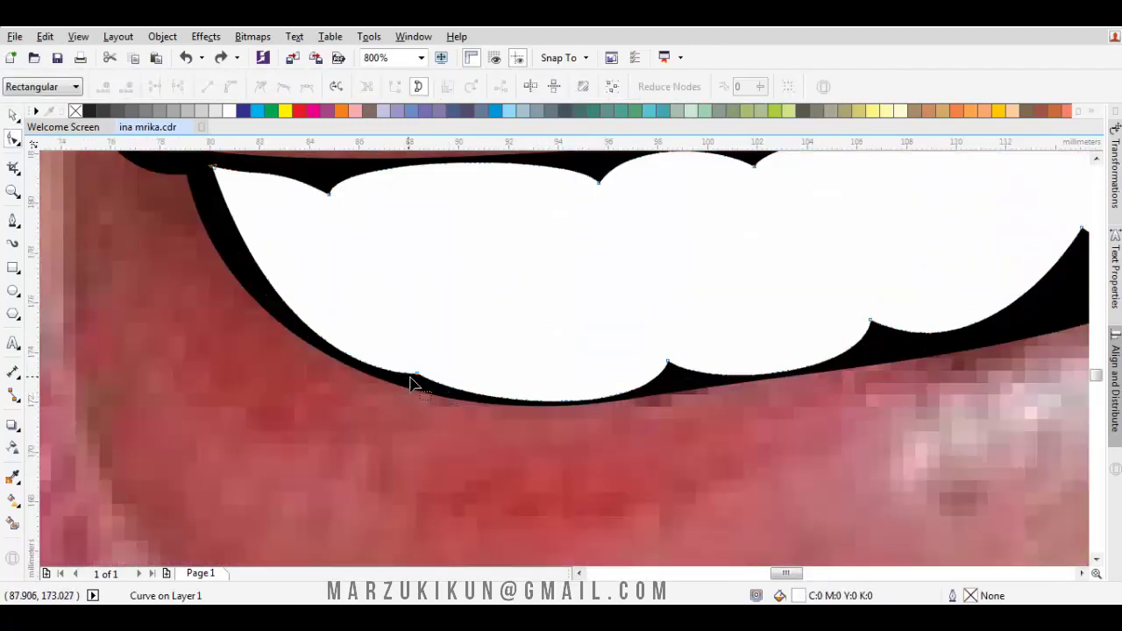
pyautogui.click(414, 377)
pyautogui.moveTo(286, 386); pyautogui.dragTo(266, 385)
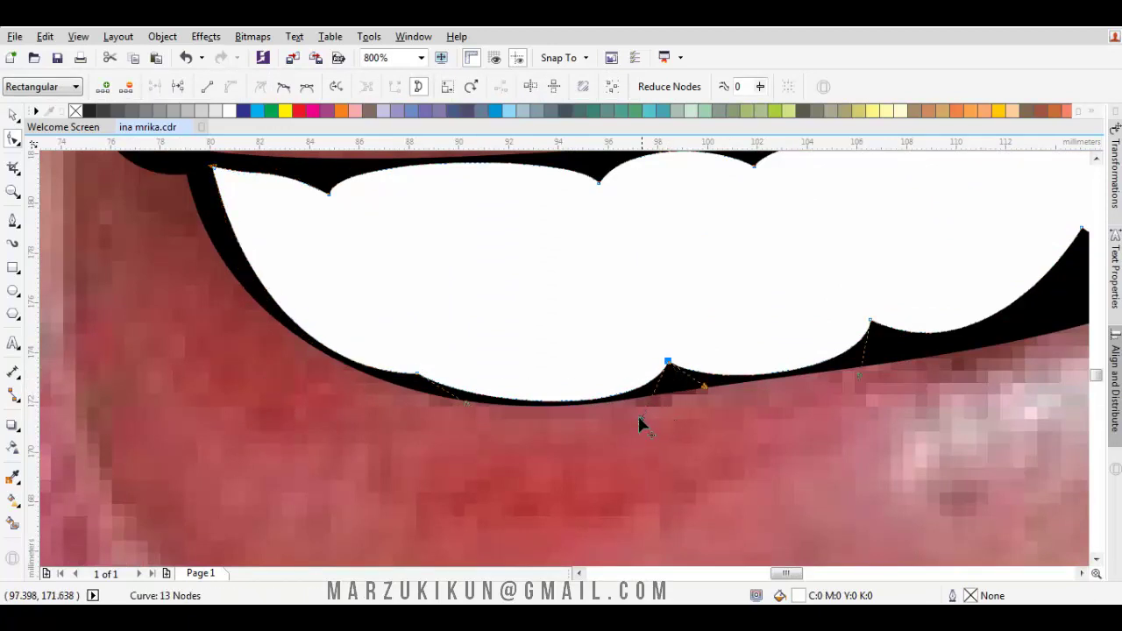
pyautogui.moveTo(642, 419); pyautogui.dragTo(646, 416)
pyautogui.moveTo(468, 404); pyautogui.dragTo(446, 404)
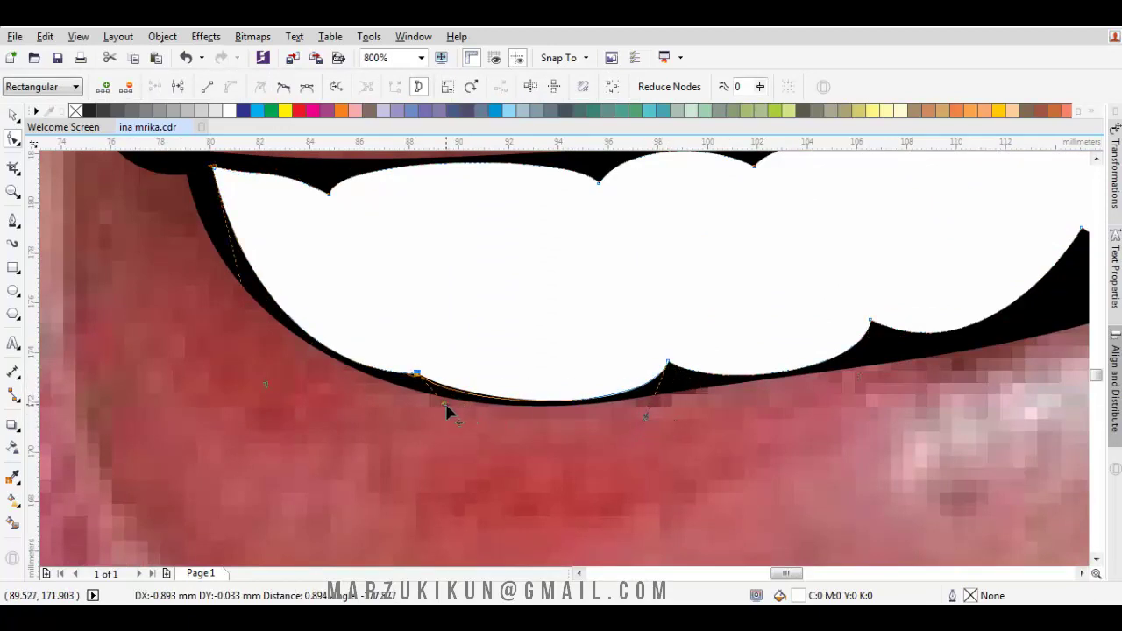
pyautogui.press('space')
pyautogui.press('Escape')
pyautogui.scroll(-2, 628, 376)
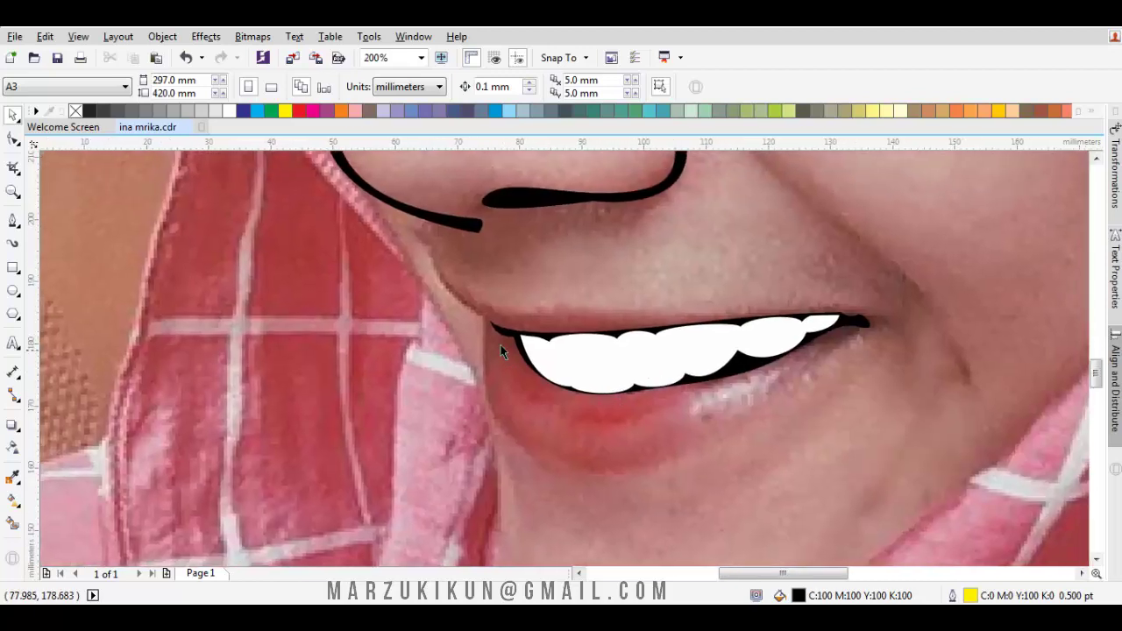
# Start a Bezier lip outline above the left mouth corner, tracing it inward and down the lip's left side to the lower lip
pyautogui.press('space')
pyautogui.click(484, 341)
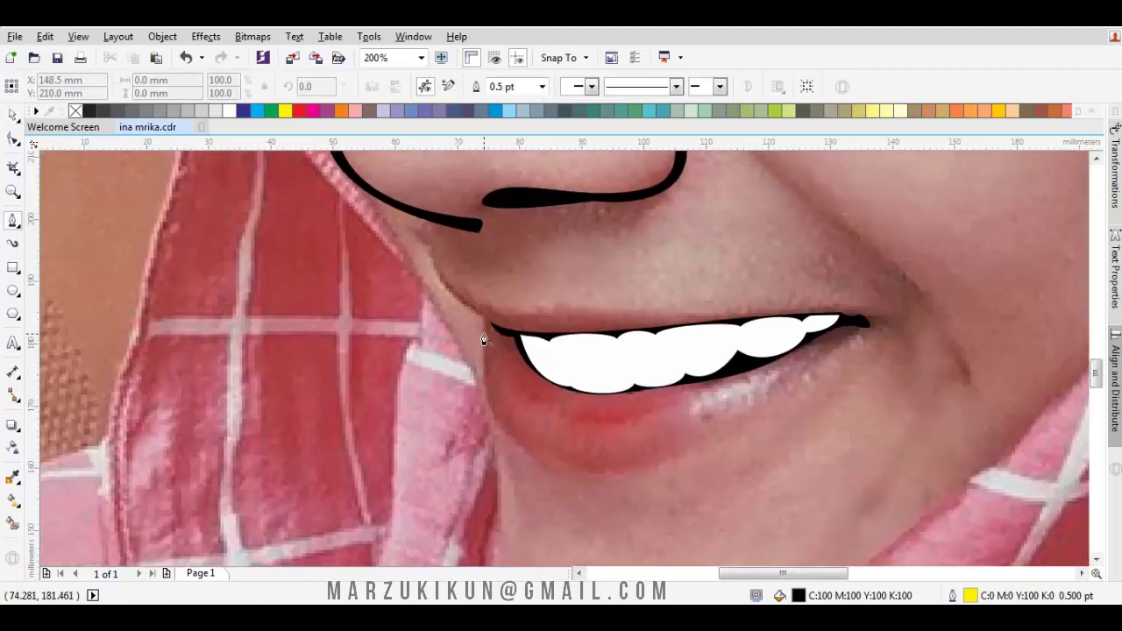
pyautogui.scroll(1, 483, 340)
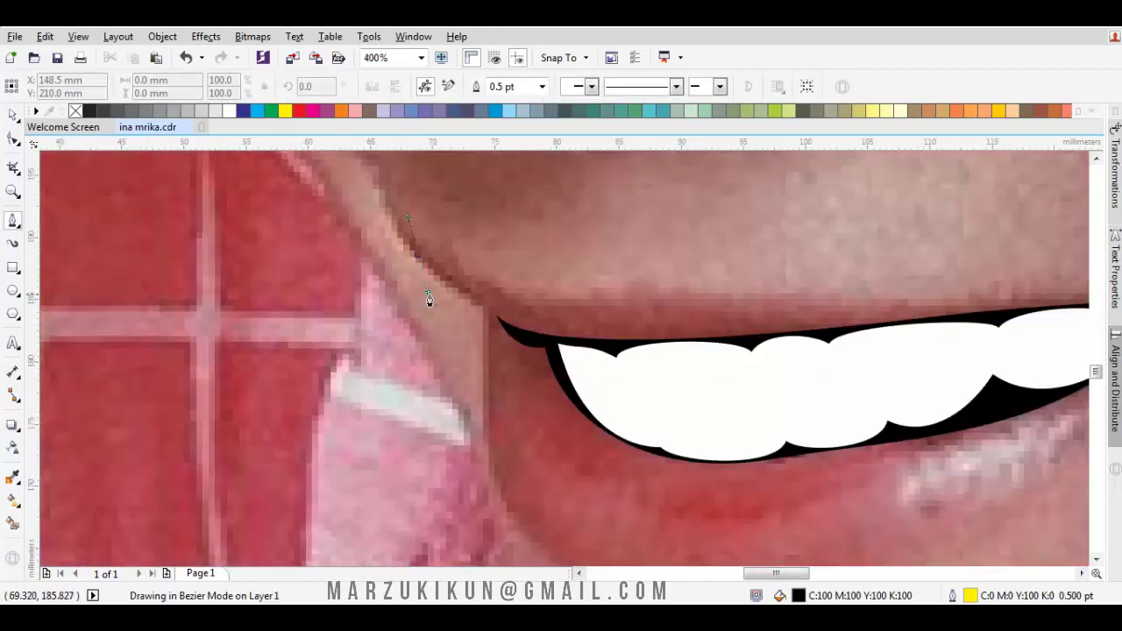
pyautogui.scroll(1, 483, 315)
pyautogui.click(488, 313)
pyautogui.scroll(-2, 488, 313)
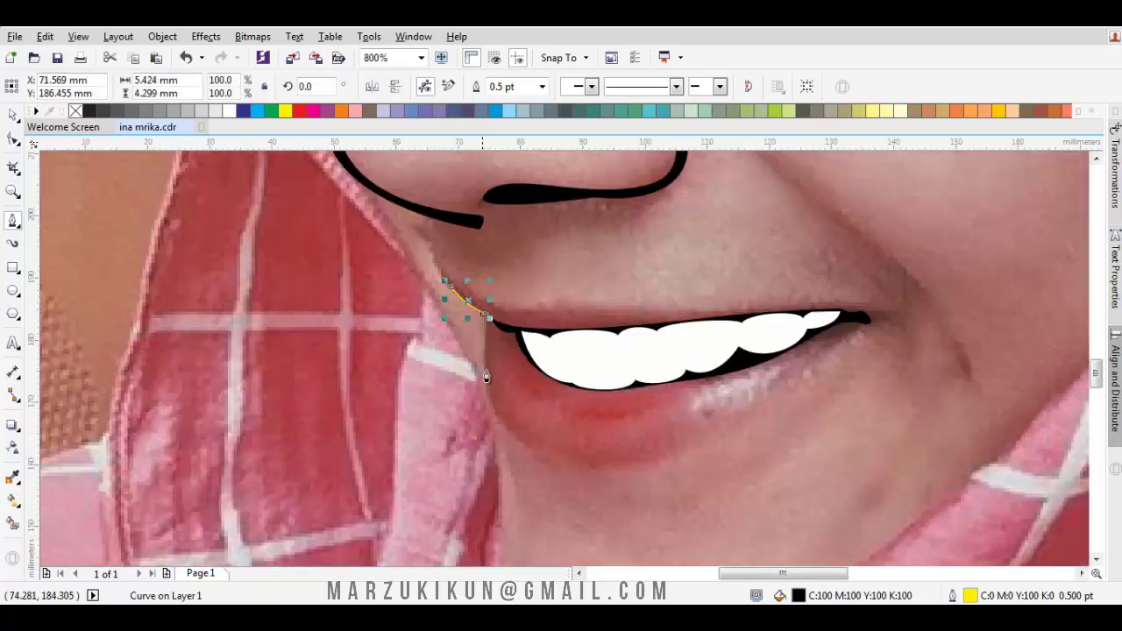
pyautogui.scroll(1, 491, 350)
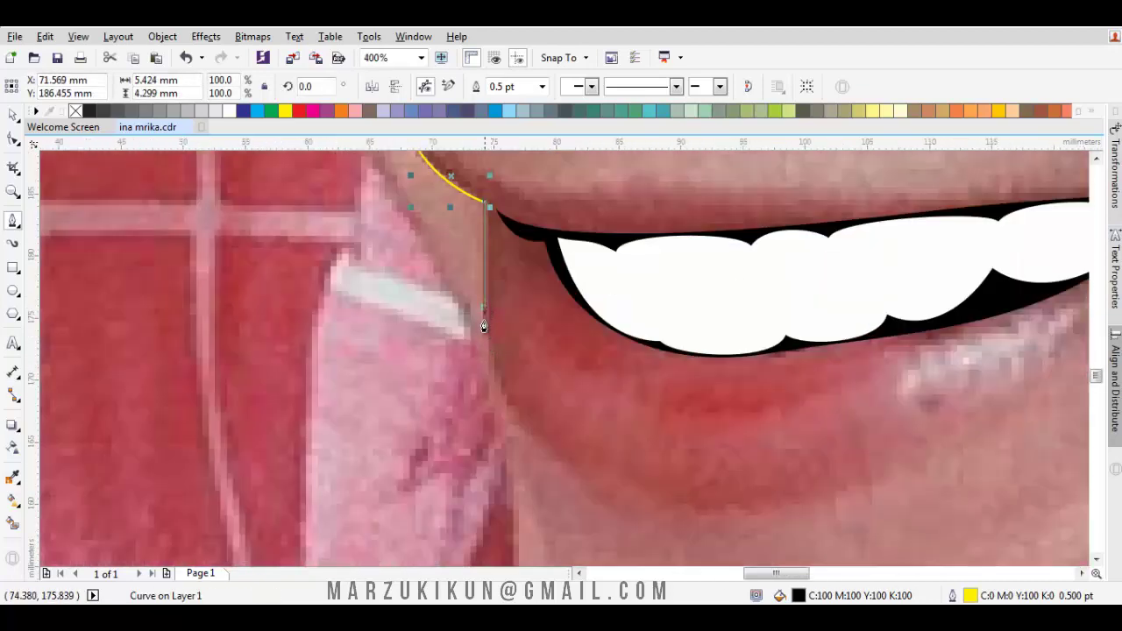
pyautogui.click(483, 308)
pyautogui.click(505, 404)
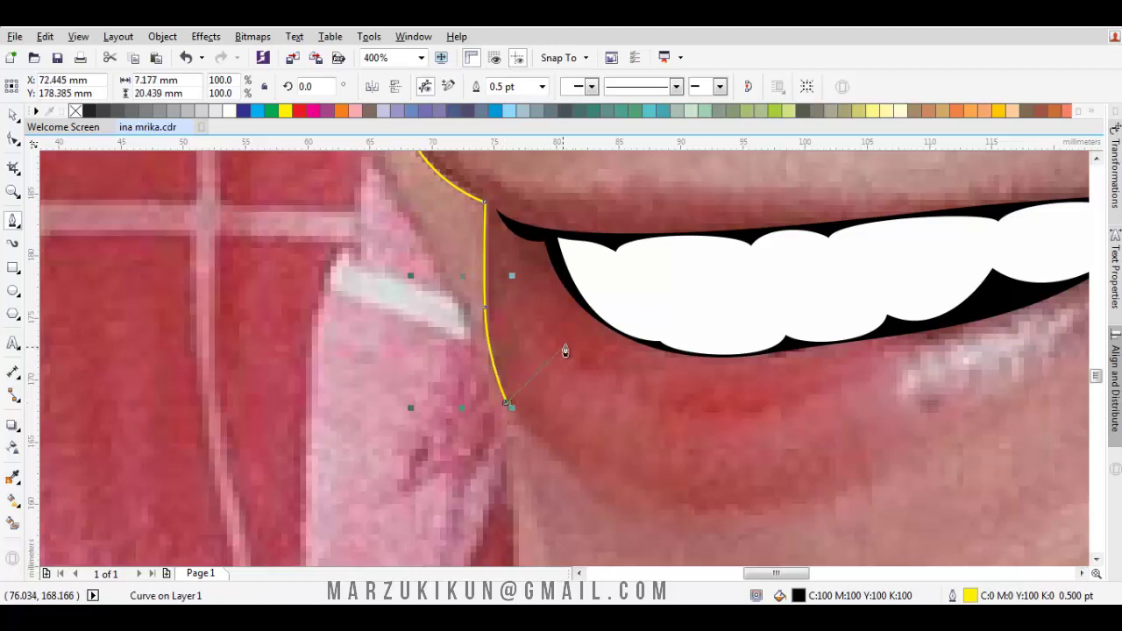
# Continue the lip outline up inside the lower lip and across the teeth to the underside of the right mouth corner
pyautogui.moveTo(578, 342); pyautogui.dragTo(668, 384)
pyautogui.hotkey('ctrl', 'z')
pyautogui.moveTo(544, 326); pyautogui.dragTo(582, 366)
pyautogui.click(665, 317)
pyautogui.scroll(-1, 675, 321)
pyautogui.moveTo(873, 328); pyautogui.dragTo(660, 347)
pyautogui.scroll(1, 691, 341)
pyautogui.click(691, 345)
pyautogui.moveTo(735, 321); pyautogui.dragTo(762, 319)
pyautogui.scroll(1, 702, 292)
pyautogui.click(711, 287)
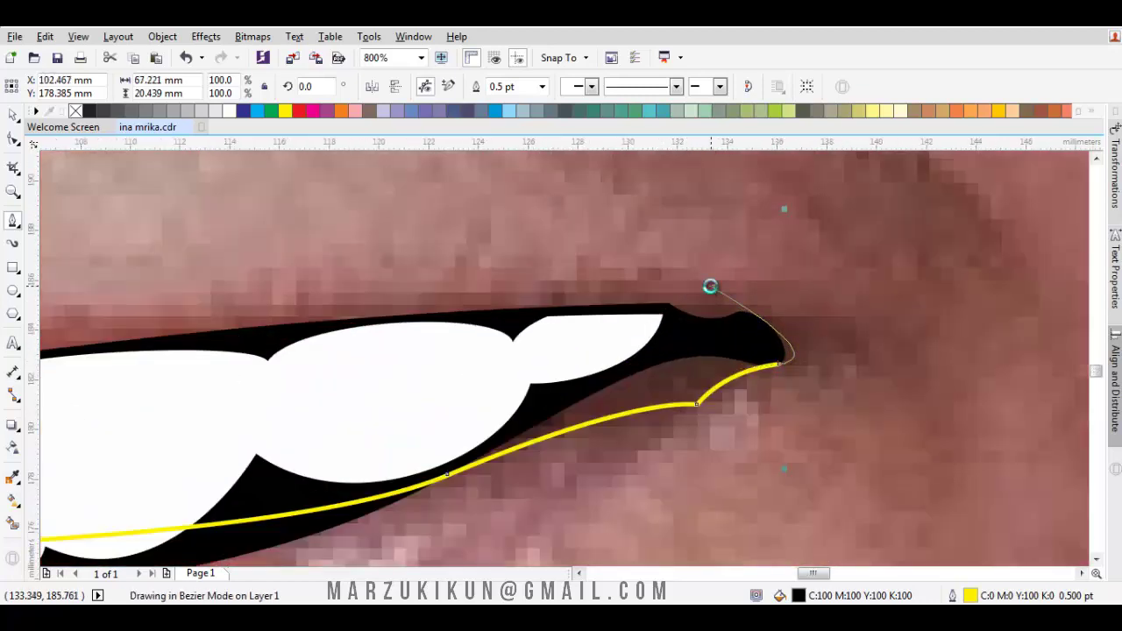
pyautogui.scroll(-1, 682, 298)
pyautogui.moveTo(501, 296); pyautogui.dragTo(541, 295)
pyautogui.scroll(1, 771, 309)
pyautogui.press('super')
pyautogui.press('super')
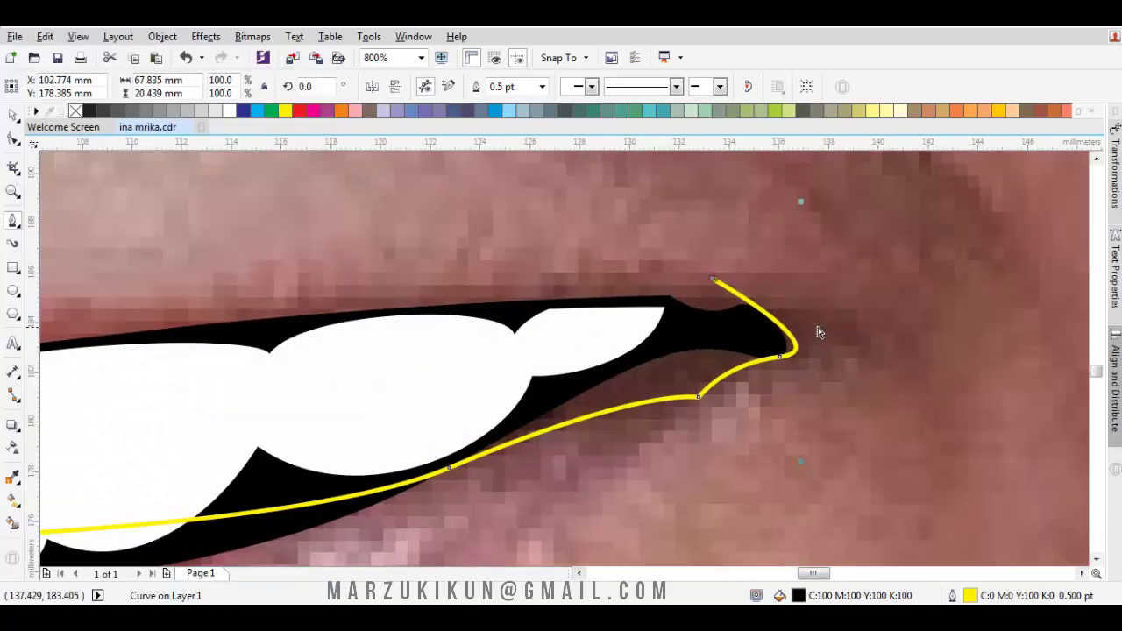
pyautogui.hotkey('ctrl', 'z')
# Curve the lip outline around the right mouth corner and back above the black mouth shape, closing it at its starting point
pyautogui.moveTo(784, 368); pyautogui.dragTo(746, 308)
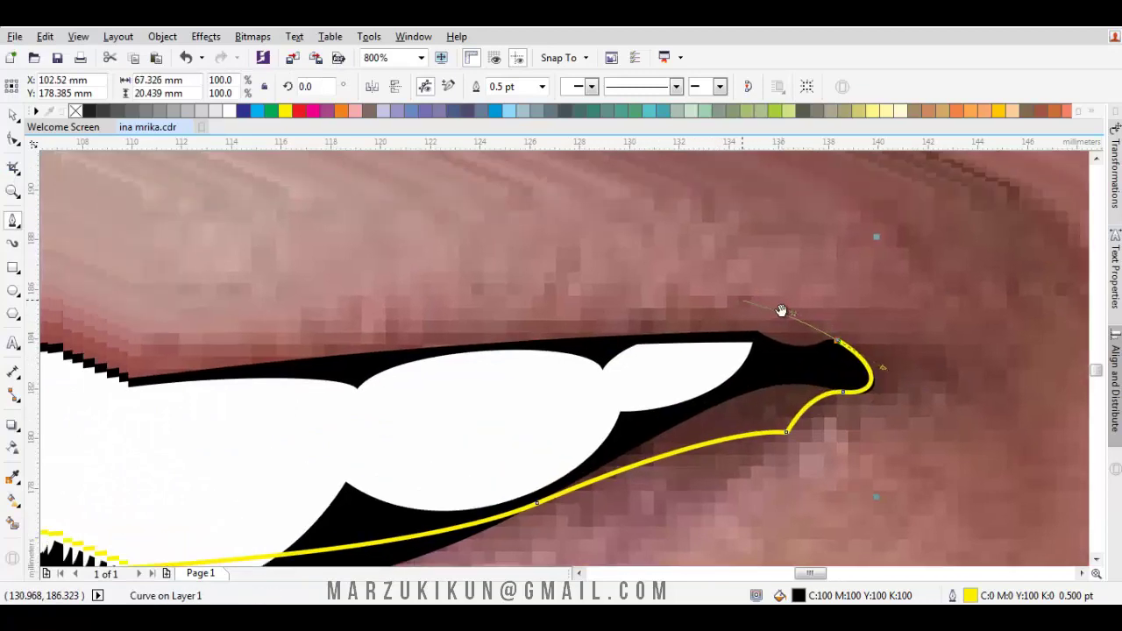
pyautogui.moveTo(781, 311); pyautogui.dragTo(785, 313)
pyautogui.click(781, 308)
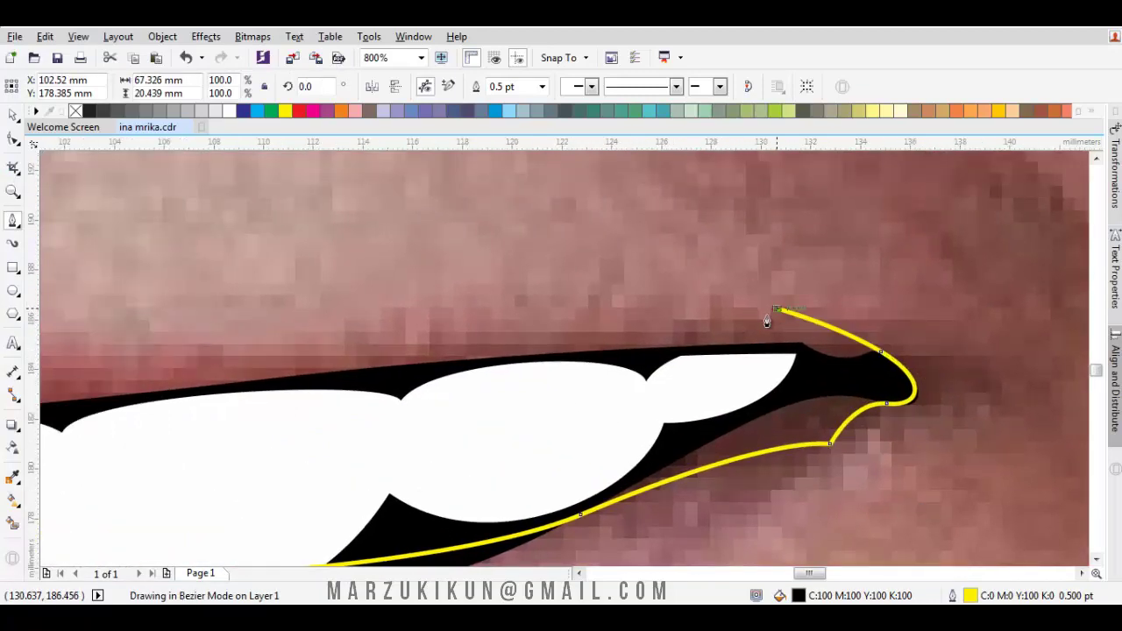
pyautogui.scroll(-2, 775, 316)
pyautogui.scroll(1, 768, 315)
pyautogui.scroll(1, 801, 331)
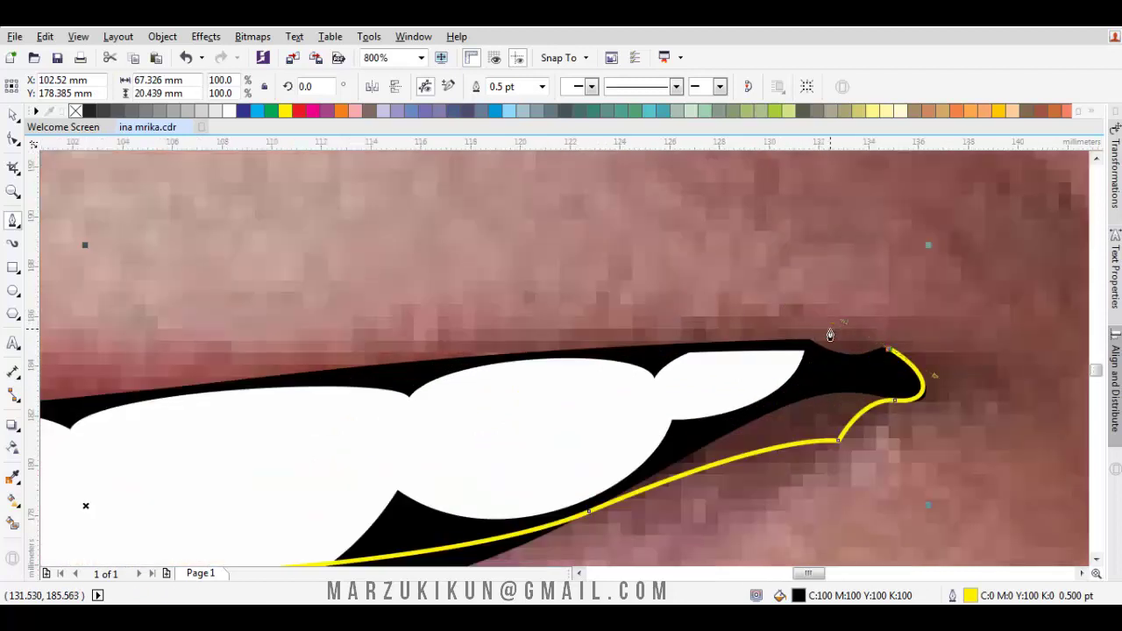
pyautogui.scroll(-1, 815, 333)
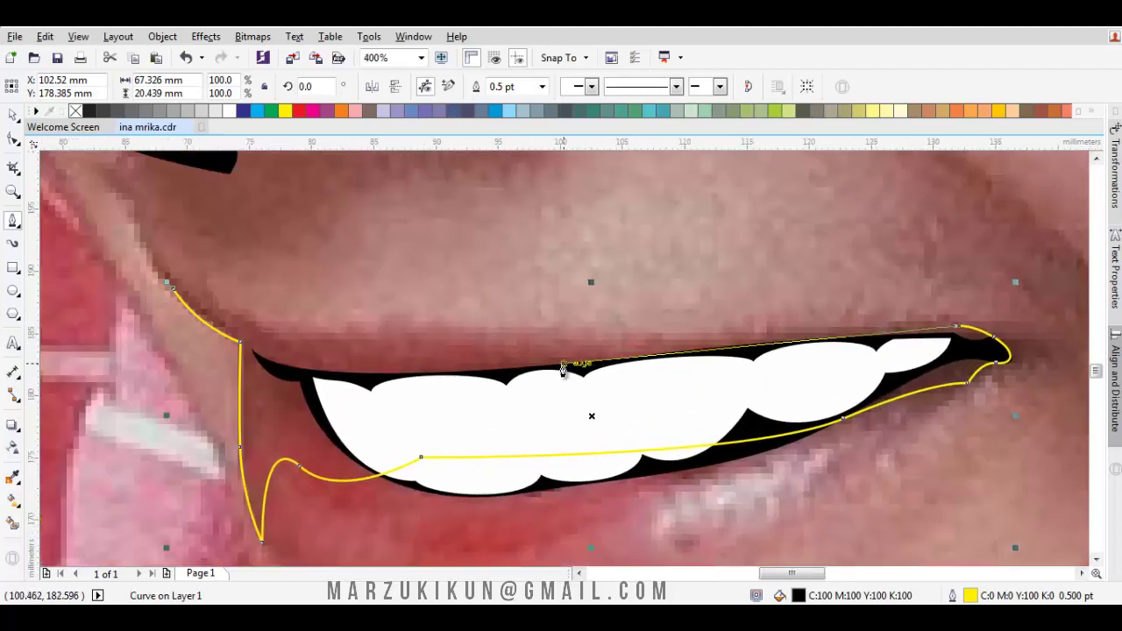
pyautogui.click(274, 339)
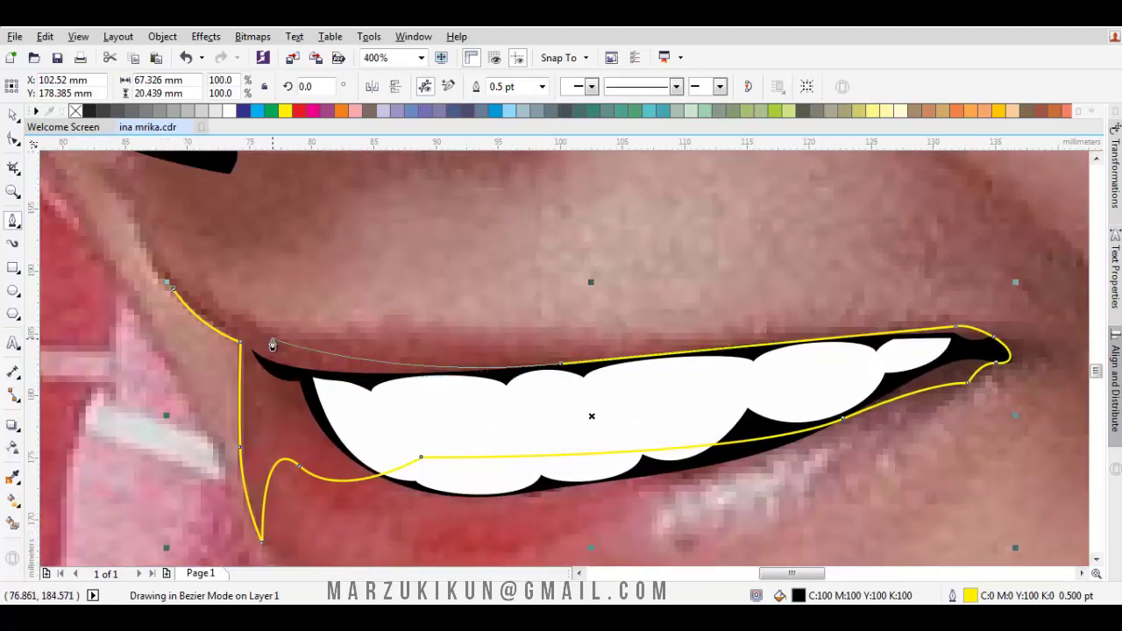
pyautogui.click(178, 293)
pyautogui.moveTo(173, 288); pyautogui.dragTo(183, 288)
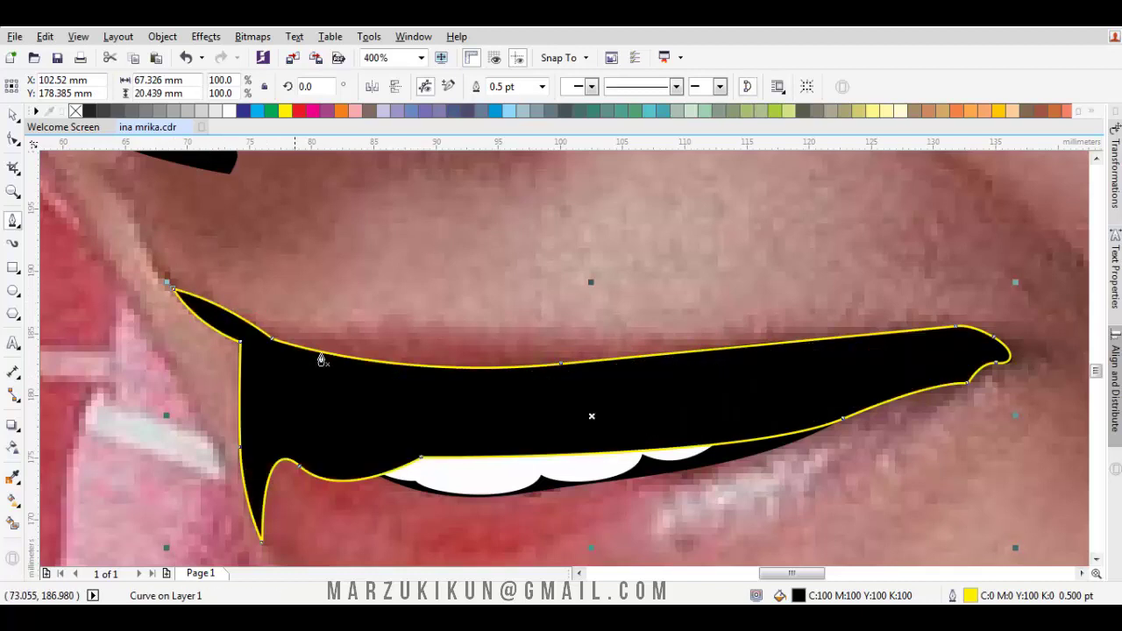
# Reorder the new lip shape so it sits behind the black mouth and the white teeth
pyautogui.rightClick(335, 371)
pyautogui.moveTo(467, 434)
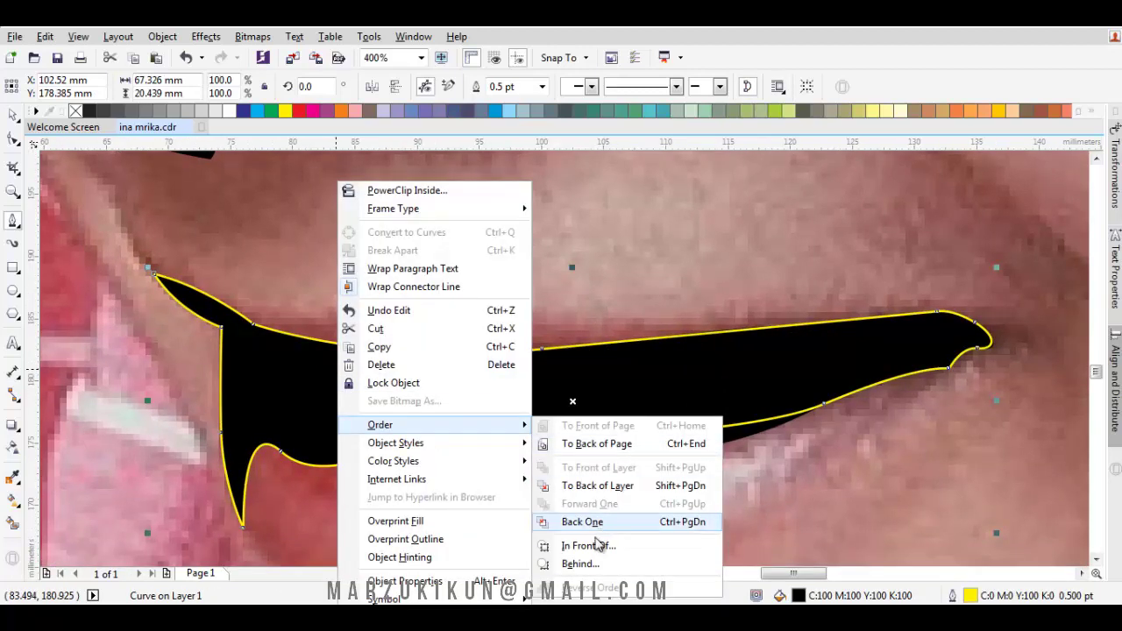
pyautogui.click(579, 564)
pyautogui.click(576, 396)
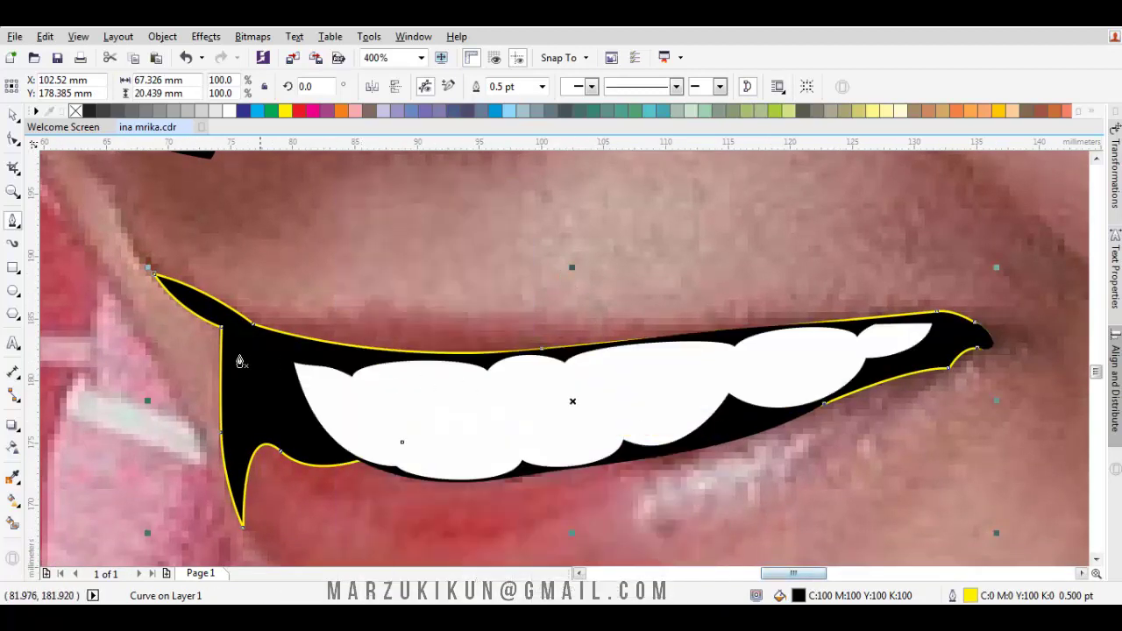
pyautogui.press('space')
pyautogui.click(231, 406)
pyautogui.press('F10')
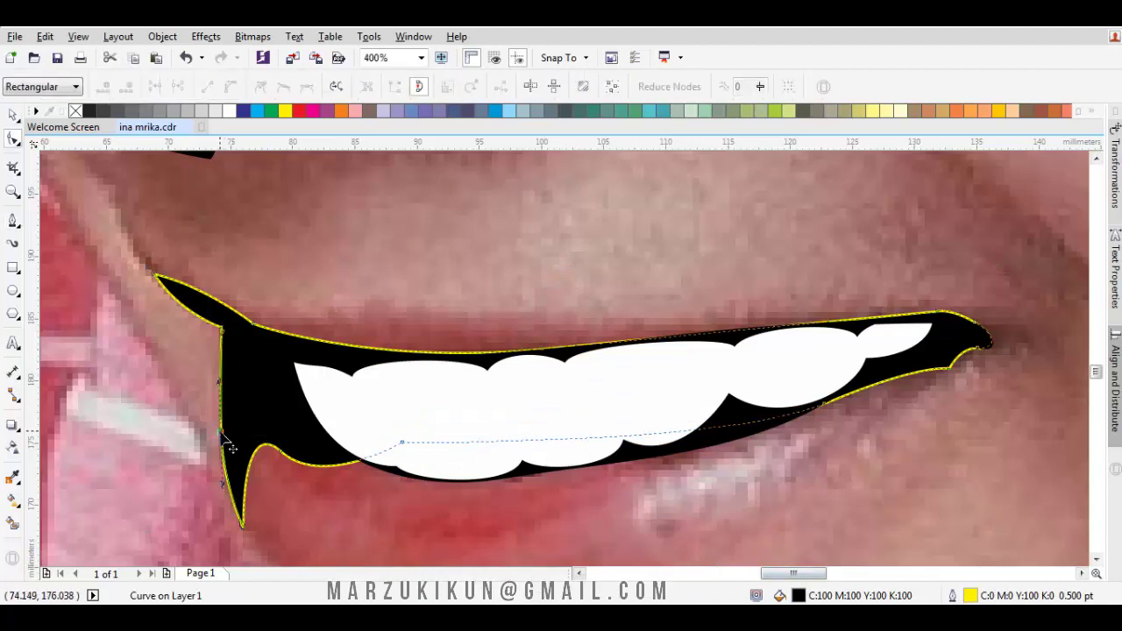
pyautogui.press('space')
pyautogui.doubleClick(813, 597)
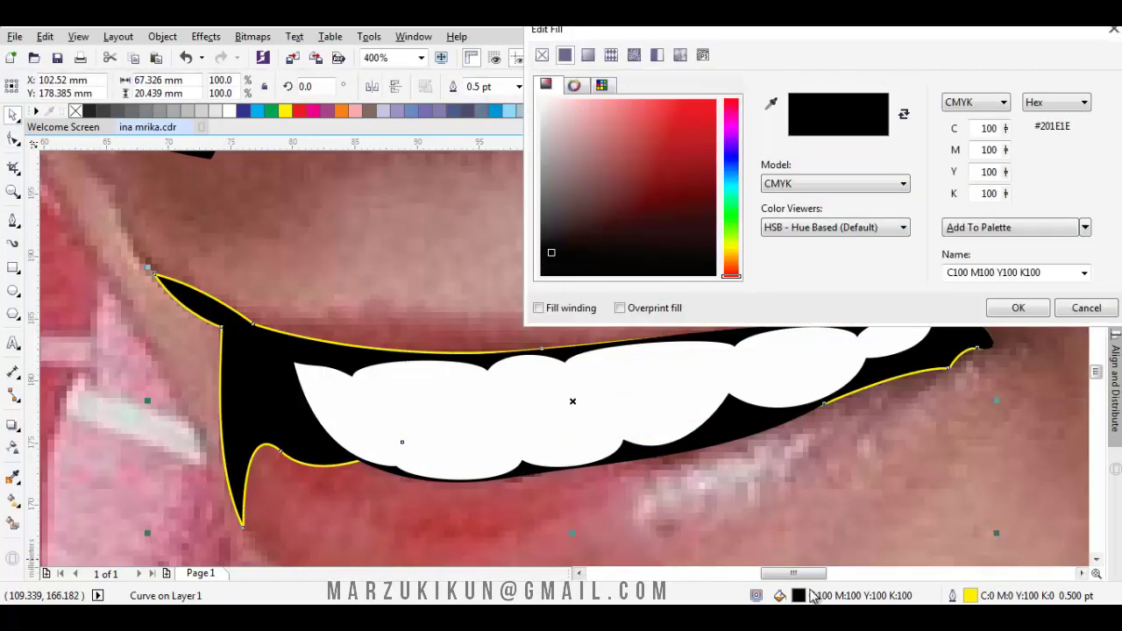
pyautogui.click(673, 173)
pyautogui.click(1110, 312)
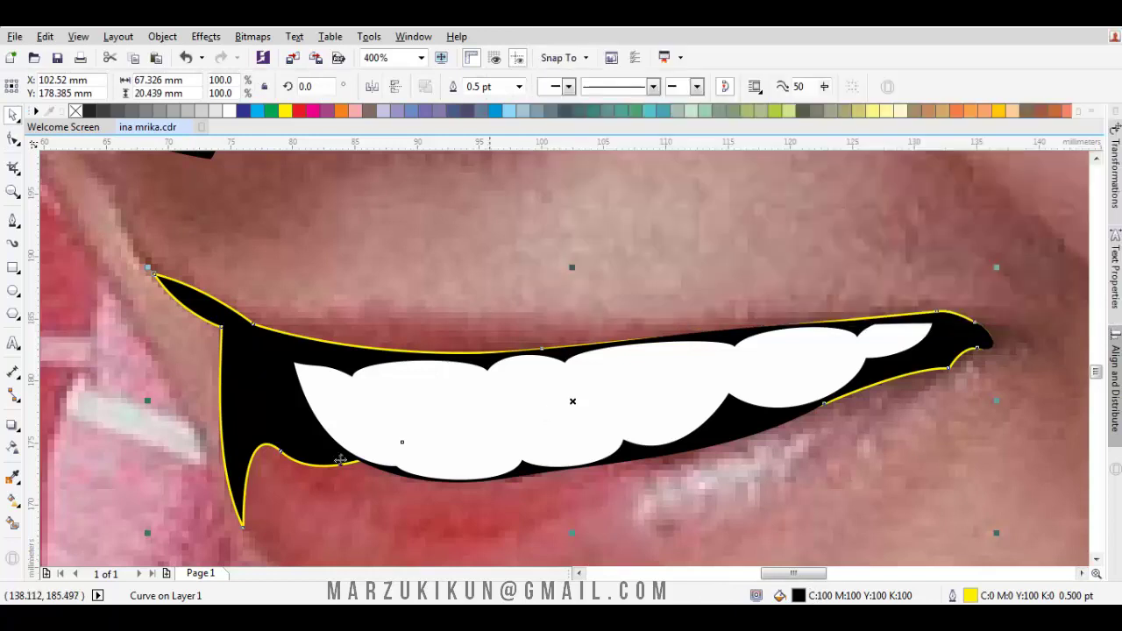
# Fill the lip shape with red and darken the fill to C:10 M:100 Y:100 K:2
pyautogui.click(299, 112)
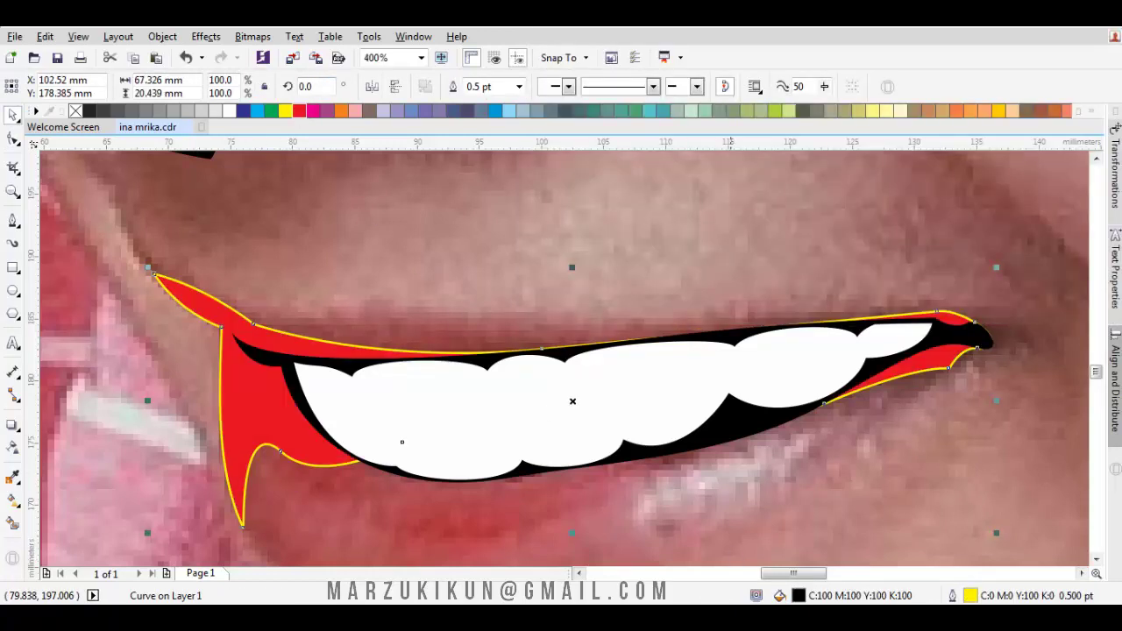
pyautogui.doubleClick(822, 596)
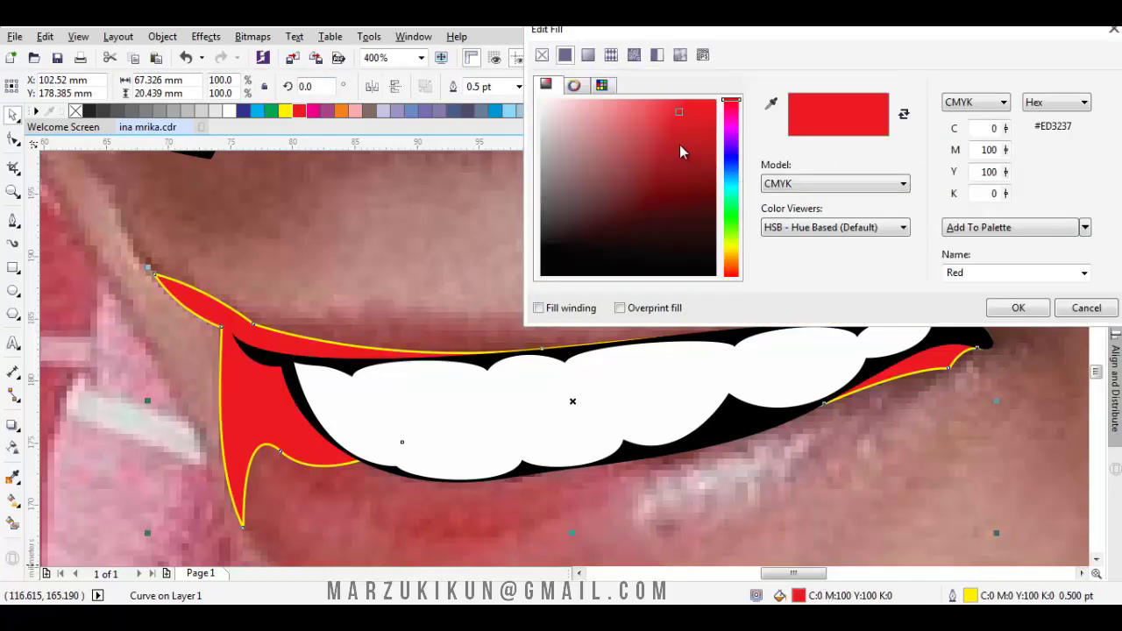
pyautogui.click(1015, 308)
# Start a second lip outline below the lower lip, curving it to the red shape's lower tip and up into its left side
pyautogui.scroll(-2, 662, 417)
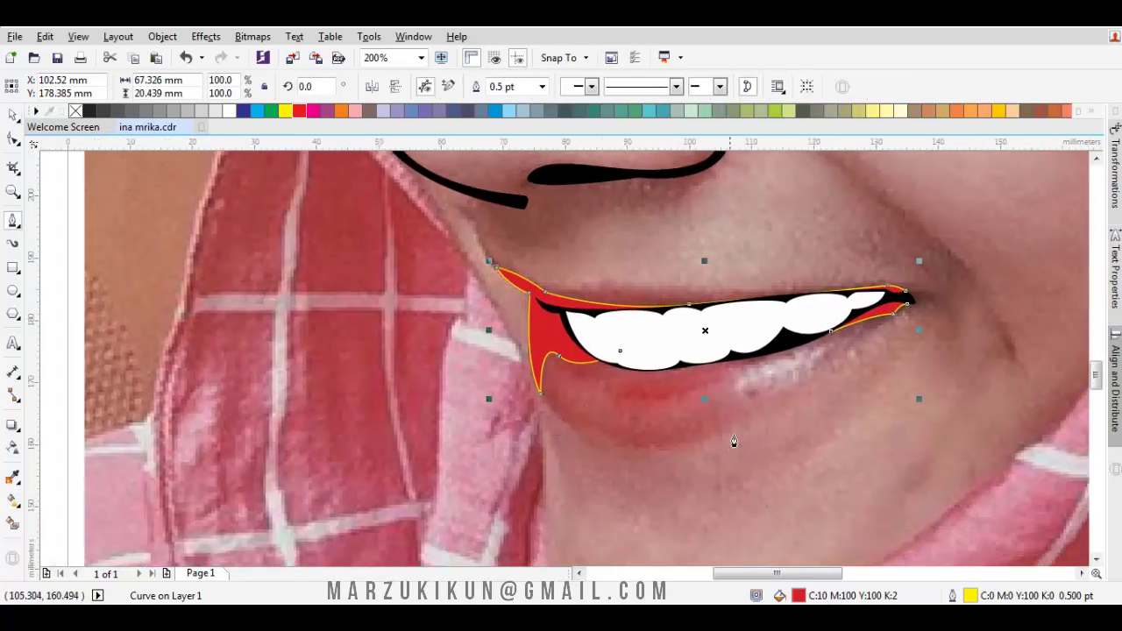
pyautogui.moveTo(729, 430); pyautogui.dragTo(535, 478)
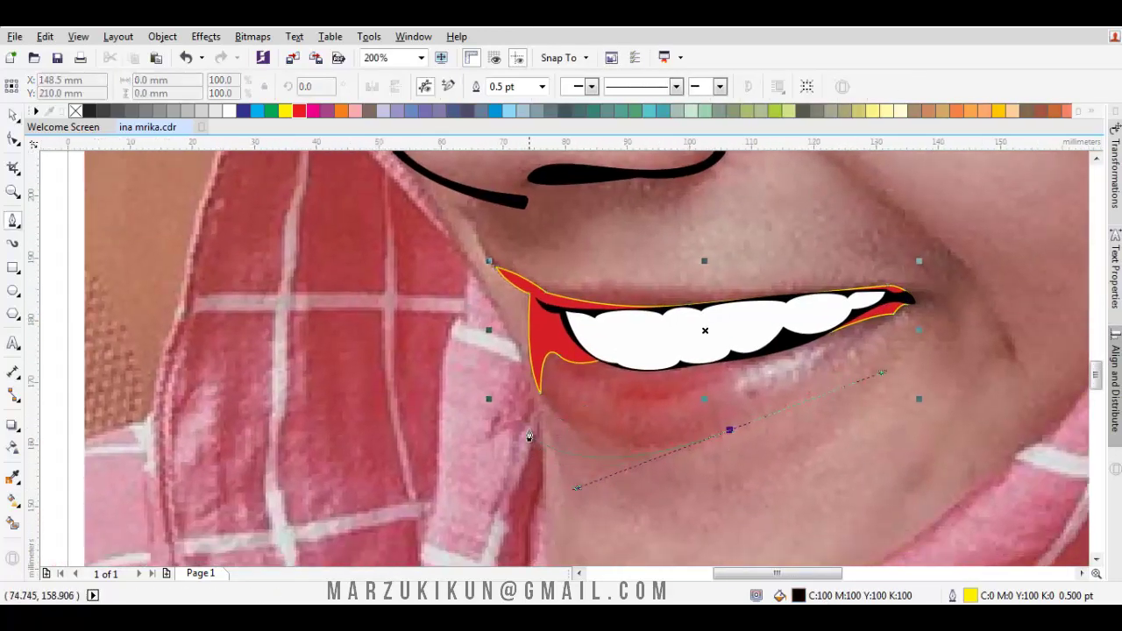
pyautogui.scroll(1, 537, 387)
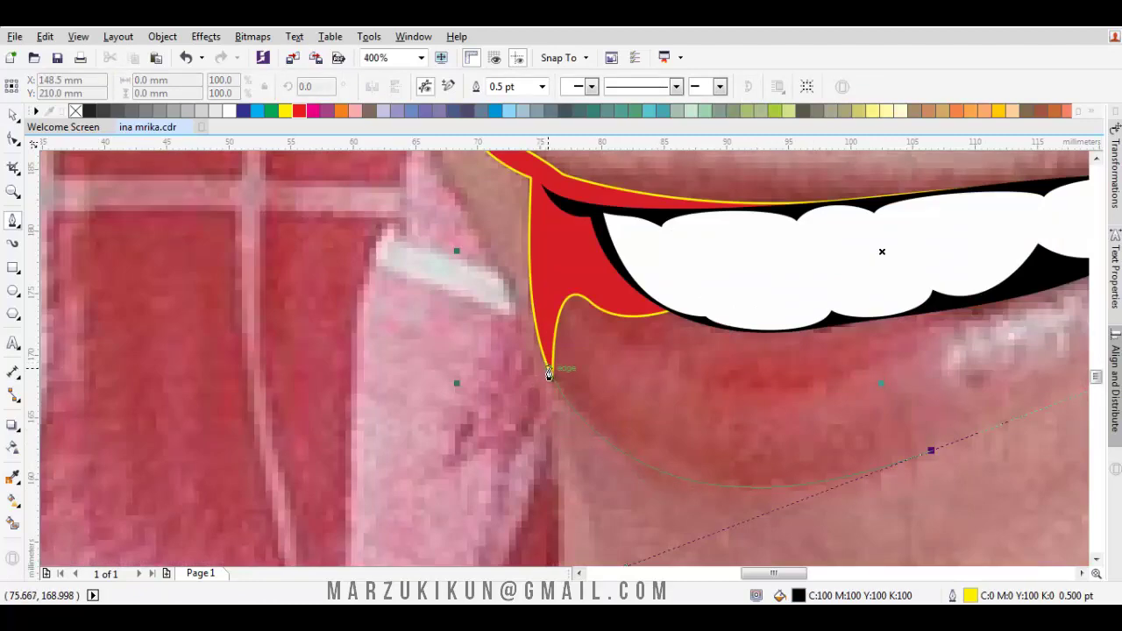
pyautogui.click(549, 369)
pyautogui.moveTo(569, 245); pyautogui.dragTo(560, 301)
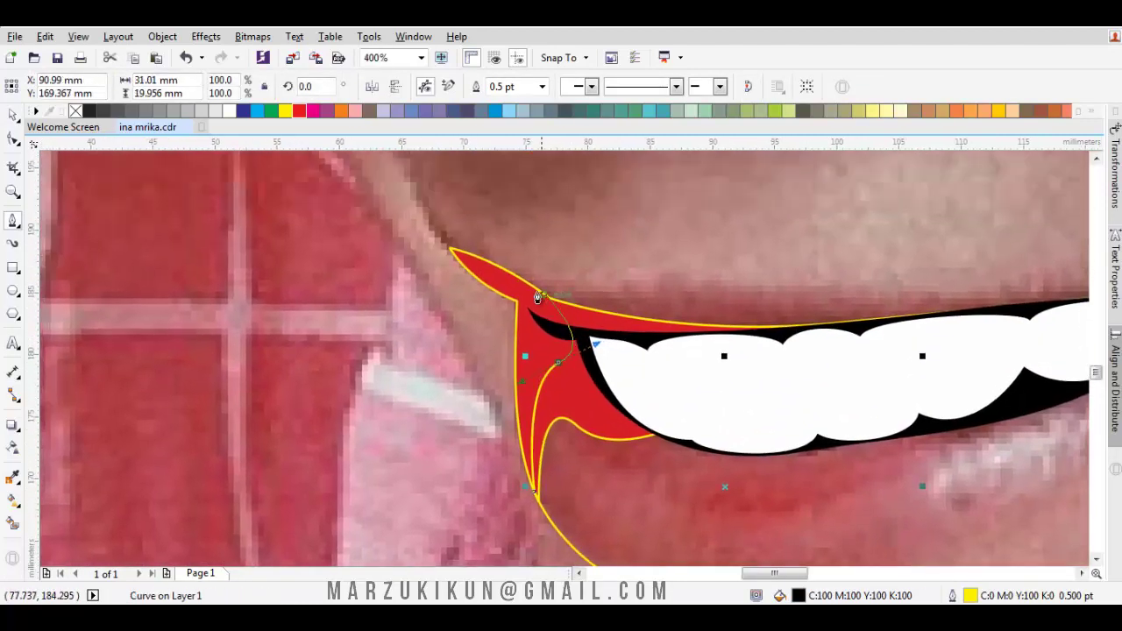
# Extend the second lip outline up over the red shape's left corner and onto the start of the upper lip
pyautogui.scroll(1, 537, 299)
pyautogui.click(511, 268)
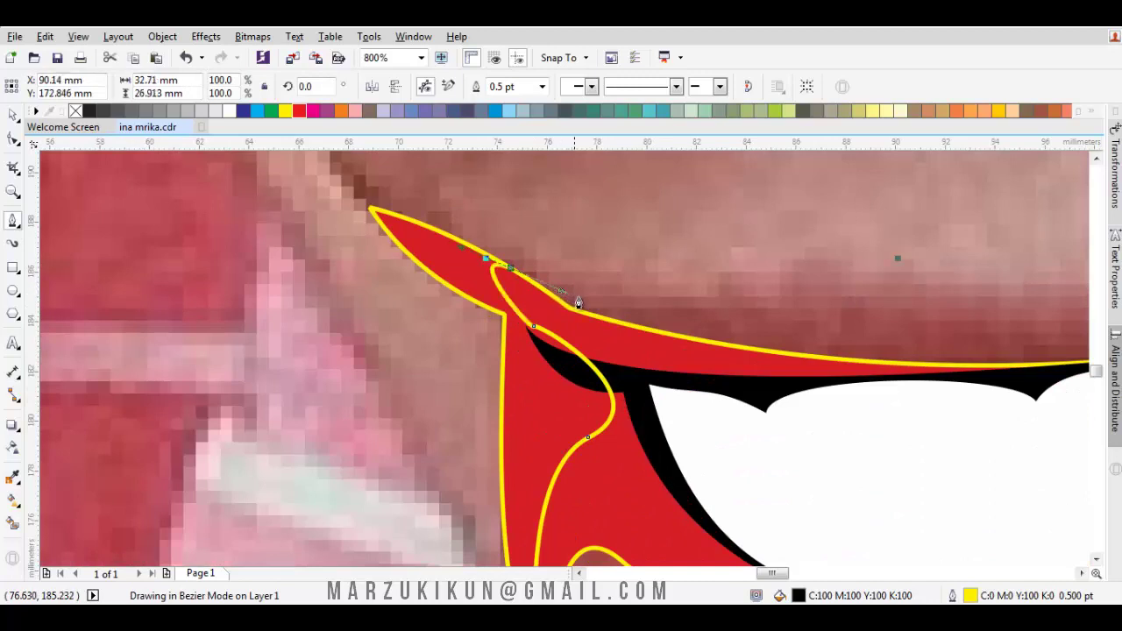
pyautogui.click(579, 300)
pyautogui.hscroll(4, 632, 300)
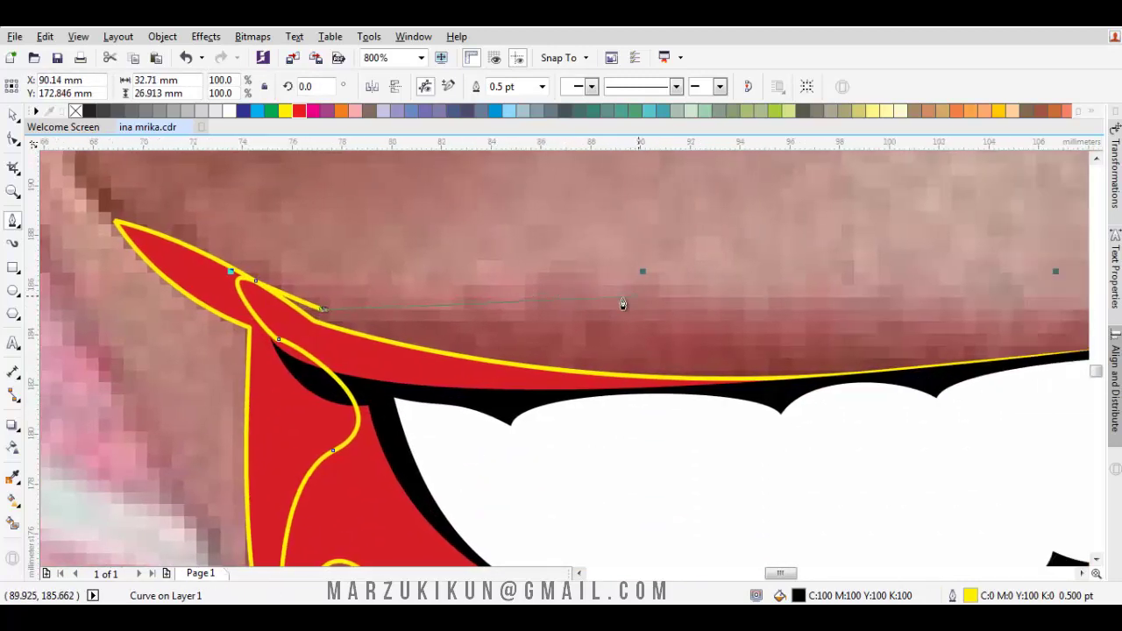
pyautogui.moveTo(204, 265); pyautogui.dragTo(307, 308)
pyautogui.click(335, 308)
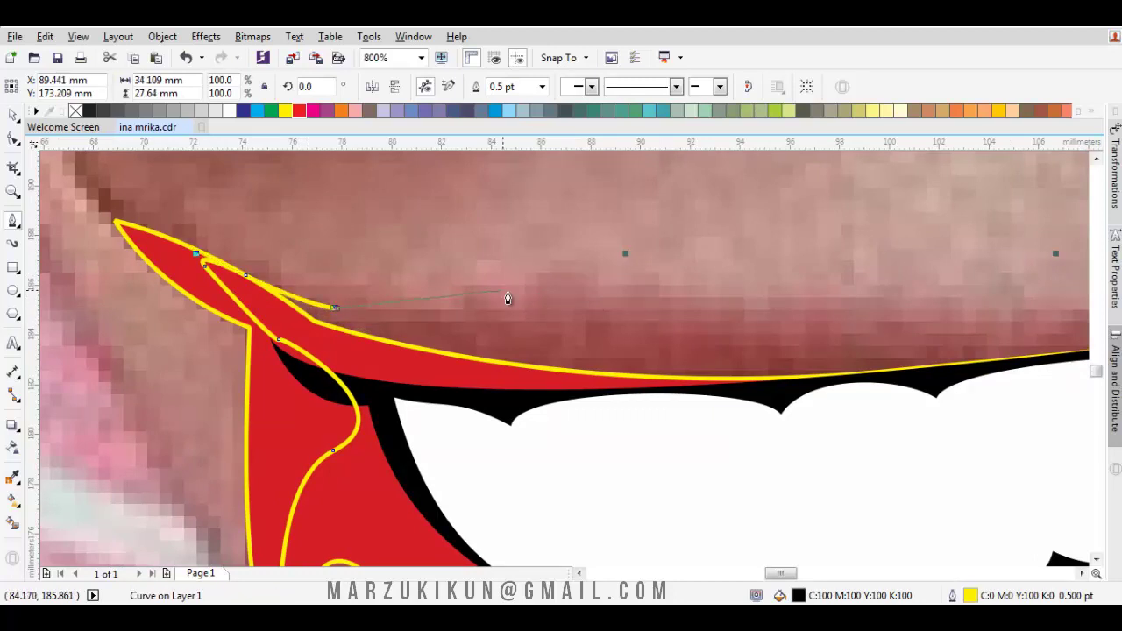
# Continue the second lip outline along the upper lip, adding a notch above the front teeth and running to the mouth's right corner
pyautogui.click(554, 294)
pyautogui.moveTo(506, 339); pyautogui.dragTo(516, 363)
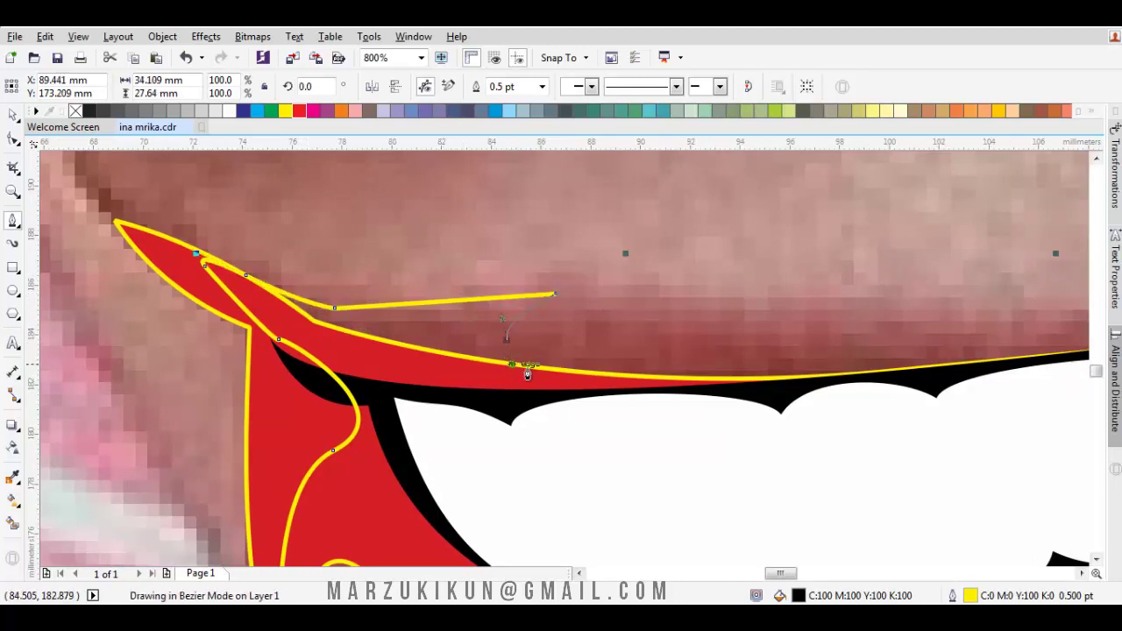
pyautogui.moveTo(798, 377); pyautogui.dragTo(559, 373)
pyautogui.scroll(-1, 467, 380)
pyautogui.click(574, 360)
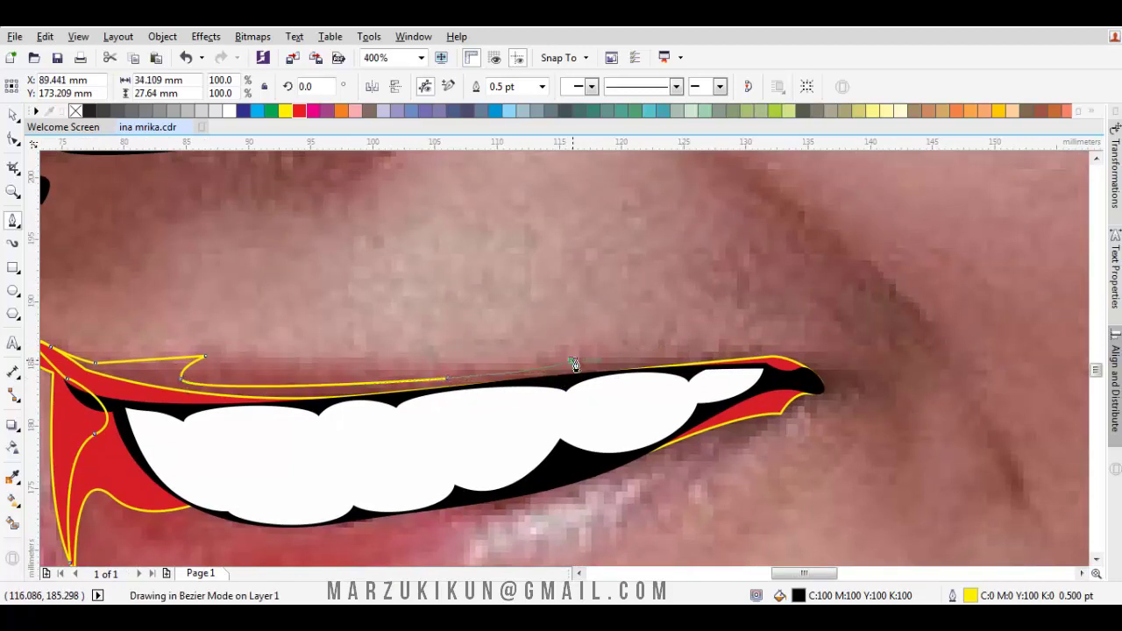
pyautogui.moveTo(698, 366); pyautogui.dragTo(753, 358)
pyautogui.scroll(1, 714, 365)
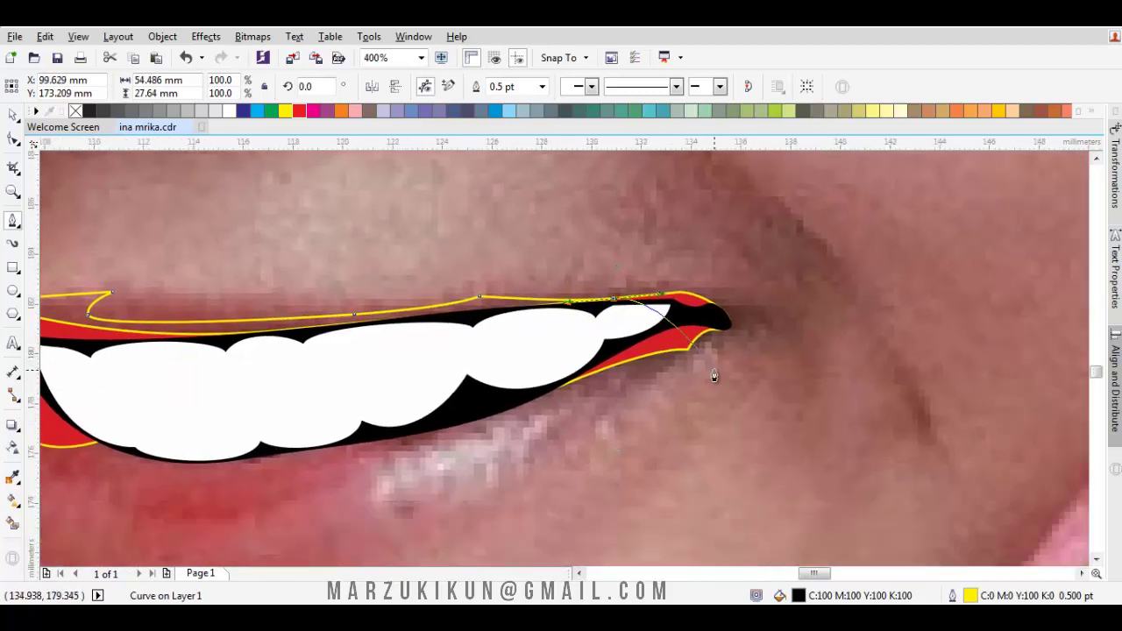
# Curve the outline around the mouth's right corner and down to a point on the right side of the lower lip
pyautogui.moveTo(661, 338); pyautogui.dragTo(514, 442)
pyautogui.click(515, 436)
pyautogui.scroll(-1, 435, 405)
pyautogui.moveTo(388, 414); pyautogui.dragTo(684, 330)
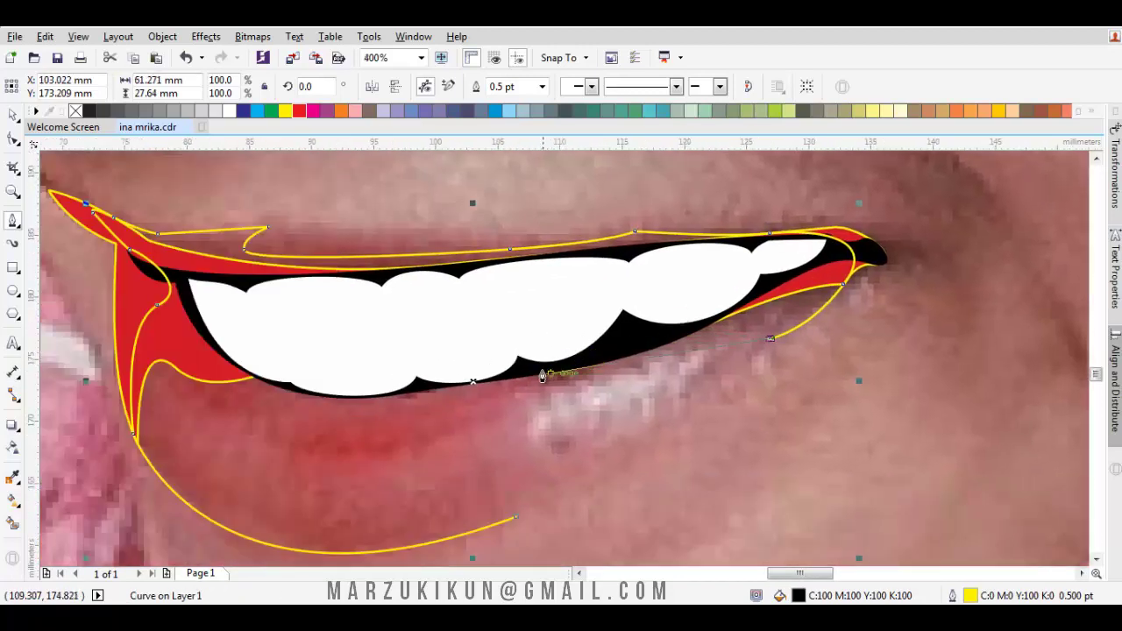
pyautogui.moveTo(543, 376); pyautogui.dragTo(411, 410)
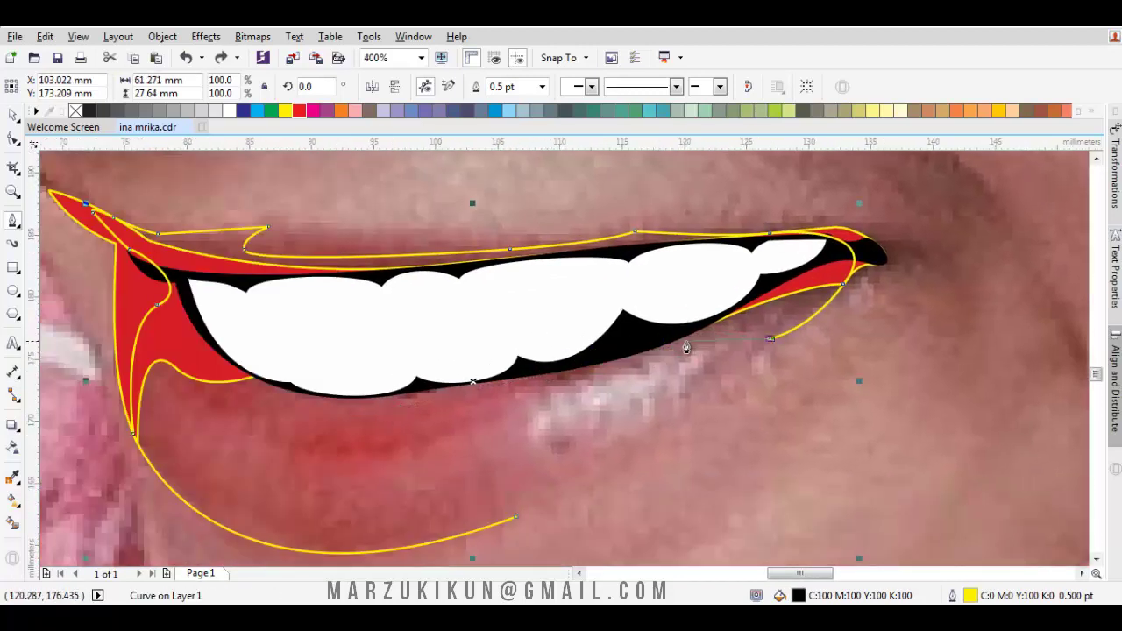
# Bring the outline back across the lower teeth, form a pointed notch in the lower lip's left half, and close the shape
pyautogui.click(596, 364)
pyautogui.moveTo(348, 363); pyautogui.dragTo(285, 335)
pyautogui.click(285, 393)
pyautogui.click(387, 402)
pyautogui.moveTo(262, 404); pyautogui.dragTo(184, 389)
pyautogui.moveTo(586, 487); pyautogui.dragTo(322, 509)
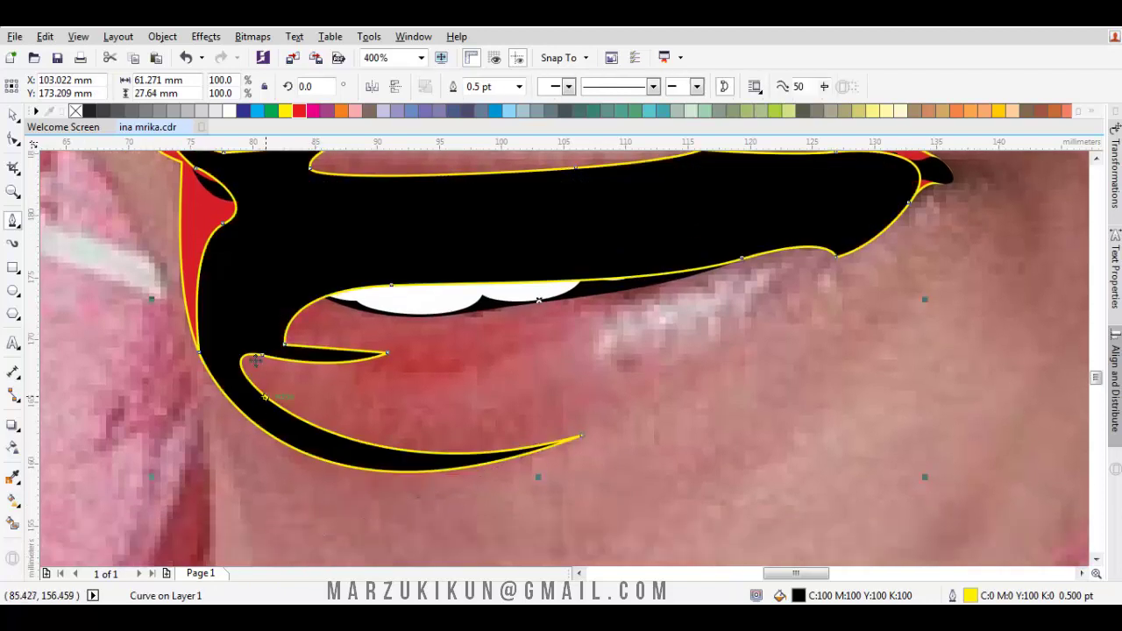
# Reshape the pointed notch in the lower lip's left half by moving its nodes and curve handles to make it thicker
pyautogui.press('space')
pyautogui.doubleClick(247, 338)
pyautogui.click(267, 364)
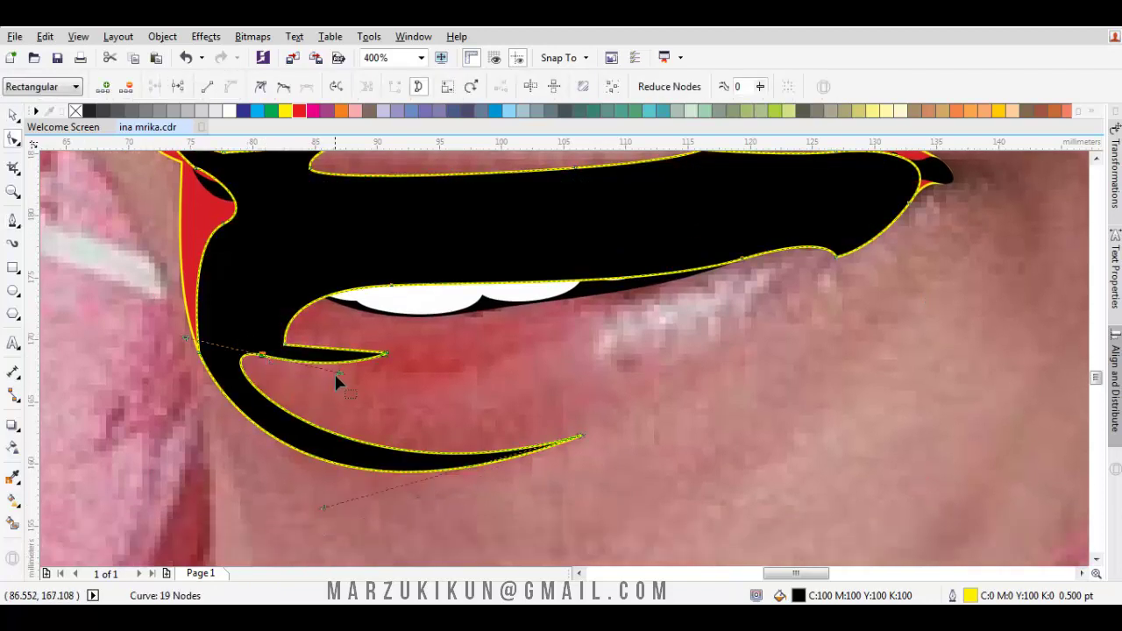
pyautogui.click(347, 382)
pyautogui.click(285, 340)
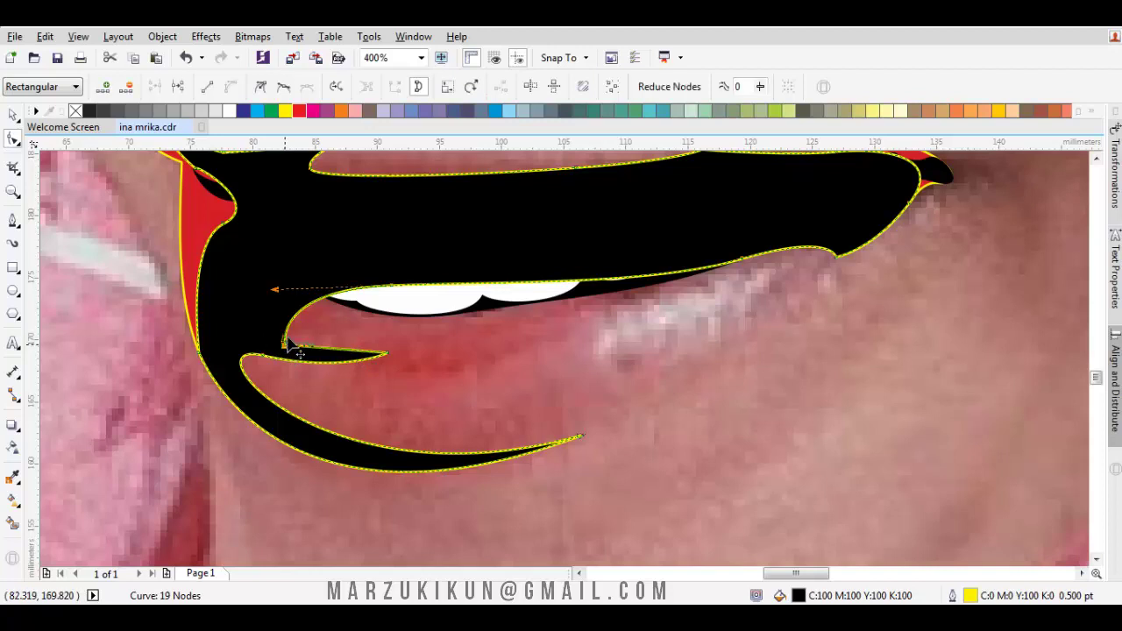
pyautogui.moveTo(386, 359); pyautogui.dragTo(349, 399)
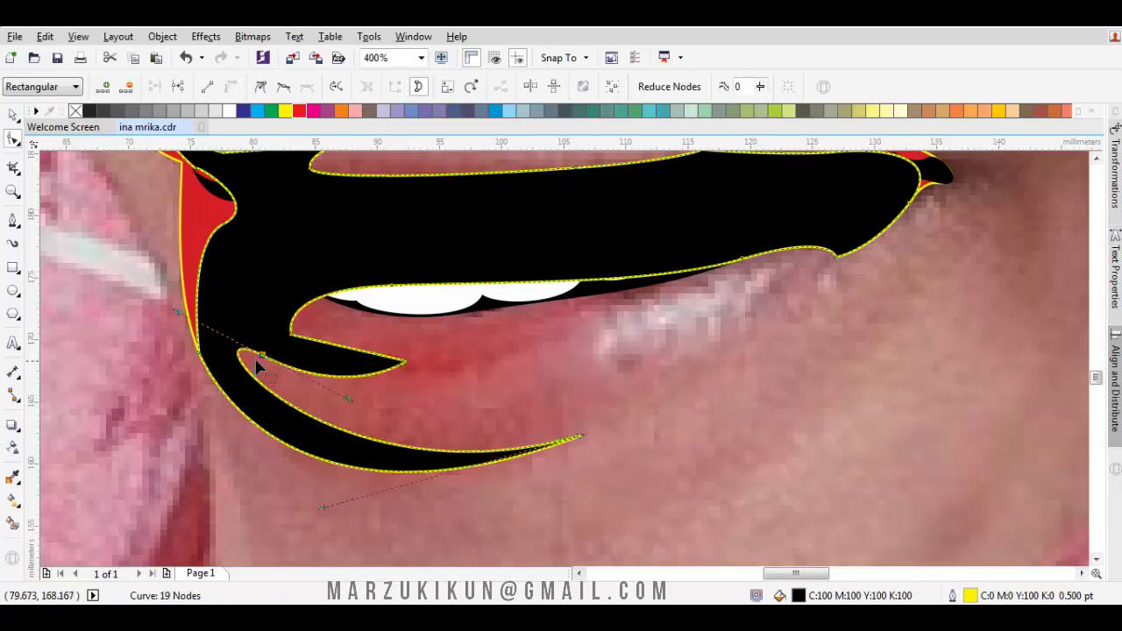
# Reorder the new lip shape directly in front of the photo so it sits behind the red lip, mouth and teeth
pyautogui.press('space')
pyautogui.rightClick(235, 298)
pyautogui.moveTo(267, 424)
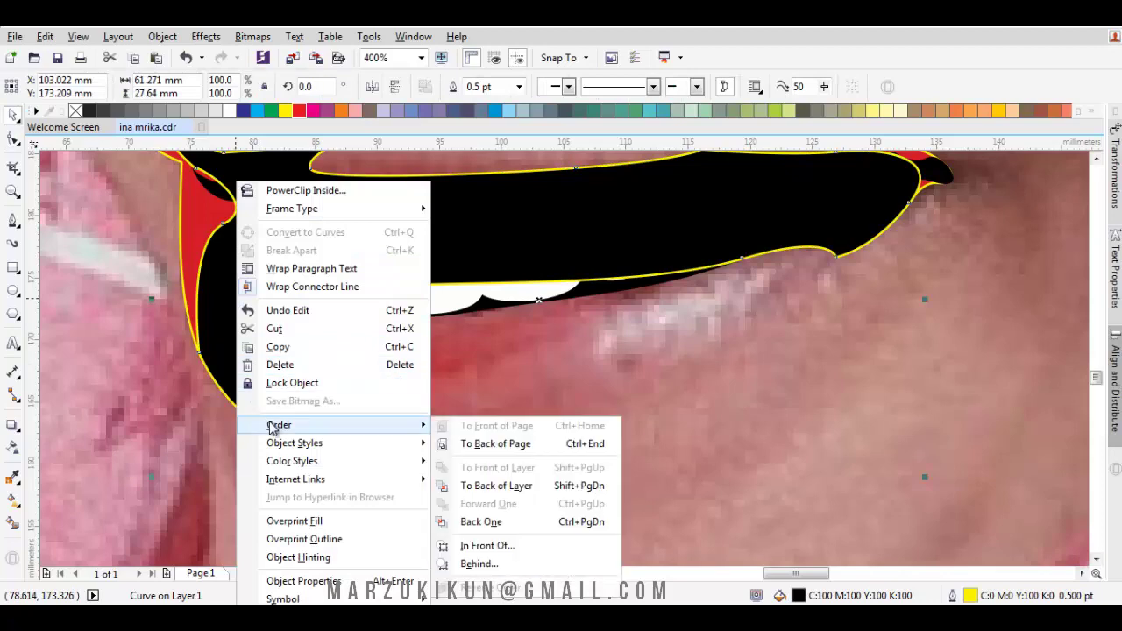
pyautogui.click(495, 553)
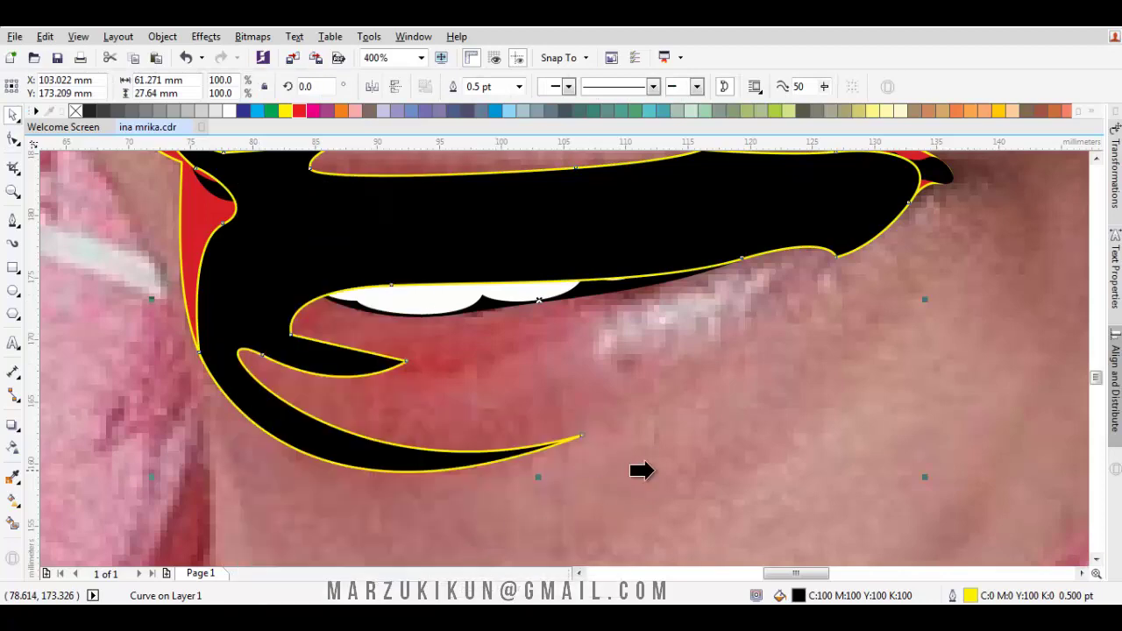
pyautogui.click(659, 472)
# Adjust the new shape's curve where it meets the red shape's lower tip on the left edge
pyautogui.moveTo(234, 341); pyautogui.dragTo(352, 371)
pyautogui.press('space')
pyautogui.scroll(2, 333, 397)
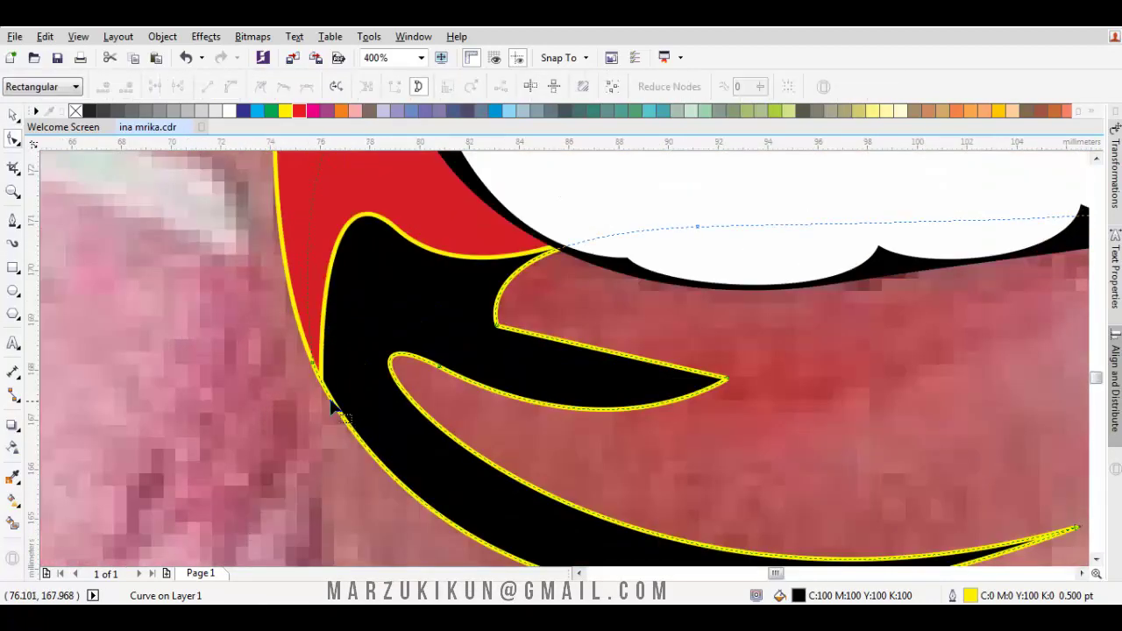
pyautogui.moveTo(299, 326); pyautogui.dragTo(306, 341)
pyautogui.scroll(-2, 309, 342)
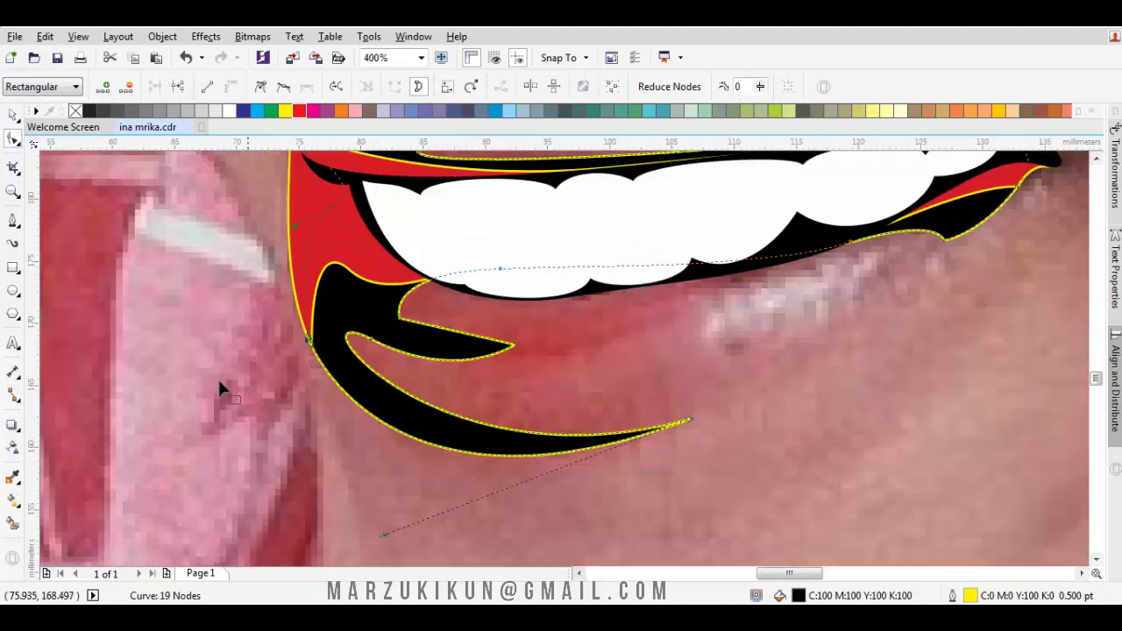
# Fill the new lip shape with the red lip's sampled color and lighten it to C:3 M:90 Y:73 K:0
pyautogui.press('space')
pyautogui.click(14, 478)
pyautogui.click(308, 244)
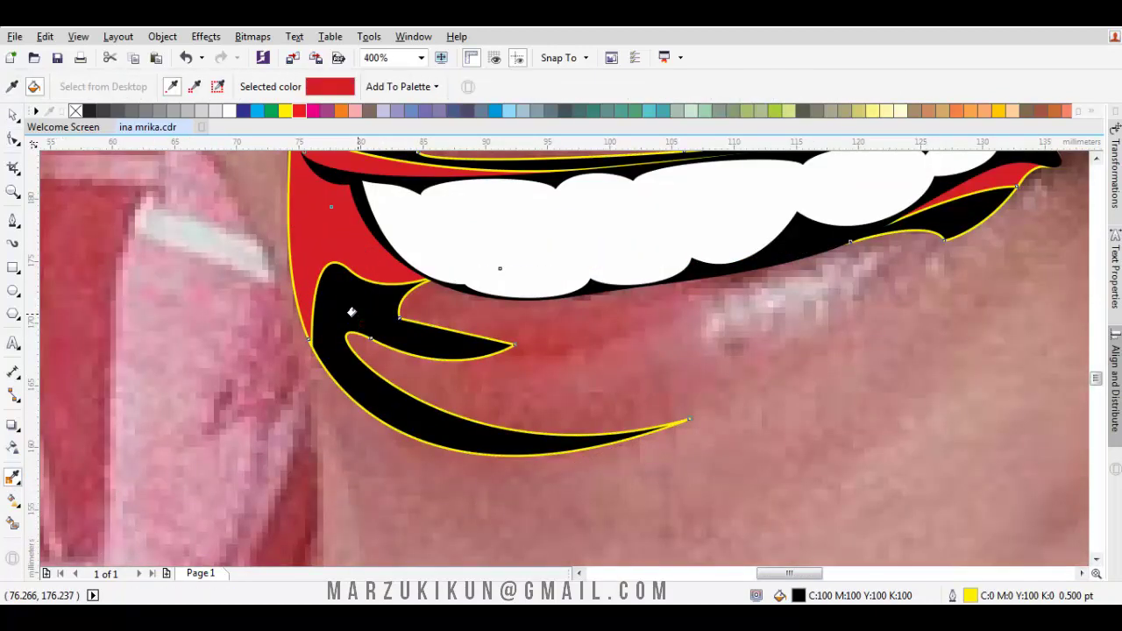
pyautogui.click(359, 313)
pyautogui.doubleClick(797, 596)
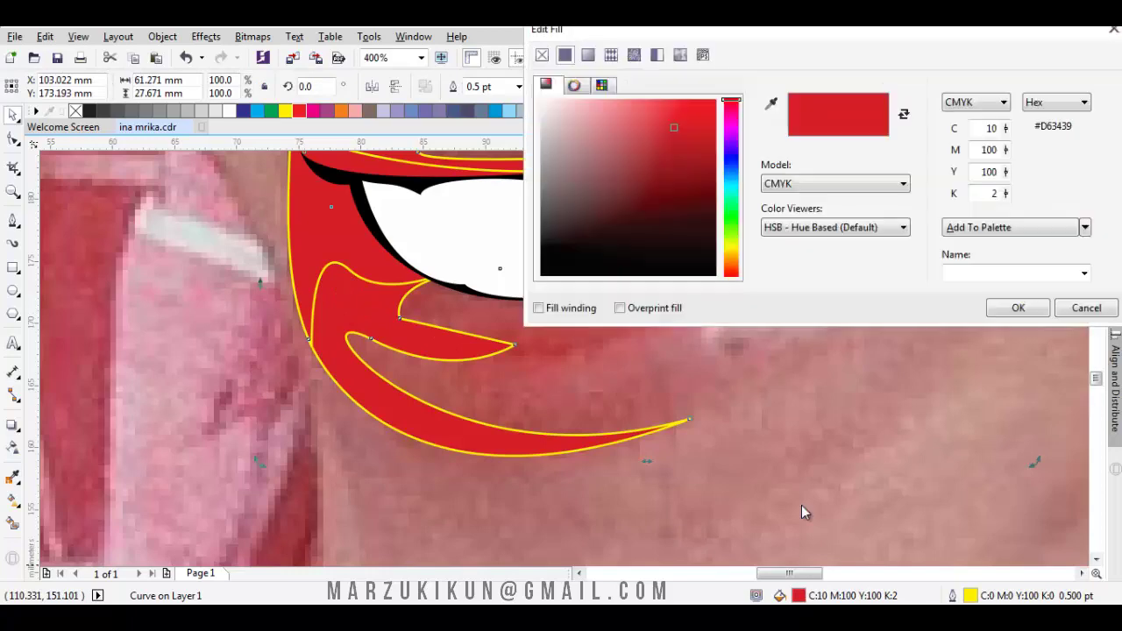
pyautogui.click(659, 115)
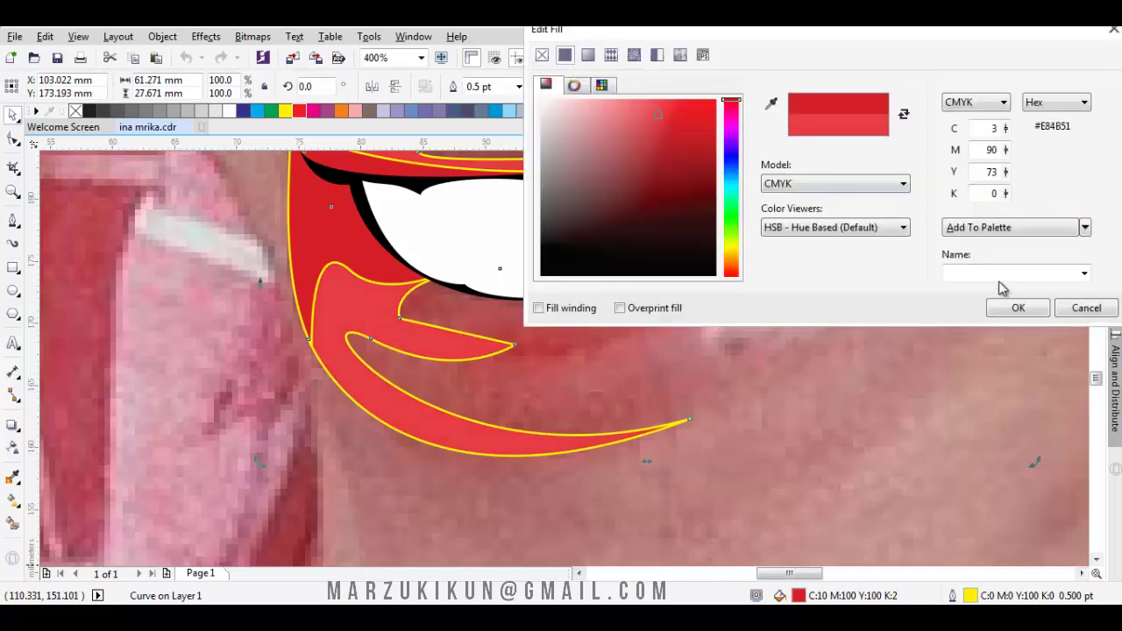
pyautogui.click(1017, 308)
# Move the lighter lip shape's pointed node below the right mouth corner slightly down and to the left
pyautogui.scroll(-2, 865, 296)
pyautogui.scroll(2, 817, 347)
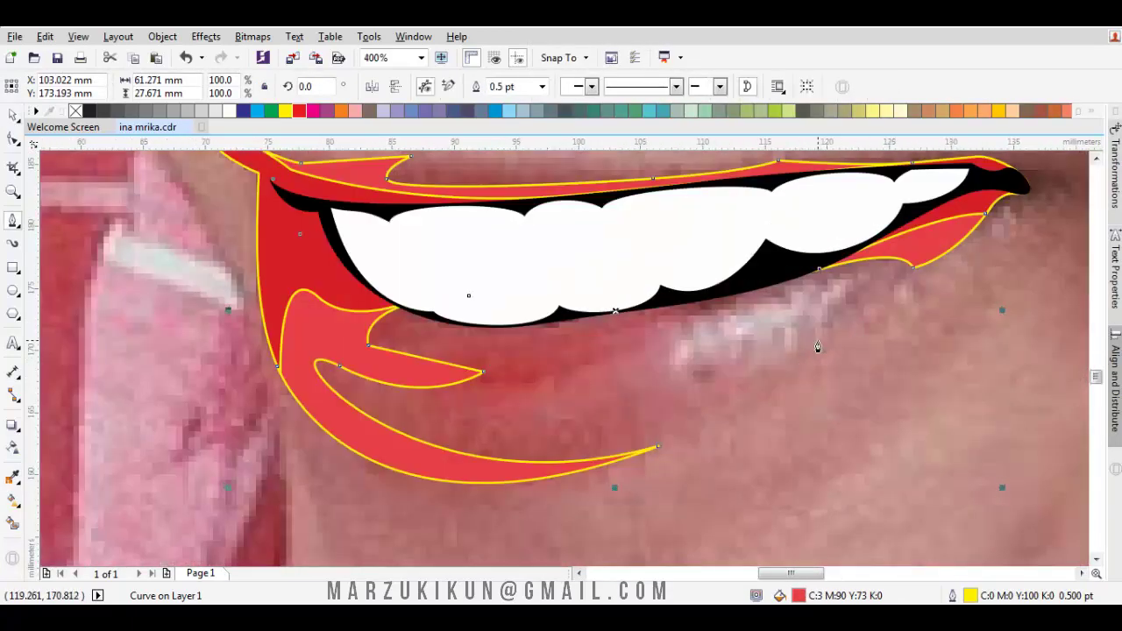
pyautogui.press('F10')
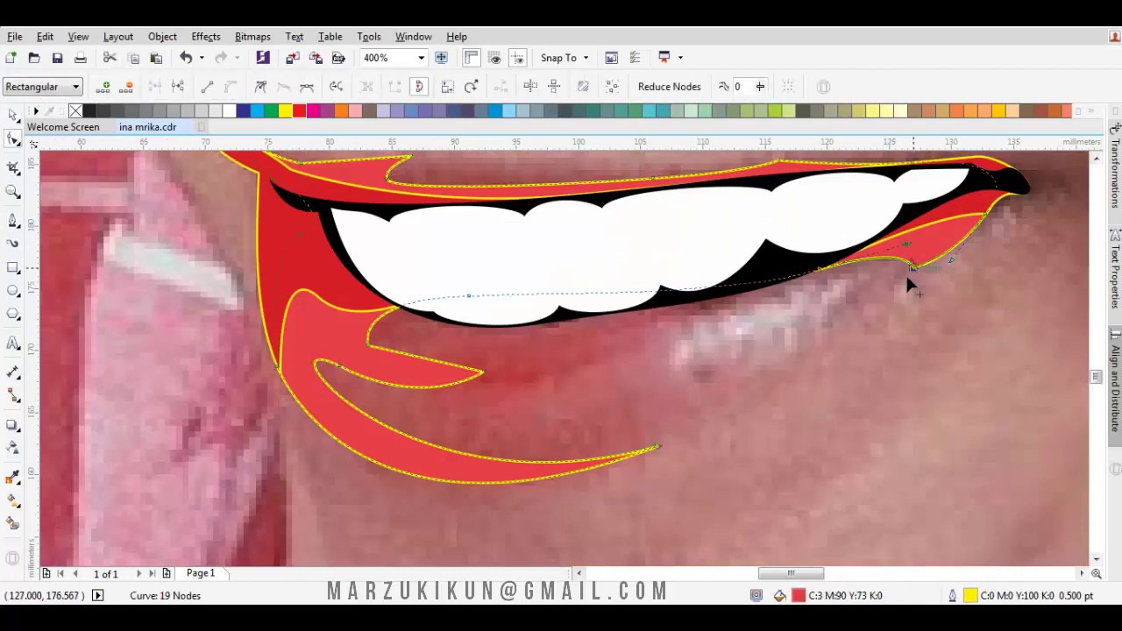
pyautogui.moveTo(913, 270); pyautogui.dragTo(897, 284)
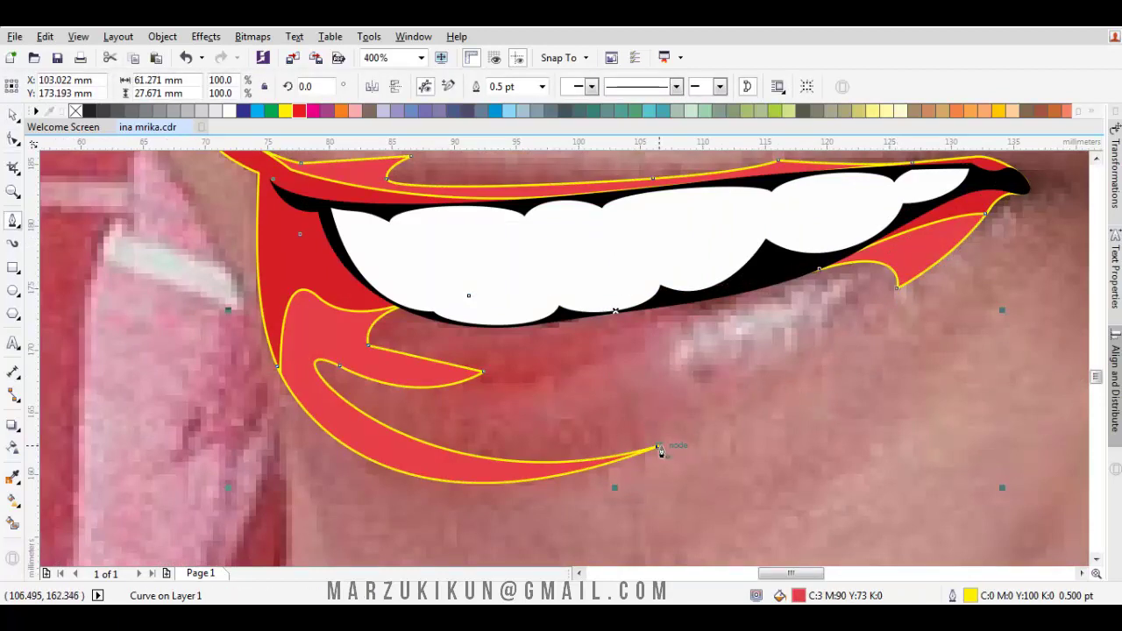
# Start a third lip outline at the lower lip's pointed tip, curving to the right corner and looping back above the highlight
pyautogui.click(659, 448)
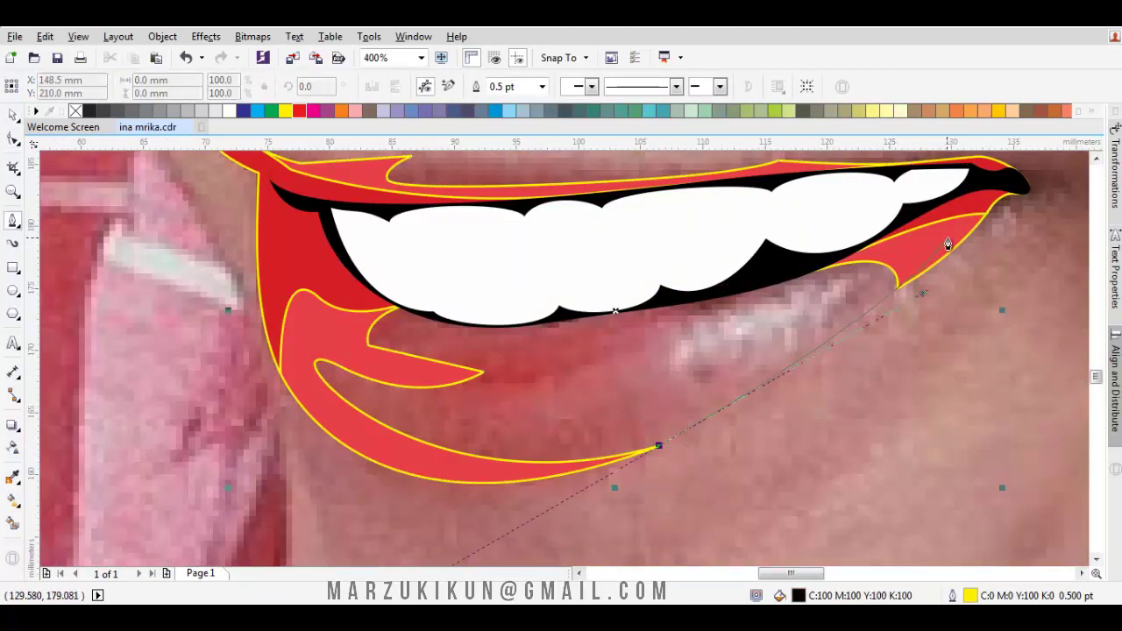
pyautogui.click(949, 238)
pyautogui.moveTo(801, 238); pyautogui.dragTo(885, 254)
pyautogui.scroll(1, 884, 285)
pyautogui.click(884, 287)
pyautogui.scroll(-1, 826, 318)
pyautogui.moveTo(652, 393); pyautogui.dragTo(718, 354)
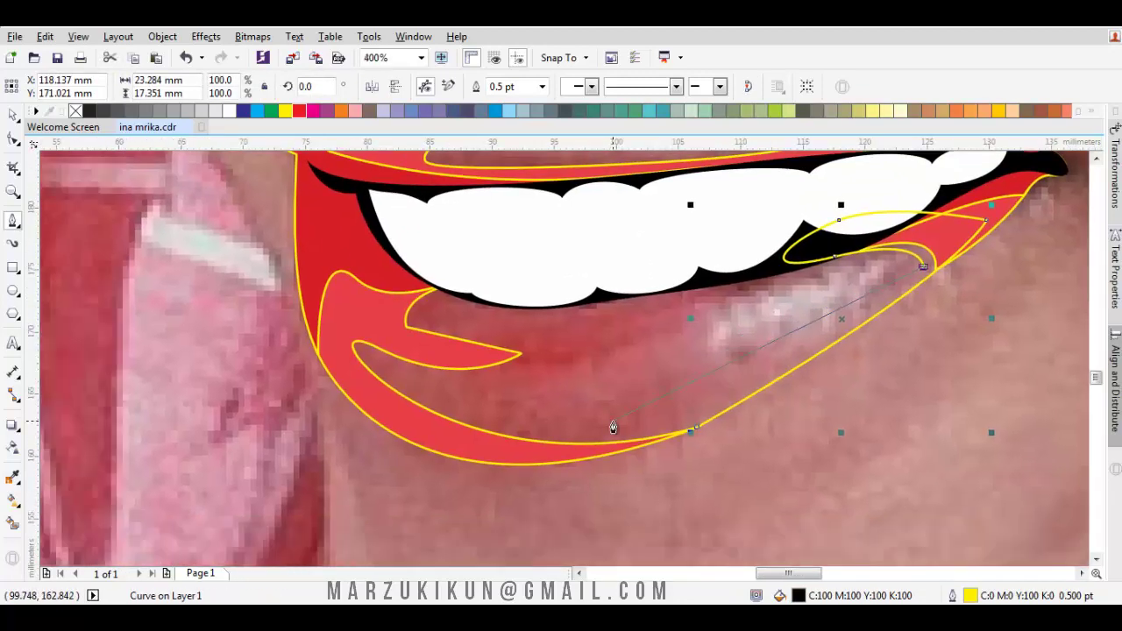
# Continue the third outline around the lower lip's inner highlight area and back up over the right-hand teeth
pyautogui.moveTo(612, 421); pyautogui.dragTo(485, 441)
pyautogui.moveTo(515, 376); pyautogui.dragTo(634, 336)
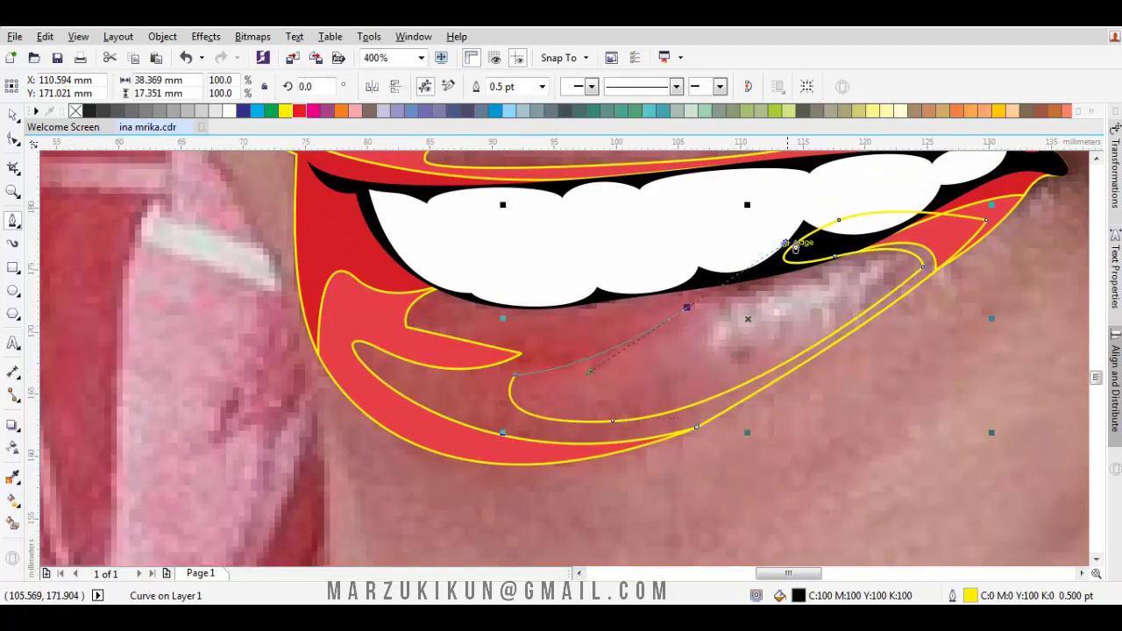
pyautogui.moveTo(787, 243); pyautogui.dragTo(785, 244)
pyautogui.click(850, 235)
pyautogui.moveTo(819, 190); pyautogui.dragTo(760, 337)
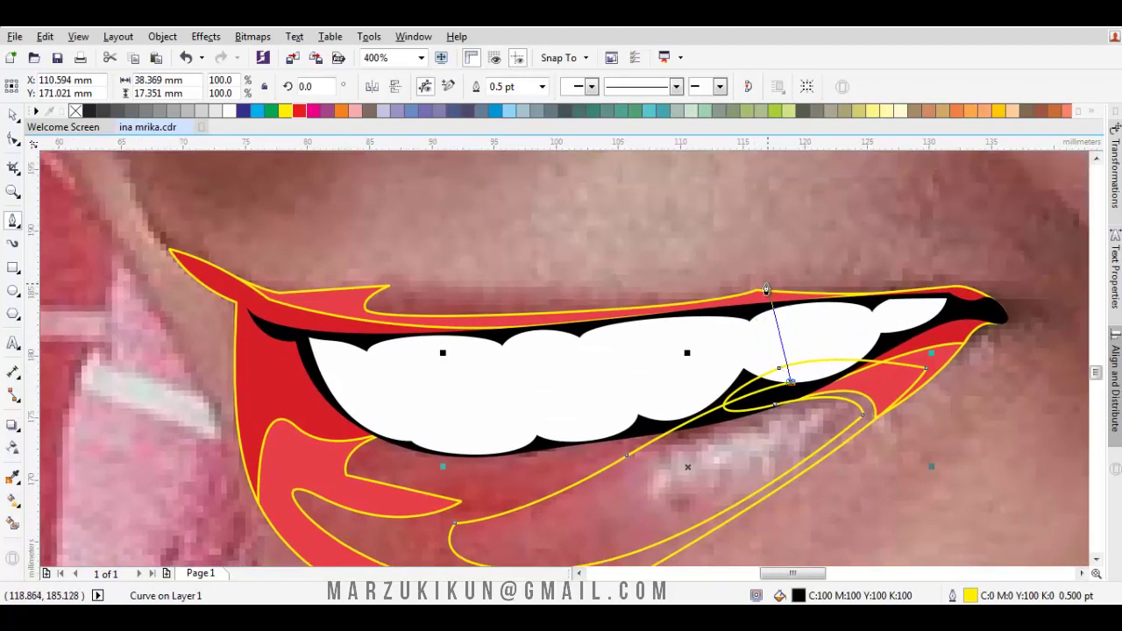
# Run the third outline along the upper lip, down the mouth's left side and under the lower lip, closing the shape
pyautogui.moveTo(755, 291); pyautogui.dragTo(621, 290)
pyautogui.moveTo(497, 285); pyautogui.dragTo(603, 271)
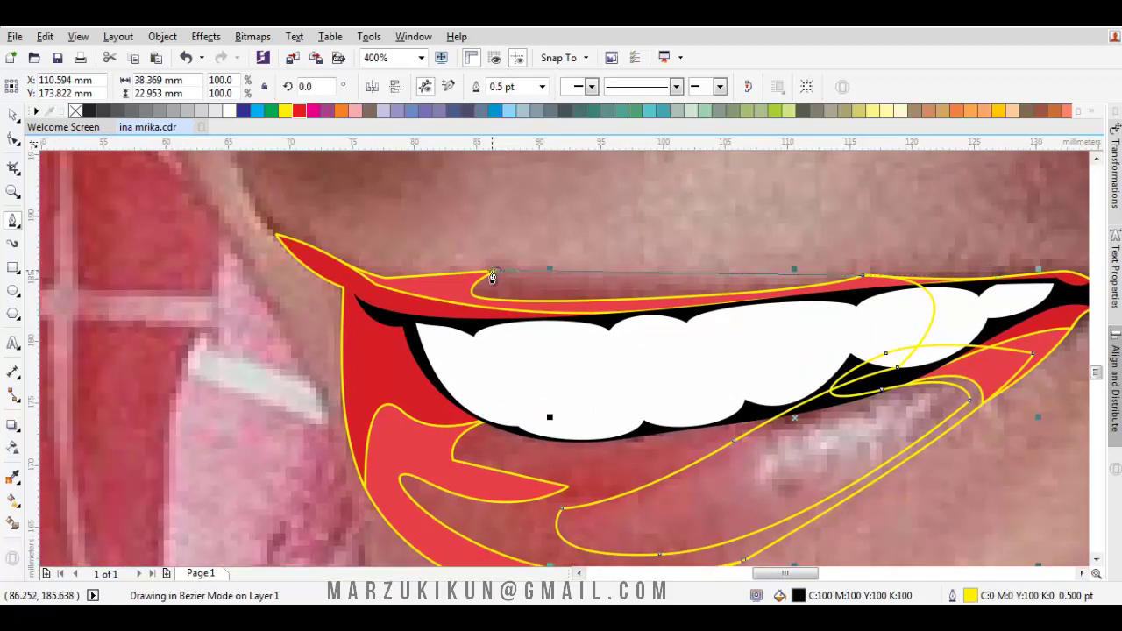
pyautogui.moveTo(492, 277); pyautogui.dragTo(493, 273)
pyautogui.moveTo(430, 292); pyautogui.dragTo(464, 271)
pyautogui.click(399, 320)
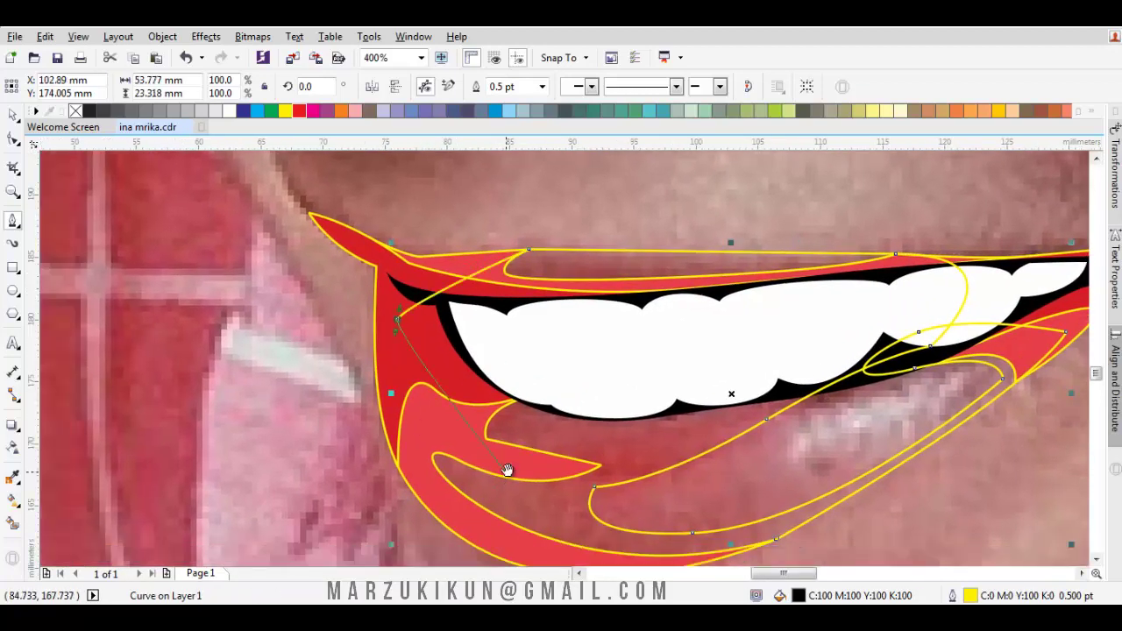
pyautogui.moveTo(509, 470); pyautogui.dragTo(543, 340)
pyautogui.moveTo(488, 388)
pyautogui.mouseDown()
pyautogui.moveTo(597, 456)
pyautogui.moveTo(824, 433)
pyautogui.moveTo(703, 459)
pyautogui.moveTo(697, 449)
pyautogui.mouseUp()
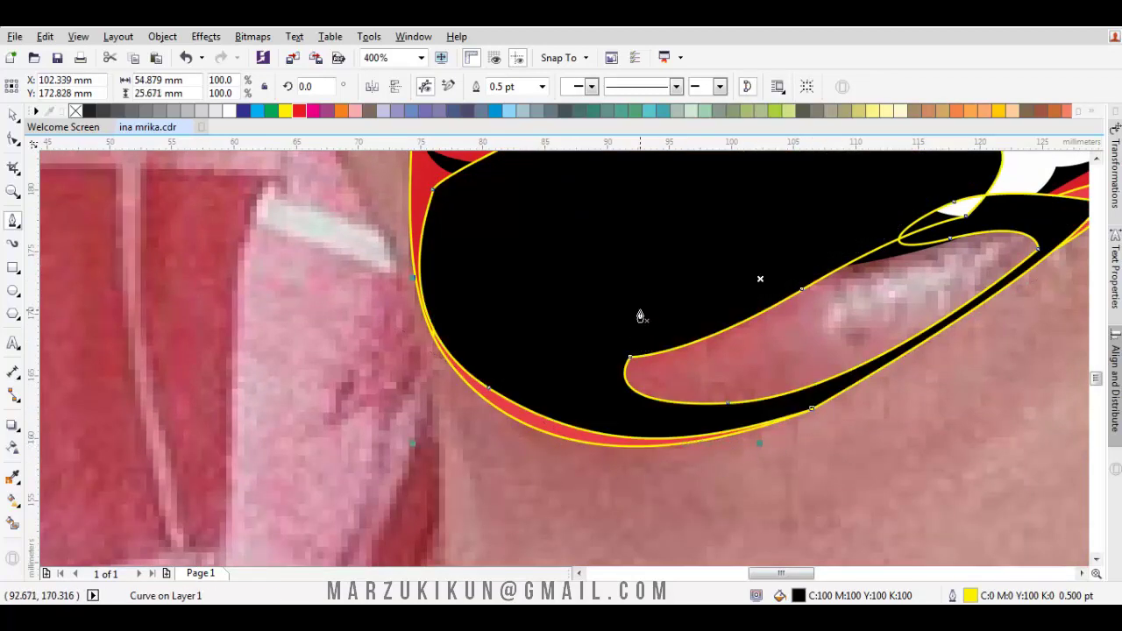
# Reorder the third lip shape directly in front of the photo so it sits behind the other lip shapes and teeth
pyautogui.rightClick(641, 316)
pyautogui.moveTo(701, 427)
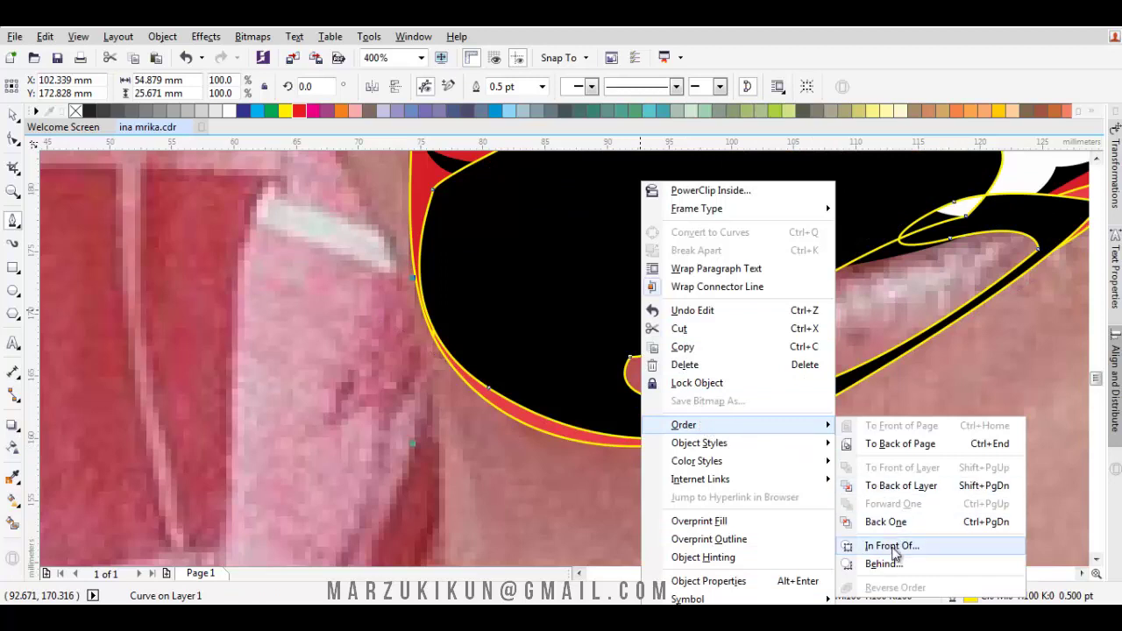
pyautogui.click(891, 545)
pyautogui.click(806, 362)
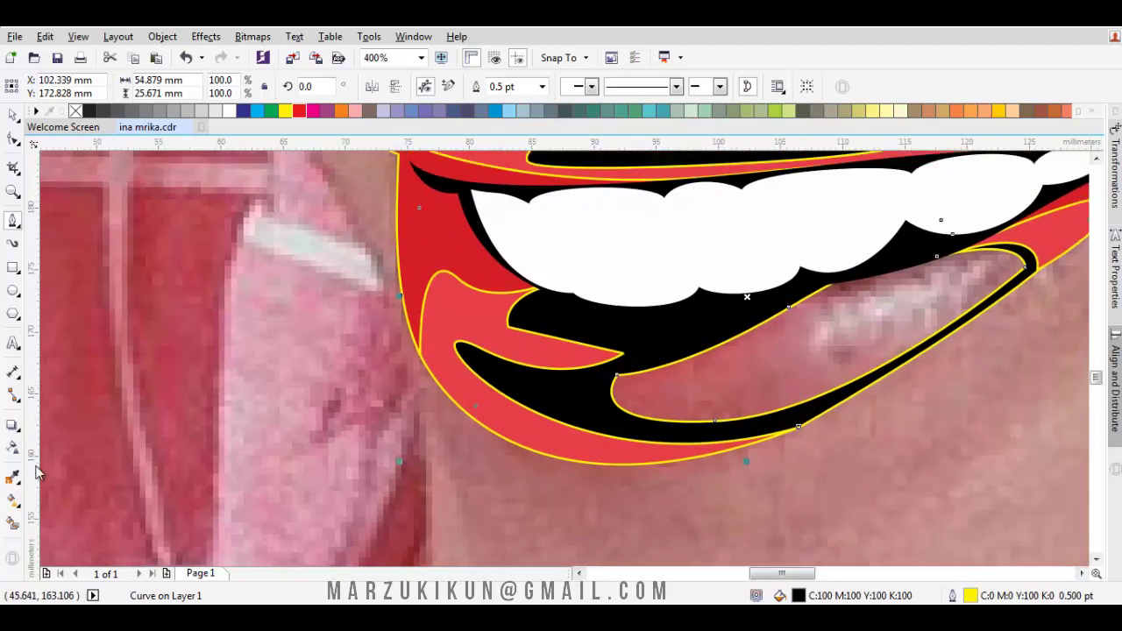
# Sample the lighter red, lighten it to C:0 M:78 Y:52 K:0, and fill the third lip shape with it
pyautogui.click(13, 478)
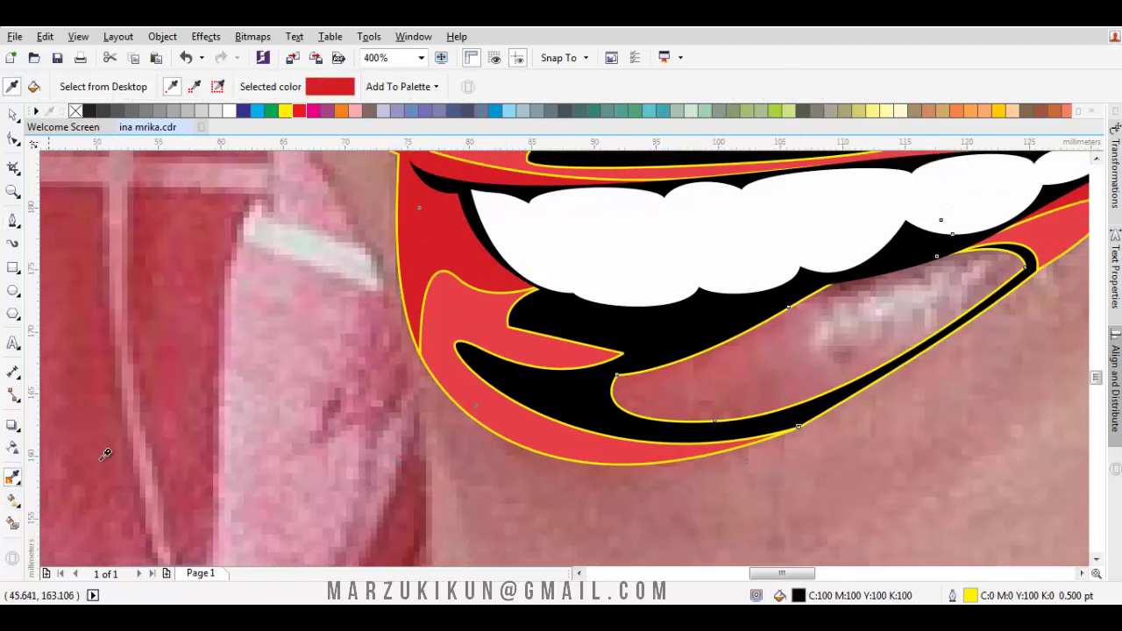
pyautogui.click(496, 344)
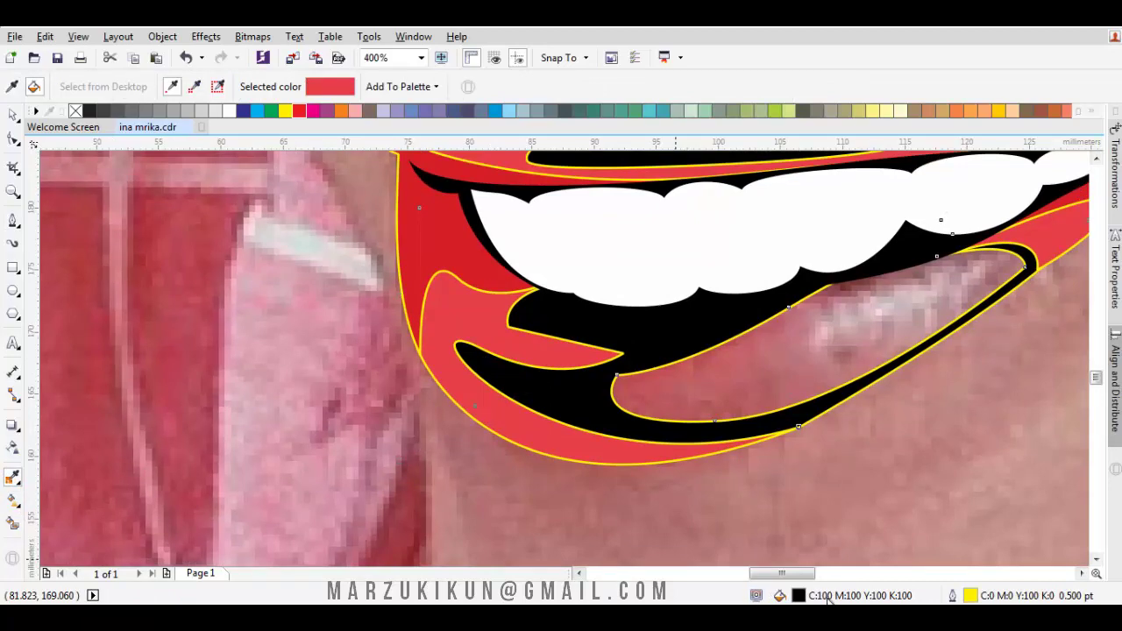
pyautogui.doubleClick(828, 600)
pyautogui.click(708, 107)
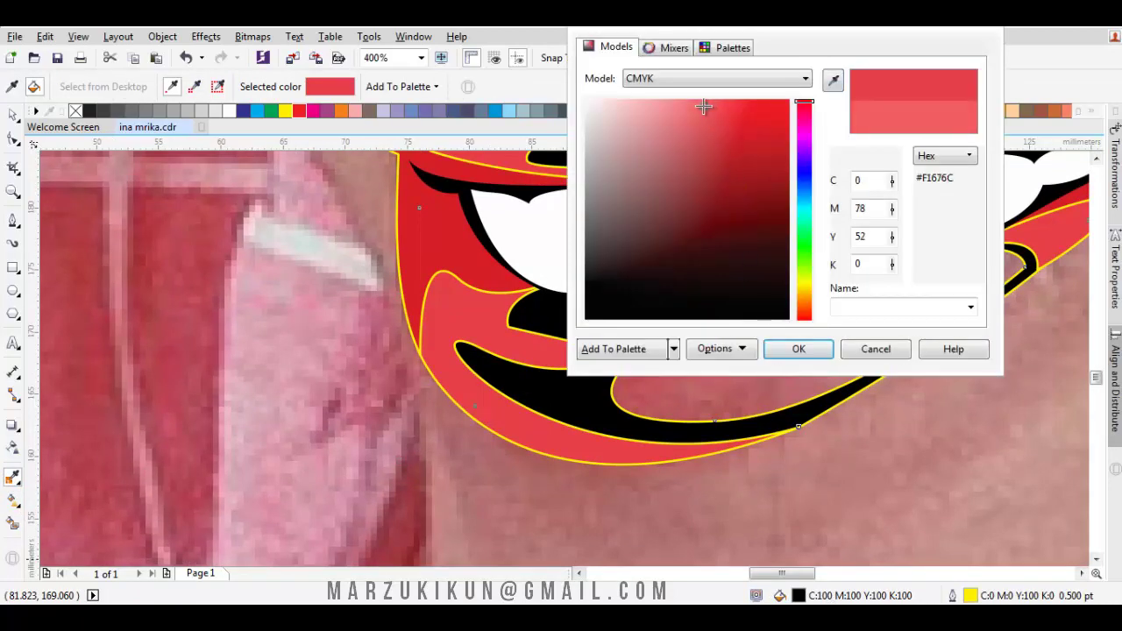
pyautogui.click(798, 349)
pyautogui.click(626, 344)
# Draw a fourth closed Bezier shape about 39 mm wide over the lower lip, covering its inner highlight area
pyautogui.scroll(-2, 614, 353)
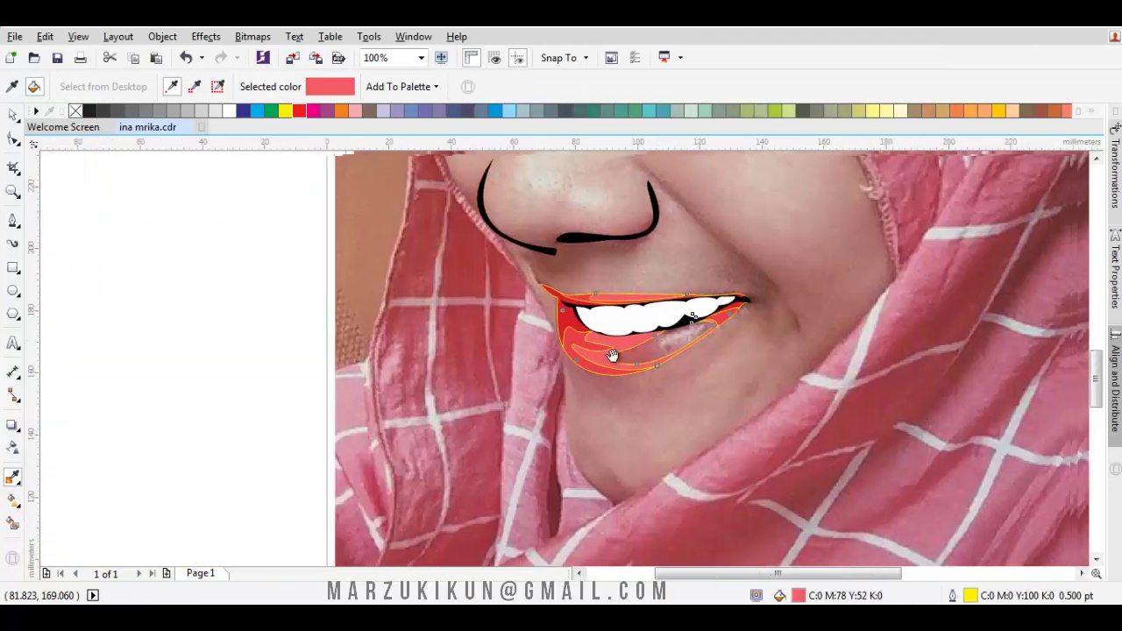
pyautogui.scroll(1, 618, 359)
pyautogui.scroll(2, 618, 359)
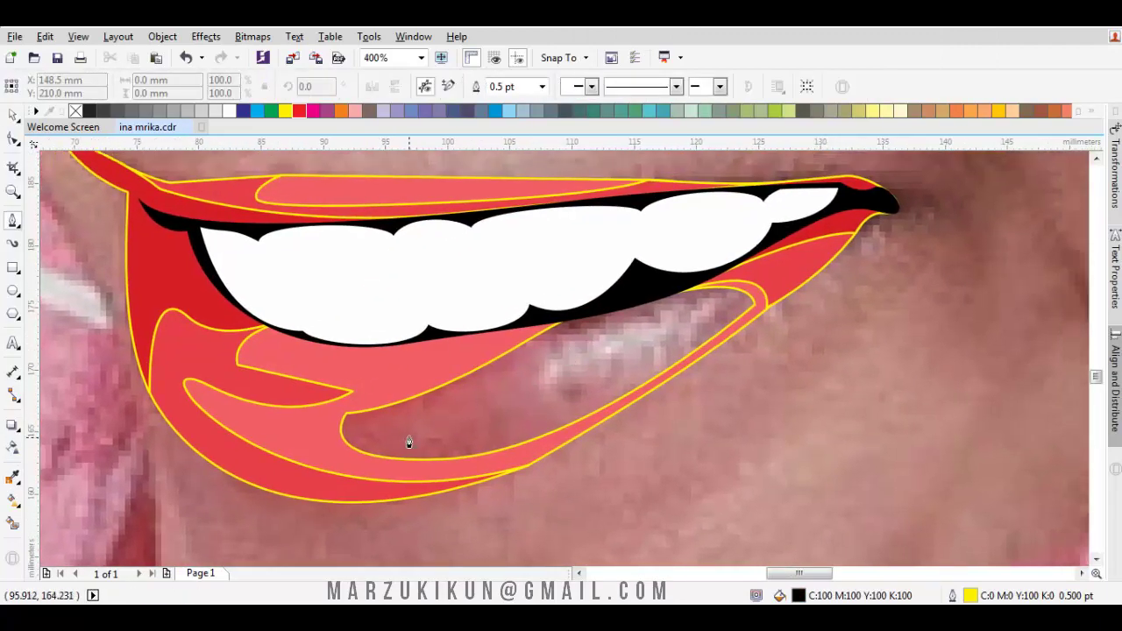
pyautogui.moveTo(313, 394); pyautogui.dragTo(639, 236)
pyautogui.click(752, 257)
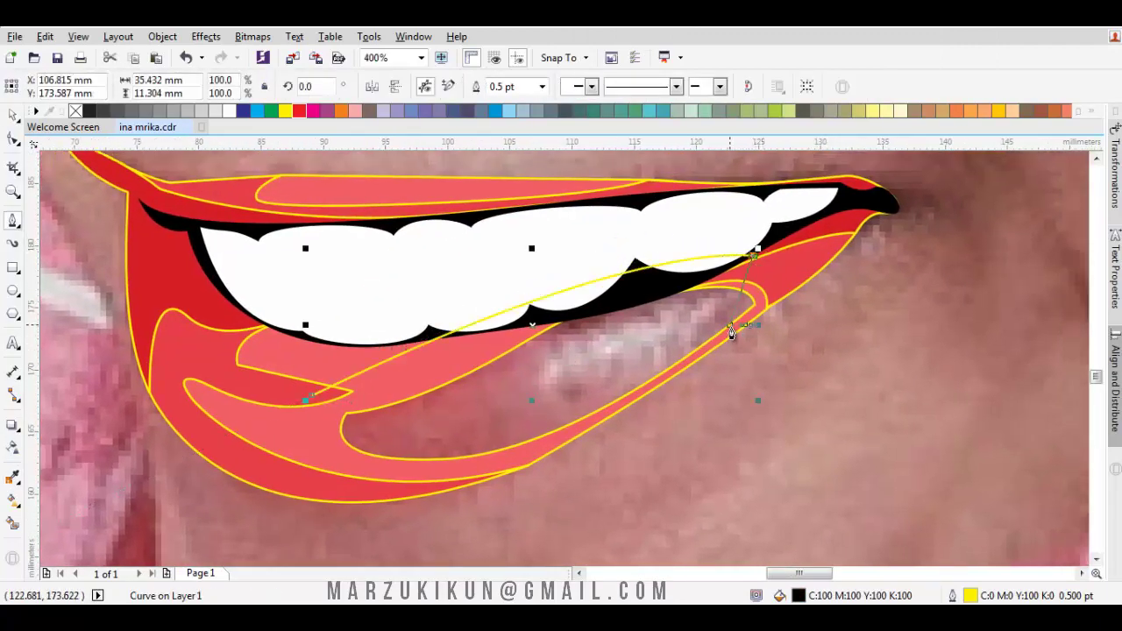
pyautogui.moveTo(734, 334); pyautogui.dragTo(721, 343)
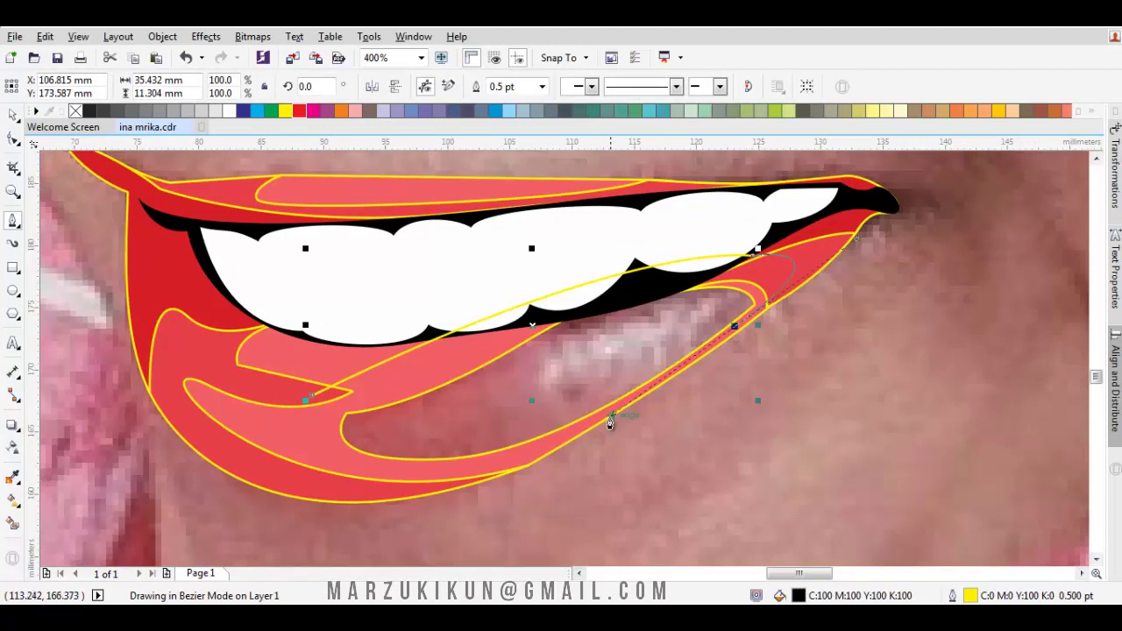
pyautogui.moveTo(610, 423); pyautogui.dragTo(608, 425)
pyautogui.moveTo(466, 465); pyautogui.dragTo(377, 485)
pyautogui.click(305, 396)
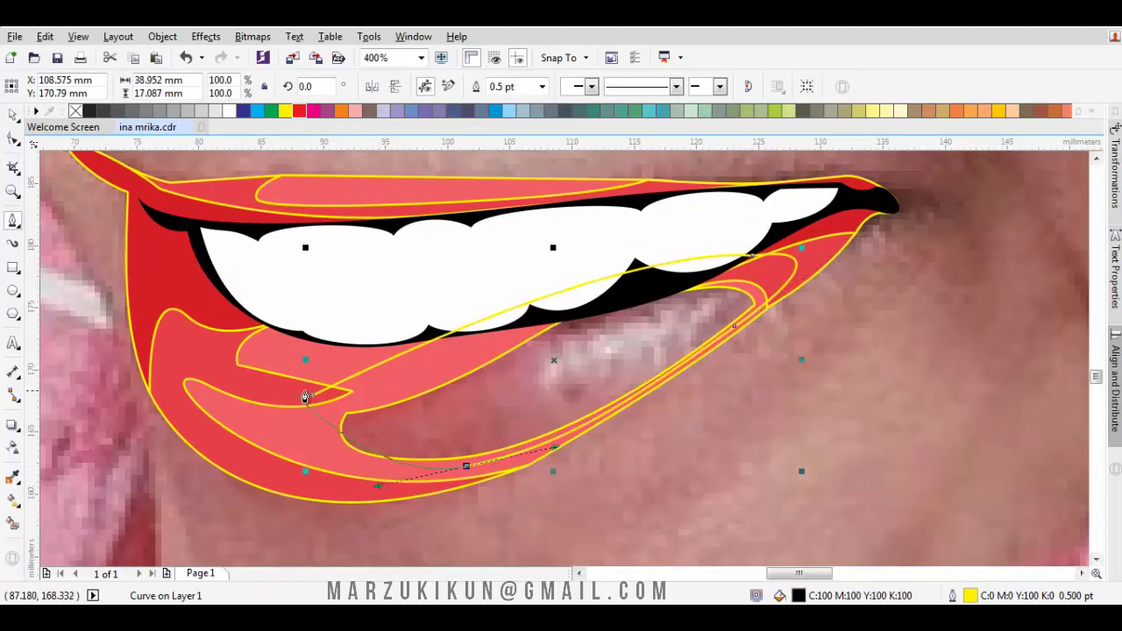
# Reorder the fourth lip shape directly in front of the photo so it sits behind the other lip shapes and teeth
pyautogui.rightClick(514, 394)
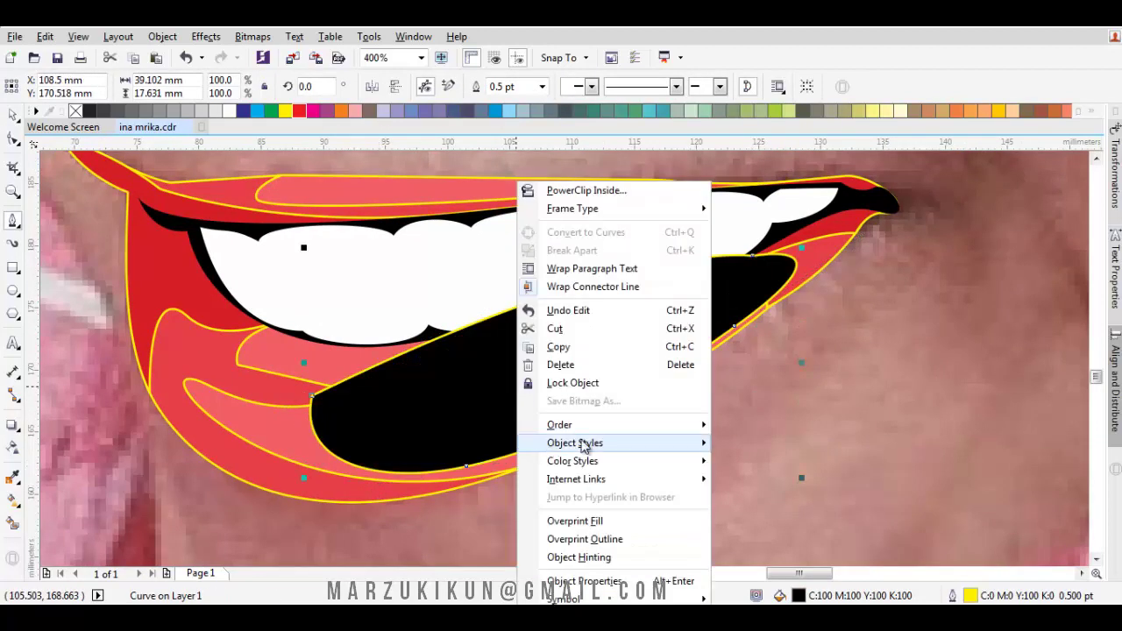
pyautogui.moveTo(621, 429)
pyautogui.click(775, 546)
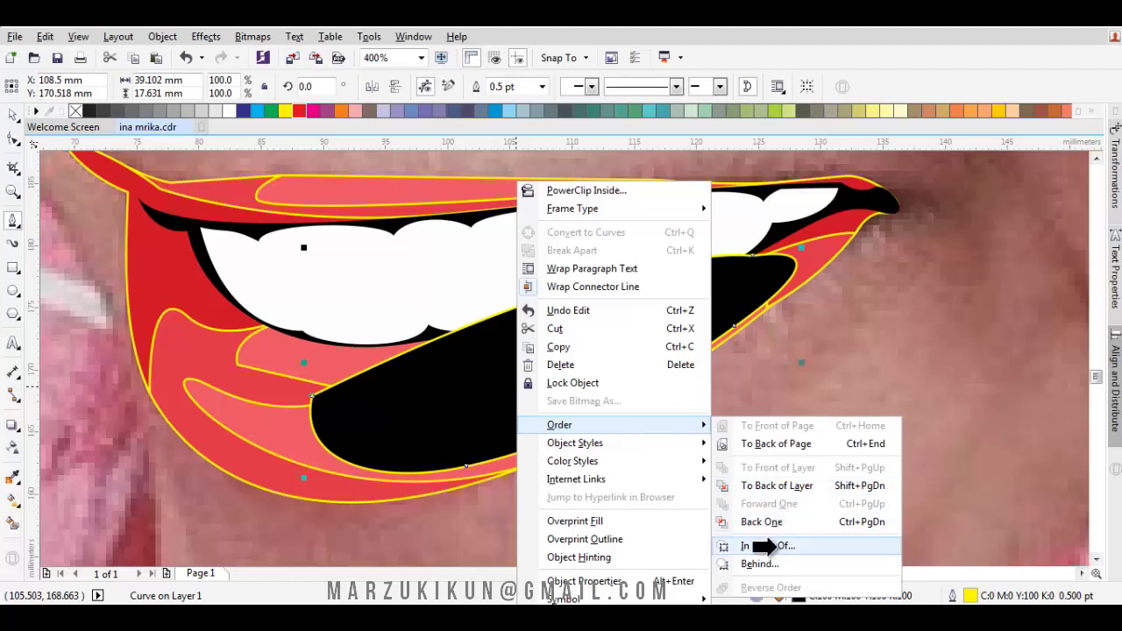
pyautogui.click(797, 517)
# Sample the third lip shape's red, lighten it to a pinker tone, and fill the fourth lip shape with it
pyautogui.moveTo(663, 439); pyautogui.dragTo(718, 425)
pyautogui.press('i')
pyautogui.click(486, 354)
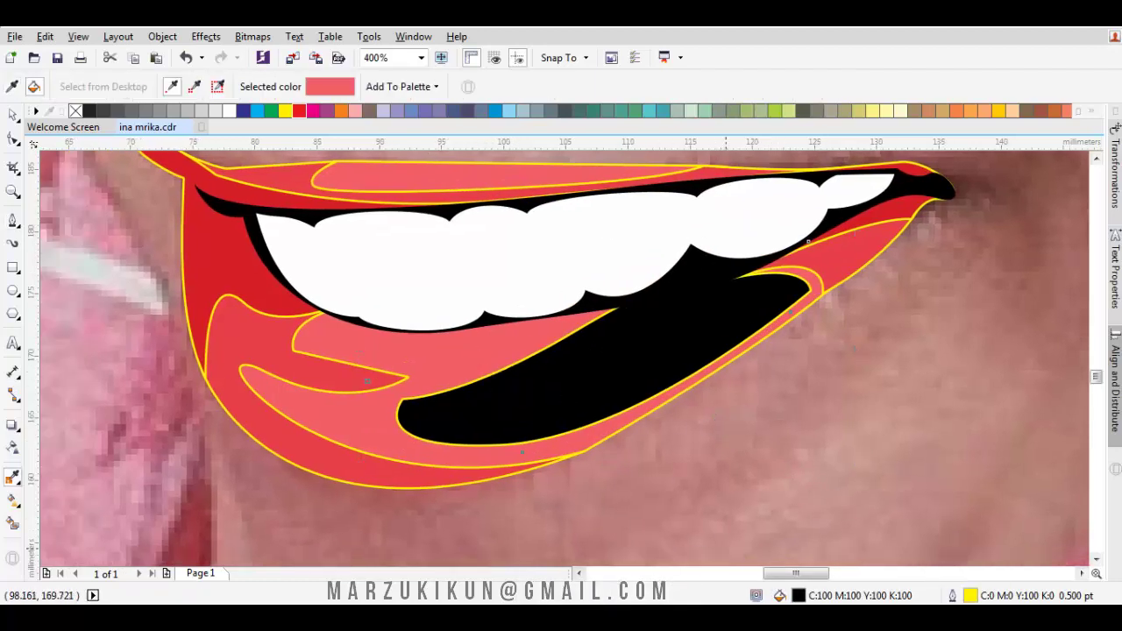
pyautogui.doubleClick(848, 600)
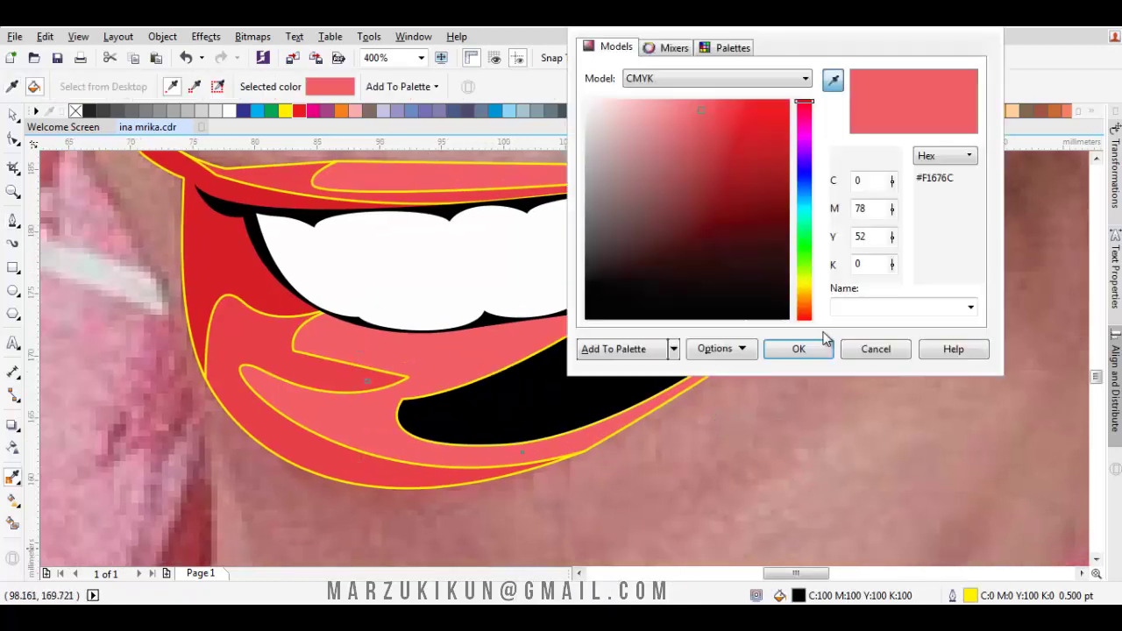
pyautogui.click(692, 108)
pyautogui.click(799, 349)
pyautogui.click(634, 363)
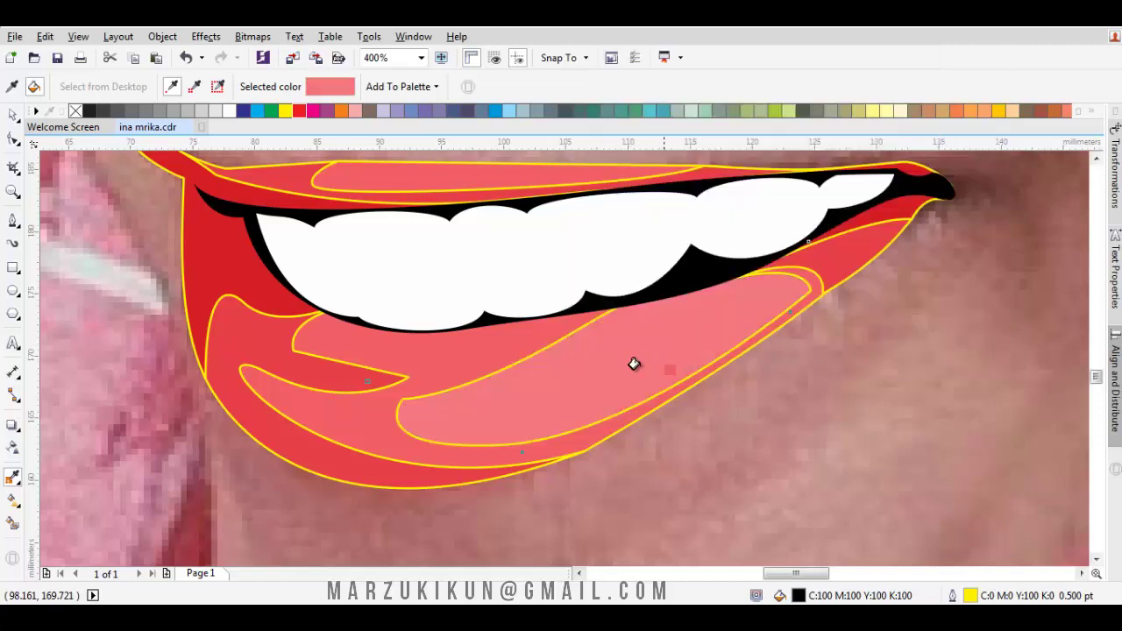
# Draw a fifth closed highlight shape about 28 mm wide inside the fourth lip shape, below the teeth
pyautogui.press('F5')
pyautogui.moveTo(429, 411); pyautogui.dragTo(642, 453)
pyautogui.moveTo(770, 311); pyautogui.dragTo(799, 281)
pyautogui.moveTo(429, 410); pyautogui.dragTo(671, 239)
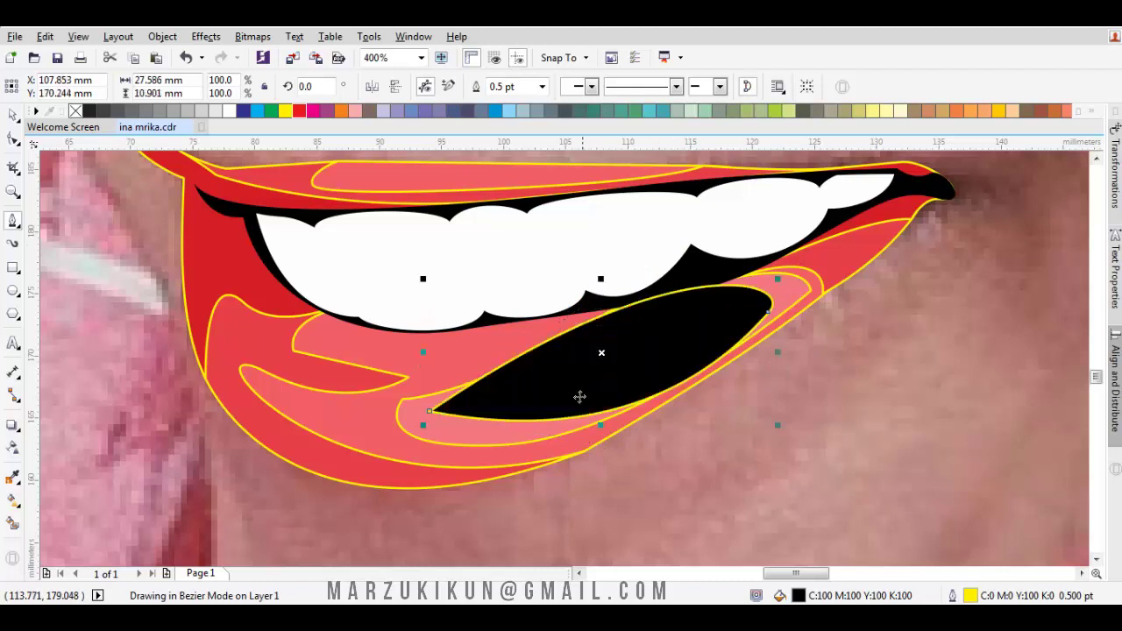
# Reshape the fifth lip shape by moving its left end node inward and bulging its lower curve, making it about 23 mm wide
pyautogui.press('F10')
pyautogui.moveTo(430, 411); pyautogui.dragTo(479, 380)
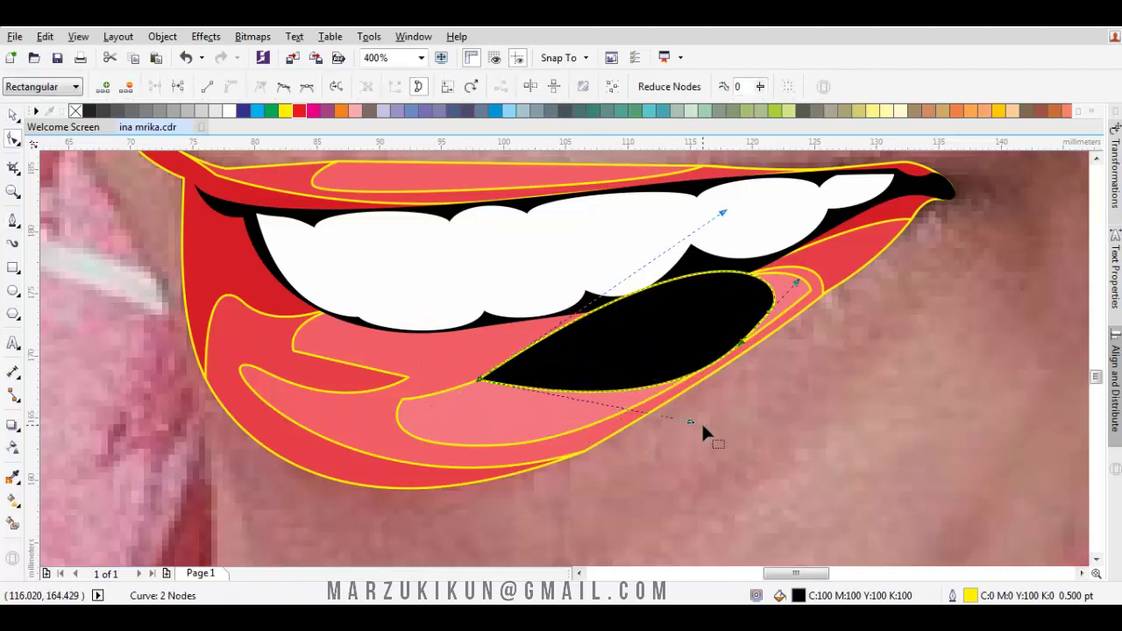
pyautogui.moveTo(685, 425); pyautogui.dragTo(575, 487)
pyautogui.press('space')
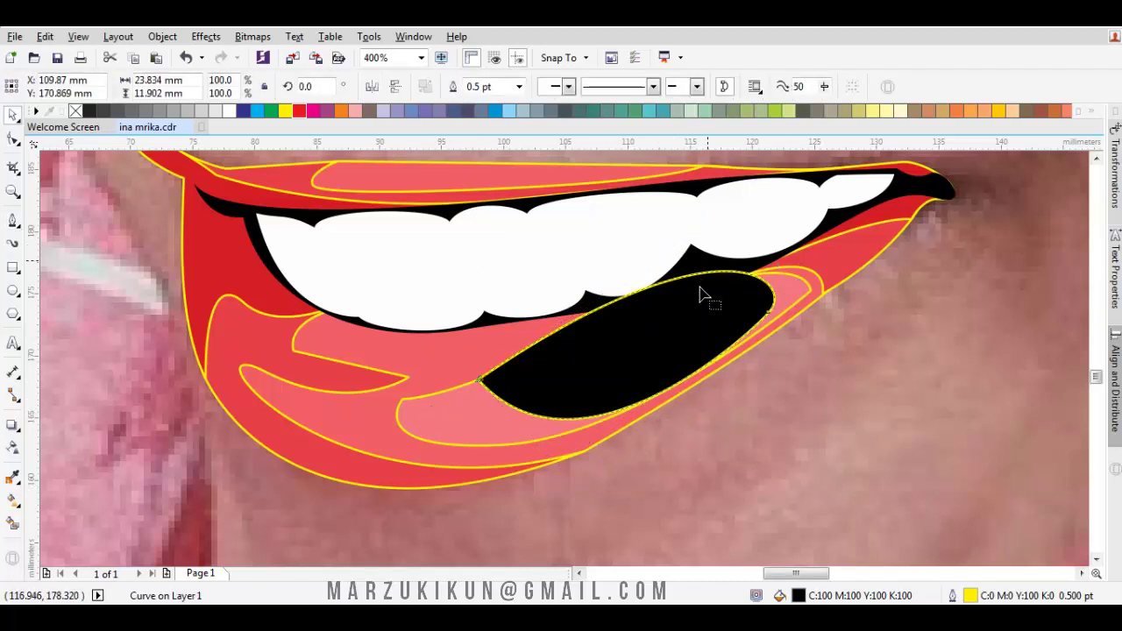
pyautogui.press('space')
pyautogui.moveTo(477, 380); pyautogui.dragTo(489, 377)
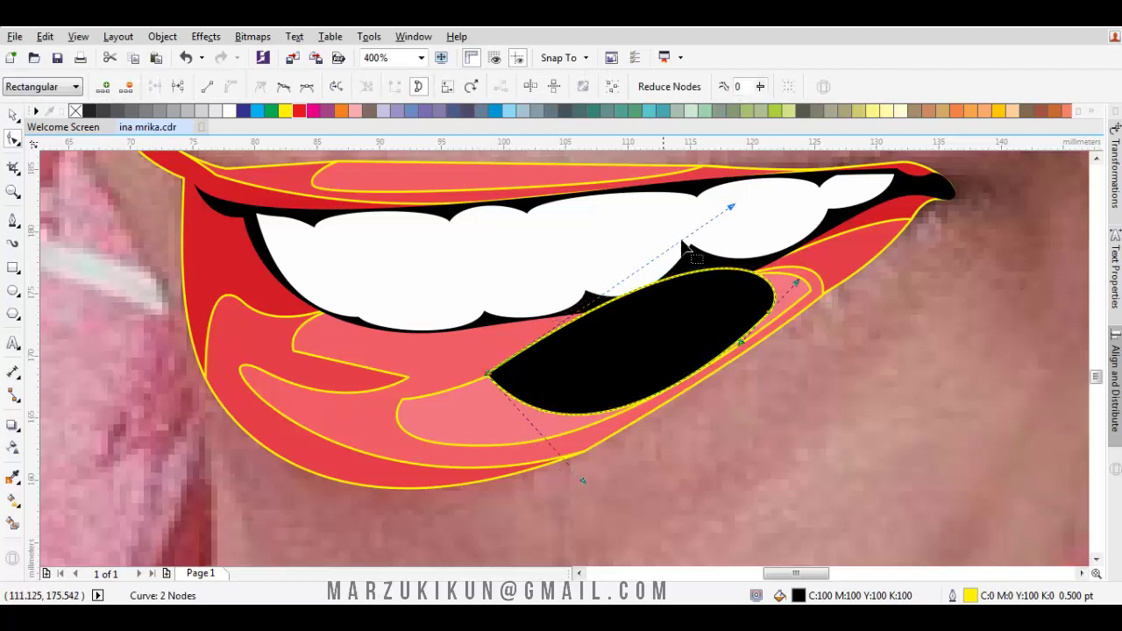
pyautogui.press('space')
# Reorder the fifth lip shape directly in front of the fourth pink lip shape, behind the mouth outline
pyautogui.rightClick(650, 182)
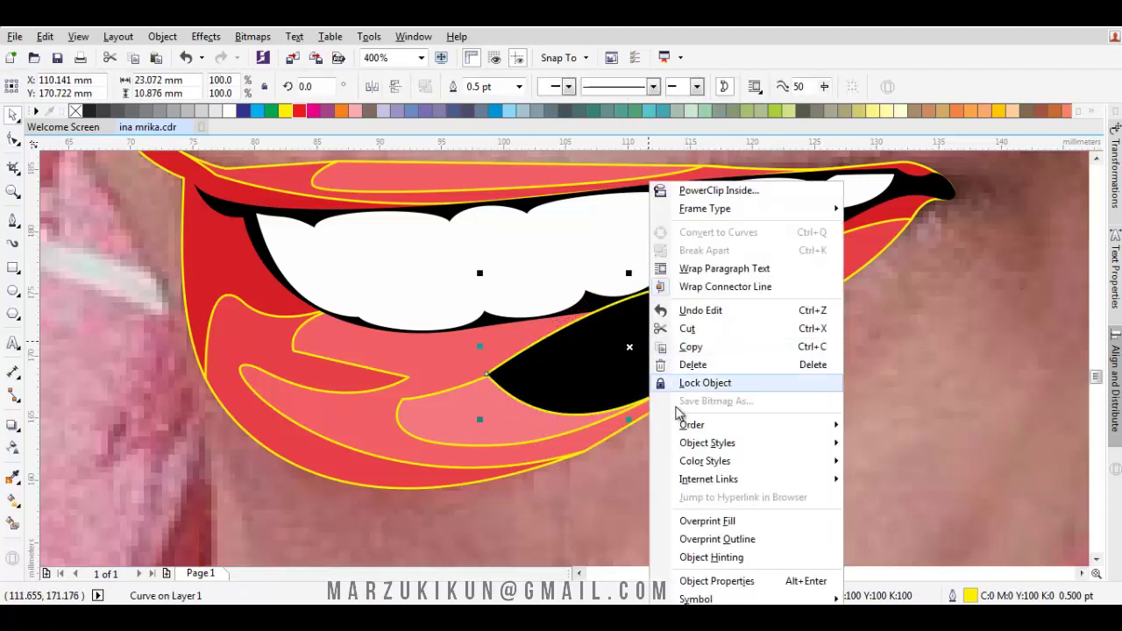
pyautogui.moveTo(734, 426)
pyautogui.click(863, 541)
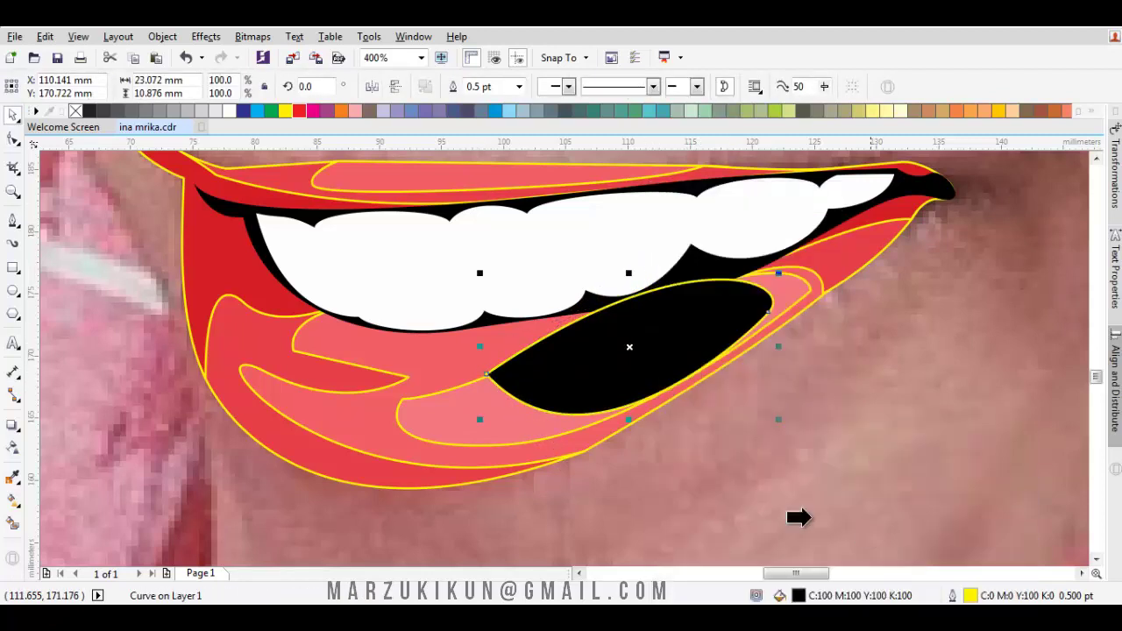
pyautogui.click(529, 432)
# Sample the fourth shape's pink, lighten it to C:0 M:51 Y:22 K:0, and fill the fifth lip shape with it
pyautogui.press('i')
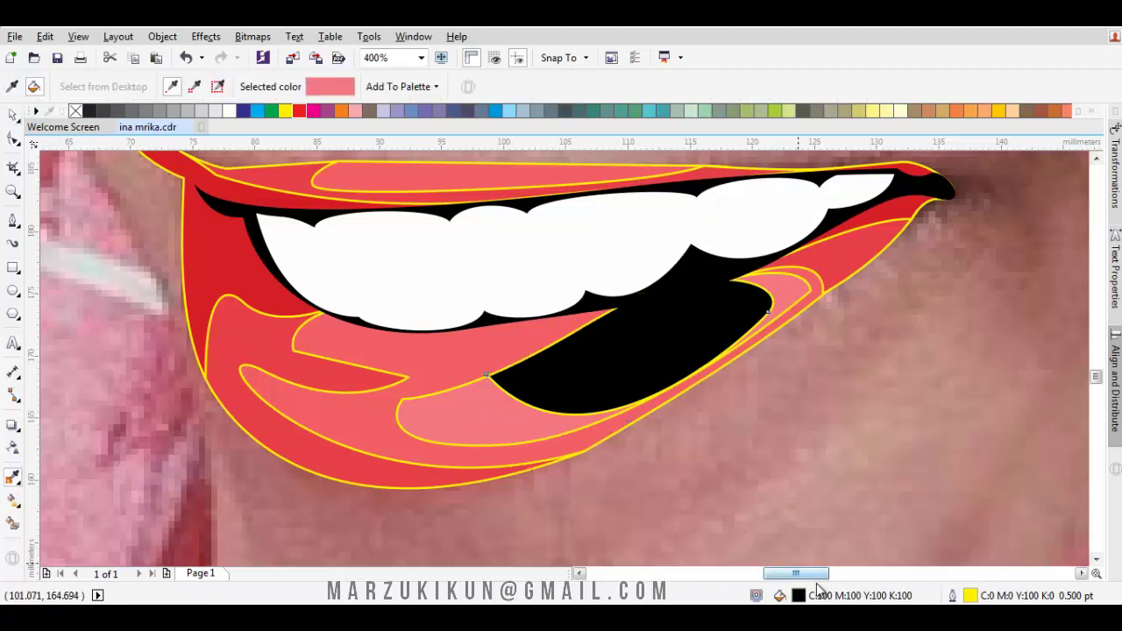
pyautogui.doubleClick(815, 596)
pyautogui.click(669, 108)
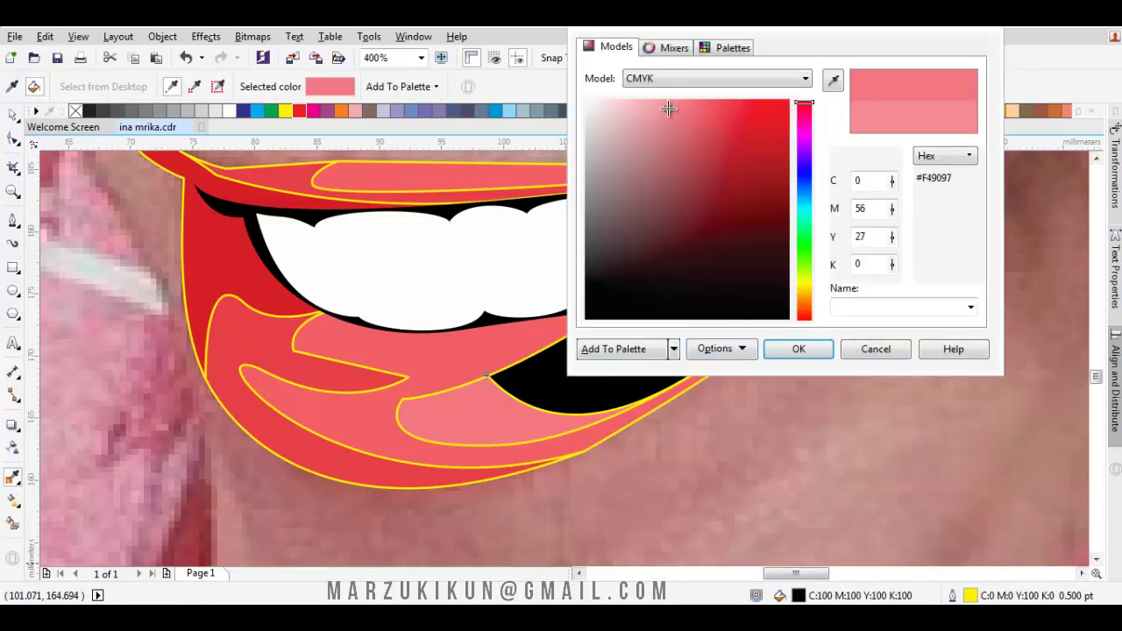
pyautogui.click(796, 354)
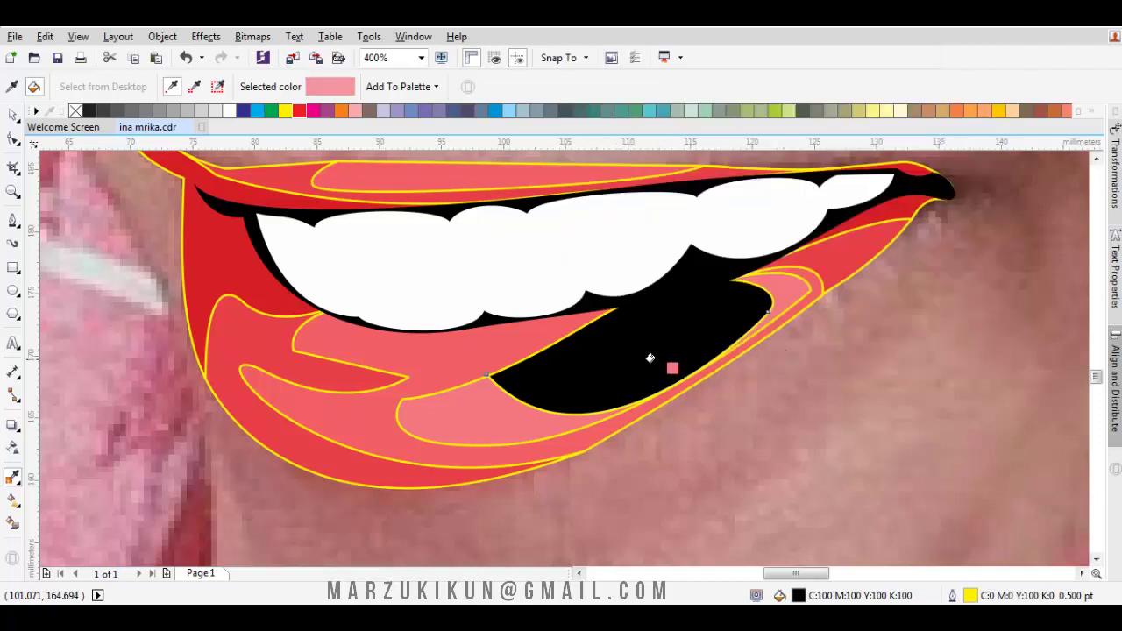
pyautogui.click(647, 359)
pyautogui.press('space')
pyautogui.press('Escape')
# Draw a sixth closed leaf-like highlight about 18 mm wide and 8 mm high inside the fifth lip shape
pyautogui.scroll(1, 619, 360)
pyautogui.press('F5')
pyautogui.moveTo(433, 400); pyautogui.dragTo(792, 509)
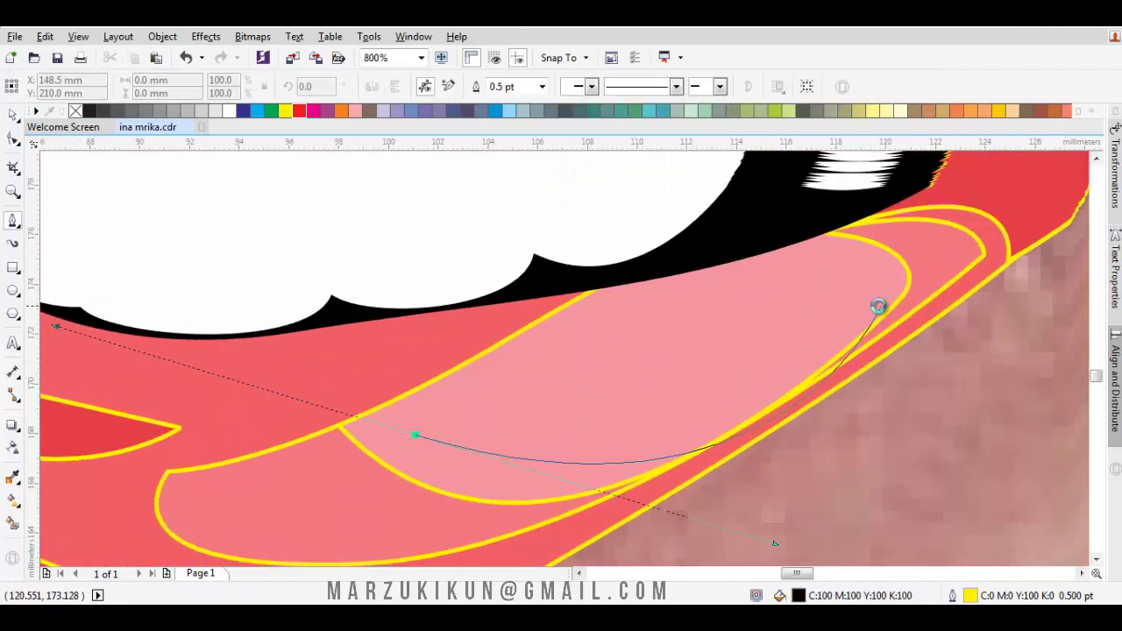
pyautogui.click(852, 286)
pyautogui.moveTo(416, 436); pyautogui.dragTo(704, 201)
# Reorder the sixth highlight shape in front of the fifth lip shape using the In Front Of order option
pyautogui.rightClick(691, 330)
pyautogui.moveTo(771, 430)
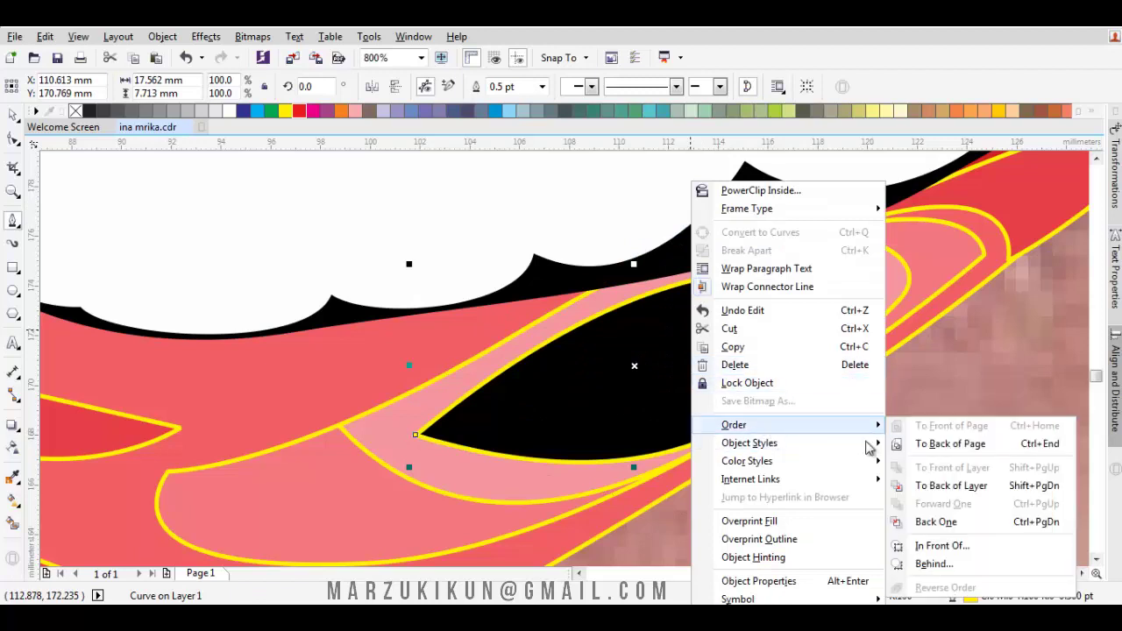
pyautogui.click(926, 544)
# Sample the fifth shape's light pink, pick a paler pink, and fill the sixth highlight shape with it
pyautogui.scroll(-1, 877, 278)
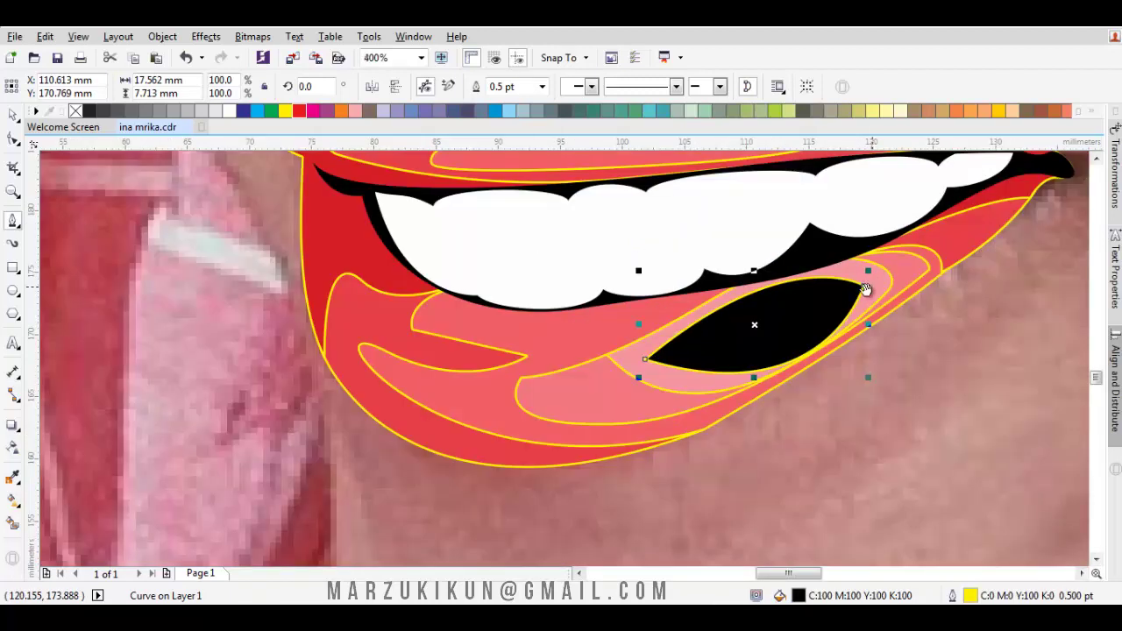
pyautogui.moveTo(869, 290); pyautogui.dragTo(787, 334)
pyautogui.press('i')
pyautogui.click(814, 304)
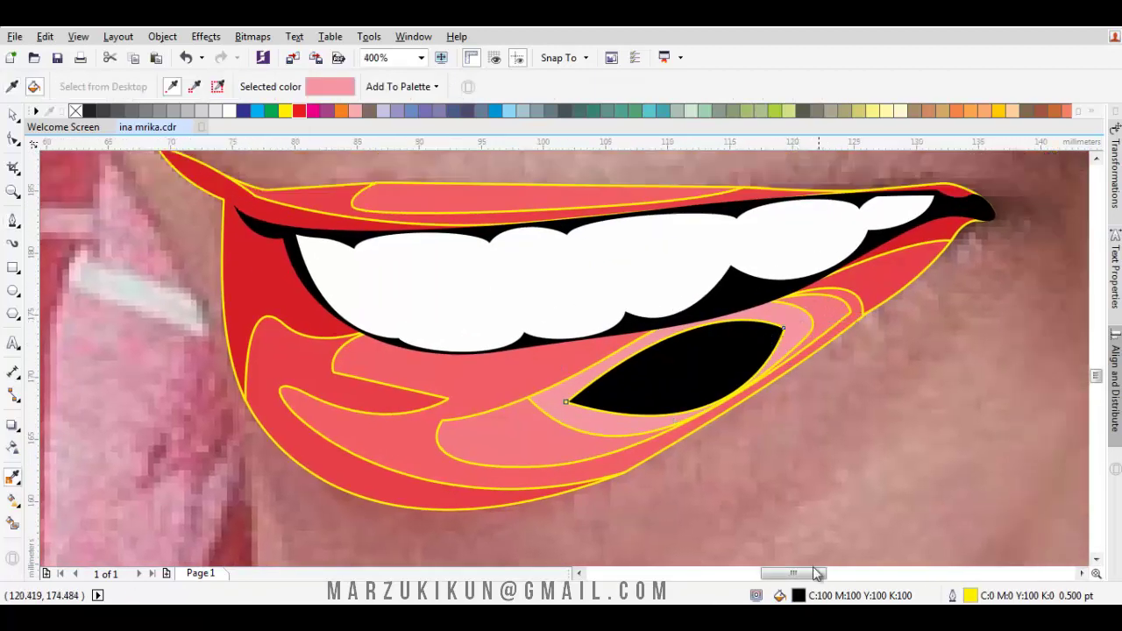
pyautogui.doubleClick(805, 596)
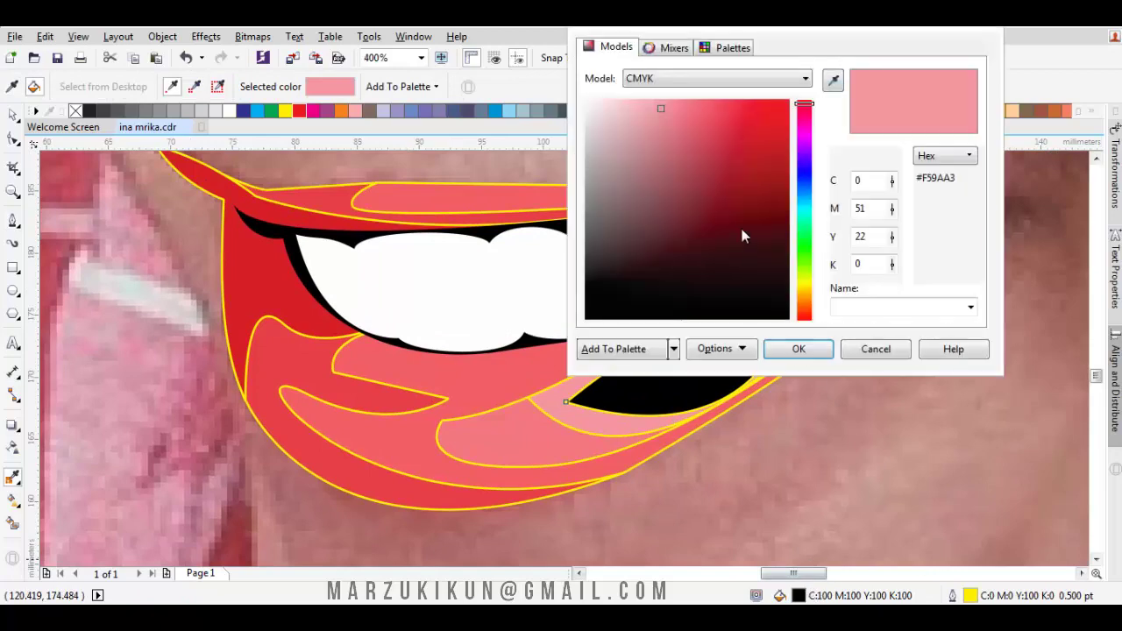
pyautogui.click(645, 103)
pyautogui.click(804, 344)
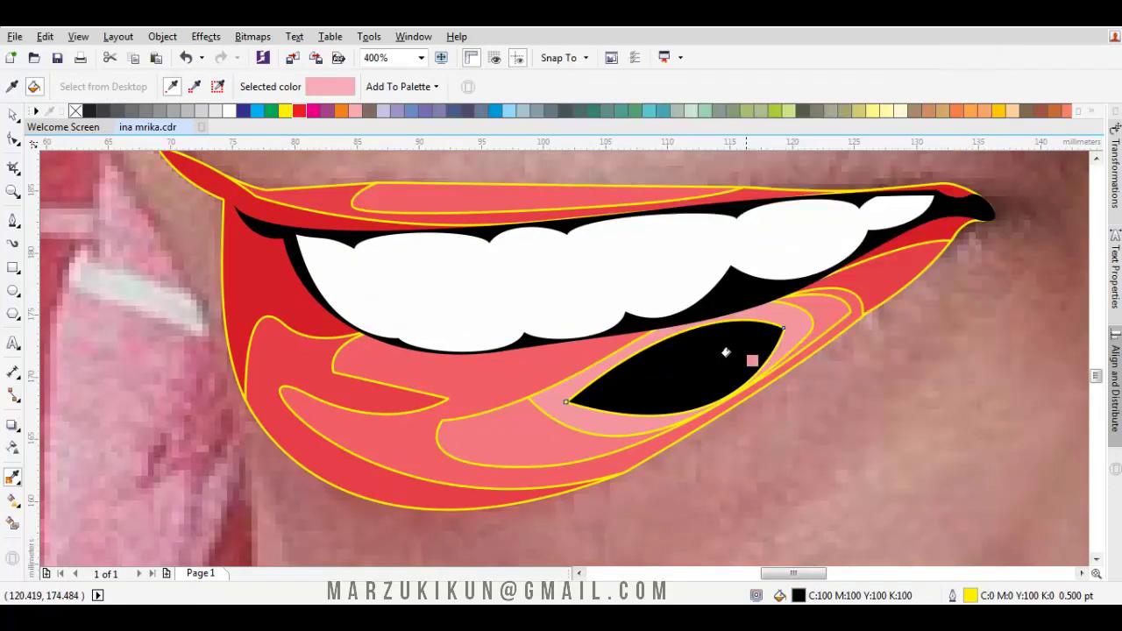
pyautogui.click(727, 354)
pyautogui.press('space')
pyautogui.press('Escape')
# Select all objects and remove their outlines, leaving the lip shapes with fills only
pyautogui.scroll(-2, 675, 362)
pyautogui.hotkey('ctrl', 'a')
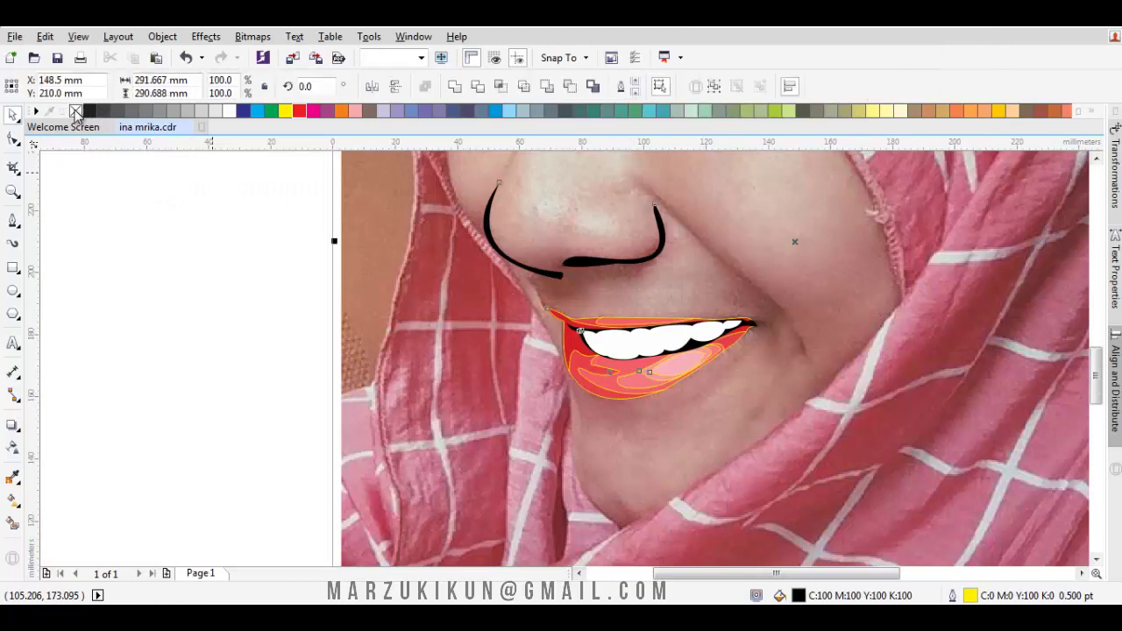
pyautogui.rightClick(77, 112)
pyautogui.click(132, 208)
# Examine the lip shading against the surrounding portrait with the yellow outlines removed
pyautogui.scroll(-1, 239, 231)
pyautogui.moveTo(354, 309); pyautogui.dragTo(677, 359)
pyautogui.scroll(-2, 317, 375)
pyautogui.click(333, 439)
pyautogui.scroll(2, 315, 361)
pyautogui.scroll(1, 491, 377)
pyautogui.hotkey('ctrl', 'z')
pyautogui.press('Escape')
pyautogui.moveTo(611, 397); pyautogui.dragTo(630, 391)
pyautogui.scroll(2, 590, 394)
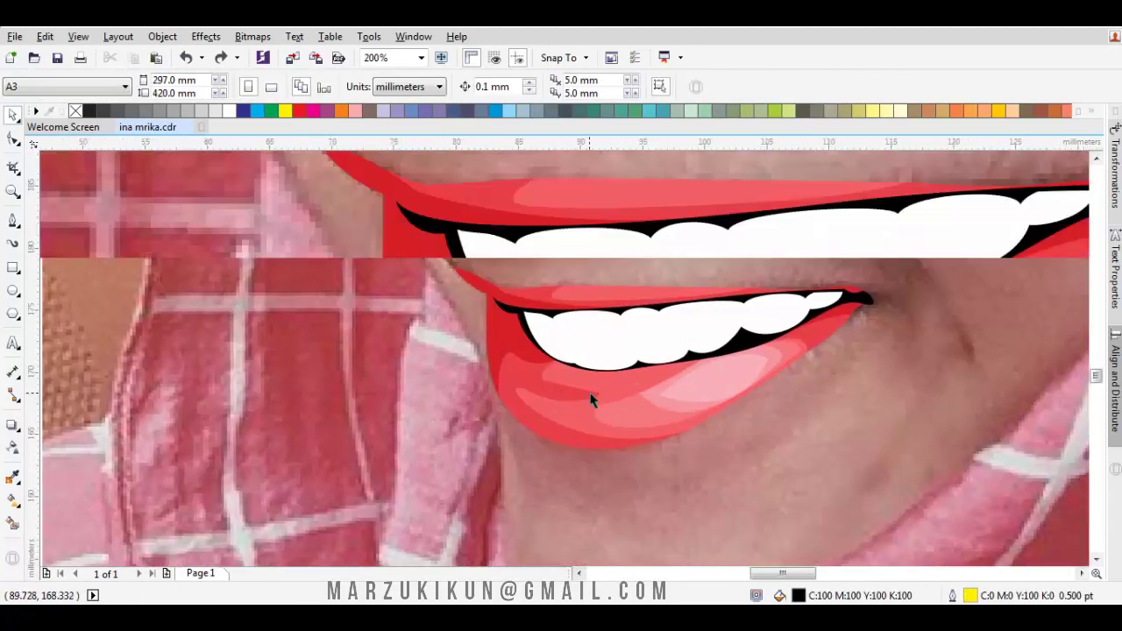
# Reshape the third lip shape by moving its inner corner node on the lower lip up toward the teeth
pyautogui.scroll(2, 591, 395)
pyautogui.click(542, 385)
pyautogui.press('F10')
pyautogui.moveTo(506, 395); pyautogui.dragTo(581, 298)
# Draw a closed shading shape about 31 mm wide and 15 mm high over the left half of the lower lip
pyautogui.press('F5')
pyautogui.click(691, 305)
pyautogui.moveTo(451, 279); pyautogui.dragTo(360, 281)
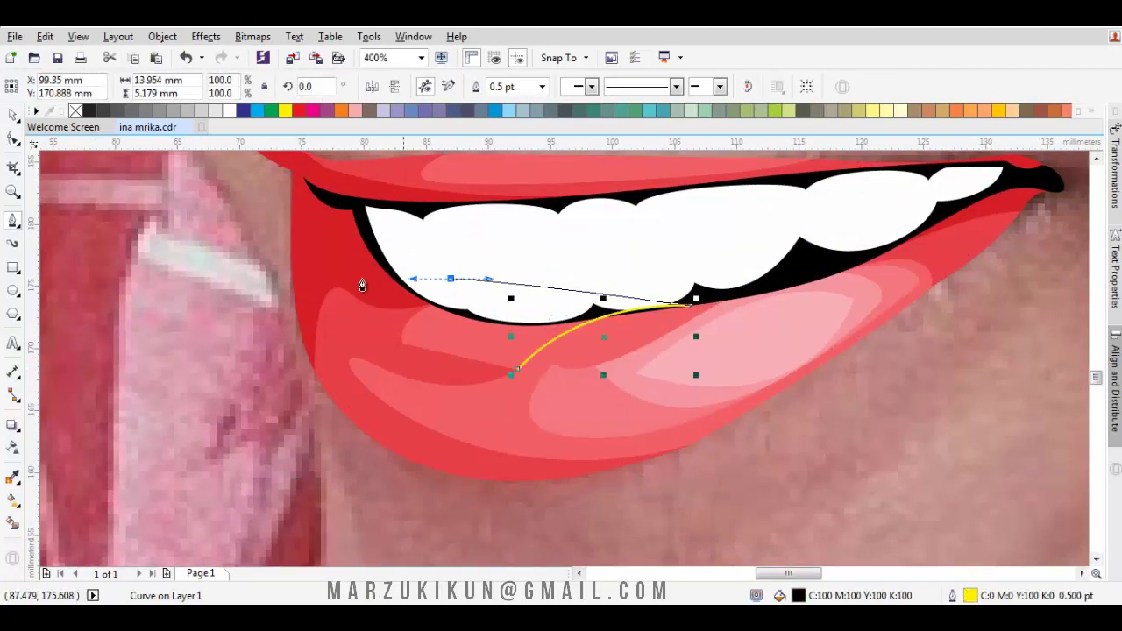
pyautogui.click(310, 349)
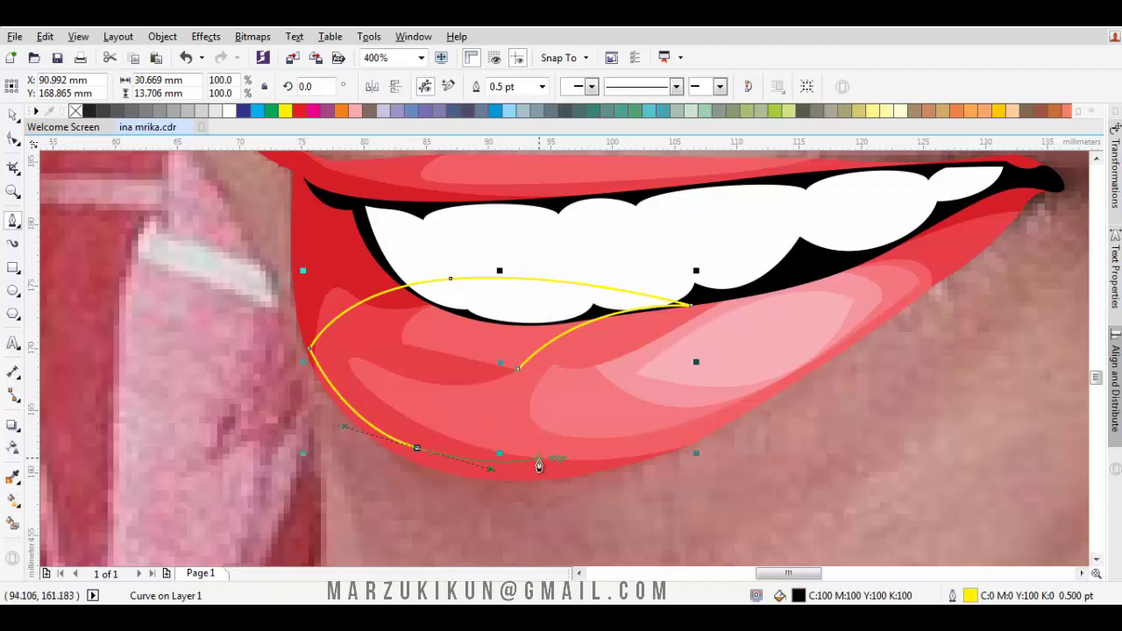
pyautogui.moveTo(538, 459); pyautogui.dragTo(523, 387)
# Reorder the new shading shape in front of the third lip shape, behind the darker red shapes and teeth
pyautogui.rightClick(501, 429)
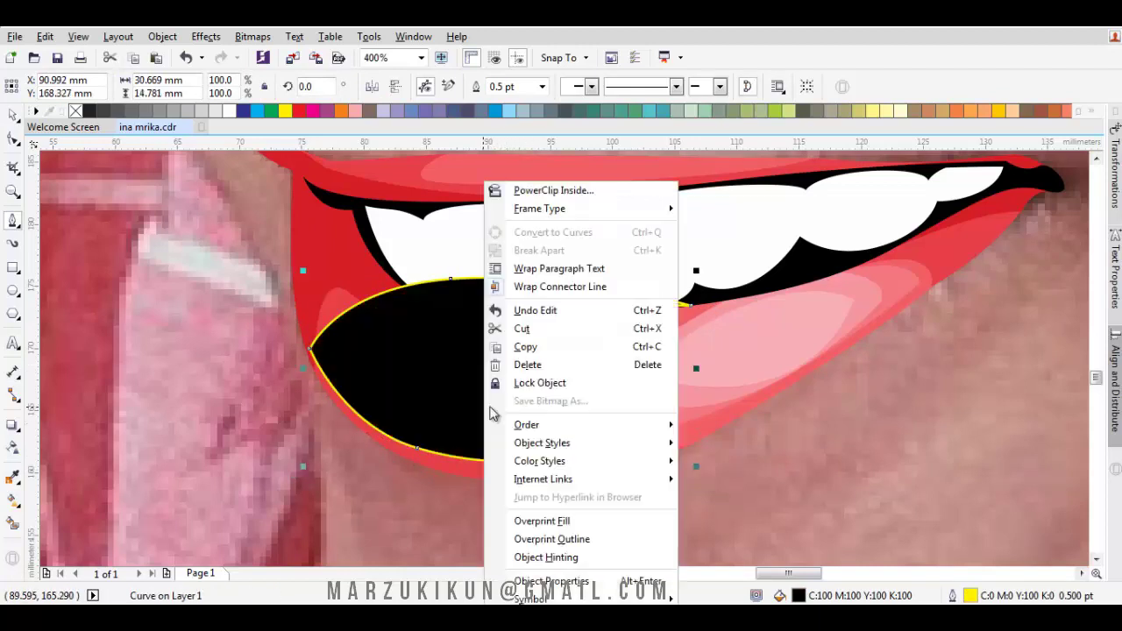
pyautogui.moveTo(614, 425)
pyautogui.click(734, 546)
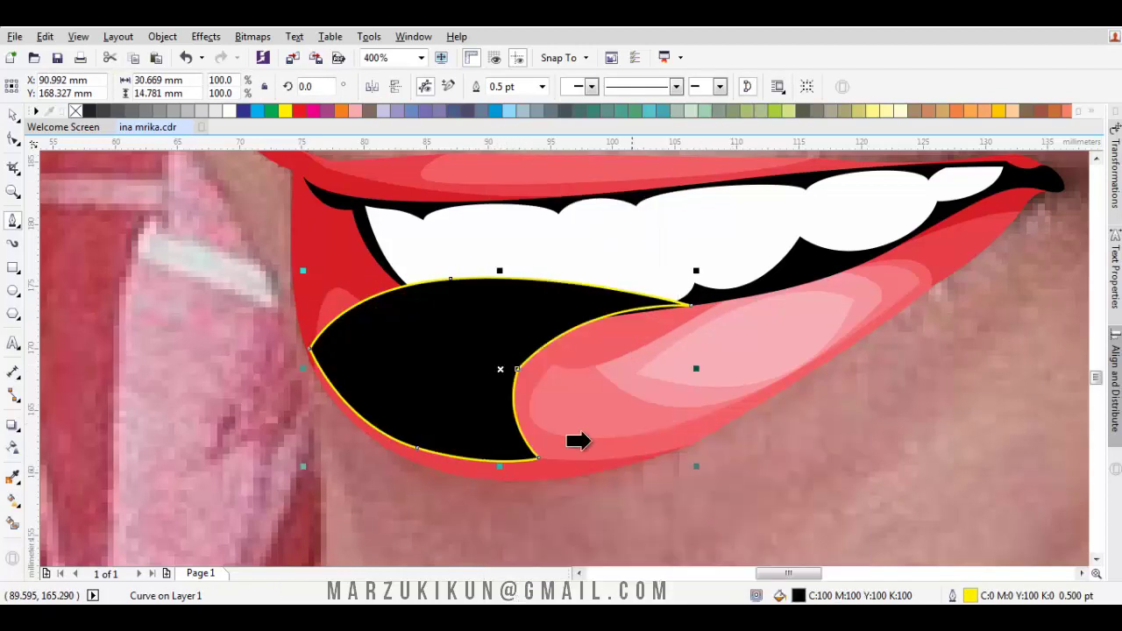
pyautogui.click(589, 356)
# Fill the new shading shape with the neighbouring lip red sampled as C:3 M:90 Y:73 K:0
pyautogui.moveTo(501, 366); pyautogui.dragTo(563, 365)
pyautogui.press('i')
pyautogui.click(503, 361)
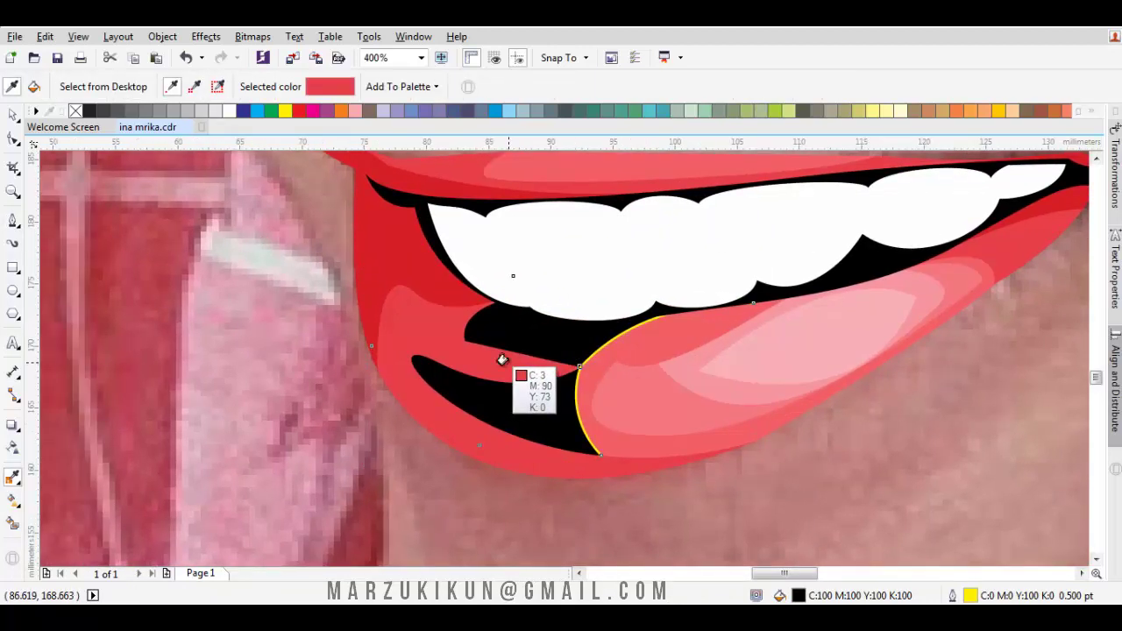
pyautogui.click(524, 335)
pyautogui.press('space')
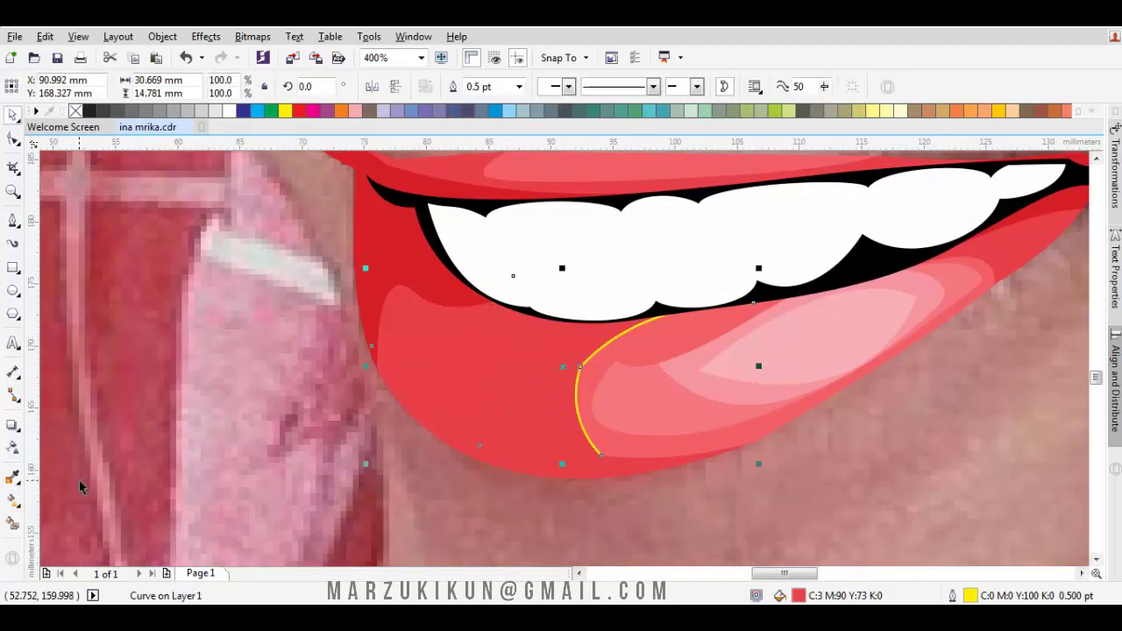
# Apply uniform transparency of 50 to the left lower-lip shading shape and remove its outline
pyautogui.click(13, 447)
pyautogui.click(35, 86)
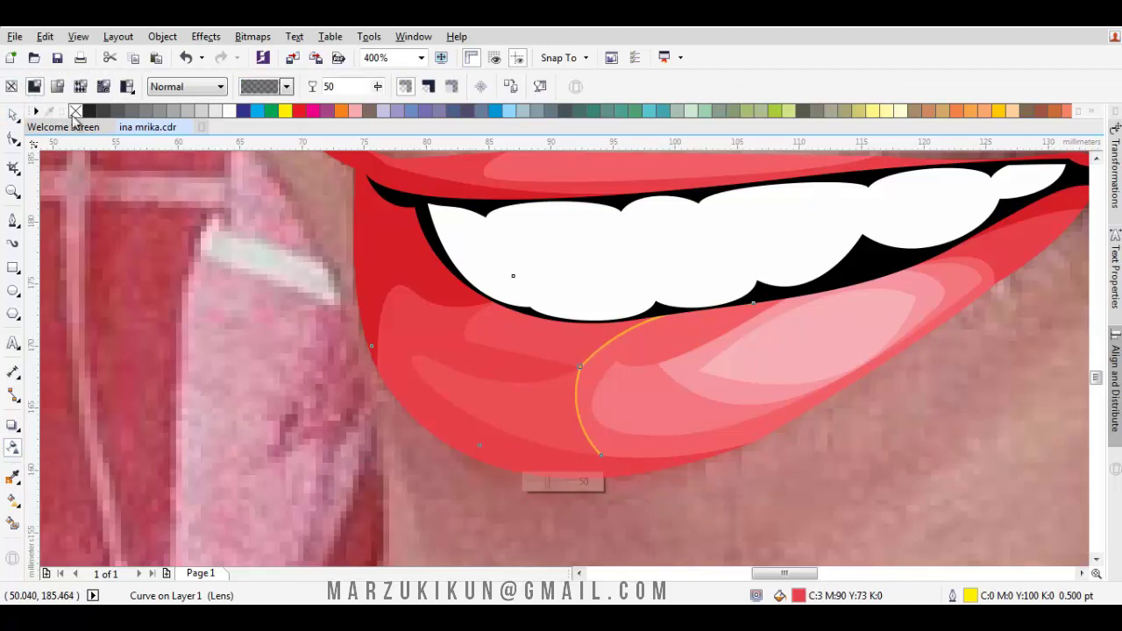
pyautogui.rightClick(77, 112)
pyautogui.press('space')
pyautogui.press('Escape')
pyautogui.click(529, 412)
pyautogui.press('space')
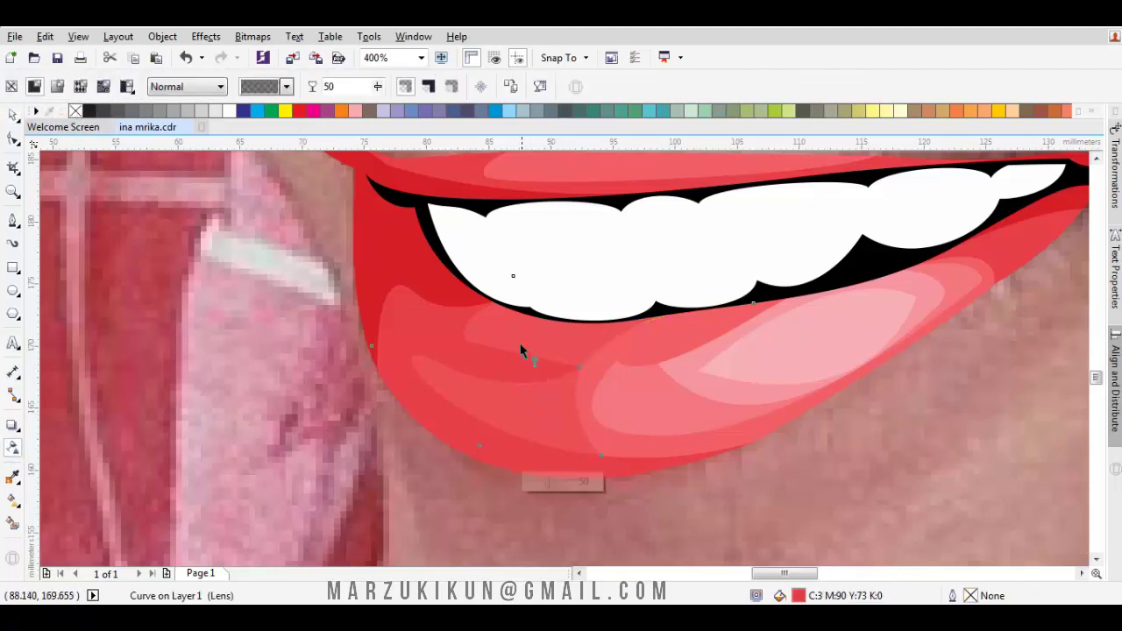
# Replace the left lower-lip shading shape's uniform transparency with a linear one fading from the lip corner toward the lip's centre
pyautogui.moveTo(522, 344)
pyautogui.mouseDown()
pyautogui.moveTo(606, 385)
pyautogui.moveTo(518, 342)
pyautogui.mouseUp()
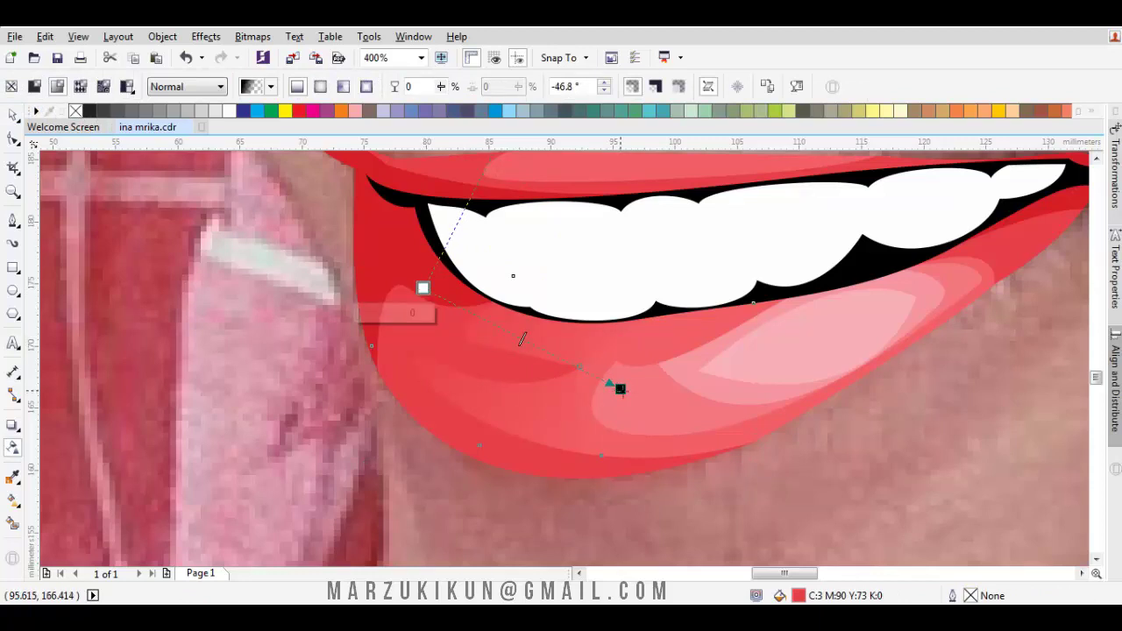
pyautogui.moveTo(620, 389); pyautogui.dragTo(659, 392)
pyautogui.moveTo(423, 287); pyautogui.dragTo(354, 269)
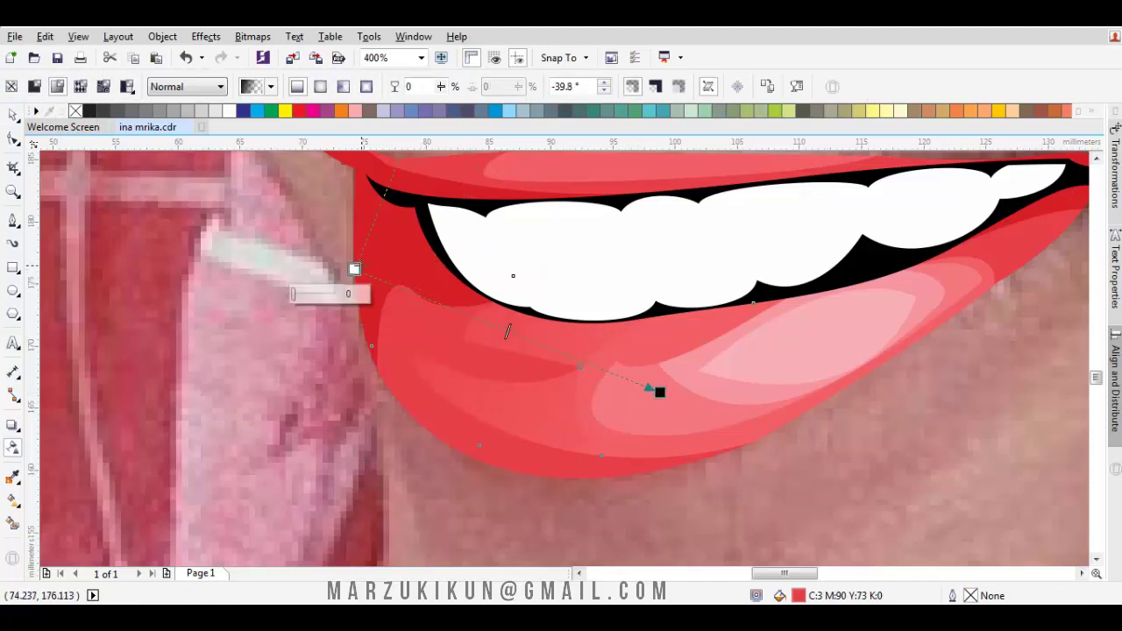
pyautogui.press('space')
pyautogui.press('Escape')
pyautogui.scroll(-1, 527, 358)
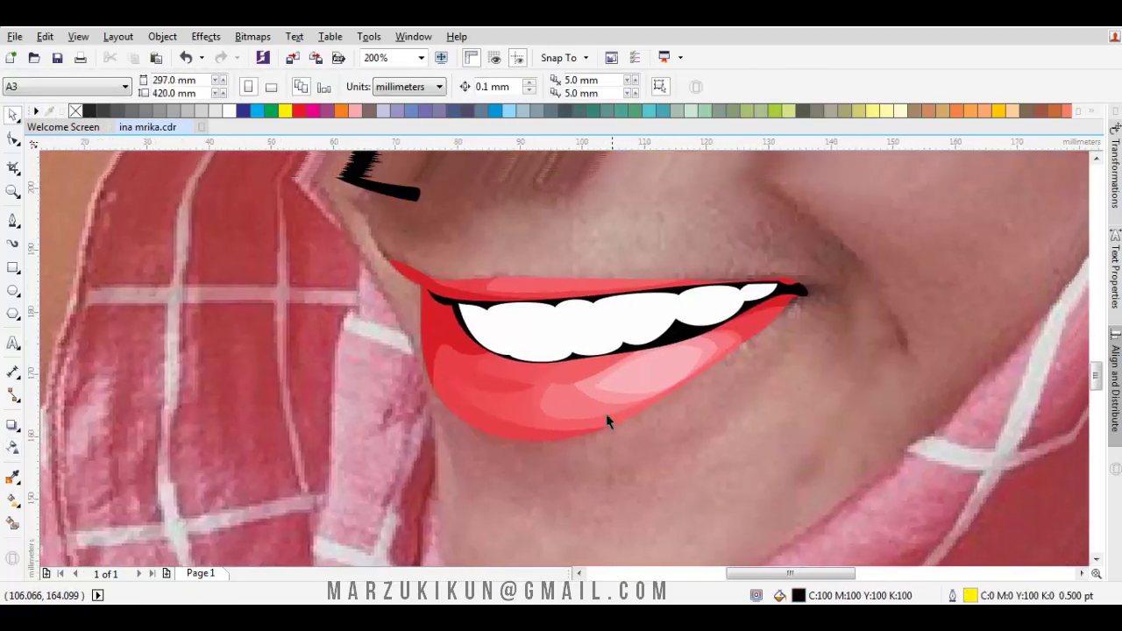
# Draw a closed curved shape about 10 mm wide and 10.4 mm high at the blunt left end of the lower-lip highlights
pyautogui.scroll(1, 598, 372)
pyautogui.press('F5')
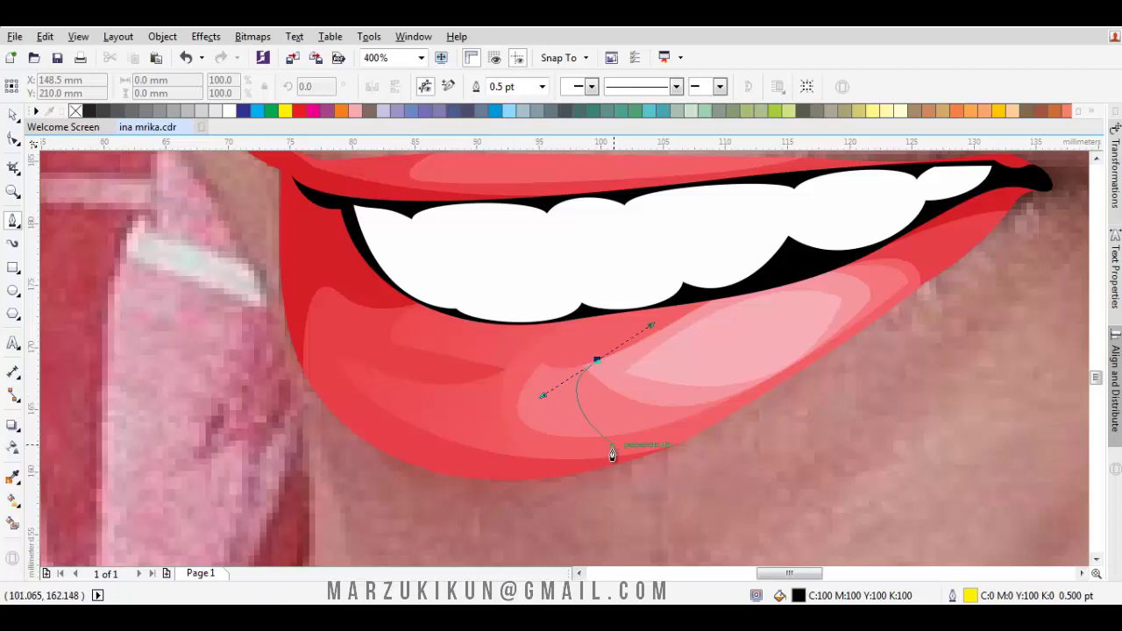
pyautogui.doubleClick(612, 451)
pyautogui.moveTo(532, 341); pyautogui.dragTo(628, 293)
pyautogui.click(600, 360)
pyautogui.press('space')
pyautogui.scroll(1, 577, 373)
pyautogui.press('F10')
pyautogui.press('space')
# Reorder the new curved shape in front of the medium-pink highlight on the lower lip
pyautogui.rightClick(553, 389)
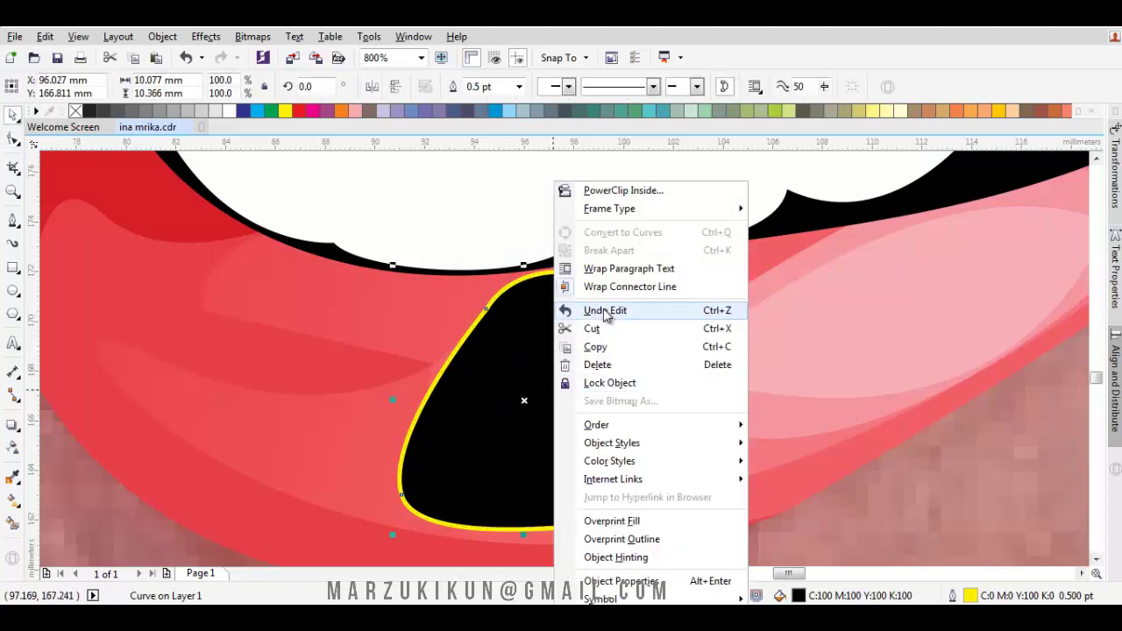
pyautogui.moveTo(608, 426)
pyautogui.click(780, 544)
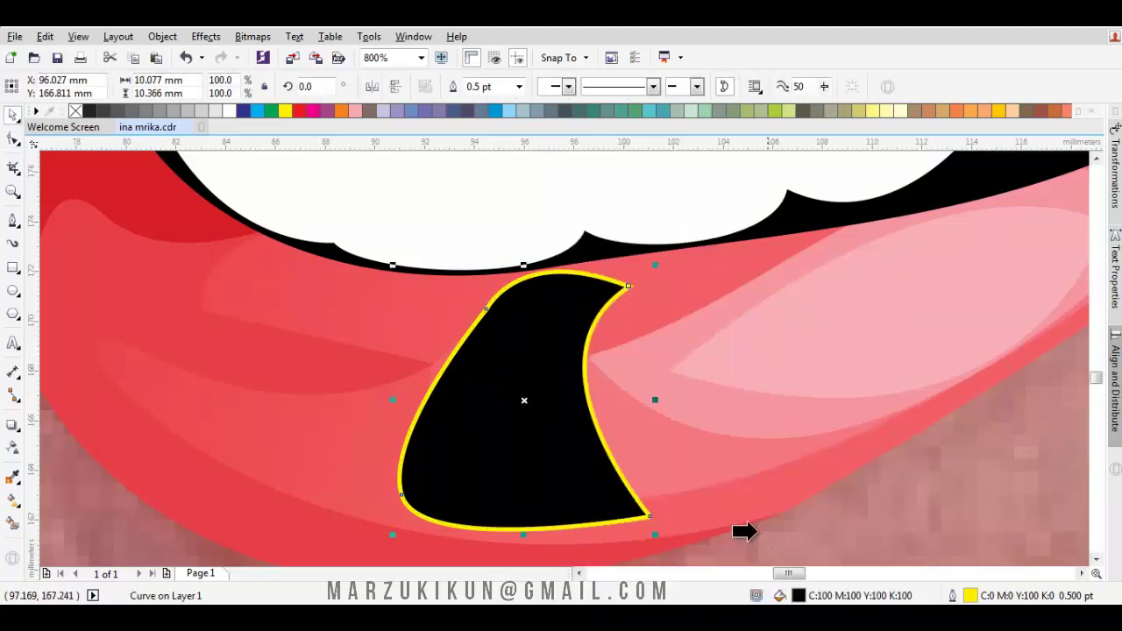
pyautogui.click(657, 455)
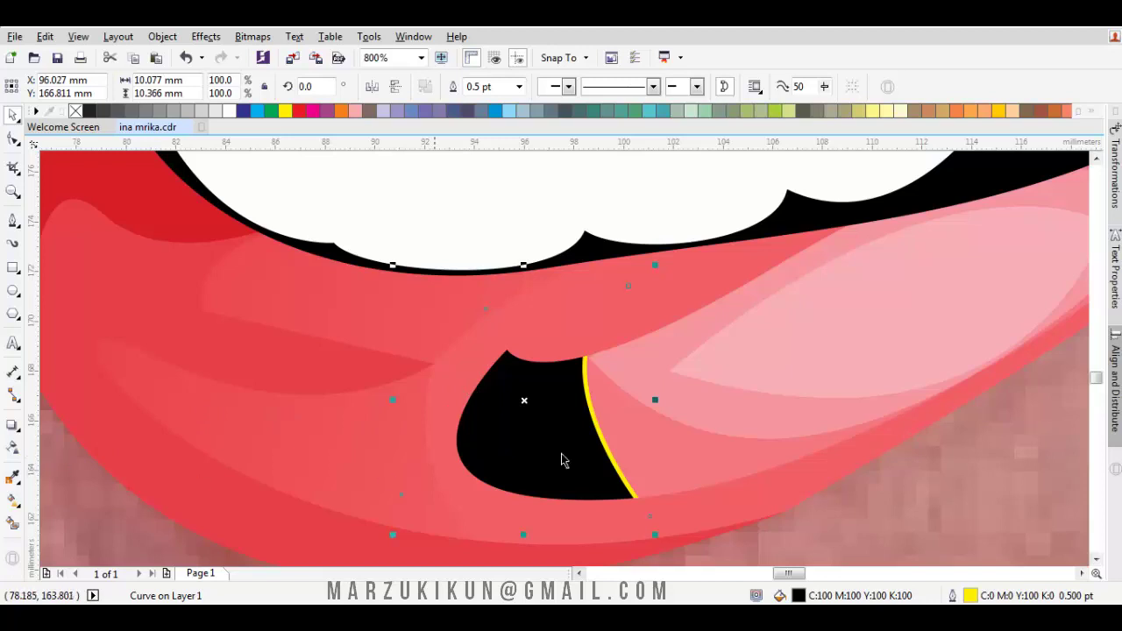
# Fill the new curved shape with the surrounding lip red sampled as C:0 M:78 Y:52 K:0
pyautogui.press('i')
pyautogui.click(569, 333)
pyautogui.click(536, 393)
# Apply linear transparency from 0 to 100 across the curved shape, fading toward the highlights, and remove its outline
pyautogui.press('t')
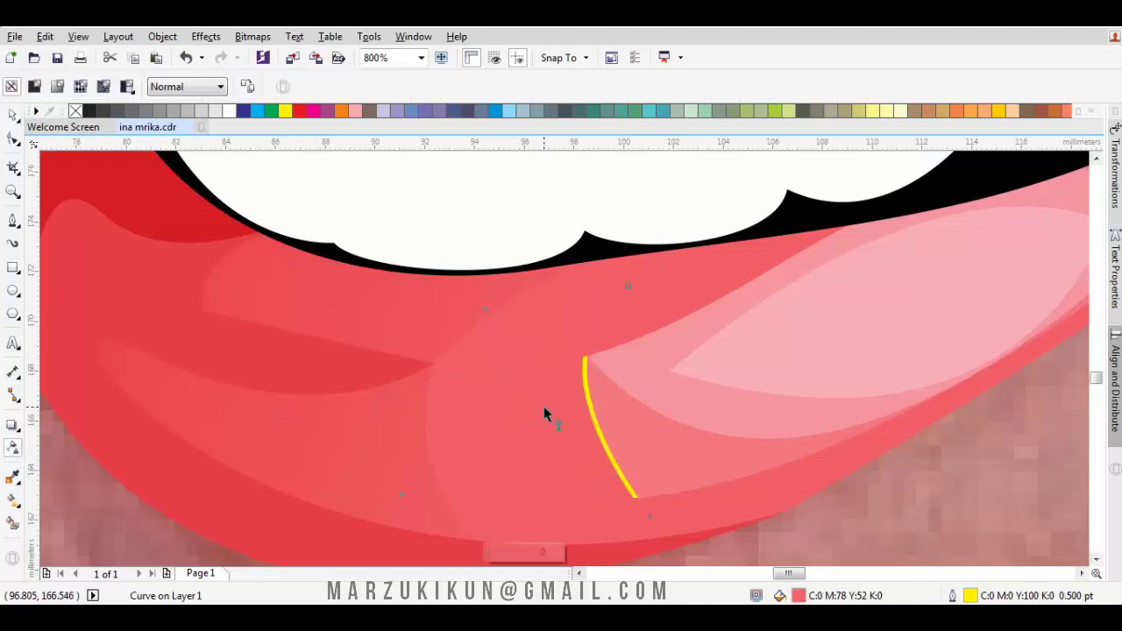
pyautogui.moveTo(528, 390); pyautogui.dragTo(649, 448)
pyautogui.moveTo(526, 390); pyautogui.dragTo(446, 392)
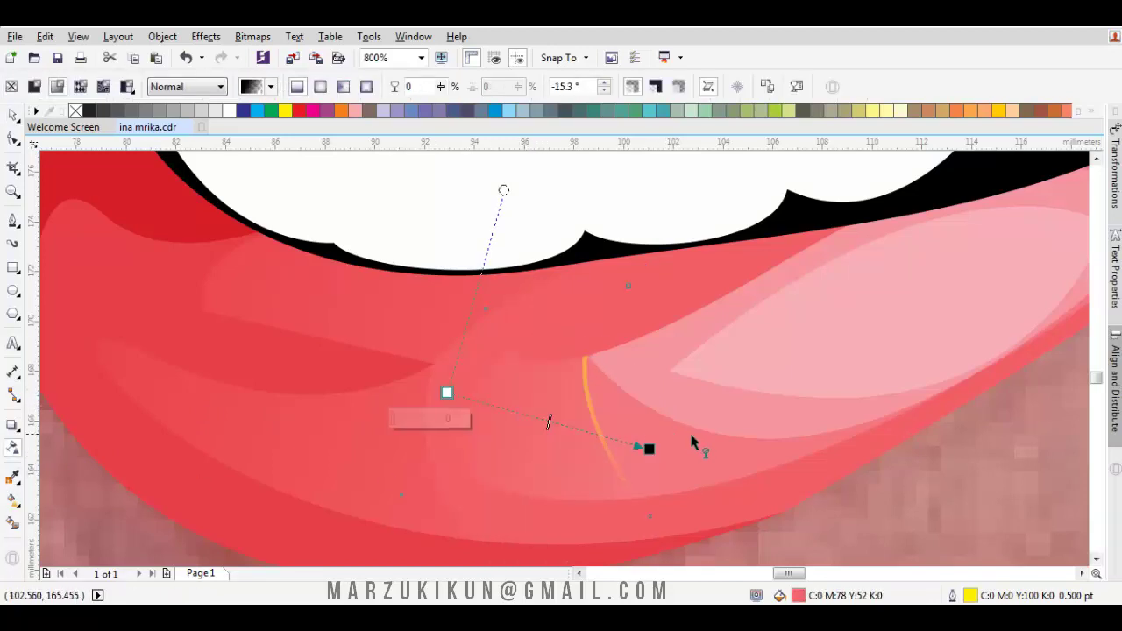
pyautogui.moveTo(649, 449); pyautogui.dragTo(662, 448)
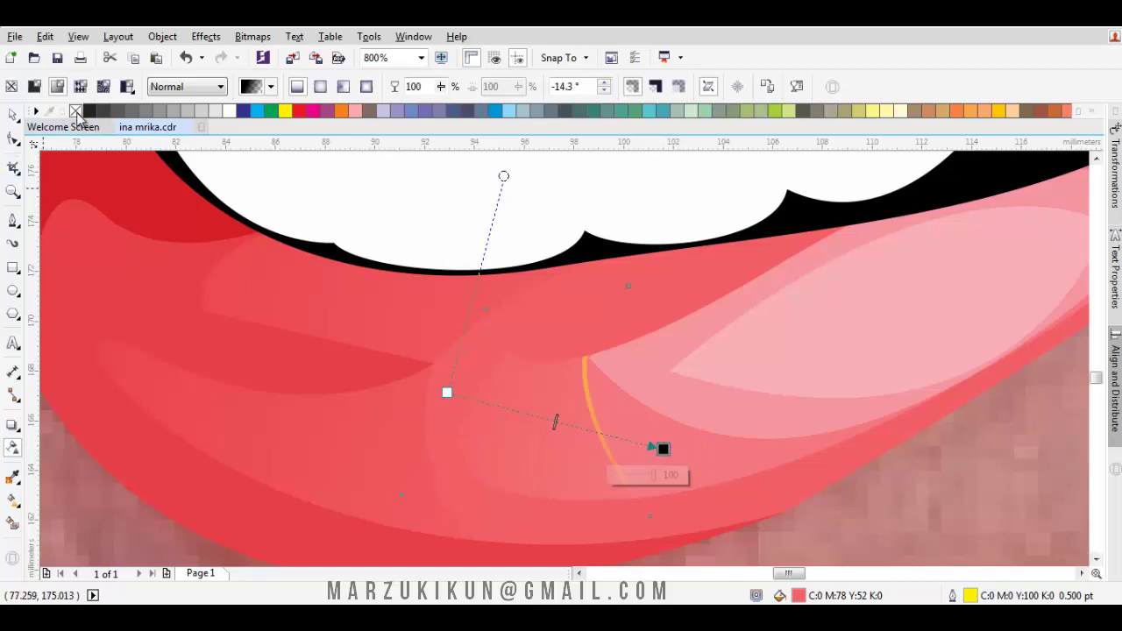
pyautogui.rightClick(76, 112)
pyautogui.press('space')
# Apply linear transparency to the innermost pale pink highlight so it fades out toward its pointed left end
pyautogui.scroll(-1, 626, 289)
pyautogui.click(686, 333)
pyautogui.moveTo(655, 335); pyautogui.dragTo(605, 354)
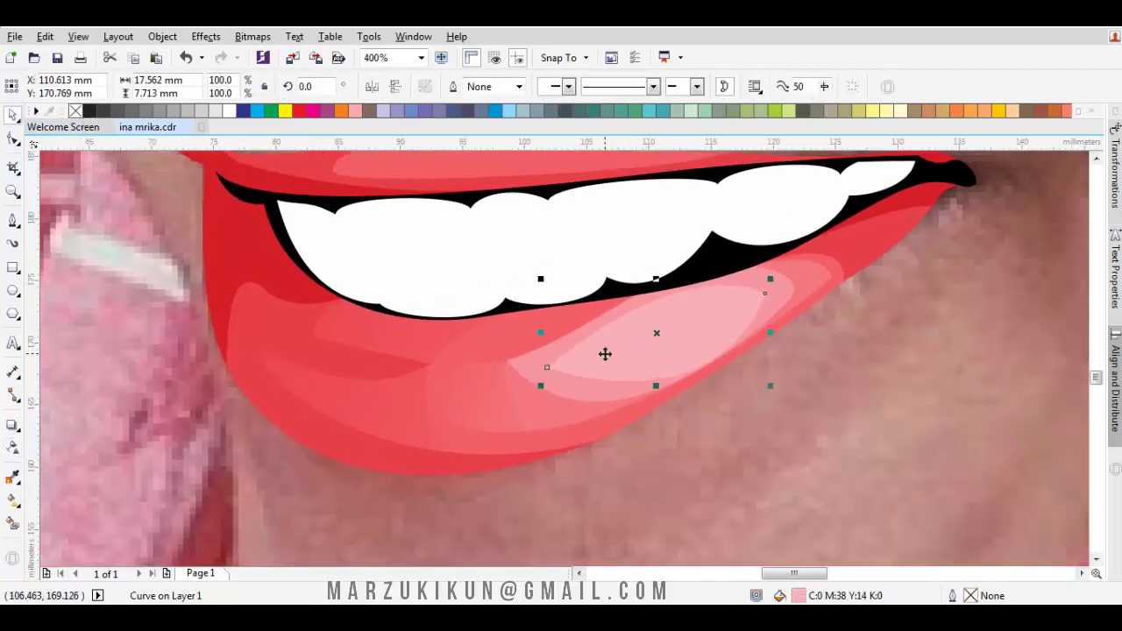
pyautogui.press('space')
pyautogui.moveTo(672, 345); pyautogui.dragTo(492, 356)
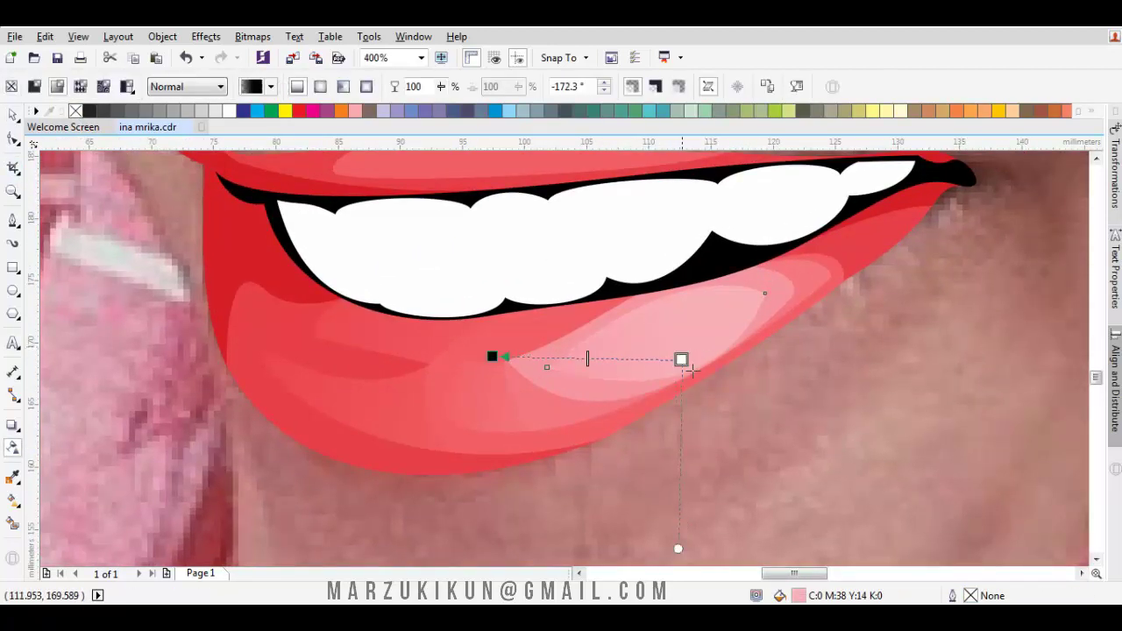
pyautogui.press('space')
pyautogui.press('Escape')
# Draw a closed curved shape about 23 mm wide and 9.2 mm high over the lower portion of the lower-lip highlights
pyautogui.moveTo(599, 354)
pyautogui.mouseDown()
pyautogui.moveTo(619, 352)
pyautogui.moveTo(609, 368)
pyautogui.moveTo(605, 357)
pyautogui.mouseUp()
pyautogui.press('p')
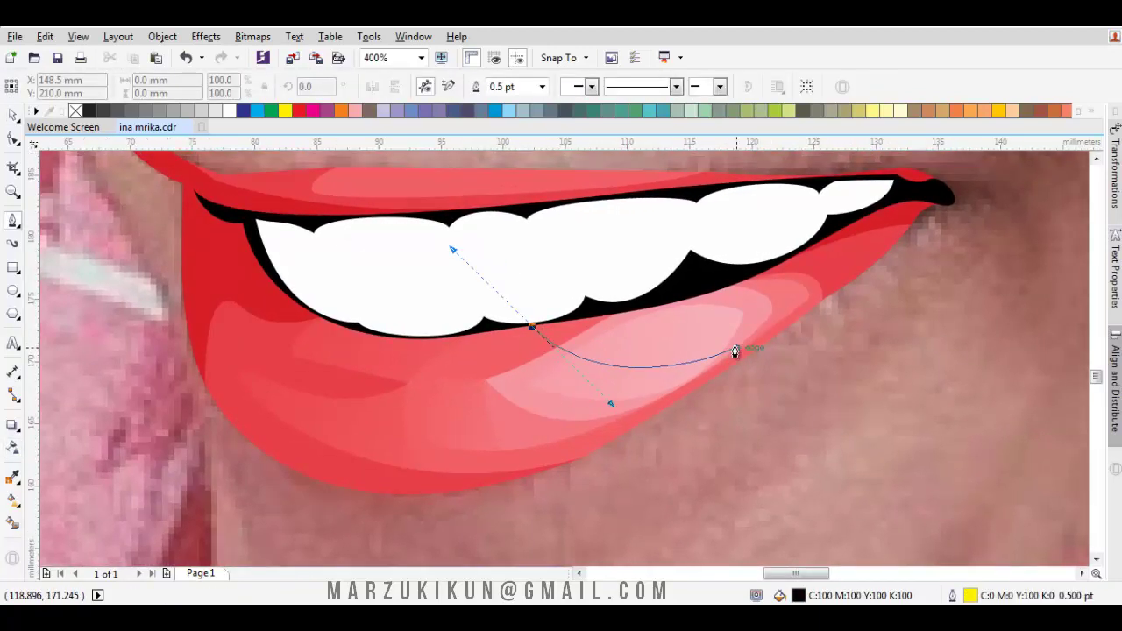
pyautogui.click(743, 348)
pyautogui.moveTo(528, 440); pyautogui.dragTo(404, 447)
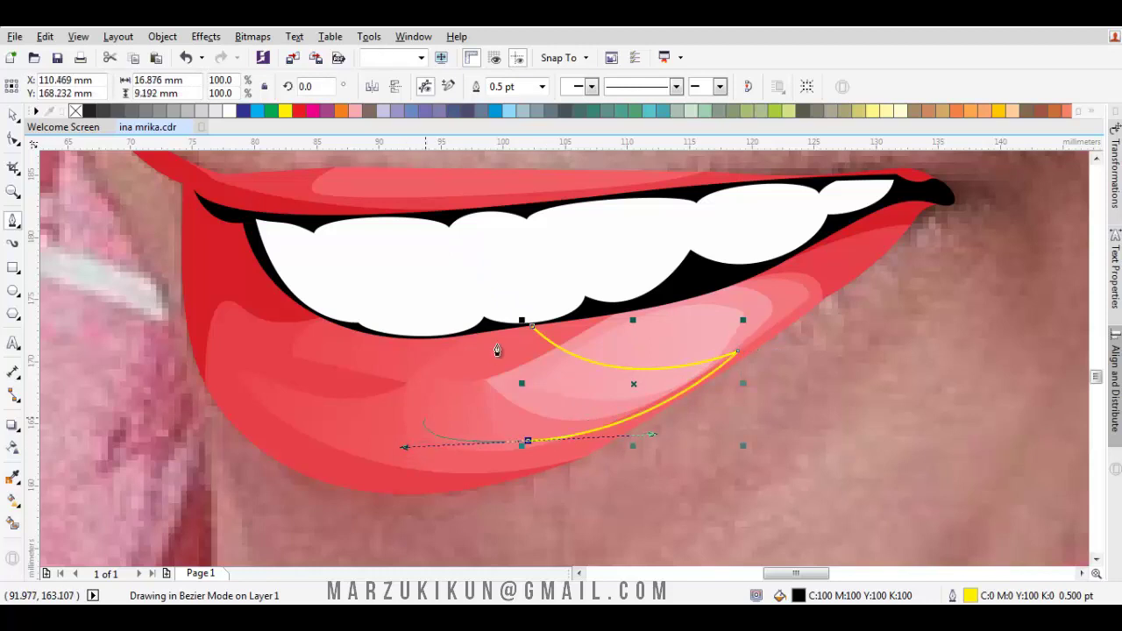
pyautogui.moveTo(531, 326); pyautogui.dragTo(453, 341)
# Reorder the new closed shape in front of the light pink highlight surrounding the innermost one
pyautogui.rightClick(527, 374)
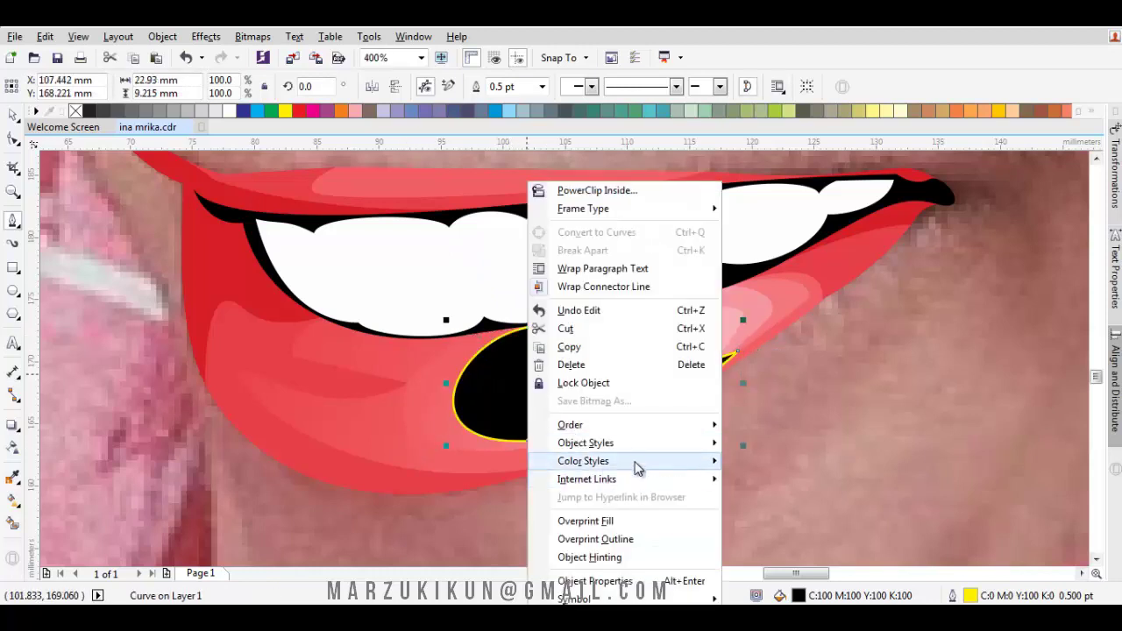
pyautogui.moveTo(654, 427)
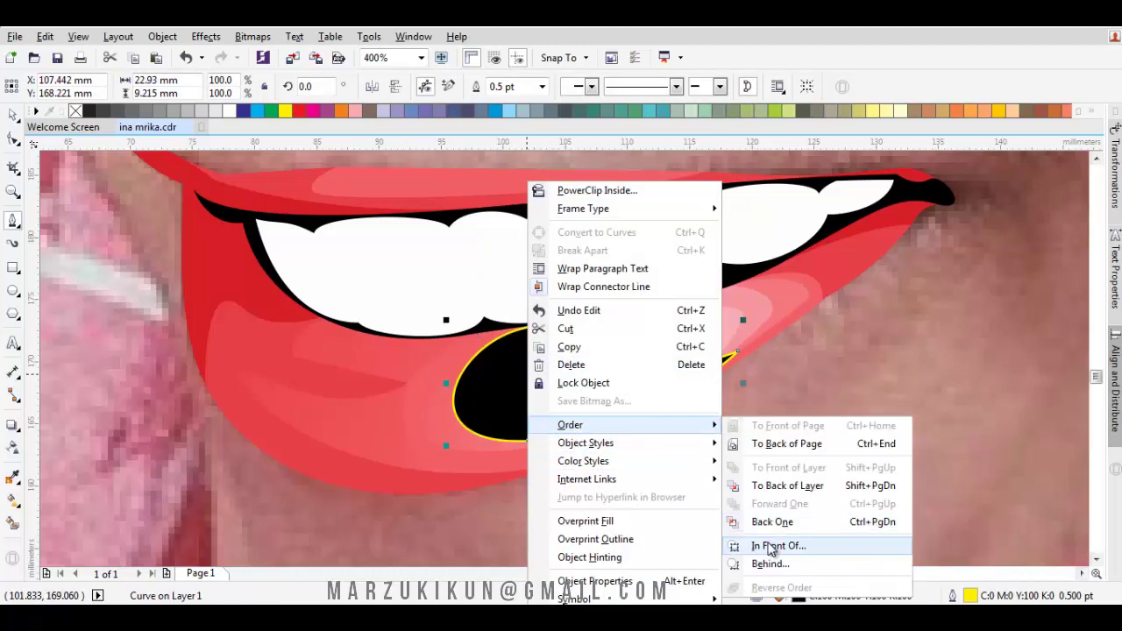
pyautogui.click(771, 547)
pyautogui.click(758, 307)
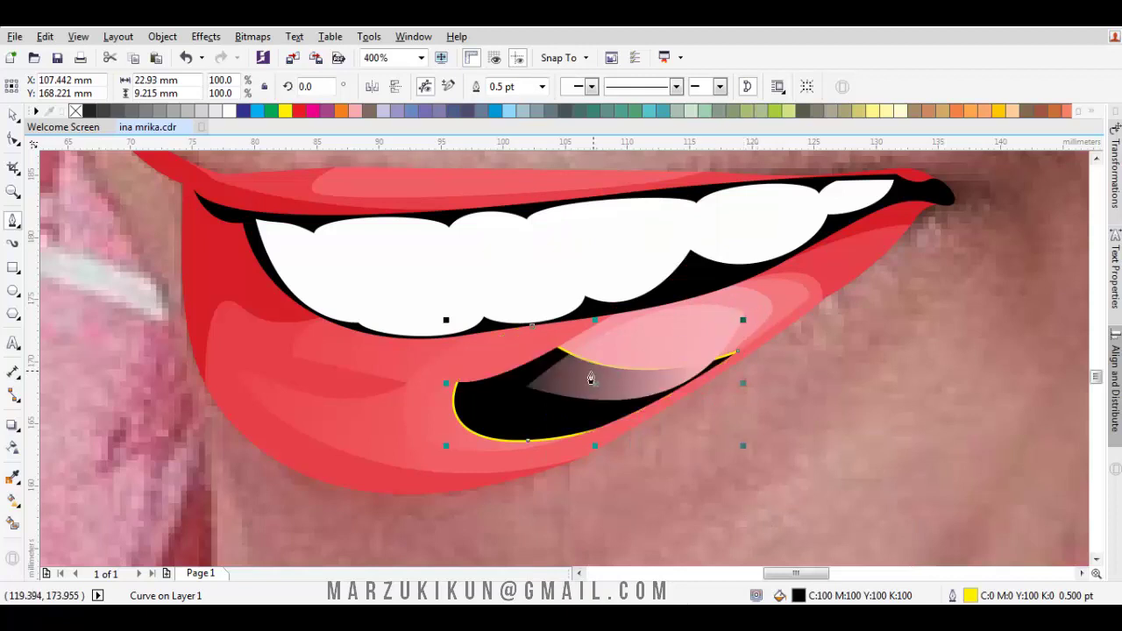
# Try filling the new highlight shading shape with the light pink sampled as C:0 M:51 Y:22 K:0
pyautogui.scroll(2, 592, 365)
pyautogui.press('i')
pyautogui.click(571, 327)
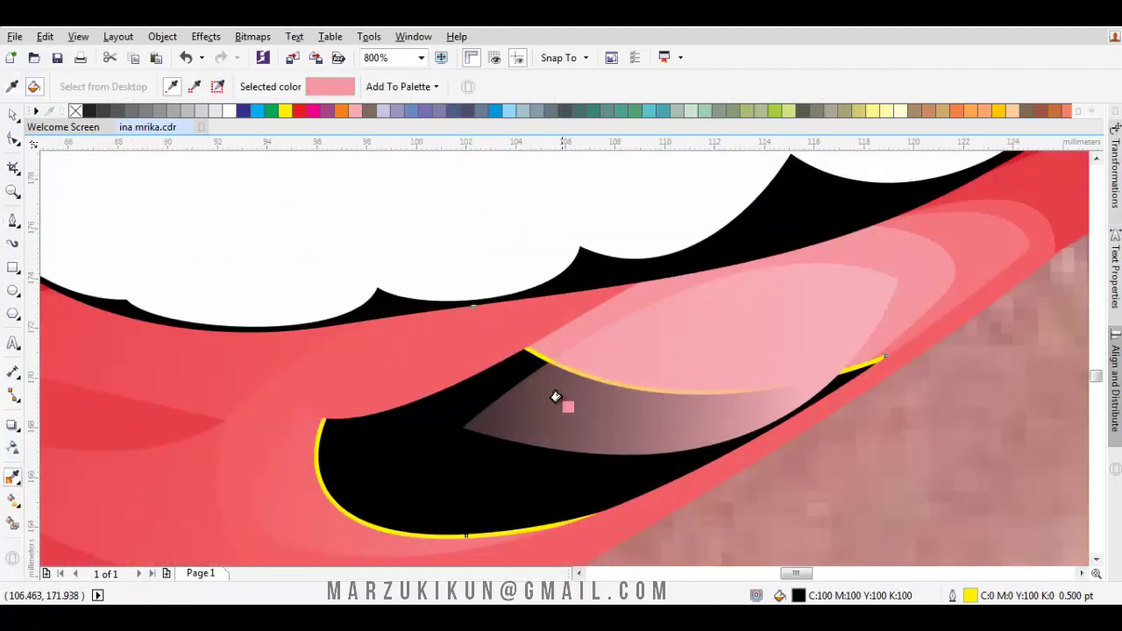
pyautogui.click(501, 452)
pyautogui.press('space')
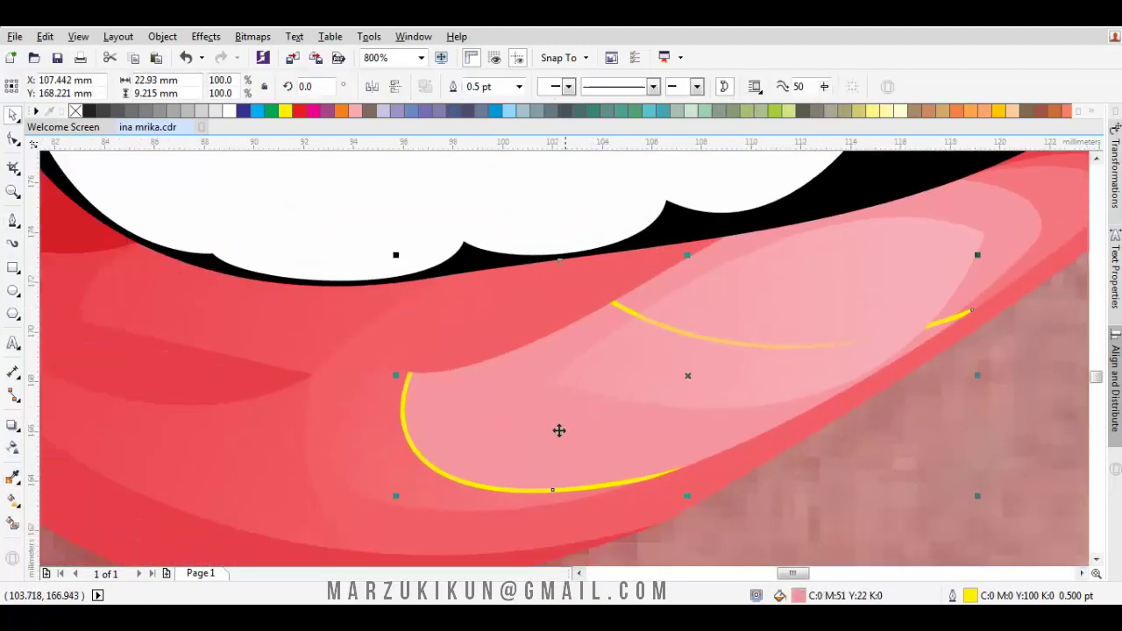
# Try filling the highlight shading shape with the lip red sampled as C:0 M:78 Y:52 K:0
pyautogui.press('i')
pyautogui.click(516, 334)
pyautogui.click(488, 406)
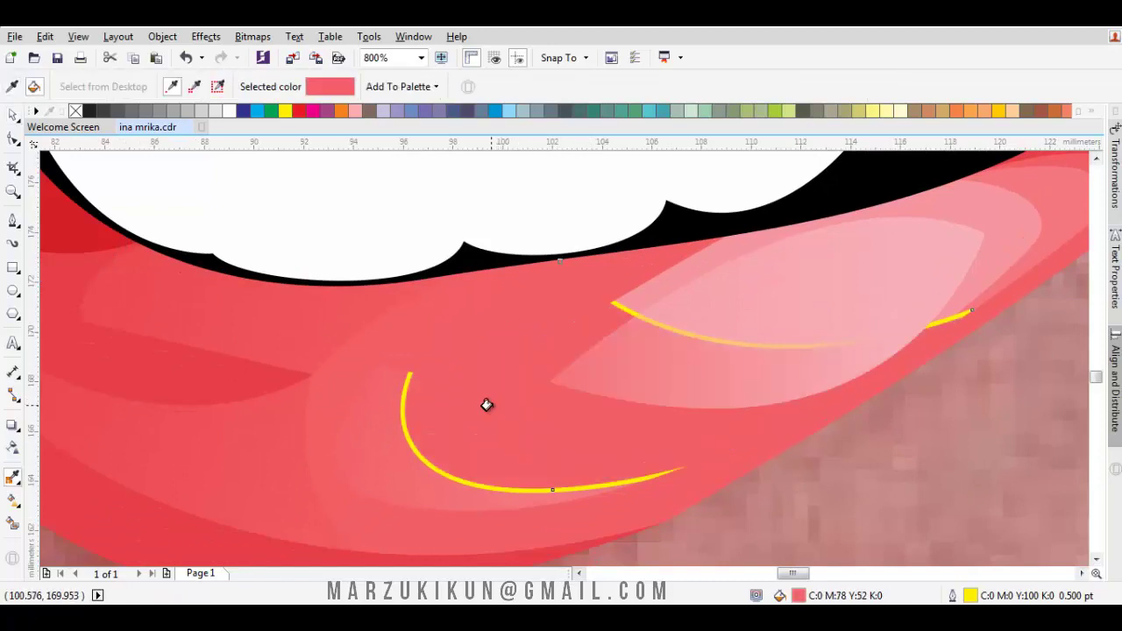
pyautogui.press('t')
pyautogui.press('i')
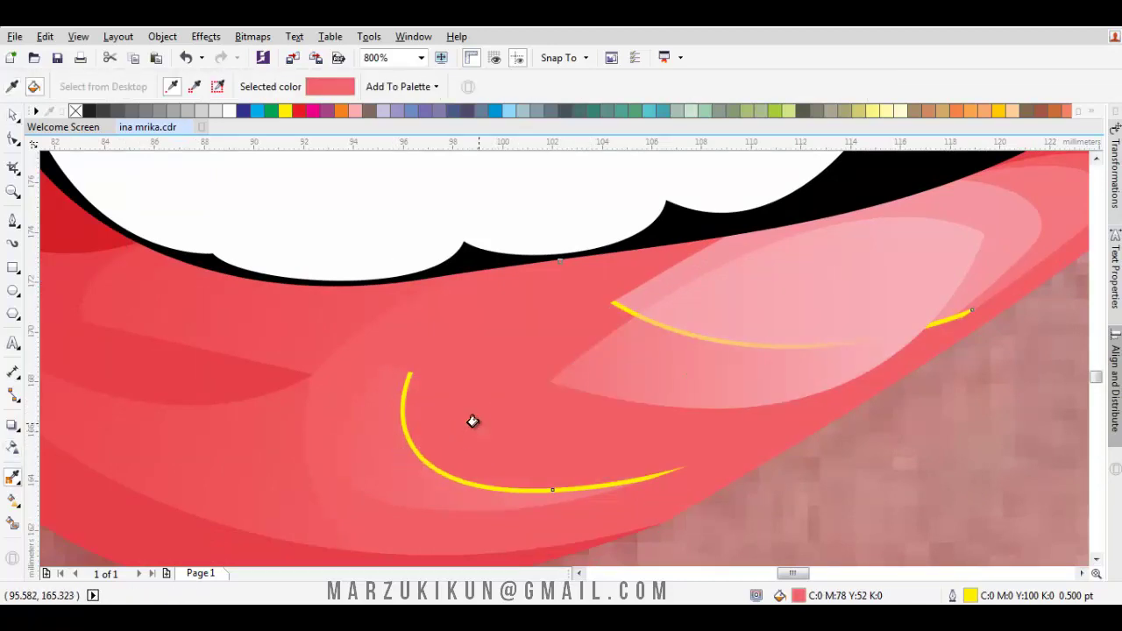
# Apply linear transparency to the highlight shading shape, fading from its rounded left end toward the pale highlight
pyautogui.press('t')
pyautogui.moveTo(476, 438); pyautogui.dragTo(683, 363)
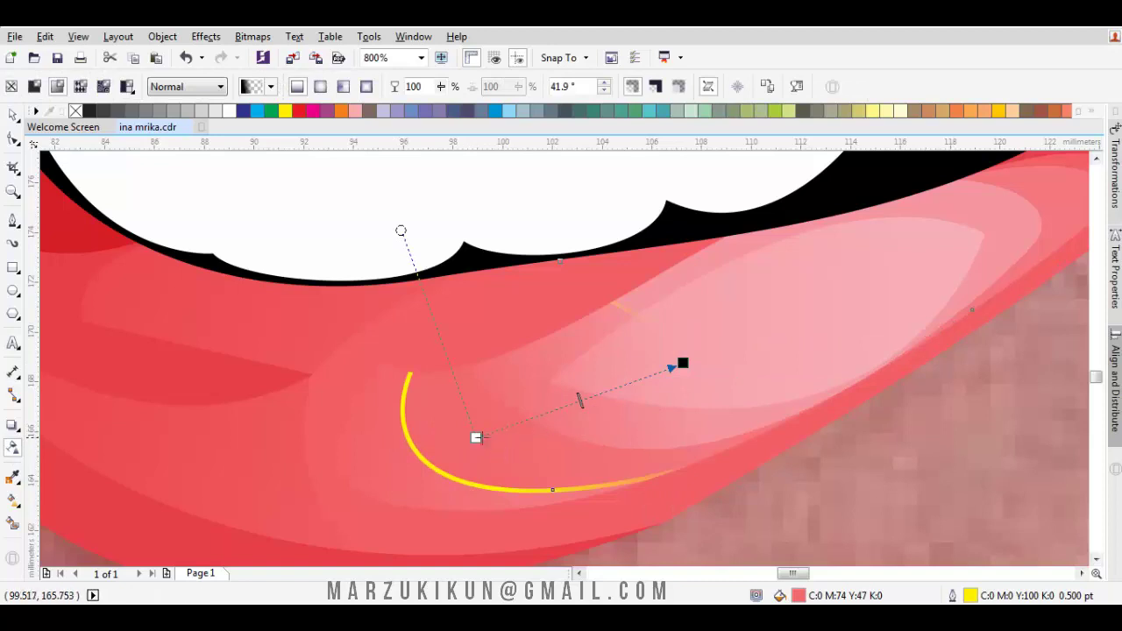
pyautogui.press('space')
pyautogui.press('Escape')
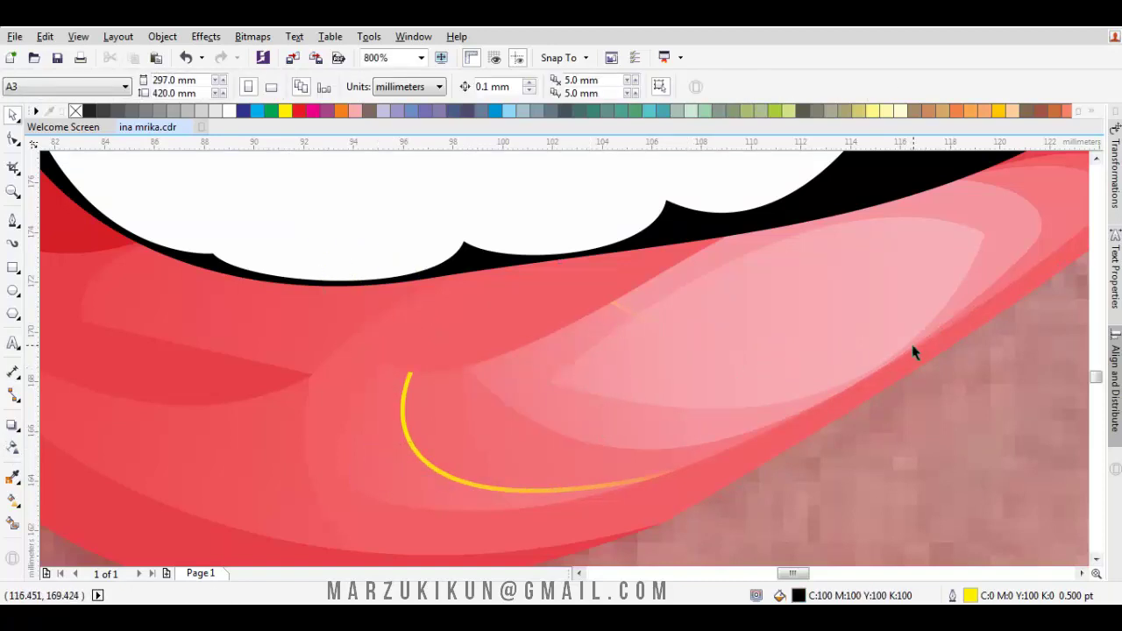
# Fill the highlight shading shape with the outer highlight pink sampled as C:0 M:66 Y:37 K:0
pyautogui.press('i')
pyautogui.click(1026, 237)
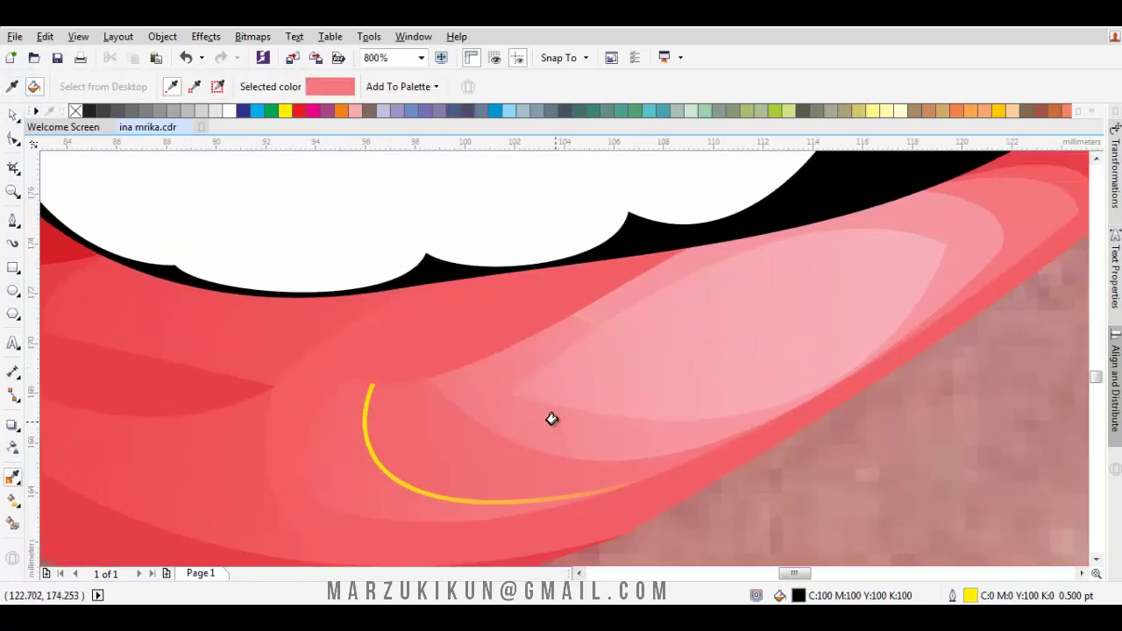
pyautogui.press('space')
# Try moving the highlight shading shape and placing it in front of the light pink highlight, and undo the moves
pyautogui.click(639, 400)
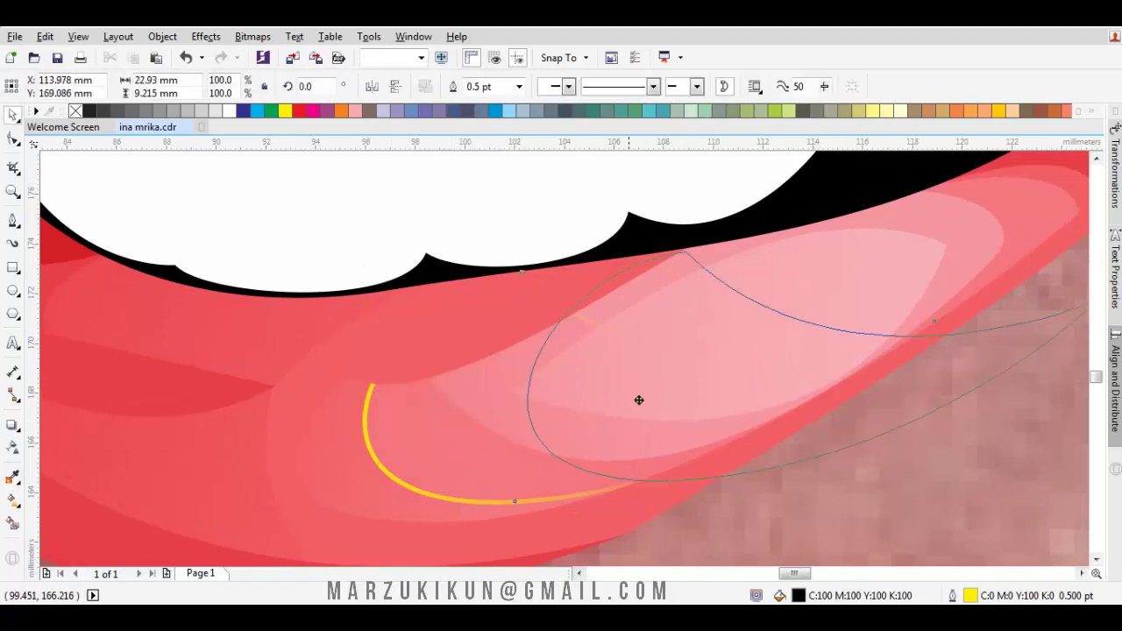
pyautogui.moveTo(639, 400); pyautogui.dragTo(676, 376)
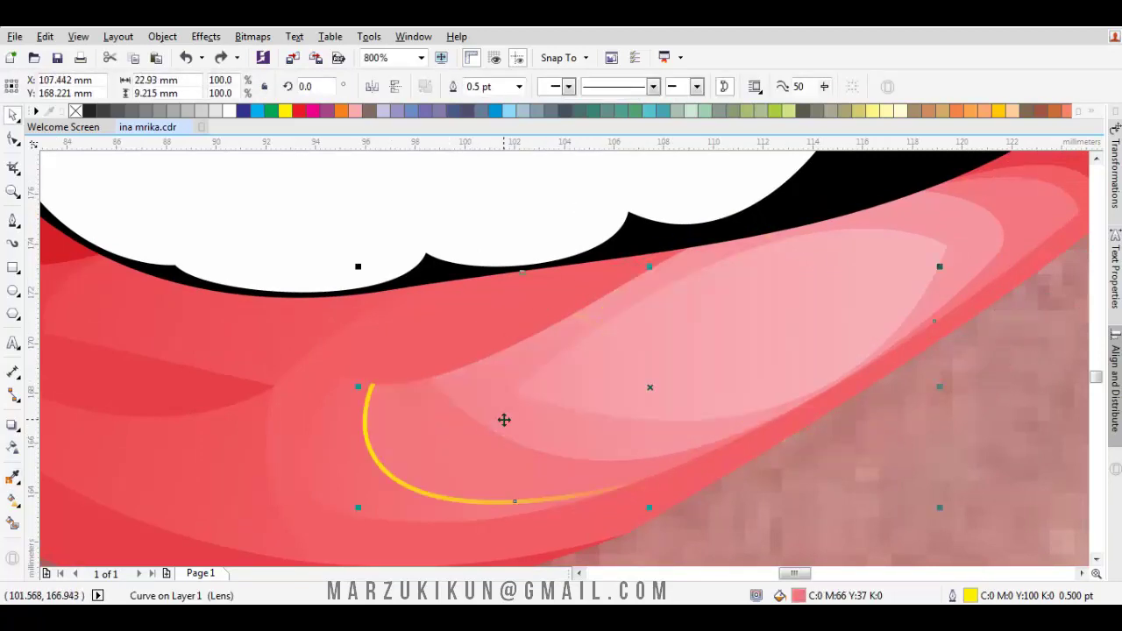
pyautogui.rightClick(504, 420)
pyautogui.moveTo(618, 426)
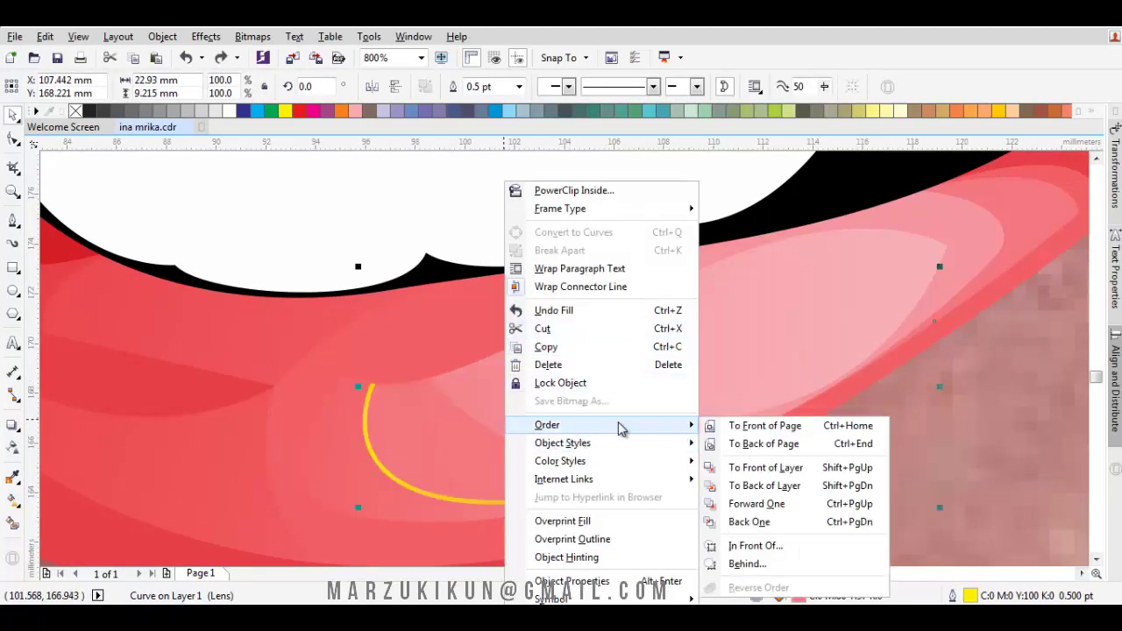
pyautogui.click(749, 545)
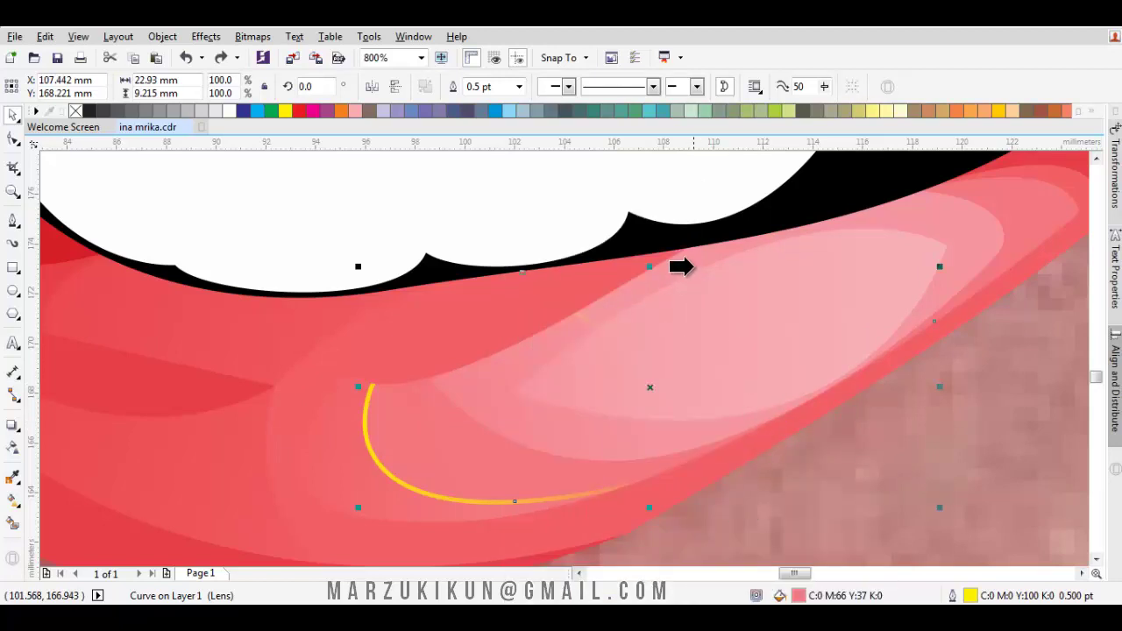
pyautogui.moveTo(538, 422); pyautogui.dragTo(843, 427)
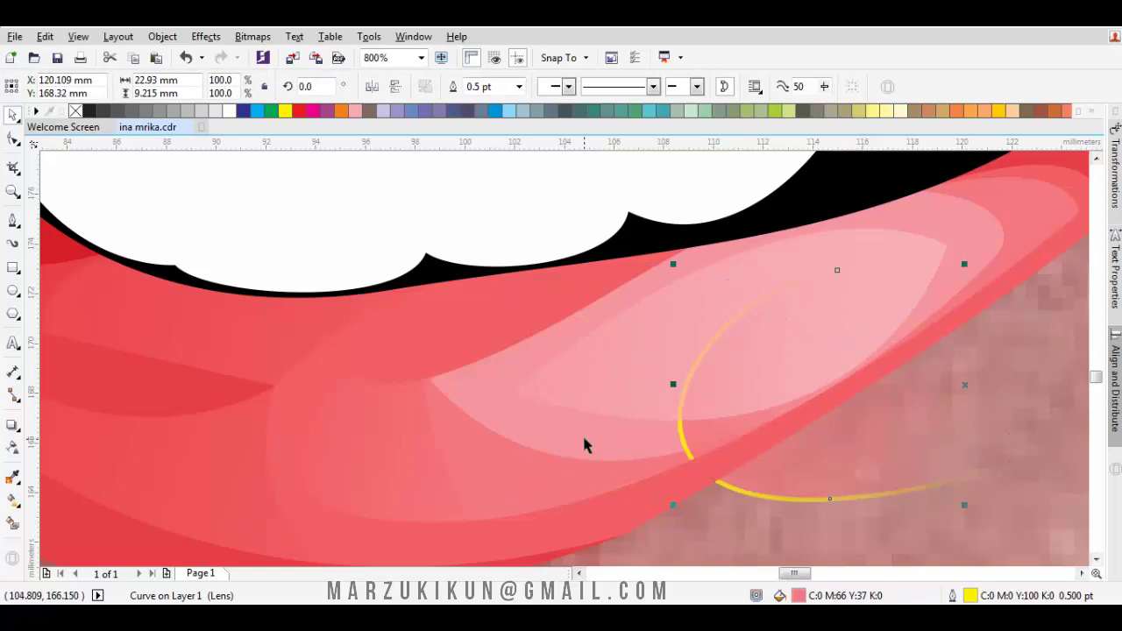
pyautogui.hotkey('ctrl', 'z')
# Extend the highlight shading shape's linear transparency by shifting its start outward past the rounded left end
pyautogui.click(977, 238)
pyautogui.press('F10')
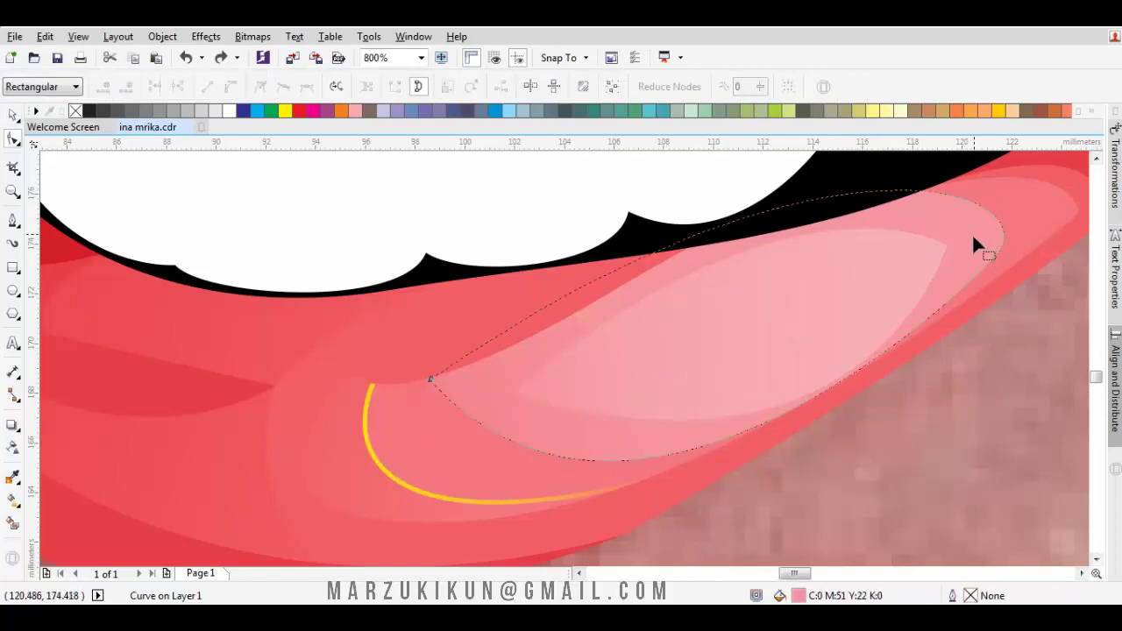
pyautogui.press('space')
pyautogui.click(451, 447)
pyautogui.press('t')
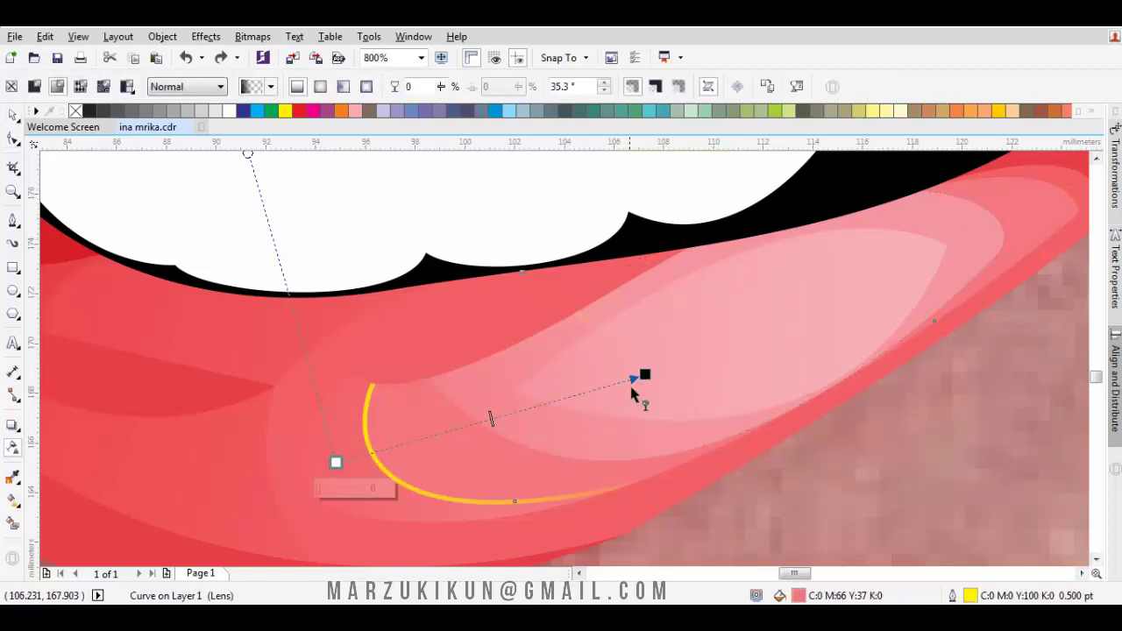
# Remove the outline from all objects in the drawing and save the document
pyautogui.press('space')
pyautogui.hotkey('ctrl', 'a')
pyautogui.rightClick(75, 111)
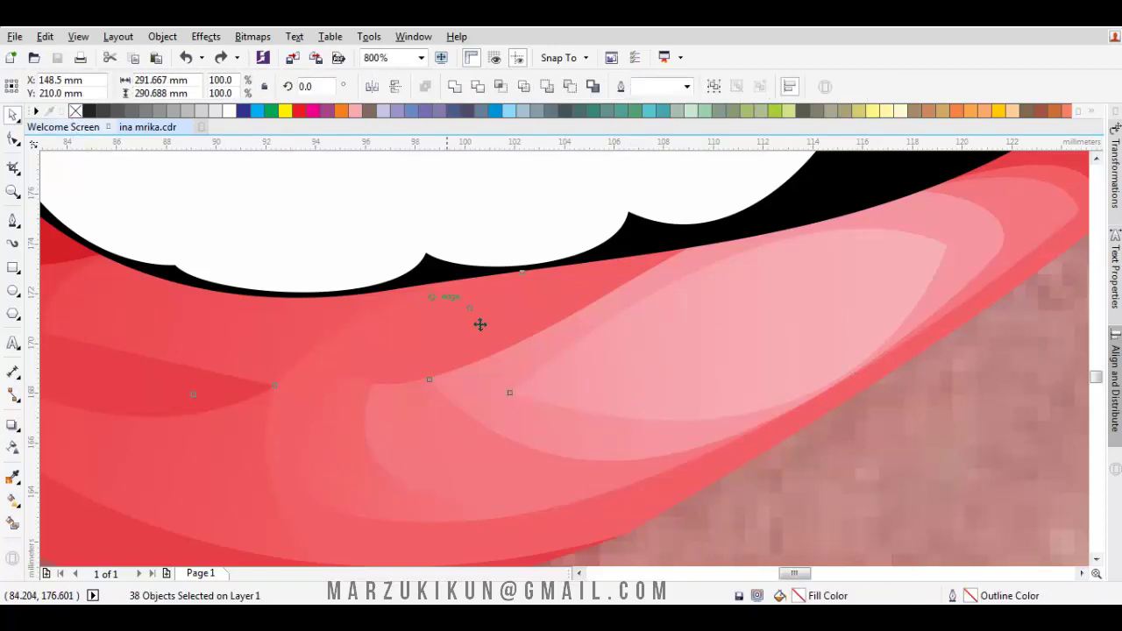
pyautogui.press('Escape')
pyautogui.scroll(-2, 567, 371)
pyautogui.hotkey('ctrl', 's')
# Adjust the linear transparency of the innermost pale pink highlight on the lower lip
pyautogui.moveTo(645, 382); pyautogui.dragTo(693, 450)
pyautogui.click(585, 418)
pyautogui.press('t')
pyautogui.press('space')
pyautogui.press('Escape')
pyautogui.scroll(1, 590, 410)
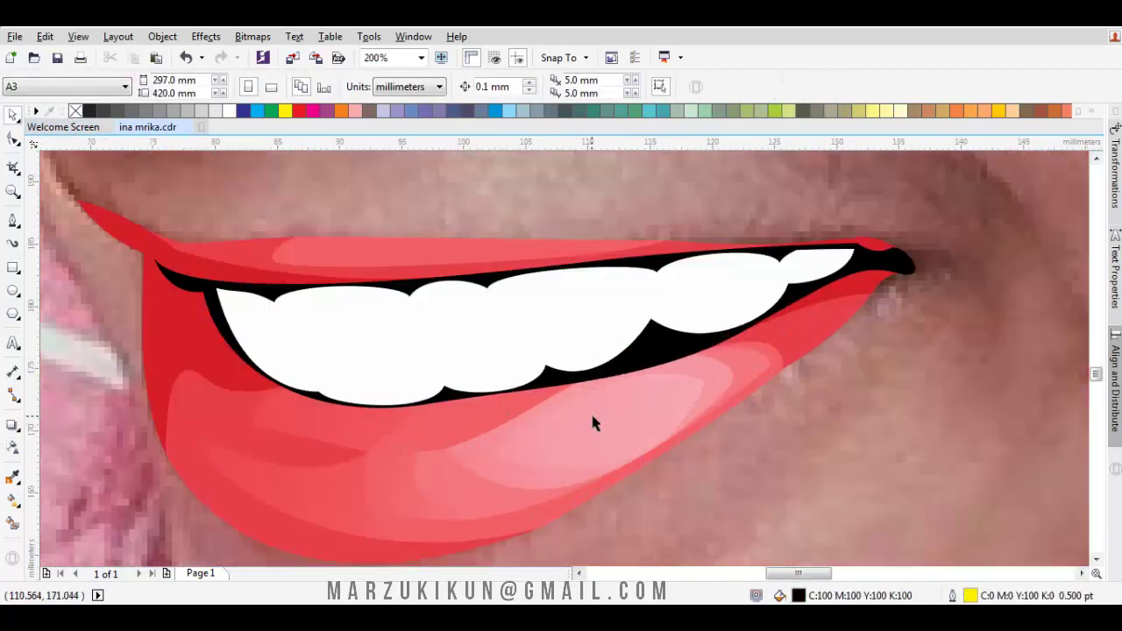
# Recolour the semi-transparent highlight shading shape with the red sampled from the lip area just above it
pyautogui.press('p')
pyautogui.press('space')
pyautogui.scroll(1, 465, 443)
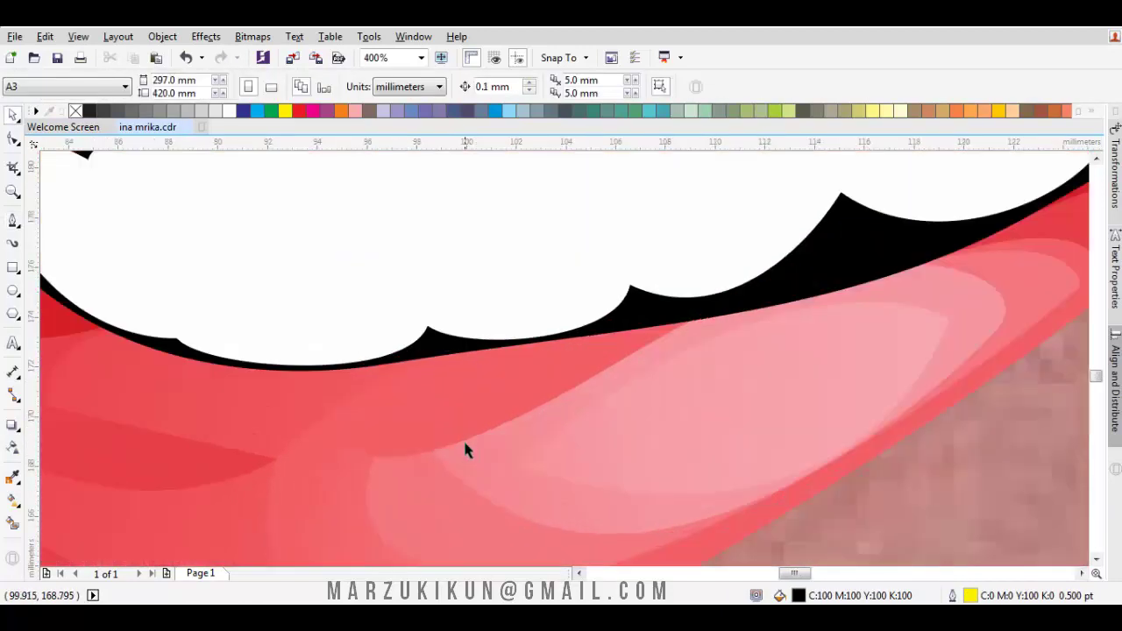
pyautogui.press('i')
pyautogui.click(467, 424)
pyautogui.click(473, 453)
pyautogui.moveTo(476, 455); pyautogui.dragTo(514, 402)
pyautogui.click(514, 402)
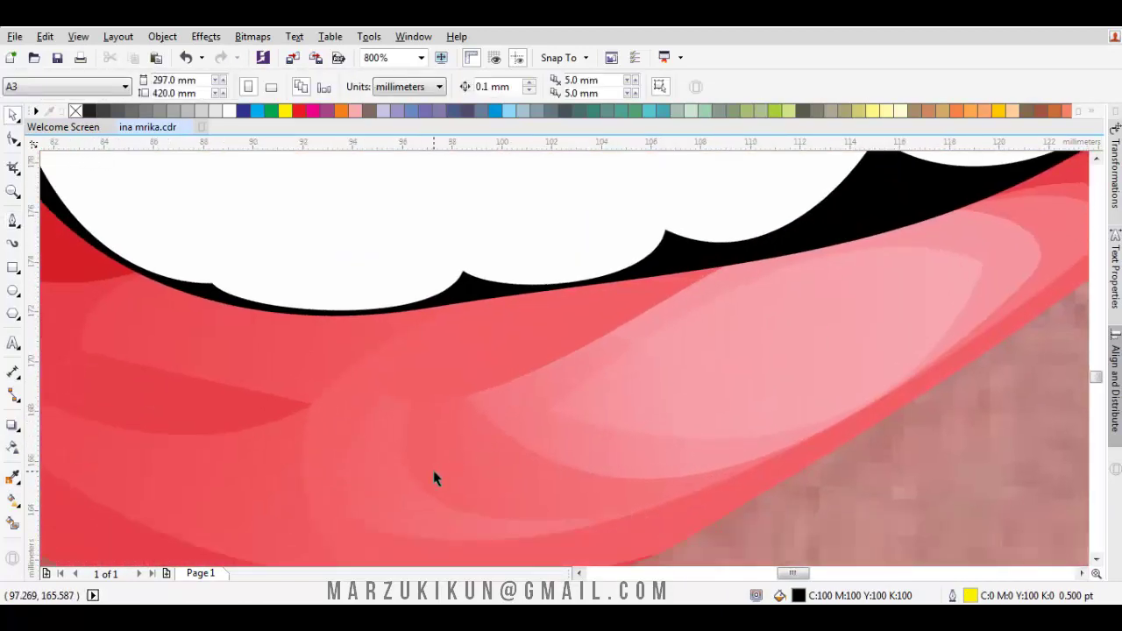
# Reshape the lower lip's semi-transparent highlight shading shape, extending its rounded left end outward and its lower edge down near the lip's bottom edge
pyautogui.press('F10')
pyautogui.moveTo(404, 421); pyautogui.dragTo(335, 362)
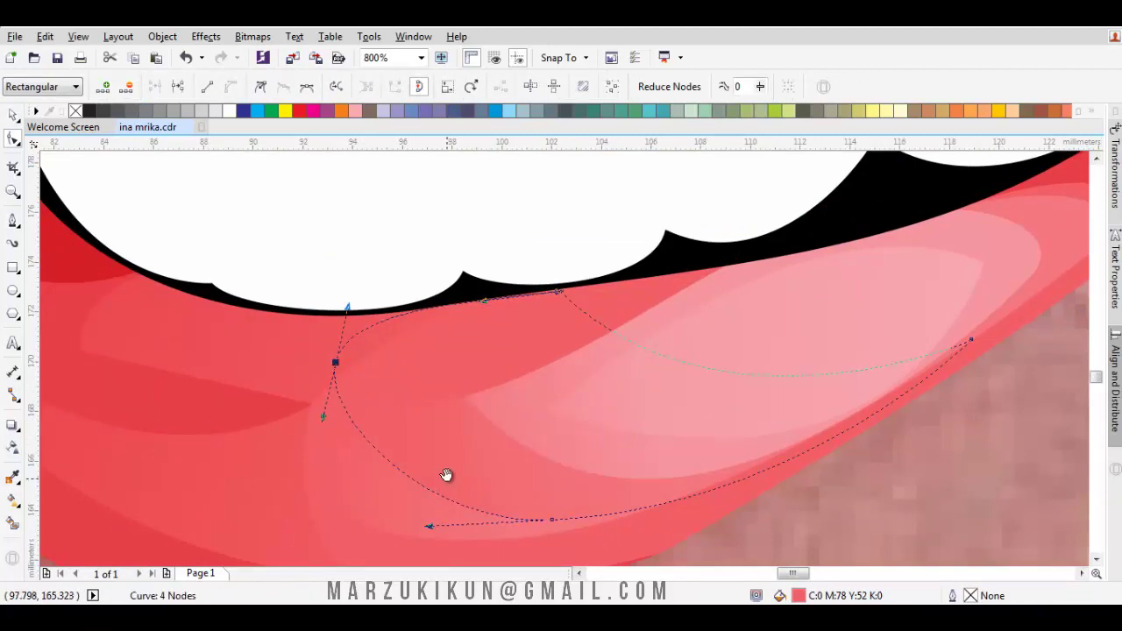
pyautogui.moveTo(448, 476); pyautogui.dragTo(493, 342)
pyautogui.moveTo(473, 393); pyautogui.dragTo(394, 466)
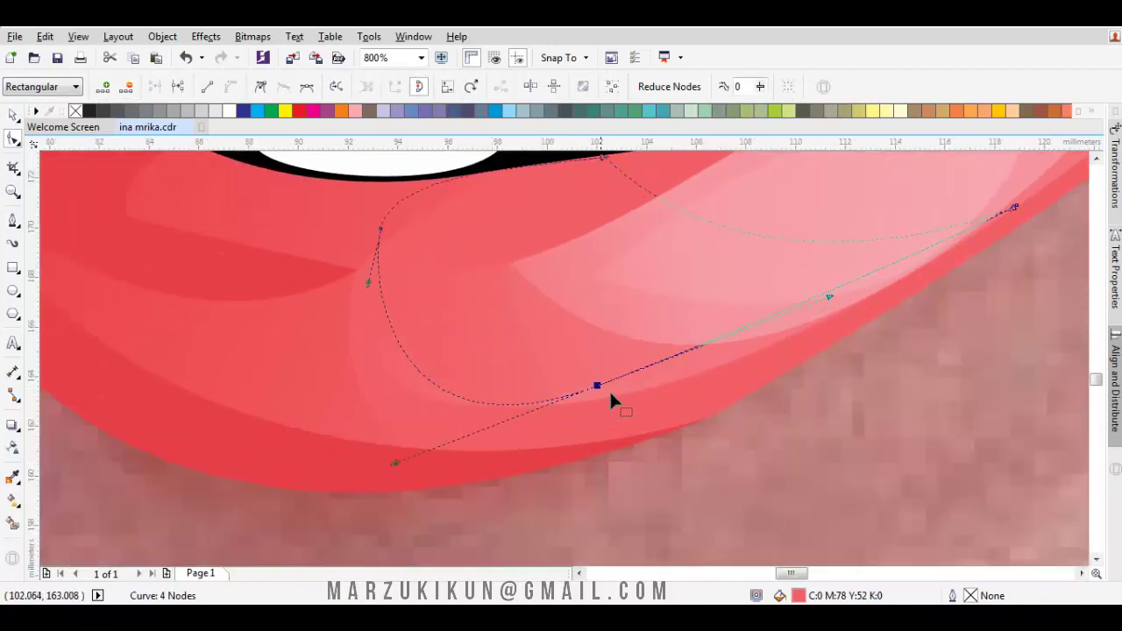
pyautogui.moveTo(599, 391); pyautogui.dragTo(599, 434)
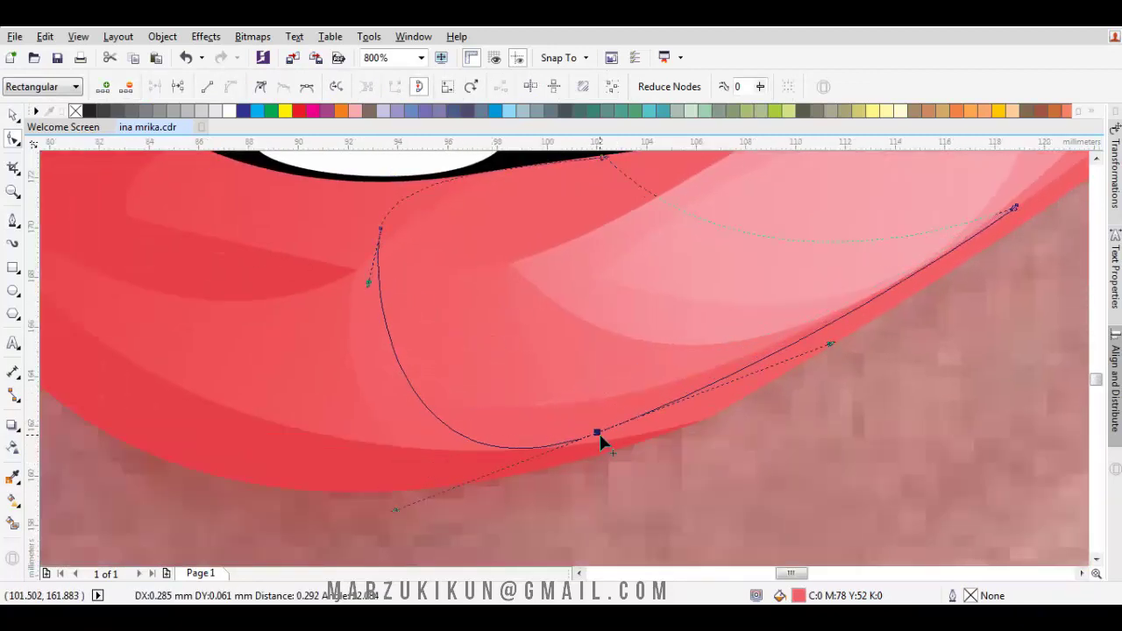
pyautogui.moveTo(831, 343); pyautogui.dragTo(837, 341)
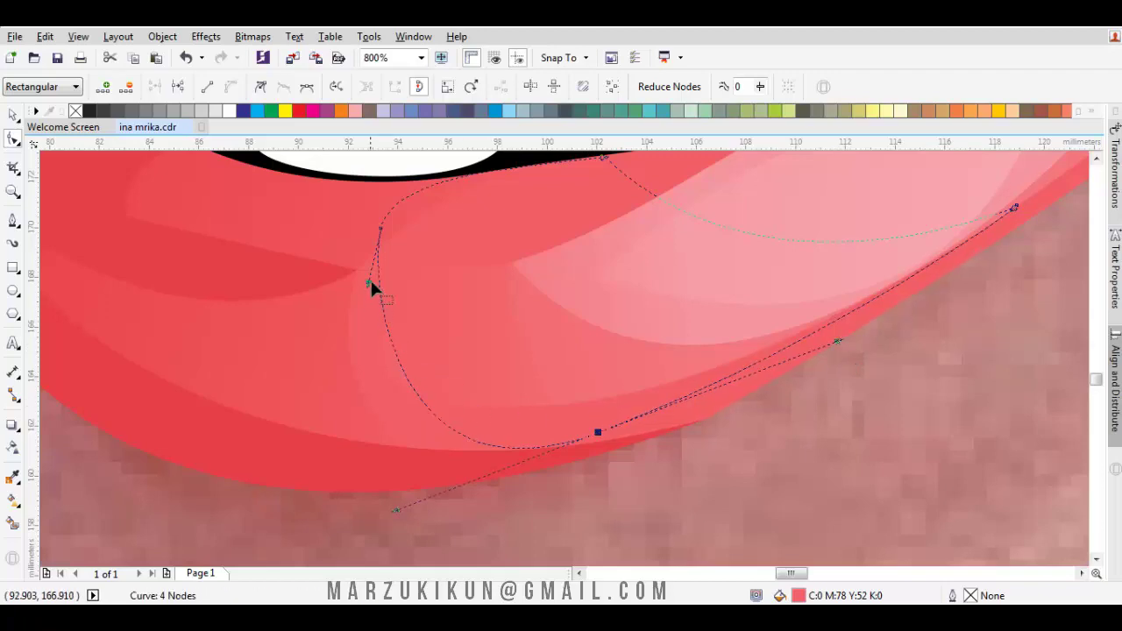
pyautogui.moveTo(368, 282); pyautogui.dragTo(266, 305)
pyautogui.press('space')
# Adjust the linear transparency of the reshaped highlight shading shape, running it diagonally up from the lower-lip centre toward the pale highlight
pyautogui.scroll(-1, 377, 296)
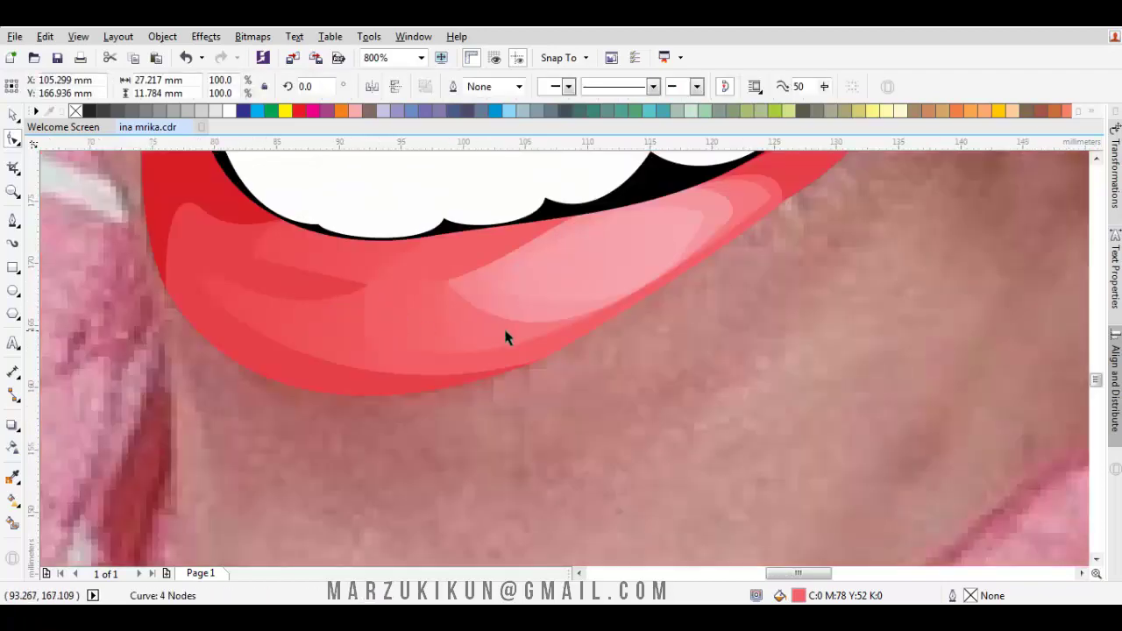
pyautogui.click(555, 370)
pyautogui.scroll(1, 556, 370)
pyautogui.scroll(-2, 556, 370)
pyautogui.scroll(3, 517, 374)
pyautogui.click(637, 362)
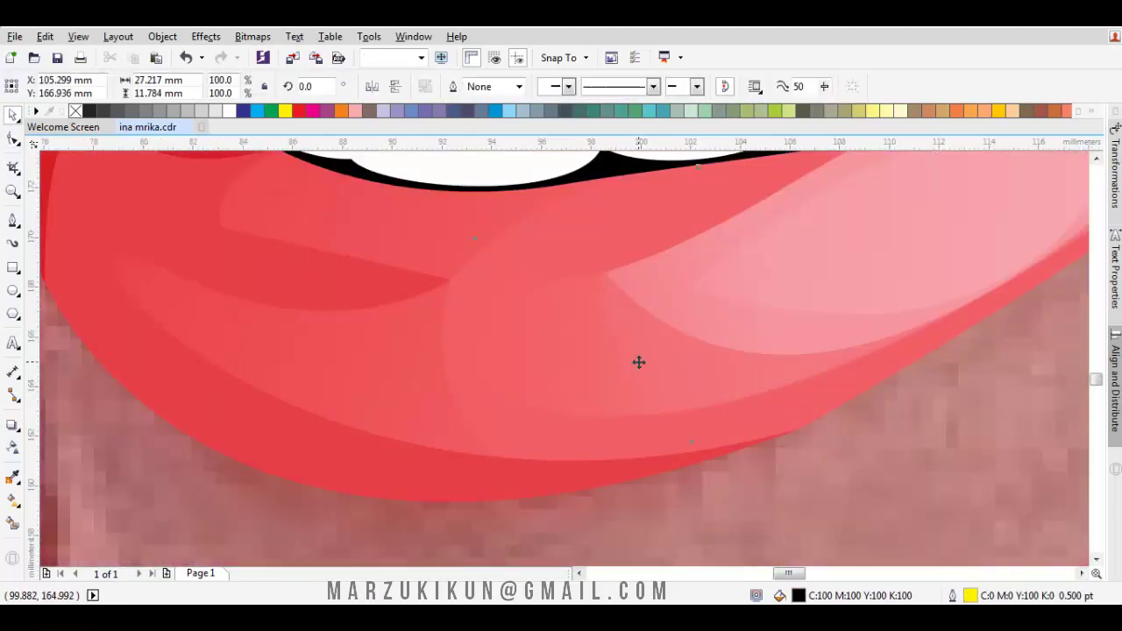
pyautogui.press('space')
pyautogui.scroll(-1, 546, 381)
pyautogui.press('space')
pyautogui.press('t')
pyautogui.moveTo(574, 357); pyautogui.dragTo(690, 313)
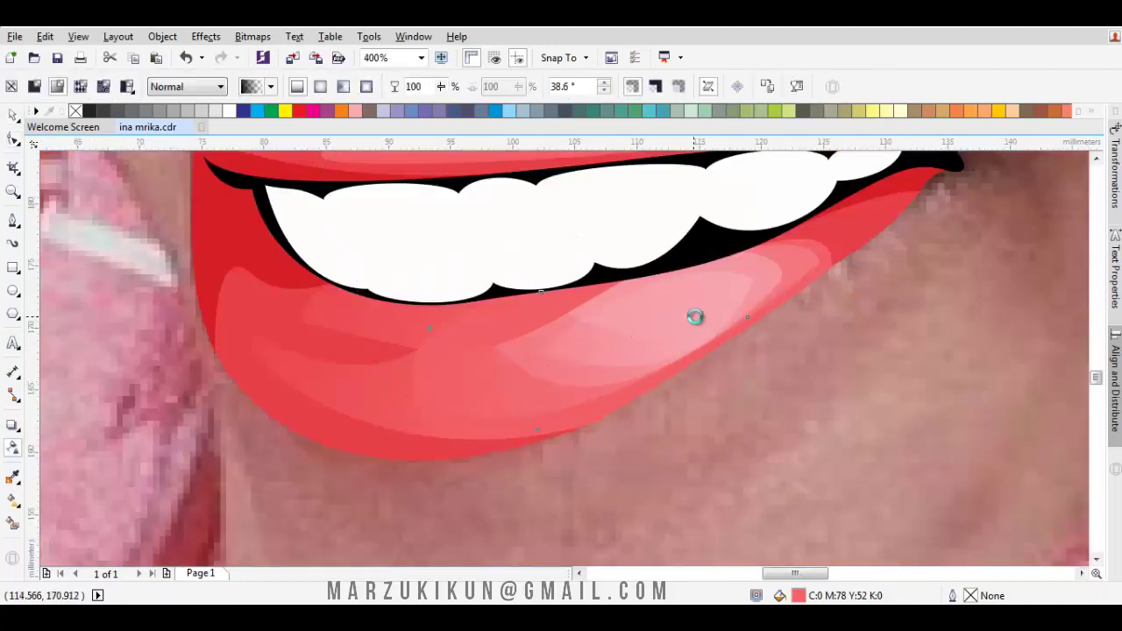
pyautogui.press('space')
pyautogui.click(705, 305)
pyautogui.press('space')
# Reshape the left end of the lower lip's lighter lower band by moving its nodes inward from the mouth corner
pyautogui.moveTo(832, 407); pyautogui.dragTo(816, 460)
pyautogui.press('space')
pyautogui.click(816, 460)
pyautogui.scroll(-2, 816, 459)
pyautogui.moveTo(881, 429); pyautogui.dragTo(739, 436)
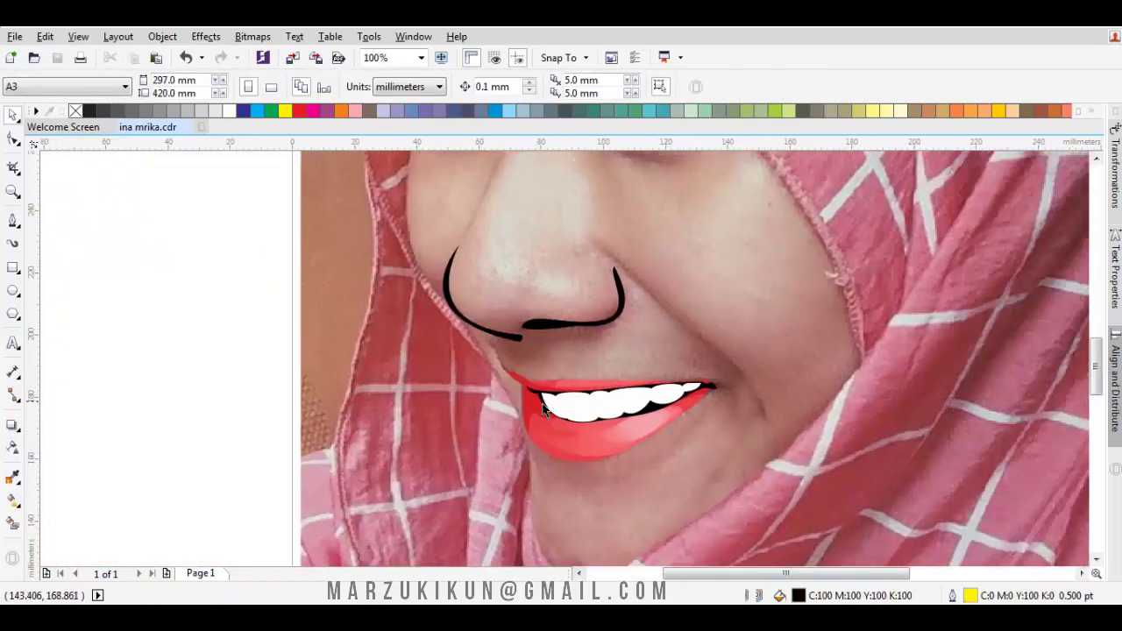
pyautogui.scroll(2, 542, 408)
pyautogui.press('F10')
pyautogui.click(602, 431)
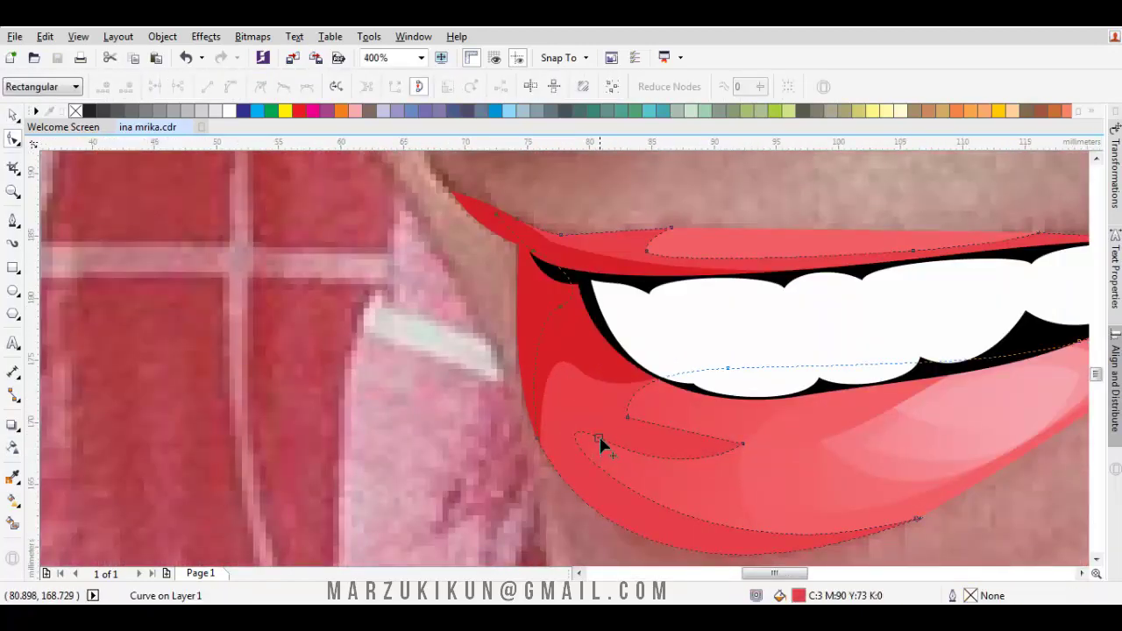
pyautogui.moveTo(598, 437); pyautogui.dragTo(625, 459)
pyautogui.moveTo(712, 501); pyautogui.dragTo(691, 475)
pyautogui.press('space')
# Start a Pen curve at the lower lip's bottom-left edge, running it up across the teeth to the upper lip's top edge
pyautogui.press('F5')
pyautogui.moveTo(596, 511); pyautogui.dragTo(643, 392)
pyautogui.click(656, 377)
pyautogui.moveTo(670, 306); pyautogui.dragTo(563, 296)
pyautogui.click(577, 275)
# Continue the curve from the upper lip's top edge along its contour toward the lip's left tip
pyautogui.scroll(2, 578, 275)
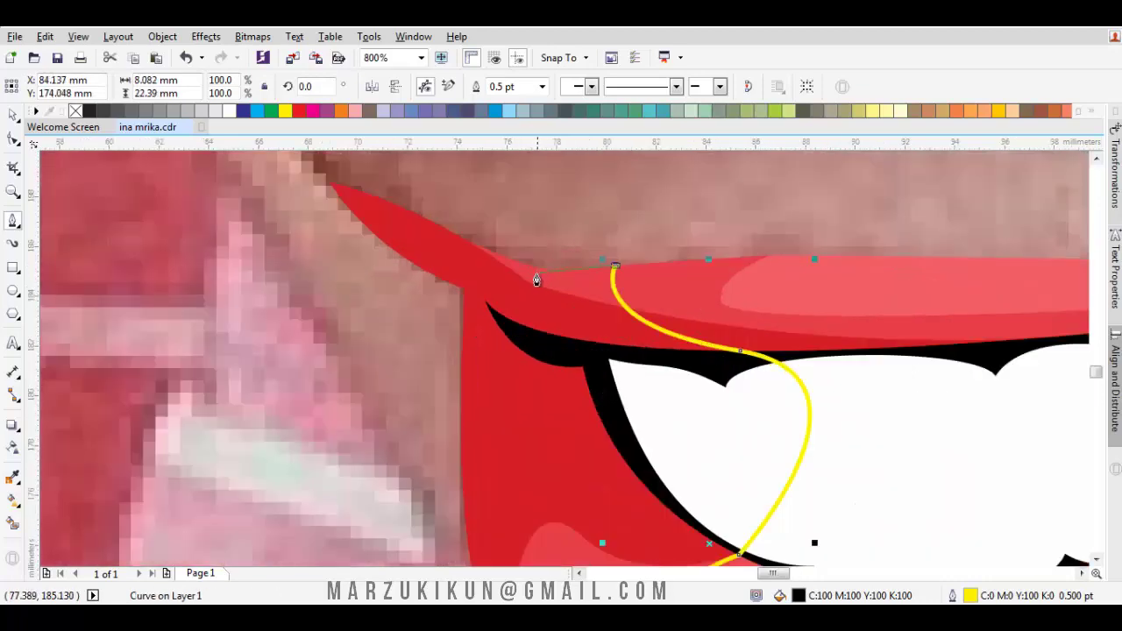
pyautogui.click(501, 263)
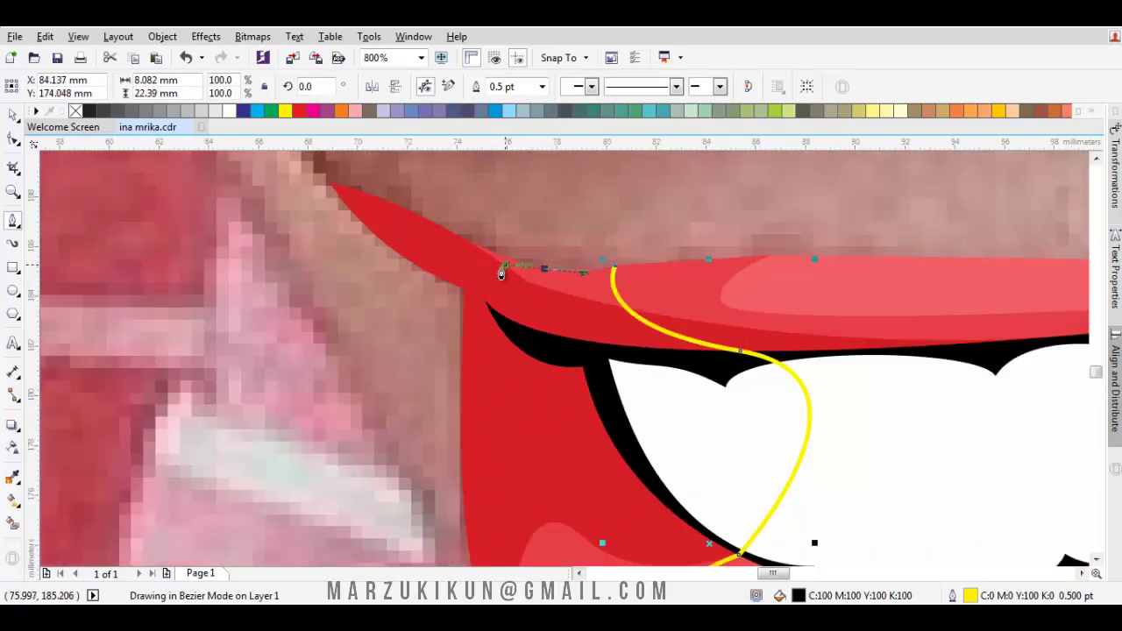
pyautogui.scroll(2, 502, 263)
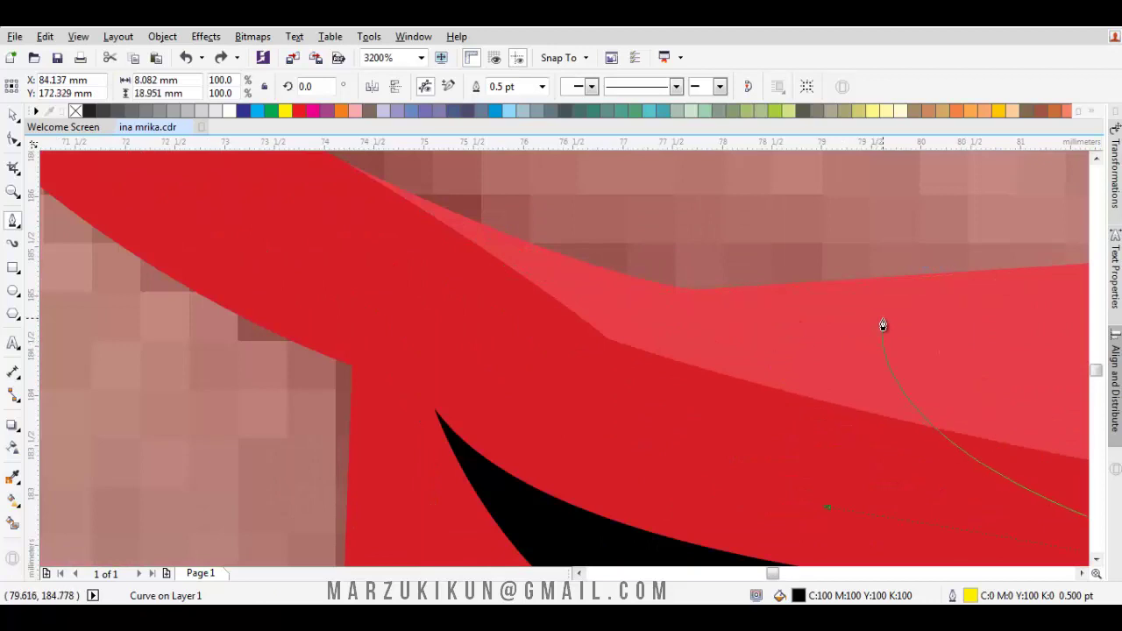
pyautogui.moveTo(668, 324); pyautogui.dragTo(462, 241)
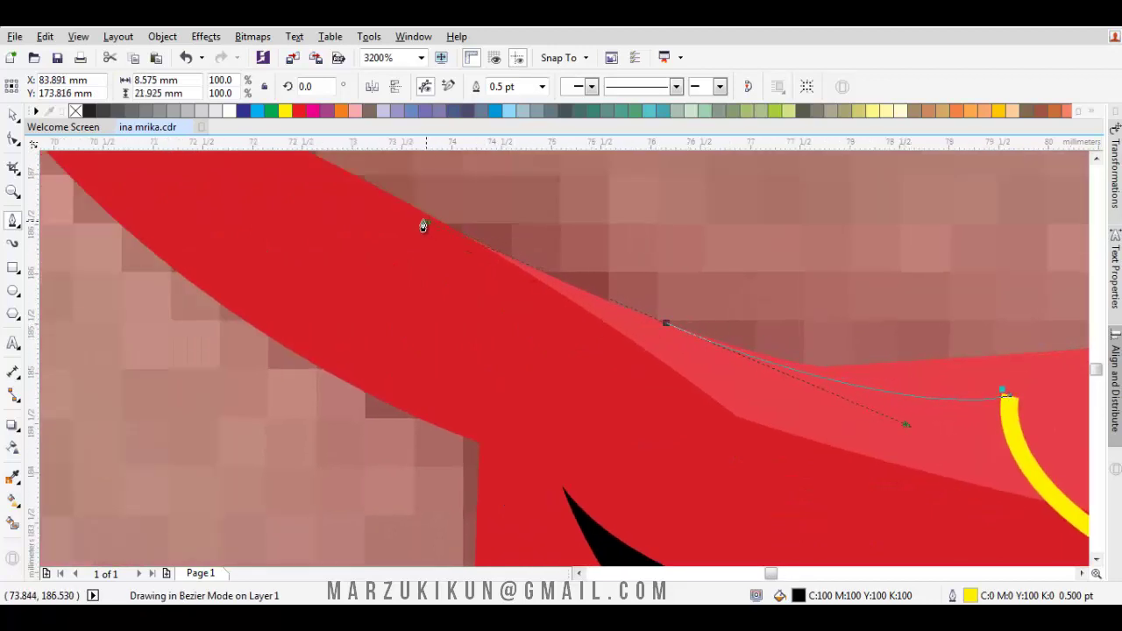
pyautogui.moveTo(398, 203); pyautogui.dragTo(398, 204)
pyautogui.moveTo(369, 184); pyautogui.dragTo(496, 278)
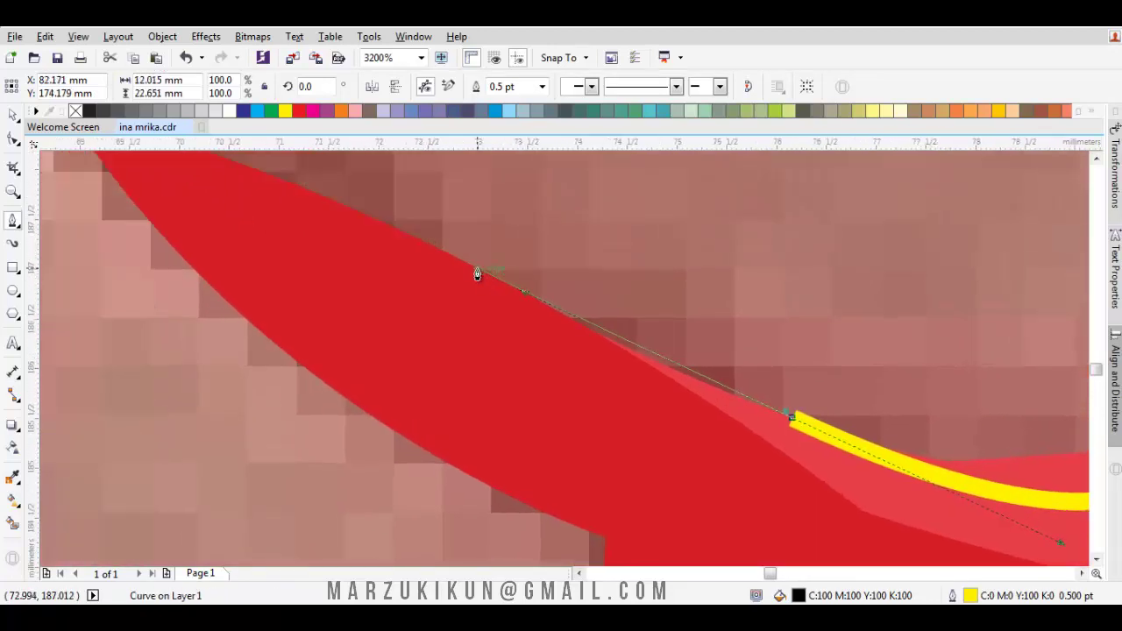
pyautogui.click(477, 269)
pyautogui.hotkey('ctrl', 'z')
pyautogui.scroll(-2, 801, 434)
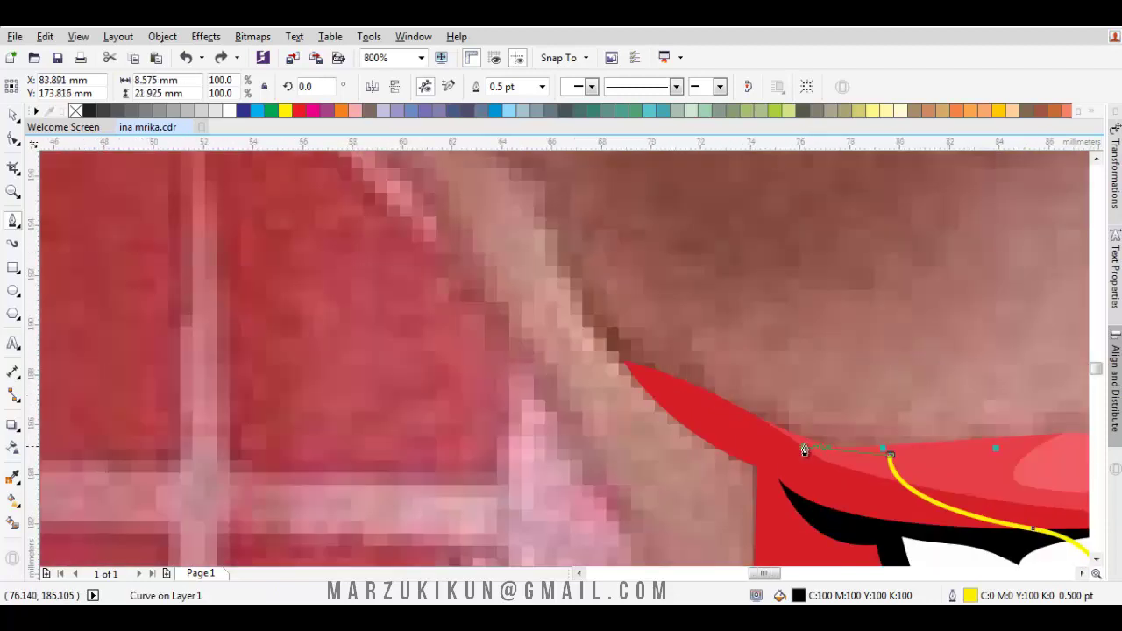
pyautogui.scroll(1, 764, 436)
pyautogui.click(701, 392)
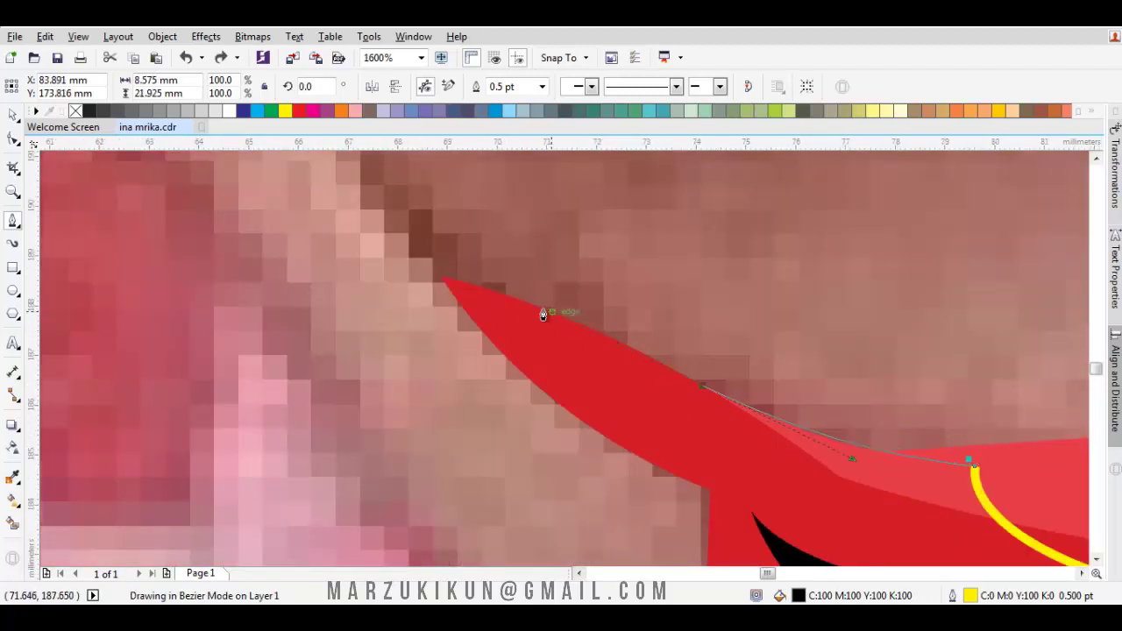
pyautogui.moveTo(487, 280); pyautogui.dragTo(493, 277)
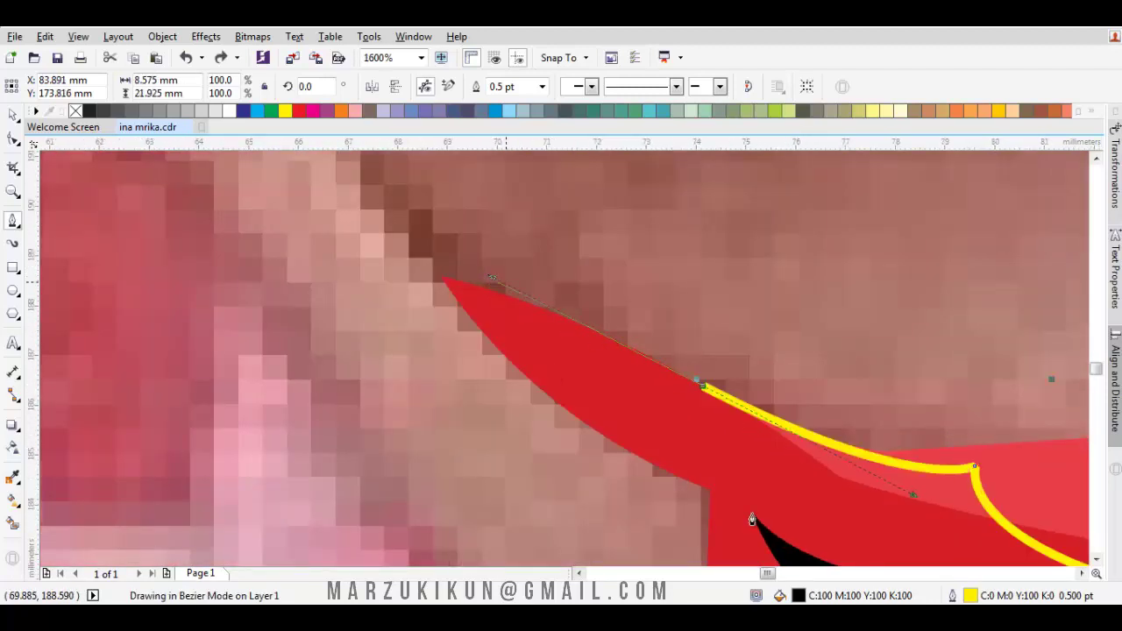
# Close the lip-corner shape down the mouth's left side and along the lower lip's edge, about 15.6 by 24.1 mm overall
pyautogui.moveTo(766, 508); pyautogui.dragTo(752, 481)
pyautogui.click(754, 472)
pyautogui.moveTo(756, 549)
pyautogui.mouseDown()
pyautogui.moveTo(649, 341)
pyautogui.moveTo(641, 275)
pyautogui.moveTo(607, 196)
pyautogui.mouseUp()
pyautogui.scroll(-1, 649, 346)
pyautogui.moveTo(633, 326); pyautogui.dragTo(579, 464)
pyautogui.moveTo(624, 491); pyautogui.dragTo(572, 289)
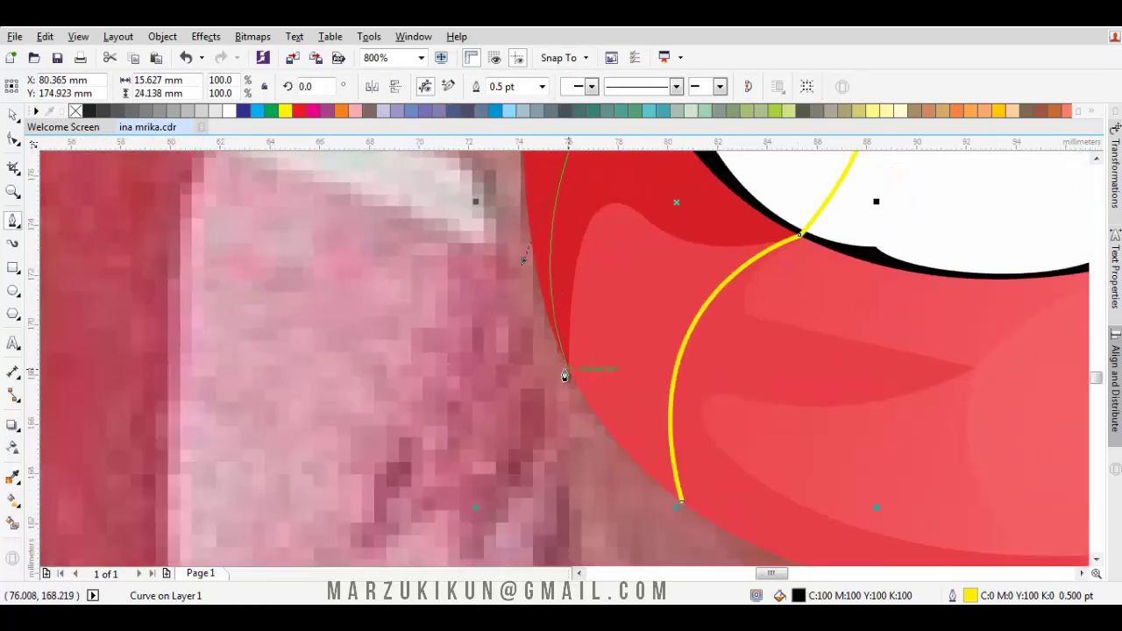
pyautogui.moveTo(567, 371); pyautogui.dragTo(585, 397)
pyautogui.moveTo(682, 502); pyautogui.dragTo(645, 474)
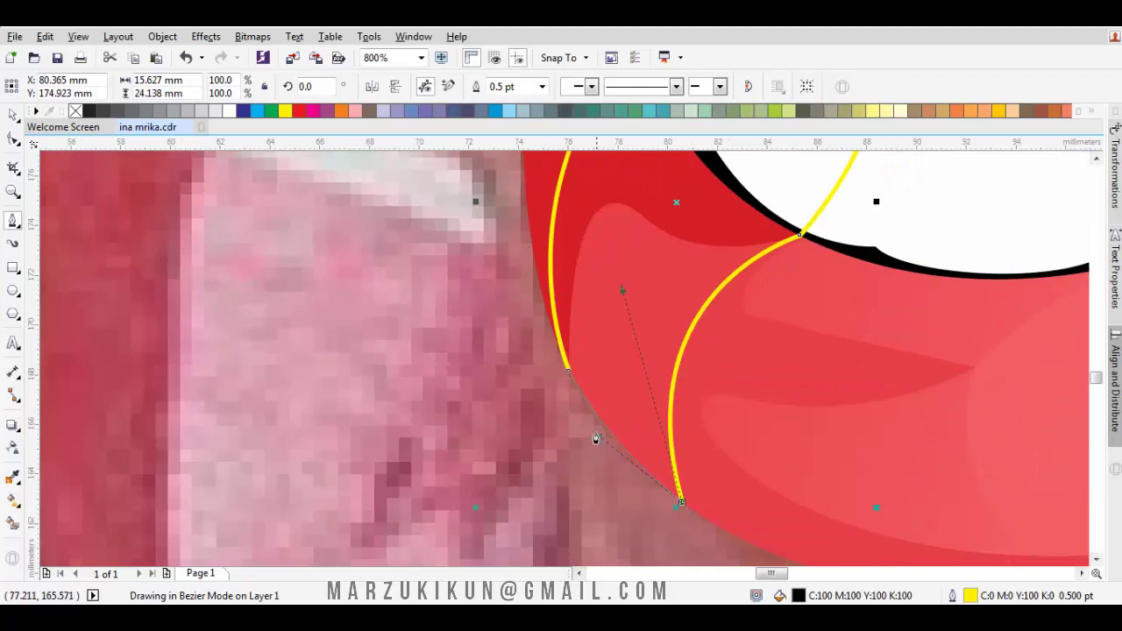
pyautogui.click(594, 436)
# Restack the new lip-corner shape relative to the lower lip's red shape and fill it with the dark red sampled from the lip corner
pyautogui.rightClick(634, 284)
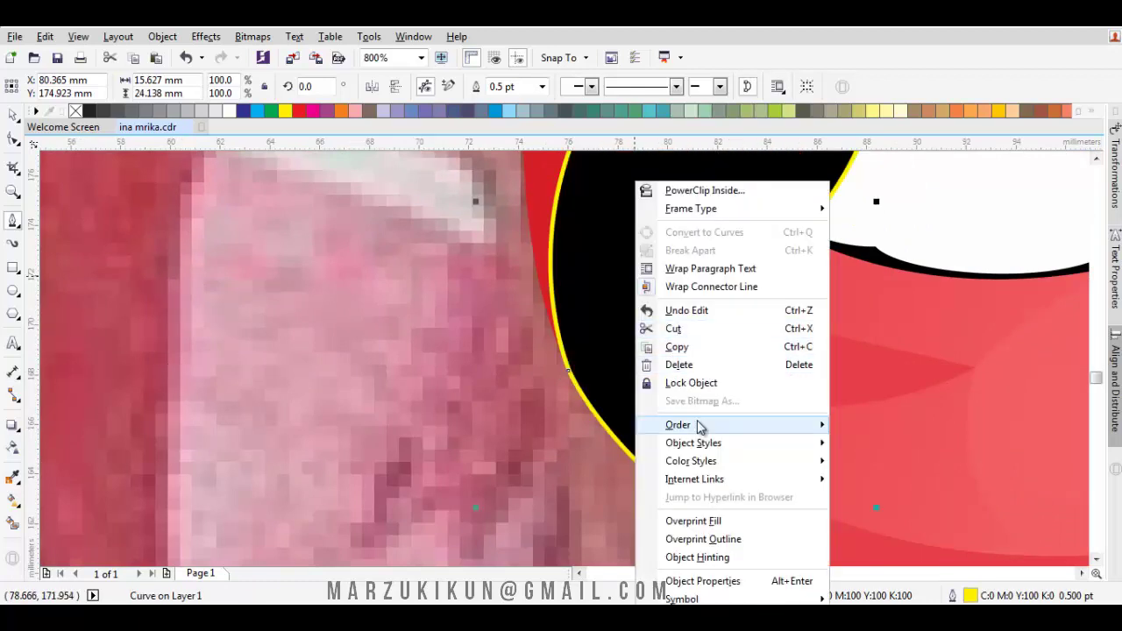
pyautogui.click(878, 564)
pyautogui.click(766, 401)
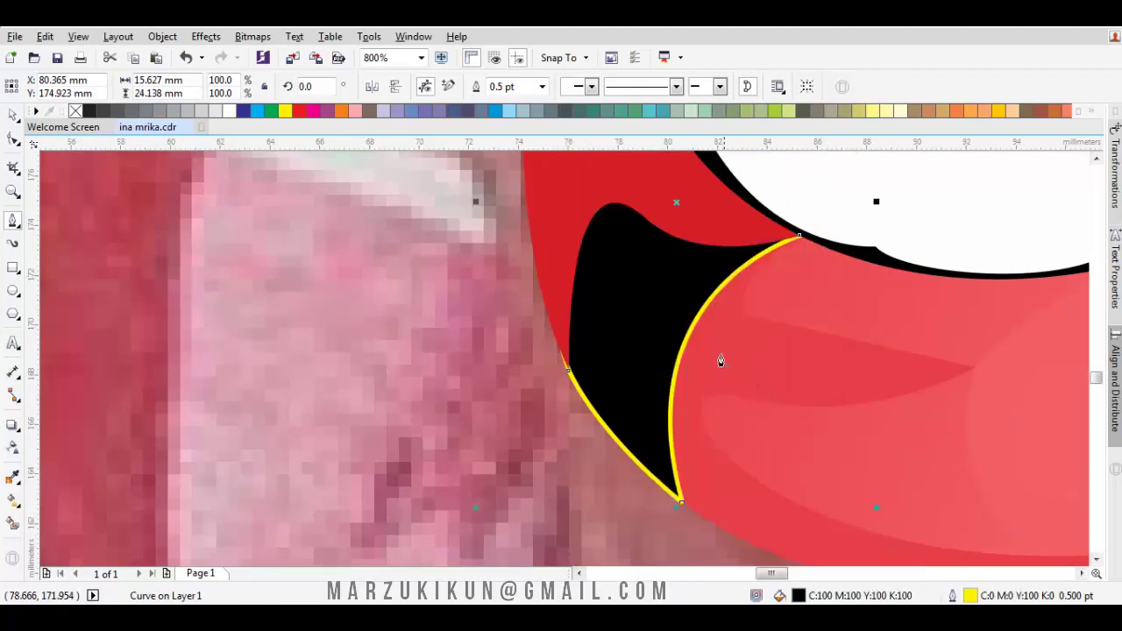
pyautogui.scroll(2, 722, 368)
pyautogui.hotkey('ctrl', 'shift', 'e')
pyautogui.click(673, 284)
pyautogui.click(684, 358)
# Fade the dark red lip-corner shape with a linear transparency from the left lip edge toward the teeth, and remove its outline
pyautogui.press('t')
pyautogui.scroll(-1, 657, 305)
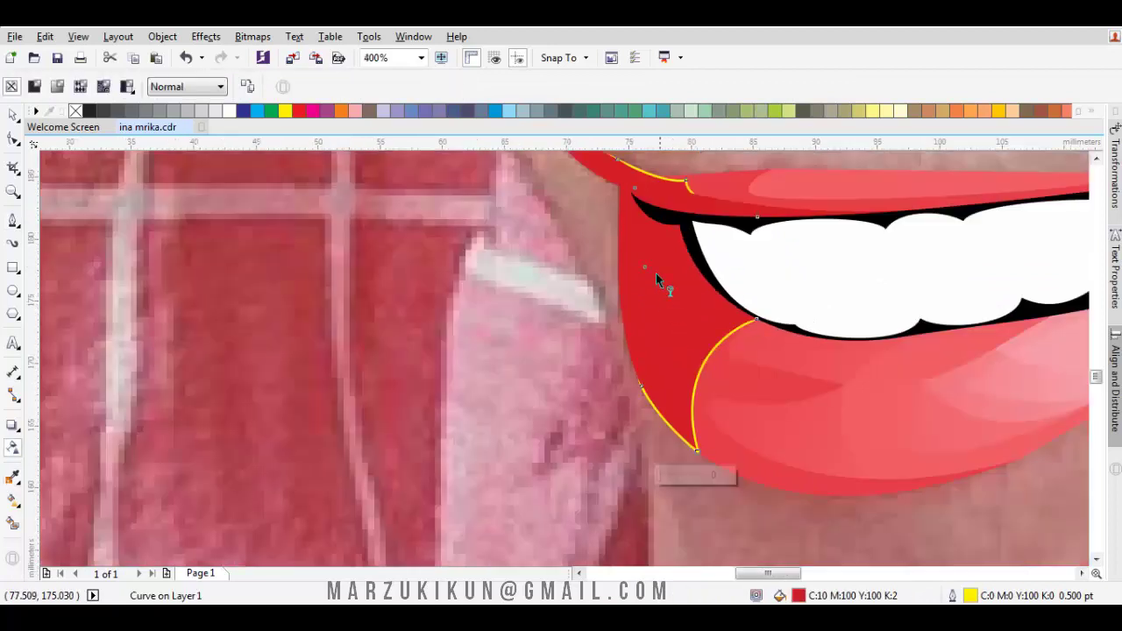
pyautogui.moveTo(633, 224); pyautogui.dragTo(742, 311)
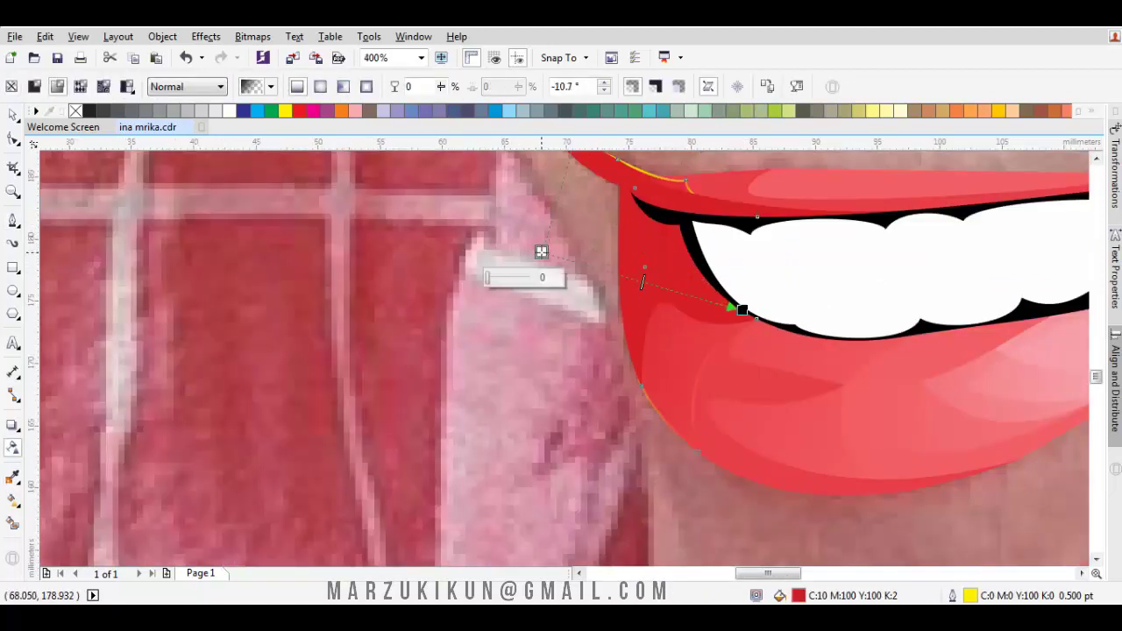
pyautogui.press('space')
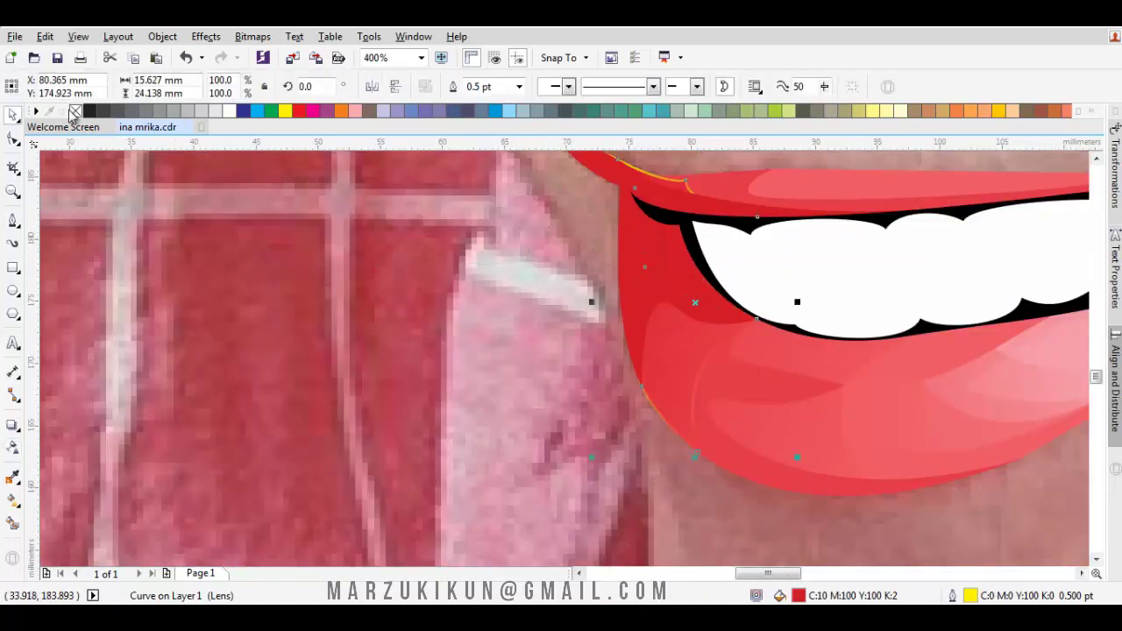
pyautogui.rightClick(76, 111)
pyautogui.press('space')
pyautogui.moveTo(516, 242); pyautogui.dragTo(588, 277)
pyautogui.moveTo(743, 309); pyautogui.dragTo(756, 314)
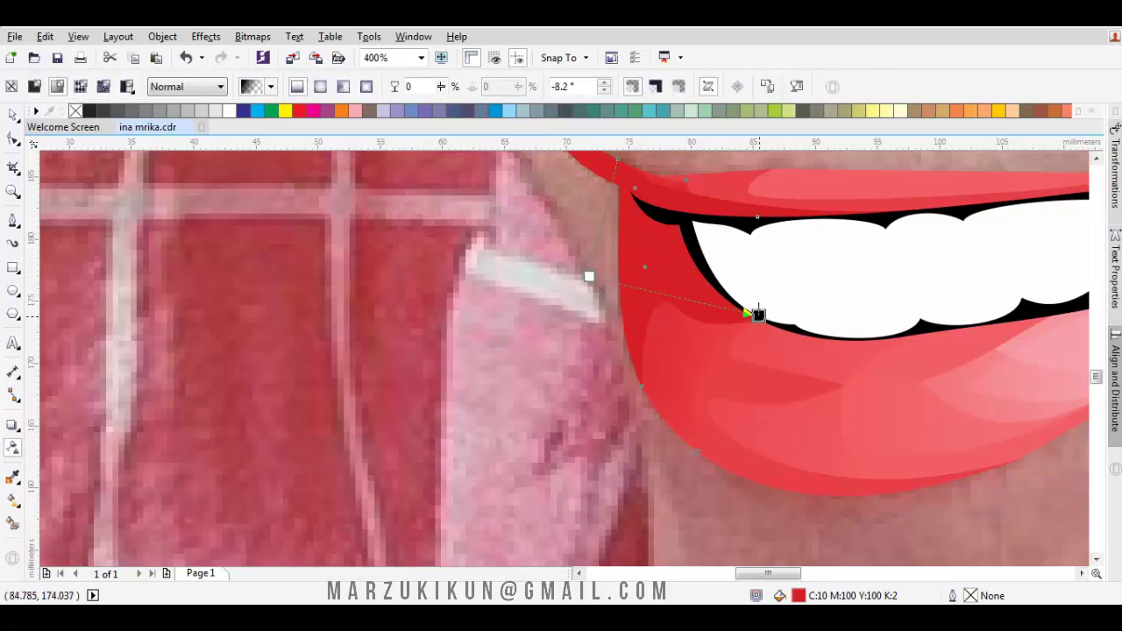
pyautogui.press('space')
# Move the reference photo aside to examine the traced features on the blank page, and undo the move
pyautogui.press('Escape')
pyautogui.scroll(-3, 773, 310)
pyautogui.moveTo(871, 321)
pyautogui.mouseDown()
pyautogui.moveTo(708, 388)
pyautogui.moveTo(849, 350)
pyautogui.mouseUp()
pyautogui.scroll(-1, 708, 390)
pyautogui.click(548, 449)
pyautogui.scroll(2, 631, 344)
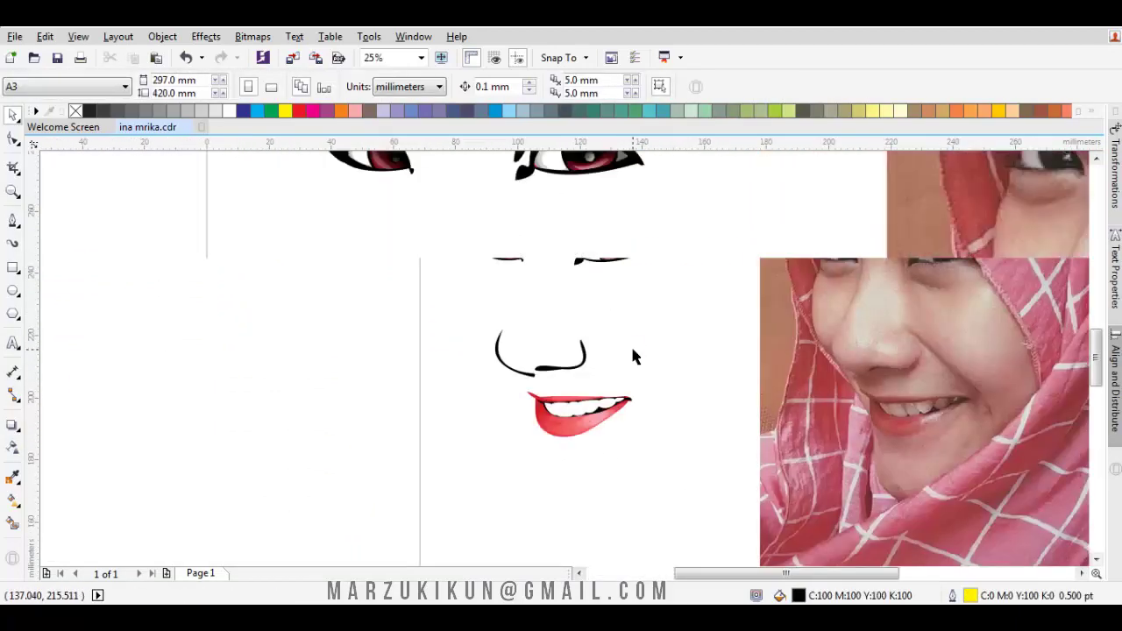
pyautogui.hotkey('ctrl', 'z')
pyautogui.moveTo(579, 415); pyautogui.dragTo(702, 343)
pyautogui.press('Escape')
# Start a Pen outline of the face at the forehead's top edge, following the hijab's right inner edge down to the lower cheek
pyautogui.scroll(1, 650, 377)
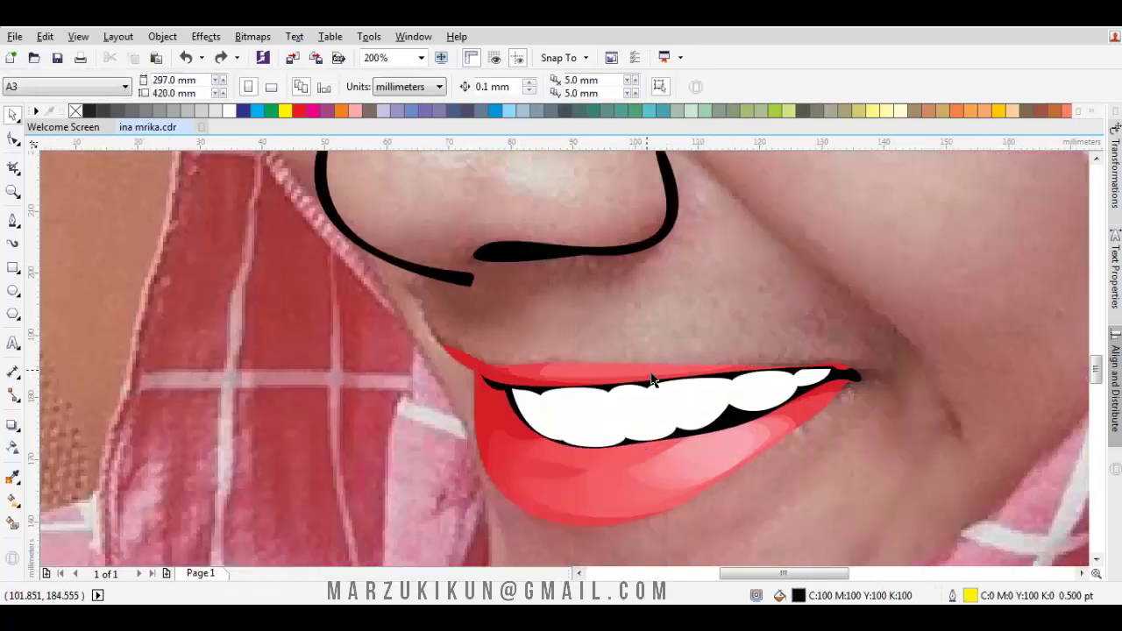
pyautogui.scroll(-1, 733, 382)
pyautogui.scroll(-1, 736, 382)
pyautogui.moveTo(757, 377); pyautogui.dragTo(708, 428)
pyautogui.moveTo(712, 331); pyautogui.dragTo(704, 367)
pyautogui.press('F5')
pyautogui.moveTo(612, 207); pyautogui.dragTo(636, 266)
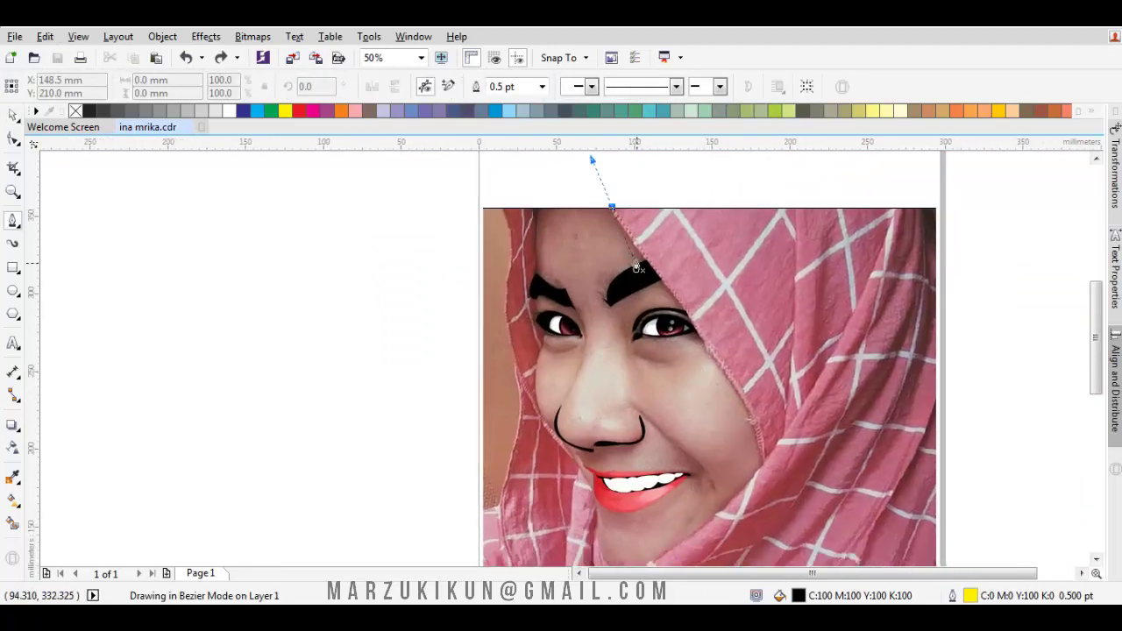
pyautogui.scroll(1, 725, 353)
pyautogui.moveTo(726, 352); pyautogui.dragTo(668, 279)
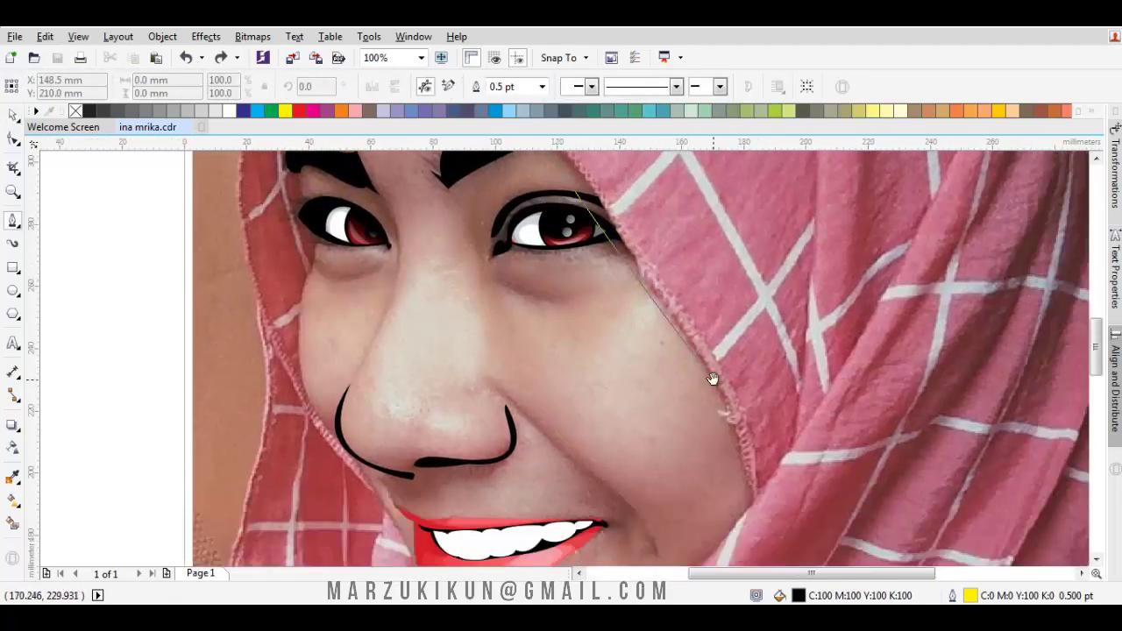
pyautogui.moveTo(712, 377)
pyautogui.mouseDown()
pyautogui.moveTo(701, 358)
pyautogui.moveTo(740, 406)
pyautogui.mouseUp()
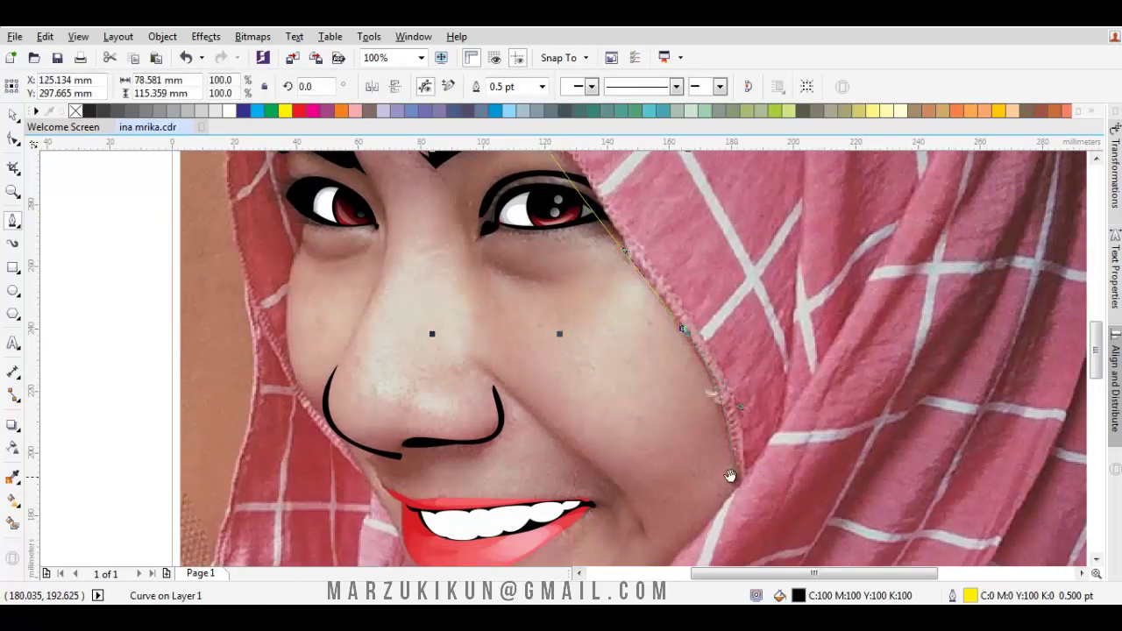
pyautogui.moveTo(734, 478)
pyautogui.mouseDown()
pyautogui.moveTo(750, 372)
pyautogui.moveTo(633, 464)
pyautogui.mouseUp()
pyautogui.click(754, 381)
# Continue the face outline along the hijab fold to beneath the chin and up the chin's left side
pyautogui.scroll(-2, 750, 383)
pyautogui.scroll(1, 715, 408)
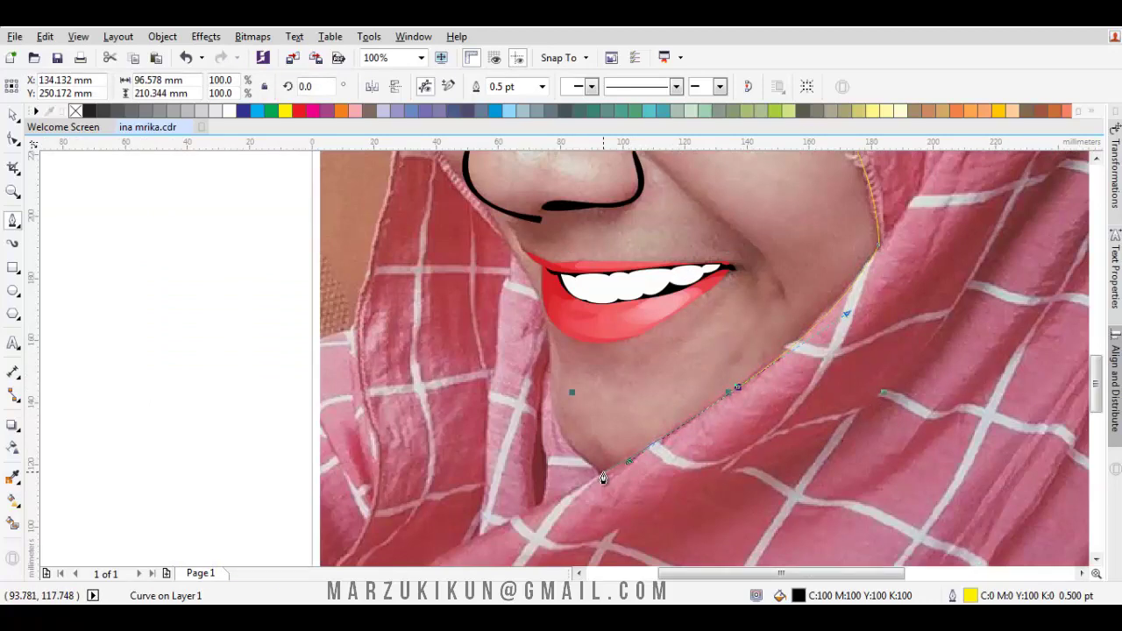
pyautogui.click(601, 475)
pyautogui.moveTo(550, 412); pyautogui.dragTo(543, 384)
pyautogui.moveTo(551, 342); pyautogui.dragTo(551, 341)
# Continue the face outline from the chin past the left lip edge and up the hijab trim beside the nose
pyautogui.scroll(1, 551, 342)
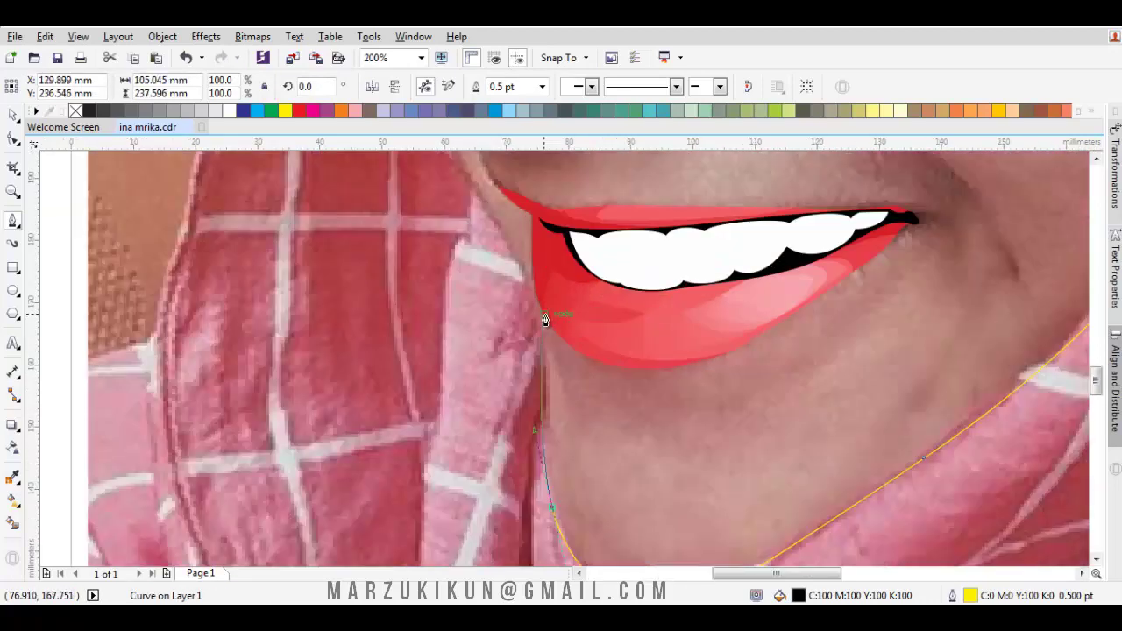
pyautogui.moveTo(542, 259); pyautogui.dragTo(532, 242)
pyautogui.scroll(-1, 531, 242)
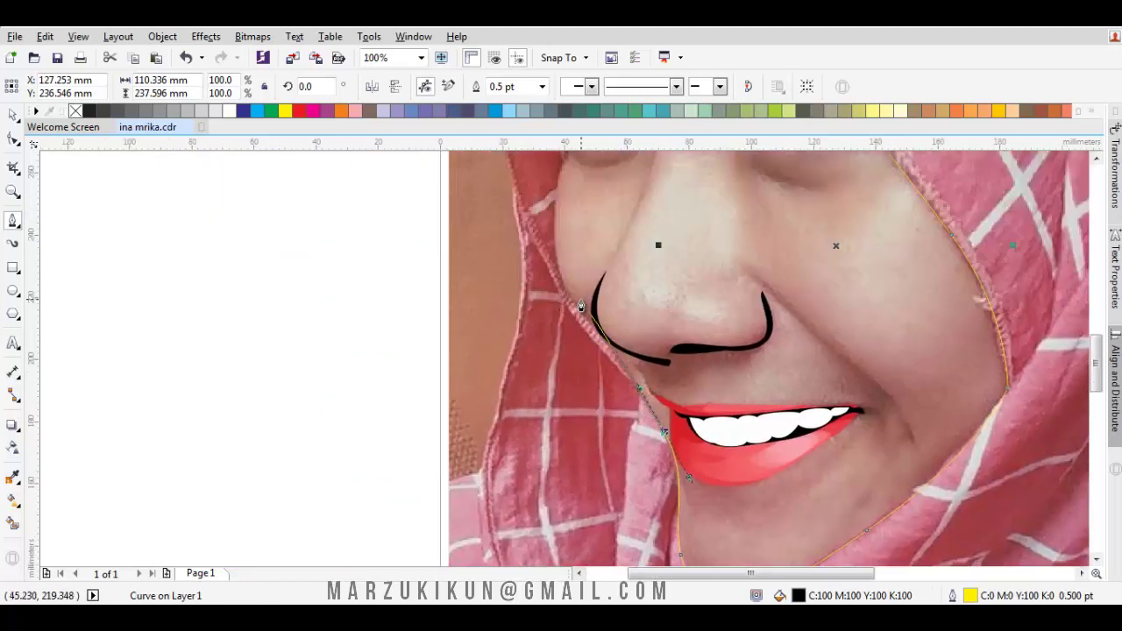
pyautogui.scroll(1, 580, 306)
pyautogui.moveTo(587, 343); pyautogui.dragTo(547, 281)
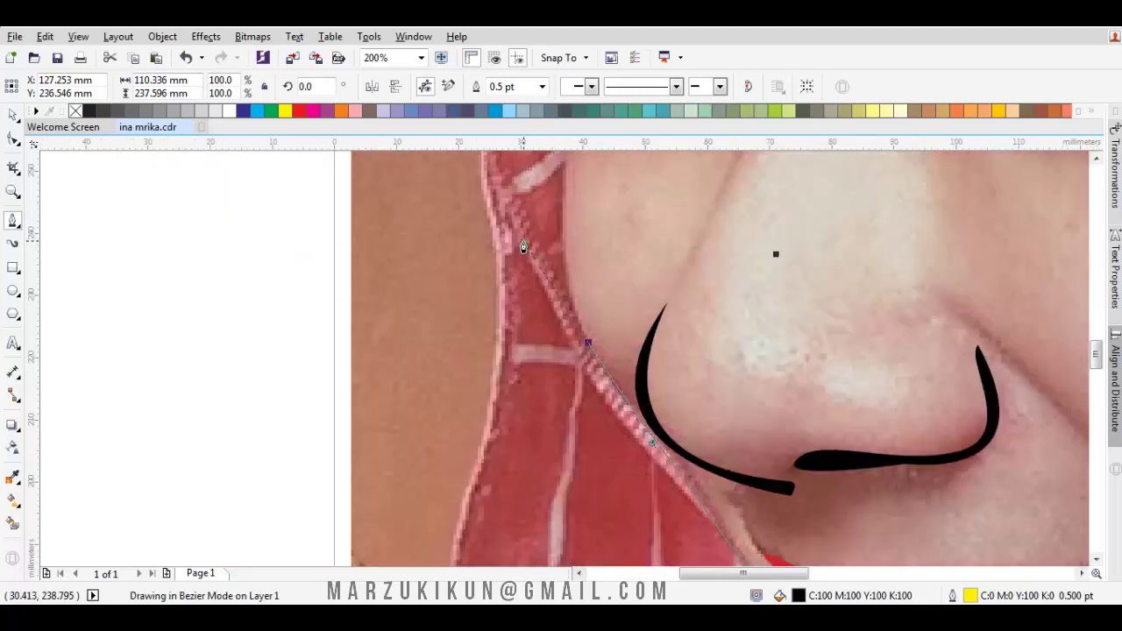
pyautogui.moveTo(508, 228); pyautogui.dragTo(593, 349)
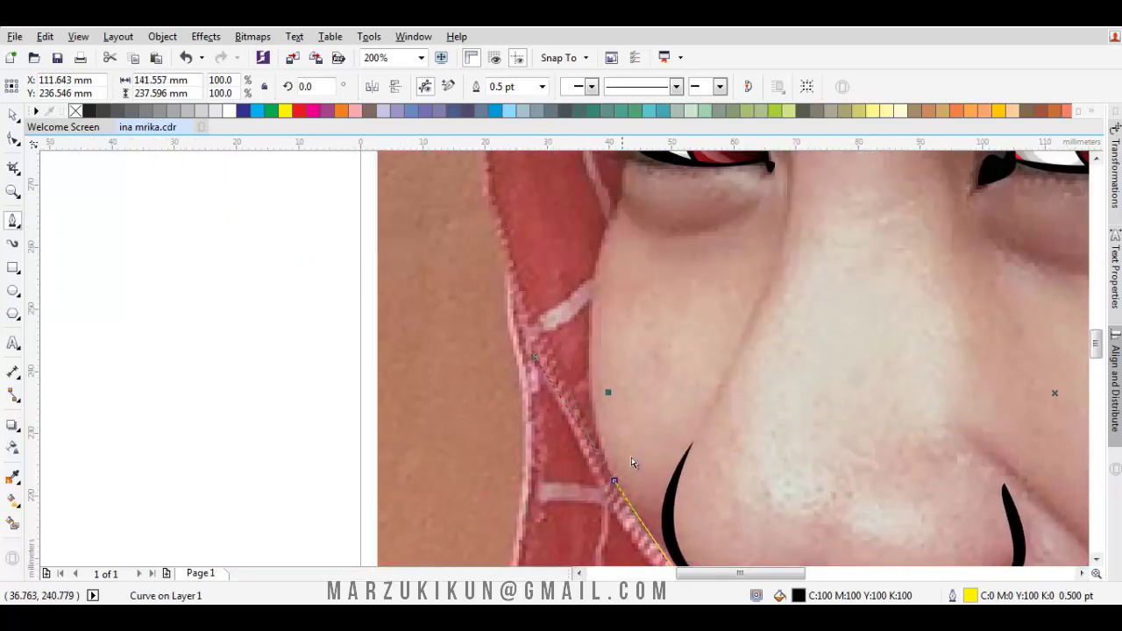
# Undo the stray node on the hijab trim and curve the face outline up the left cheek to the left eye's lower edge
pyautogui.hotkey('ctrl', 'z')
pyautogui.click(611, 476)
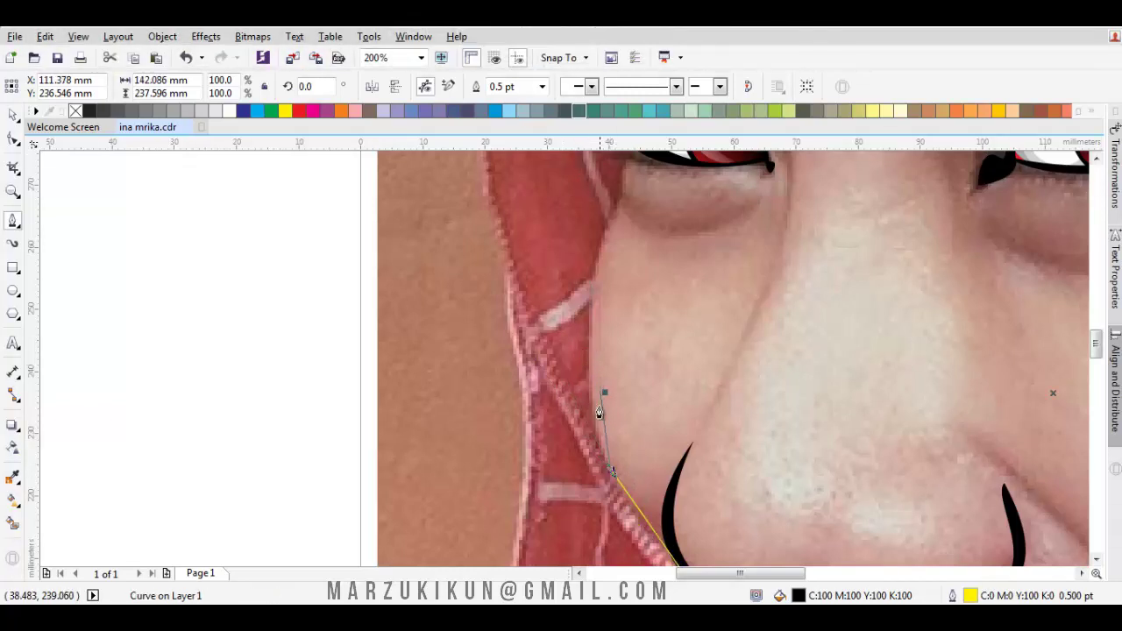
pyautogui.scroll(-2, 603, 465)
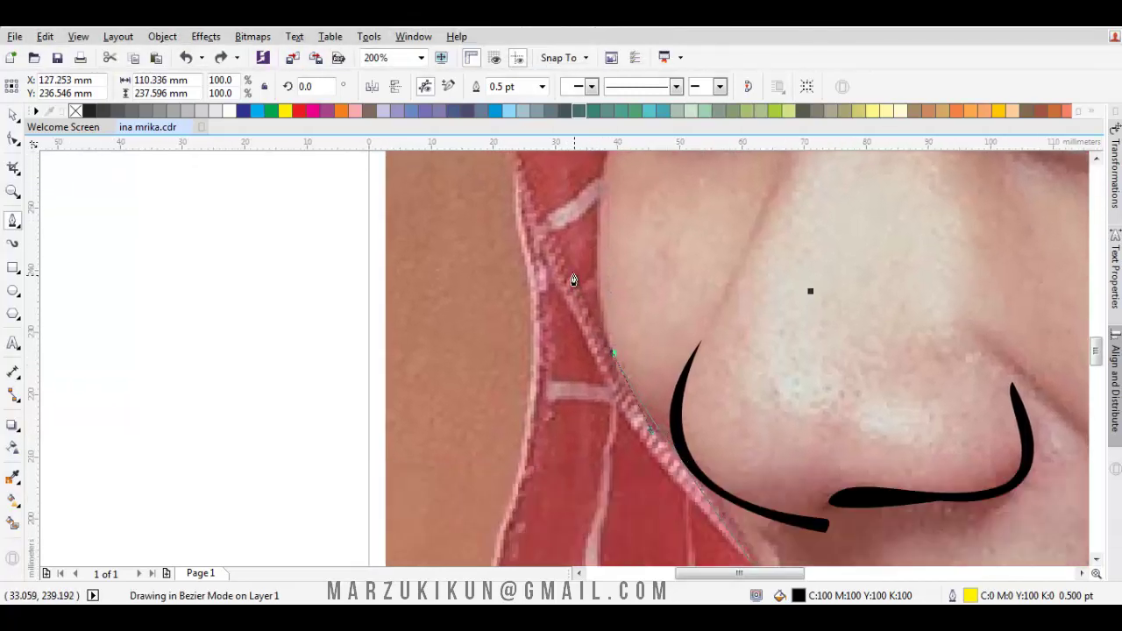
pyautogui.moveTo(555, 258); pyautogui.dragTo(559, 247)
pyautogui.moveTo(636, 178); pyautogui.dragTo(624, 317)
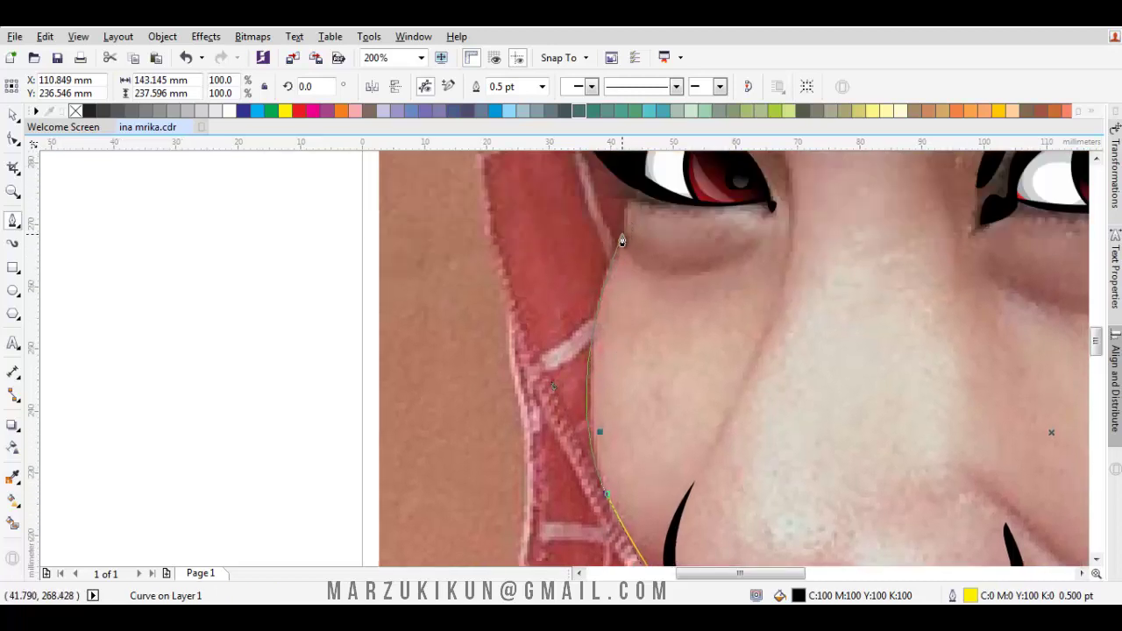
pyautogui.click(622, 234)
pyautogui.moveTo(625, 217); pyautogui.dragTo(602, 301)
pyautogui.moveTo(622, 260); pyautogui.dragTo(657, 251)
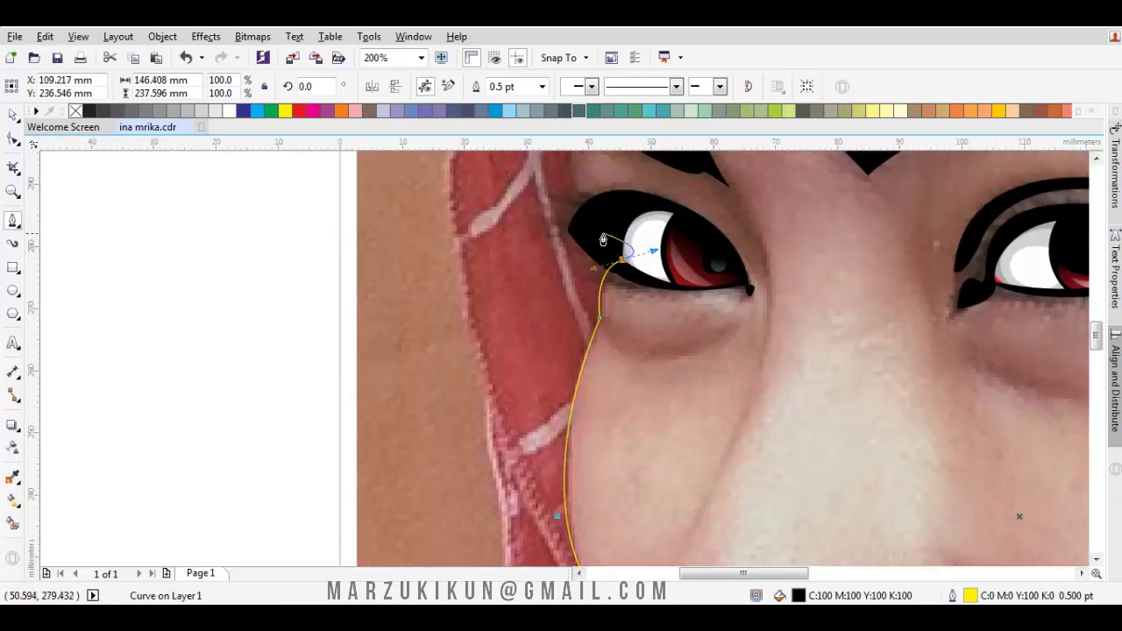
# Undo and replace the node inside the left eye, continuing the face outline across the eye's outer corner into the left eyebrow
pyautogui.scroll(2, 614, 263)
pyautogui.hotkey('ctrl', 'z')
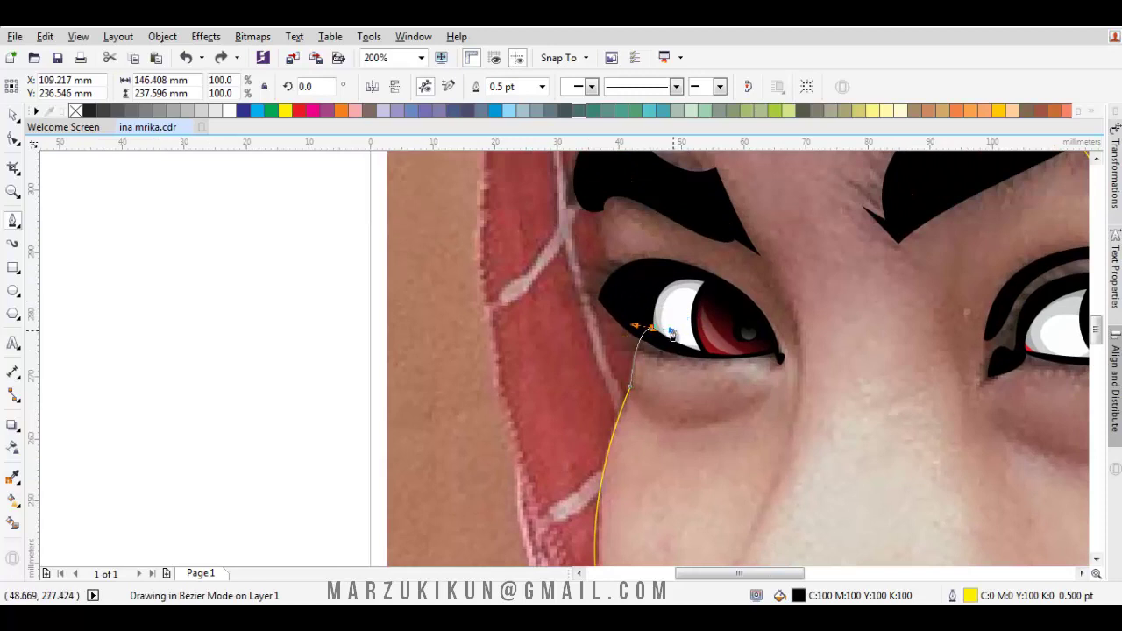
pyautogui.moveTo(672, 334); pyautogui.dragTo(672, 327)
pyautogui.click(606, 281)
pyautogui.scroll(3, 589, 300)
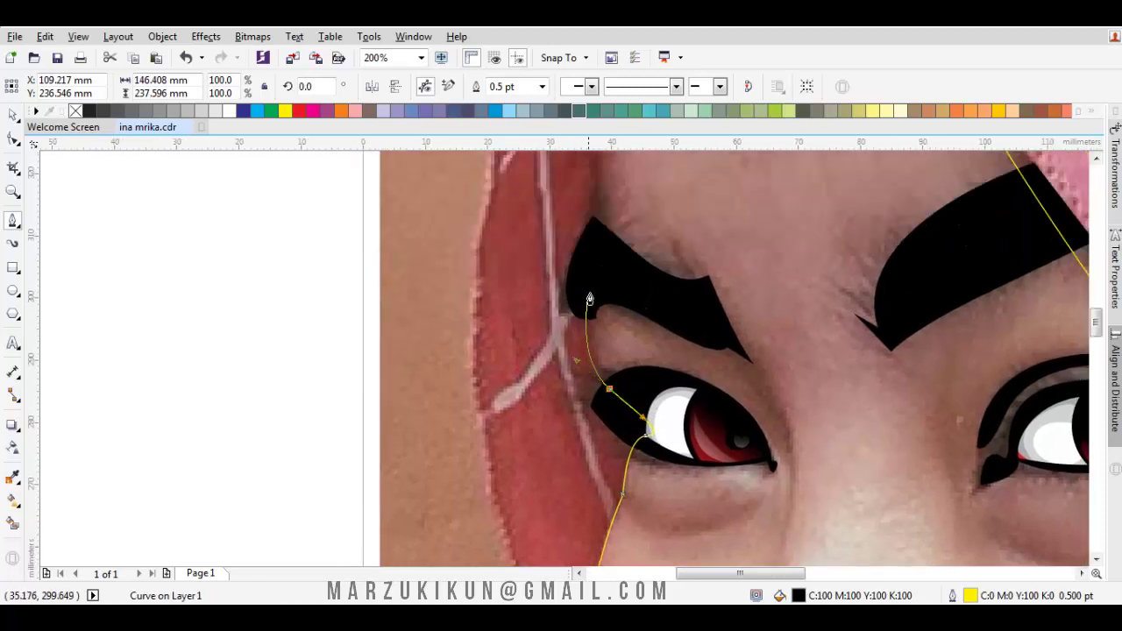
pyautogui.click(591, 286)
# Trace the face outline up the forehead's left side to the photo's top edge and close it at the starting node
pyautogui.scroll(2, 583, 230)
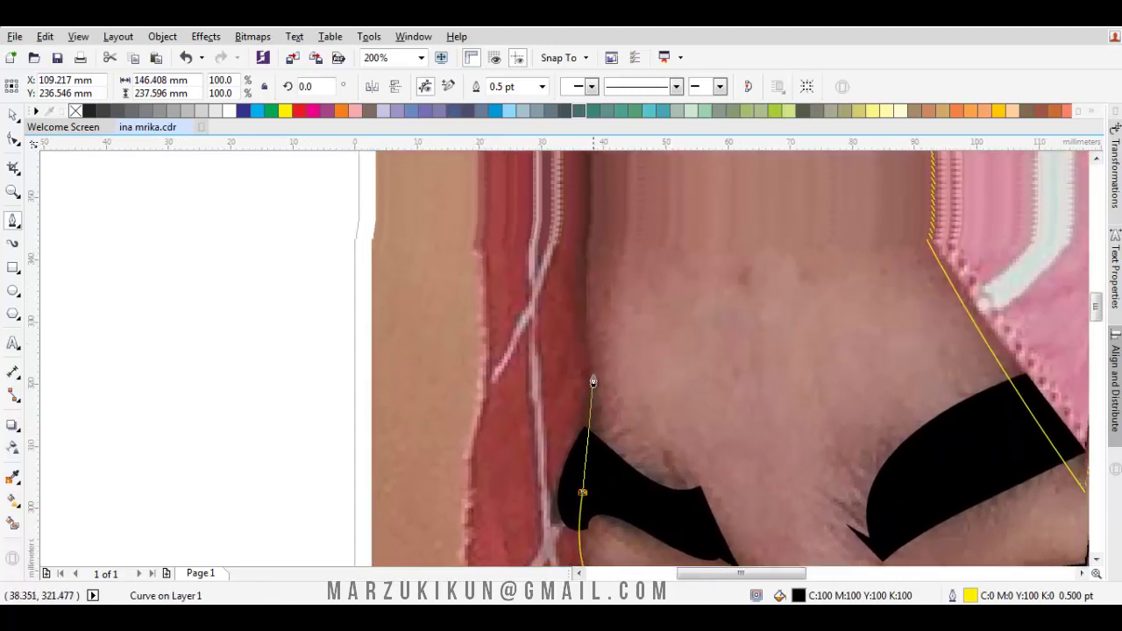
pyautogui.scroll(-1, 593, 378)
pyautogui.scroll(1, 588, 300)
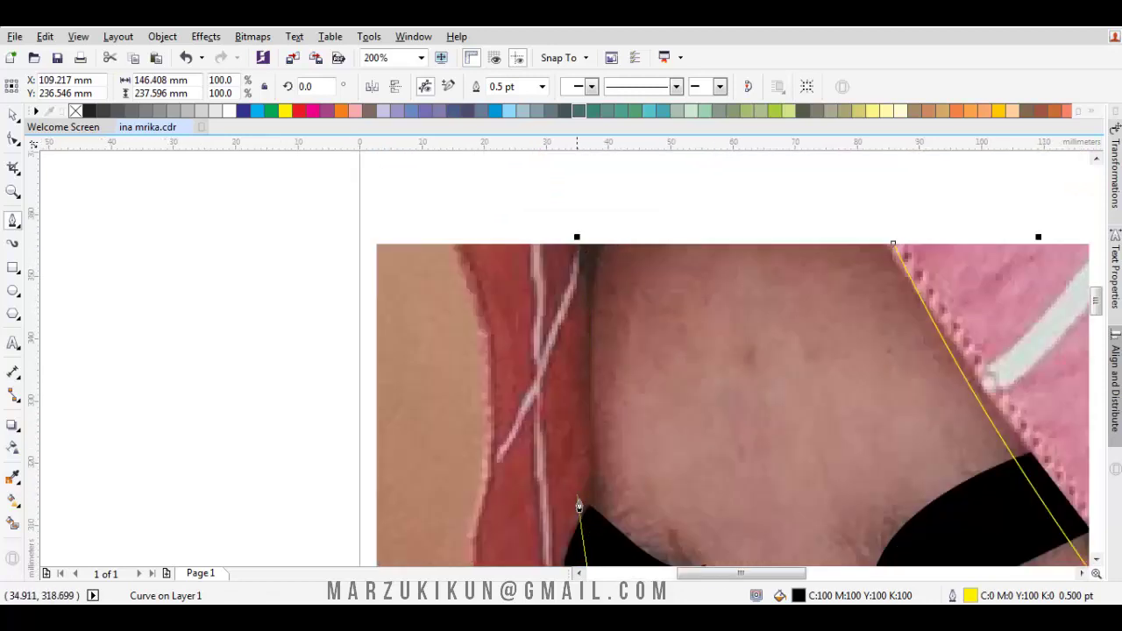
pyautogui.click(587, 507)
pyautogui.click(591, 281)
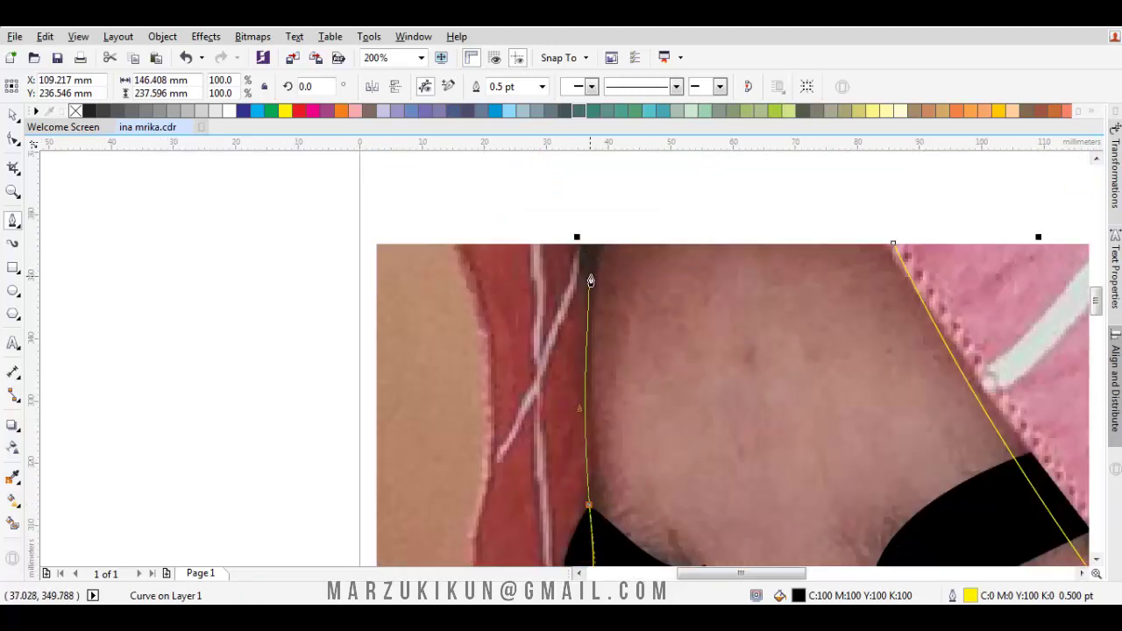
pyautogui.click(595, 247)
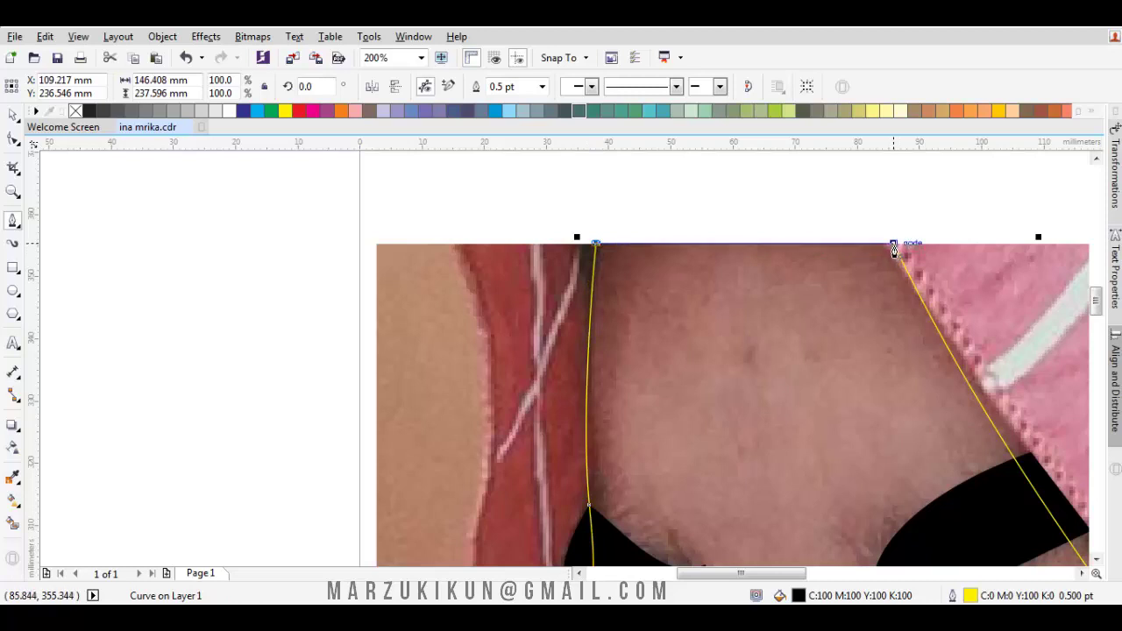
pyautogui.click(893, 245)
# Remove the black fill from the closed face shape to uncover the traced features and the photo
pyautogui.scroll(-1, 853, 351)
pyautogui.moveTo(895, 447); pyautogui.dragTo(696, 315)
pyautogui.moveTo(774, 400); pyautogui.dragTo(669, 283)
pyautogui.moveTo(741, 340); pyautogui.dragTo(742, 418)
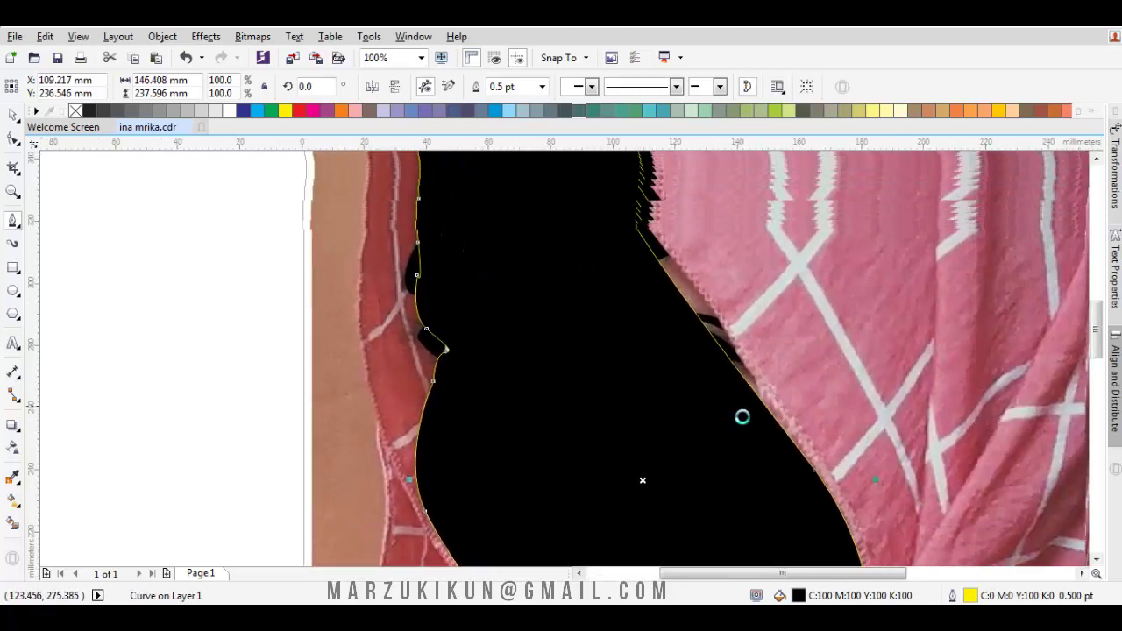
pyautogui.press('space')
pyautogui.click(749, 429)
pyautogui.doubleClick(748, 429)
pyautogui.click(815, 471)
pyautogui.scroll(-1, 813, 470)
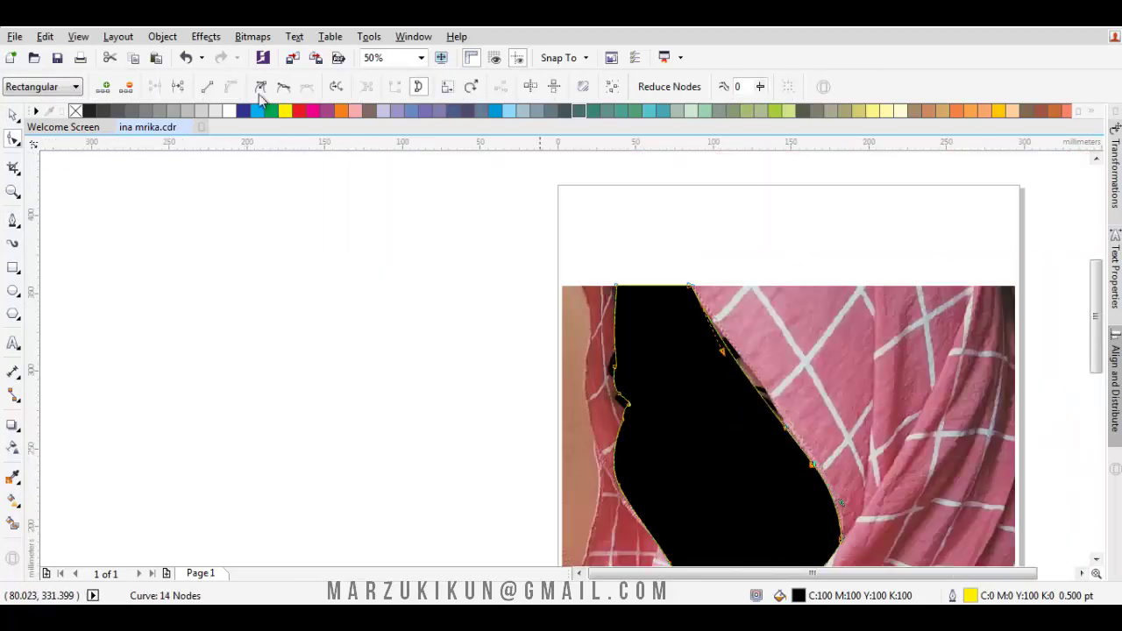
pyautogui.press('space')
pyautogui.click(75, 112)
pyautogui.scroll(1, 676, 313)
# Select all nodes of the closed face outline for node editing
pyautogui.press('F10')
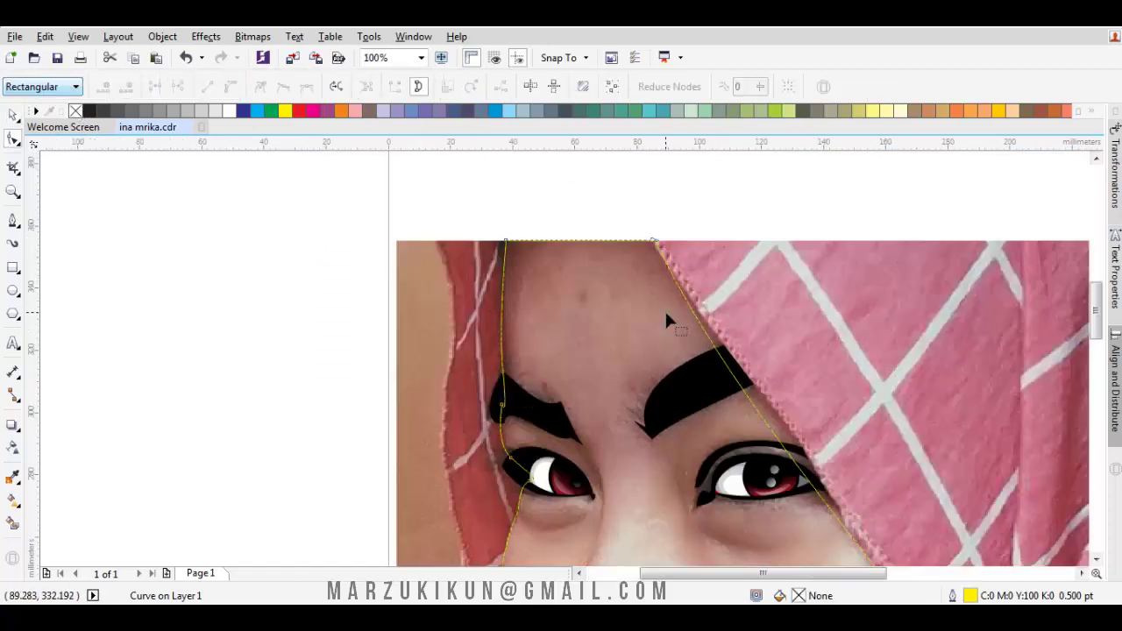
pyautogui.scroll(-1, 657, 315)
pyautogui.moveTo(483, 245); pyautogui.dragTo(815, 561)
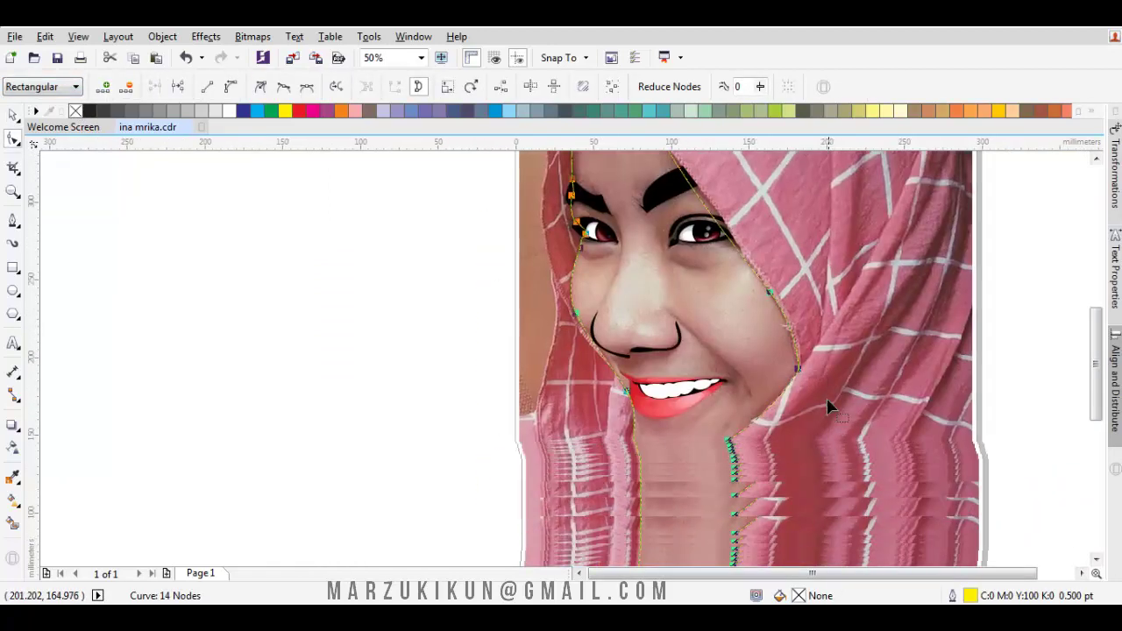
pyautogui.scroll(-1, 825, 397)
pyautogui.rightClick(701, 225)
pyautogui.click(719, 206)
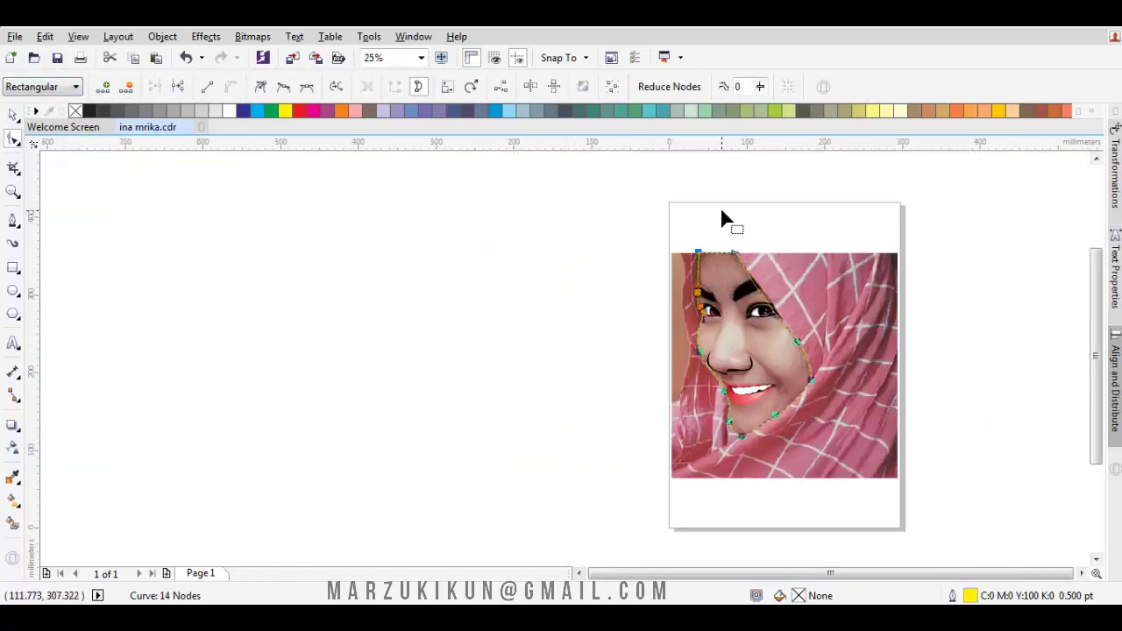
pyautogui.rightClick(721, 213)
pyautogui.click(773, 304)
# Reshape the face outline's right forehead segment so it follows the hijab's inner edge from the top node to the cheek
pyautogui.scroll(1, 771, 302)
pyautogui.click(649, 242)
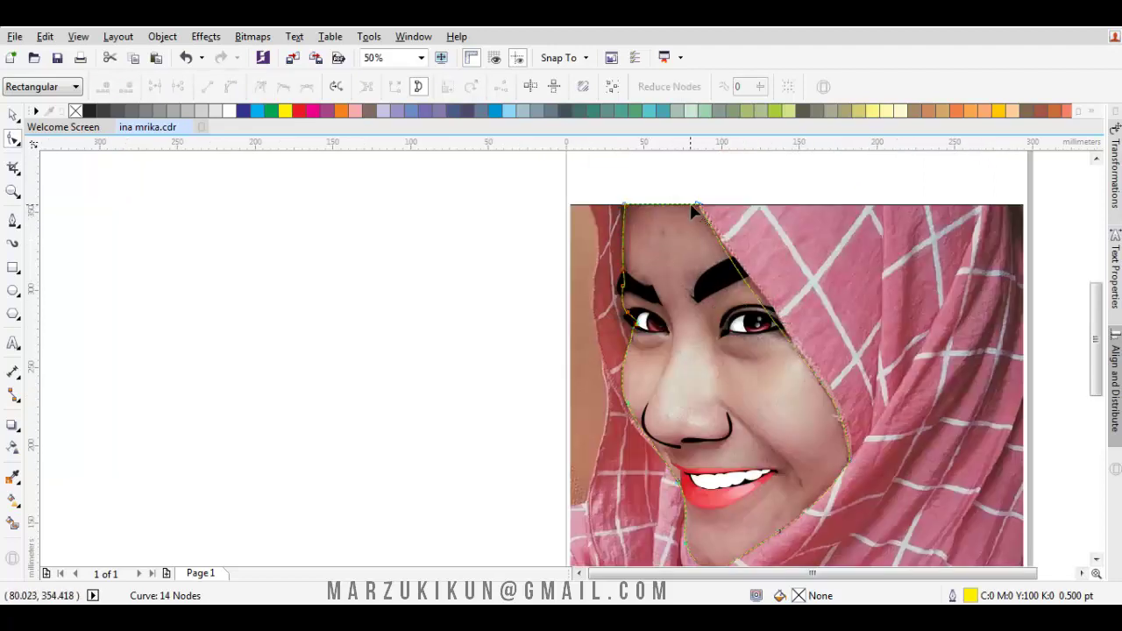
pyautogui.click(698, 204)
pyautogui.scroll(2, 700, 208)
pyautogui.scroll(-1, 651, 311)
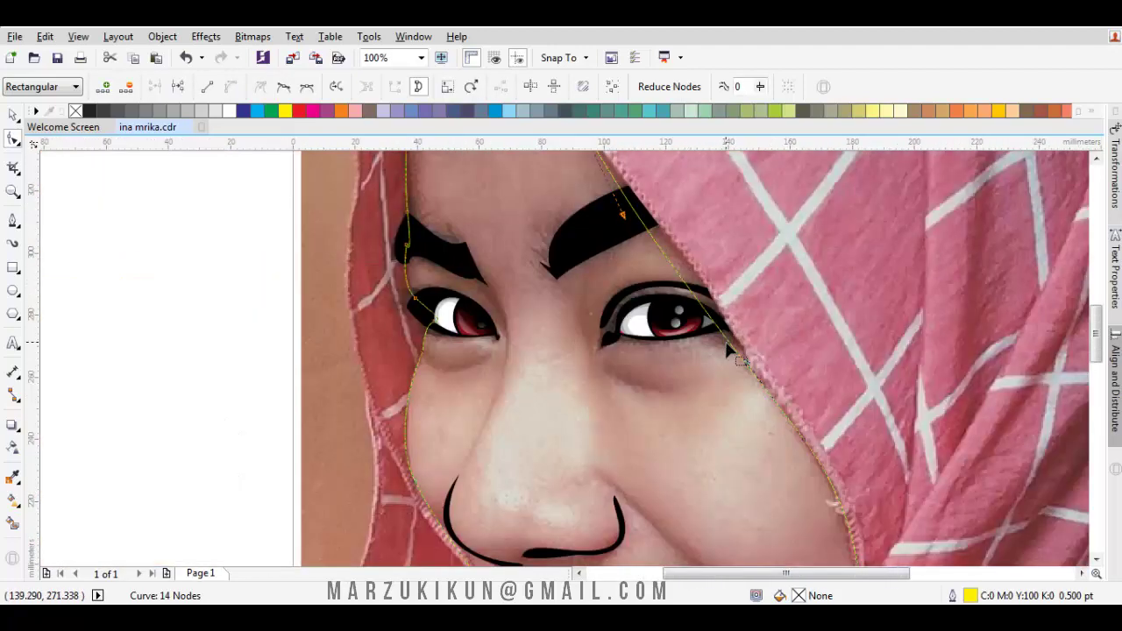
pyautogui.moveTo(633, 281); pyautogui.dragTo(580, 207)
pyautogui.moveTo(753, 423); pyautogui.dragTo(677, 351)
pyautogui.moveTo(610, 262); pyautogui.dragTo(611, 261)
pyautogui.press('space')
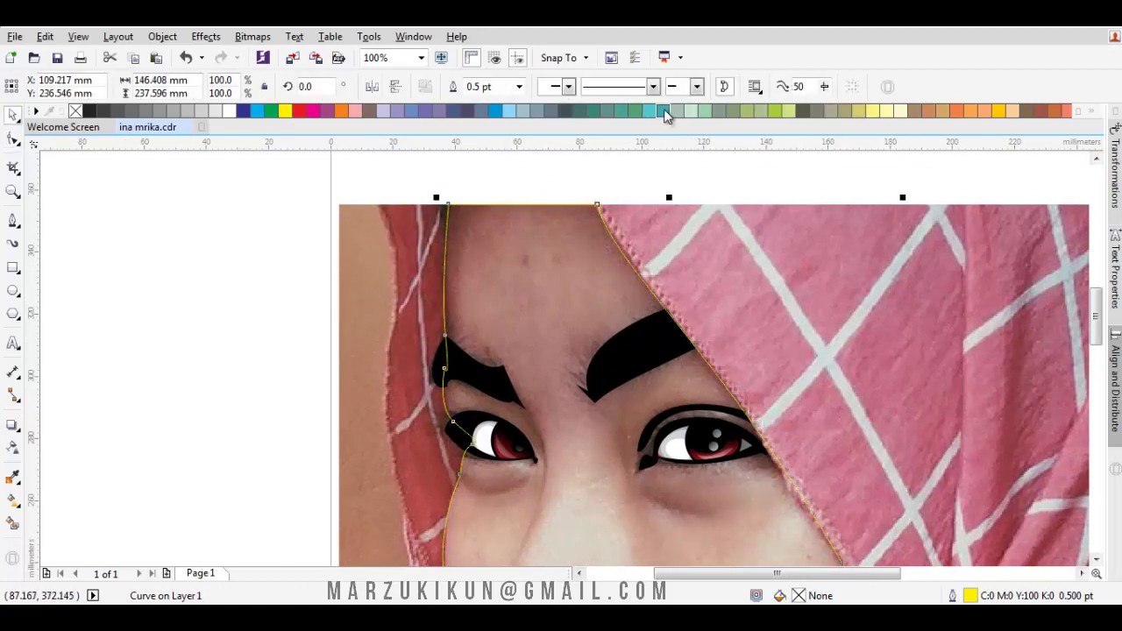
# Fill the face shape with turquoise (C60 M0 Y20 K0) and order it directly in front of the reference photo
pyautogui.click(646, 111)
pyautogui.rightClick(570, 251)
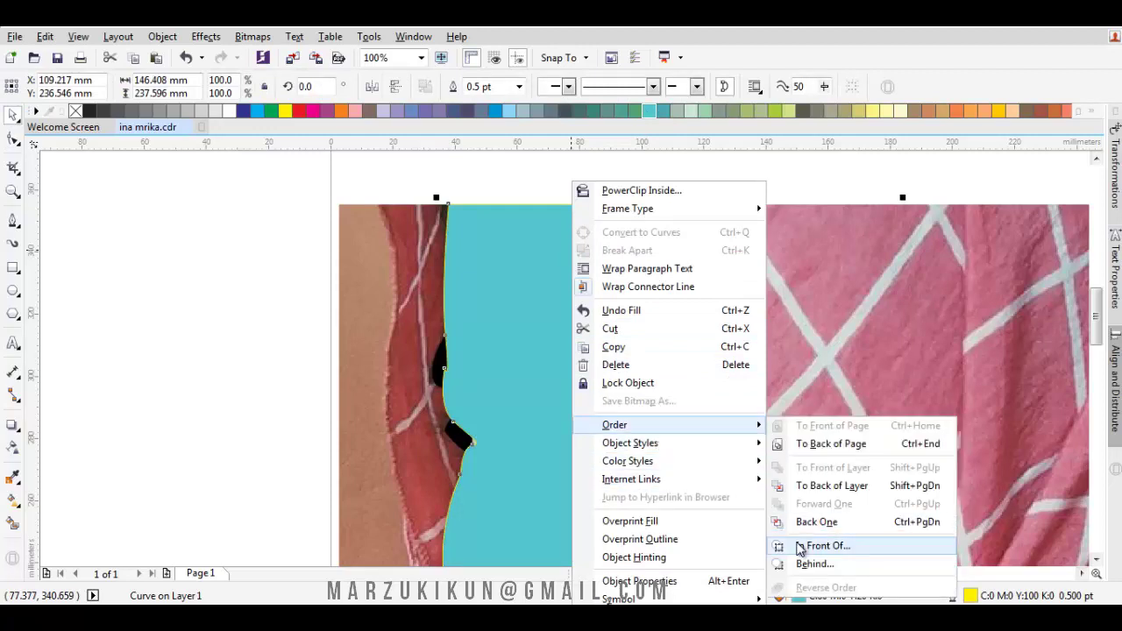
pyautogui.click(798, 544)
pyautogui.click(762, 353)
pyautogui.moveTo(635, 270); pyautogui.dragTo(656, 263)
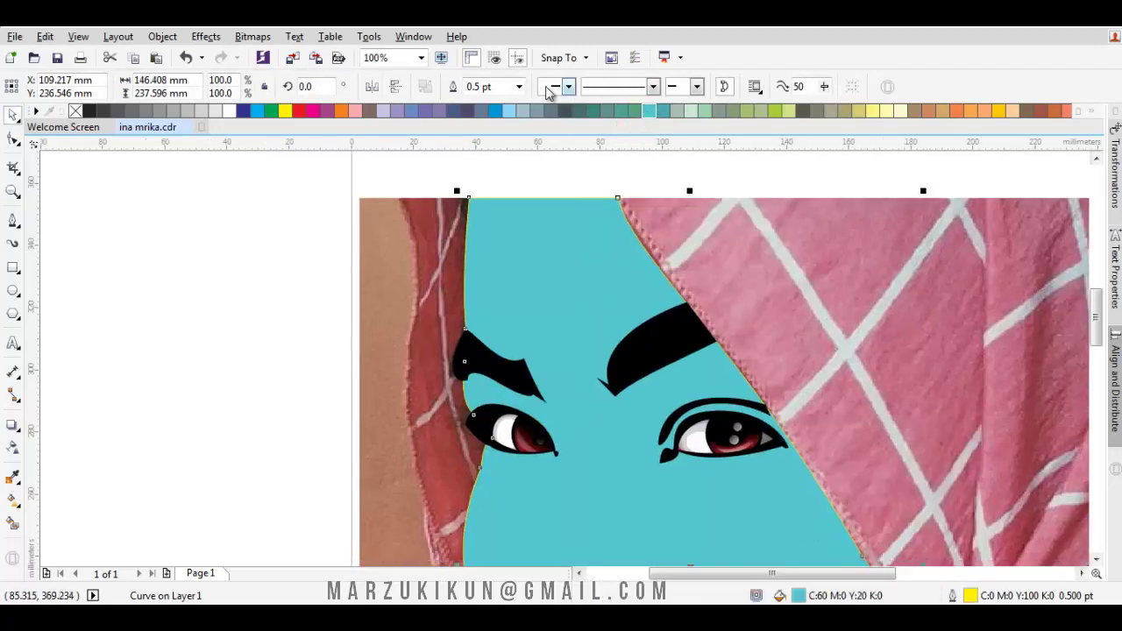
# Set the face shape's yellow outline to 4.0 pt and convert that outline to a separate object
pyautogui.click(519, 87)
pyautogui.click(488, 202)
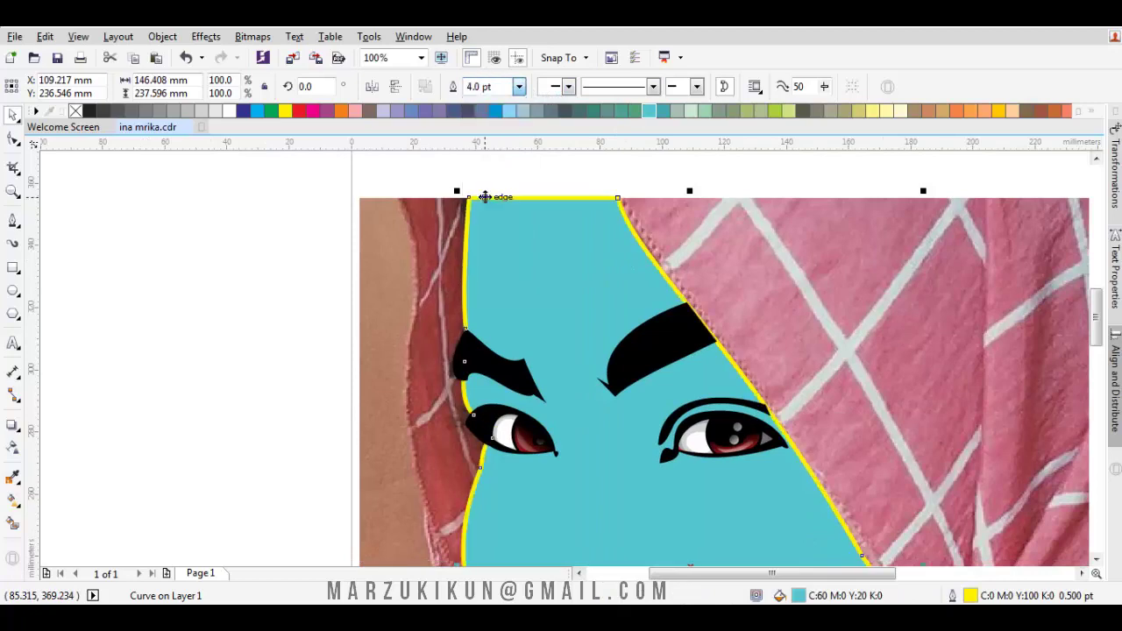
pyautogui.scroll(-1, 604, 286)
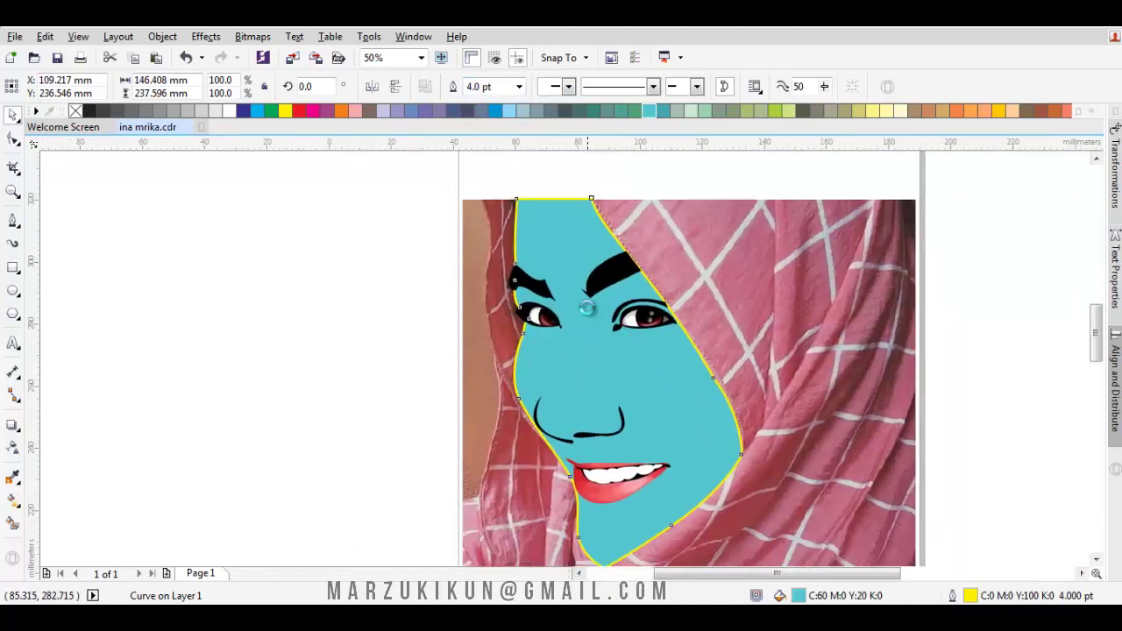
pyautogui.scroll(1, 611, 300)
pyautogui.scroll(1, 598, 284)
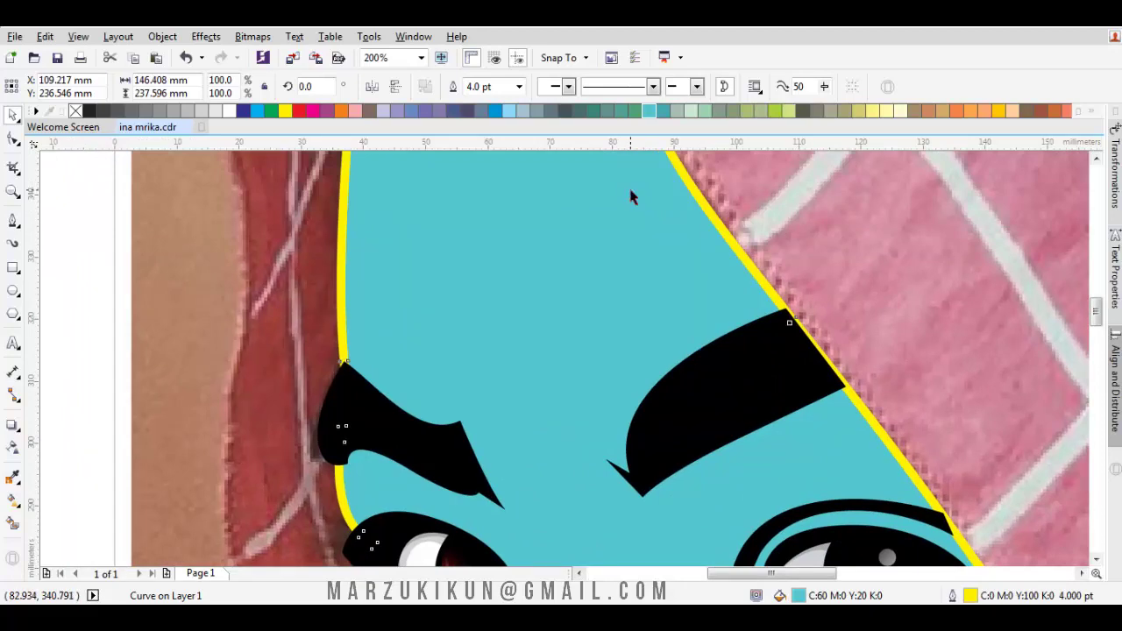
pyautogui.hotkey('ctrl', 'shift', 'q')
pyautogui.scroll(-1, 635, 233)
pyautogui.moveTo(653, 243); pyautogui.dragTo(664, 281)
# Remove the turquoise fill from the face shape and give it a yellow hairline outline
pyautogui.click(662, 286)
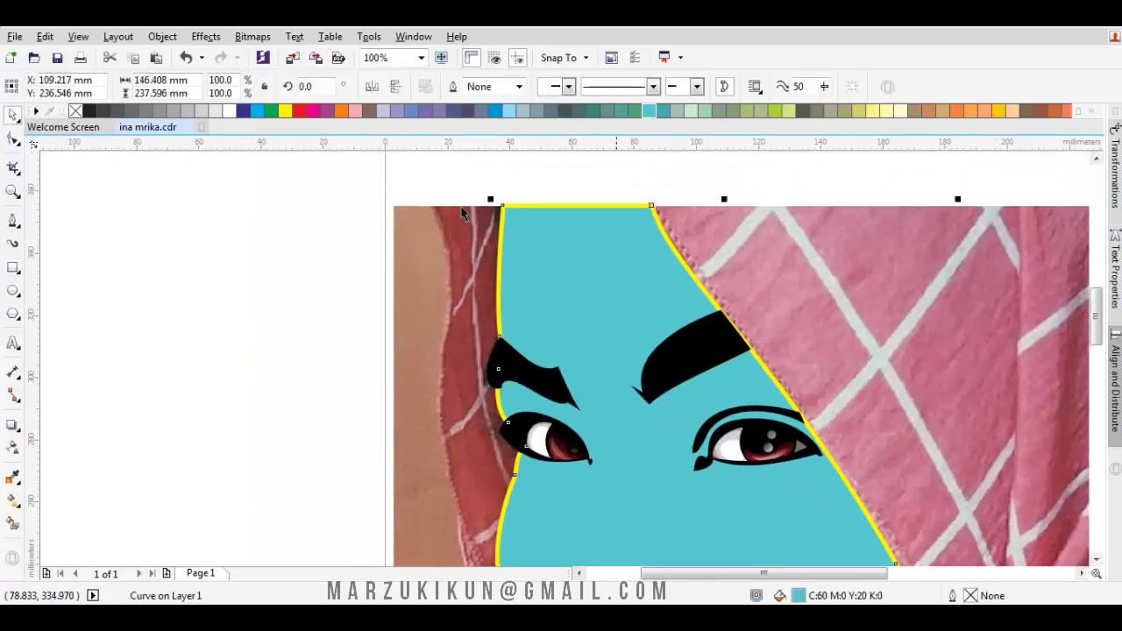
pyautogui.click(75, 112)
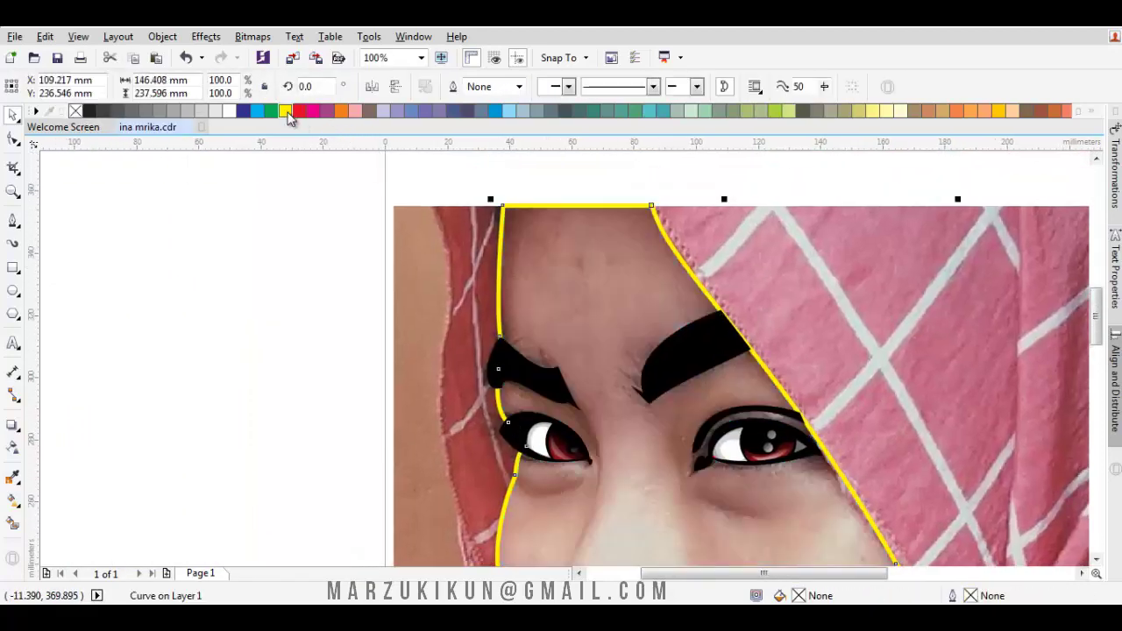
pyautogui.rightClick(288, 114)
# Try bringing the thick yellow face contour to the front of the layer, and undo the reordering
pyautogui.scroll(1, 775, 350)
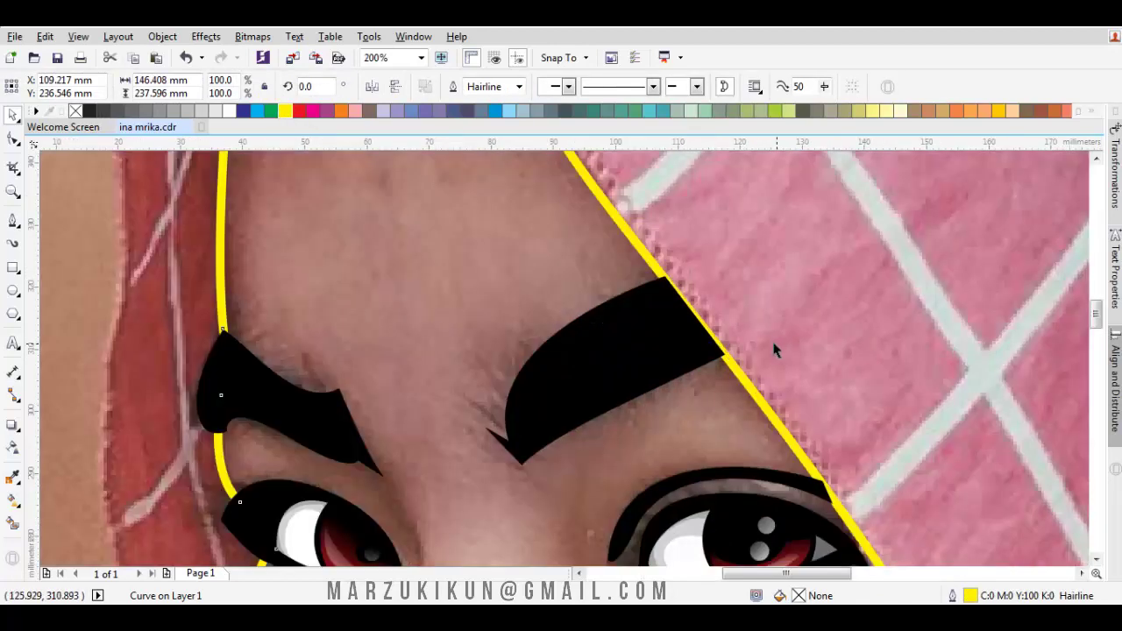
pyautogui.press('Delete')
pyautogui.doubleClick(737, 369)
pyautogui.press('space')
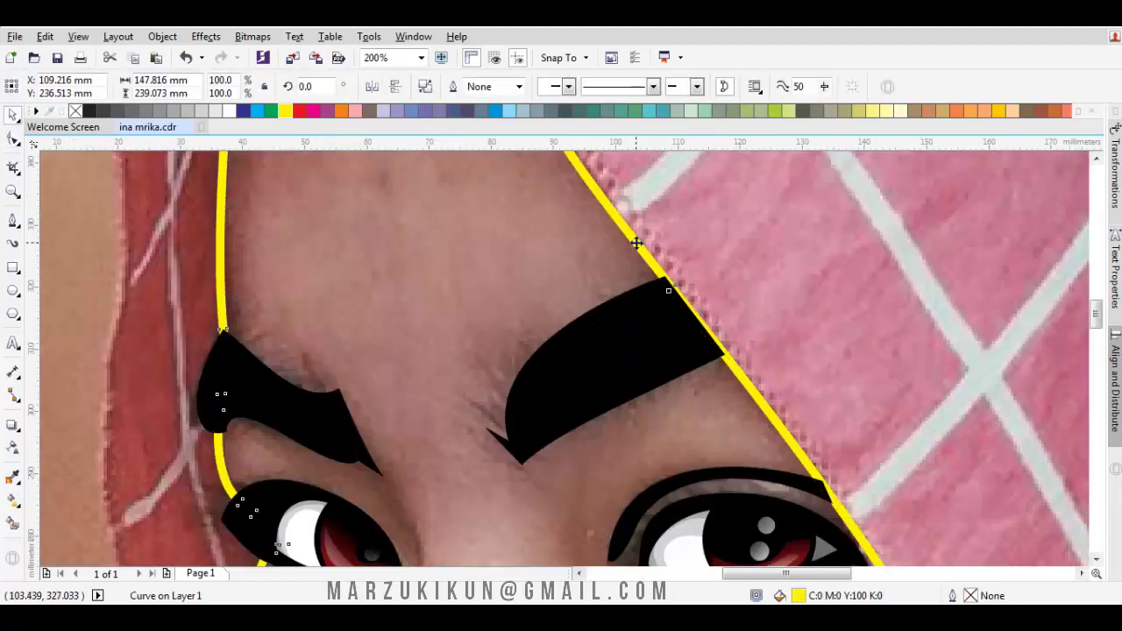
pyautogui.rightClick(637, 244)
pyautogui.moveTo(684, 426)
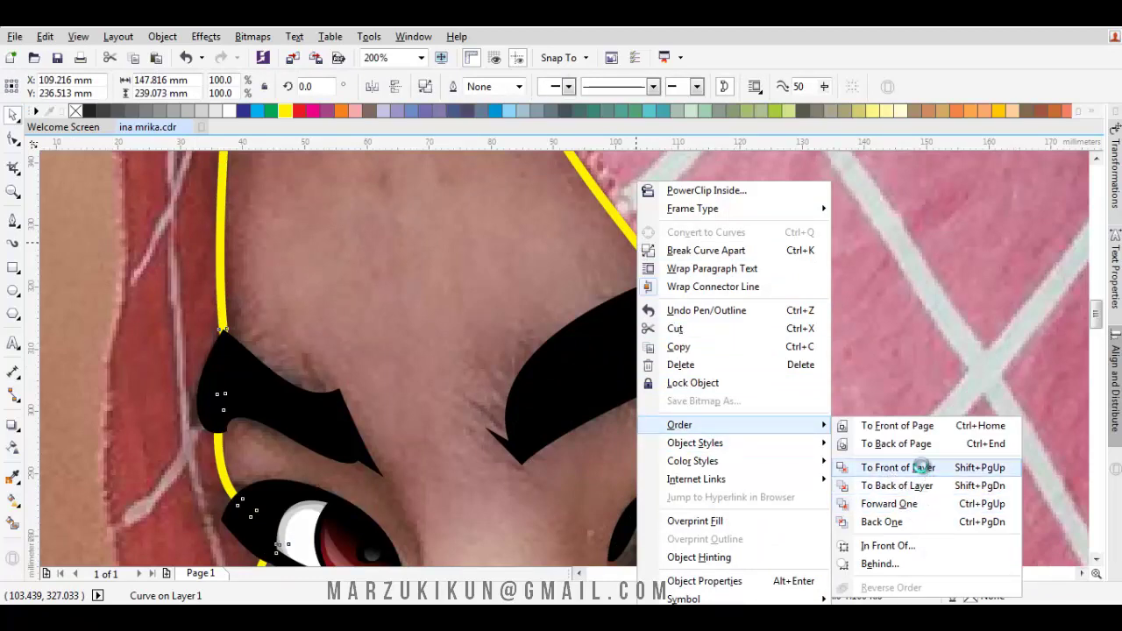
pyautogui.click(923, 467)
pyautogui.scroll(-2, 769, 356)
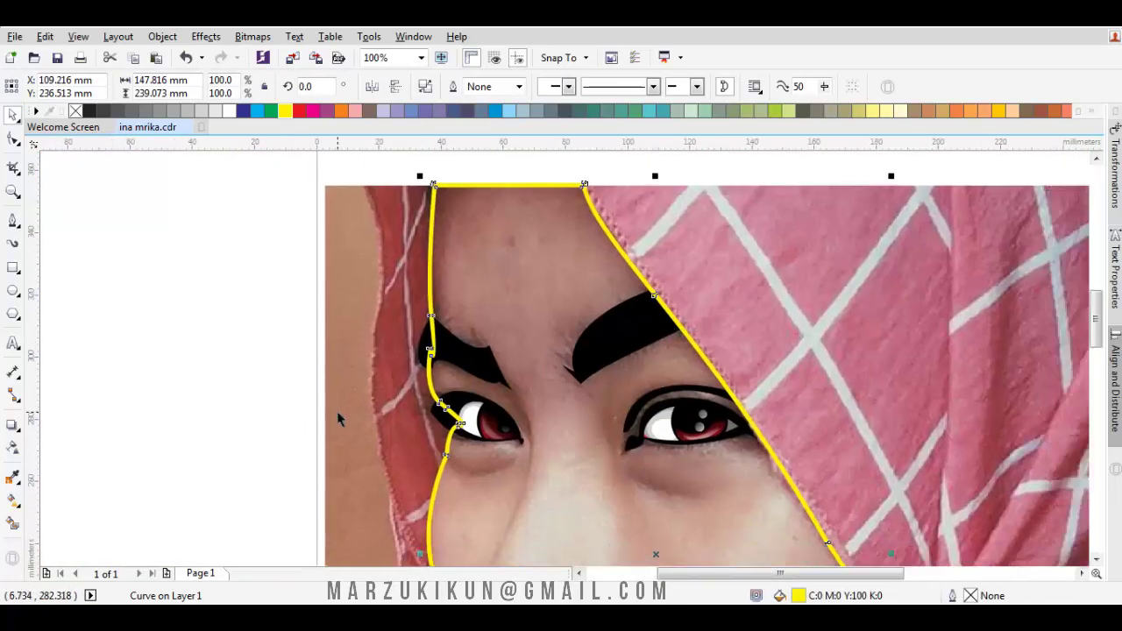
pyautogui.scroll(2, 439, 392)
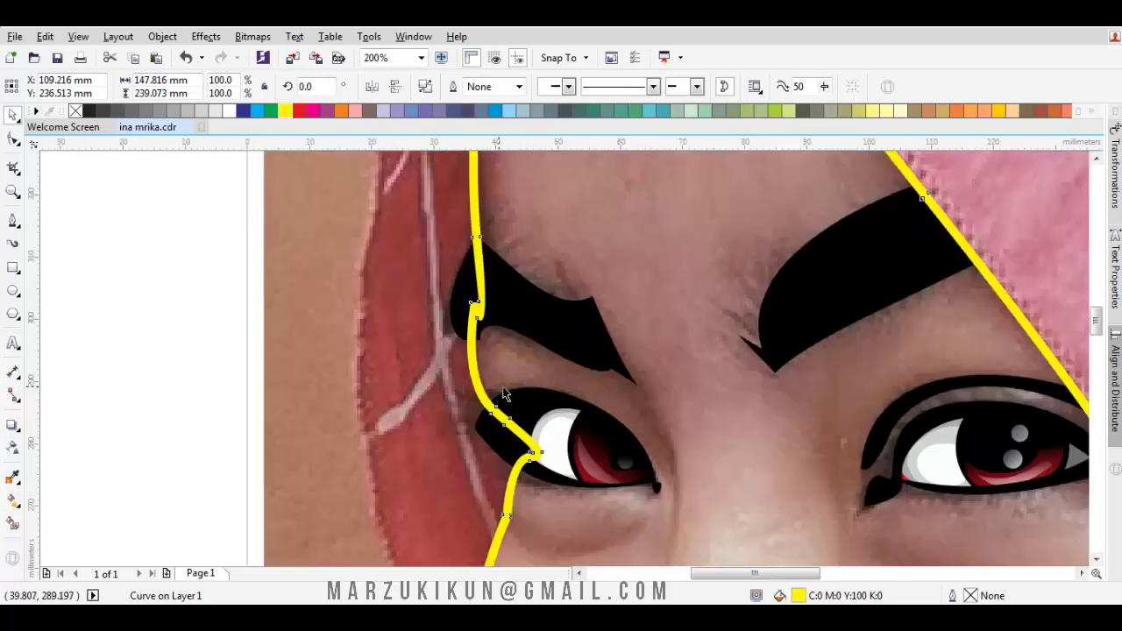
pyautogui.scroll(-2, 818, 237)
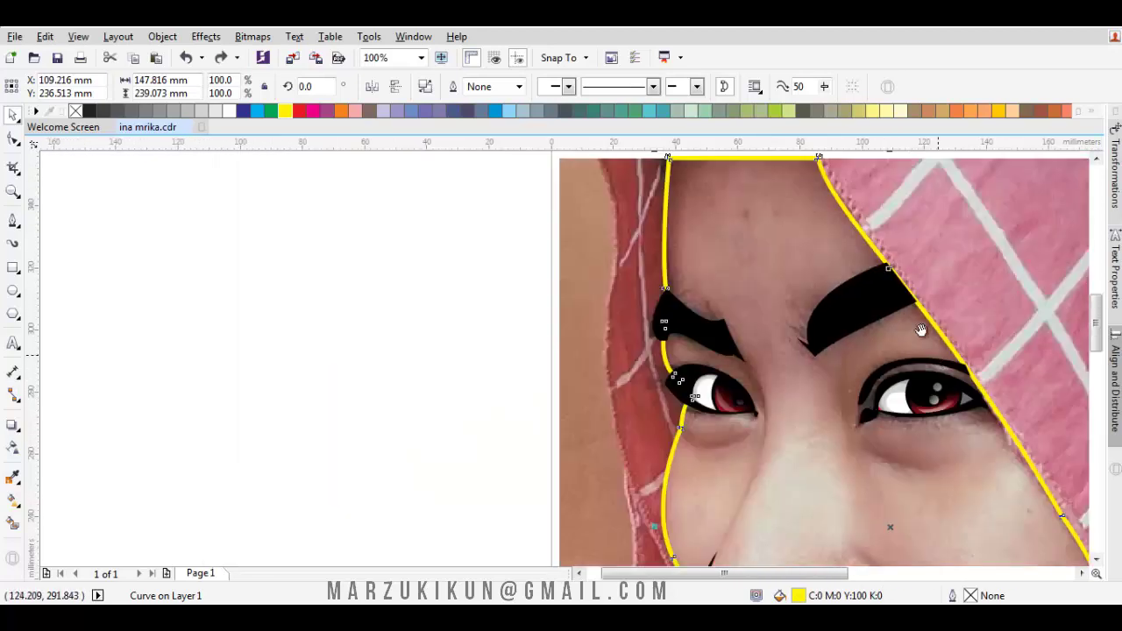
# Recolour the thick yellow face contour black by sampling the eyebrow's C100 M100 Y100 K100 fill with the Color Eyedropper
pyautogui.moveTo(881, 410); pyautogui.dragTo(917, 276)
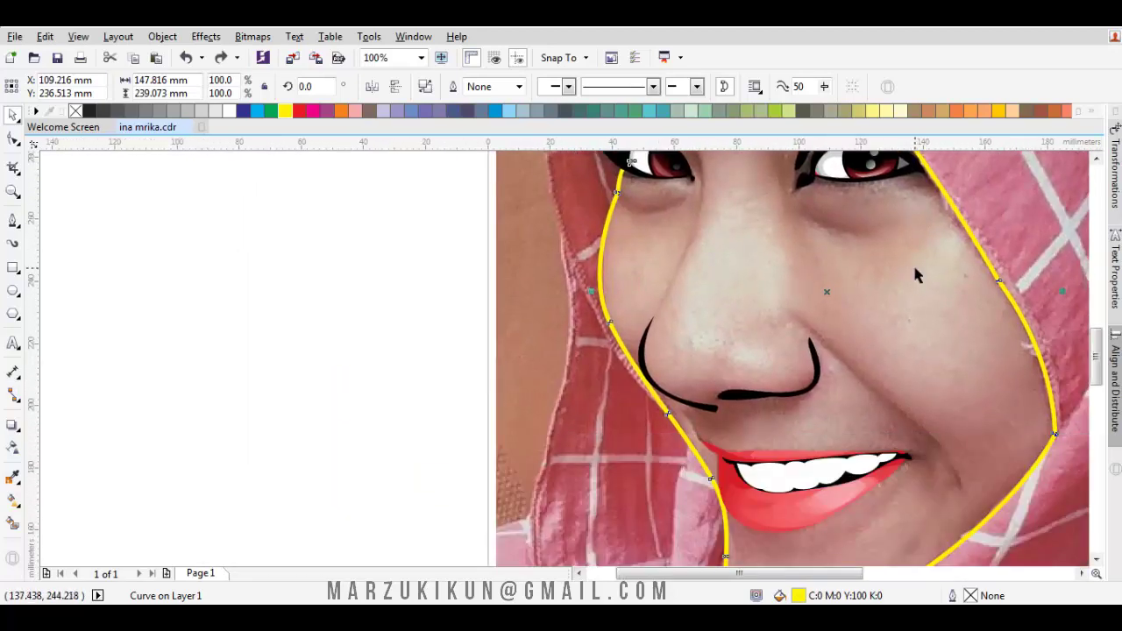
pyautogui.scroll(3, 865, 301)
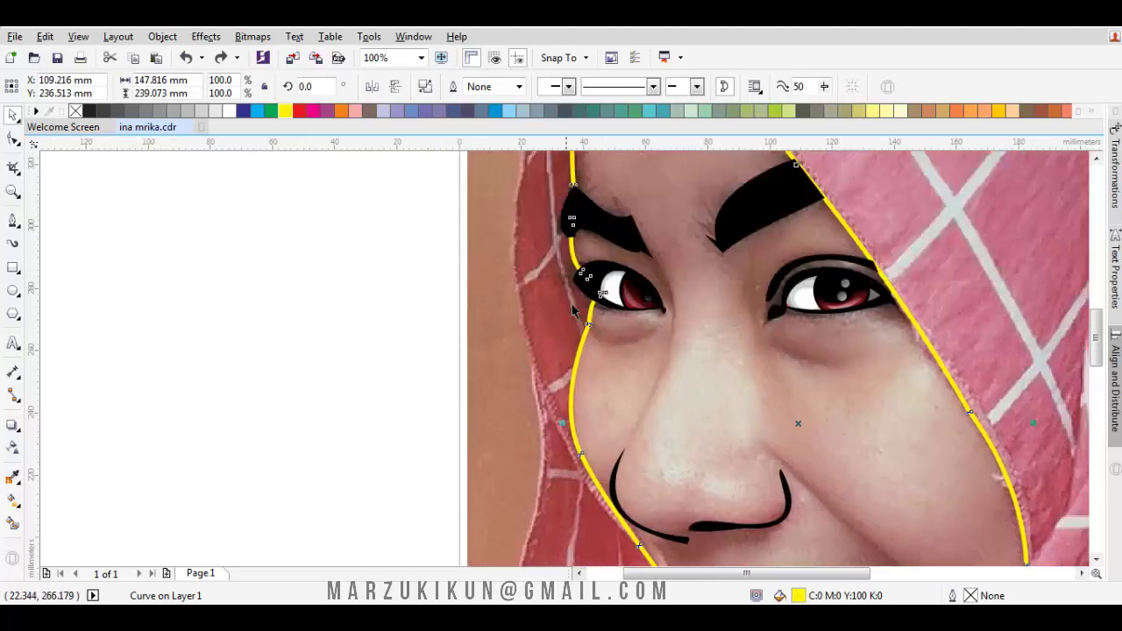
pyautogui.click(13, 478)
pyautogui.scroll(1, 805, 301)
pyautogui.click(402, 388)
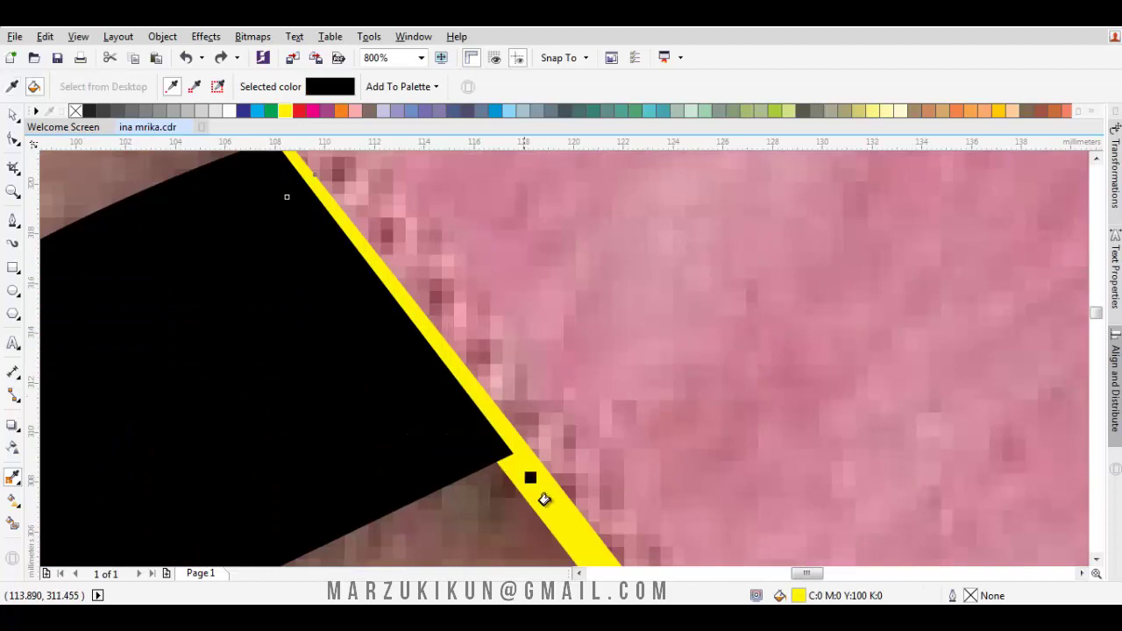
pyautogui.click(541, 489)
pyautogui.scroll(-3, 552, 486)
pyautogui.press('space')
pyautogui.scroll(-1, 732, 226)
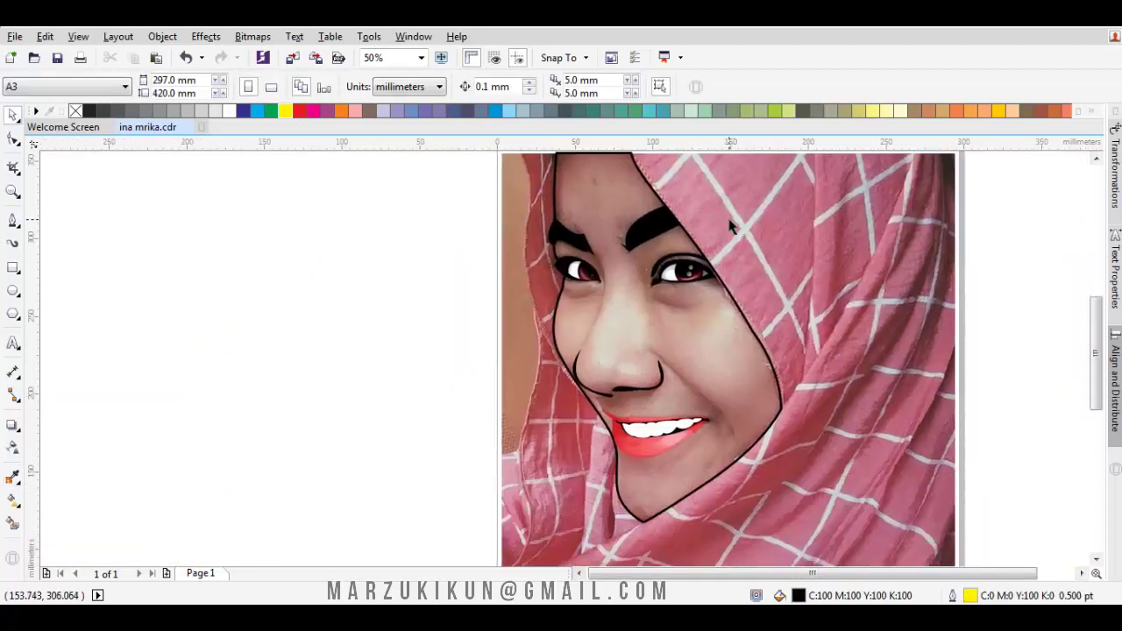
# Copy the reference photo and paste the duplicate in place over the traced artwork
pyautogui.moveTo(714, 312); pyautogui.dragTo(703, 297)
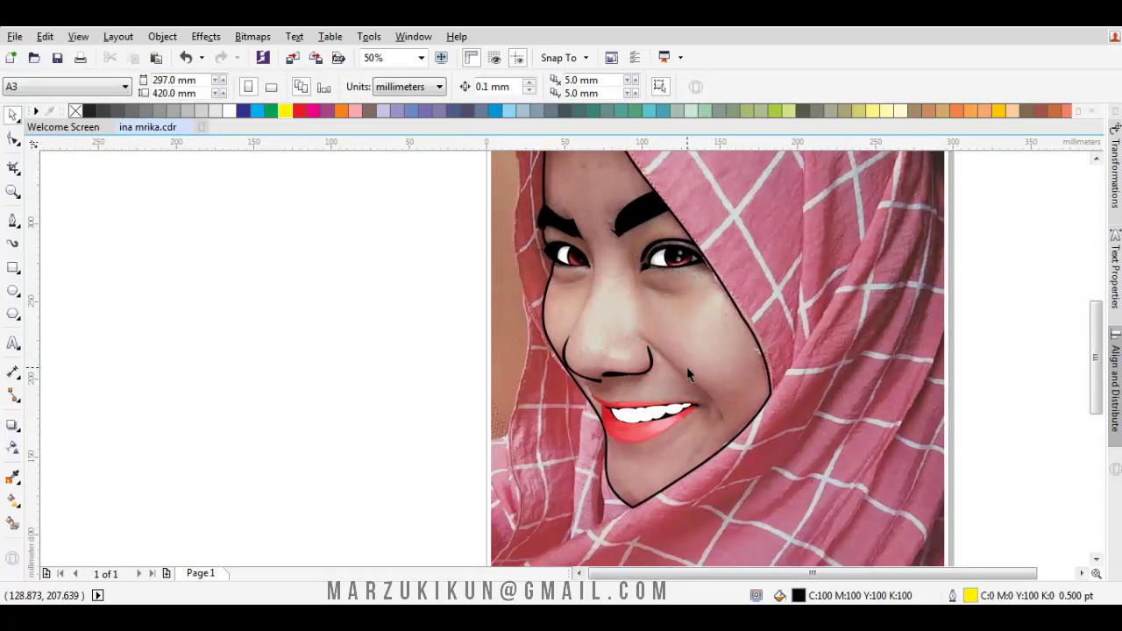
pyautogui.moveTo(686, 367); pyautogui.dragTo(665, 348)
pyautogui.scroll(1, 664, 354)
pyautogui.scroll(-1, 727, 318)
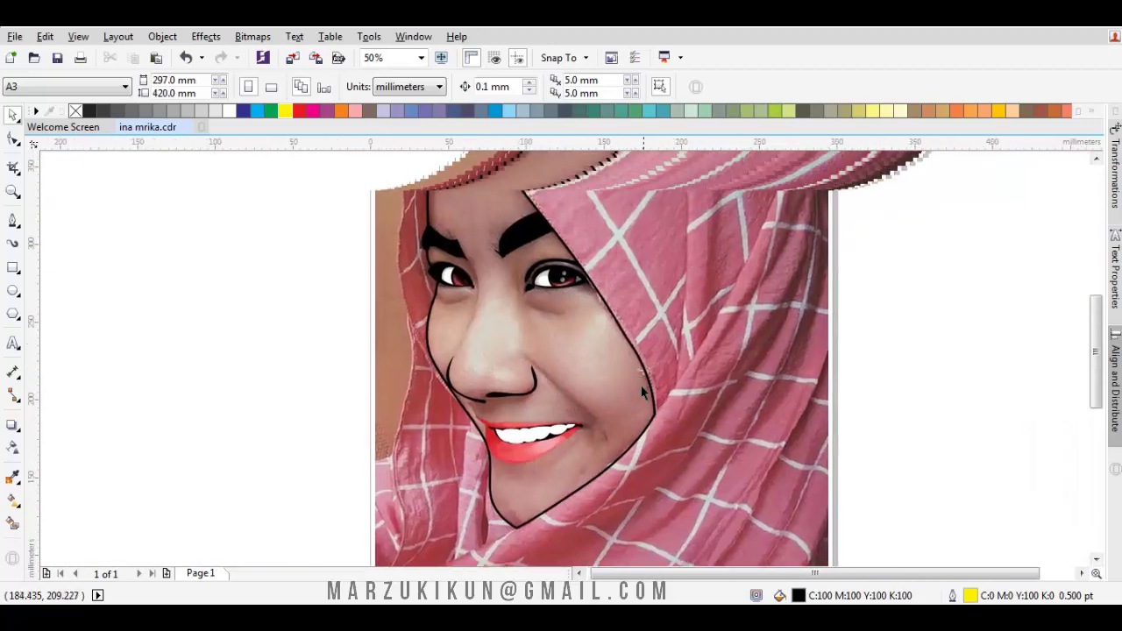
pyautogui.click(728, 319)
pyautogui.rightClick(727, 318)
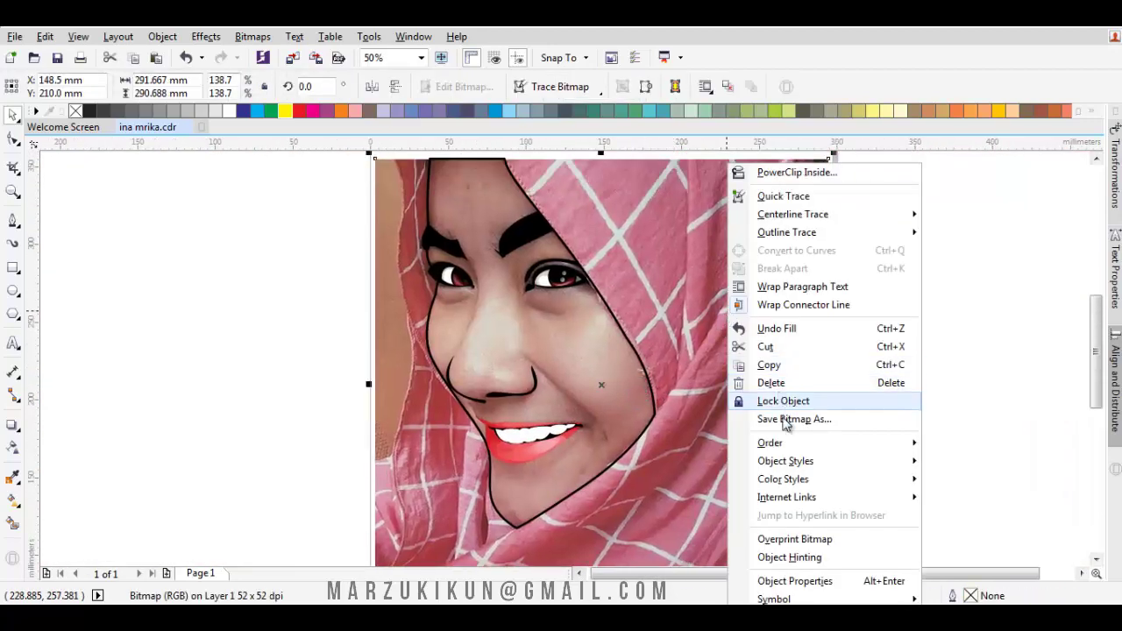
pyautogui.click(756, 375)
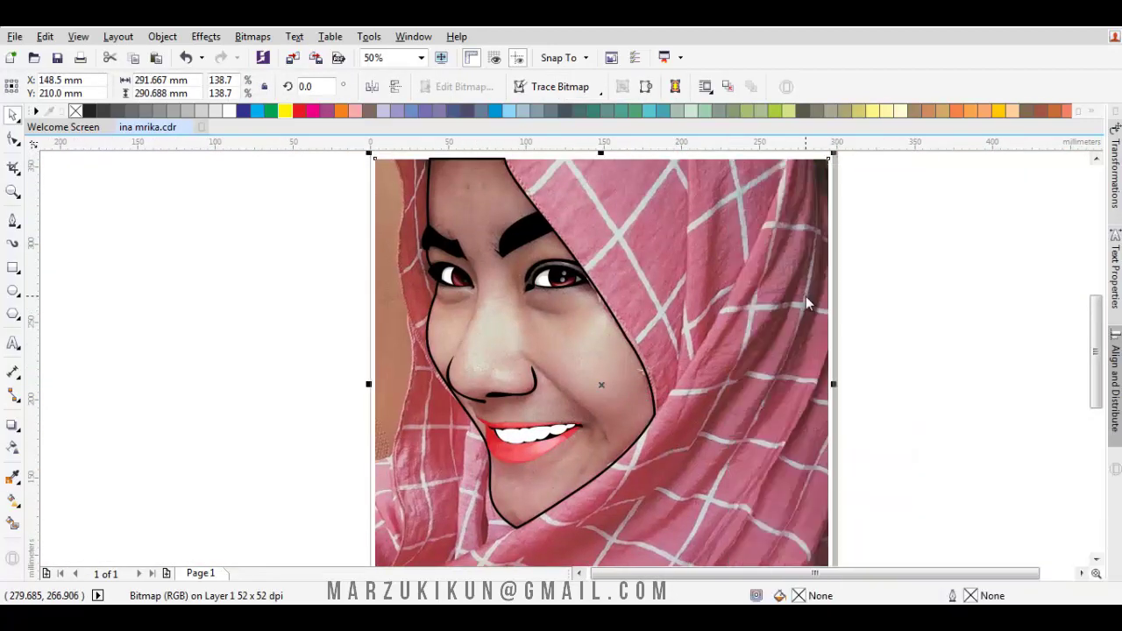
pyautogui.rightClick(828, 360)
pyautogui.click(833, 364)
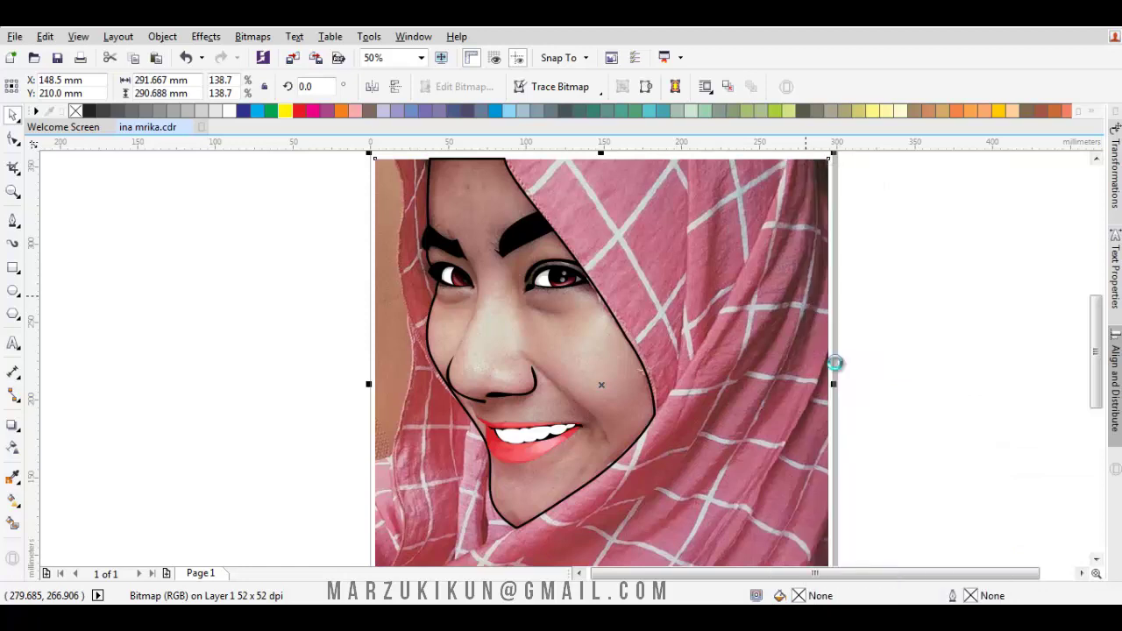
pyautogui.click(879, 305)
pyautogui.rightClick(876, 268)
pyautogui.click(911, 374)
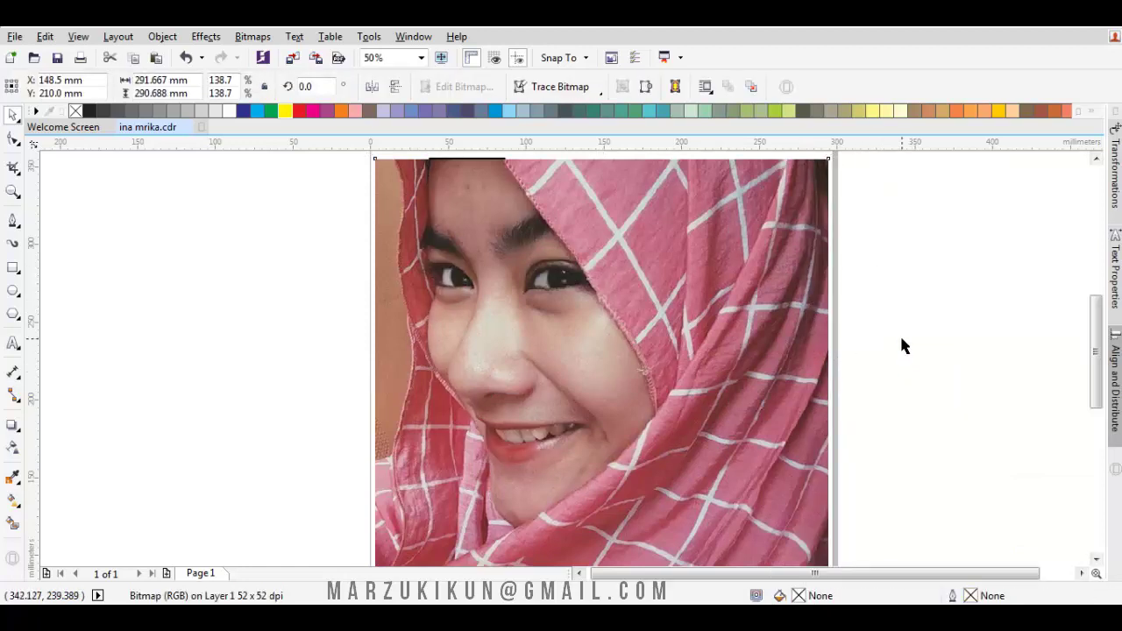
pyautogui.click(903, 338)
# Apply the Posterize effect at level 5 to the pasted photo copy
pyautogui.moveTo(633, 266); pyautogui.dragTo(642, 311)
pyautogui.click(646, 303)
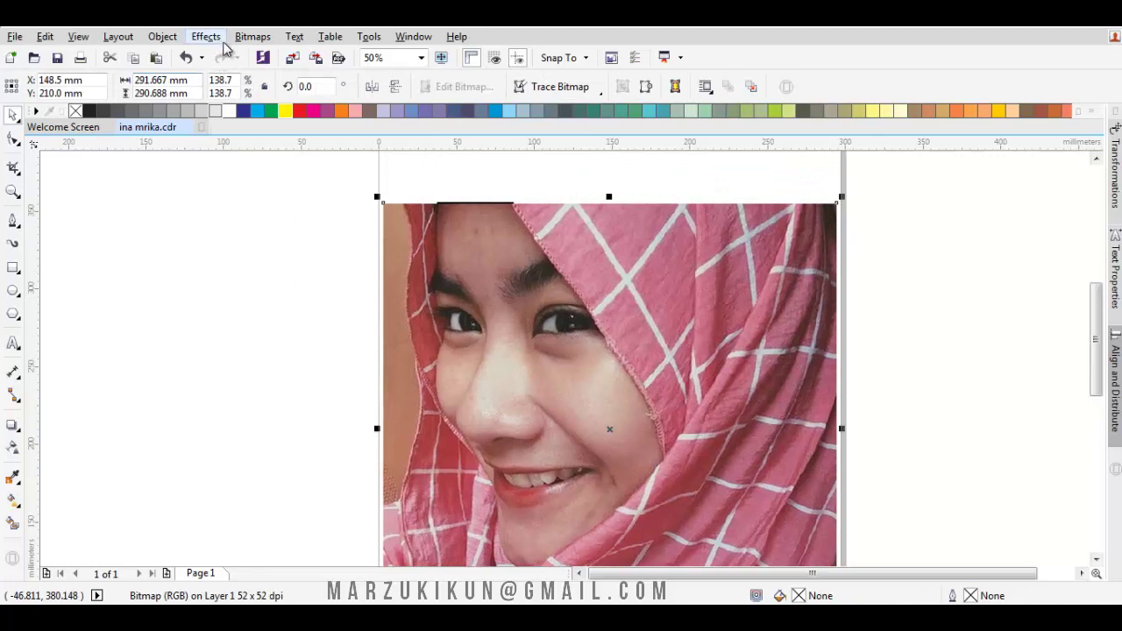
pyautogui.click(207, 37)
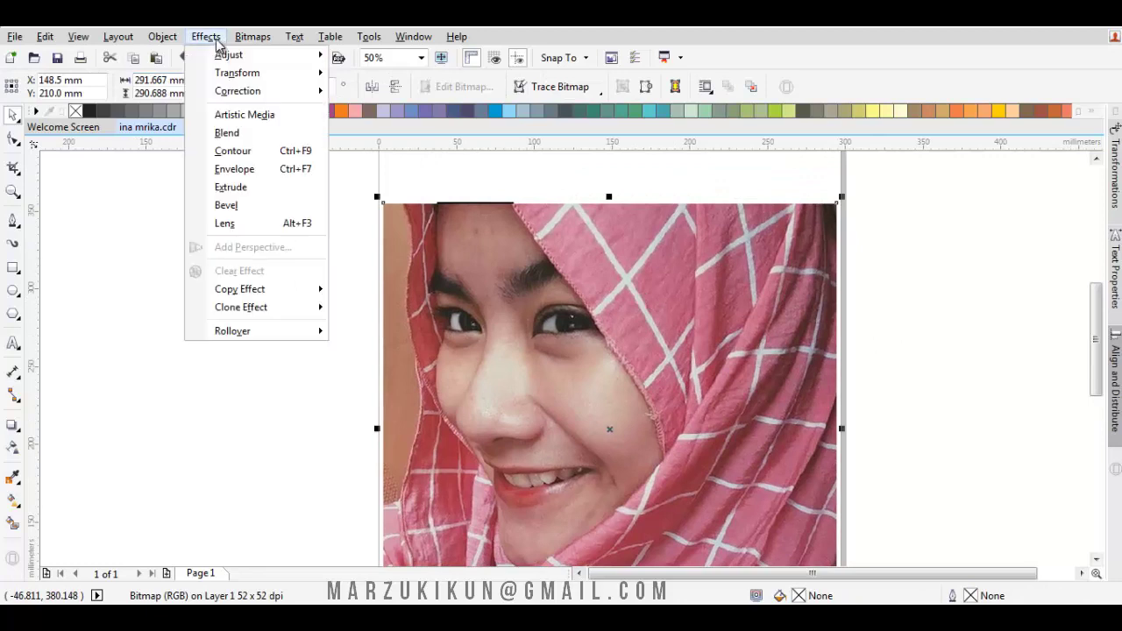
pyautogui.moveTo(243, 72)
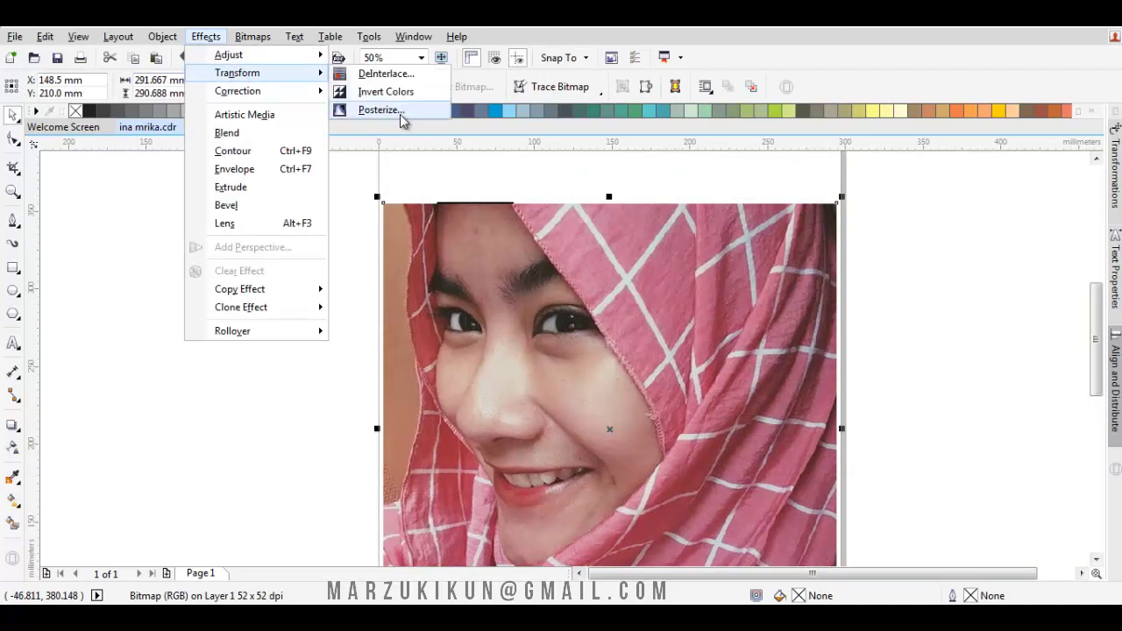
pyautogui.click(399, 111)
pyautogui.moveTo(487, 287); pyautogui.dragTo(448, 311)
pyautogui.moveTo(421, 399); pyautogui.dragTo(426, 399)
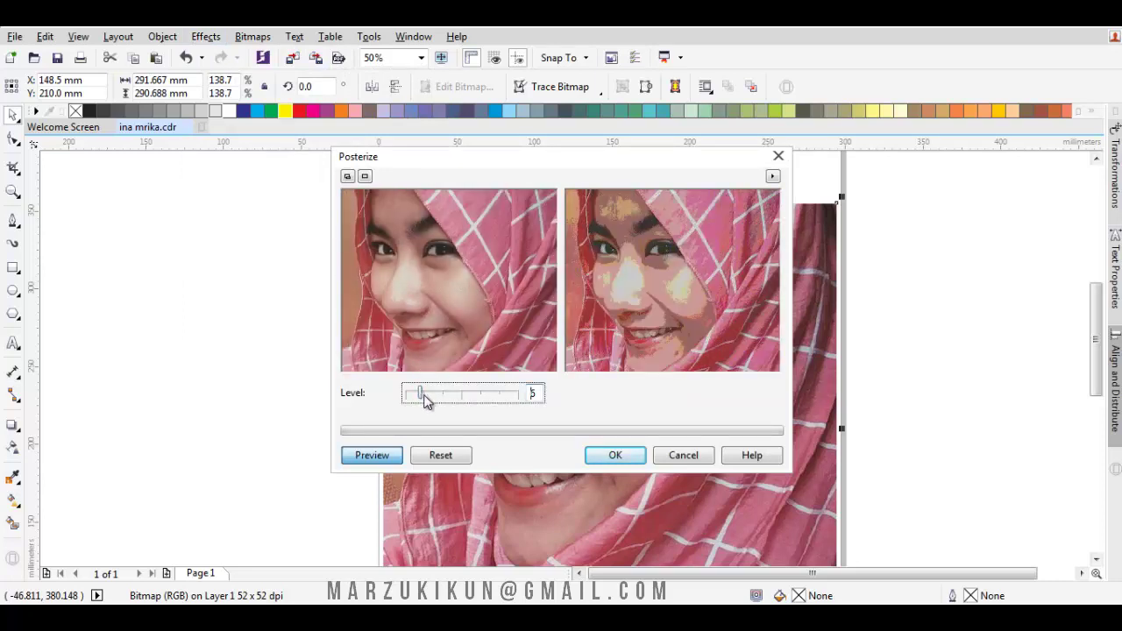
pyautogui.click(611, 450)
# Send the posterized photo copy to the back of the layer
pyautogui.hscroll(1, 687, 371)
pyautogui.rightClick(687, 371)
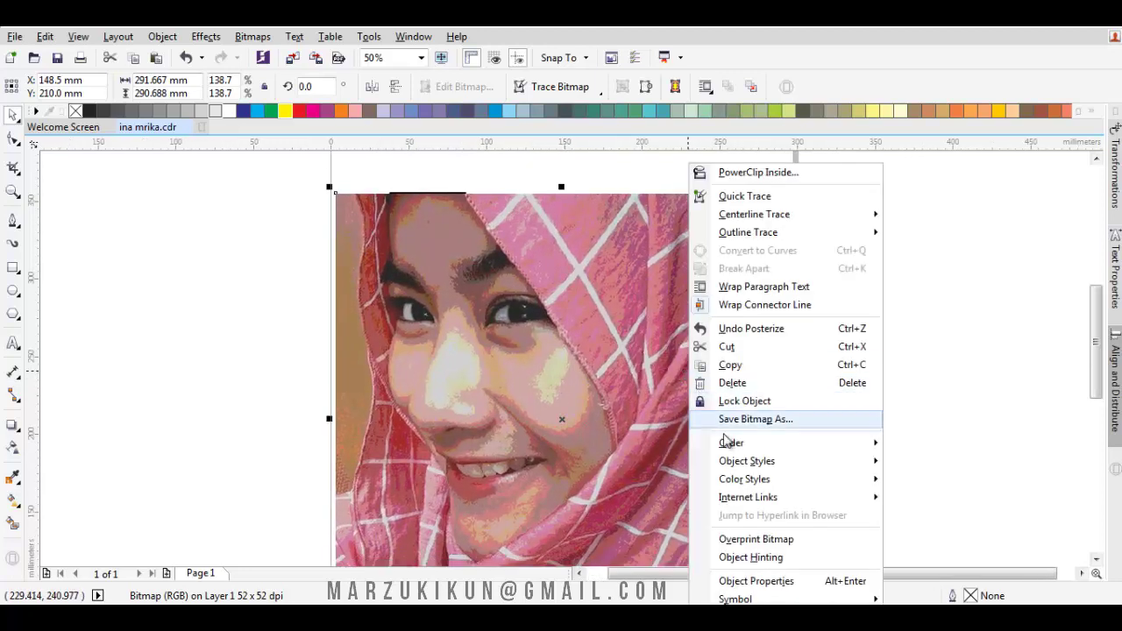
pyautogui.moveTo(741, 445)
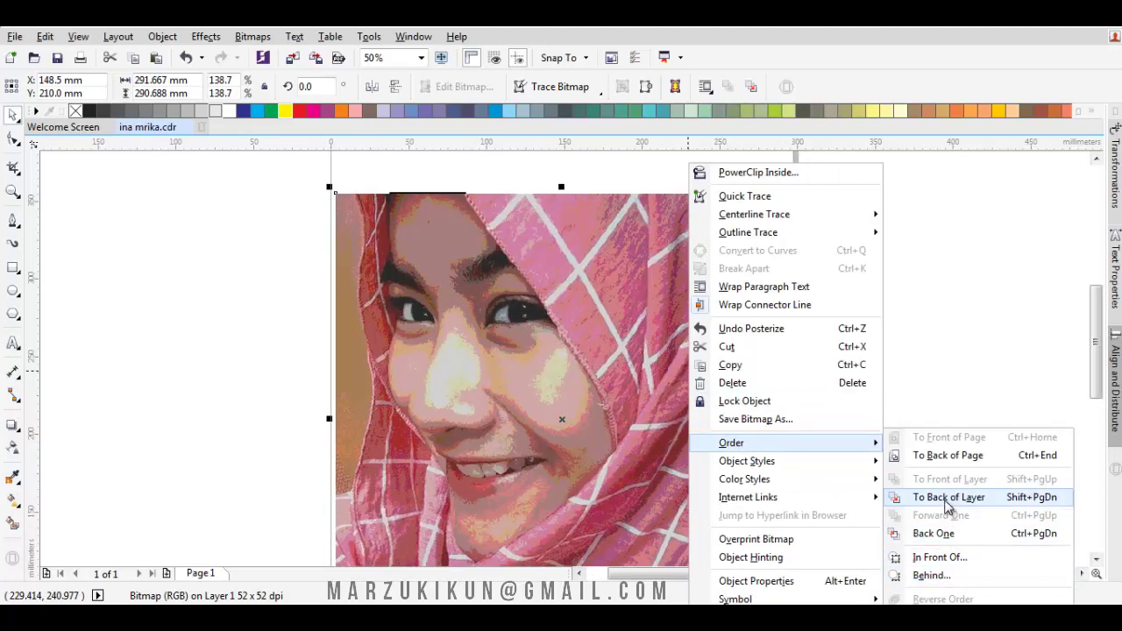
pyautogui.click(942, 497)
# Move the original reference photo back one level so it sits behind the posterized copy
pyautogui.rightClick(741, 302)
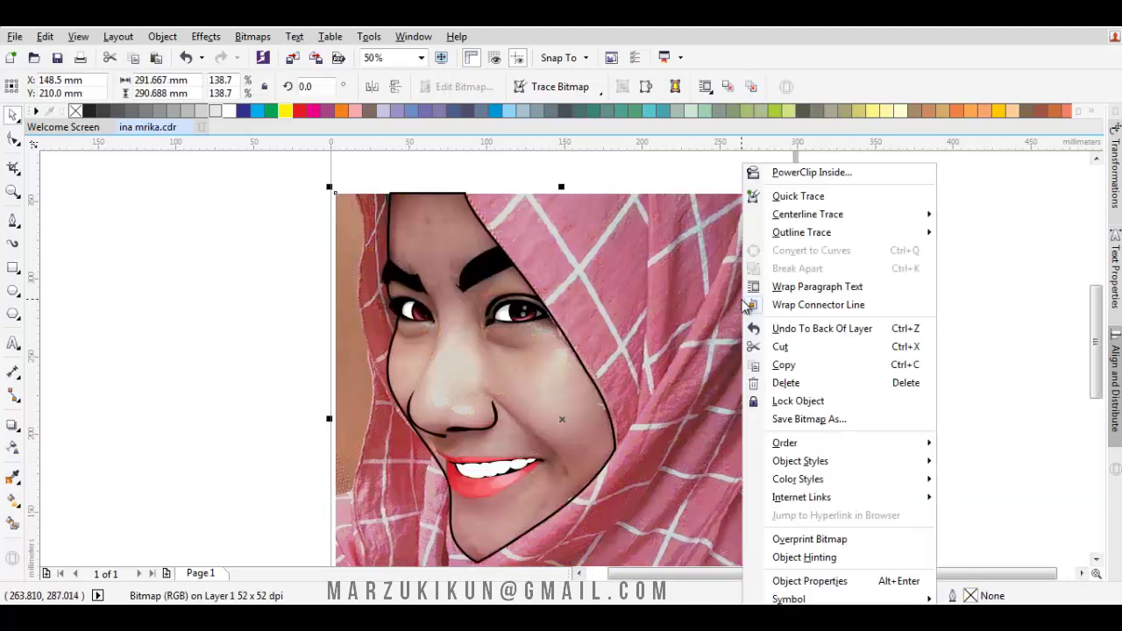
pyautogui.moveTo(804, 449)
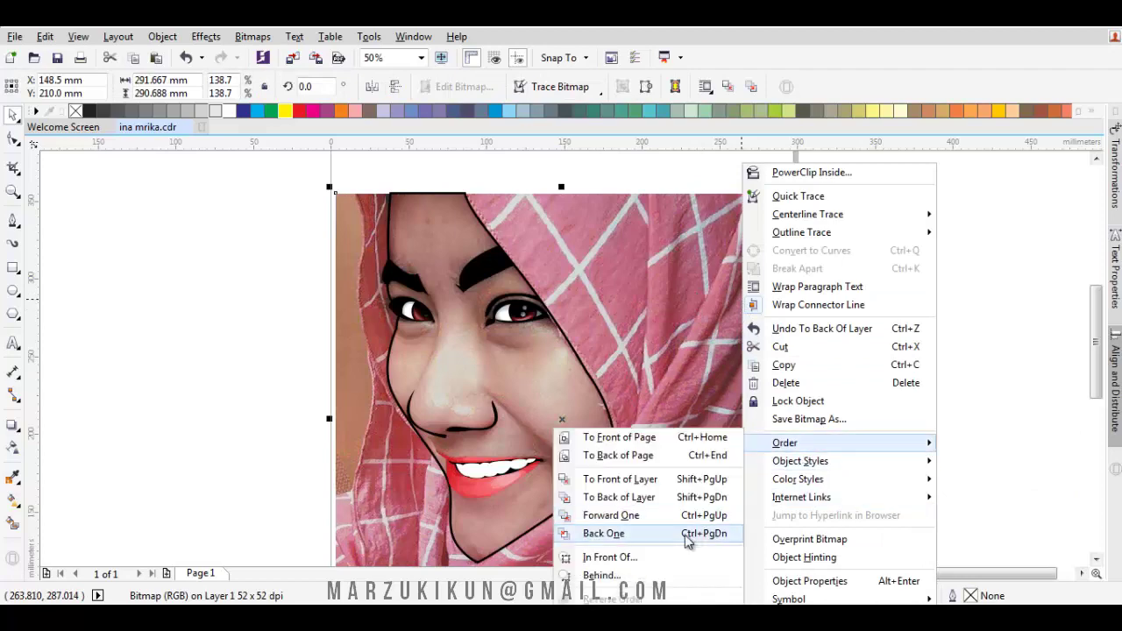
pyautogui.click(646, 535)
pyautogui.click(916, 359)
pyautogui.moveTo(699, 352); pyautogui.dragTo(771, 300)
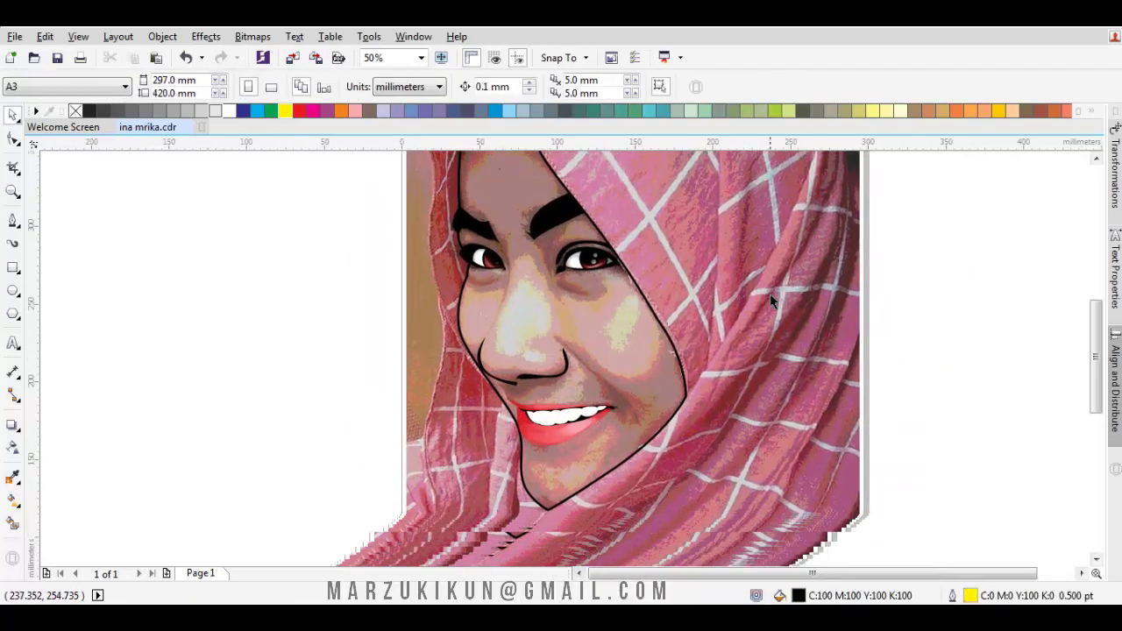
pyautogui.scroll(2, 507, 302)
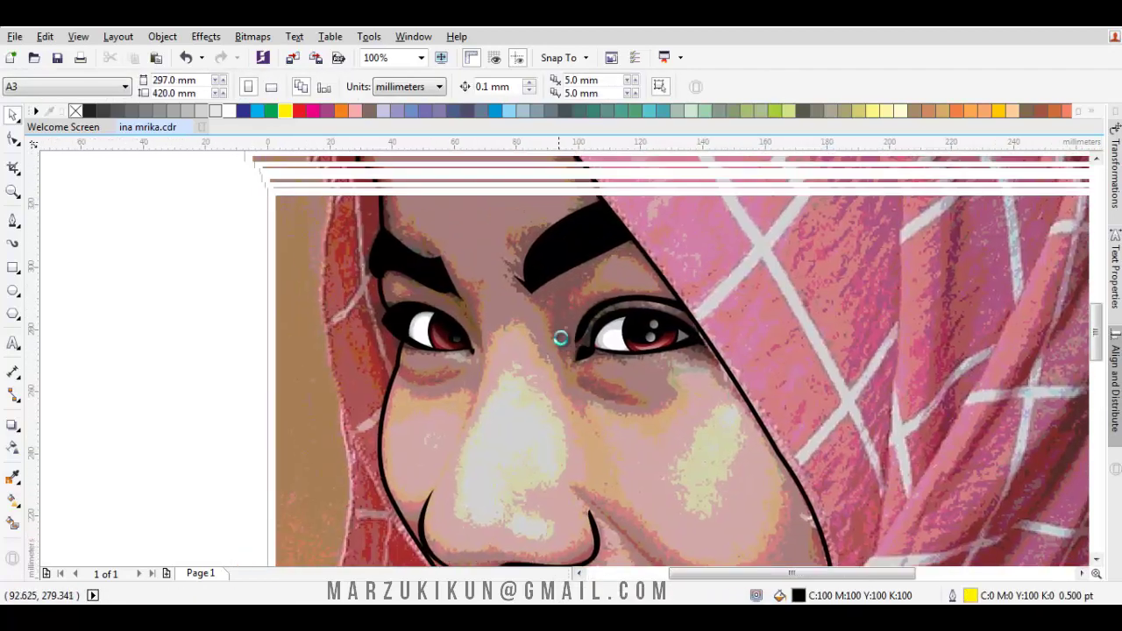
pyautogui.scroll(4, 466, 391)
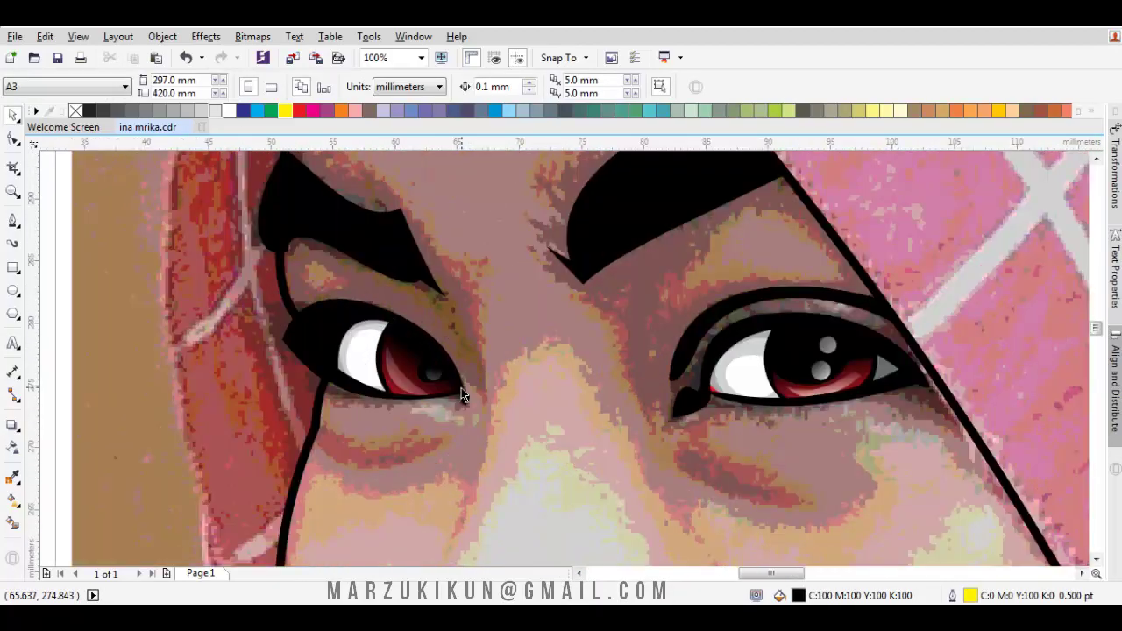